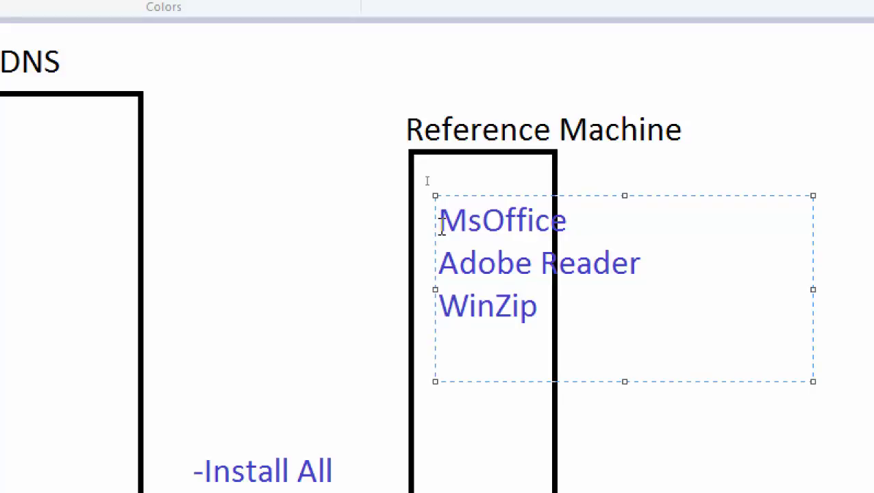
- List Antivirus, Windows updates and Drivers on separate lines in the Paint text box
type("An")
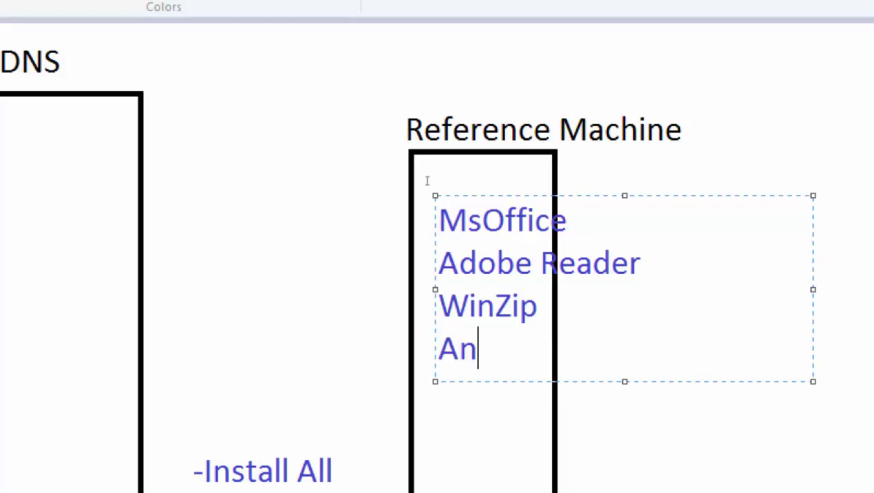
type("tivirus")
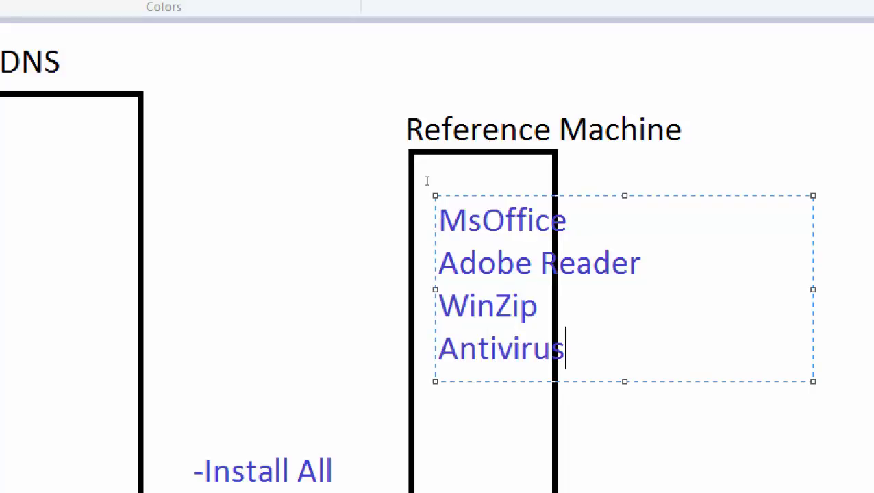
key("Return")
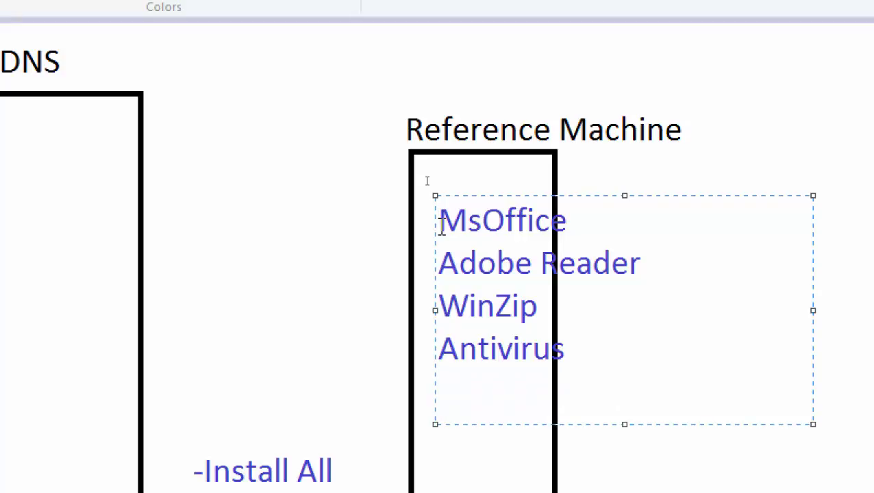
type("Windows updates")
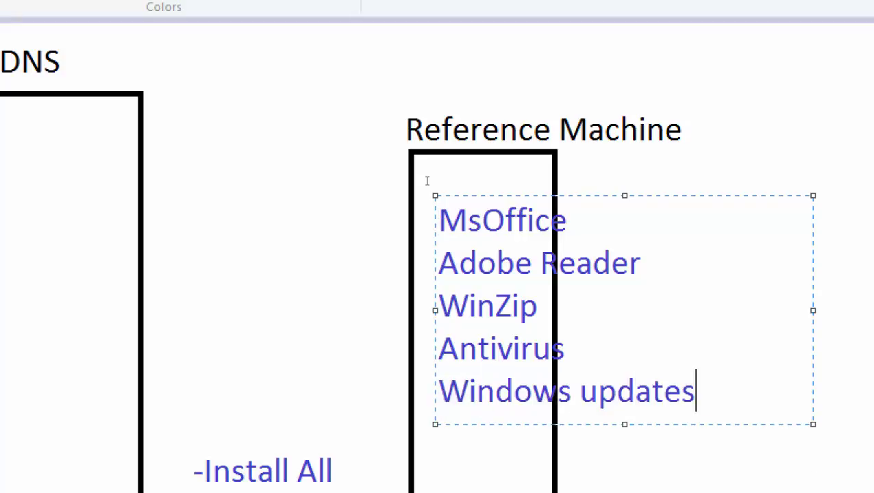
key("Return")
type("Drivers")
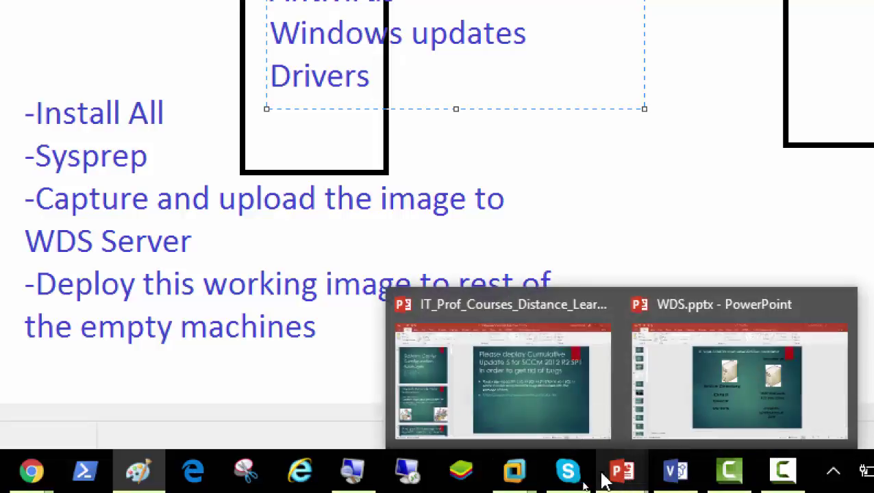
- Switch to the Windows 8 VM, open File Explorer and bring up the This PC context menu
mouse_move(510, 478)
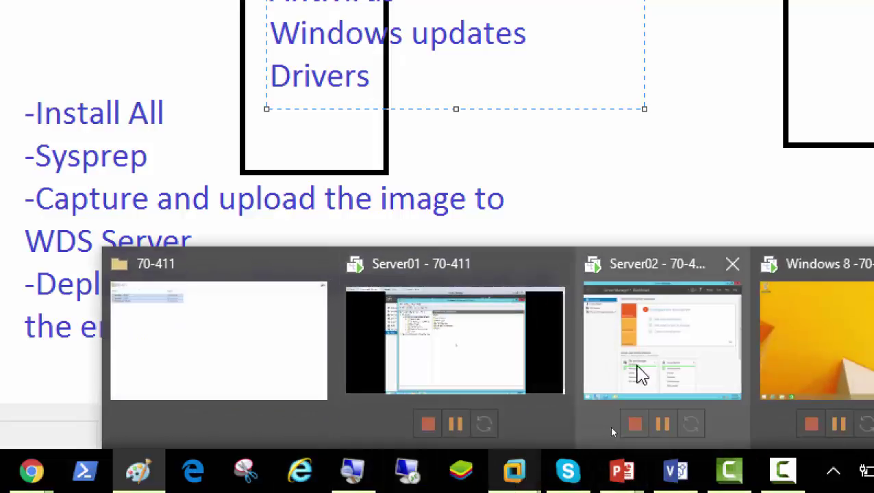
left_click(819, 357)
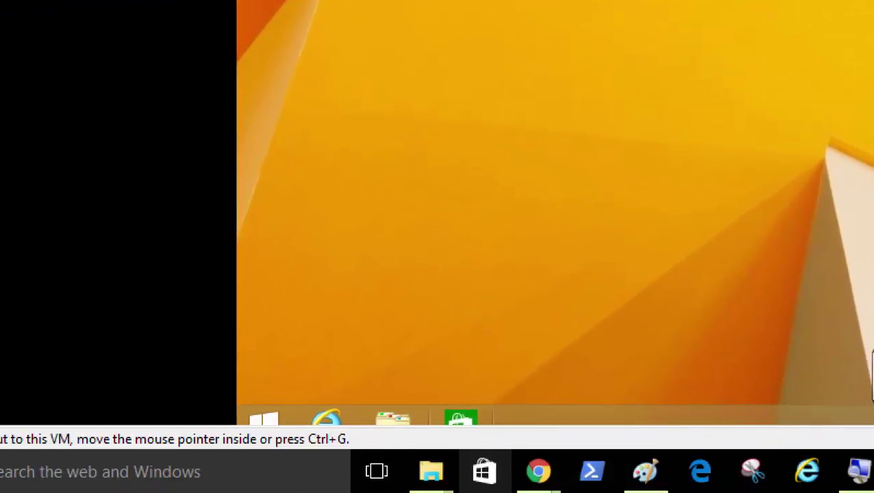
left_click(399, 423)
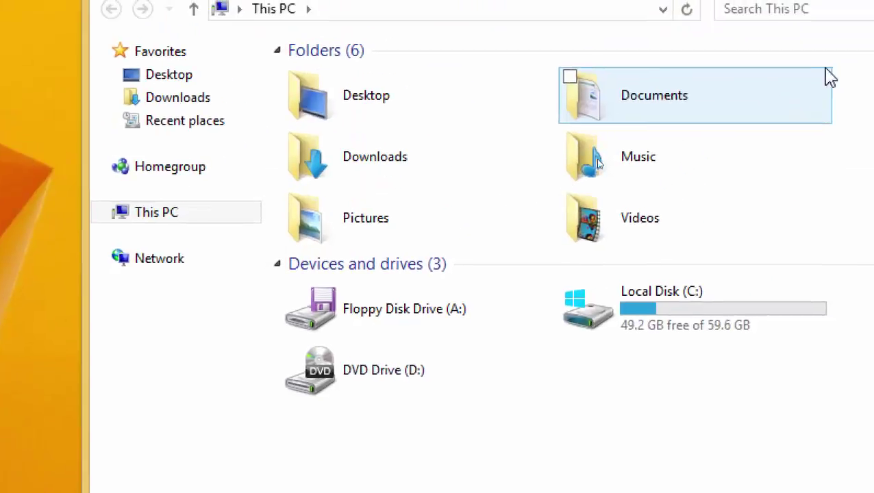
right_click(140, 220)
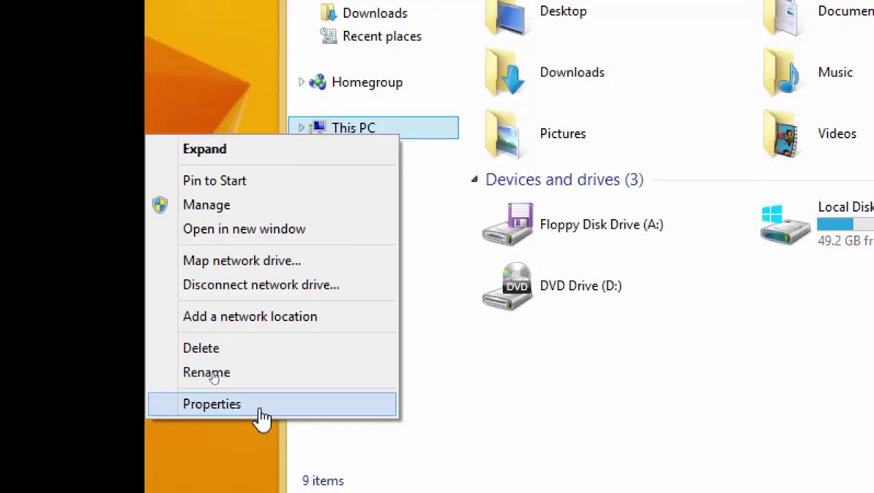
- Open This PC Properties, review Client01's System page (Windows 8.1, 2 GB RAM, 64-bit), then close it
left_click(273, 415)
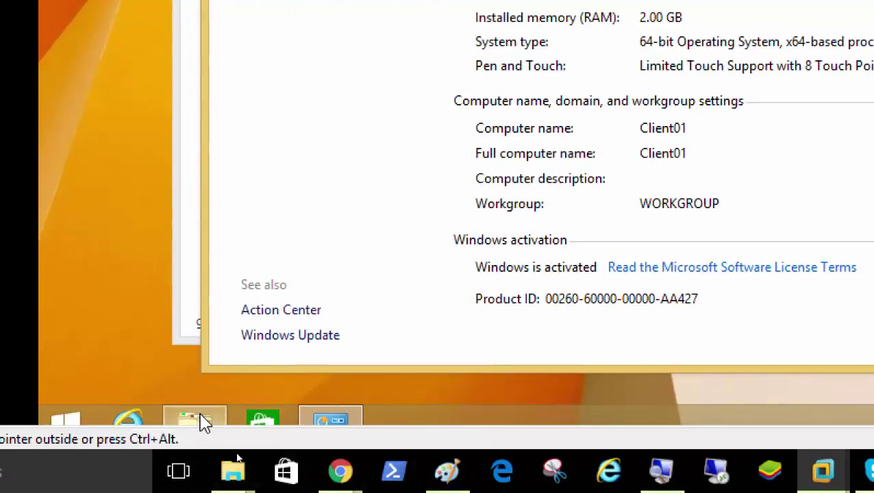
left_click(198, 419)
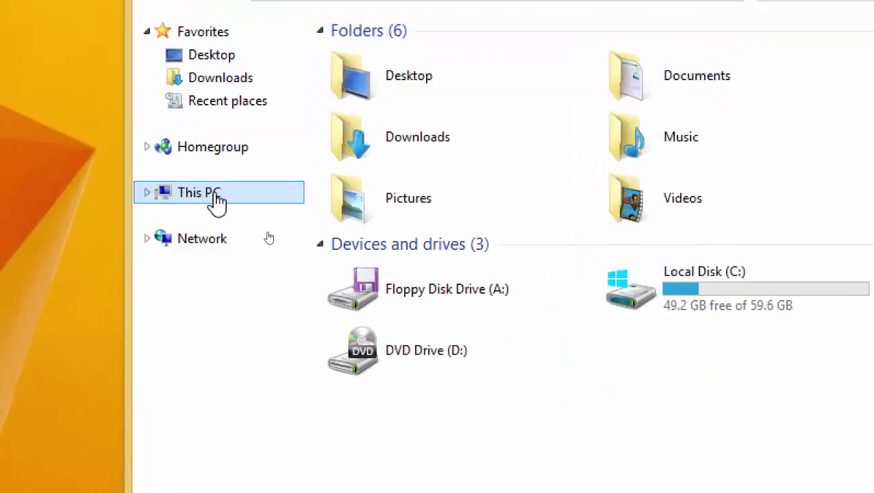
right_click(216, 201)
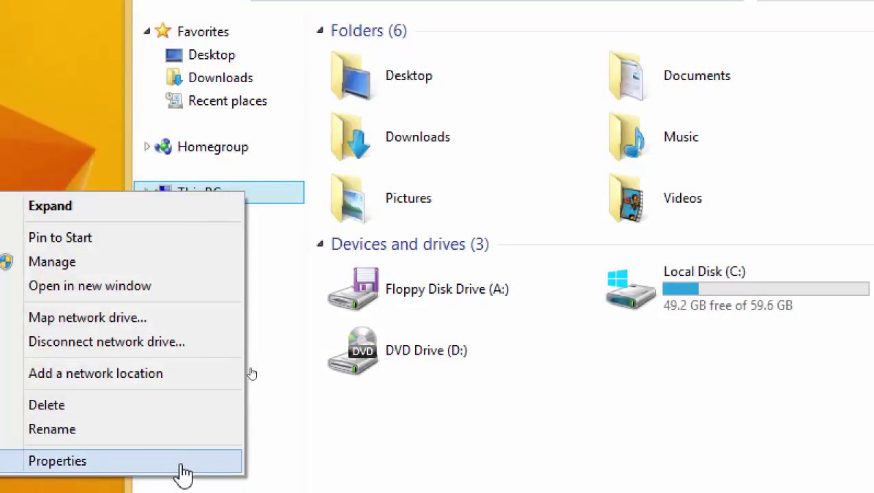
left_click(184, 472)
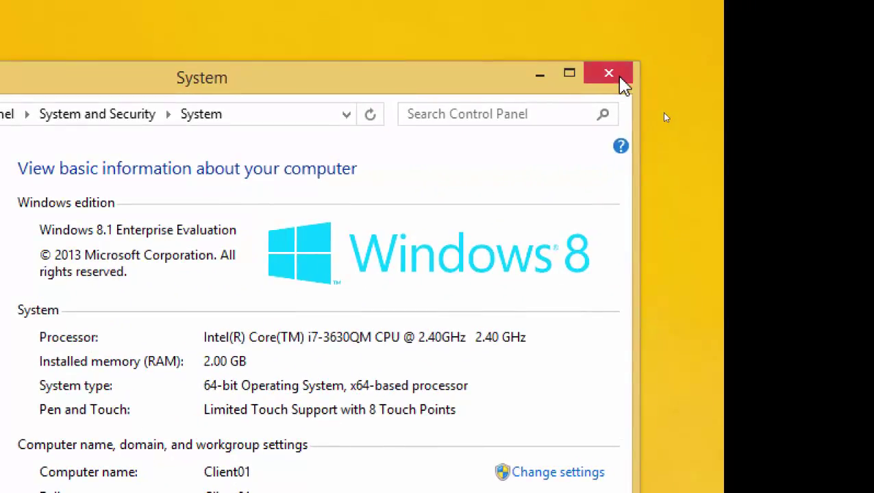
left_click(617, 76)
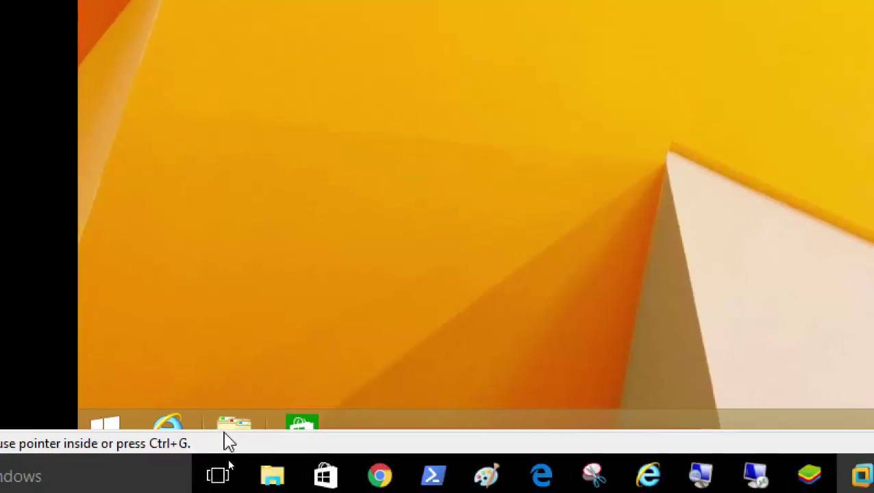
left_click(234, 426)
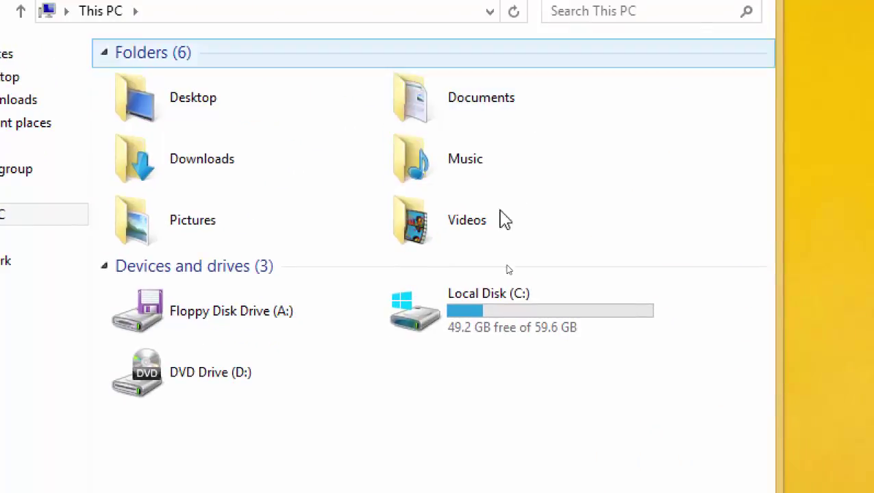
double_click(476, 331)
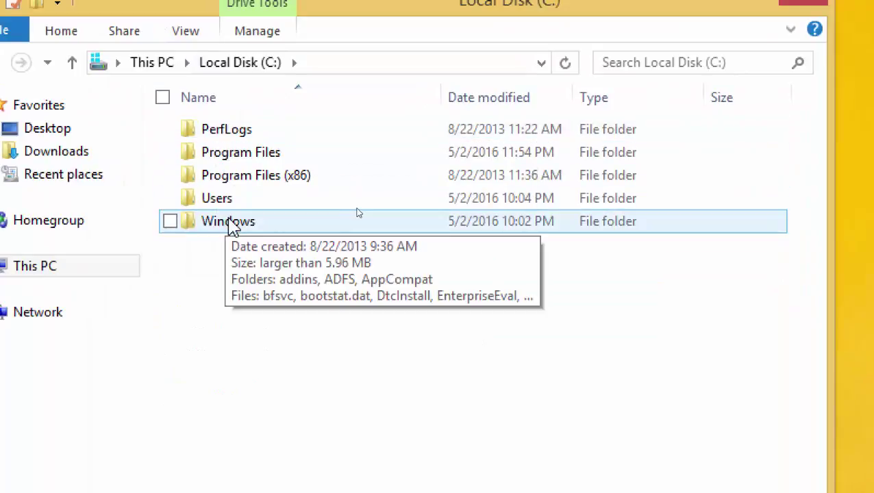
double_click(264, 179)
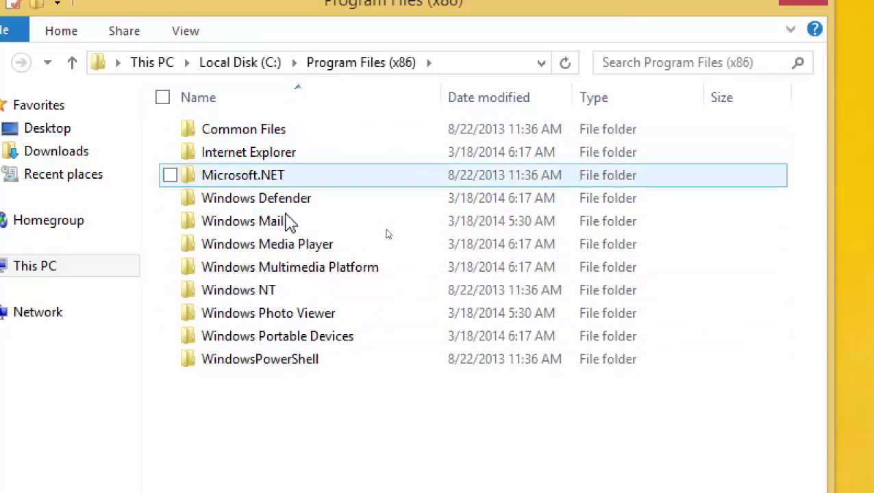
left_click(246, 68)
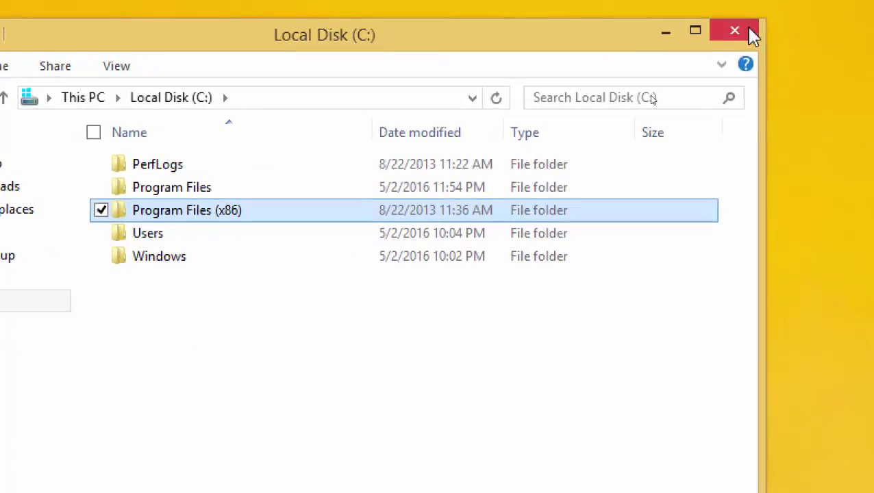
left_click(749, 32)
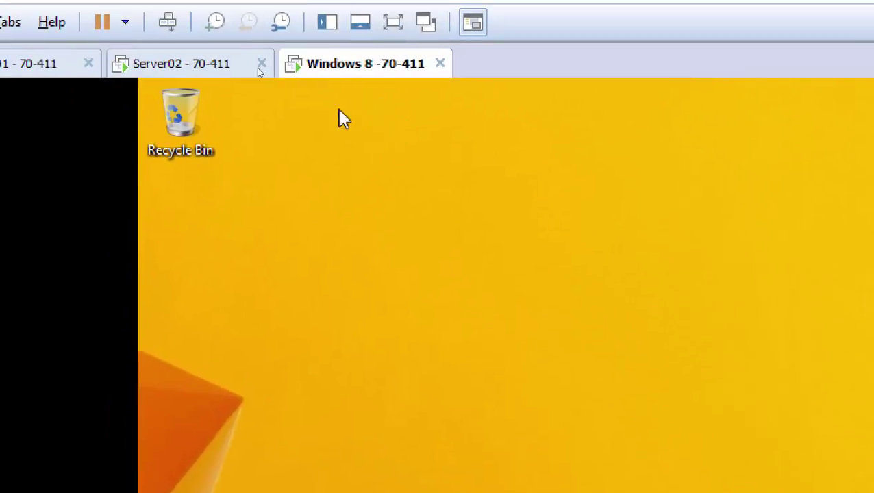
- Check the Server02 and Server01 tabs, then run sysprep from the Windows 8 Run dialog
left_click(168, 67)
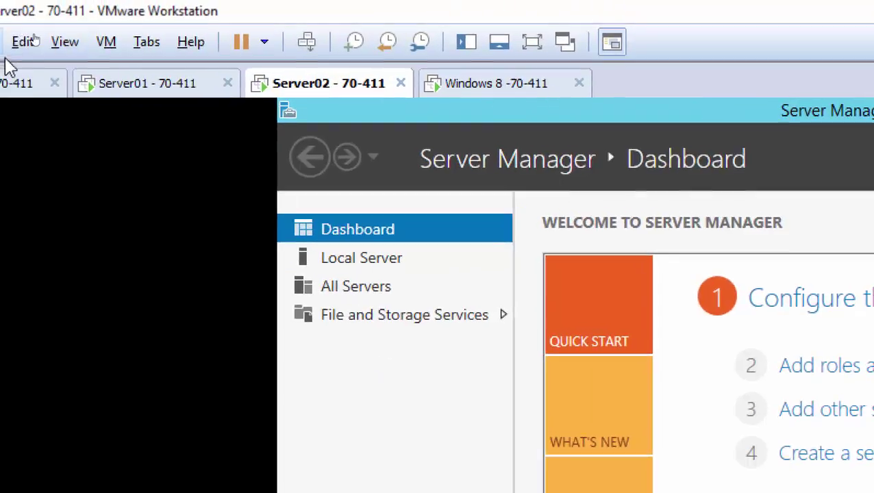
left_click(134, 91)
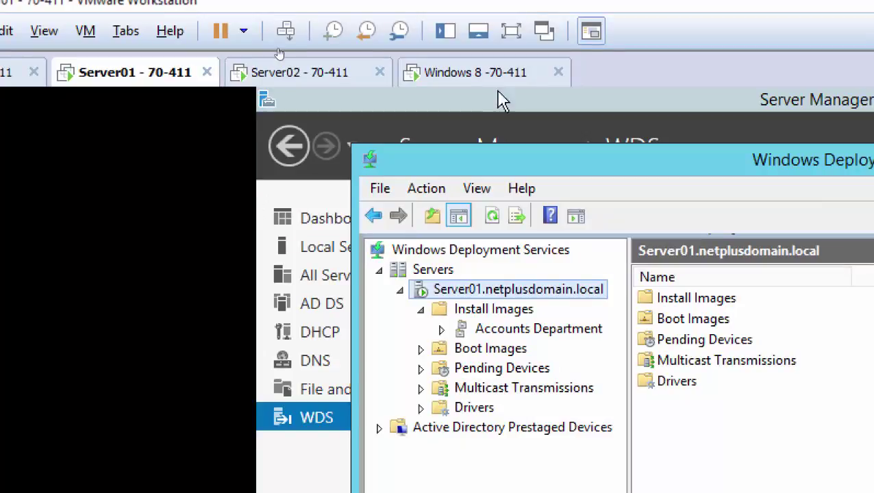
left_click(480, 77)
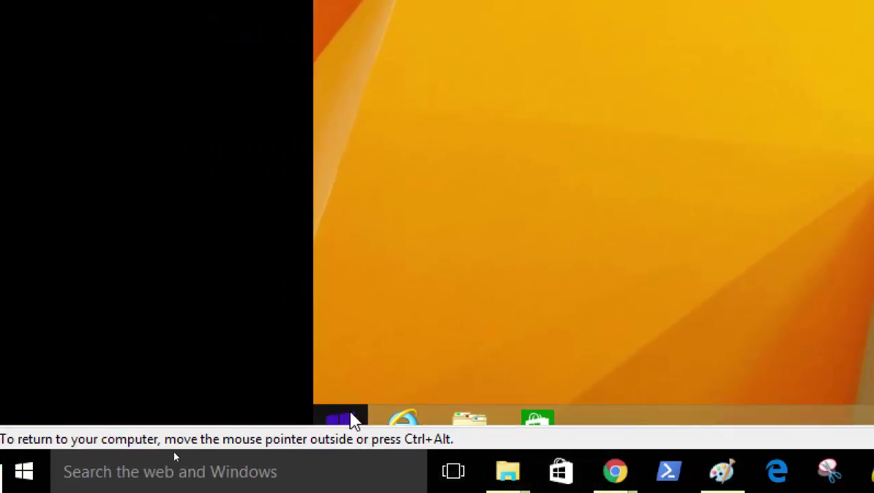
right_click(351, 417)
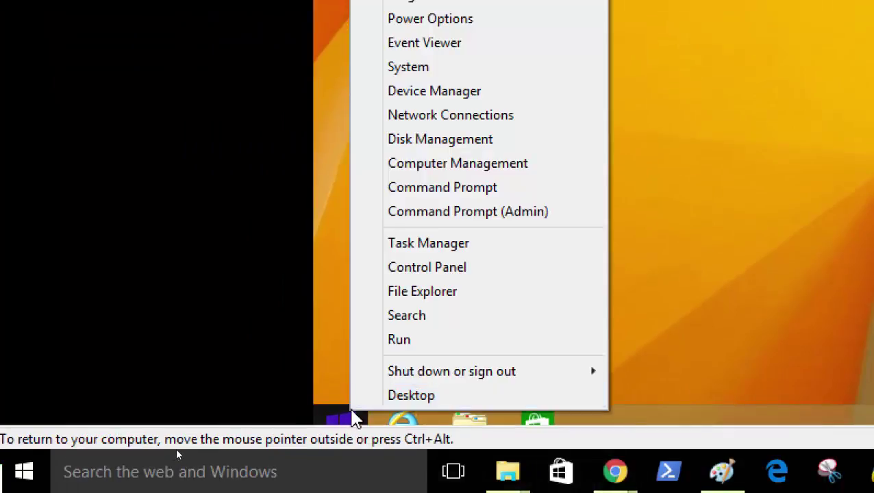
left_click(425, 343)
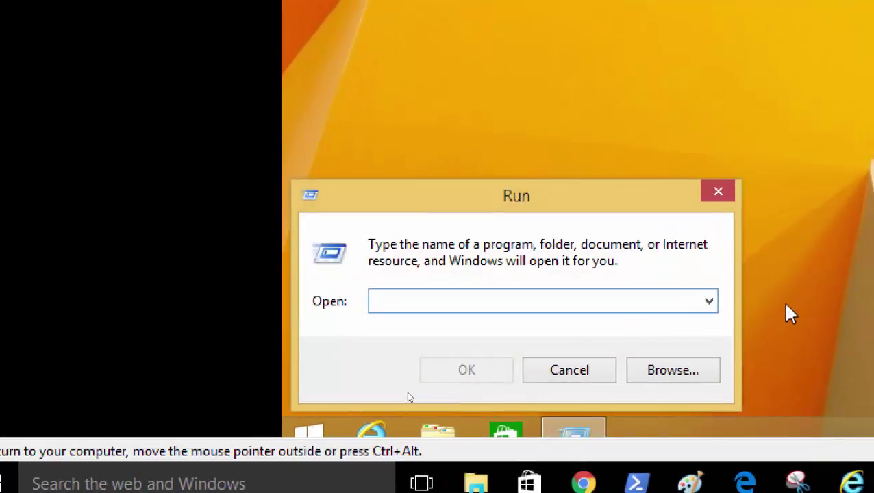
type("sysprep")
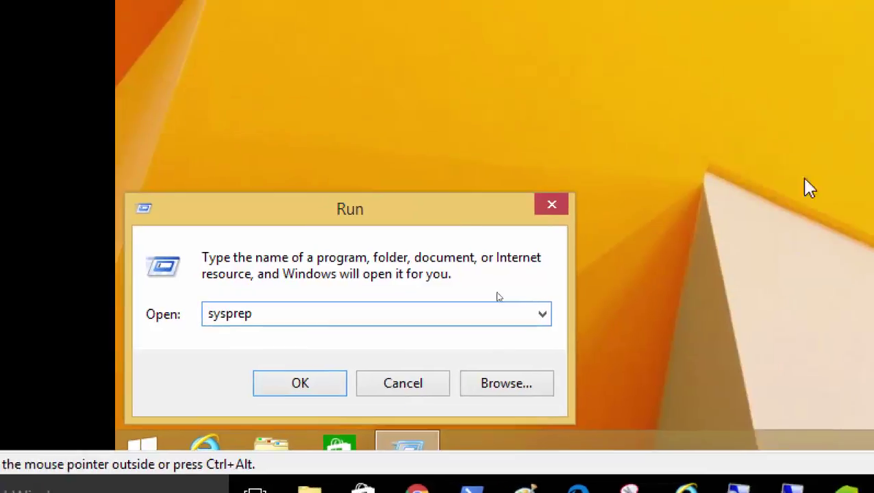
key("Return")
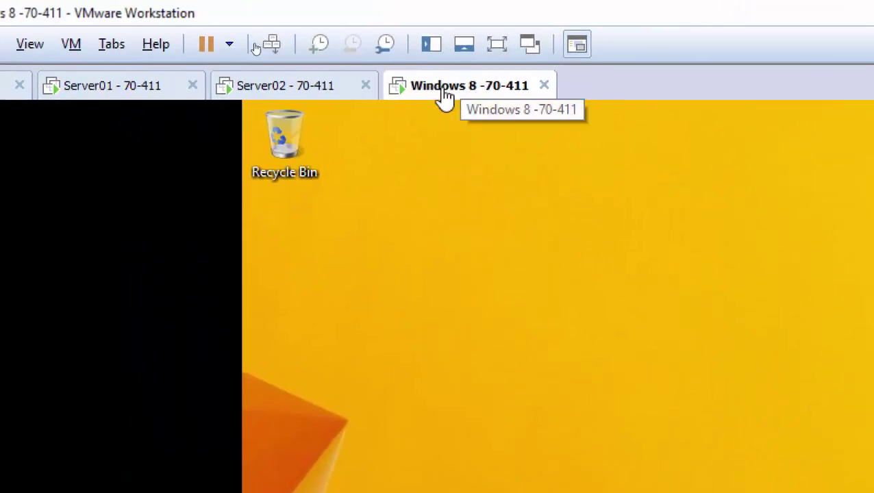
right_click(442, 96)
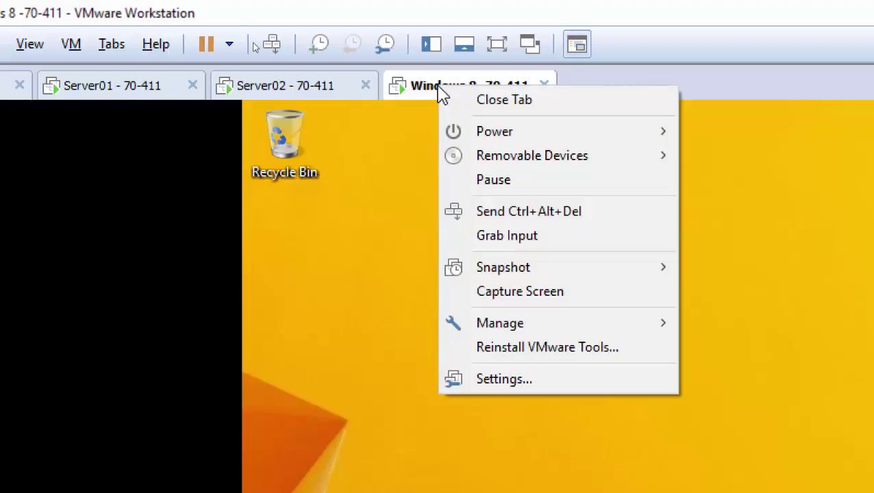
left_click(515, 380)
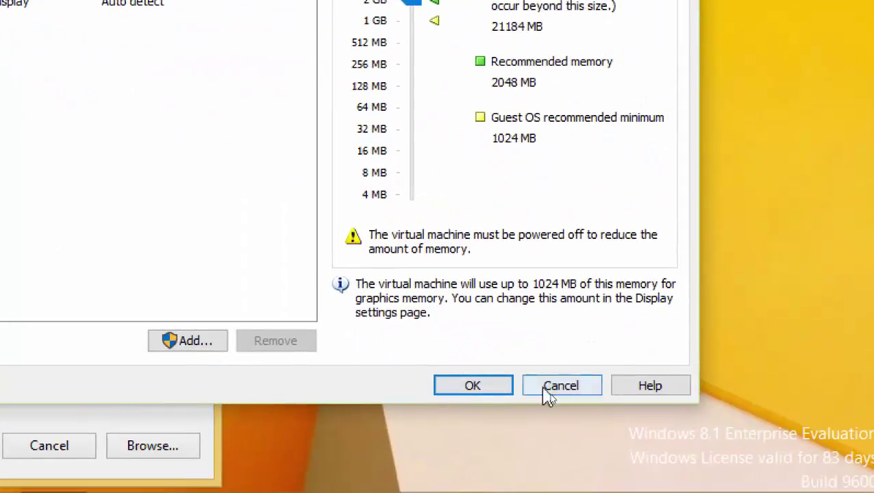
left_click(555, 387)
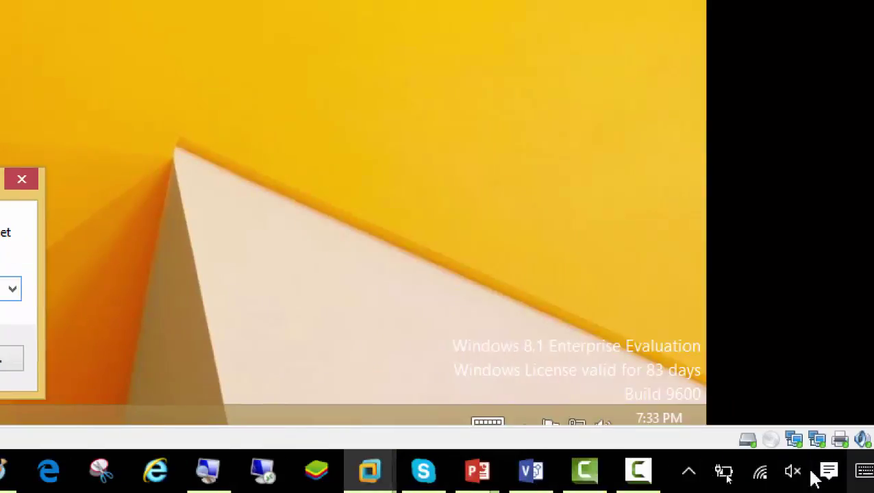
- Confirm Ethernet0's connection details show 192.168.200.51, then close its Details and Status dialogs
right_click(577, 425)
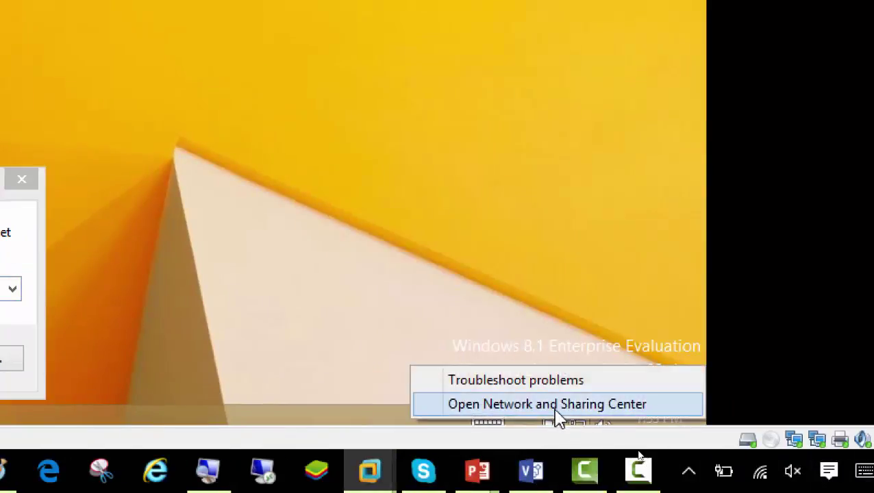
left_click(557, 405)
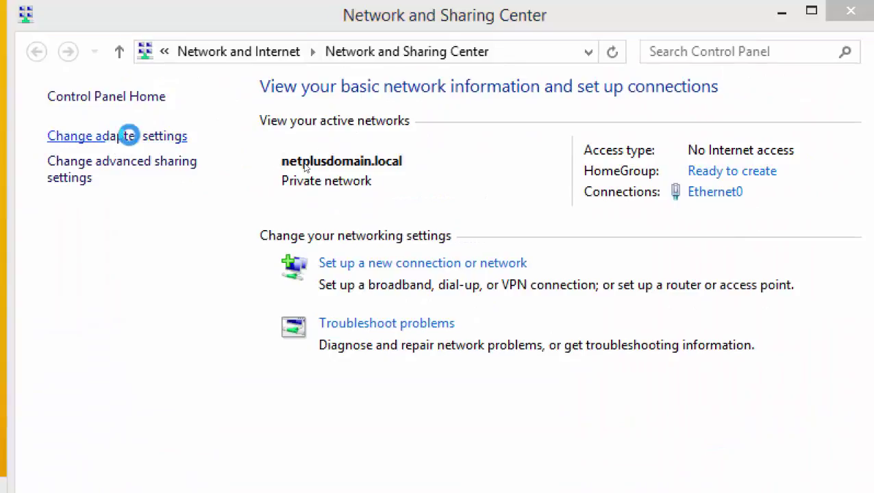
left_click(124, 136)
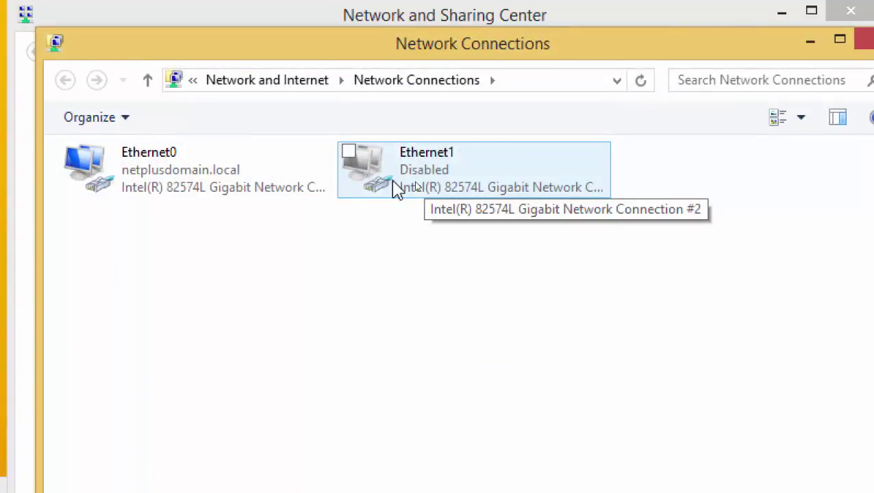
double_click(170, 191)
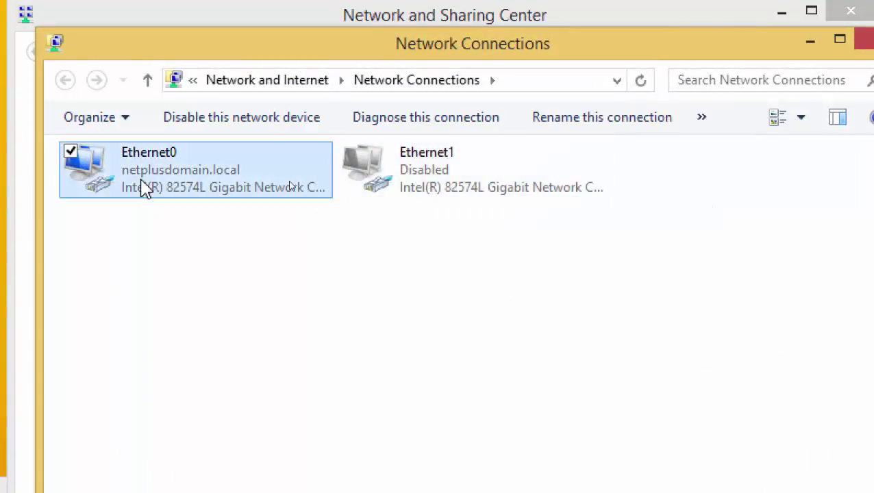
left_click(341, 319)
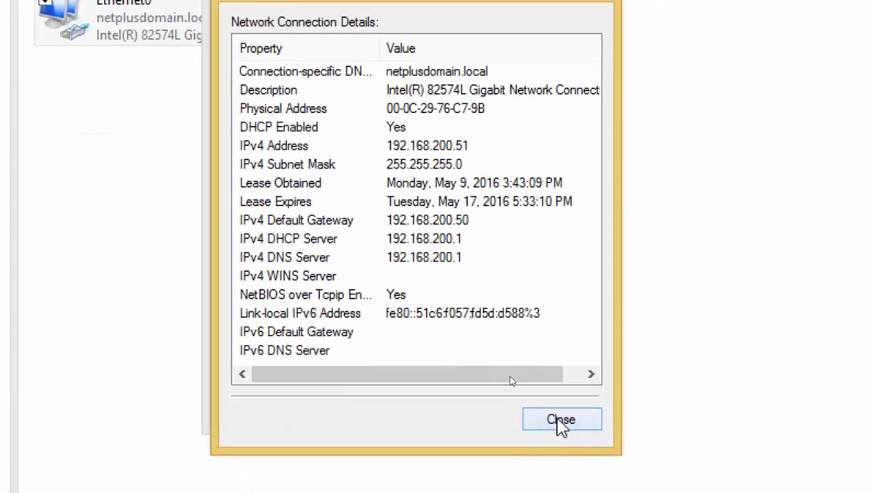
left_click(561, 422)
left_click(559, 409)
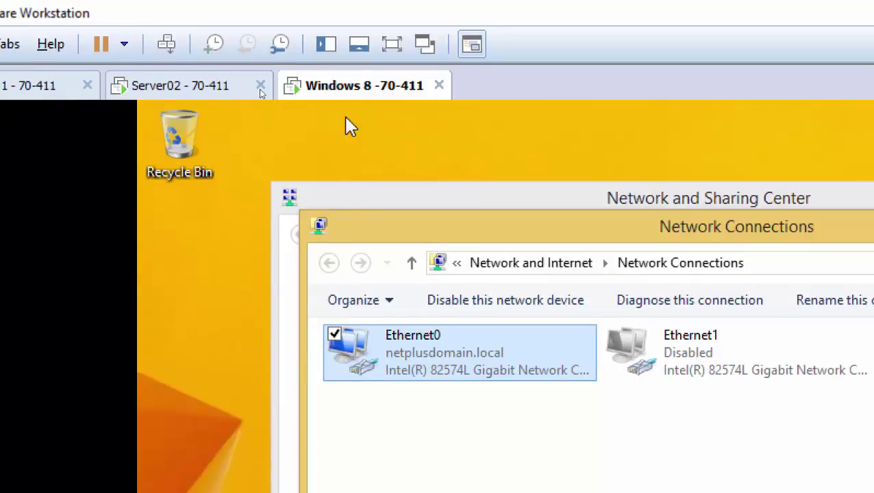
- Open Server01's virtual machine settings and view its Network Adapter on custom VMnet15
key("super+r")
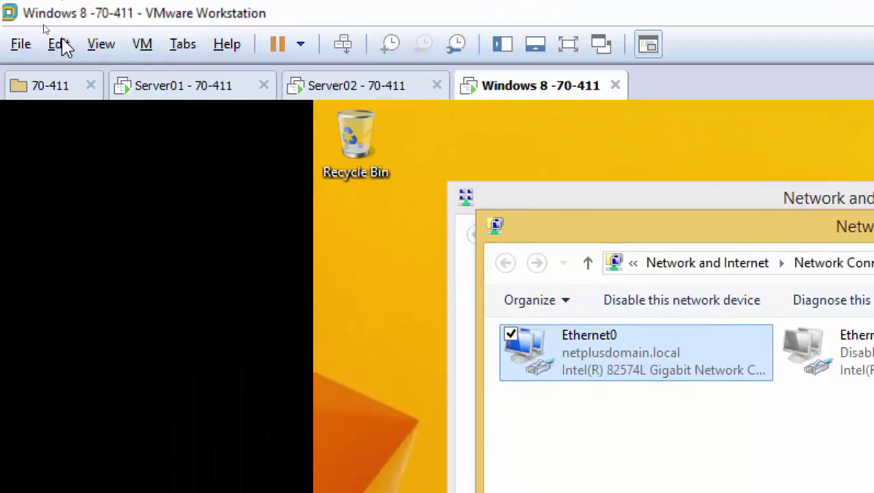
left_click(160, 97)
right_click(160, 98)
left_click(226, 384)
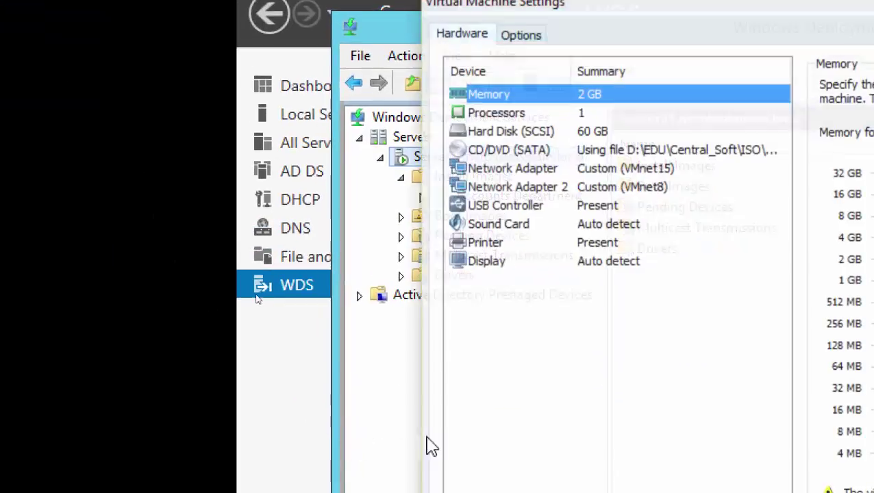
left_click(646, 171)
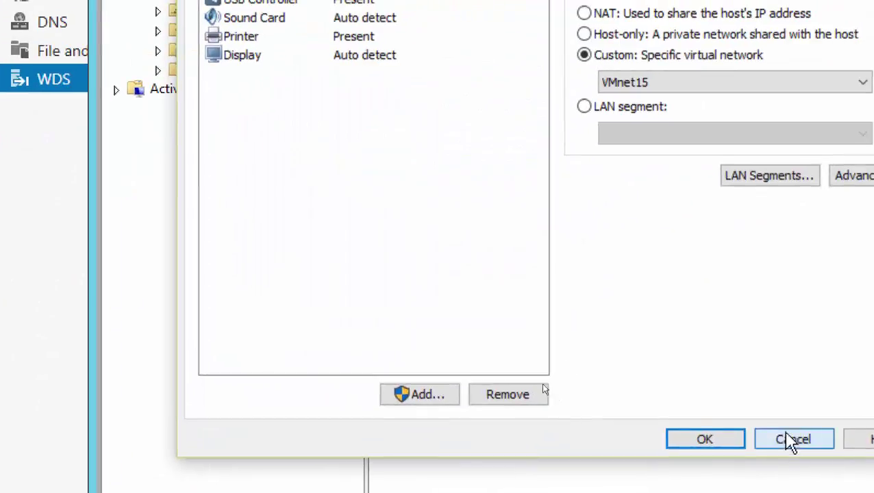
- Cancel the settings, ping 192.168.200.1 from a Windows 8 command prompt, then return to Server01
left_click(788, 441)
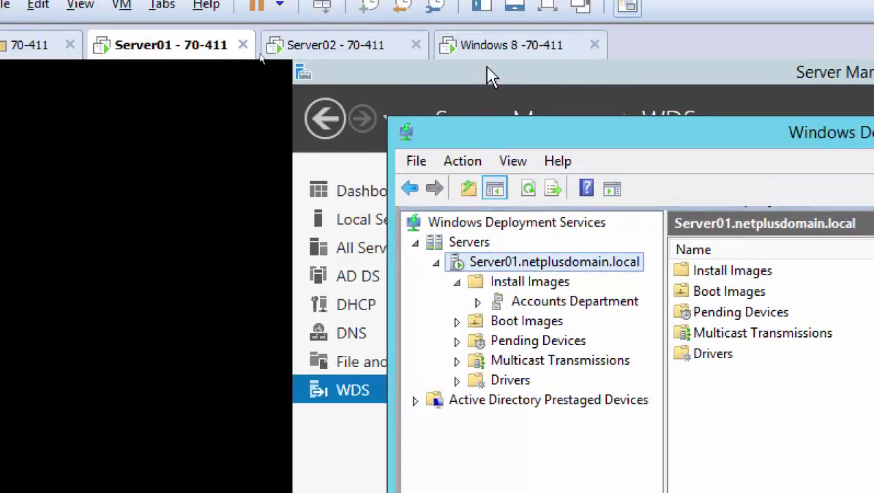
left_click(500, 22)
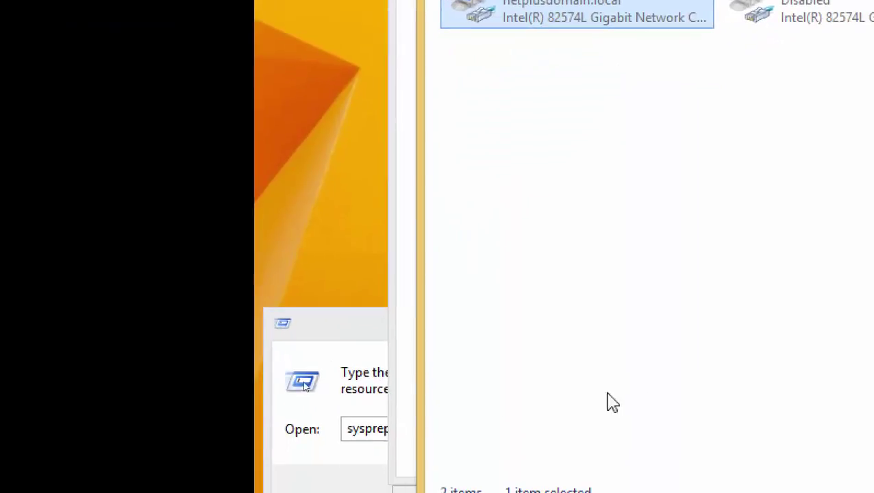
left_click(343, 259)
key("super+r")
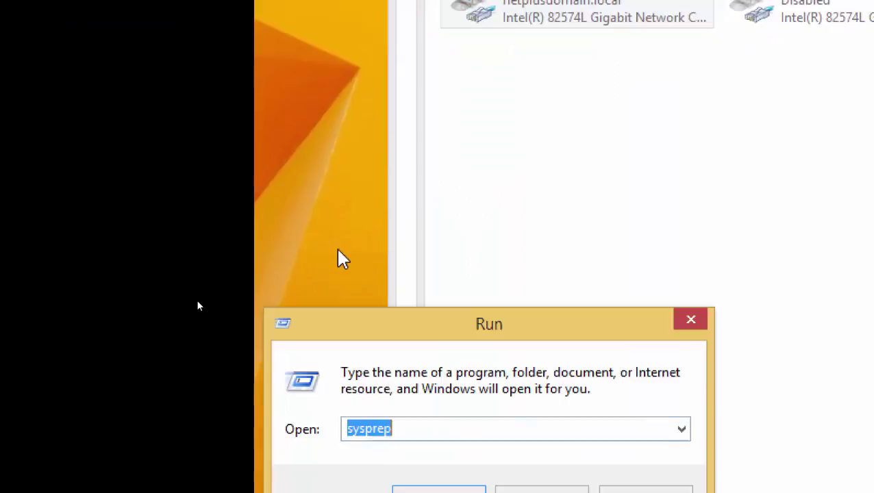
type("cmd")
key("Return")
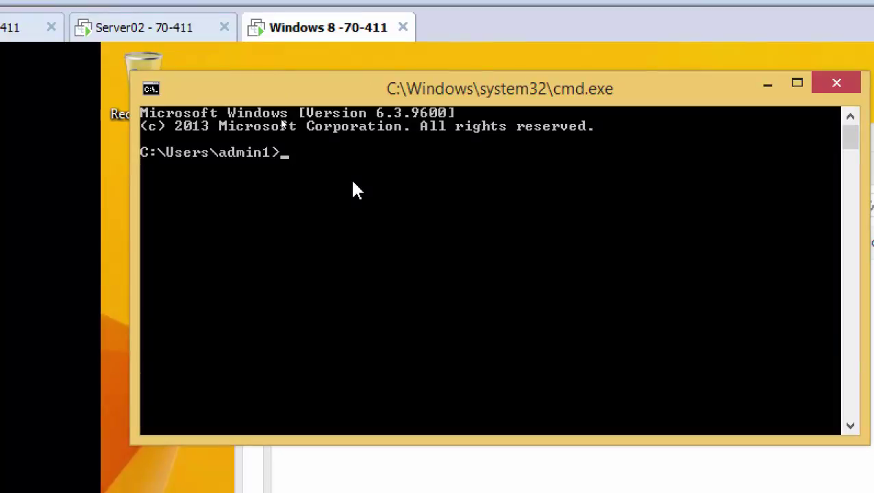
type("ping 192")
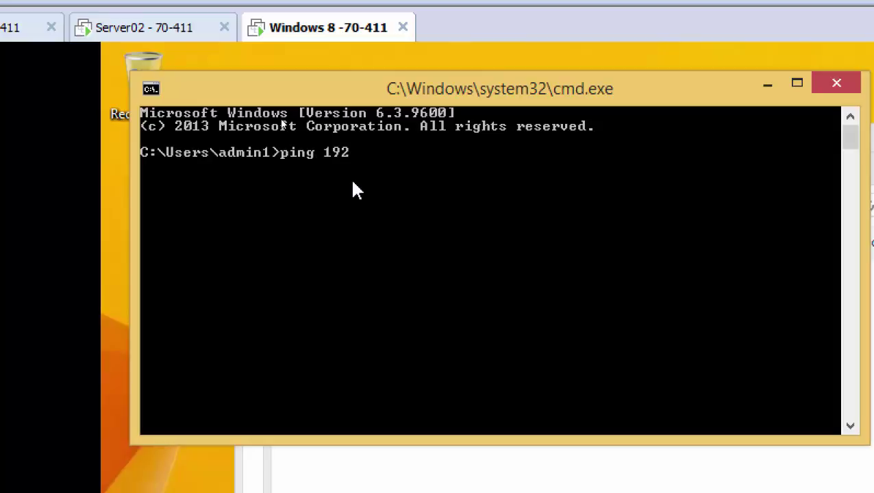
type(".168.200.1")
key("Return")
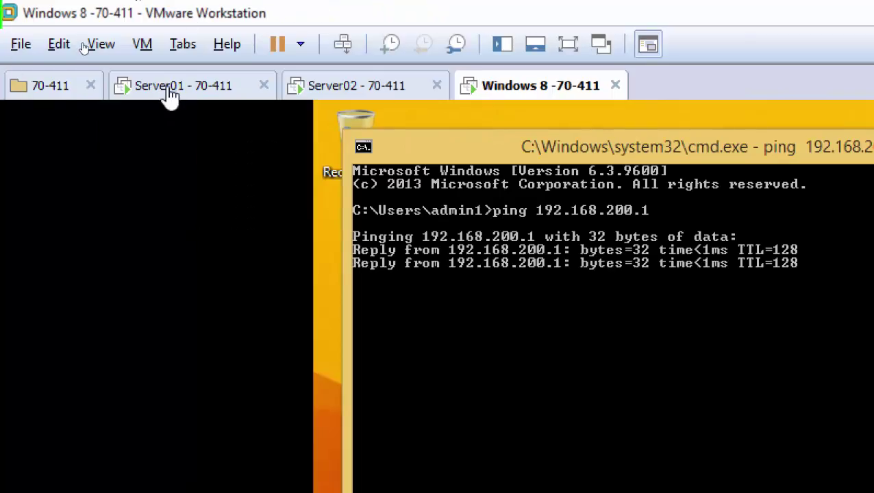
left_click(170, 96)
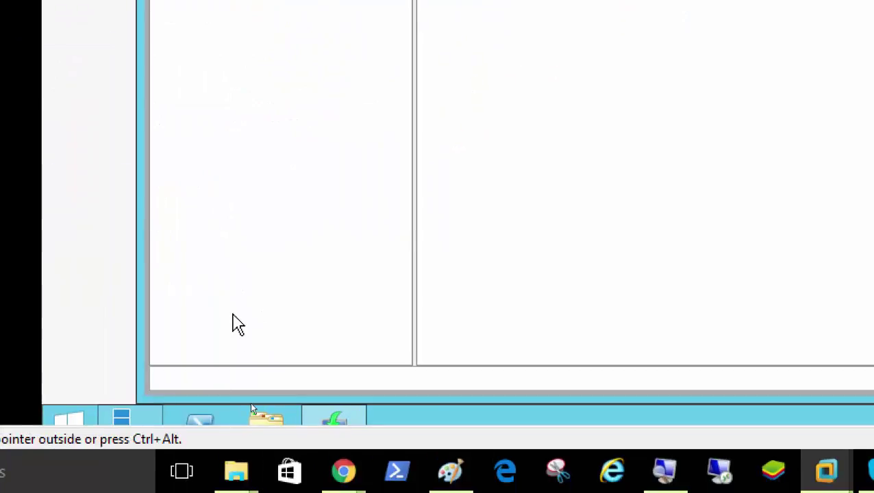
- Ping 192.168.200.51 from a Server01 command prompt
key("super+r")
type("cmd")
key("Return")
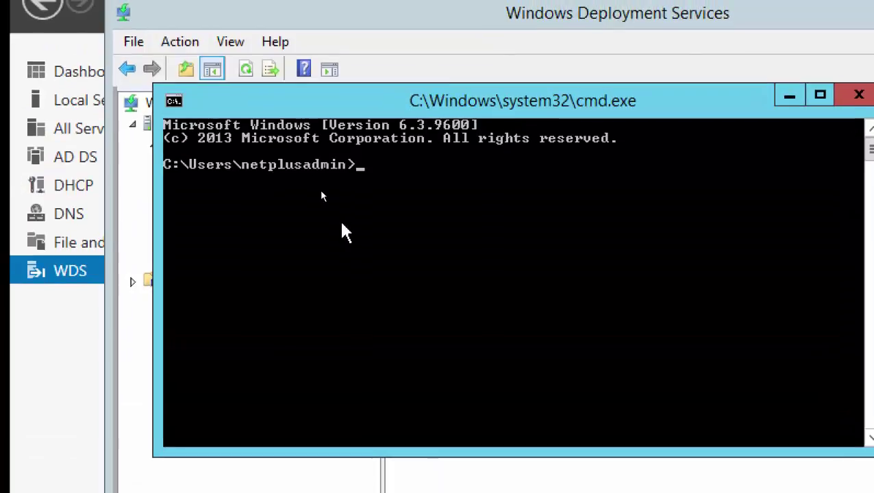
type("ping 192.1")
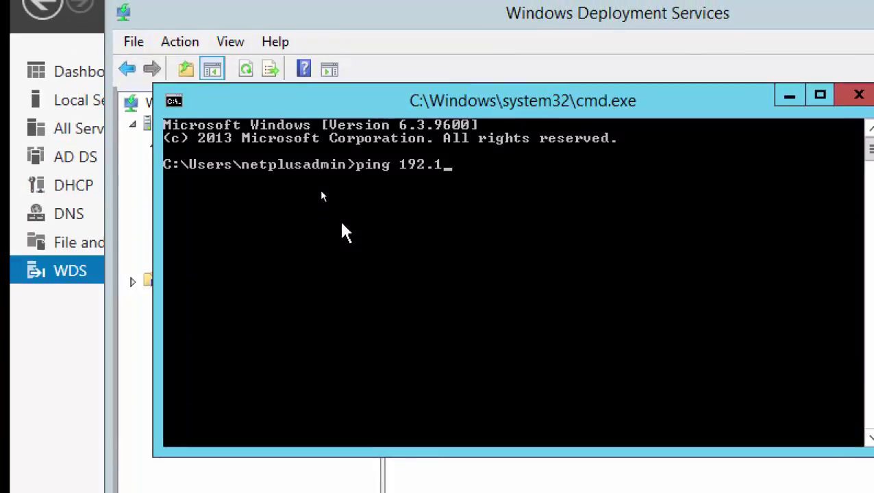
type("68.200.51")
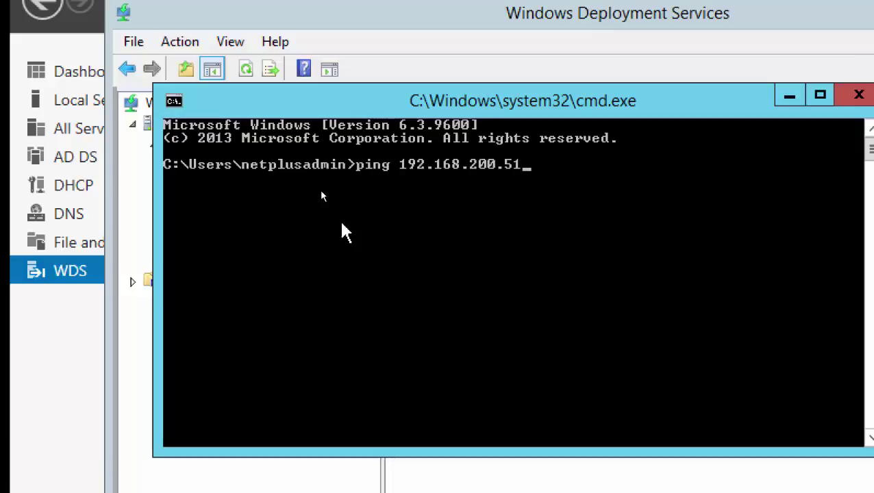
key("Return")
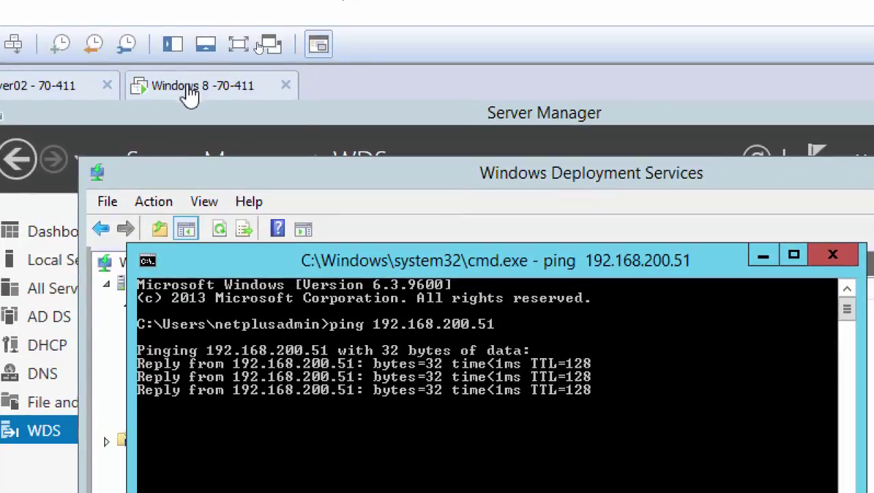
- Review the Windows 8 ping results, then show Server01's Local Server properties
left_click(190, 92)
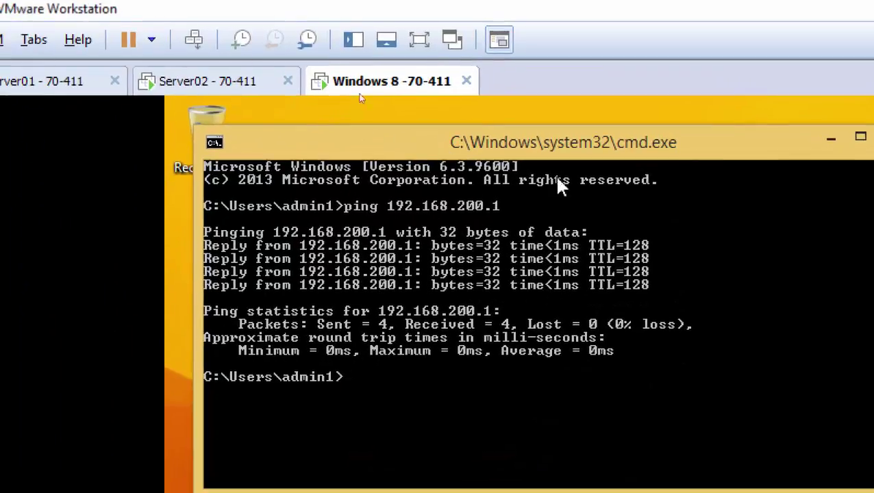
left_click(82, 87)
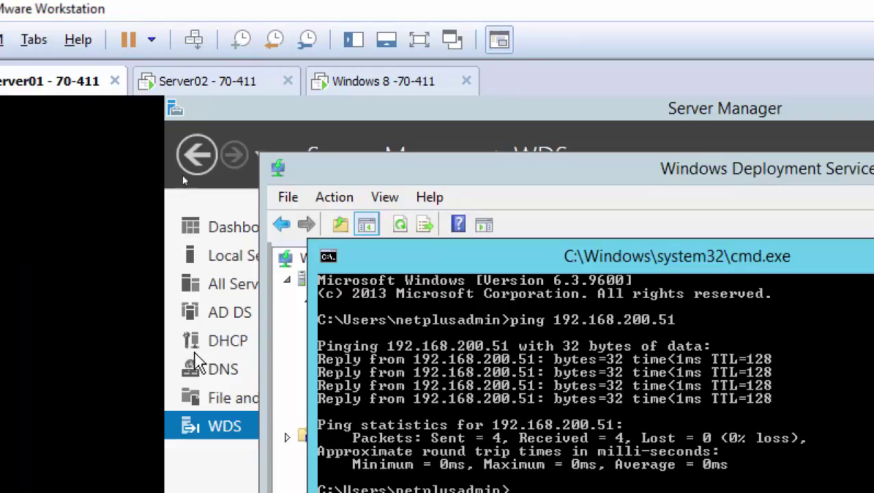
left_click(224, 264)
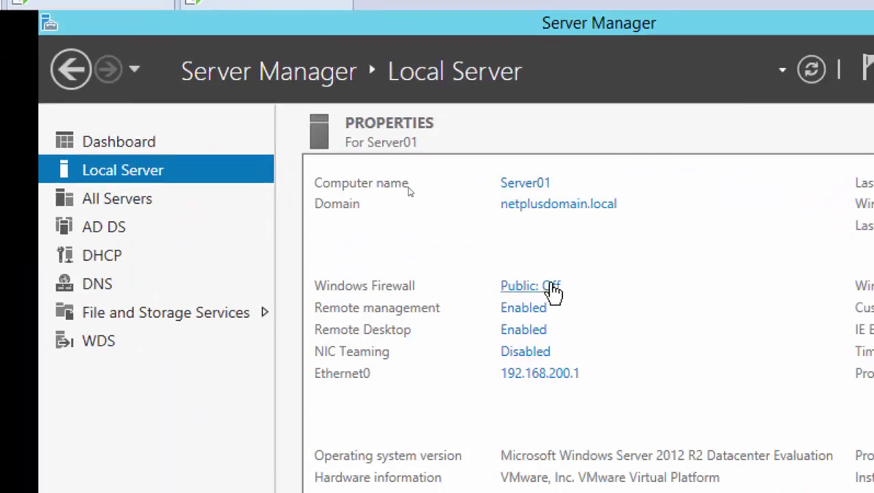
- Turn off Server01's Windows Firewall for domain networks and apply the change
left_click(551, 288)
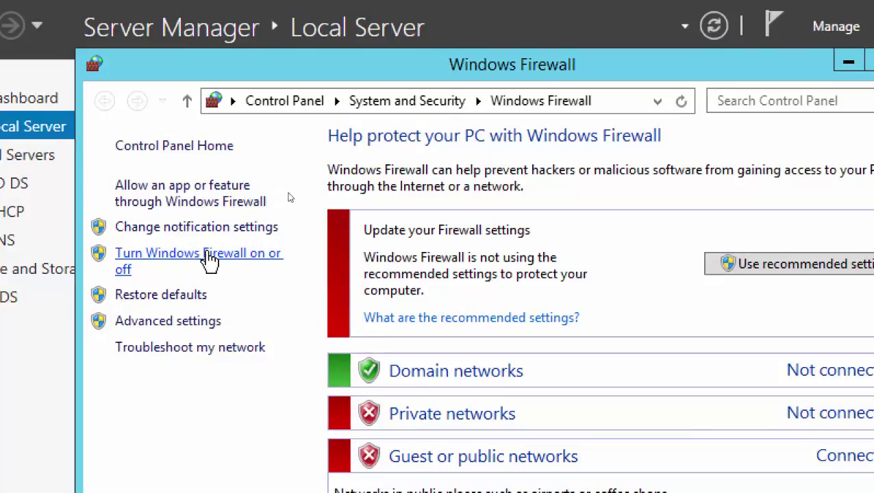
left_click(206, 259)
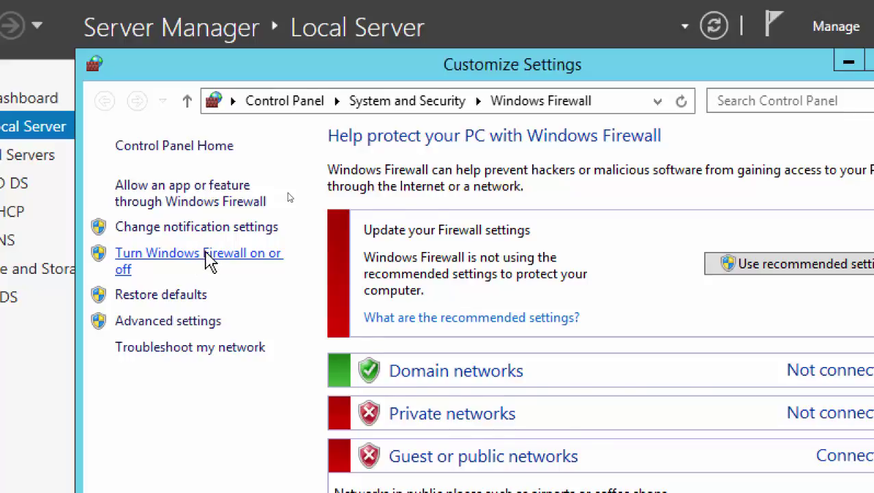
left_click(260, 303)
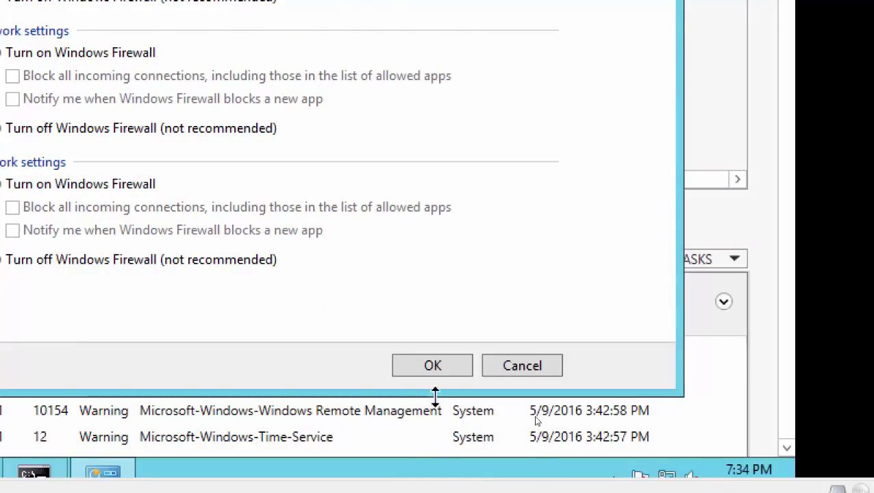
left_click(432, 366)
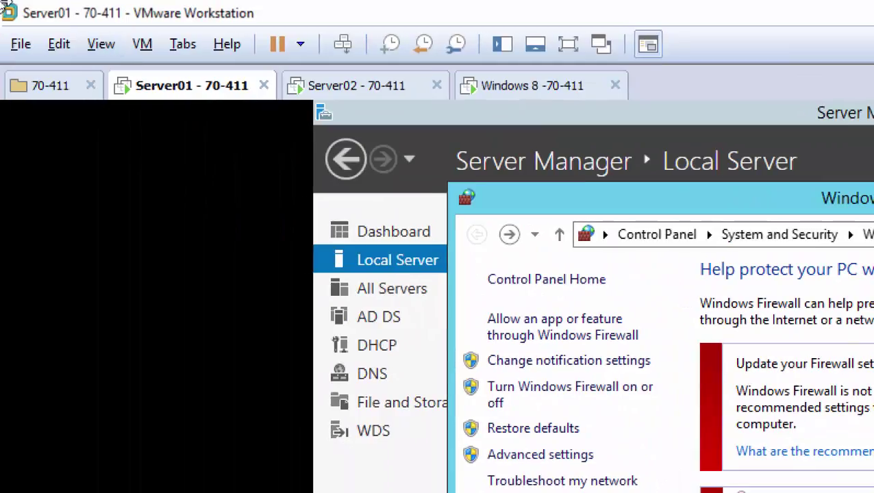
- Check the Server02 tab, then close Server01's Windows Firewall window
left_click(228, 18)
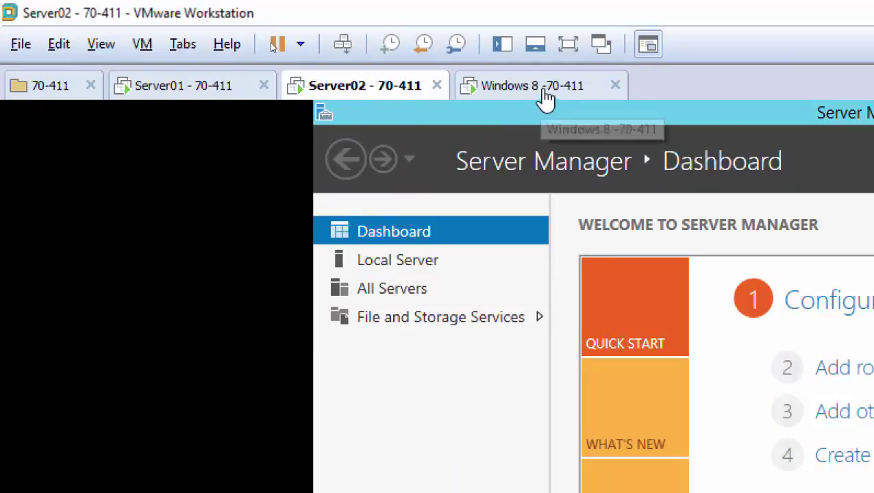
left_click(161, 91)
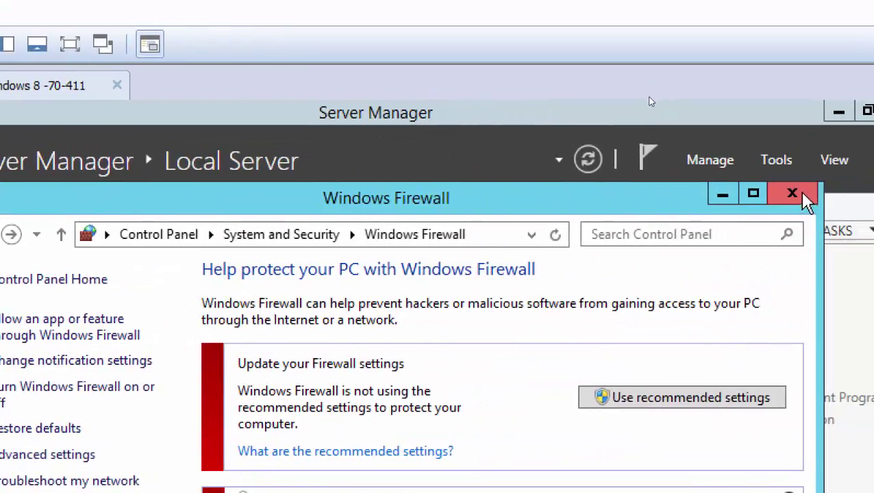
left_click(798, 195)
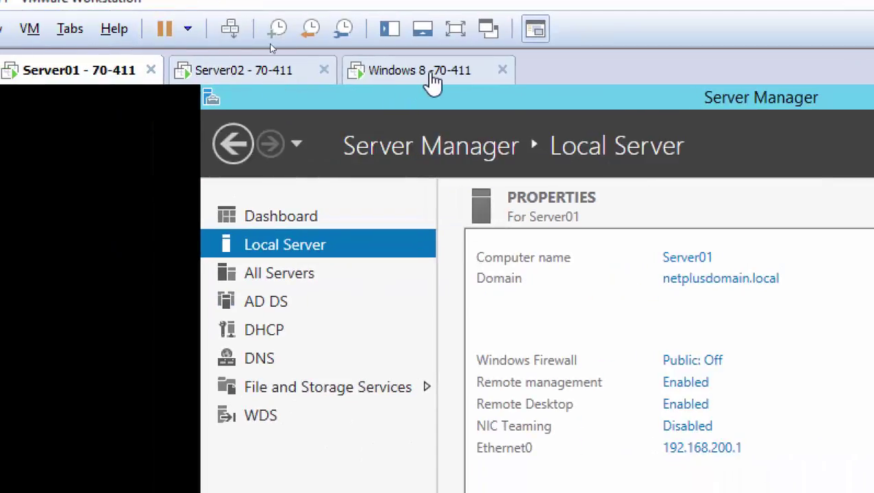
- Close the Windows 8 ping window and enter sysprep in the Run dialog
left_click(431, 74)
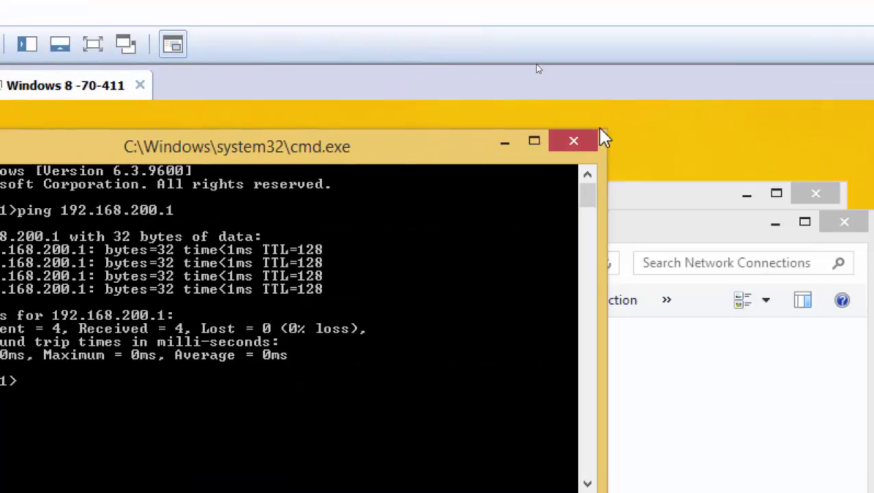
left_click(550, 145)
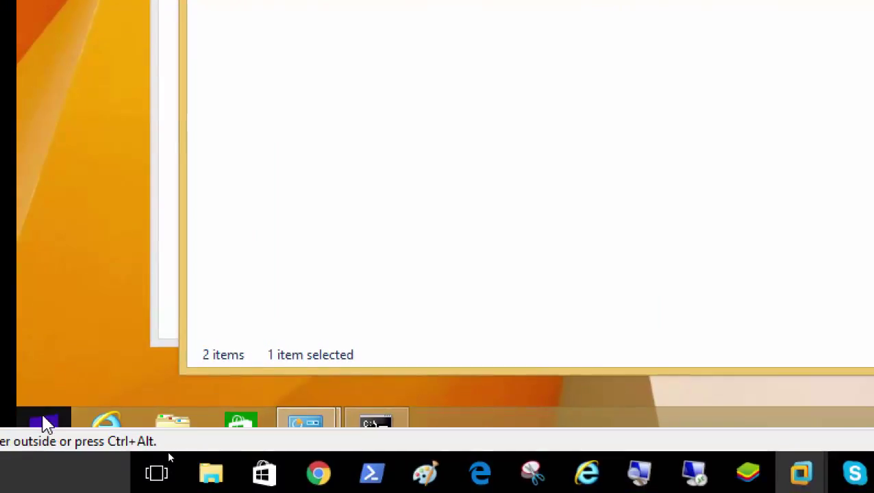
right_click(43, 424)
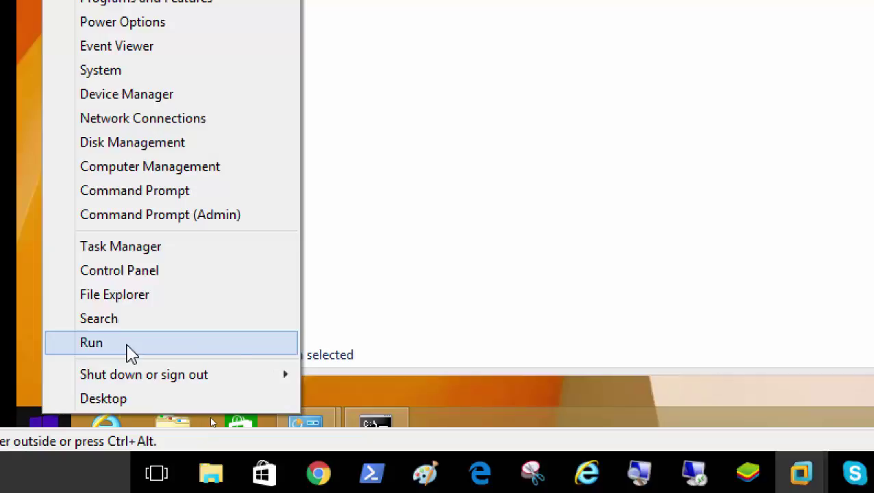
left_click(130, 351)
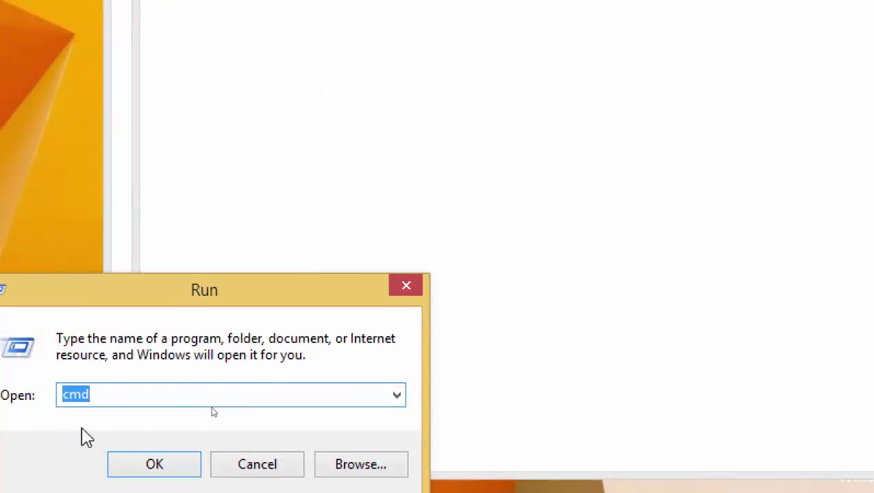
type("sysprep")
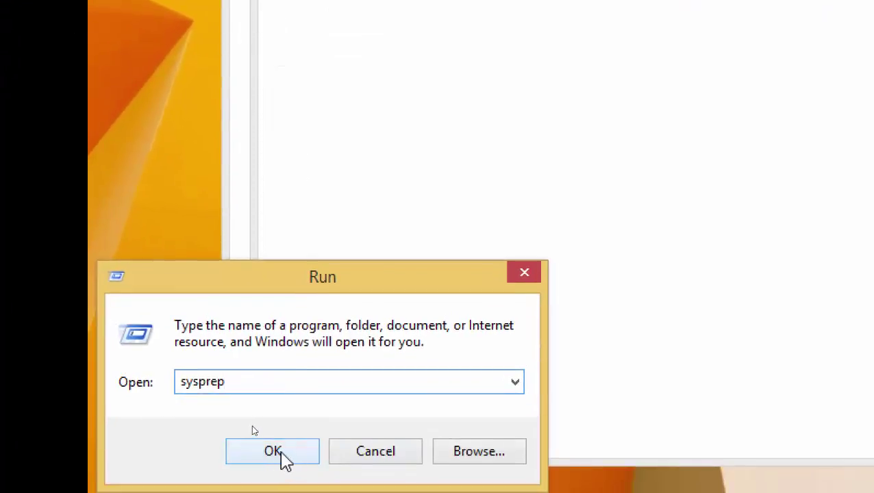
- Open the Sysprep folder, dismiss the .tag open-with prompt, and start sysprep.exe
left_click(285, 460)
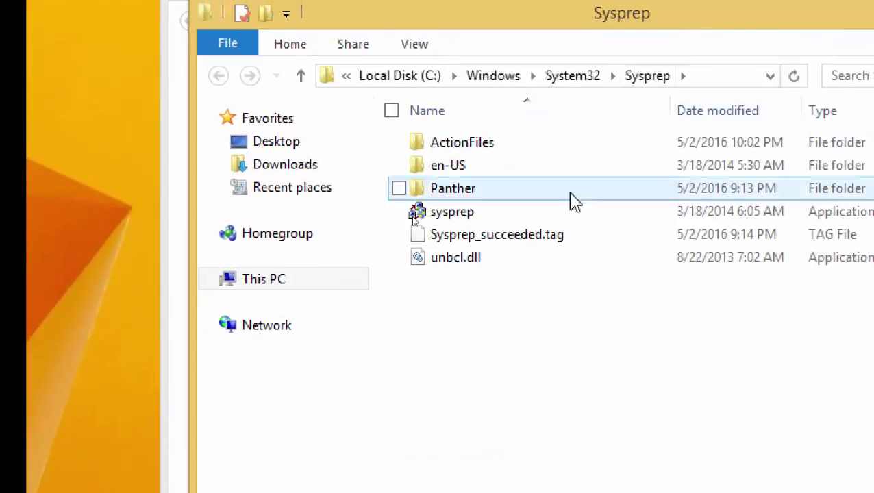
double_click(505, 248)
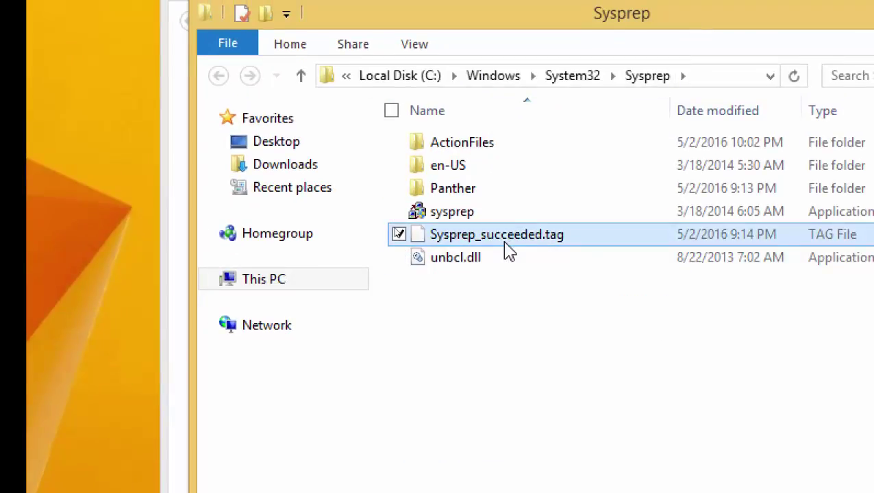
left_click(583, 386)
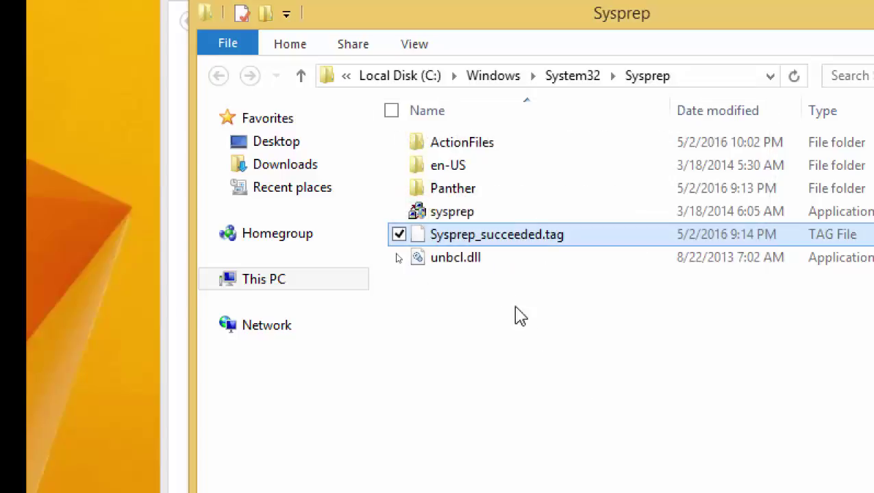
double_click(462, 216)
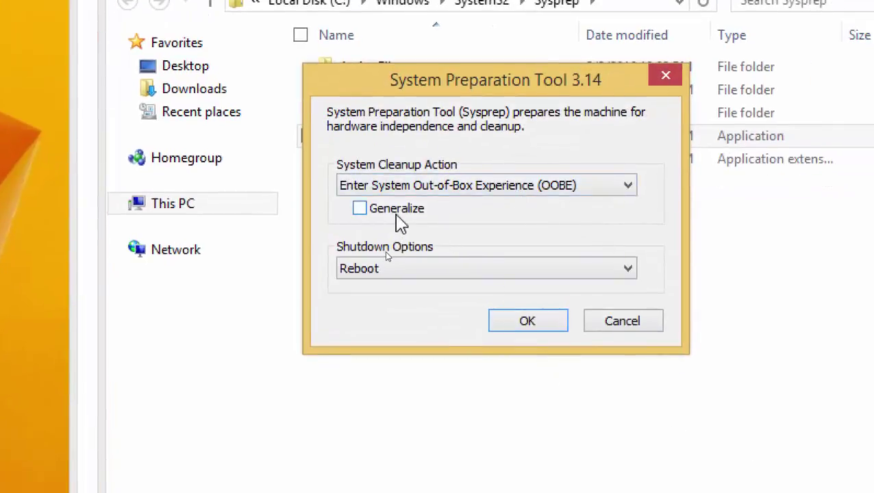
- Enable Generalize and leave Shutdown Options on Reboot, with Enter System OOBE kept
left_click(396, 209)
left_click(424, 275)
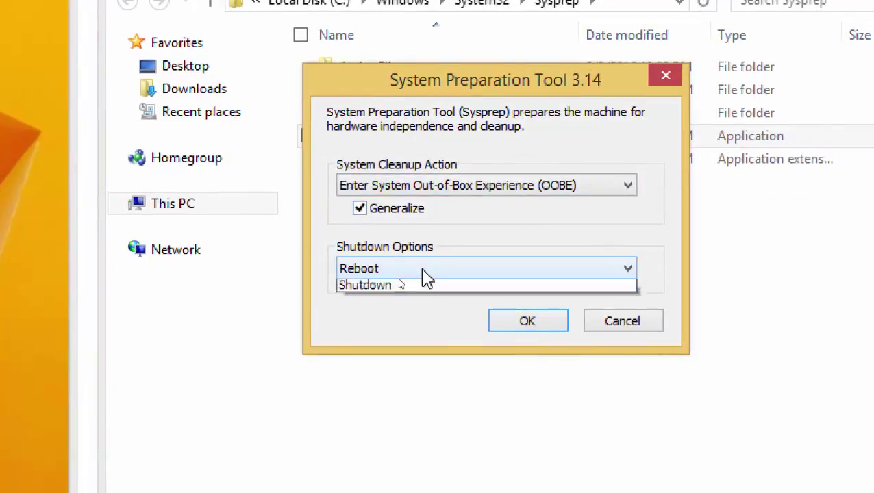
left_click(407, 316)
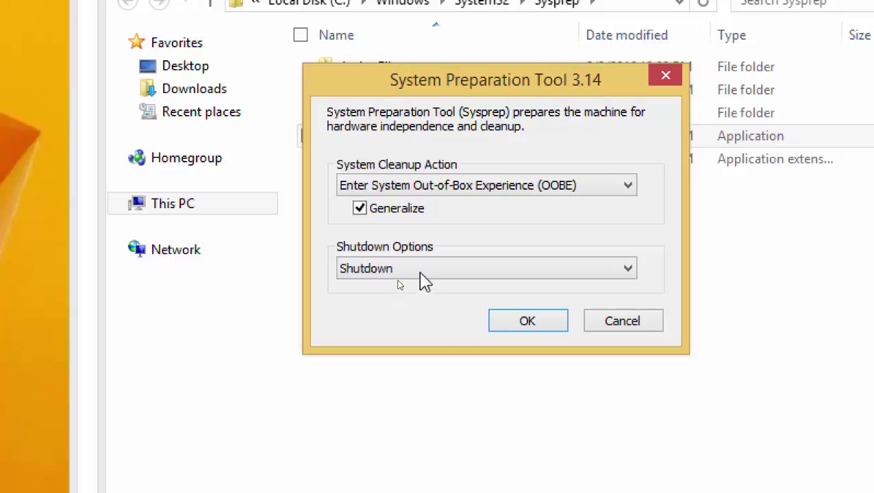
left_click(421, 274)
left_click(410, 305)
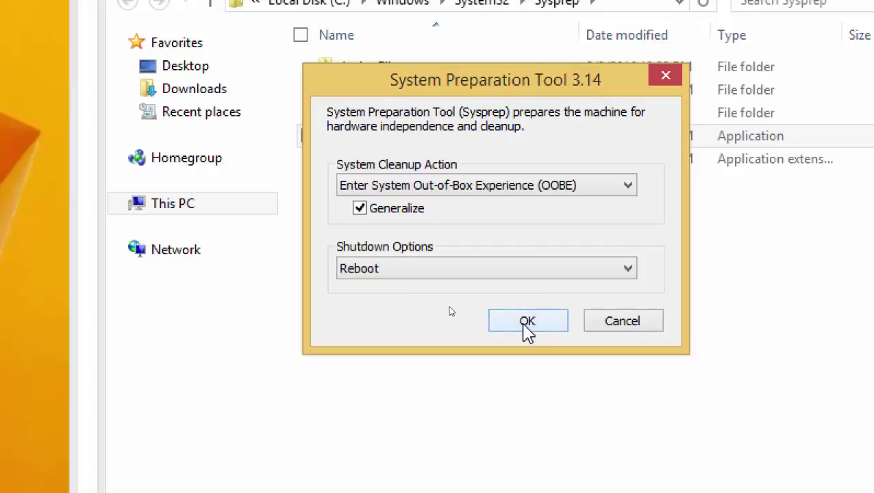
- Run Sysprep with OOBE, Generalize and Reboot, then acknowledge the fatal error
left_click(525, 322)
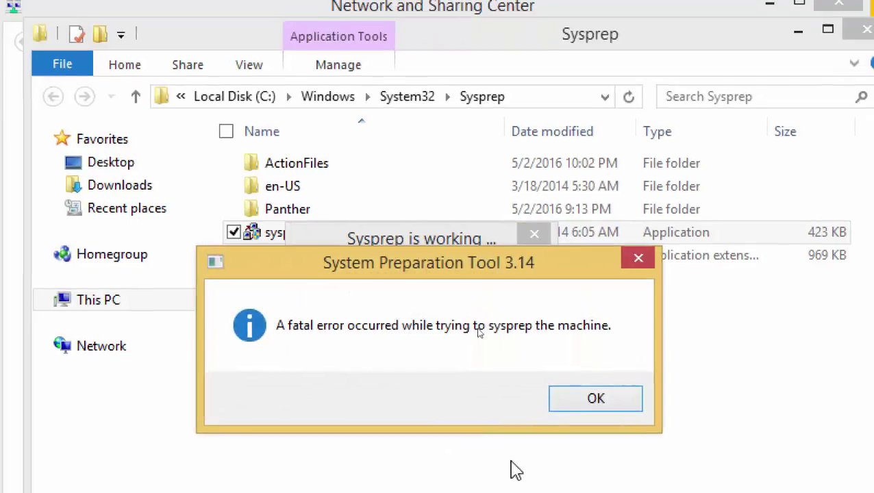
left_click(563, 406)
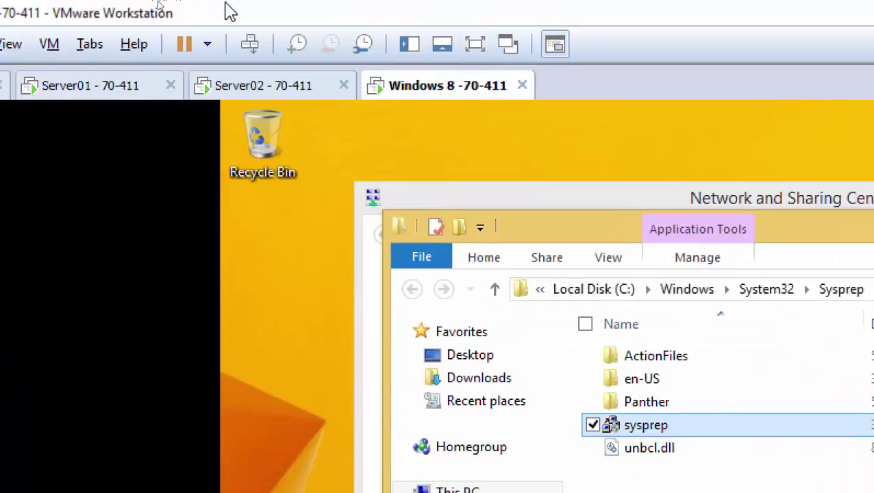
- Browse the Windows 8 VM's Snapshot and Manage submenus without choosing anything
right_click(444, 85)
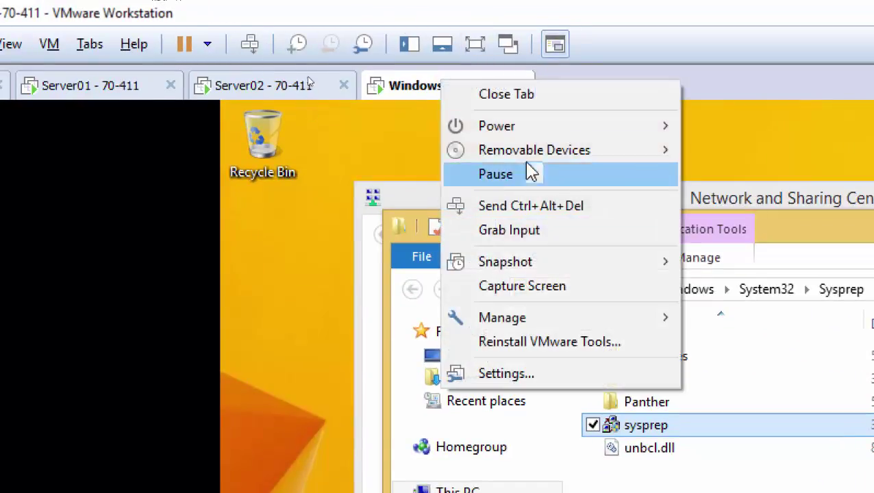
mouse_move(493, 133)
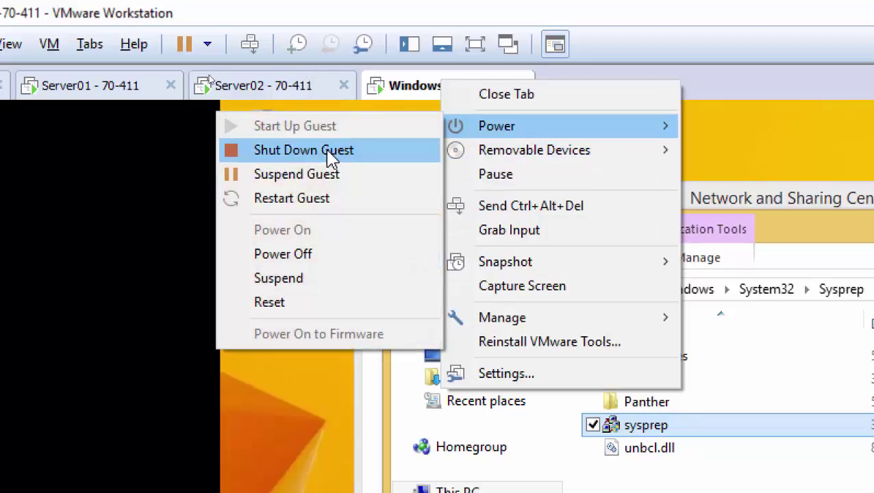
mouse_move(503, 269)
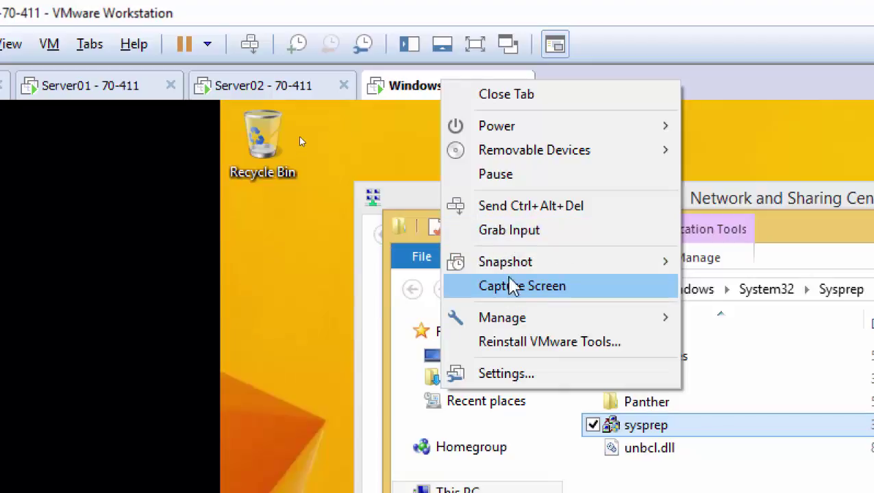
mouse_move(509, 273)
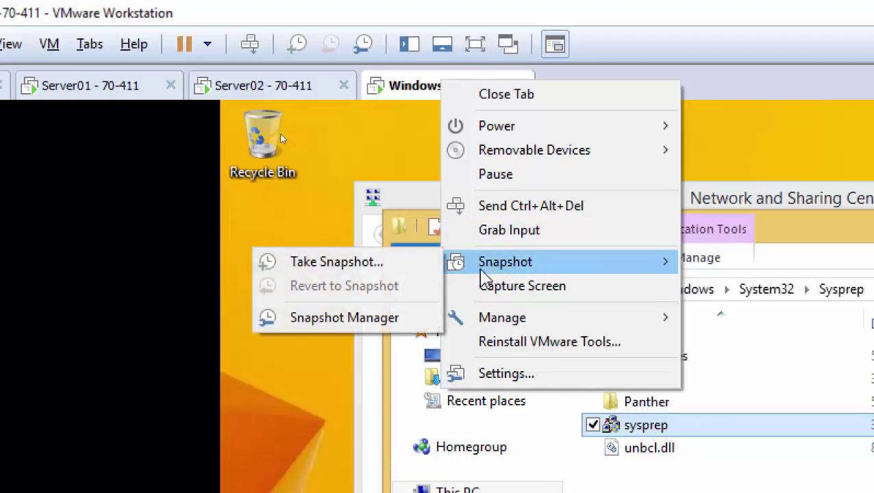
left_click(310, 205)
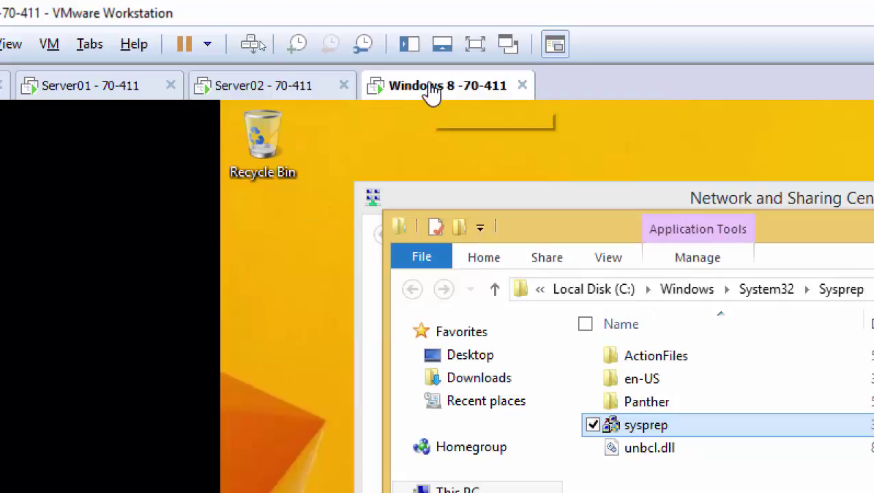
- Shut down the Windows 8 -70-411 guest from the tab's Power submenu
right_click(432, 87)
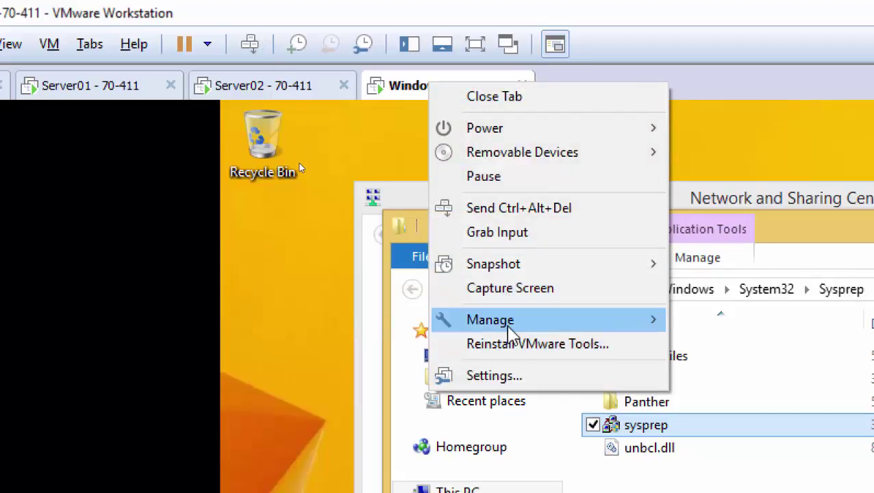
mouse_move(506, 323)
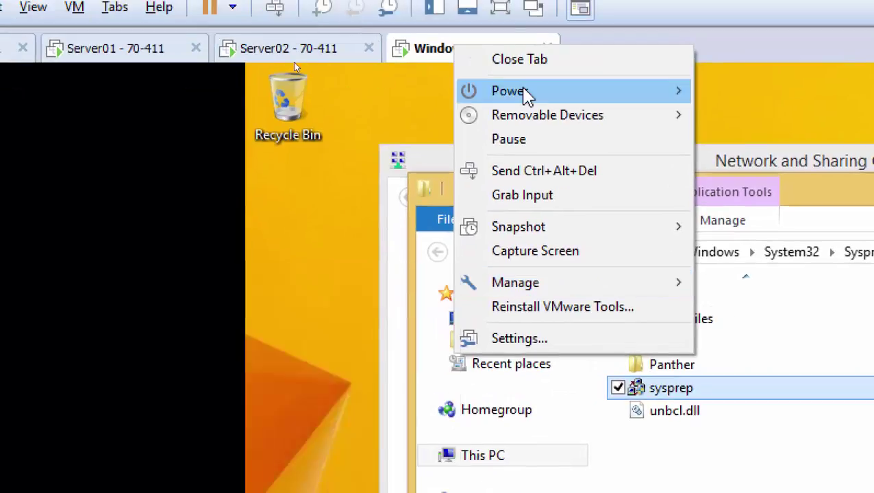
mouse_move(518, 92)
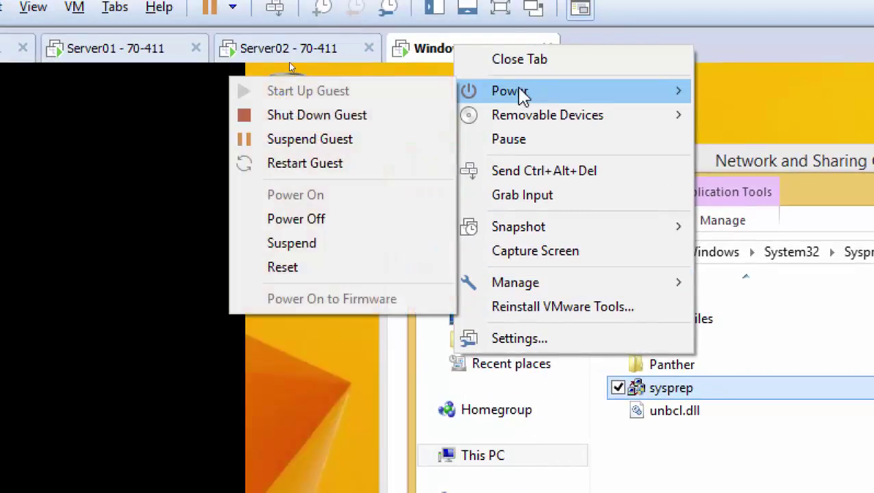
left_click(297, 117)
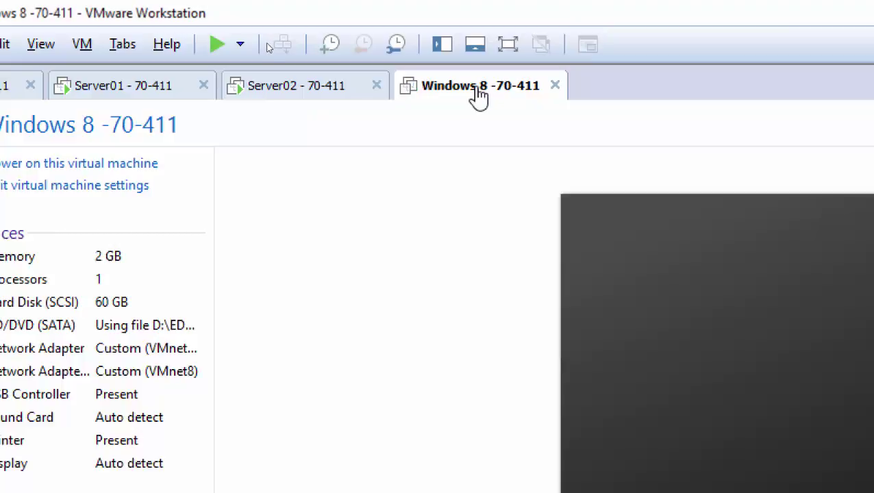
- Delete the powered-off Windows 8 -70-411 VM from disk permanently
right_click(478, 96)
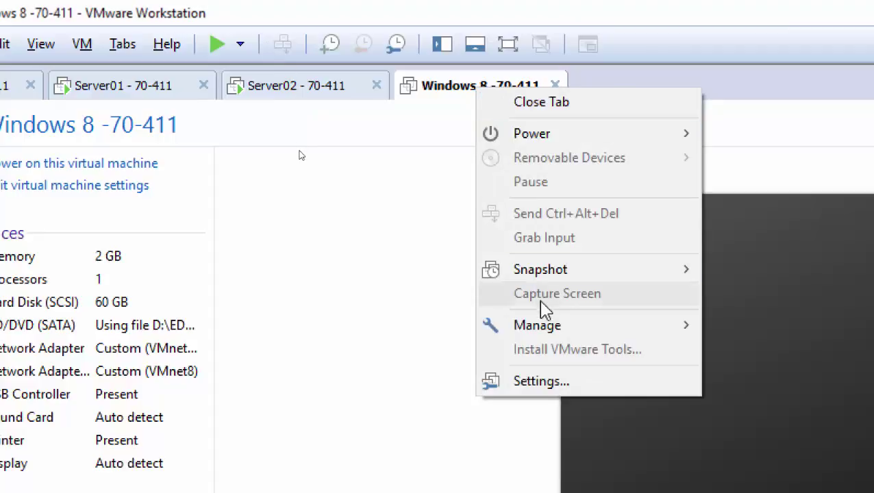
mouse_move(531, 332)
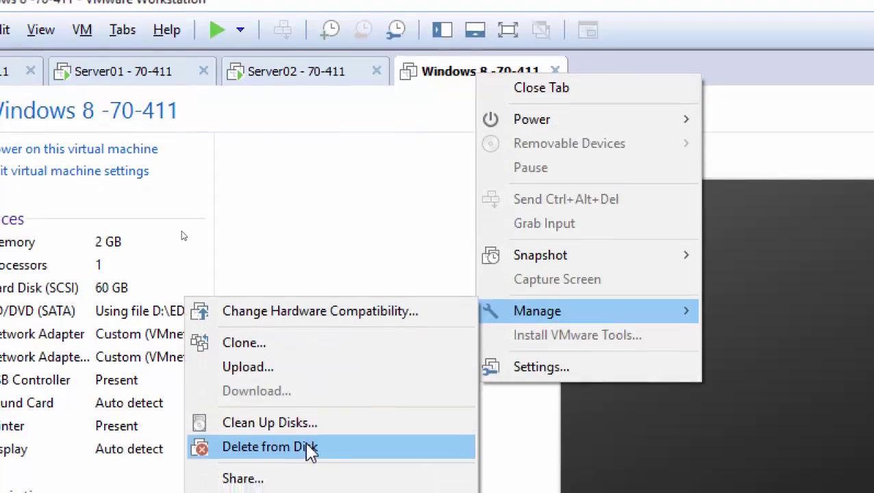
left_click(308, 463)
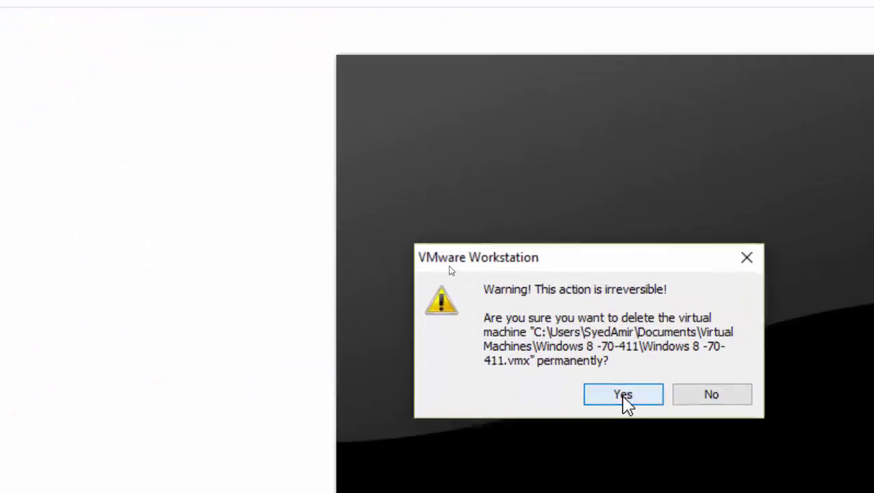
left_click(801, 491)
- Switch from Server01 to the 70-411 folder listing Server01 and Server02
left_click(154, 52)
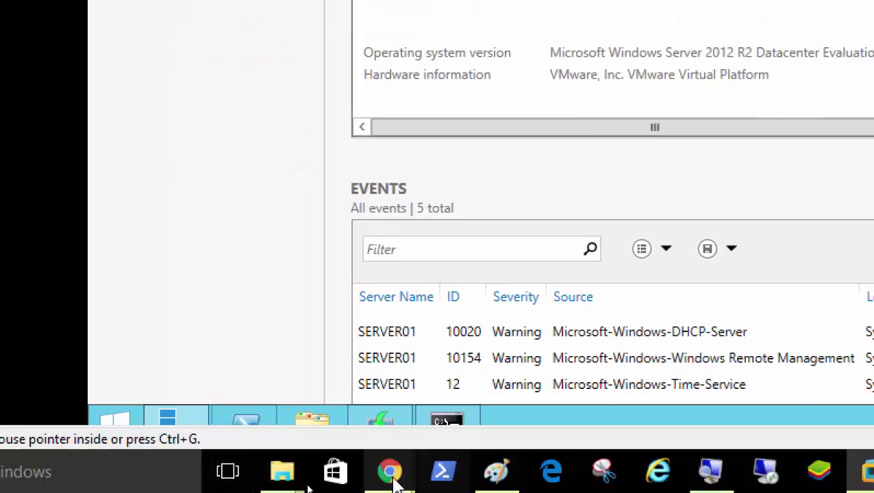
mouse_move(283, 477)
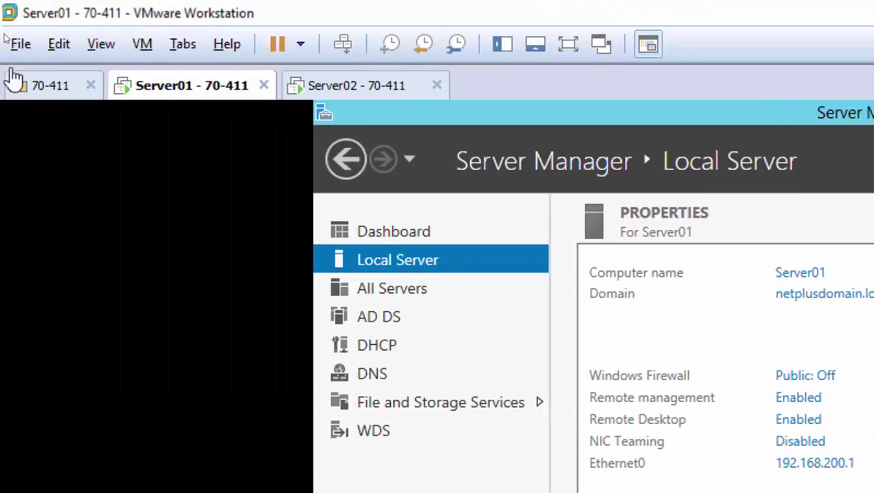
left_click(51, 98)
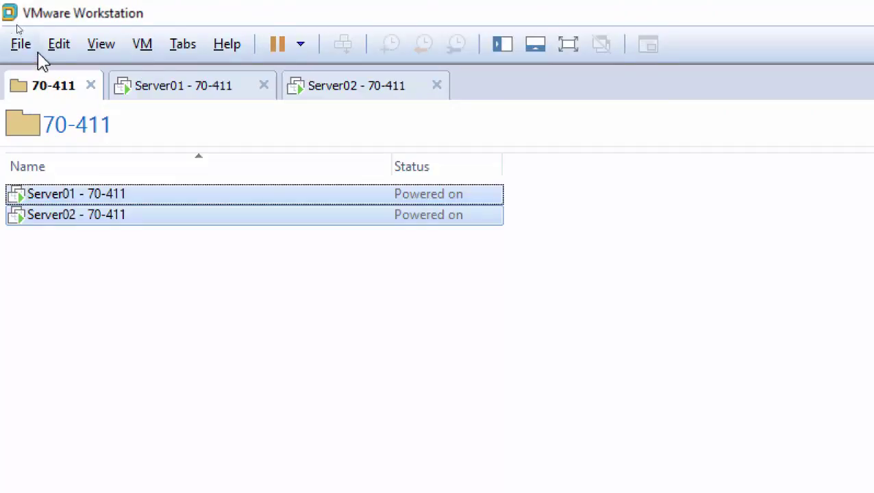
- Show the Library tree, widen it, expand TEMPLATES and select Template - Windows 8 x64
left_click(501, 44)
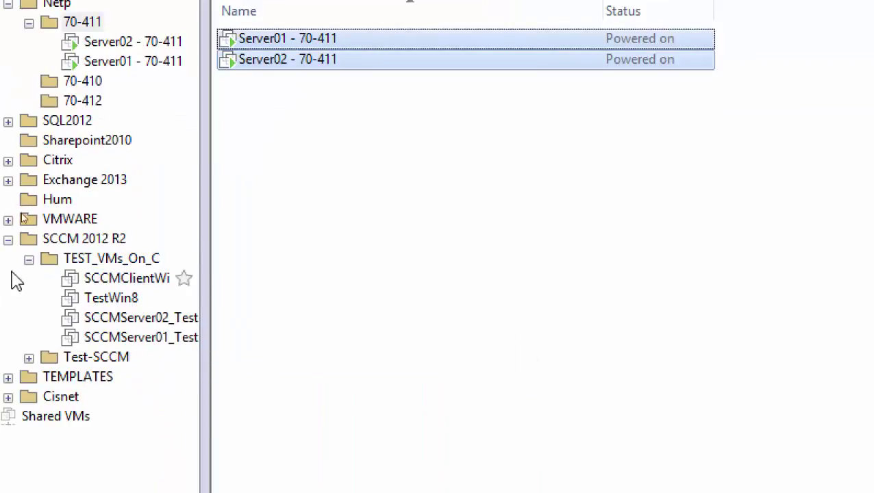
left_click(106, 239)
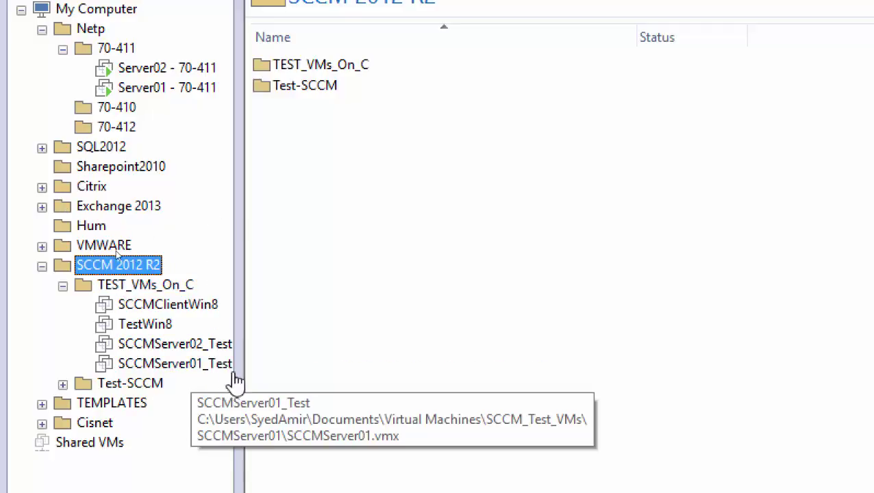
left_click_drag(237, 371, 344, 367)
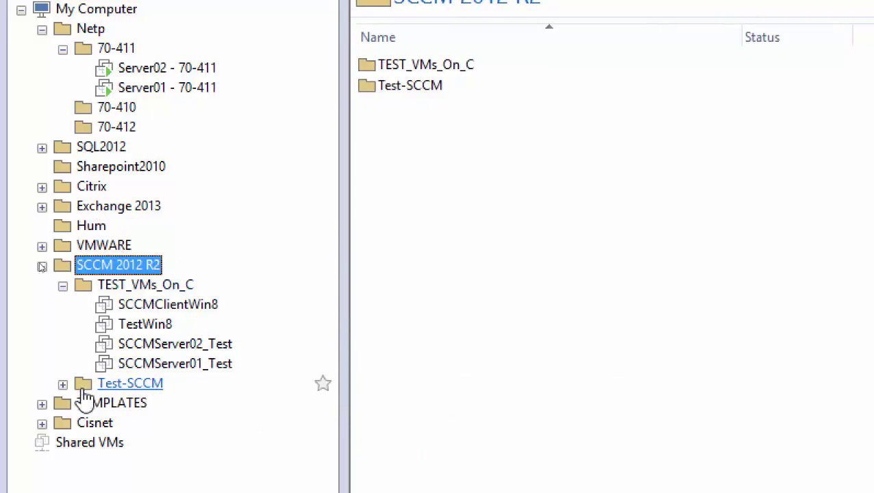
left_click(42, 403)
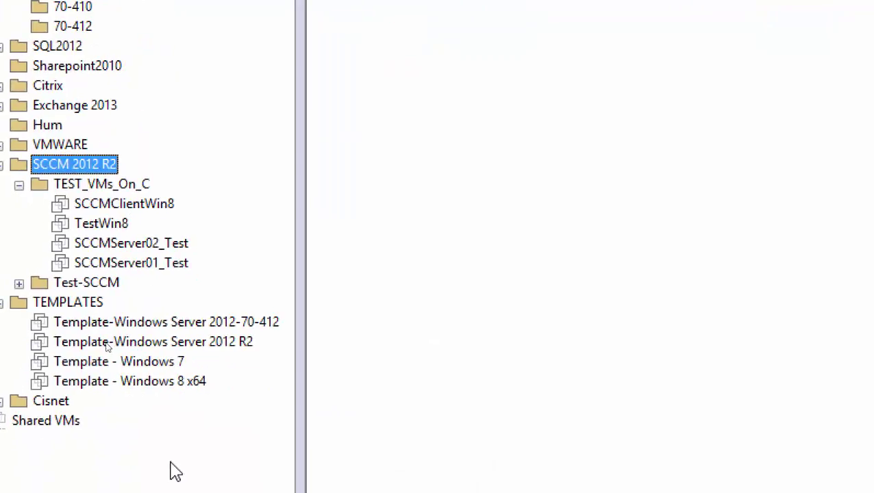
left_click(176, 390)
- Start a full clone of Template - Windows 8 x64 from its current state
right_click(174, 389)
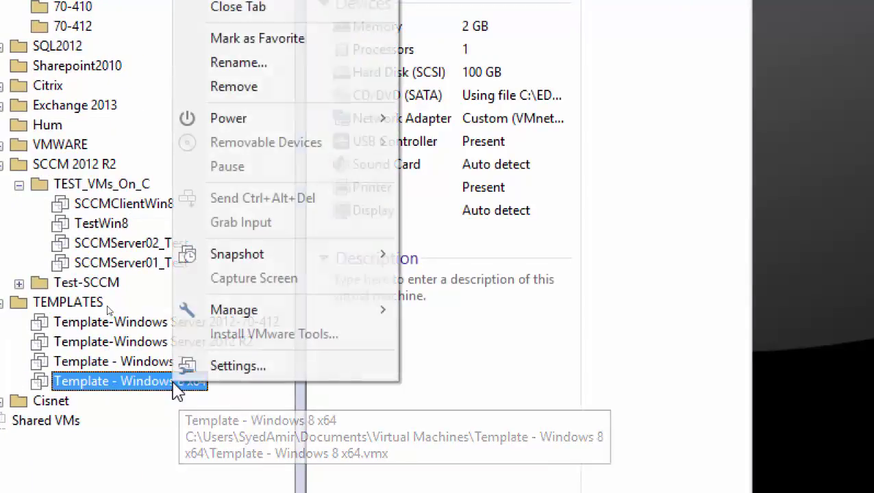
mouse_move(335, 313)
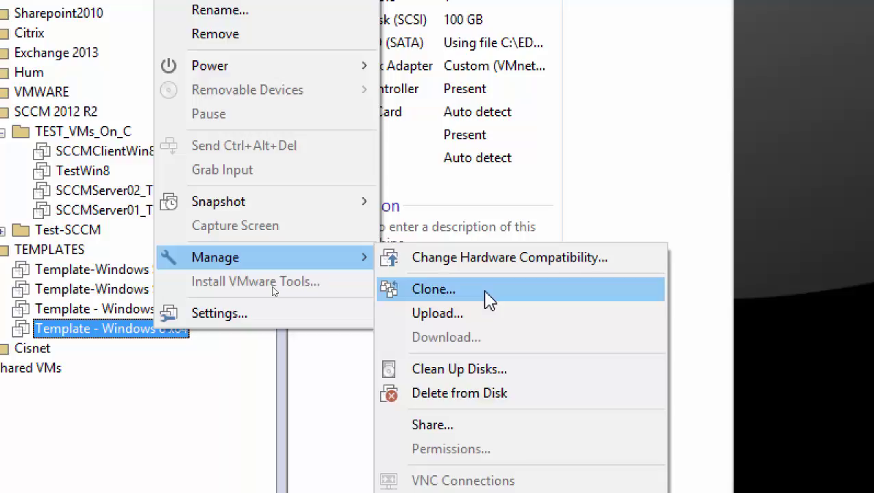
left_click(487, 293)
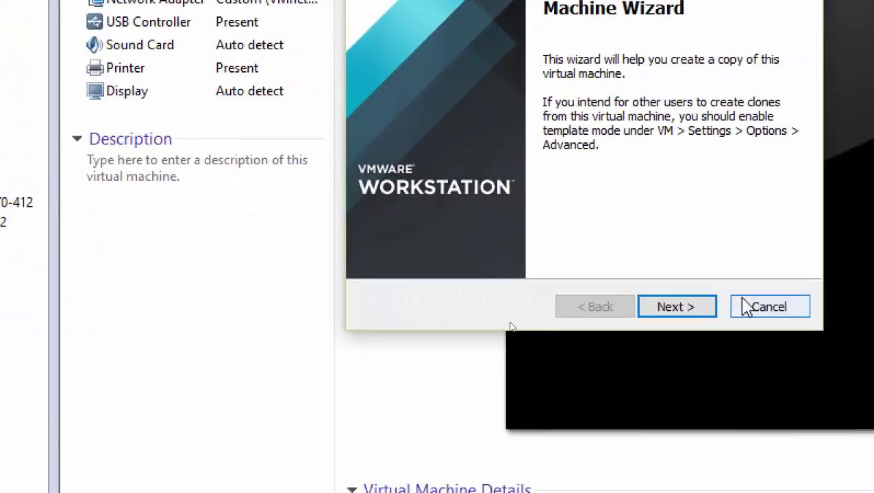
left_click(701, 308)
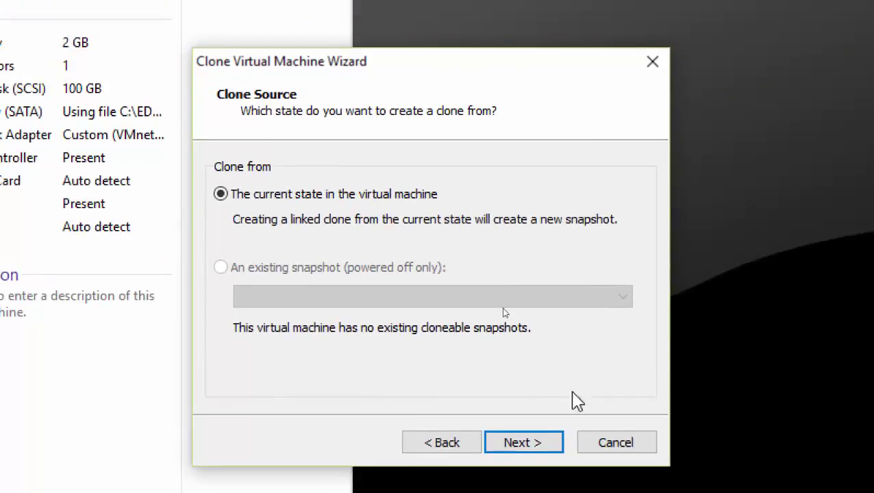
left_click(519, 444)
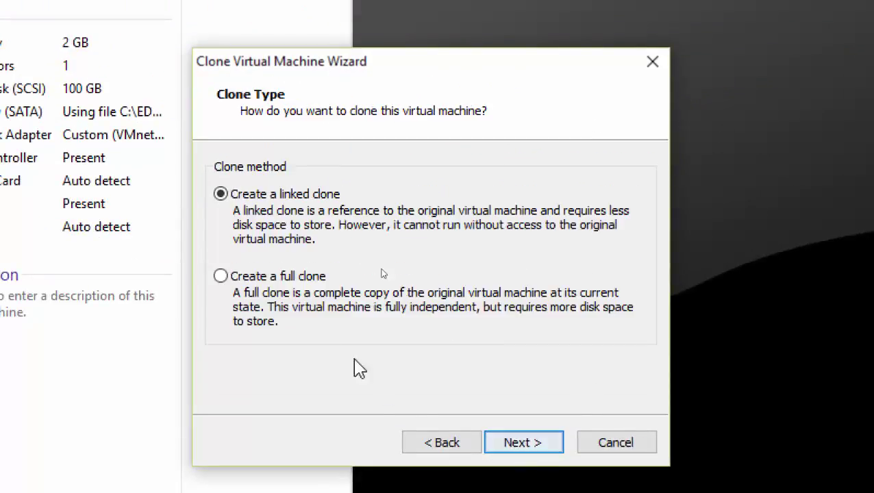
left_click(253, 277)
left_click(524, 436)
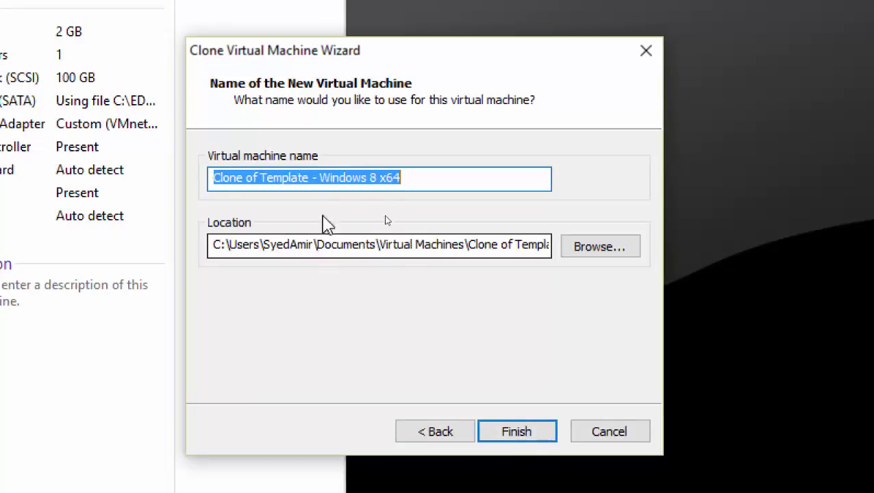
- Name the clone WDS - Windows 8 x64 and finish the wizard
left_click_drag(309, 177, 172, 171)
type("WDS")
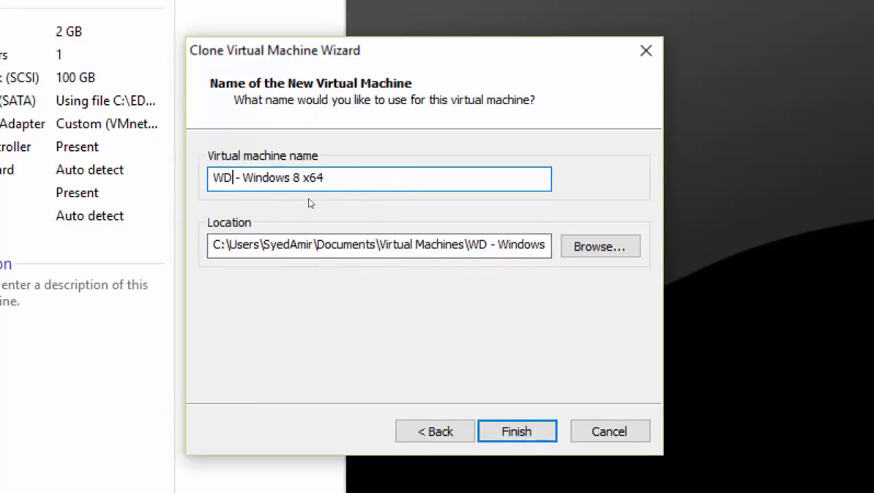
left_click(500, 434)
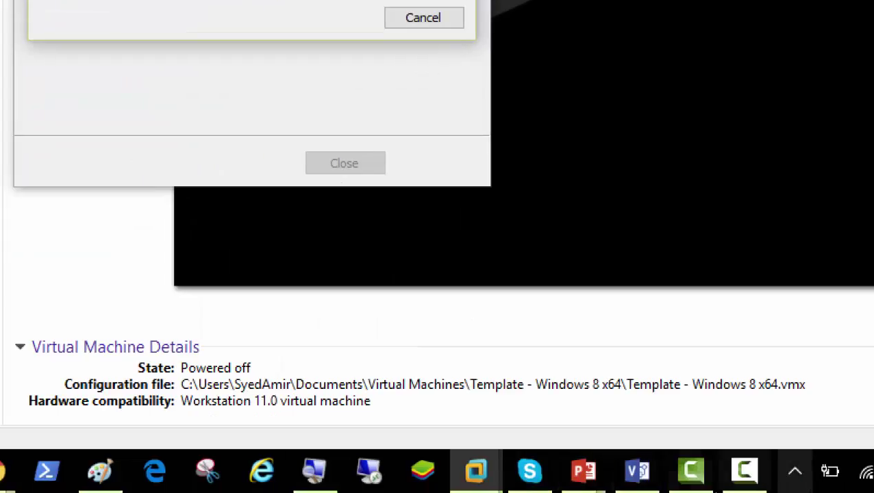
- Bring the WDS.pptx PowerPoint window forward while the clone keeps copying
left_click(744, 470)
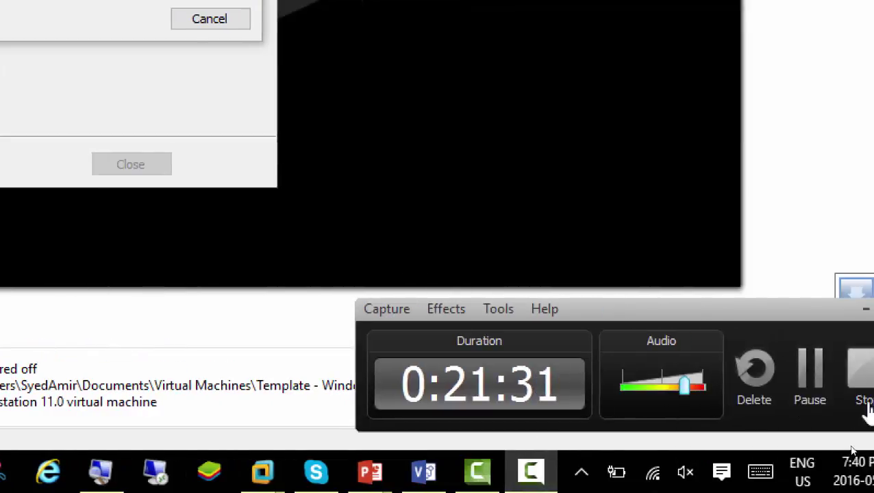
left_click(815, 394)
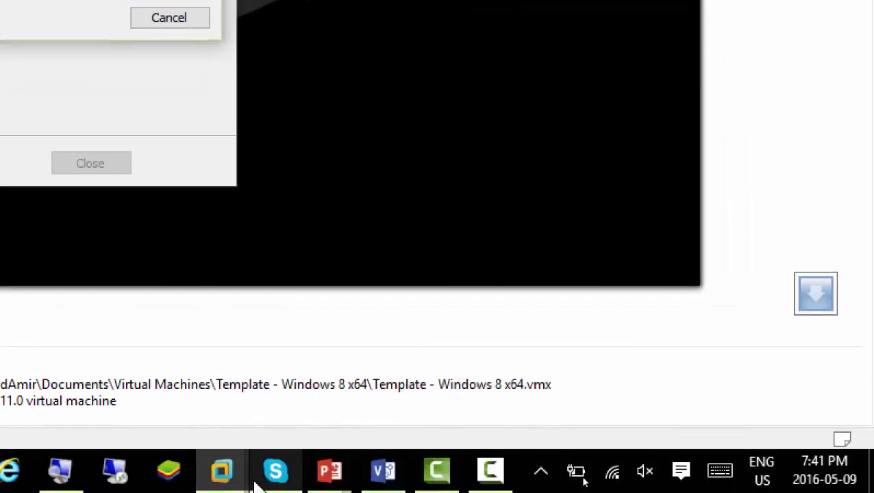
mouse_move(322, 478)
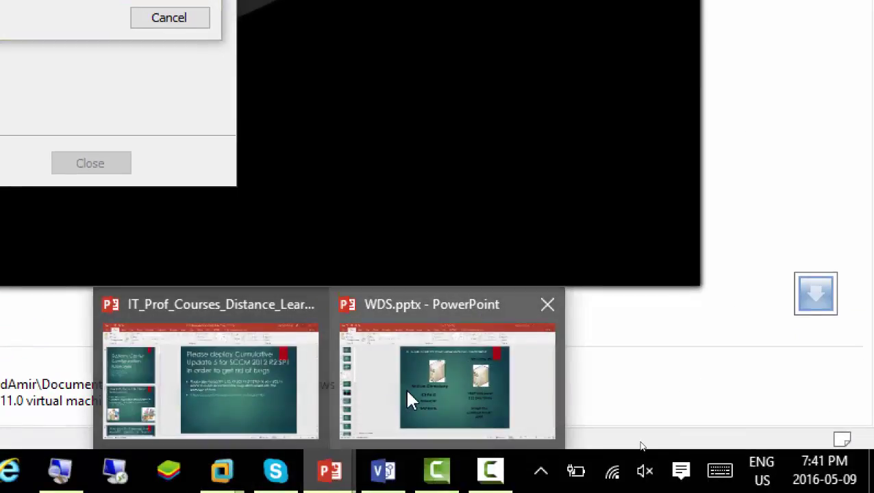
left_click(409, 399)
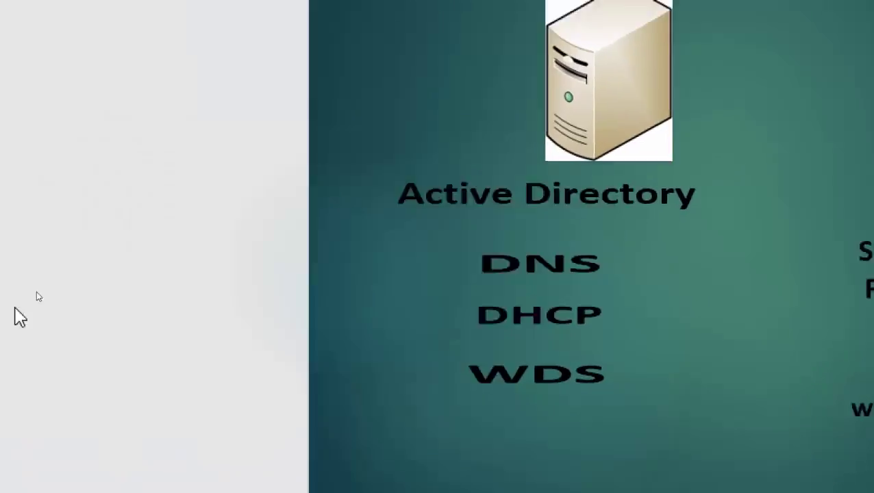
- Go to slide 6, the Troubleshooting slide with the winload.exe 0xc000000f error
left_click(42, 330)
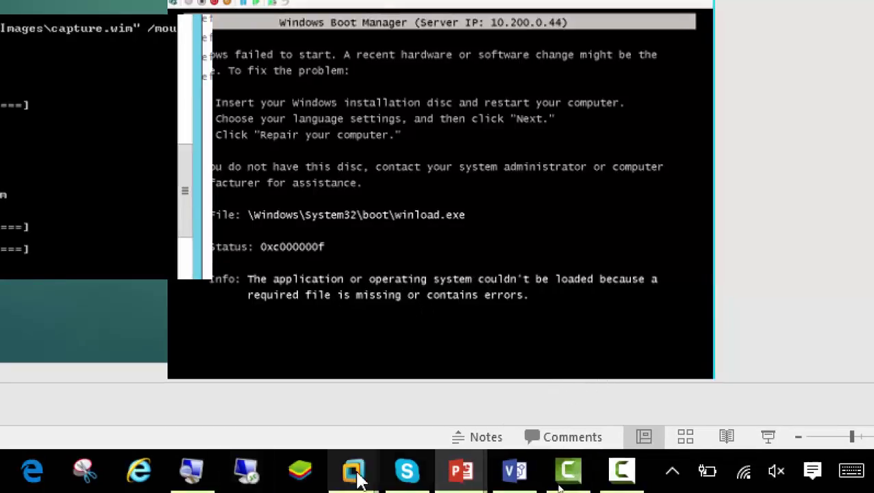
- Close the finished clone wizard and the Template - Windows 8 x64 tab
mouse_move(353, 483)
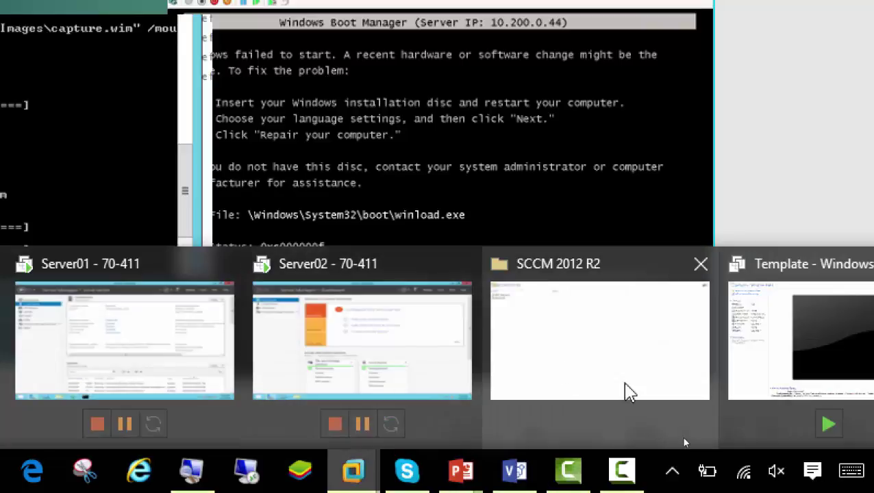
left_click(810, 355)
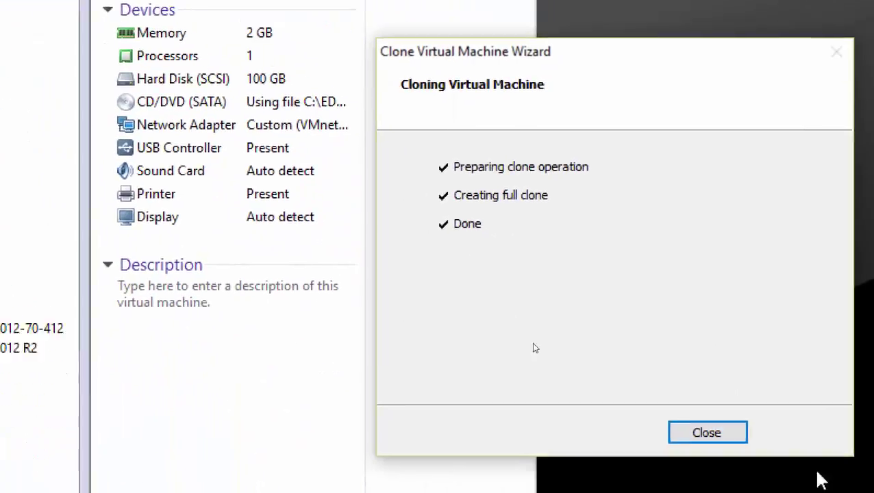
left_click(222, 163)
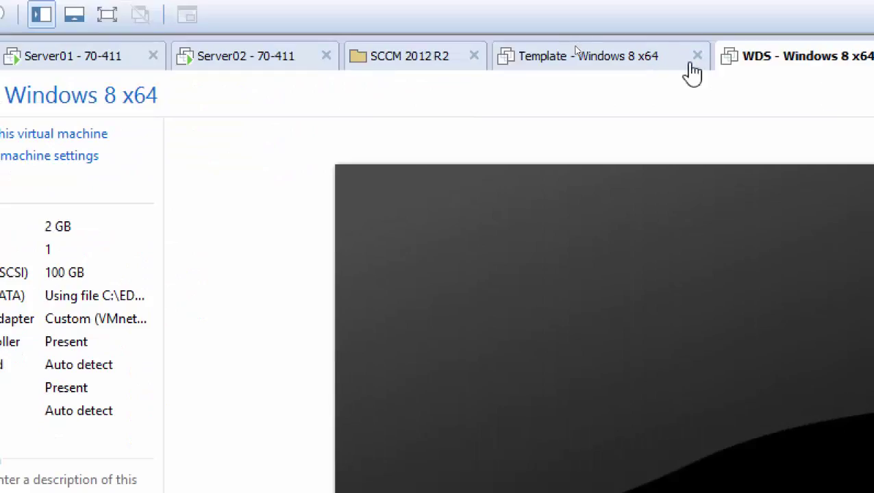
left_click(700, 57)
- Power on WDS - Windows 8 x64 and open its Virtual Machine Settings
right_click(529, 56)
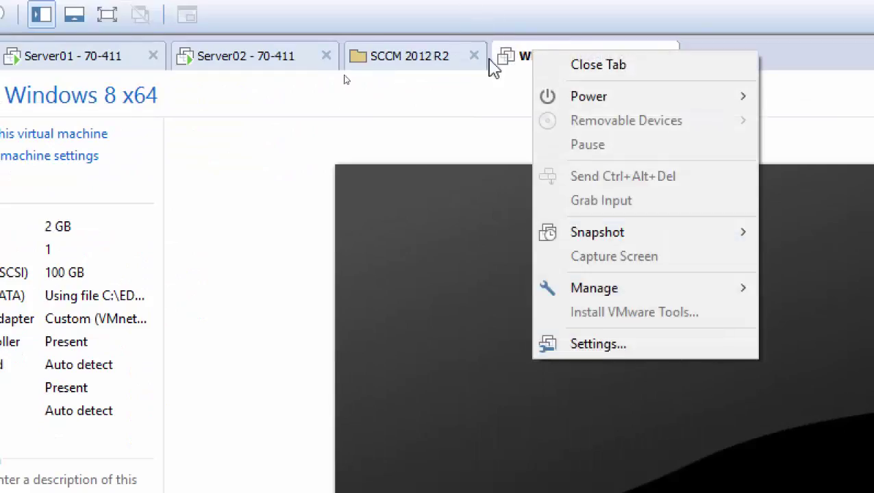
key("Escape")
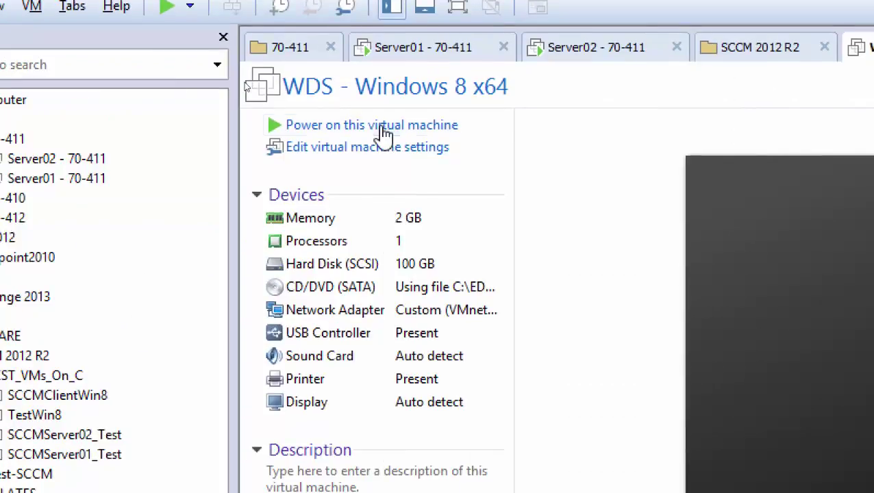
left_click(384, 130)
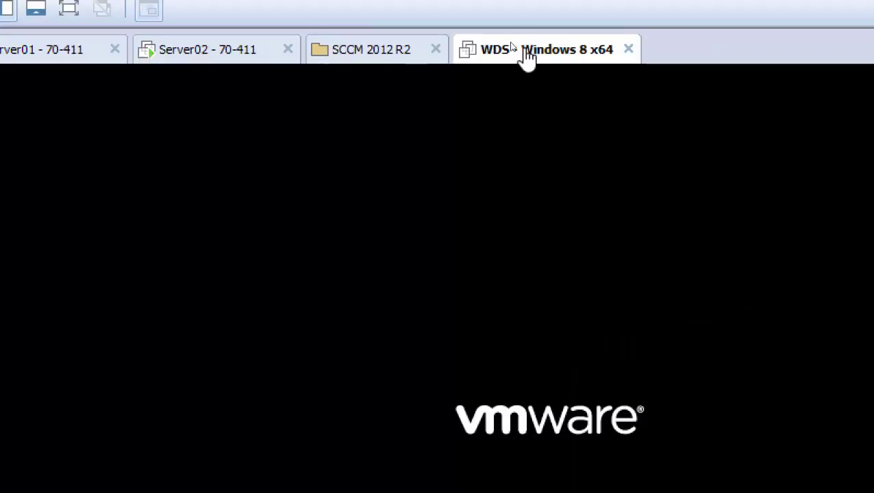
right_click(526, 58)
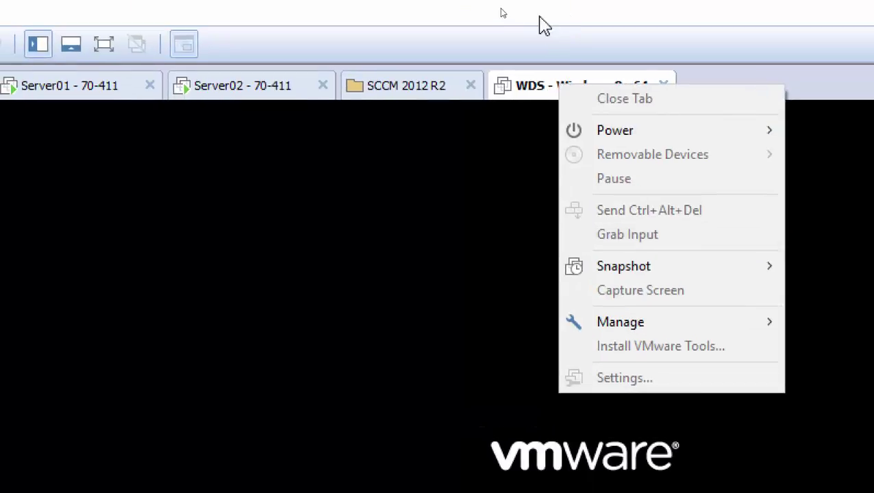
key("Escape")
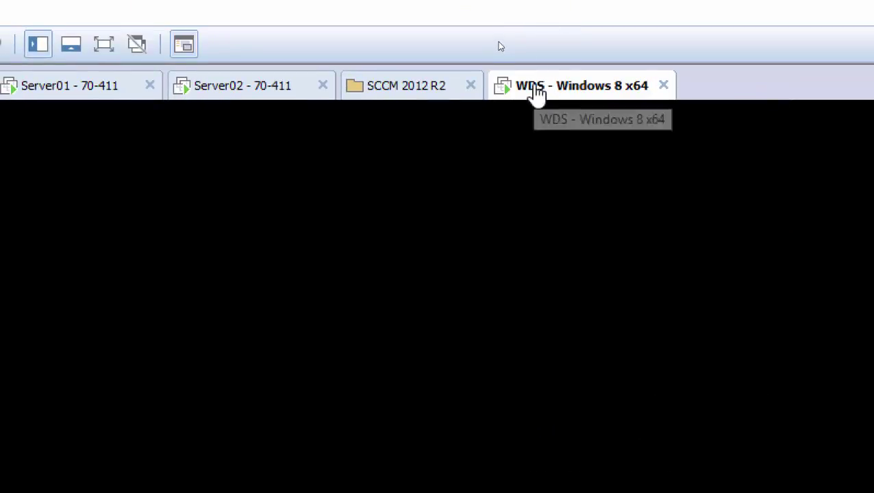
right_click(538, 93)
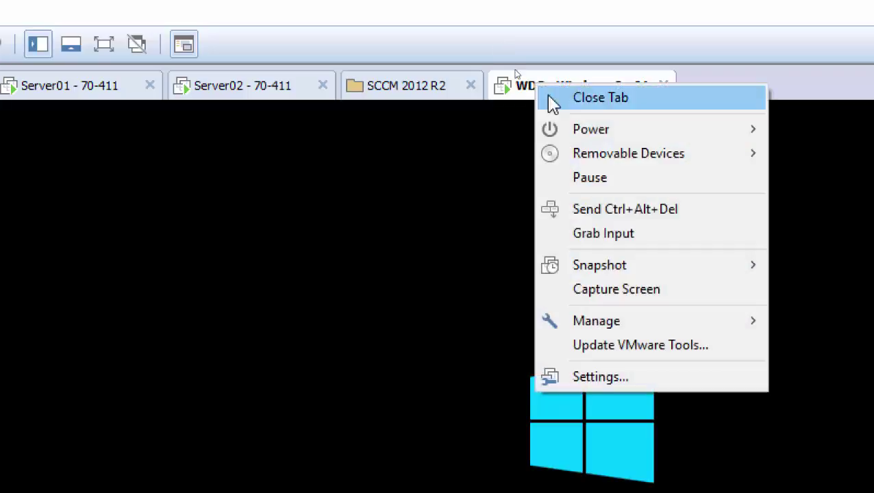
left_click(602, 381)
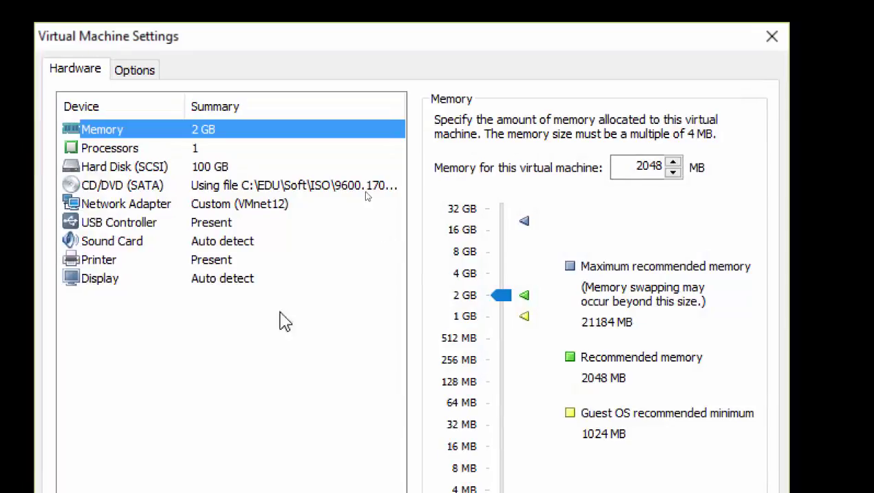
- Set the WDS - Windows 8 x64 network adapter to the custom VMnet15 network and apply it
left_click(271, 307)
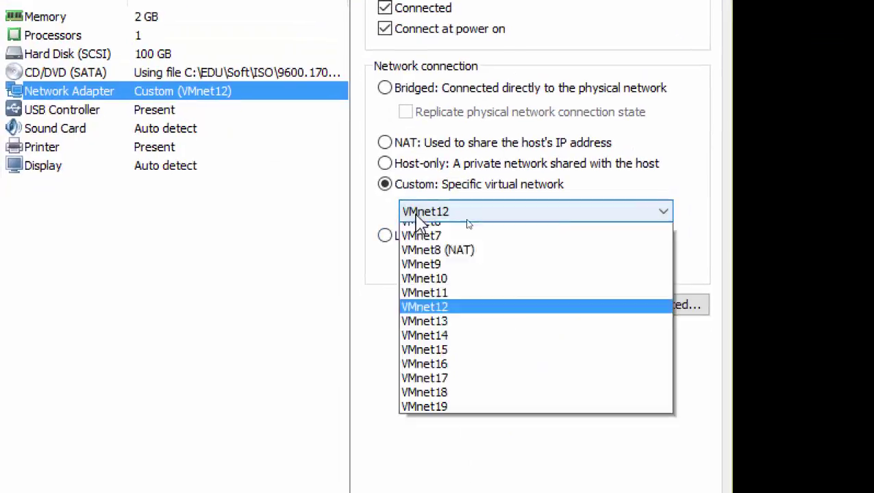
left_click(419, 220)
left_click(425, 446)
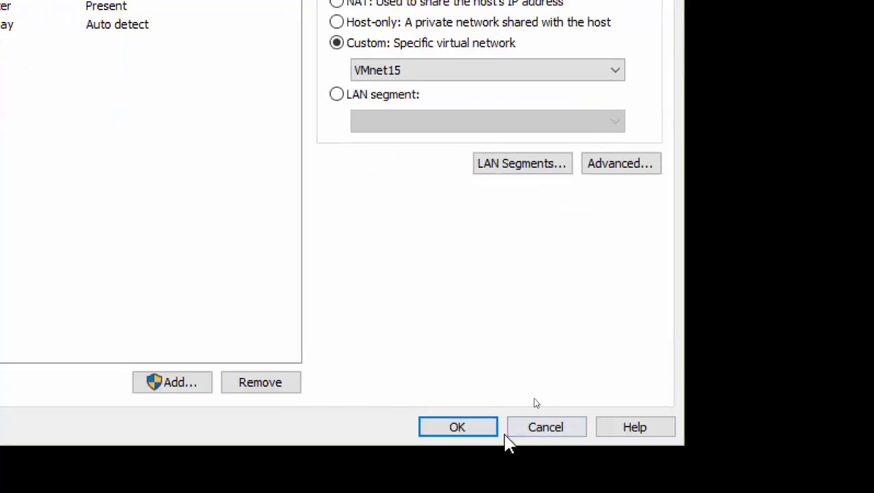
left_click(472, 426)
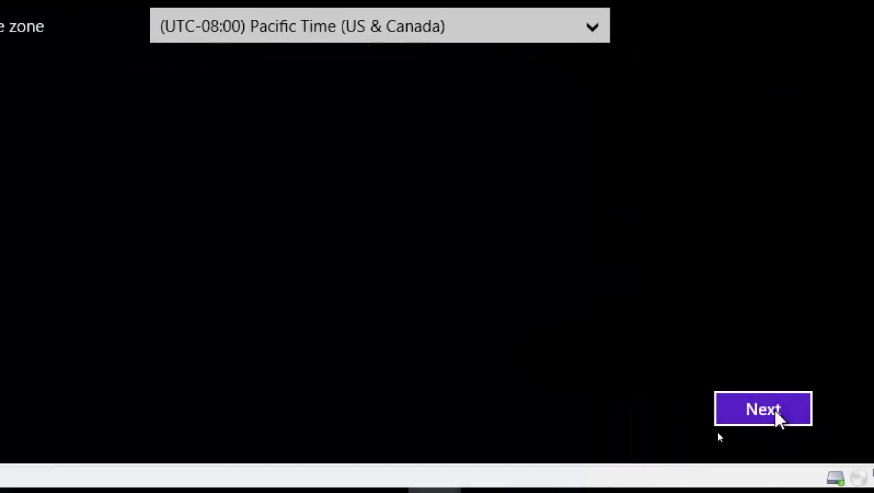
- Keep the default United States region and language settings and accept the Windows license terms
left_click(773, 415)
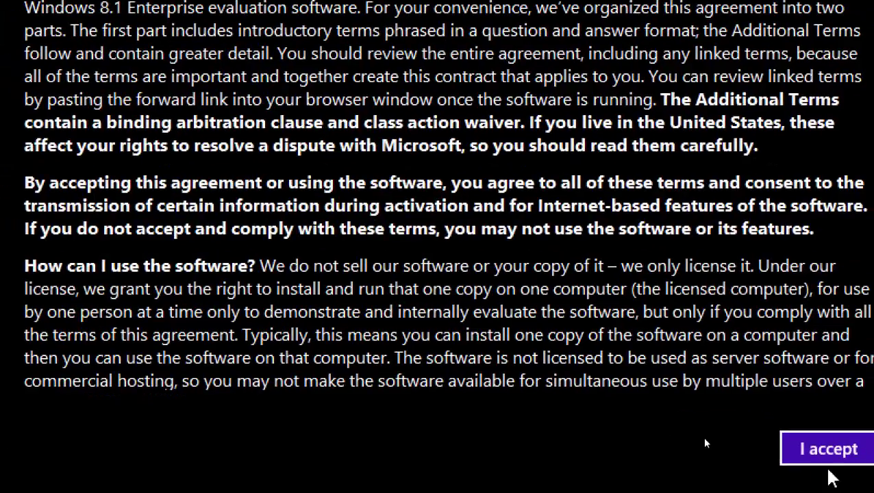
left_click(818, 461)
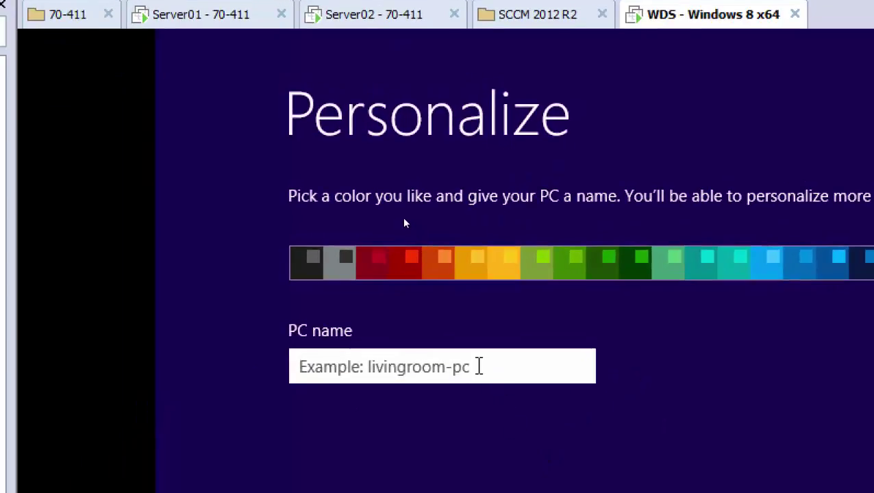
- Name the PC Client02-WDS and continue setup using express settings
type("Client02")
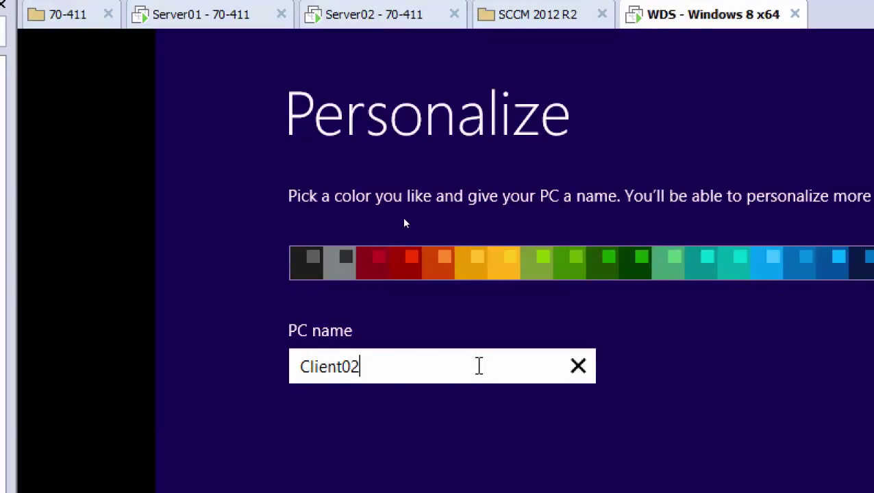
type("-WDS")
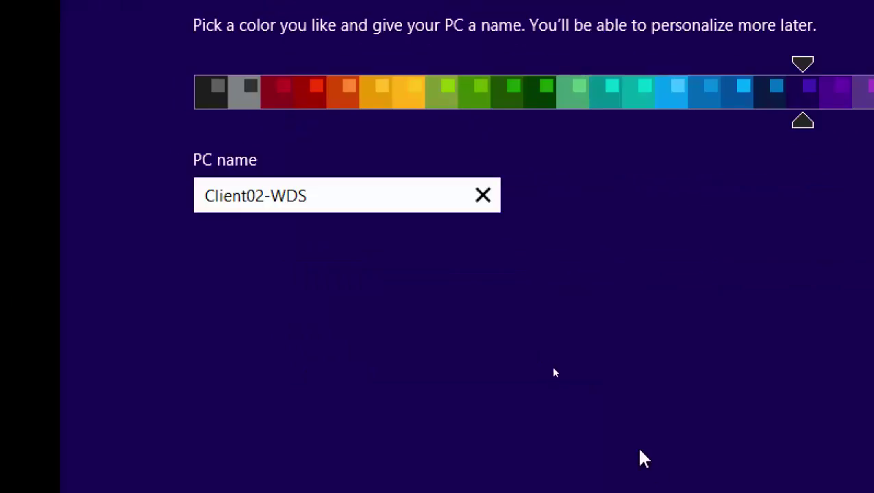
left_click(683, 394)
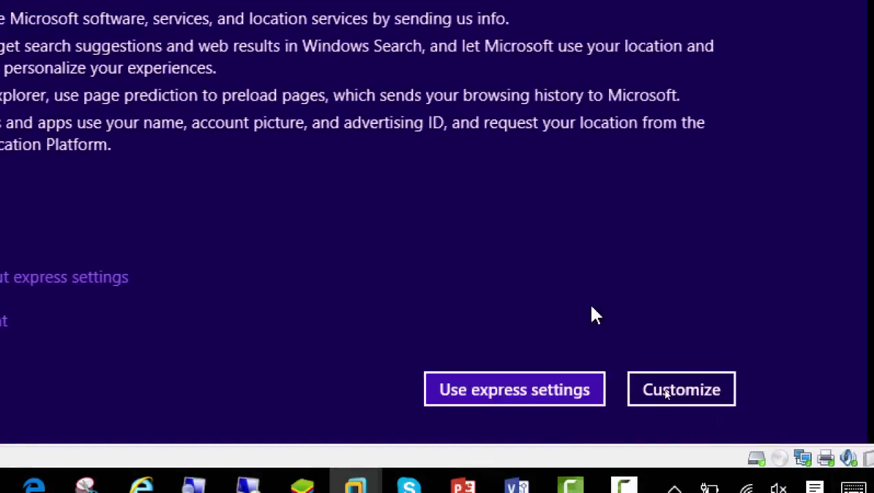
left_click(524, 396)
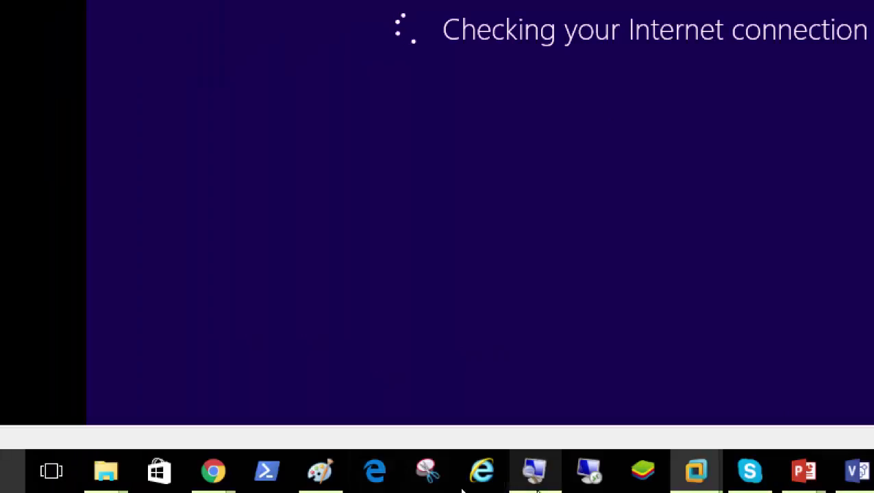
left_click(493, 483)
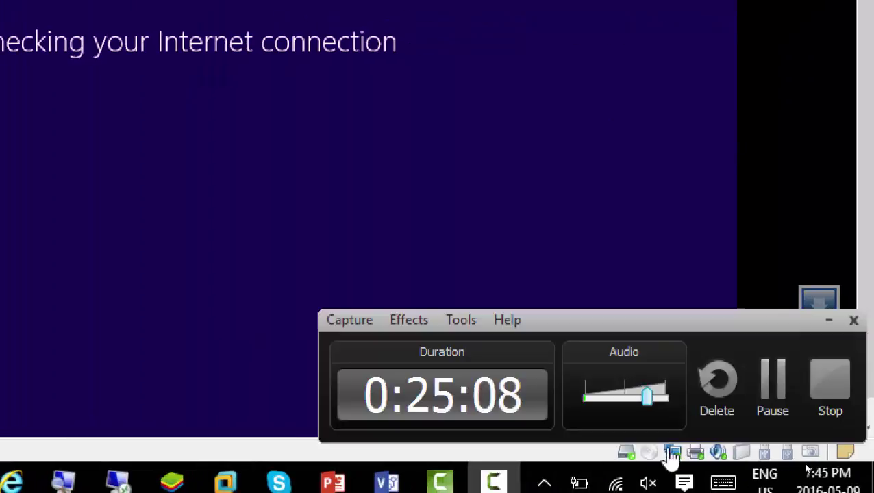
- Launch sysprep.exe from the sysprep folder and run it with OOBE, Generalize and Reboot
left_click(771, 396)
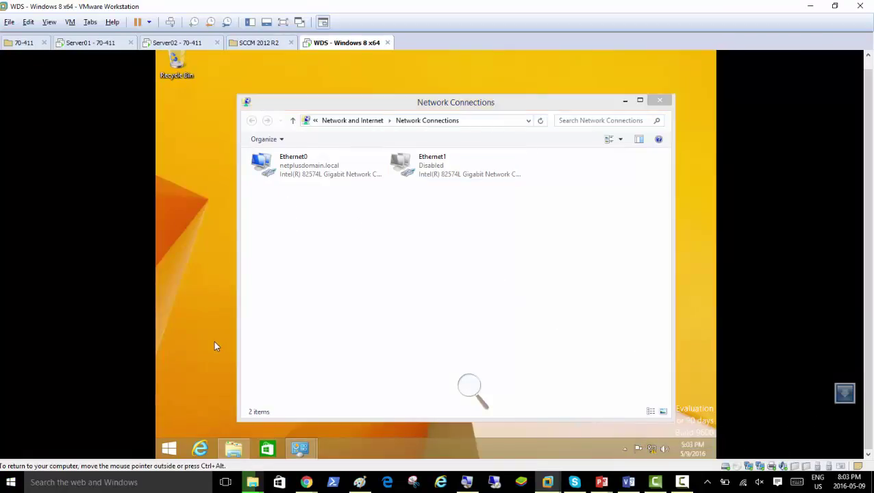
right_click(169, 449)
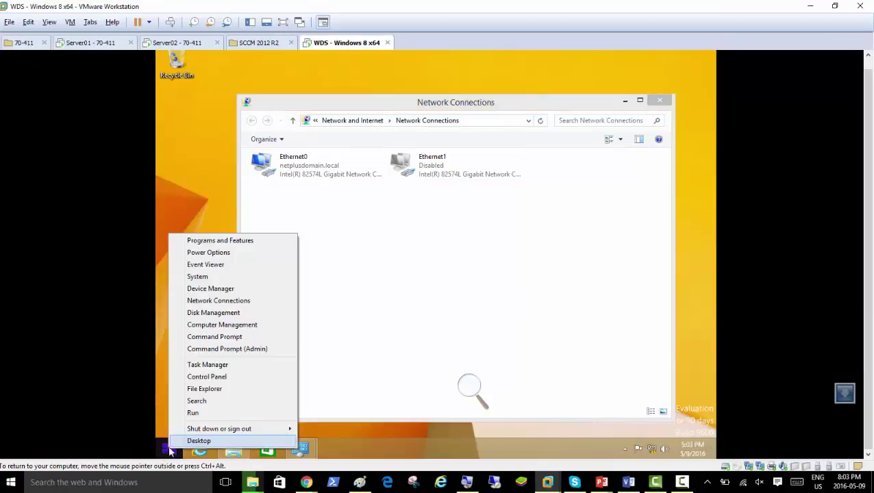
left_click(193, 413)
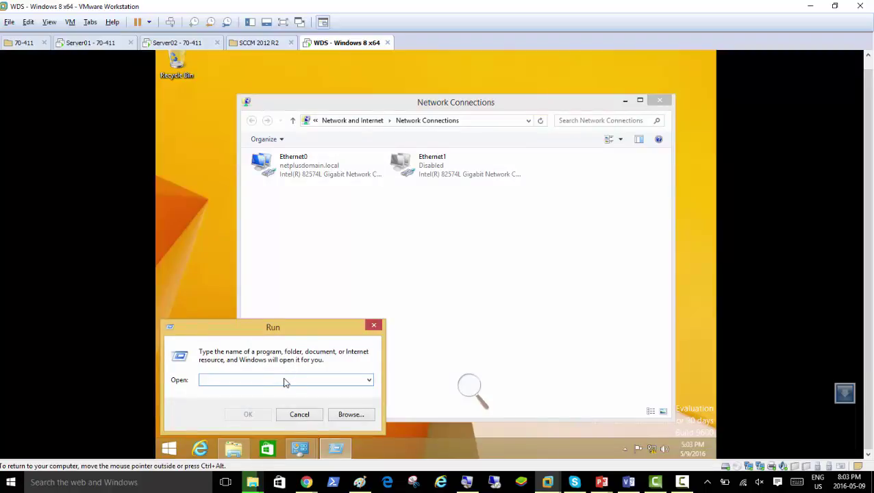
type("sysprep")
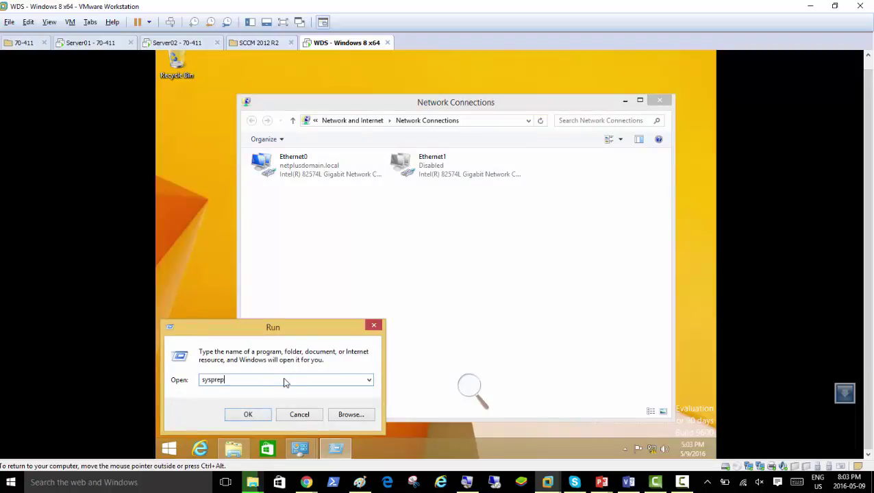
key("Return")
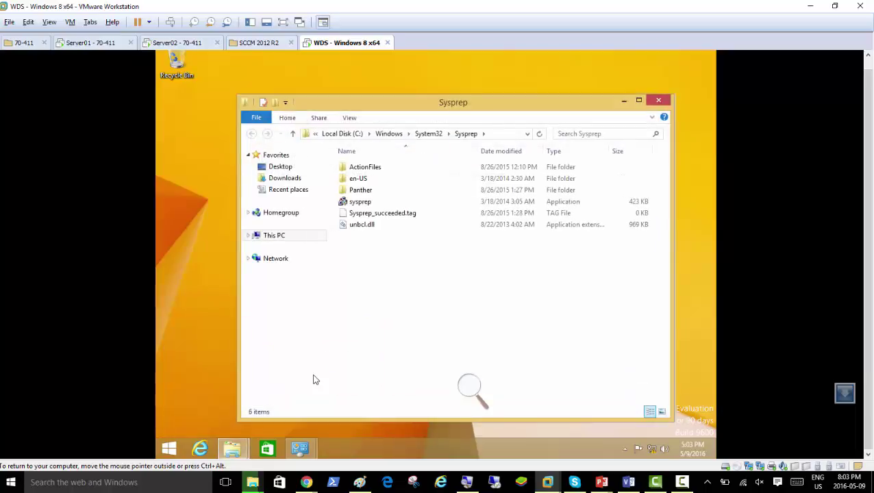
double_click(360, 201)
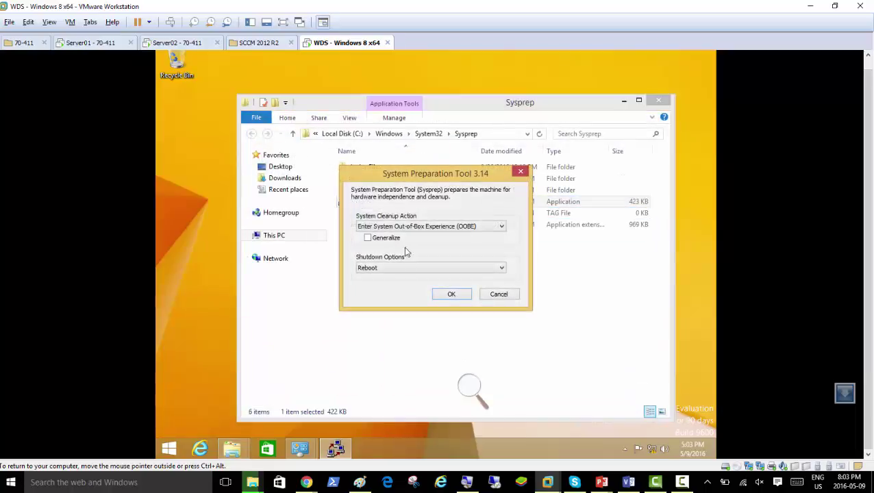
left_click(369, 238)
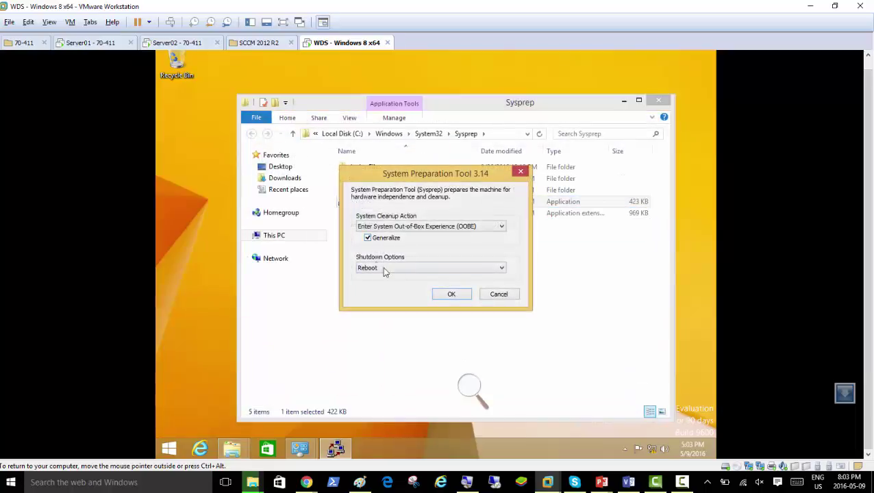
left_click(435, 295)
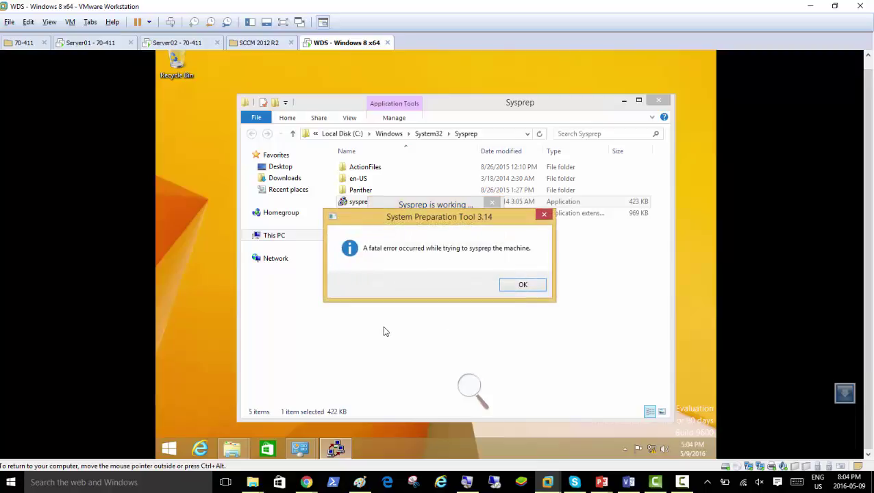
- Magnify the screen to 200% to read the fatal Sysprep error, then dismiss it
left_click(469, 388)
left_click(480, 394)
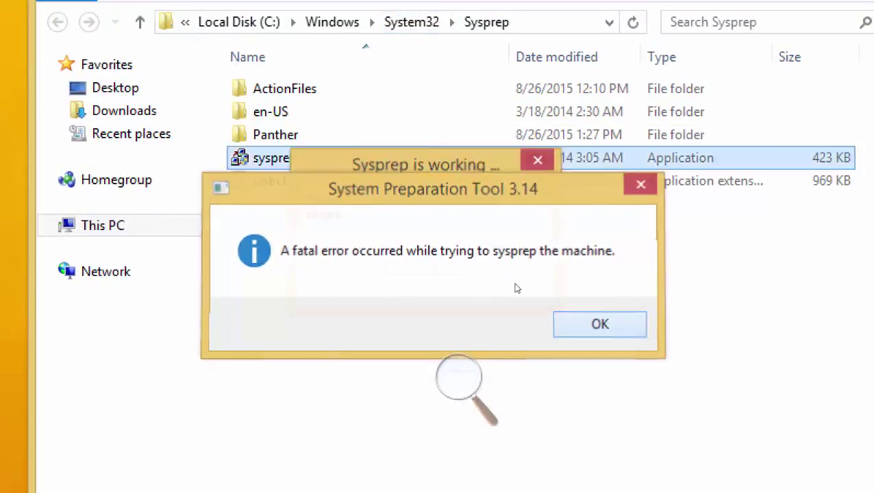
key("Return")
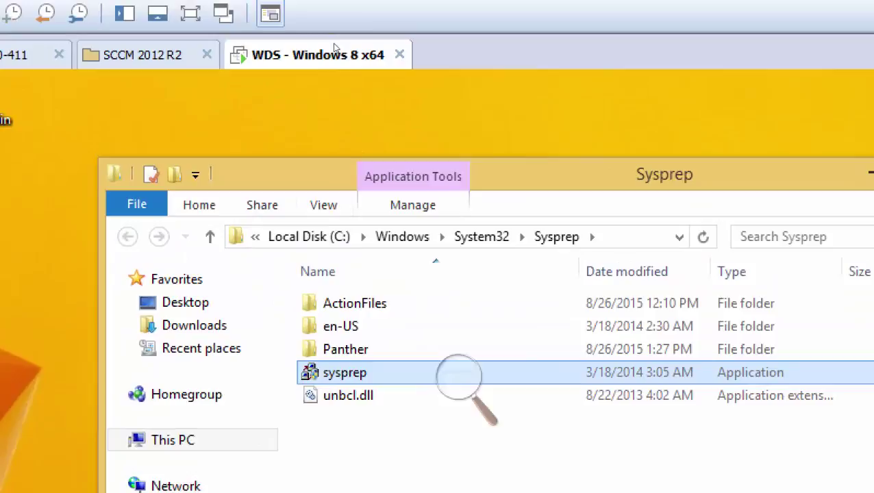
- In the WDS machine's Snapshot Manager, select Snapshot 1, go to it and confirm
right_click(335, 48)
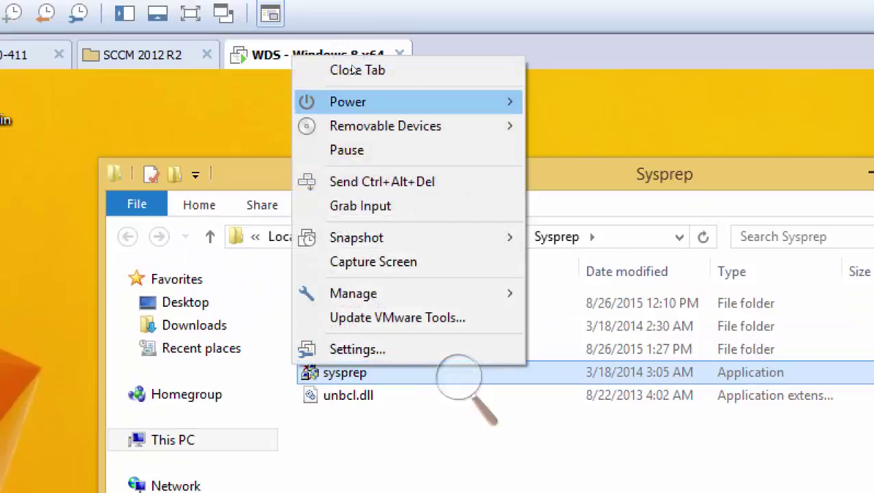
mouse_move(356, 237)
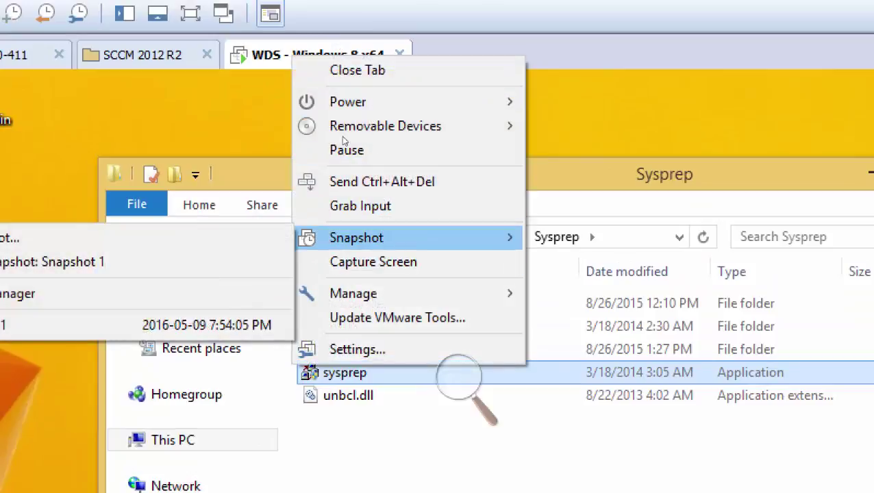
left_click(82, 292)
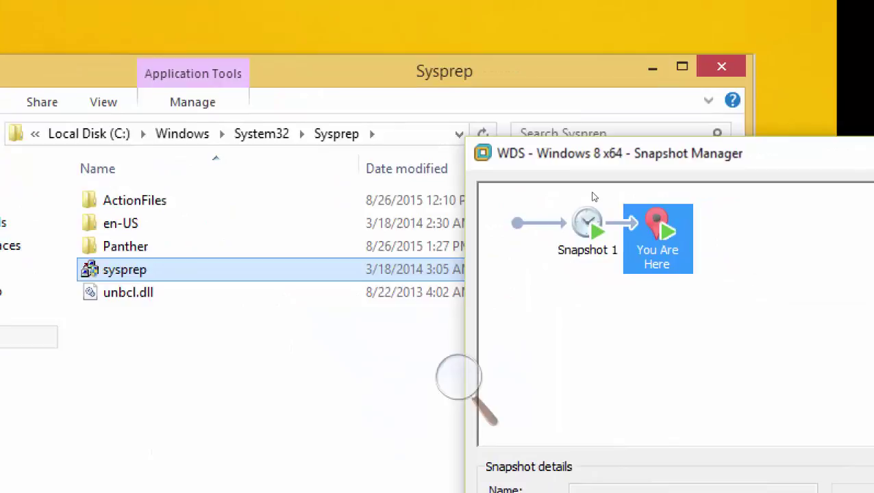
left_click(619, 249)
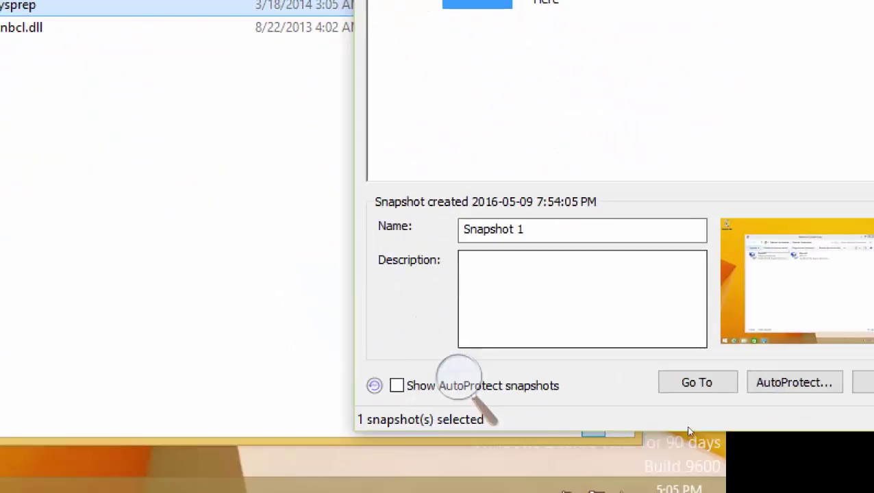
left_click(696, 382)
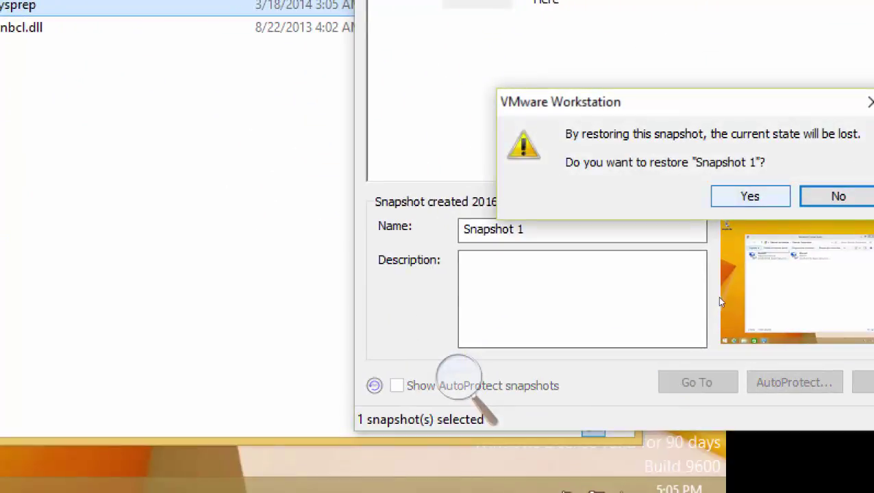
left_click(750, 196)
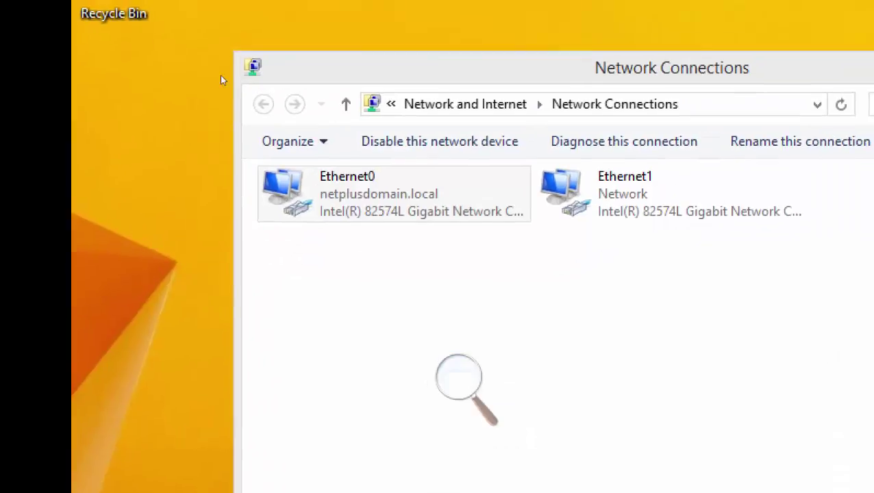
- Check the Ethernet0 connection's network details, then close the Network Connections window
left_click(301, 169)
key("Right")
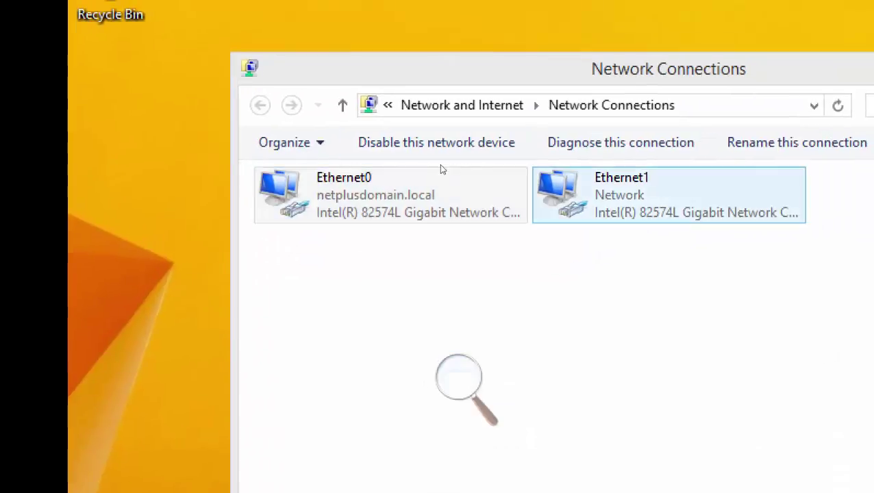
key("shift+F10")
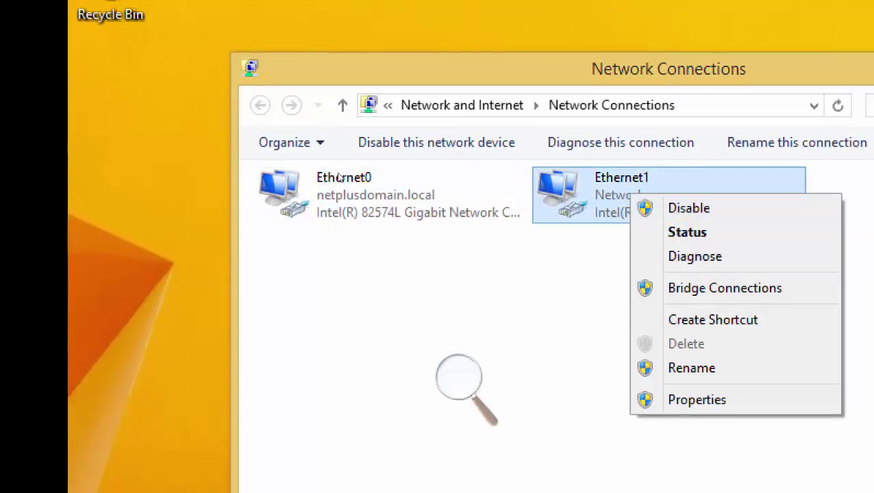
double_click(308, 176)
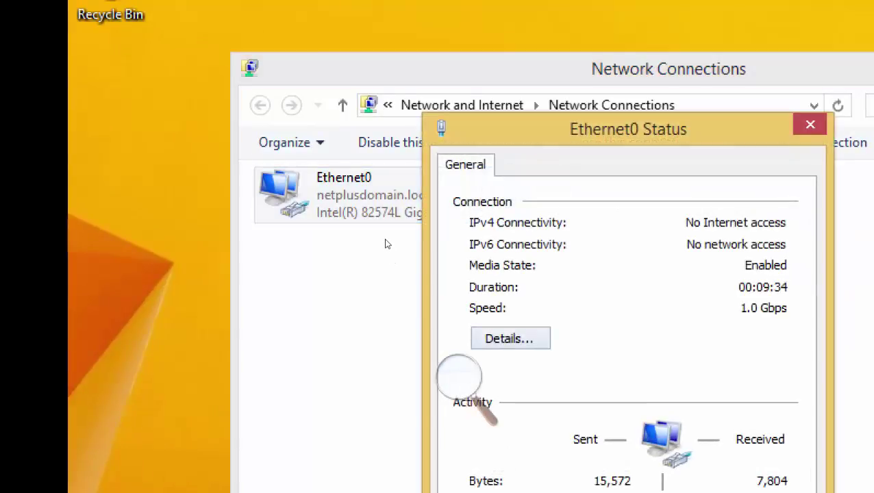
key("alt+e")
key("Escape")
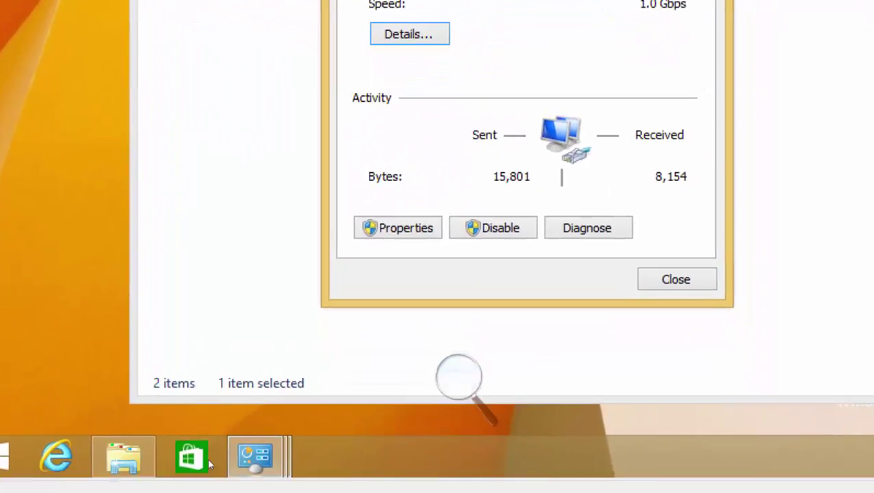
right_click(124, 455)
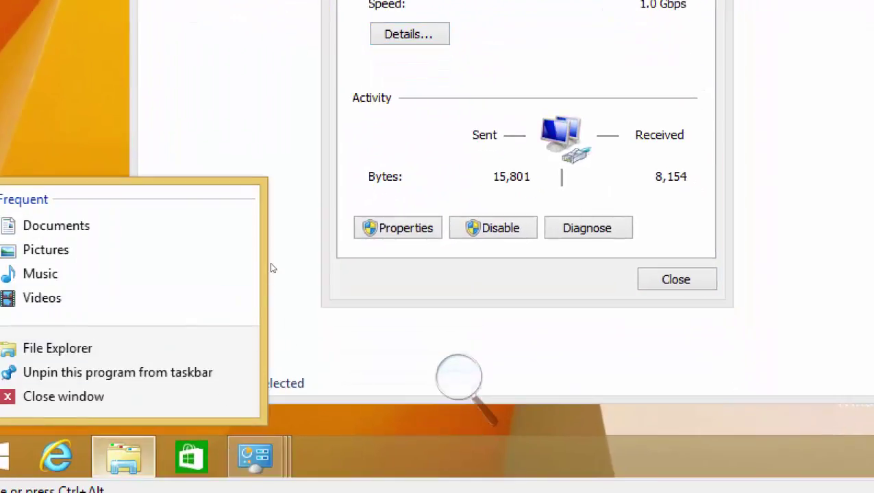
left_click(272, 266)
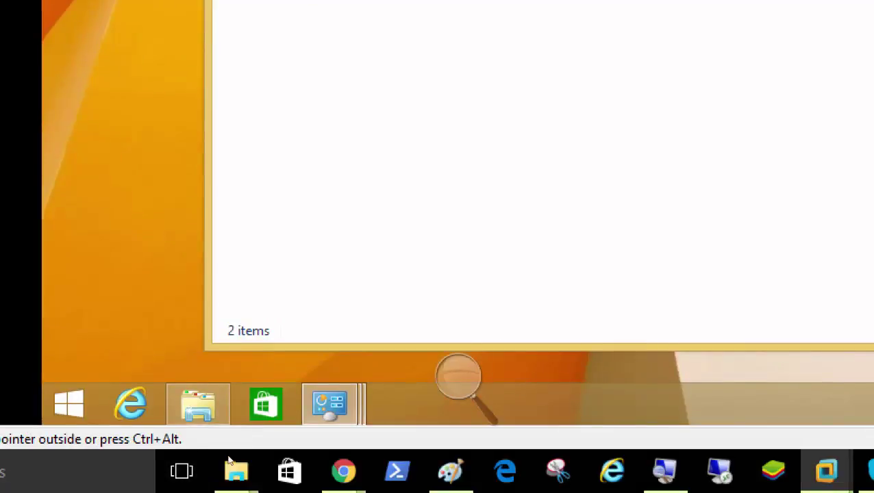
- Open This PC's properties to show the guest's System information page
key("super+e")
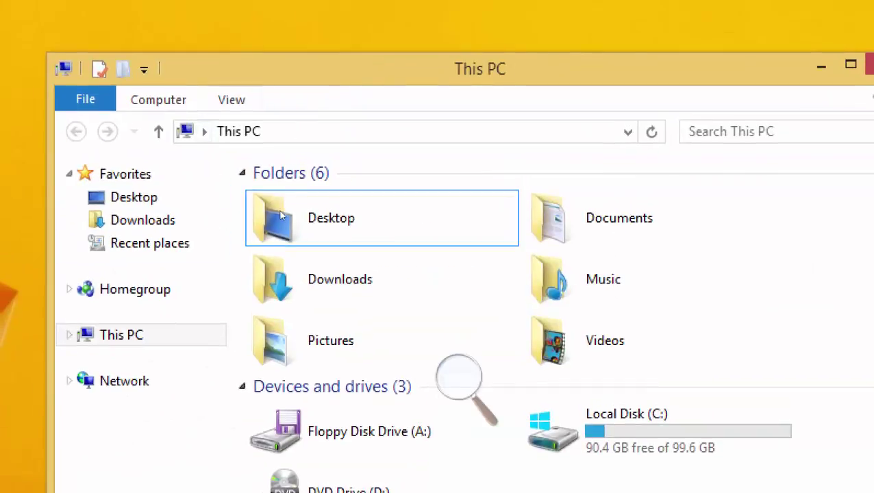
left_click(239, 62)
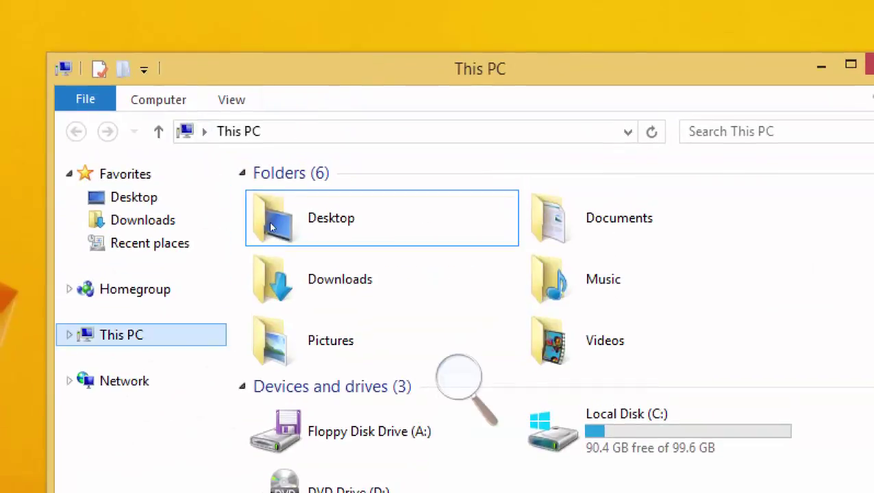
right_click(240, 62)
key("Up")
key("Return")
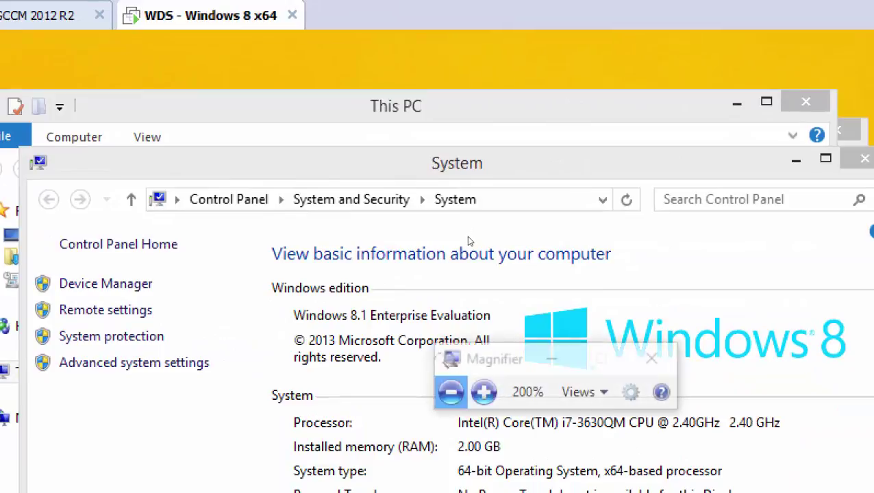
- Run sysprep.exe as administrator with Generalize, OOBE and Reboot selected
key("super+r")
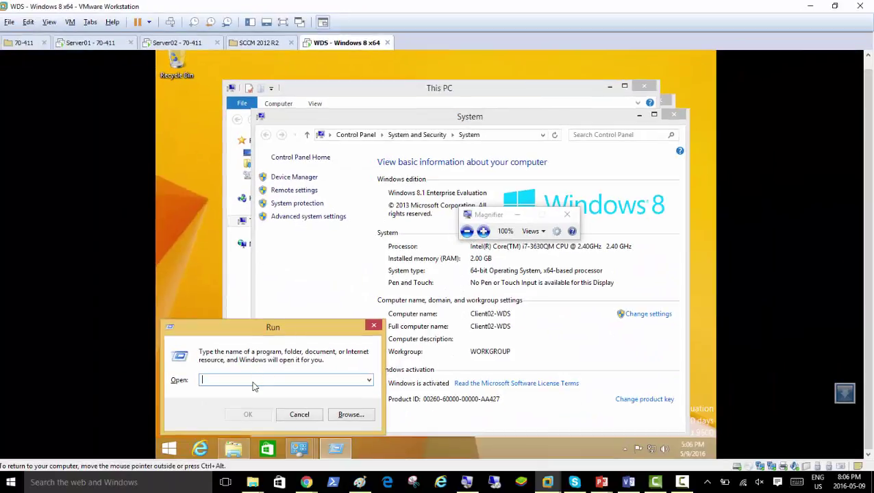
type("sysprep")
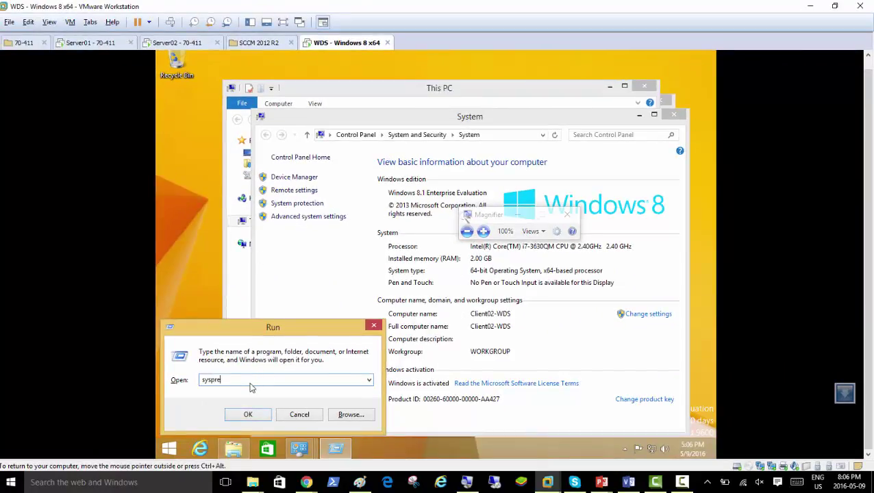
key("Return")
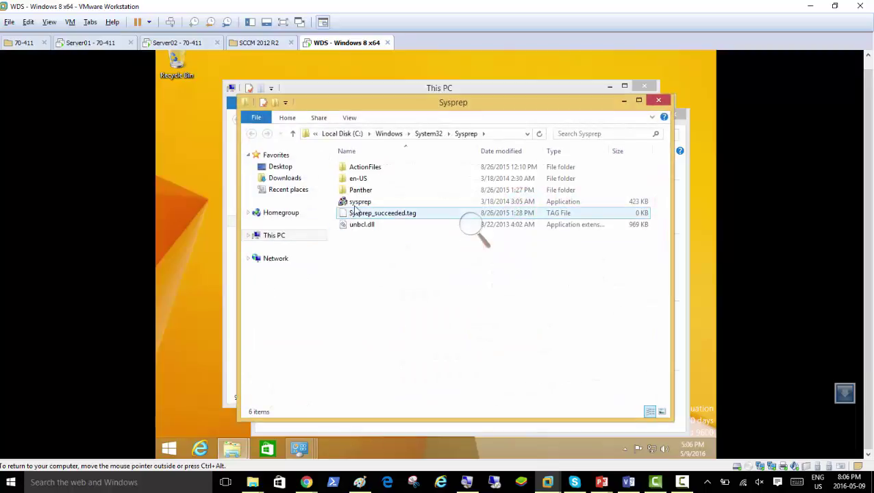
right_click(355, 202)
left_click(378, 223)
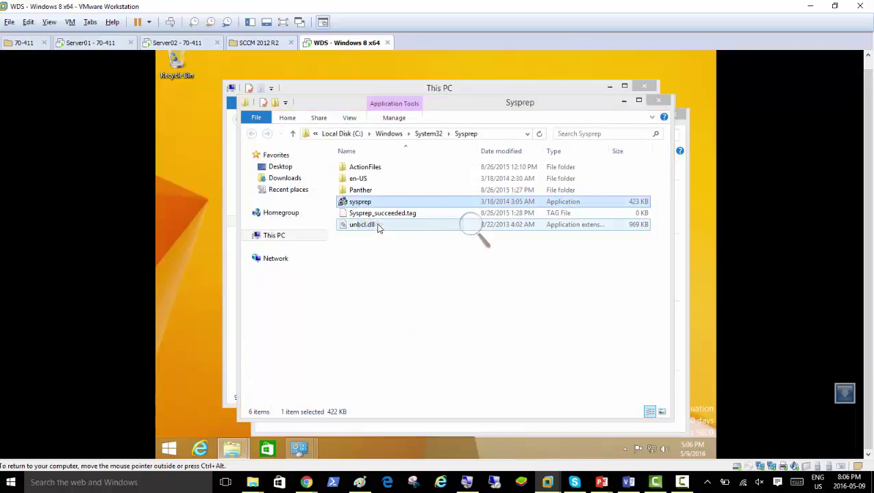
left_click(380, 239)
left_click(384, 268)
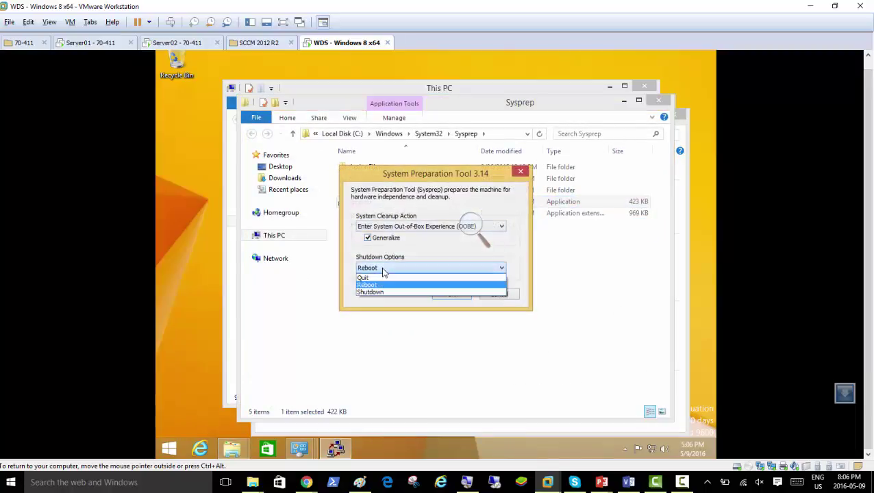
left_click(384, 269)
left_click(439, 296)
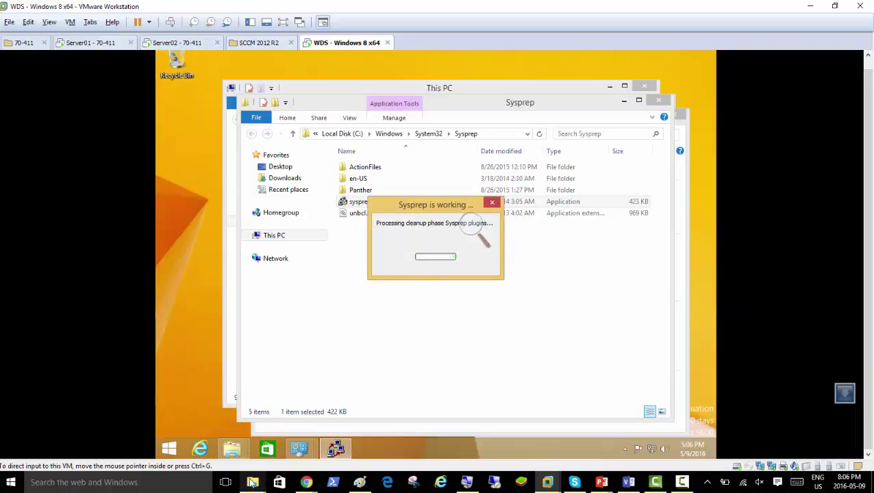
- Zoom the Magnifier to 200% to watch Sysprep's progress, then return it to 100%
mouse_move(252, 483)
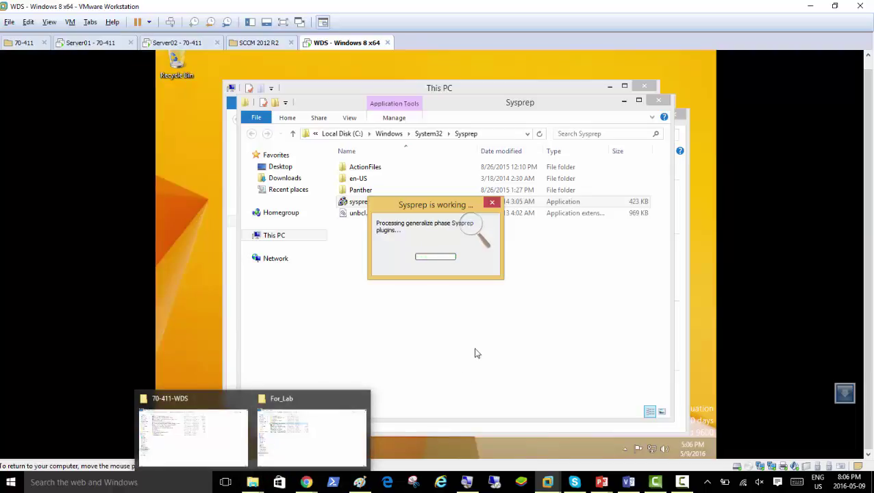
left_click(476, 230)
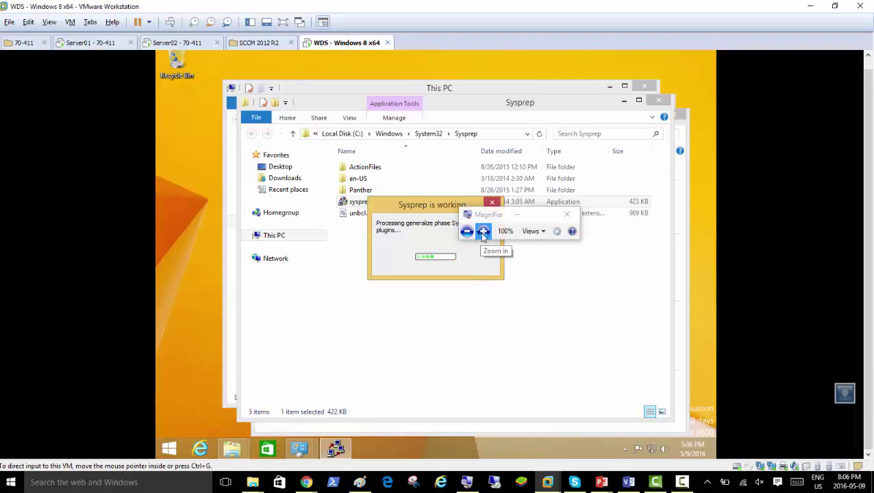
left_click(483, 231)
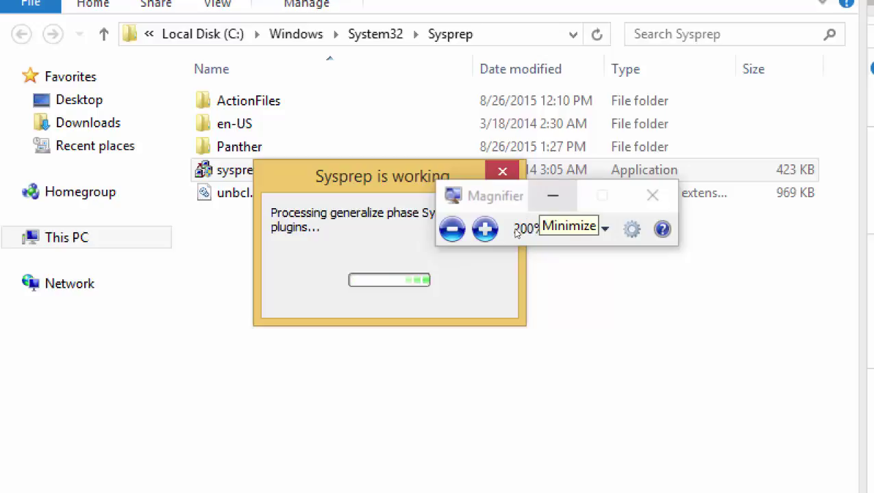
left_click(552, 196)
left_click(448, 246)
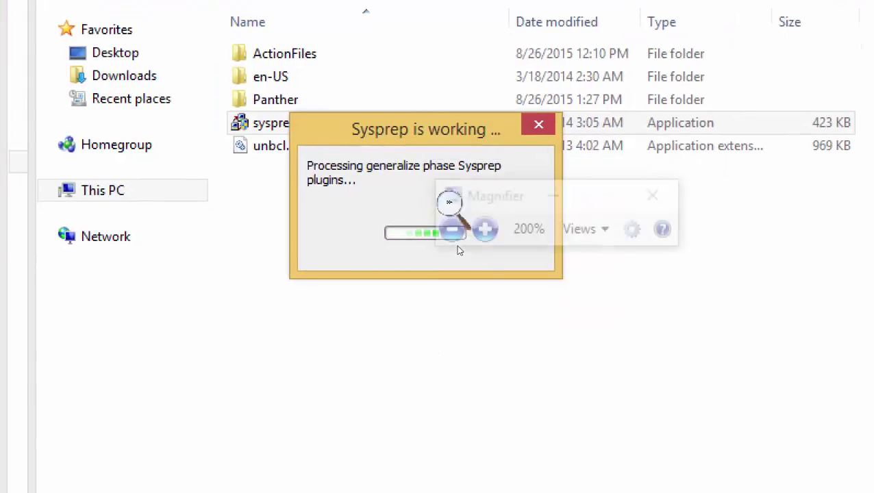
left_click(455, 228)
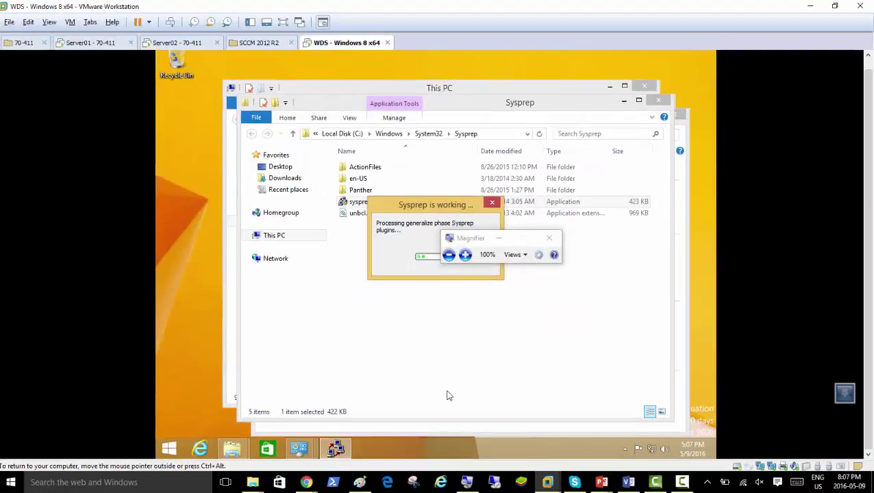
mouse_move(255, 486)
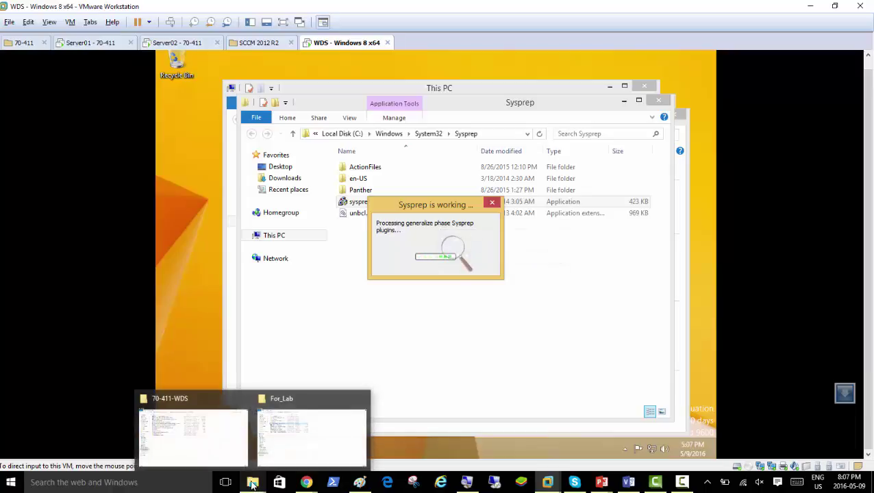
- Open the host's 1TB-Hybrid (E:) drive from the 70-411-WDS Explorer window, then return to the WDS machine
left_click(212, 456)
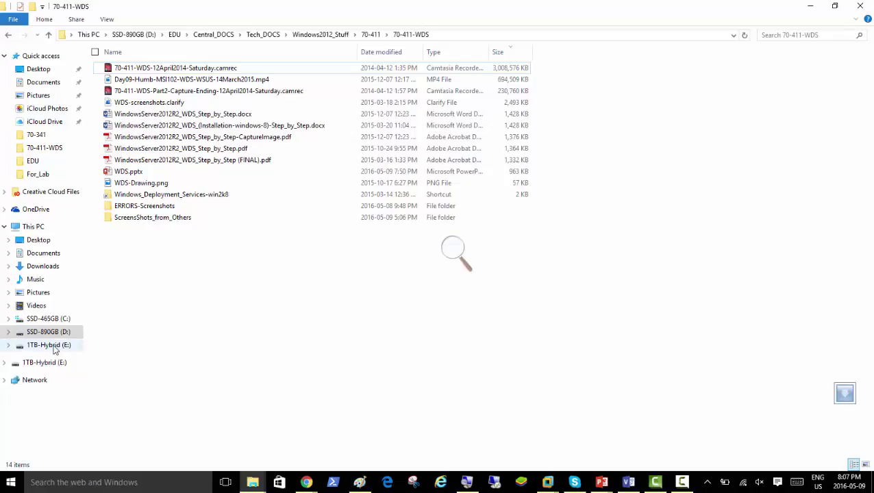
left_click(53, 367)
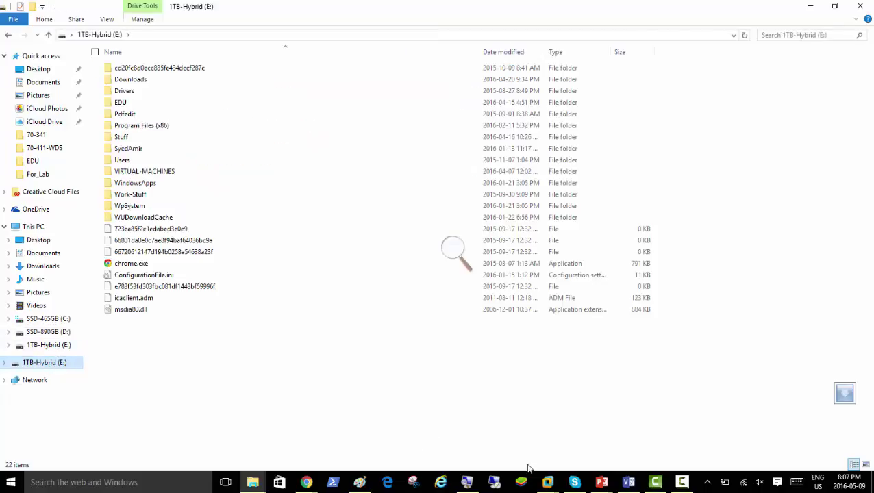
mouse_move(556, 471)
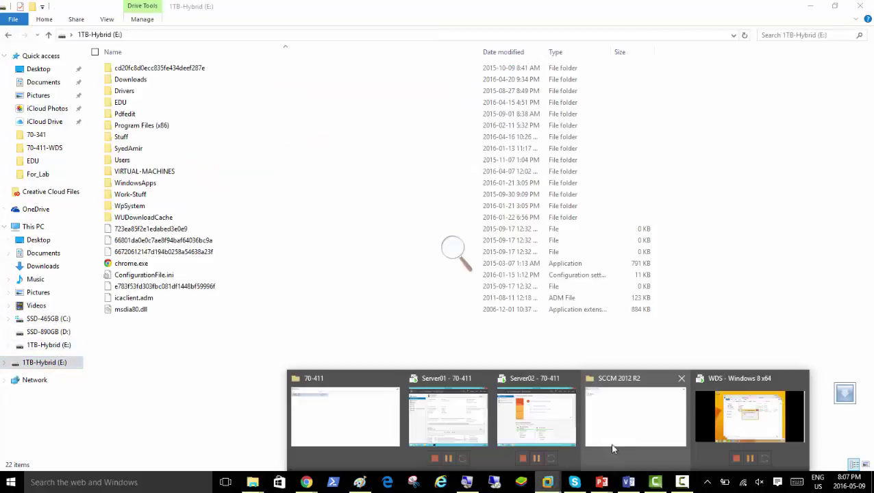
left_click(726, 423)
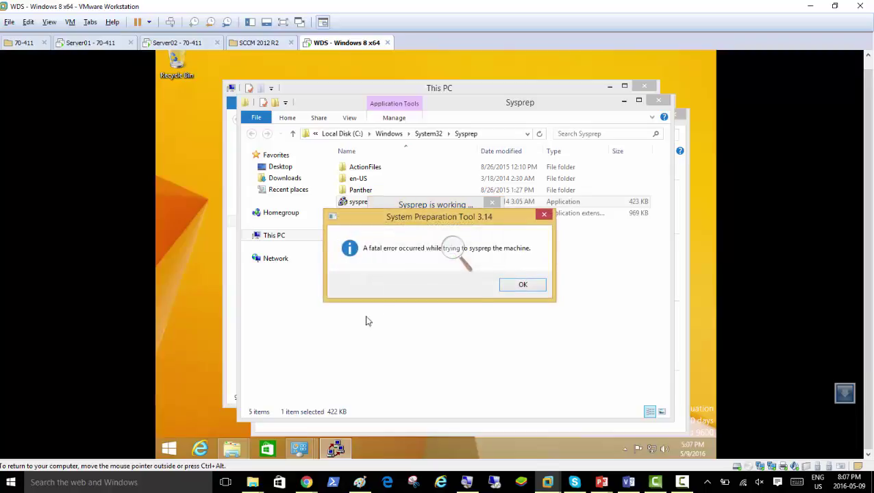
- Close the WDS guest's Sysprep fatal error and switch to the Server01 - 70-411 machine
left_click(510, 289)
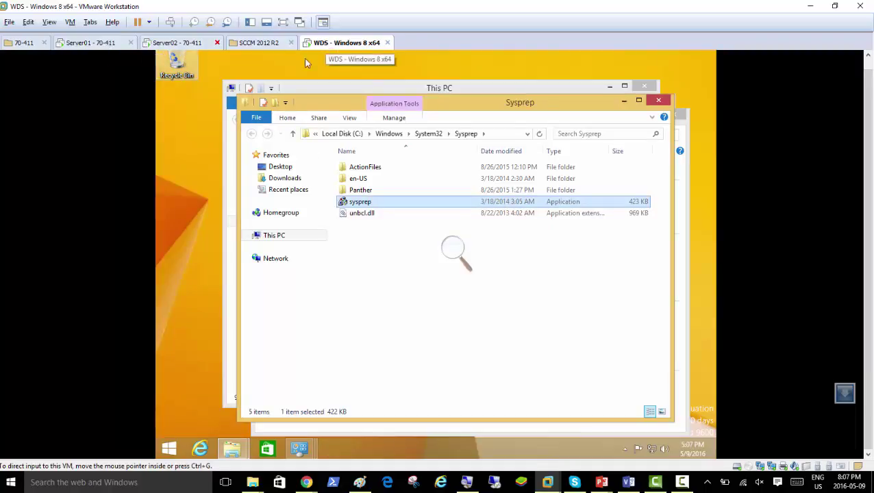
left_click(185, 171)
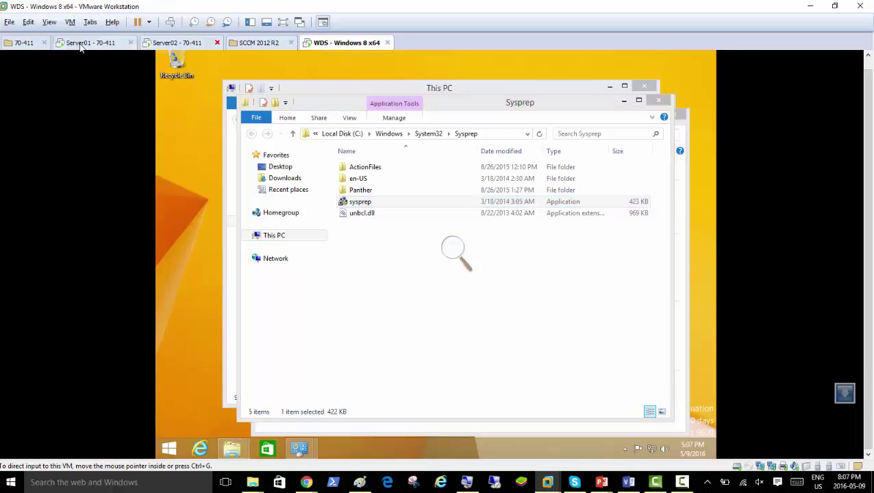
left_click(81, 45)
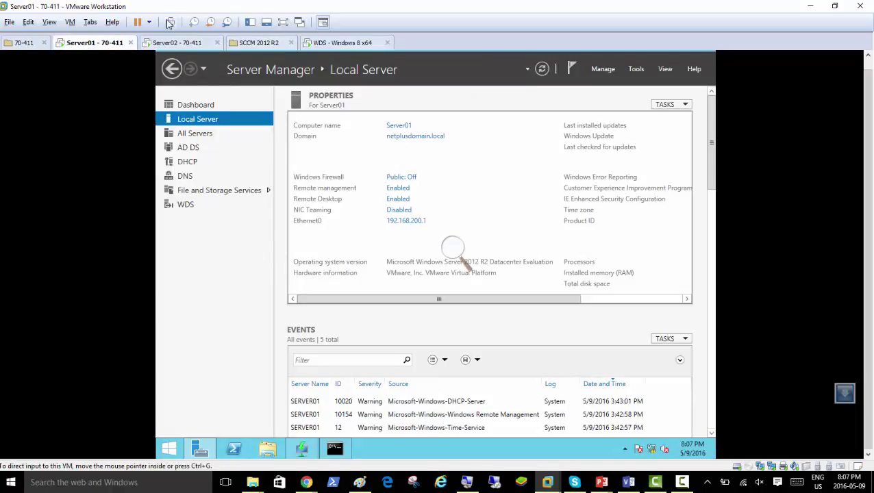
mouse_move(255, 484)
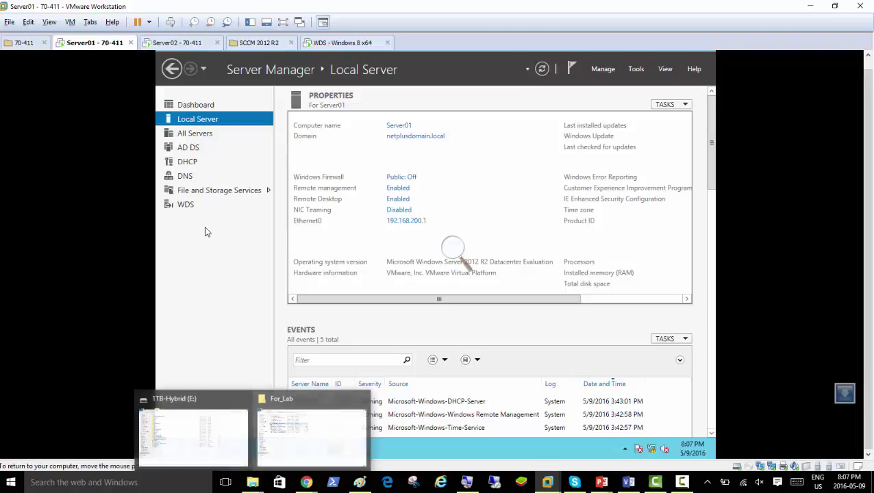
left_click(252, 483)
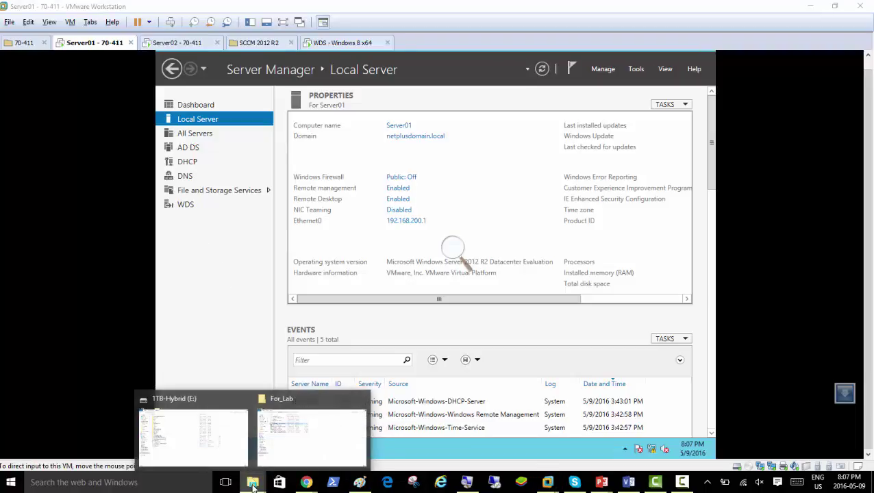
- On the 1TB-Hybrid (E:) drive, browse to EDU\Technologies\SCCM_STUFF\SOFT\For_Lab
left_click(220, 458)
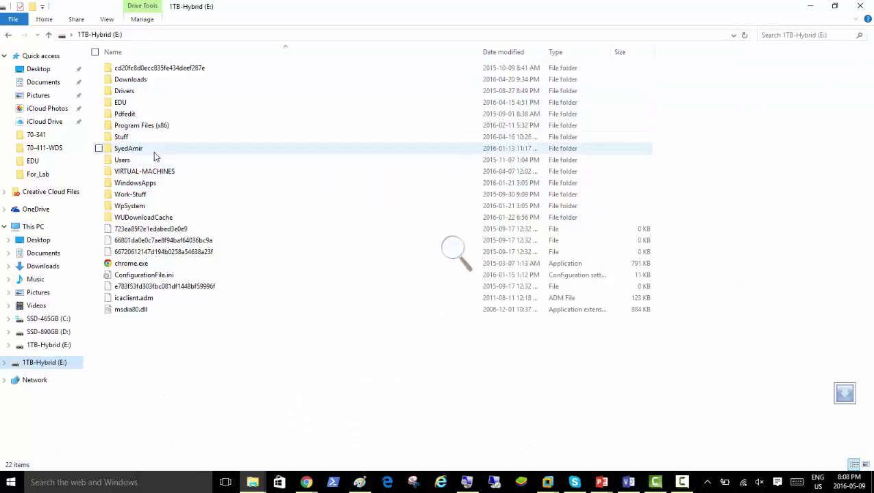
double_click(121, 103)
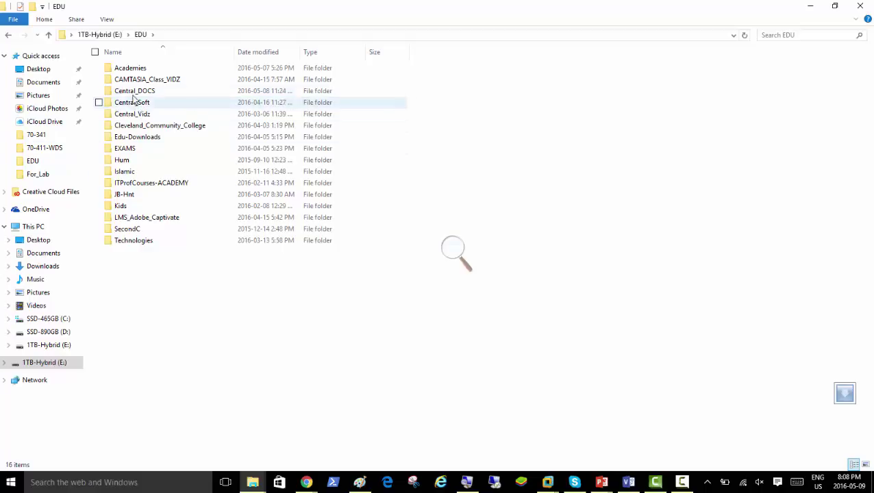
left_click(143, 70)
double_click(142, 69)
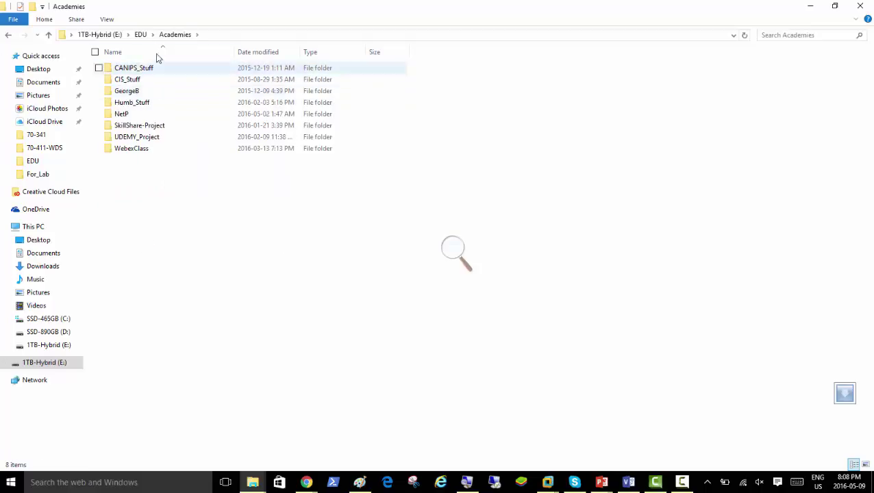
left_click(141, 35)
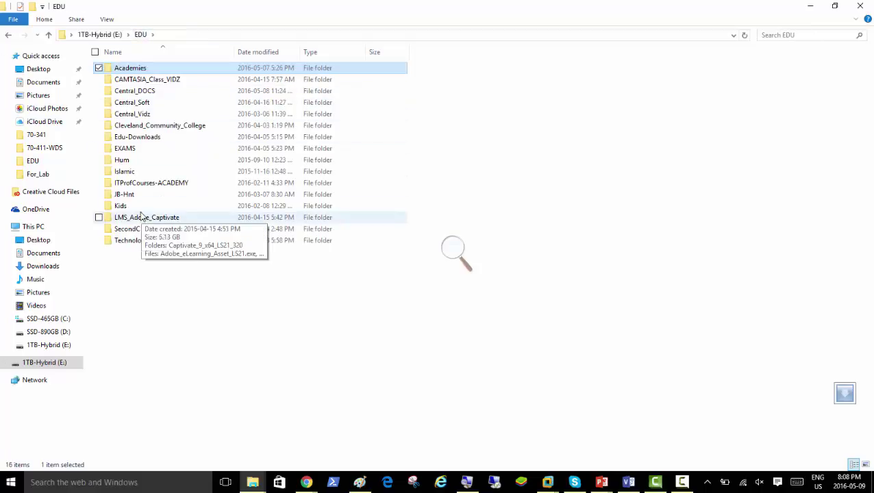
double_click(140, 238)
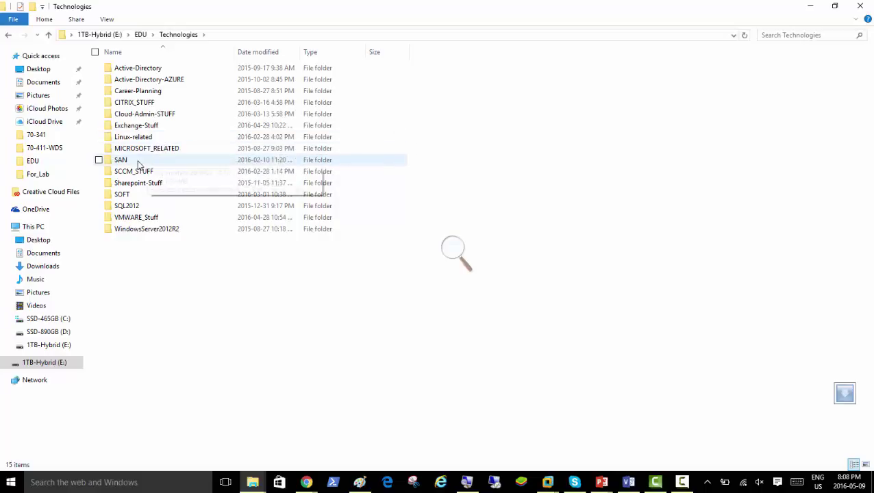
left_click(133, 231)
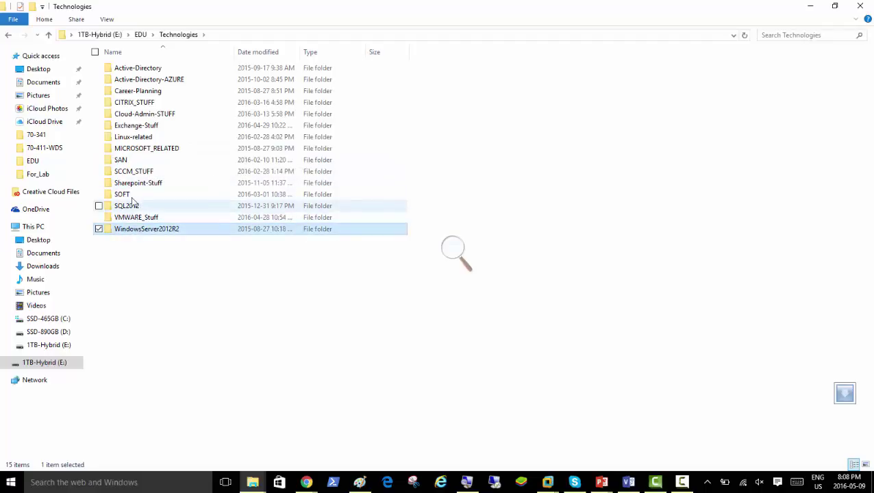
double_click(133, 171)
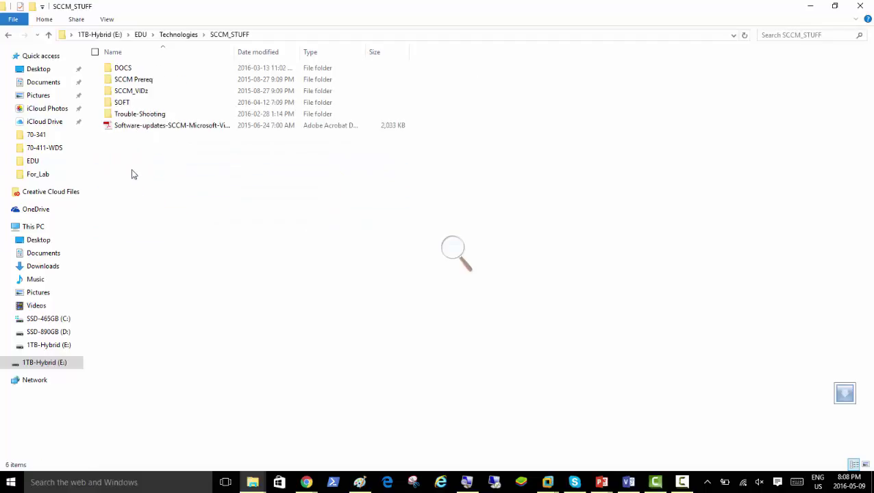
double_click(132, 103)
left_click(139, 95)
double_click(138, 94)
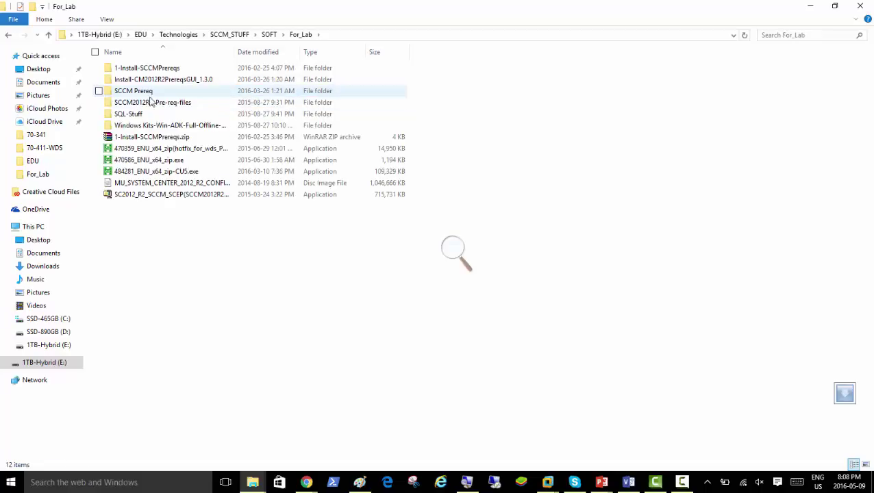
- Copy the Windows Kits-Win-ADK-Full-Offline-Deploy folder
right_click(152, 127)
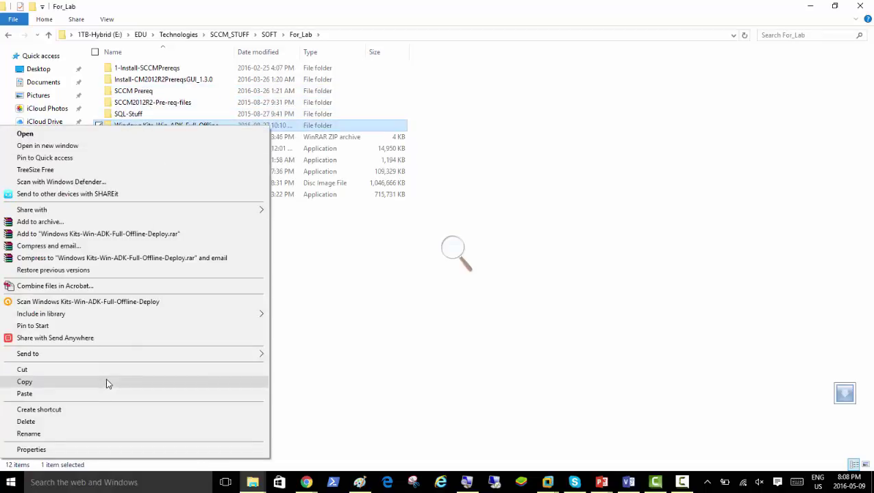
left_click(108, 381)
left_click(676, 484)
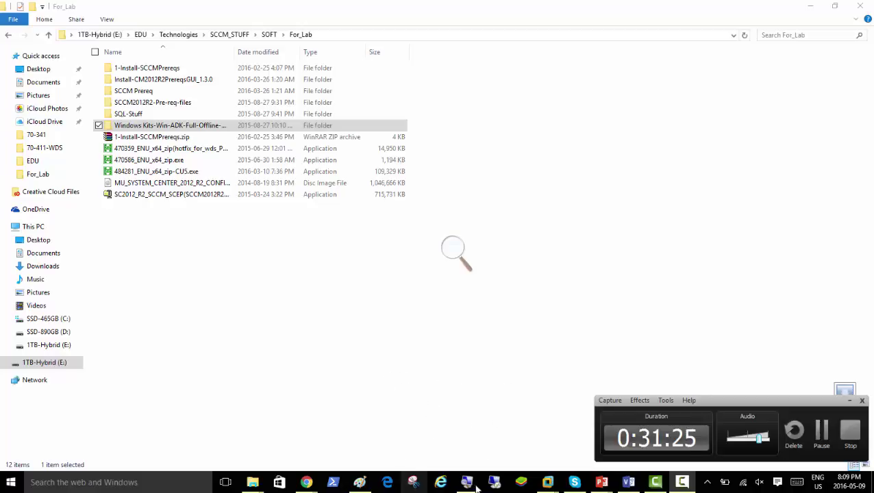
- Paste the Windows Kits-Win-ADK-Full-Offline-Deploy folder into Server01's Local Disk (C:)
mouse_move(547, 484)
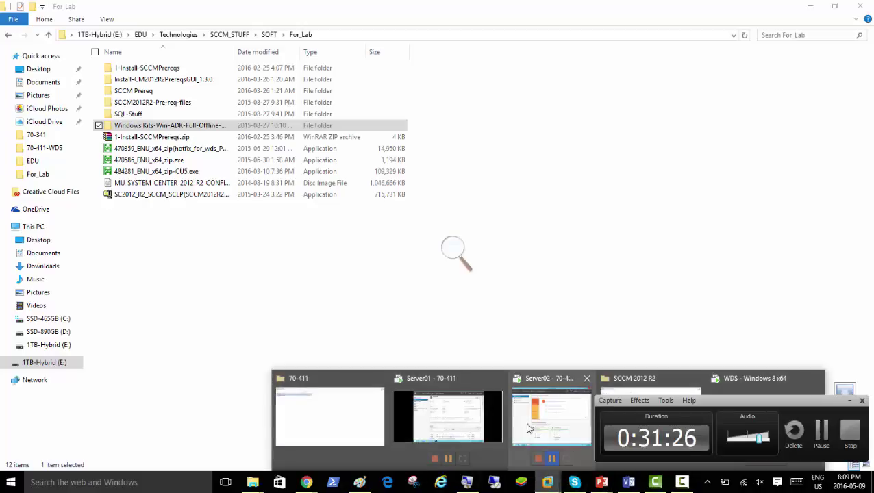
left_click(465, 405)
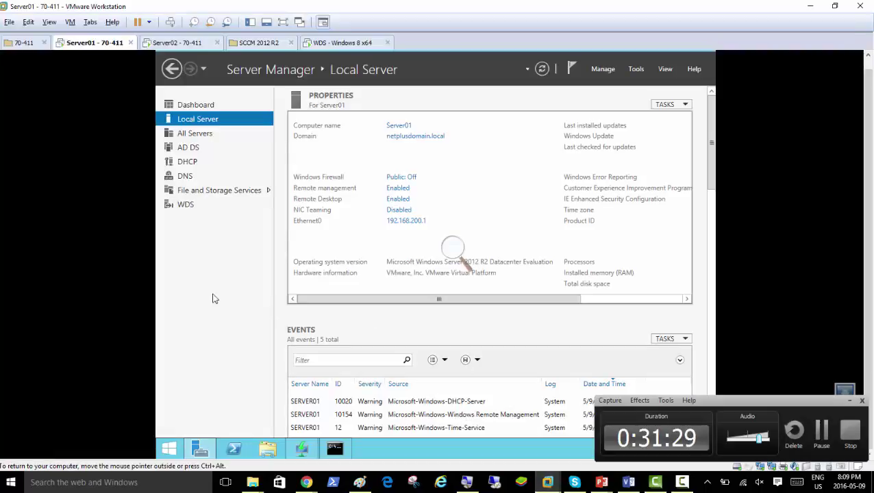
left_click(267, 447)
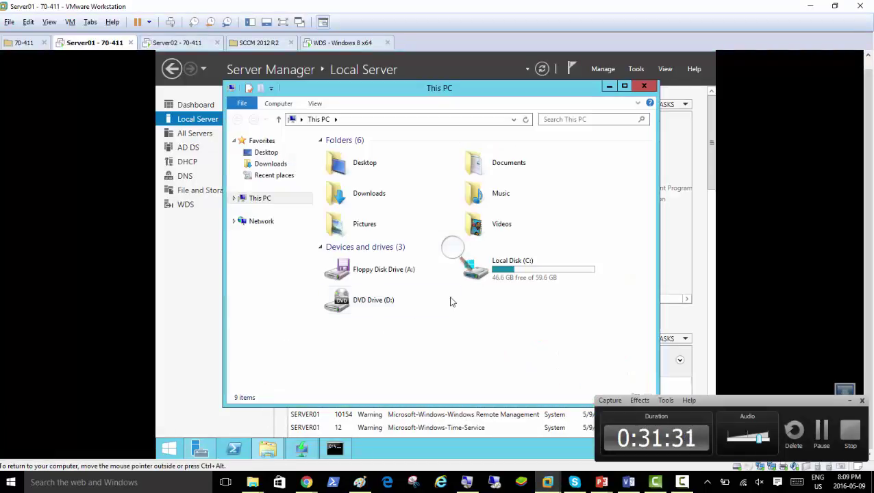
double_click(495, 277)
right_click(356, 255)
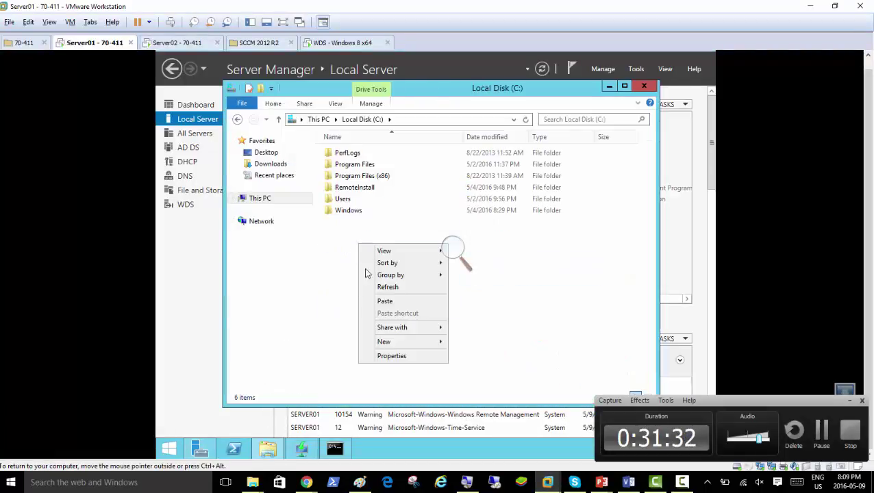
left_click(373, 300)
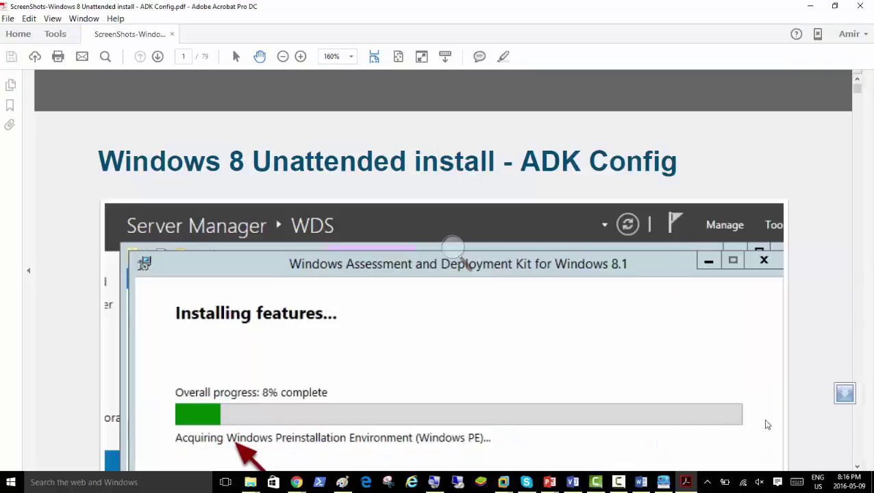
- Scroll the ADK Config PDF to the top of the Windows System Image Manager screenshot
scroll(552, 308, "down", 4)
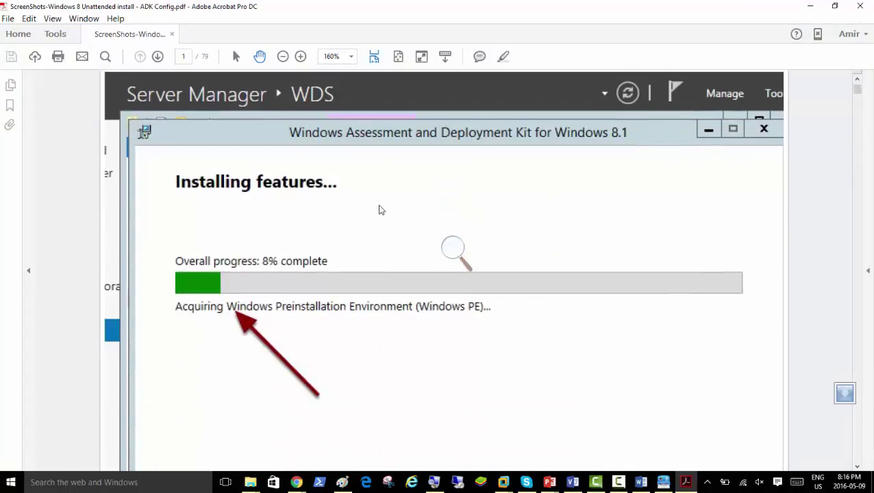
scroll(381, 210, "up", 3)
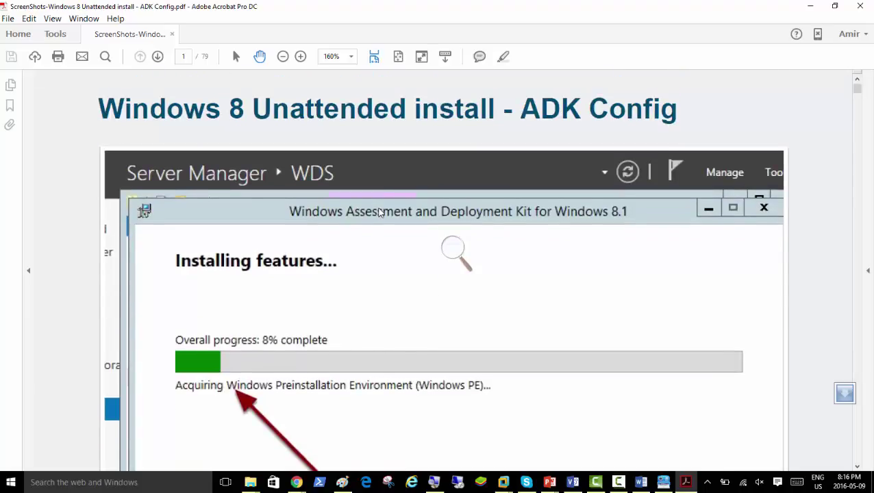
scroll(380, 212, "up", 4)
scroll(381, 213, "down", 15)
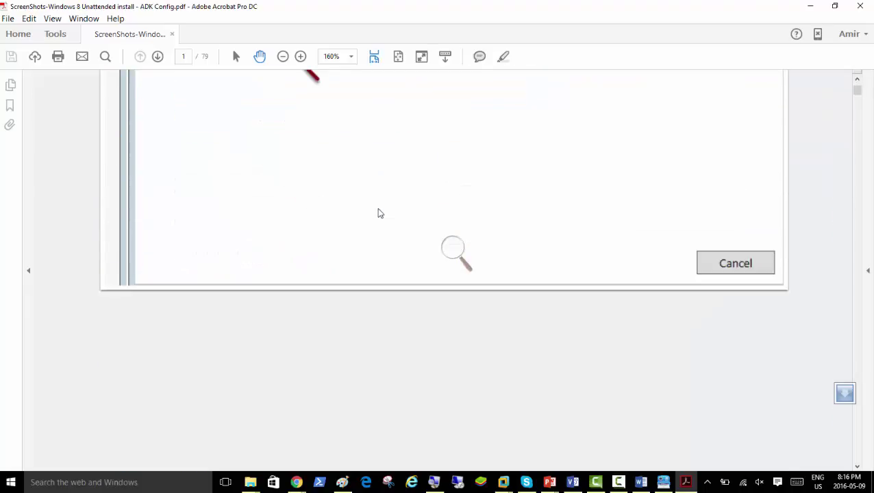
scroll(380, 213, "down", 3)
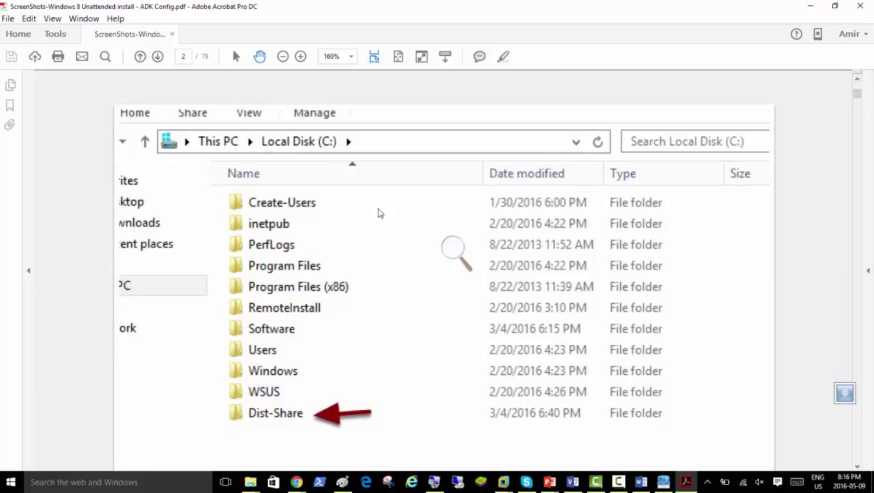
scroll(378, 212, "down", 3)
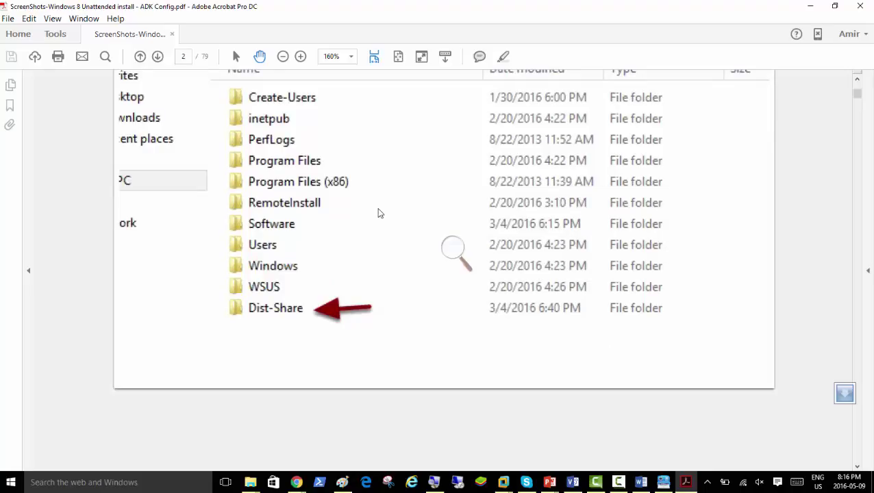
scroll(379, 213, "up", 1)
scroll(378, 213, "down", 10)
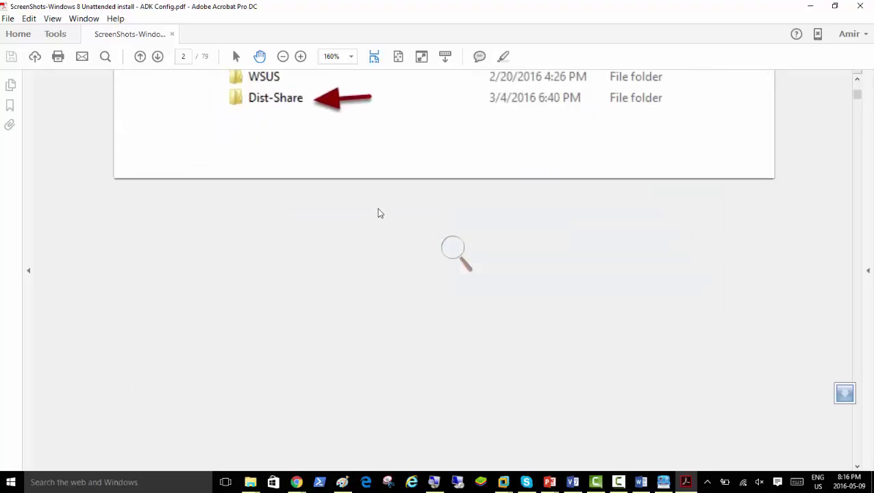
scroll(378, 213, "down", 12)
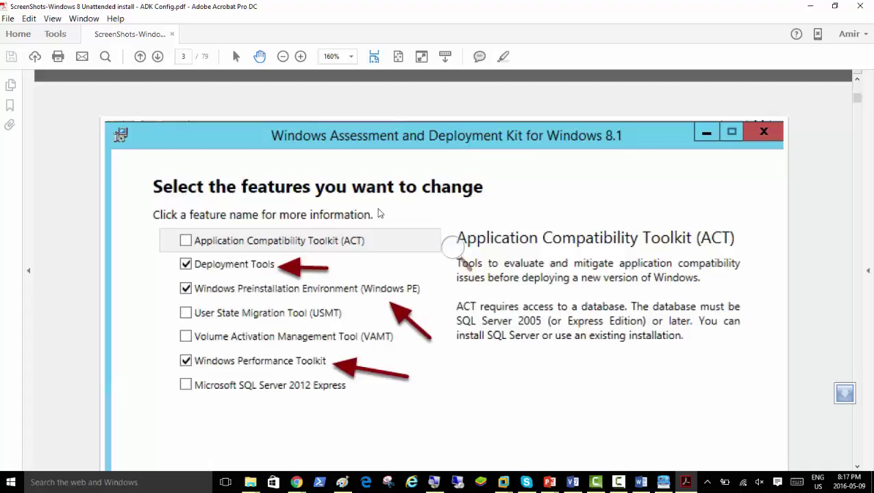
scroll(380, 213, "down", 10)
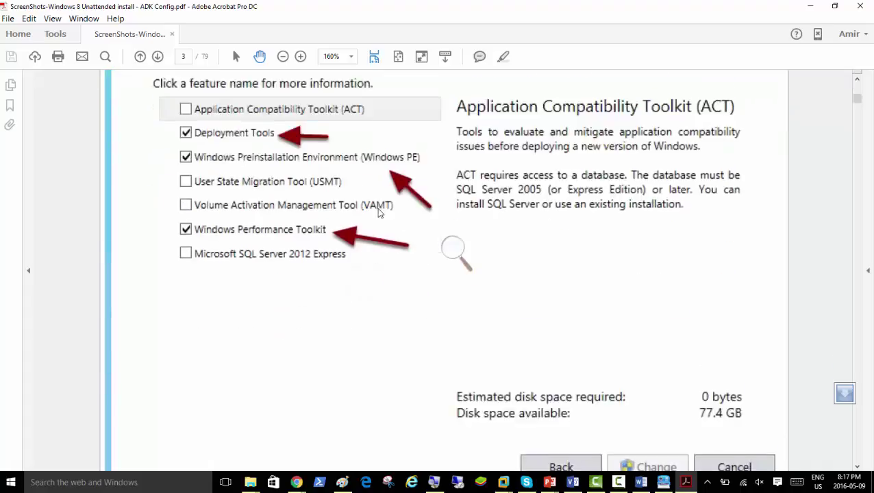
scroll(378, 213, "down", 10)
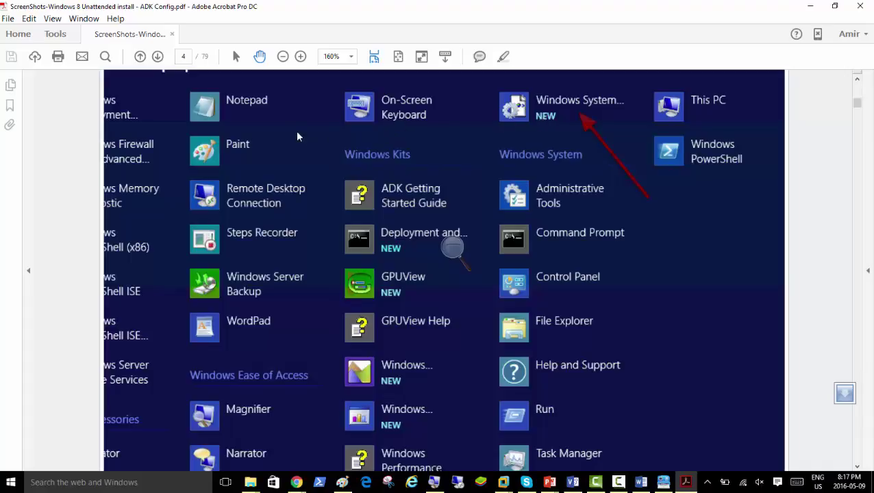
scroll(315, 146, "down", 15)
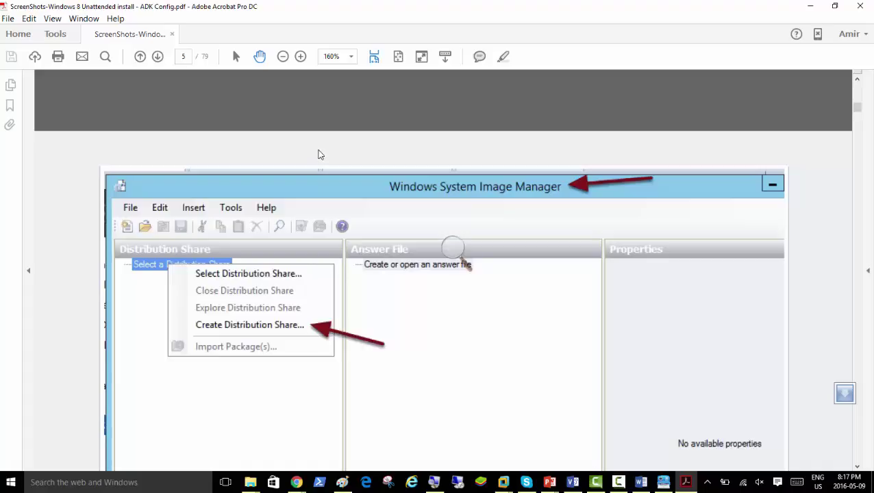
scroll(319, 154, "down", 4)
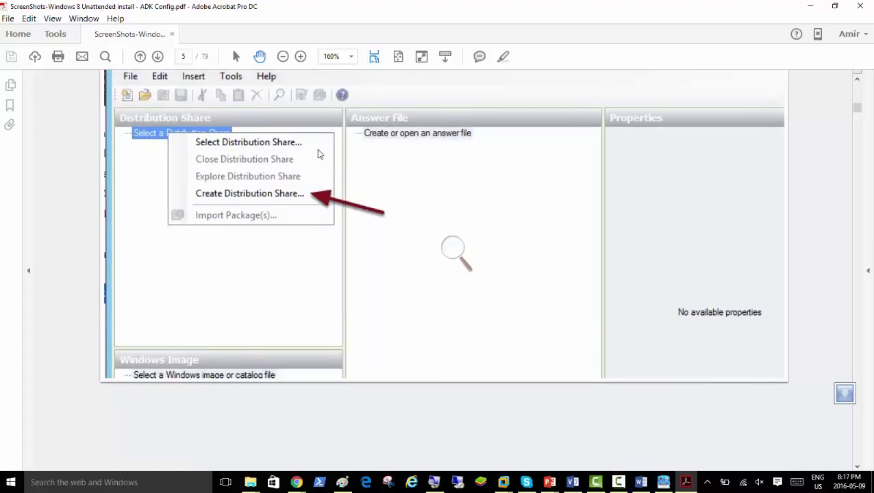
scroll(318, 153, "up", 1)
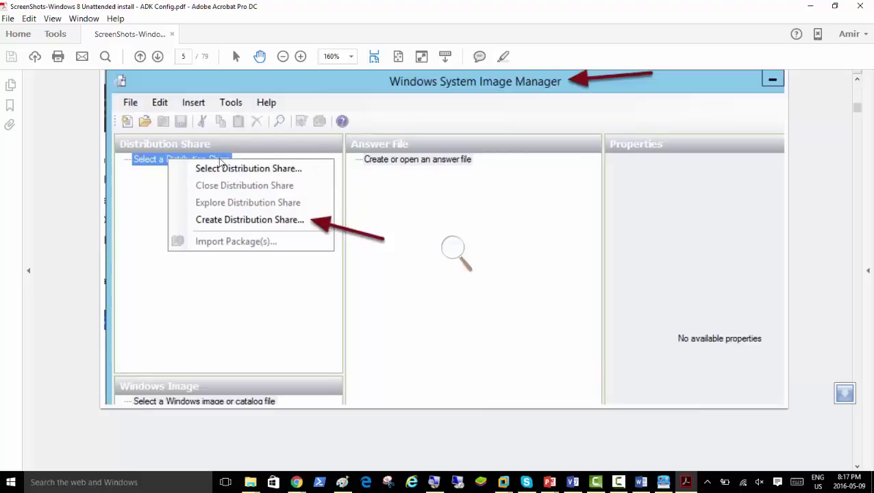
scroll(352, 197, "up", 3)
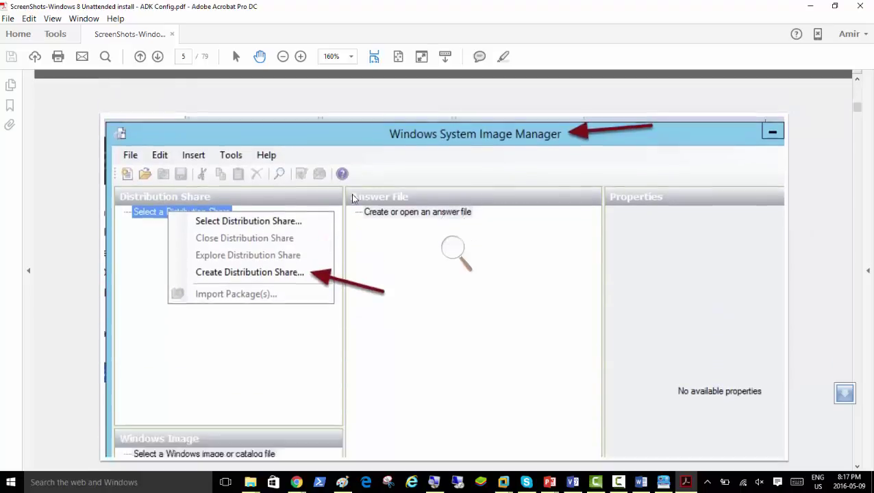
scroll(352, 199, "down", 15)
scroll(352, 203, "down", 5)
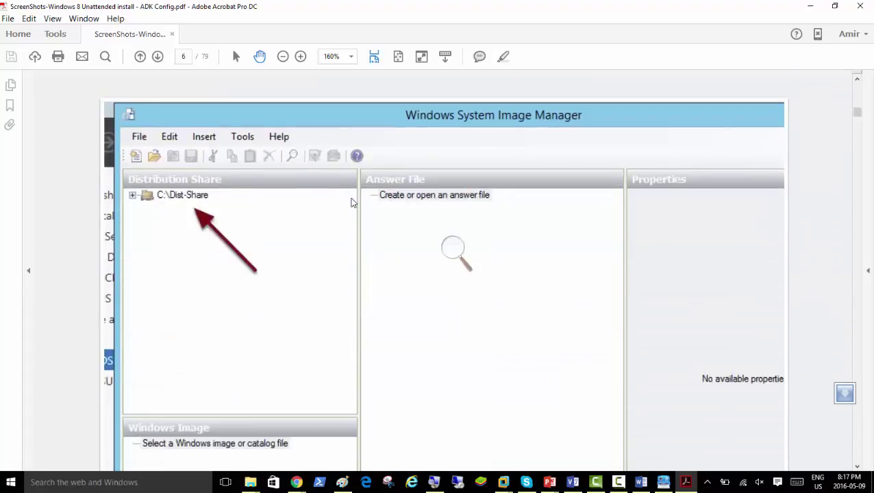
scroll(352, 203, "down", 10)
scroll(351, 203, "down", 4)
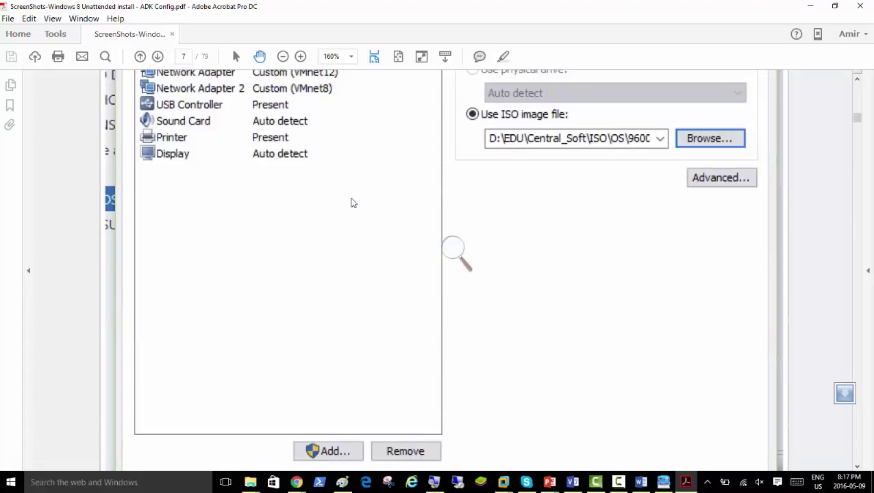
scroll(351, 202, "up", 6)
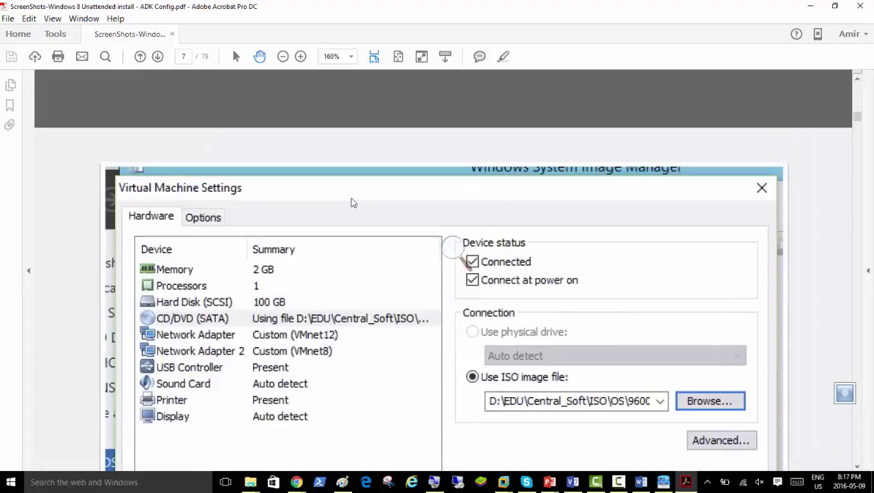
scroll(352, 203, "down", 10)
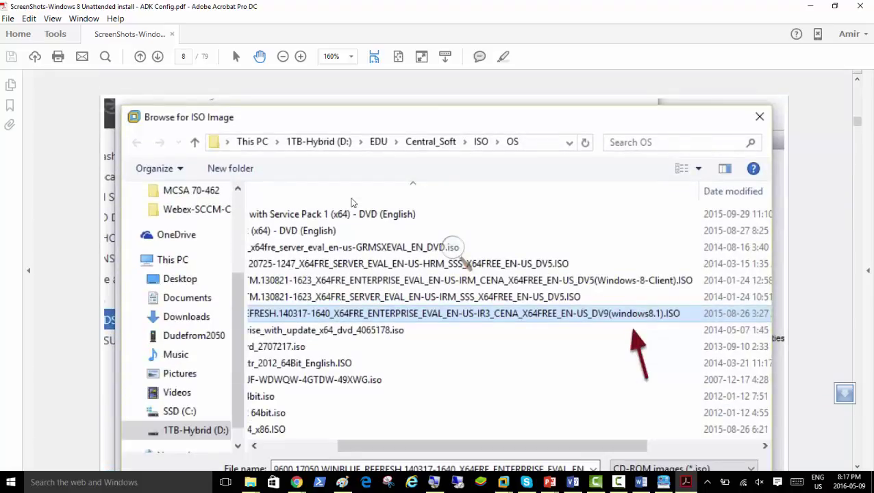
scroll(352, 201, "down", 10)
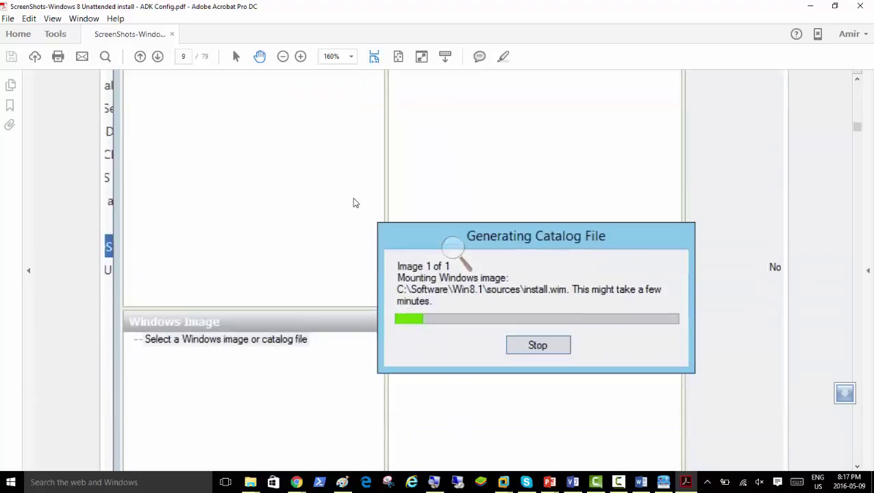
scroll(352, 197, "up", 4)
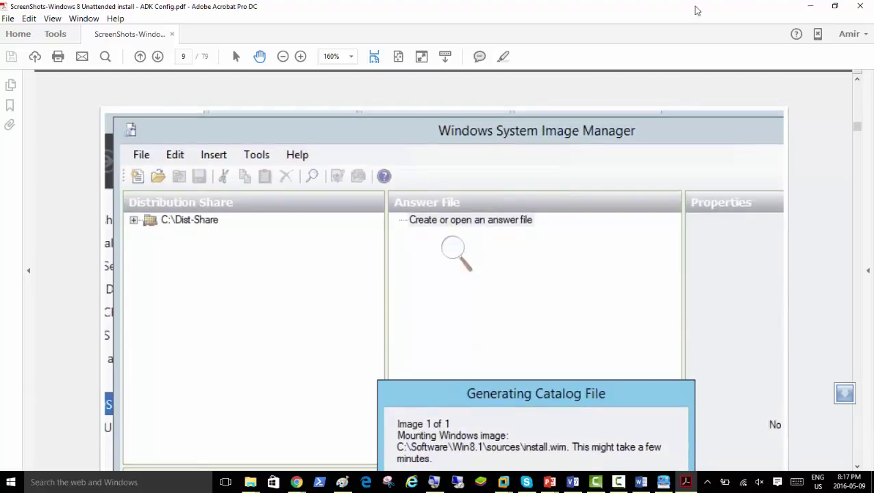
- Close the PDF and review the ADK Config steps in Clarify, returning to the title section
left_click(859, 6)
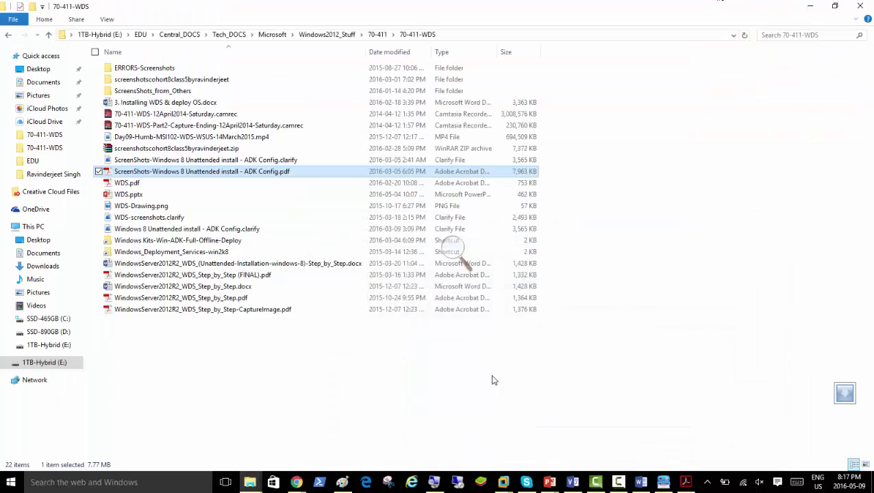
left_click(663, 482)
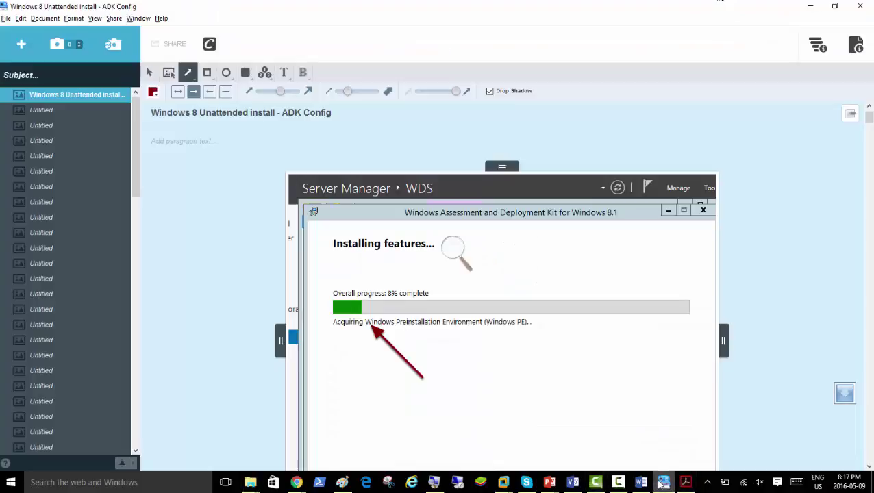
left_click(48, 111)
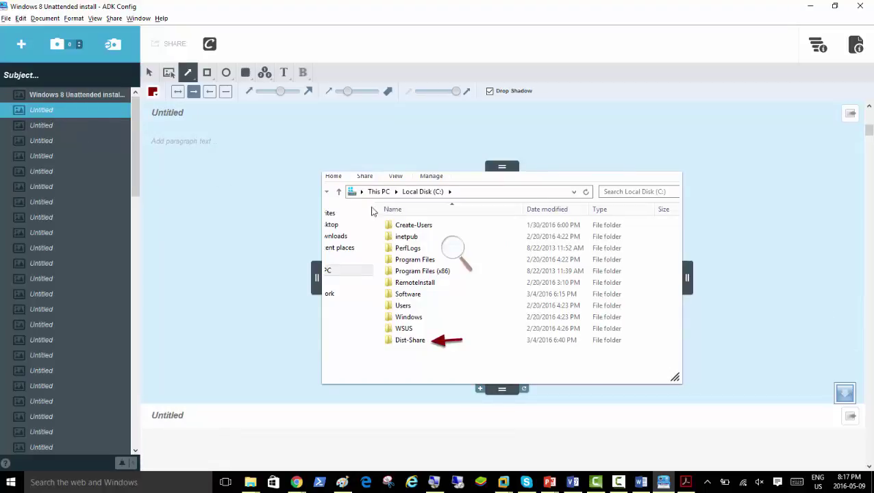
left_click(38, 125)
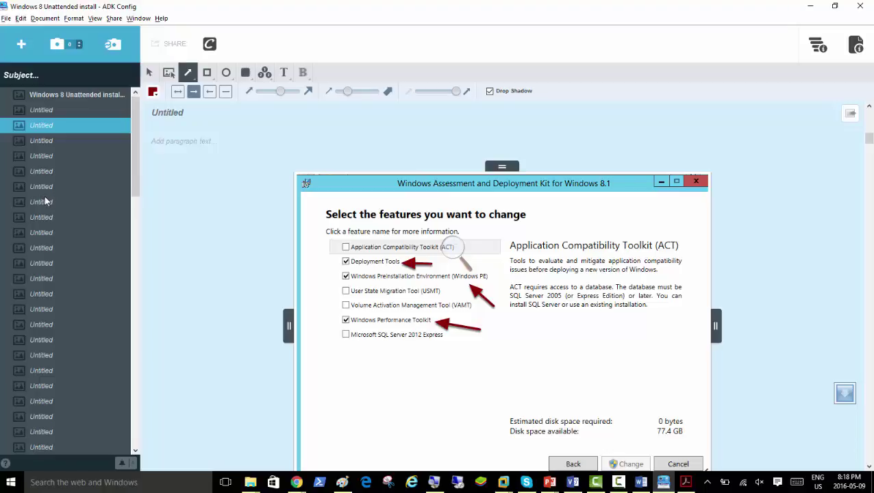
left_click(51, 109)
left_click(55, 97)
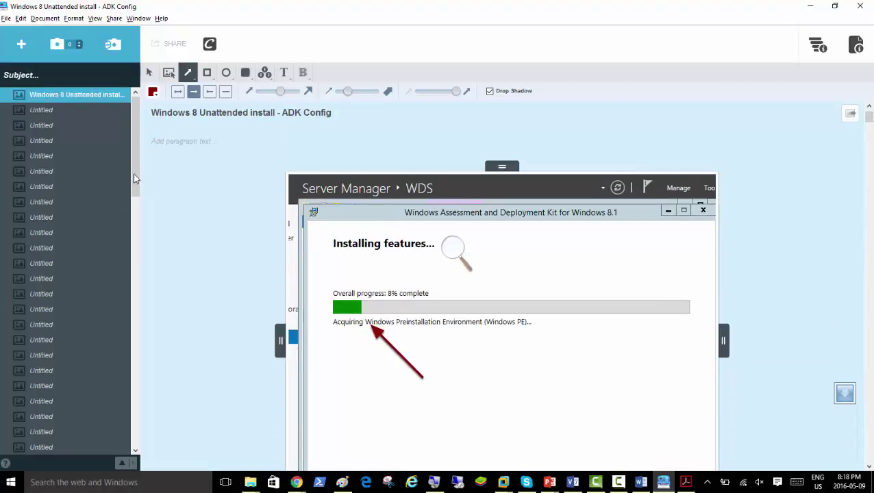
left_click(50, 111)
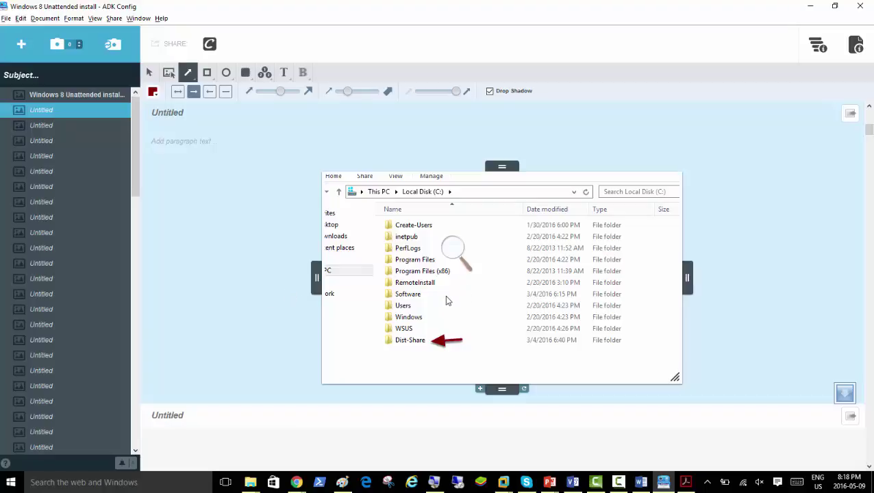
scroll(432, 306, "up", 5)
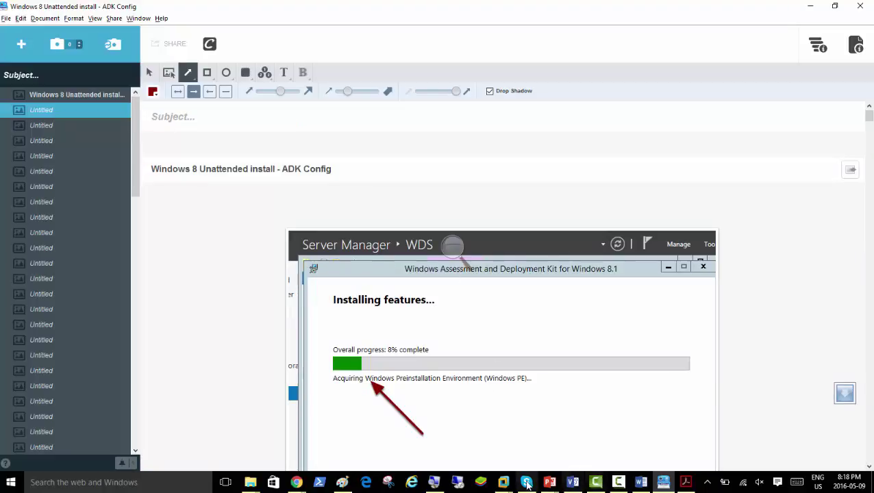
- On Server01, open Windows Kits-Win-ADK-Full-Offline-Deploy\8.1\ADK and run adksetup
left_click(504, 482)
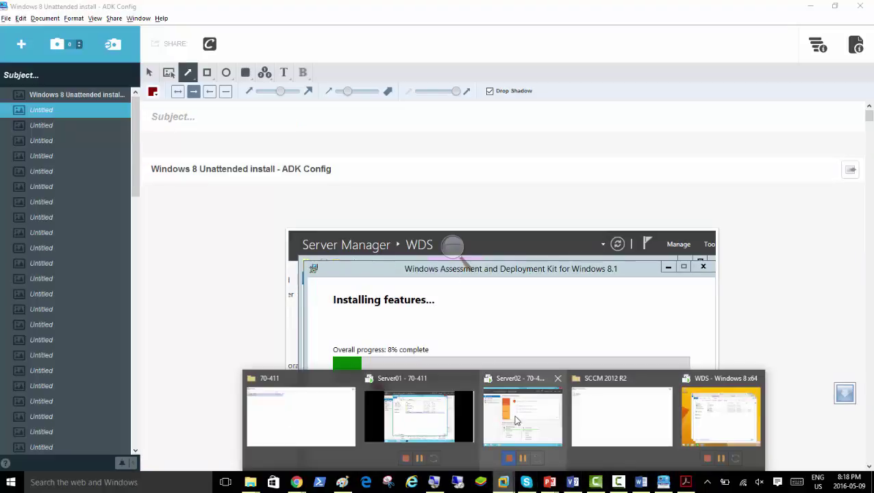
left_click(426, 409)
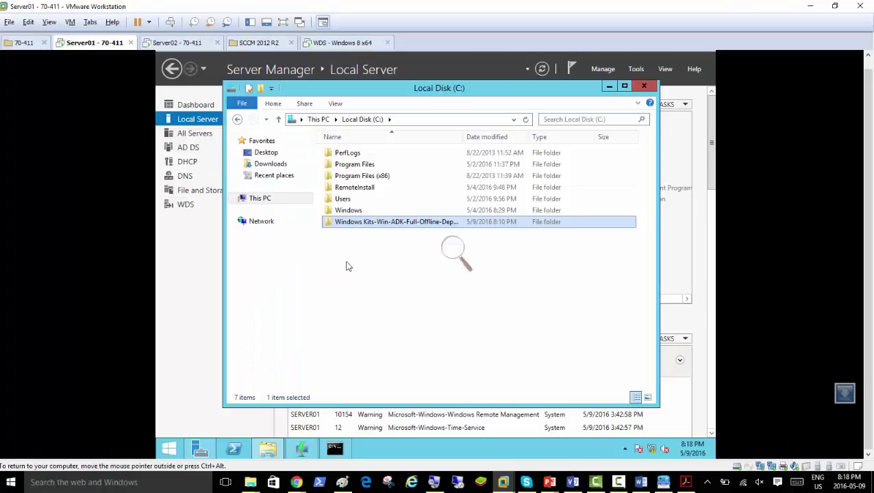
double_click(367, 224)
double_click(335, 155)
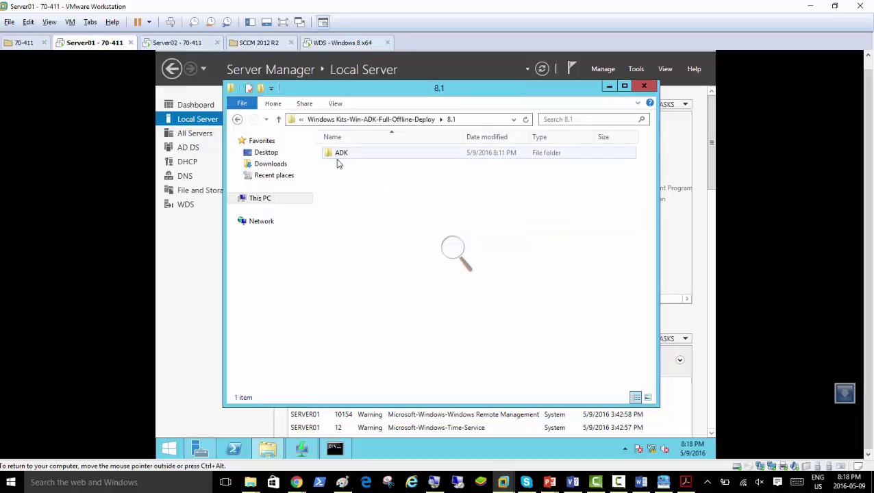
left_click(342, 157)
double_click(343, 157)
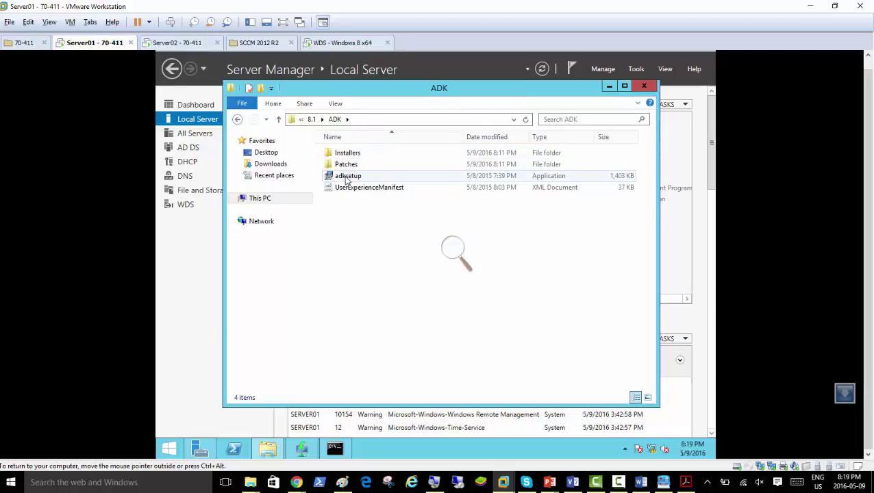
key("ctrl+alt")
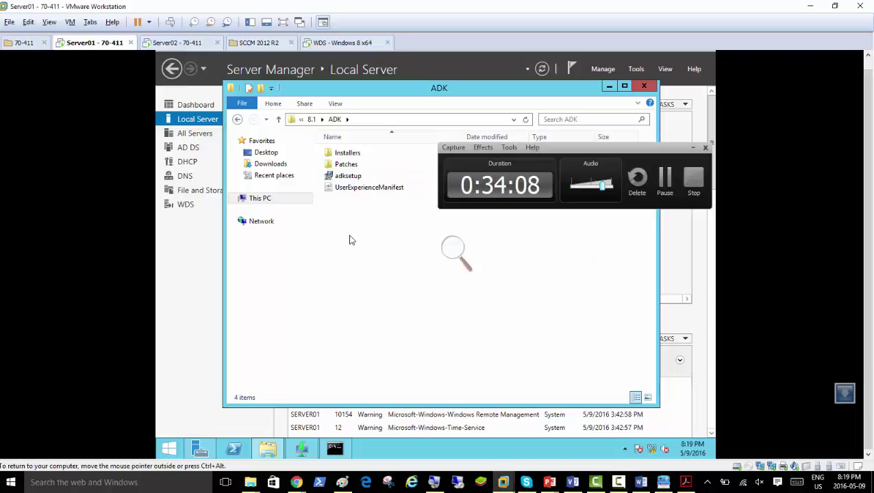
left_click(354, 197)
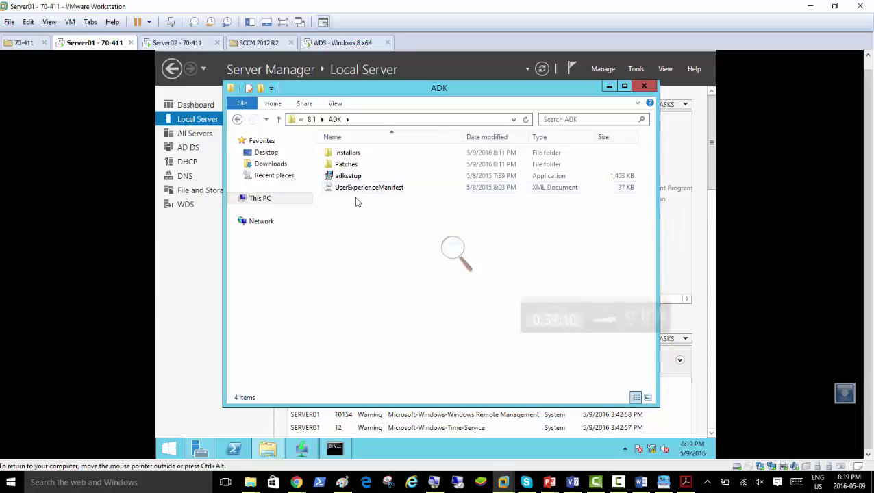
double_click(354, 178)
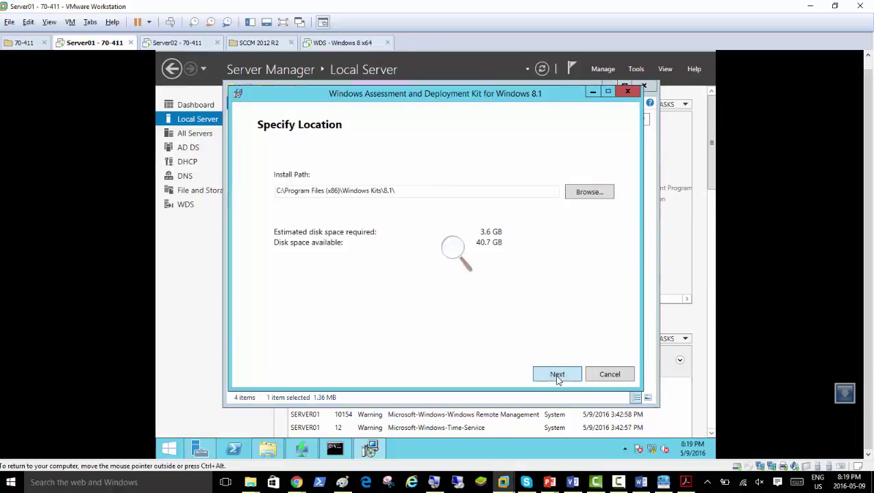
- Keep the default path, accept the licence, and deselect ACT, USMT, VAMT and SQL Server 2012 Express
left_click(557, 376)
left_click(558, 379)
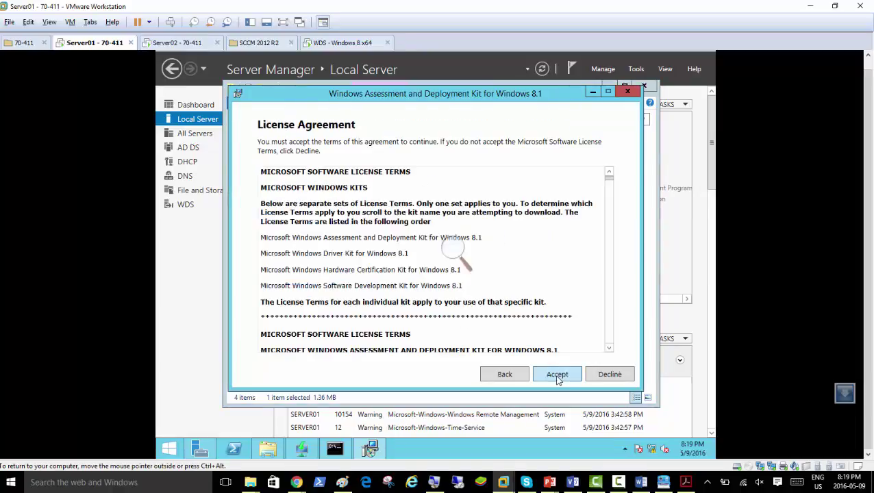
left_click(556, 375)
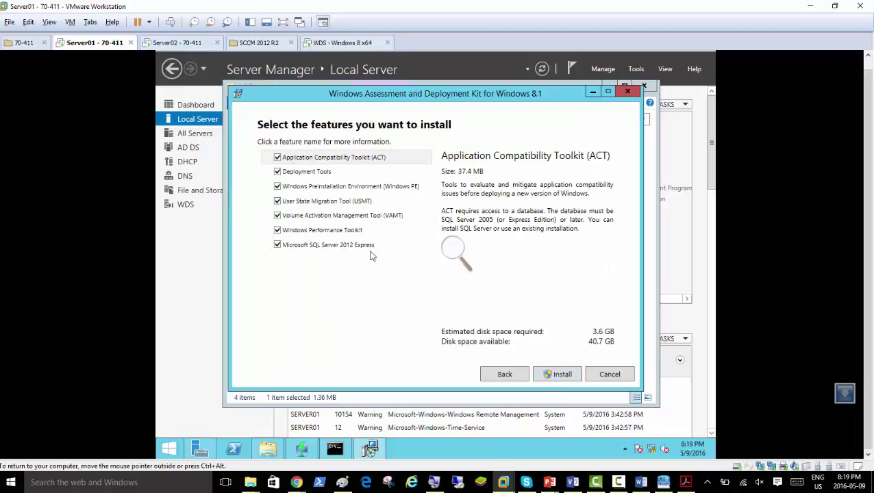
left_click(277, 244)
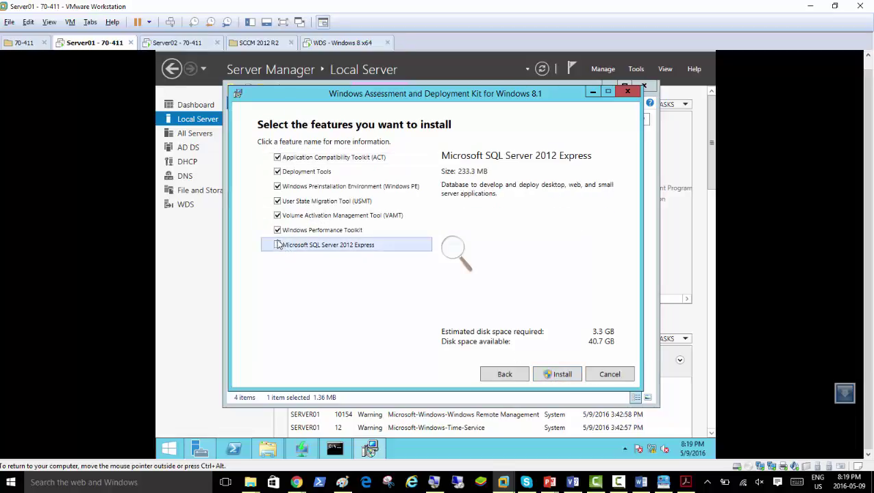
left_click(278, 231)
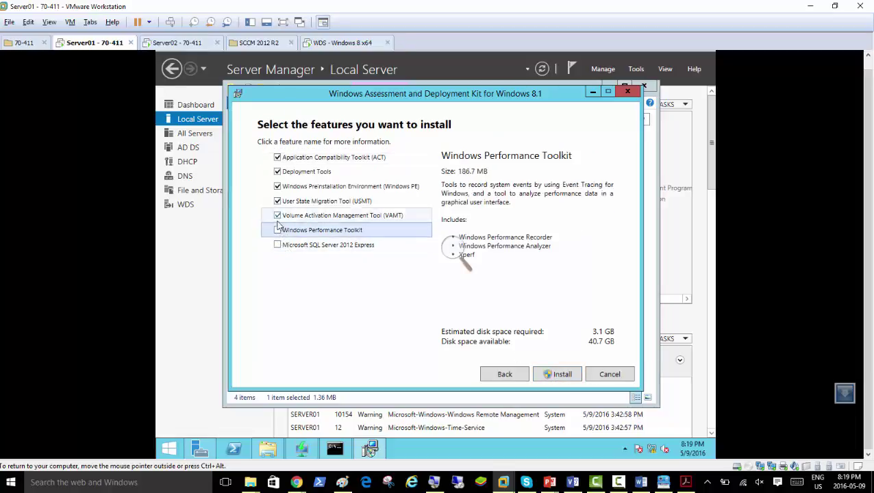
left_click(277, 231)
left_click(278, 216)
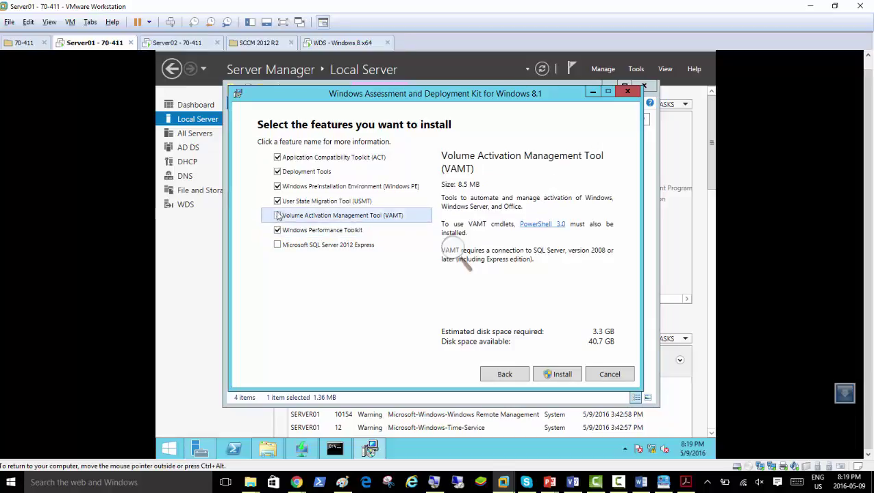
left_click(278, 201)
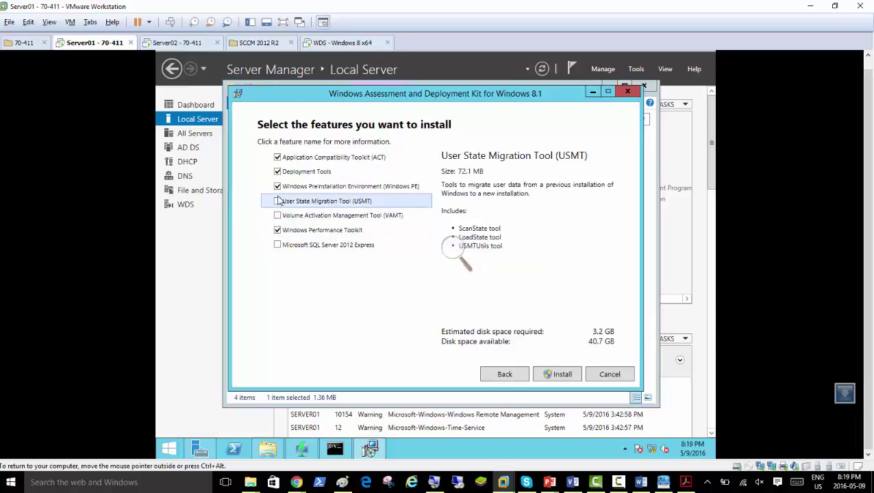
left_click(277, 158)
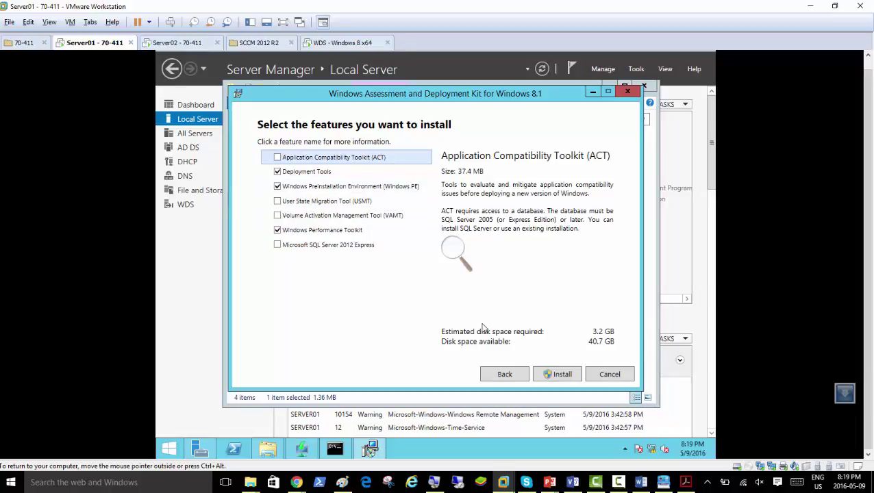
- Review the Deployment Tools, Windows PE and Performance Toolkit descriptions, then install with admin approval
left_click(316, 175)
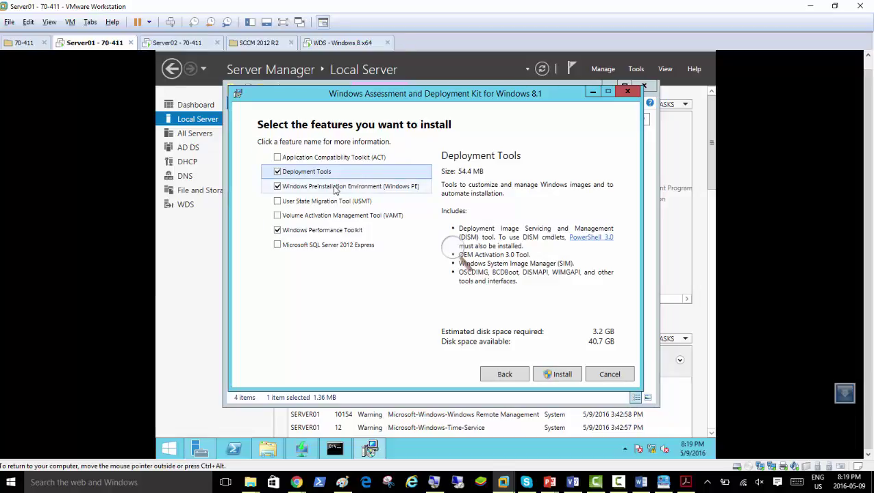
left_click(335, 187)
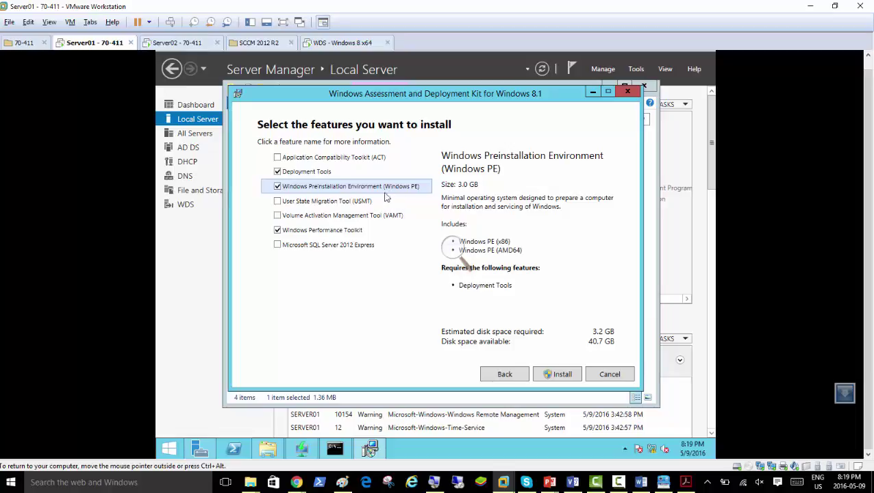
left_click(331, 233)
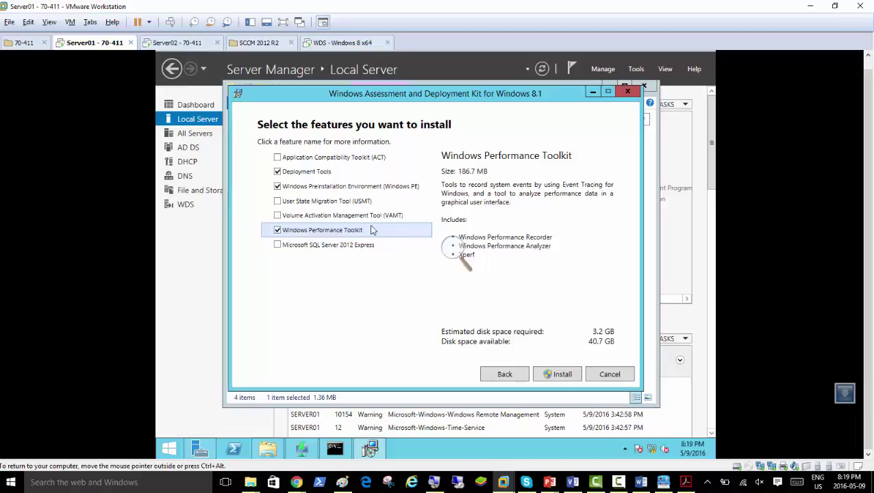
left_click(319, 174)
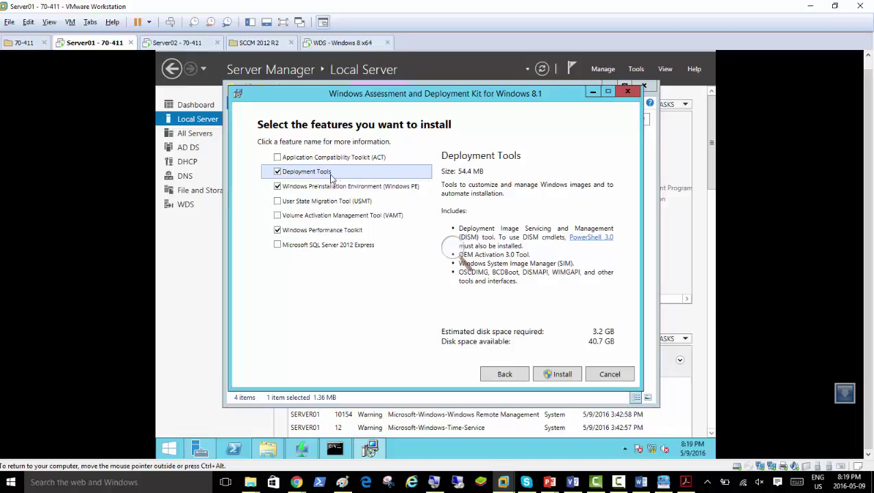
left_click(376, 189)
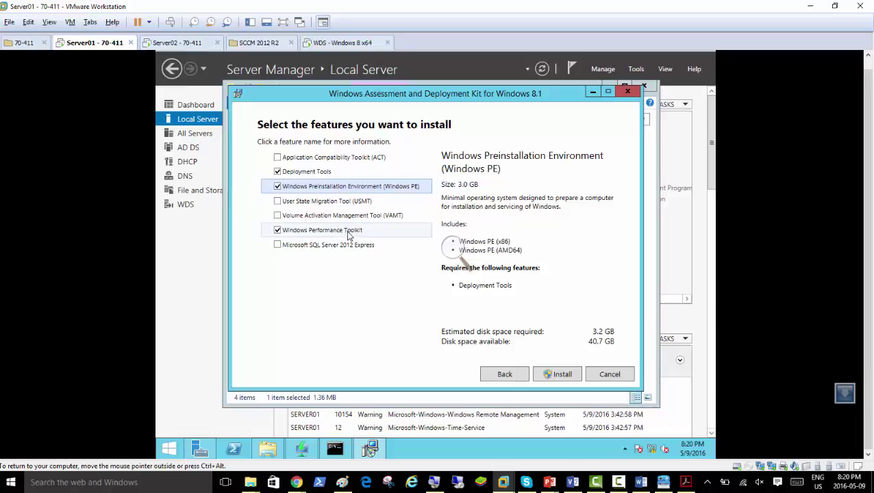
left_click(562, 379)
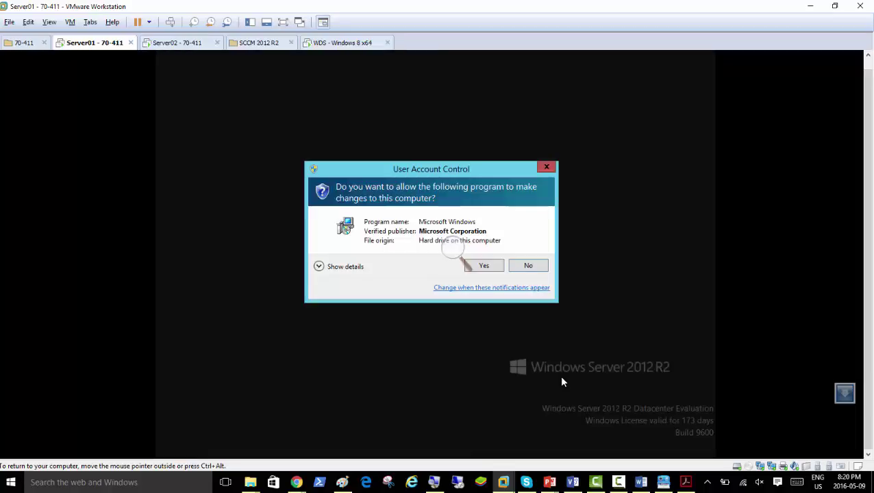
left_click(482, 268)
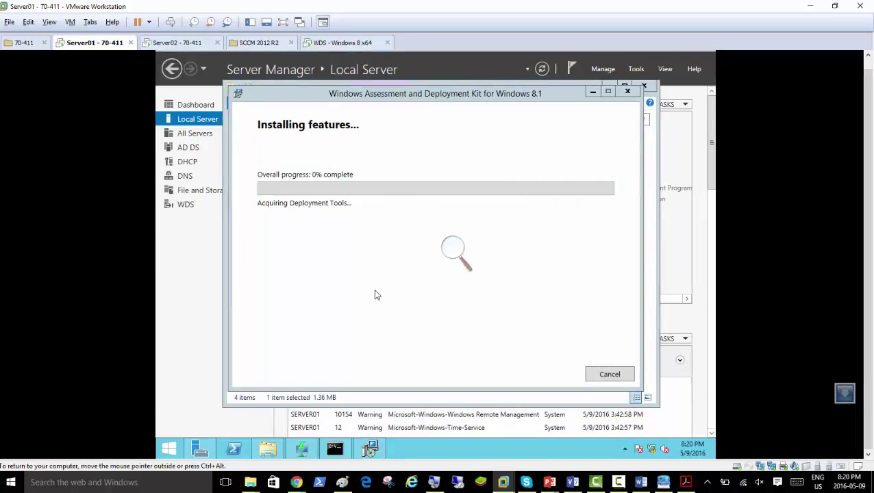
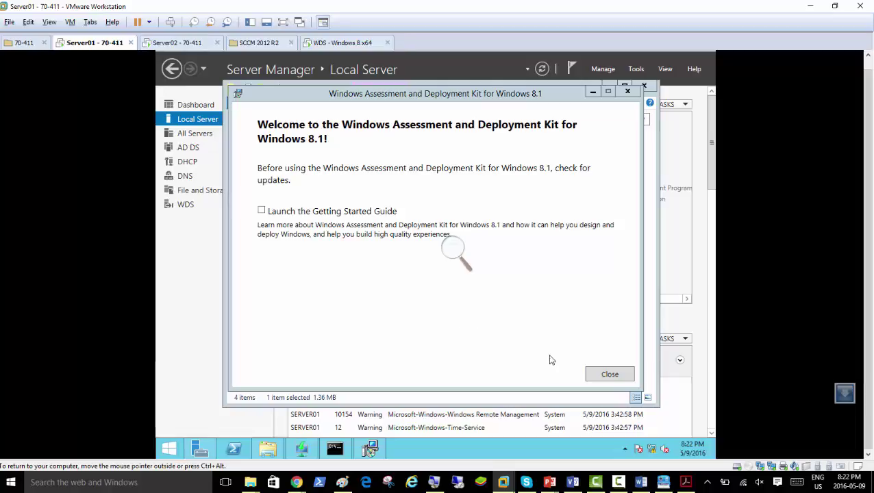
- Close the ADK 8.1 setup dialog without the Getting Started Guide and minimize the ADK folder
left_click(454, 250)
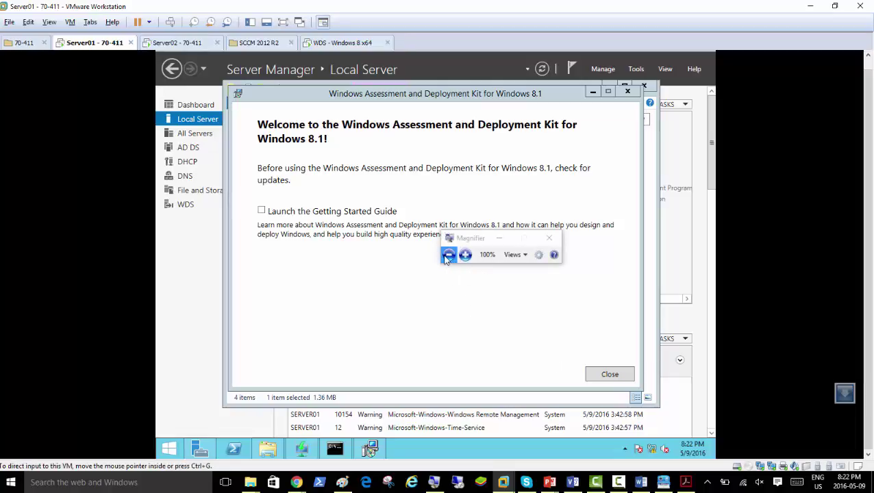
left_click(370, 448)
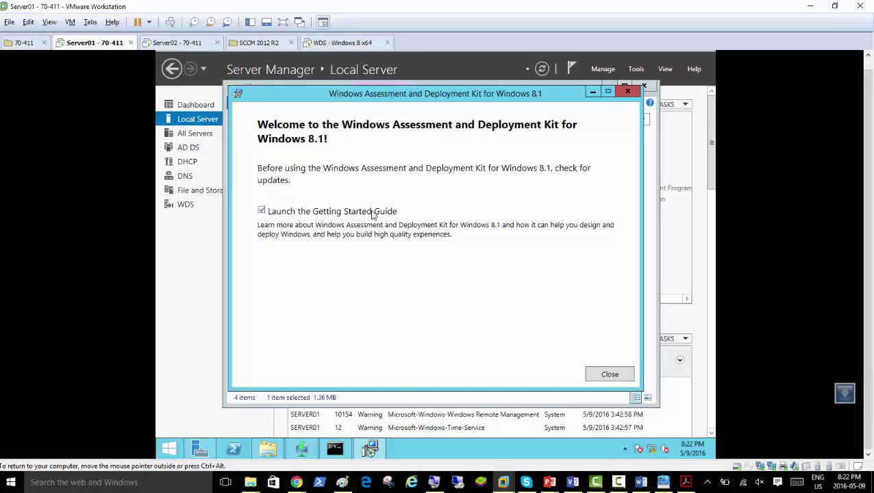
left_click(374, 214)
left_click(609, 374)
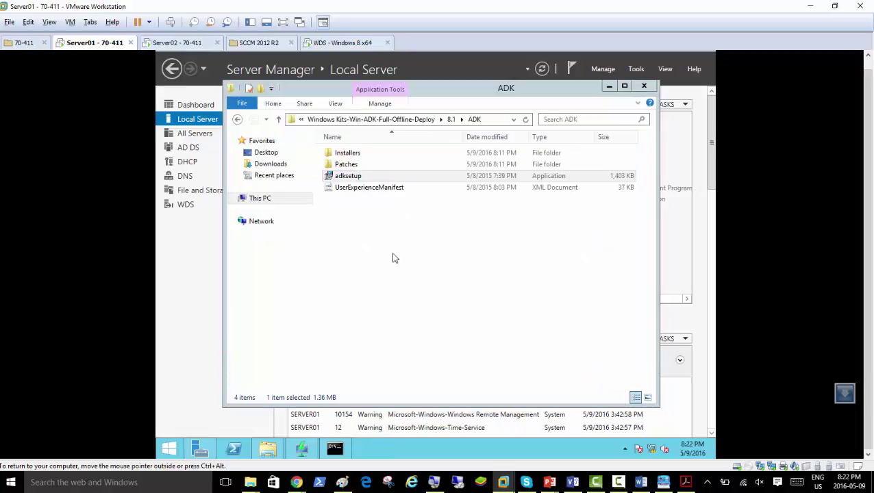
left_click(191, 289)
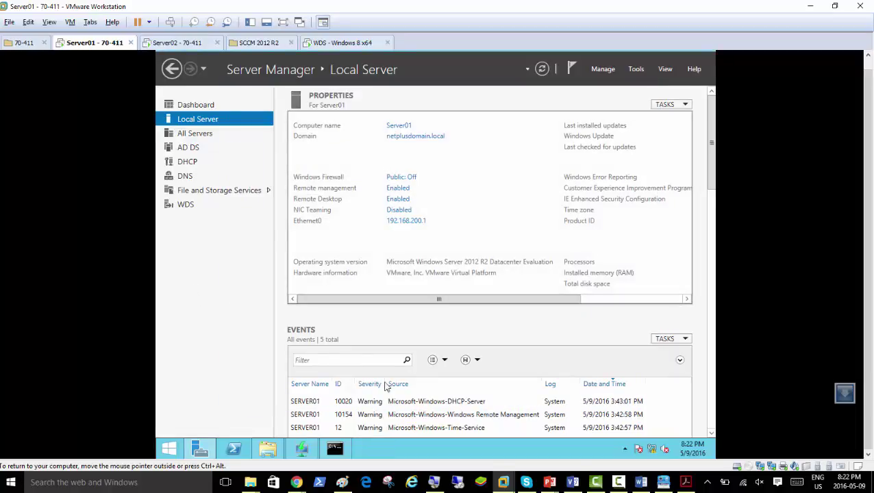
- Page through the ADK Config document's steps in Clarify, settling on the Windows Apps screen step
left_click(663, 482)
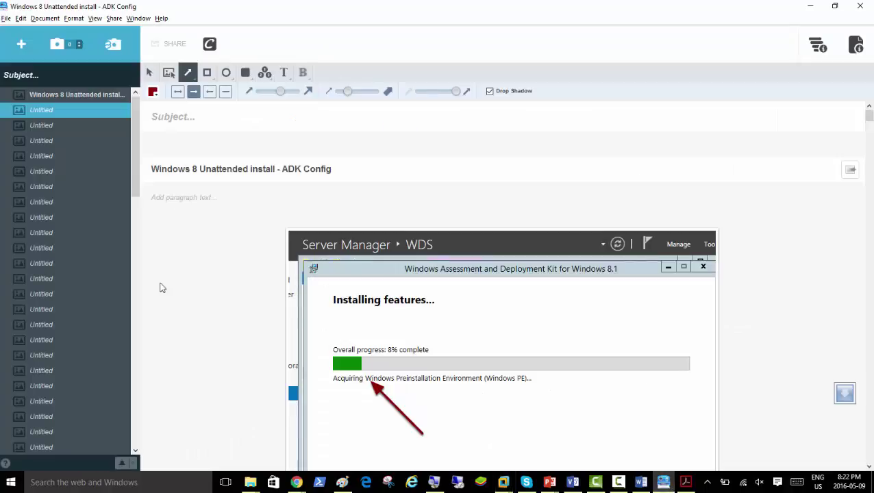
left_click(40, 124)
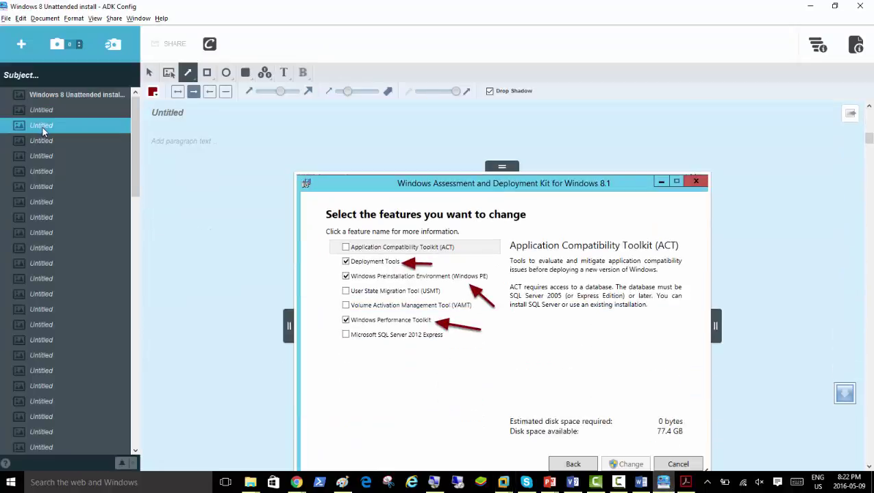
left_click(42, 142)
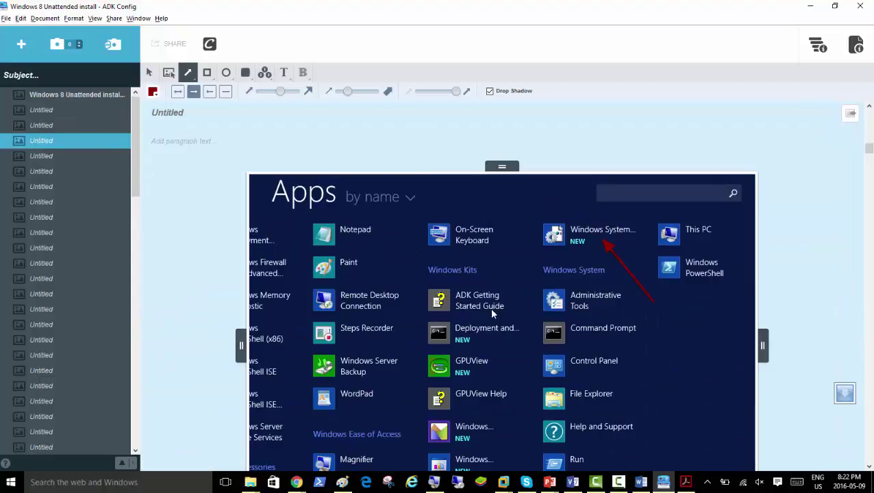
scroll(488, 312, "down", 1)
scroll(490, 319, "up", 1)
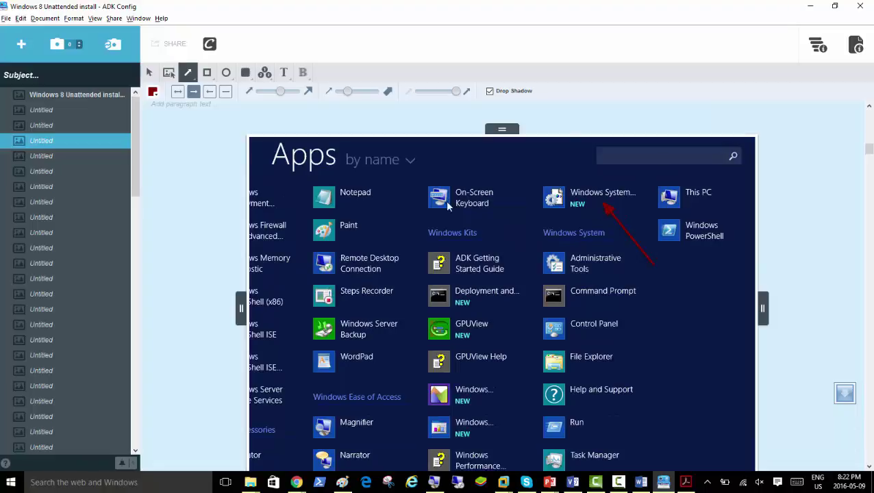
left_click(44, 157)
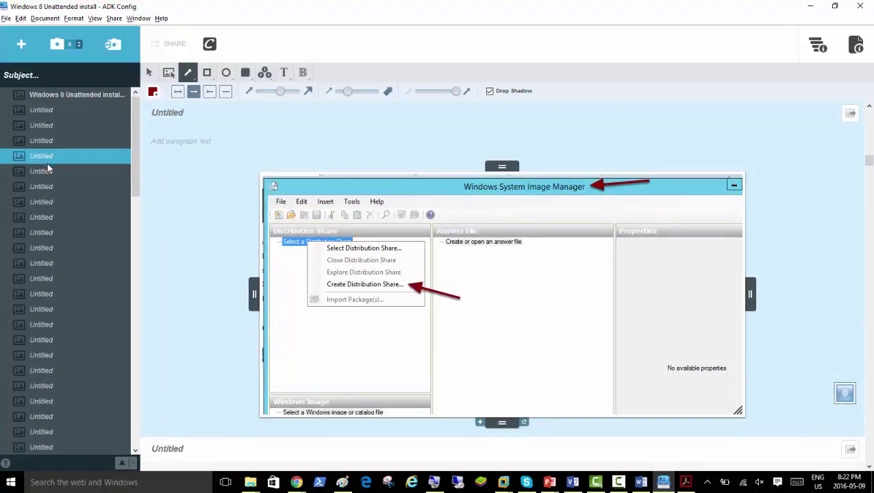
left_click(46, 173)
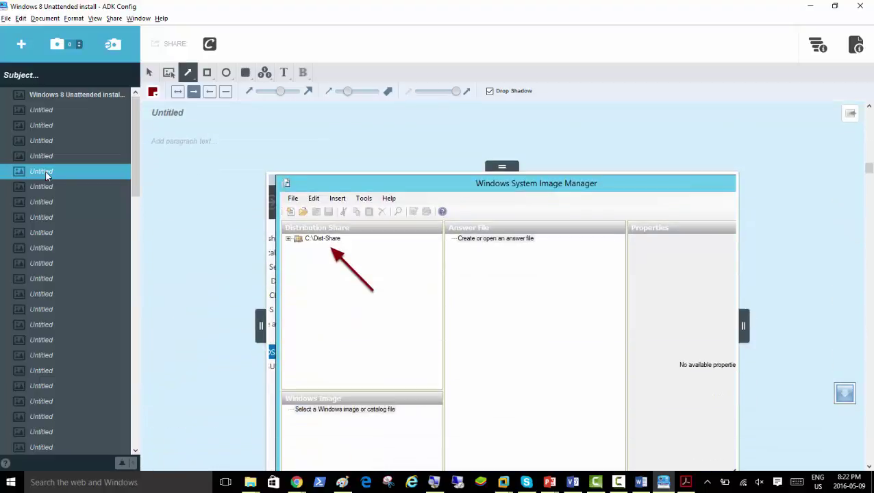
left_click(44, 126)
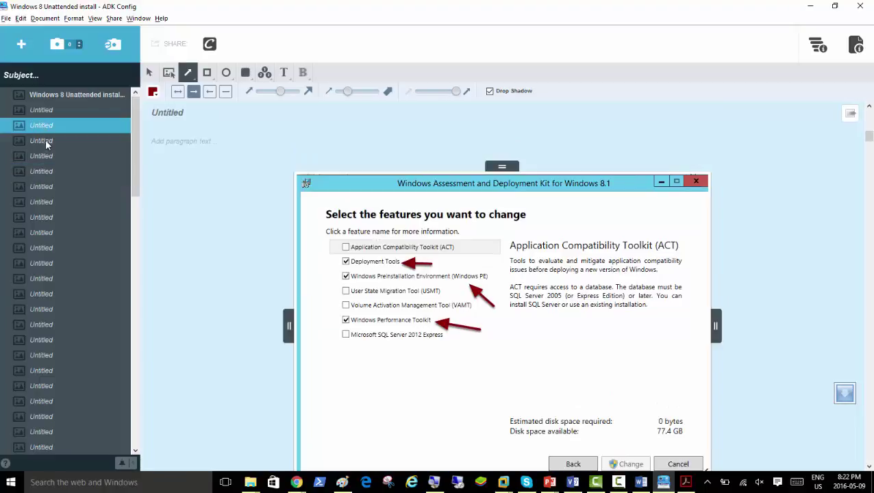
left_click(45, 140)
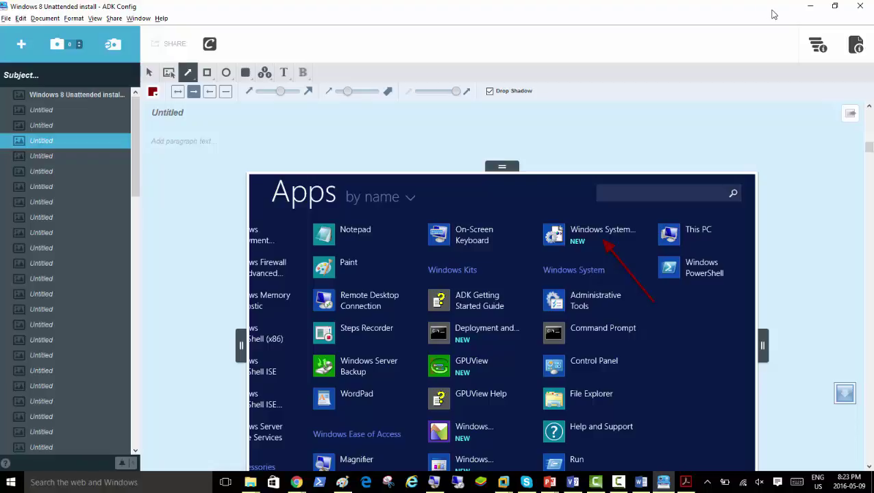
- Minimize Clarify and browse the restored File Explorer window to Local Disk (C:)
left_click(808, 7)
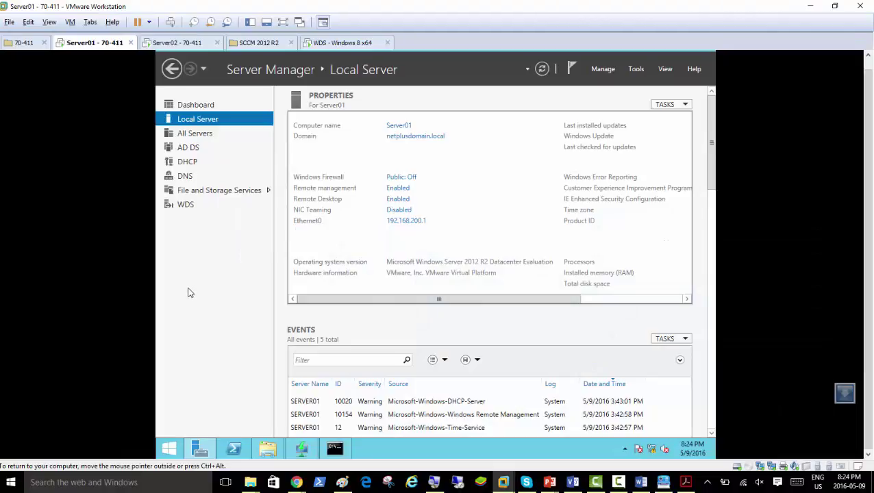
left_click(267, 449)
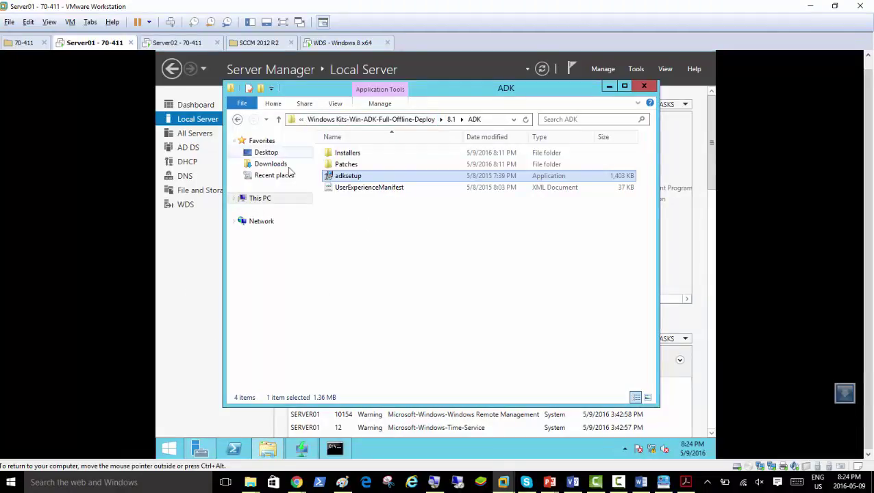
left_click(267, 200)
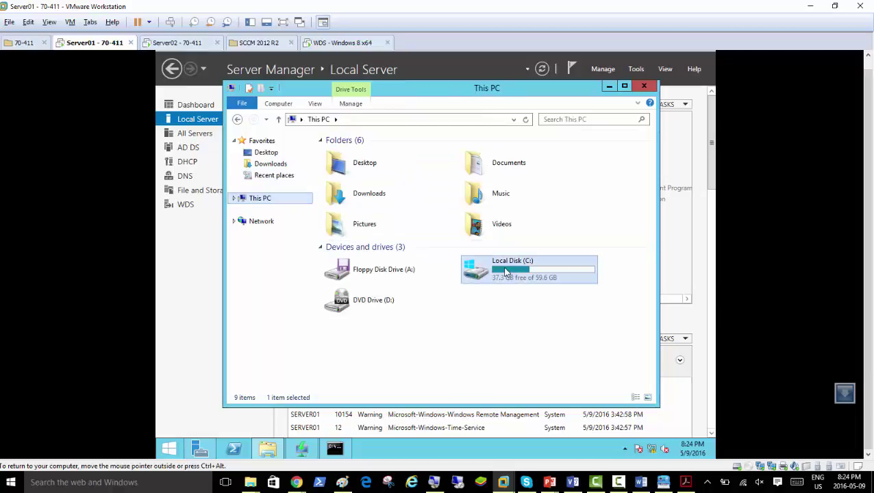
double_click(505, 271)
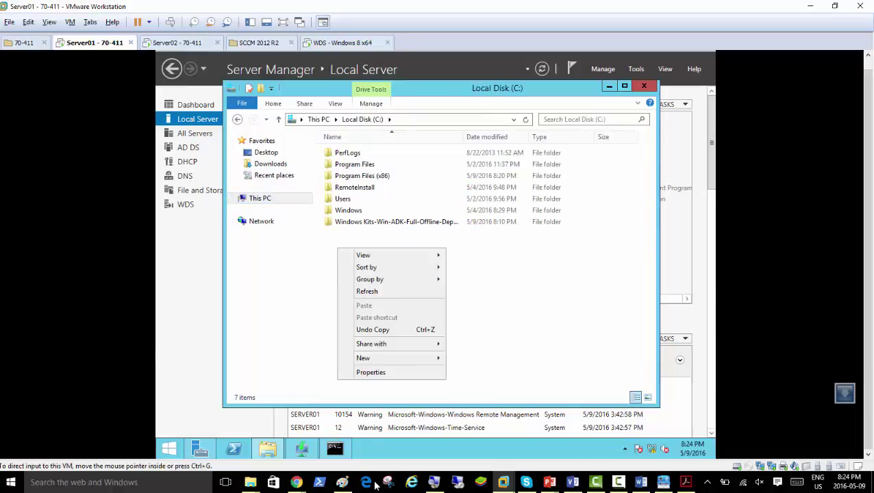
- Create a new folder named Dist-Share at the root of C:
left_click(435, 484)
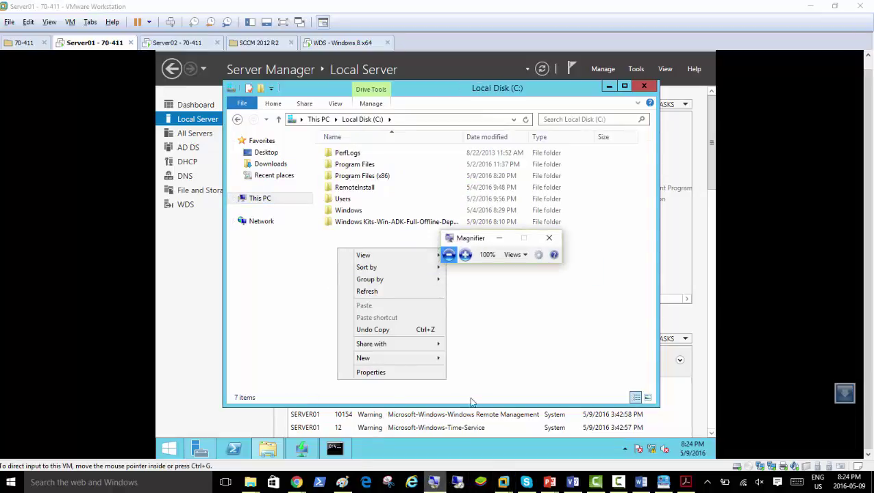
left_click(465, 254)
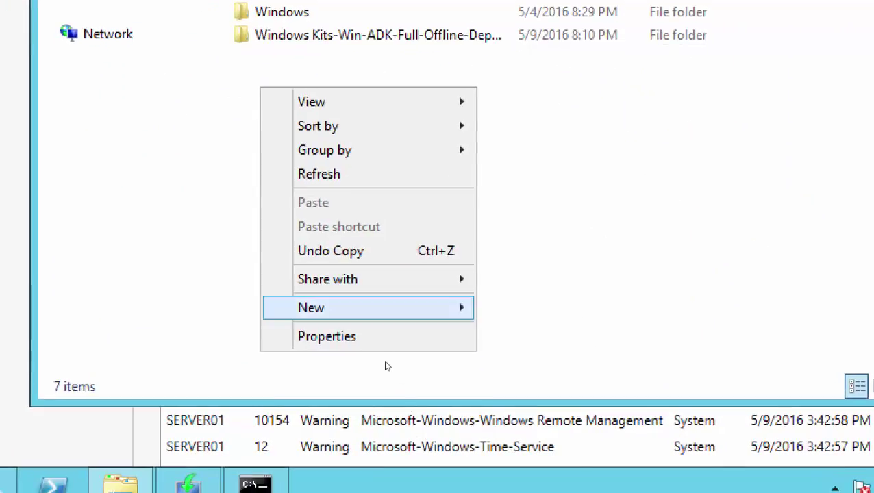
mouse_move(448, 307)
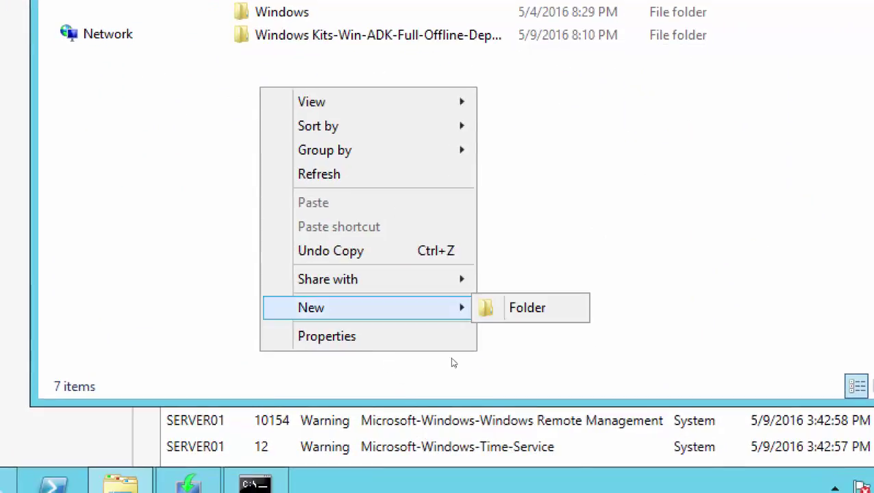
left_click(482, 308)
type("Dis")
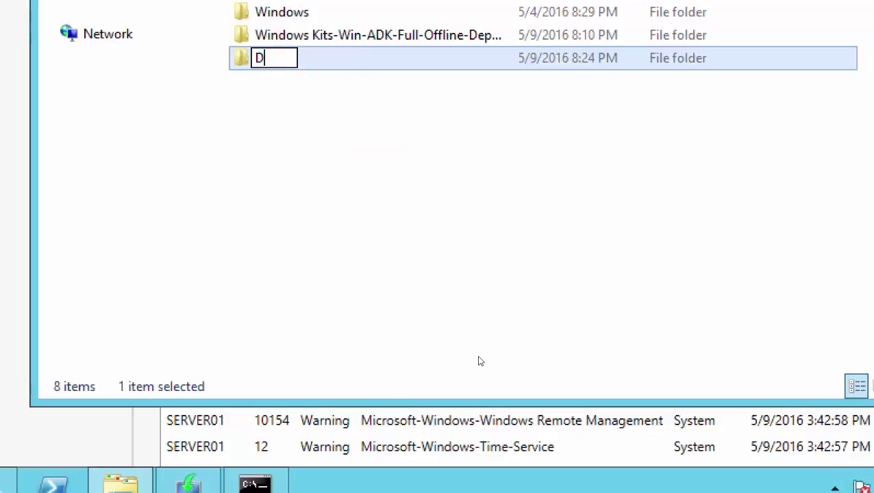
type("t-Share")
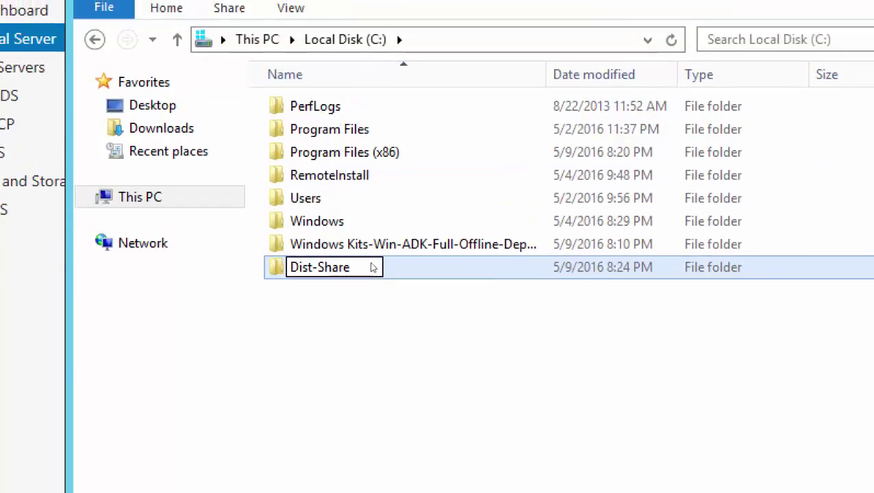
key("Return")
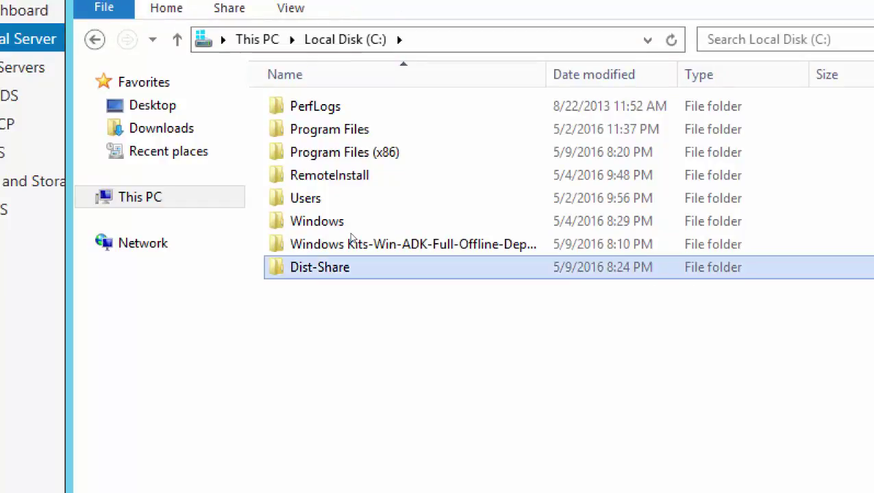
key("shift+F10")
- Open File Sharing for Dist-Share and add Everyone to the share list
key("Down")
key("Down")
key("Down")
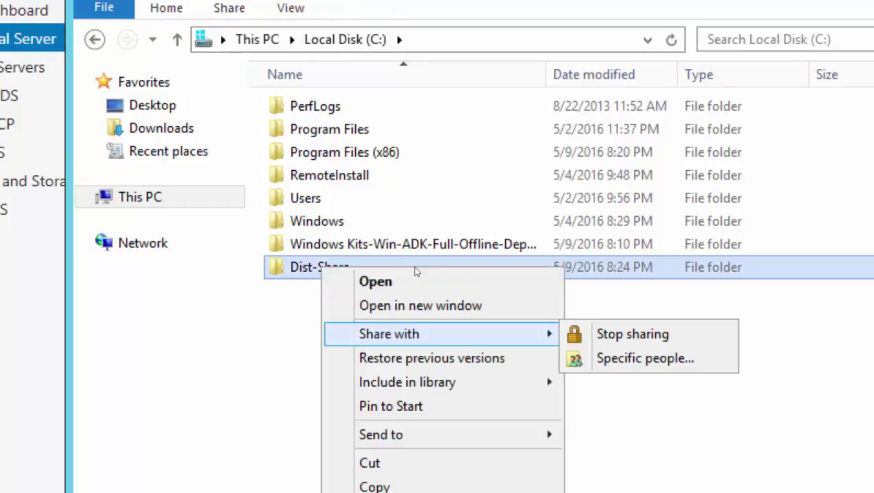
key("Right")
key("Down")
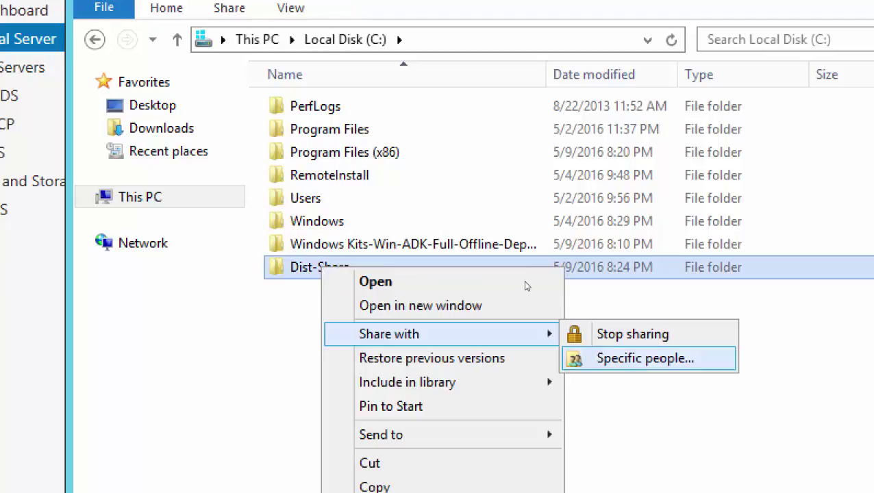
key("Return")
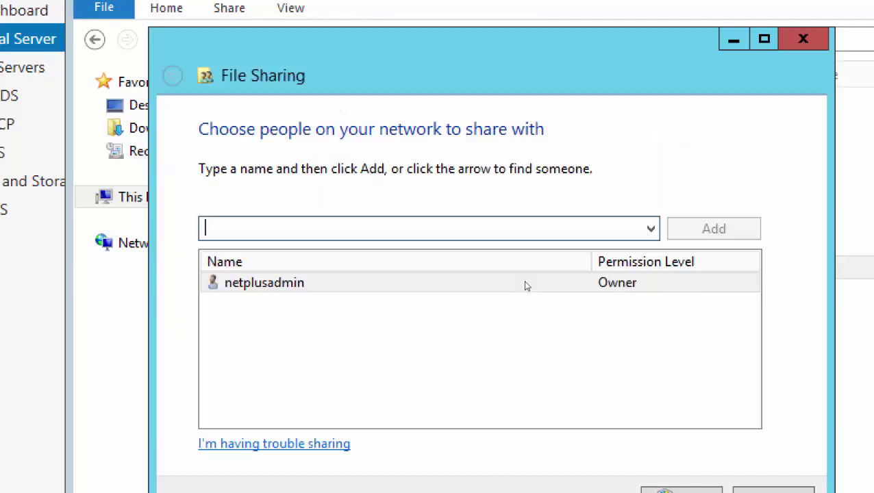
key("alt+Down")
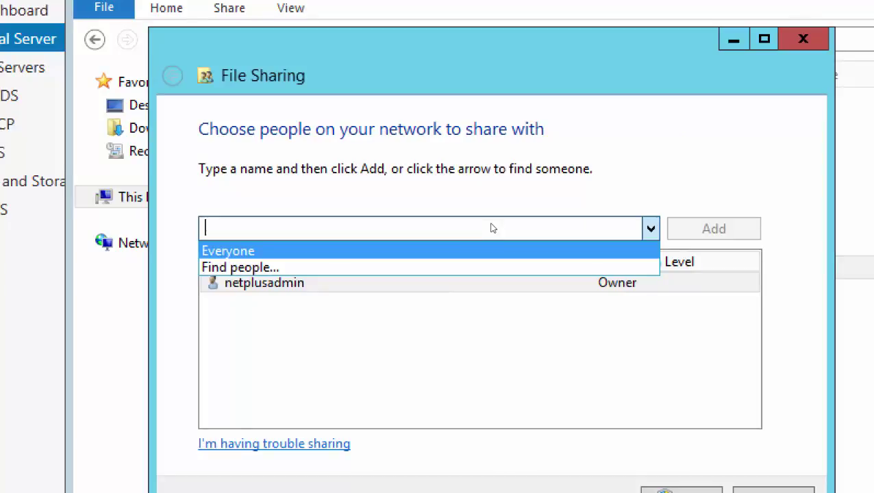
key("Return")
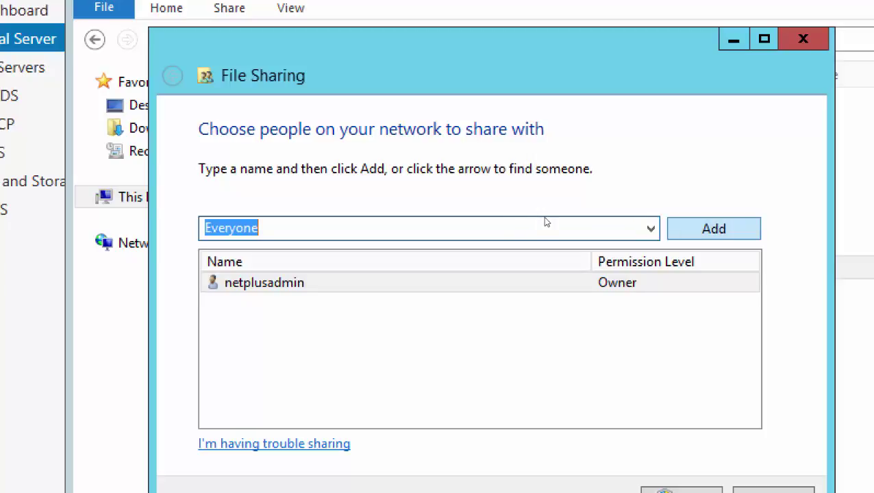
key("Return")
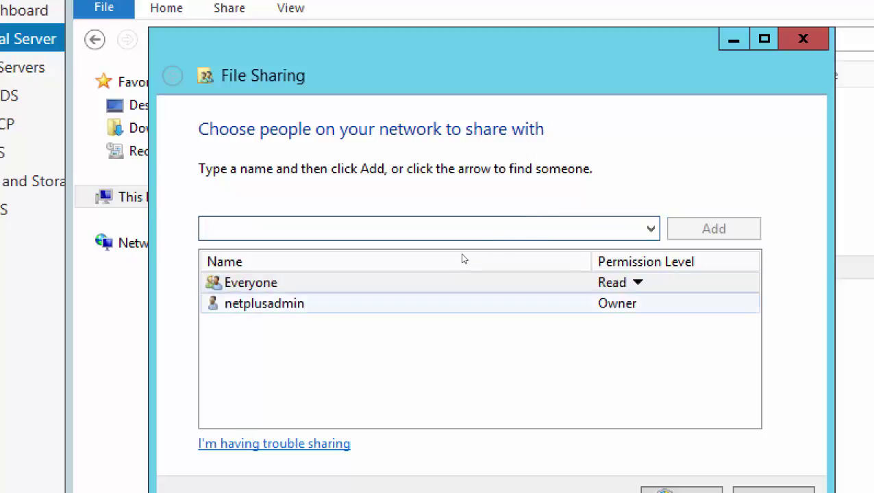
- Give Everyone Read/Write permission and confirm sharing the folder
key("Tab")
key("space")
key("Down")
key("Return")
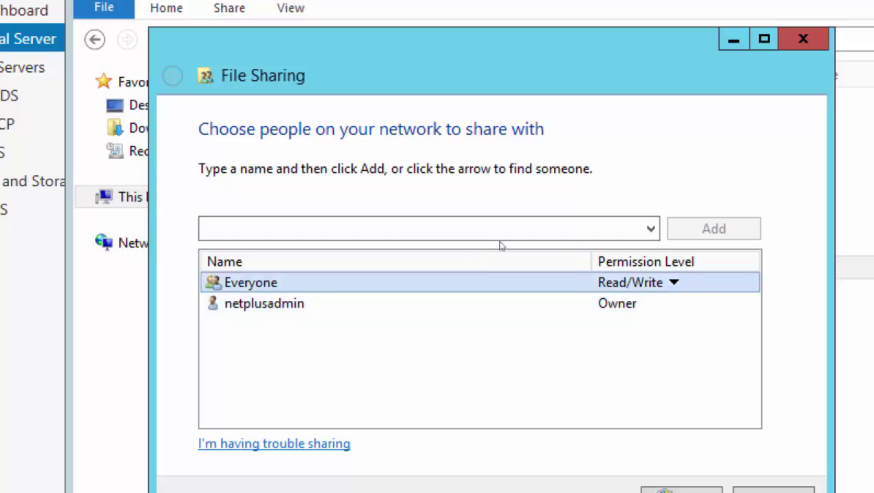
key("shift+F10")
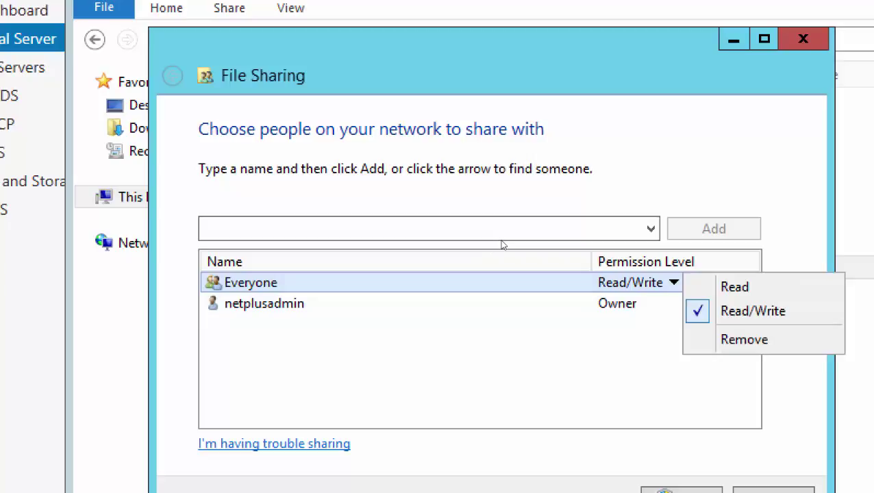
key("Down")
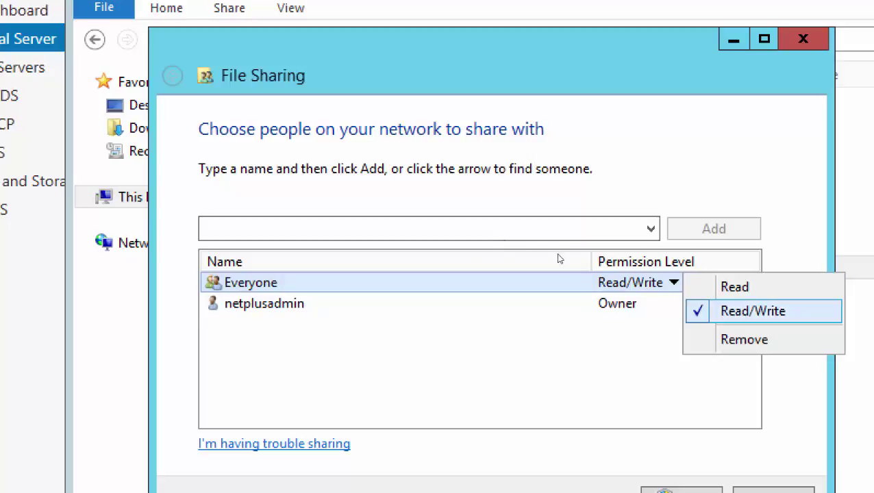
key("Return")
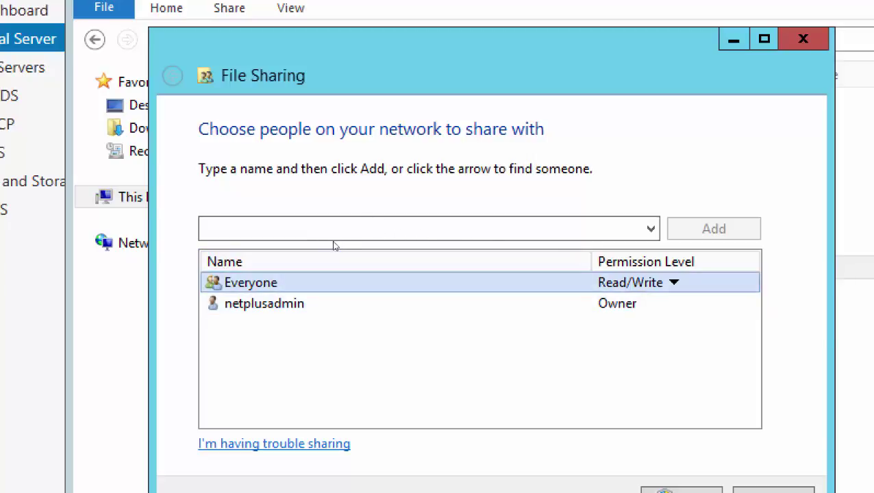
key("shift+F10")
key("Down")
key("Escape")
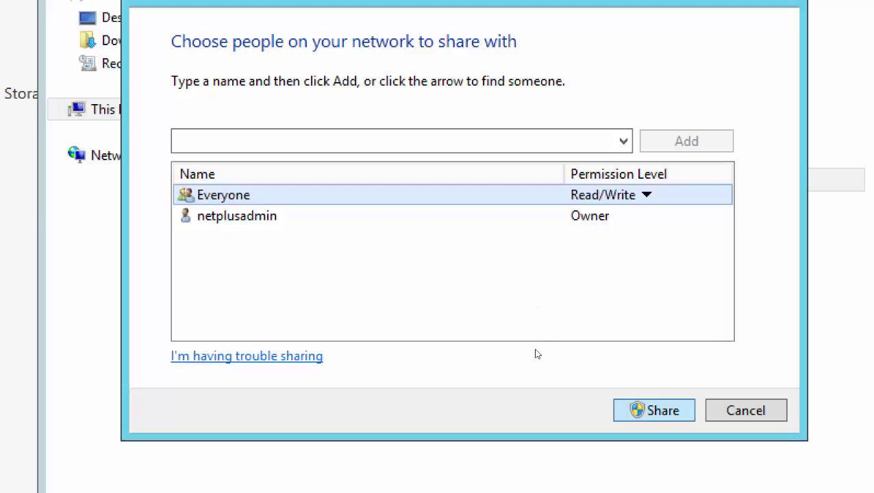
key("Return")
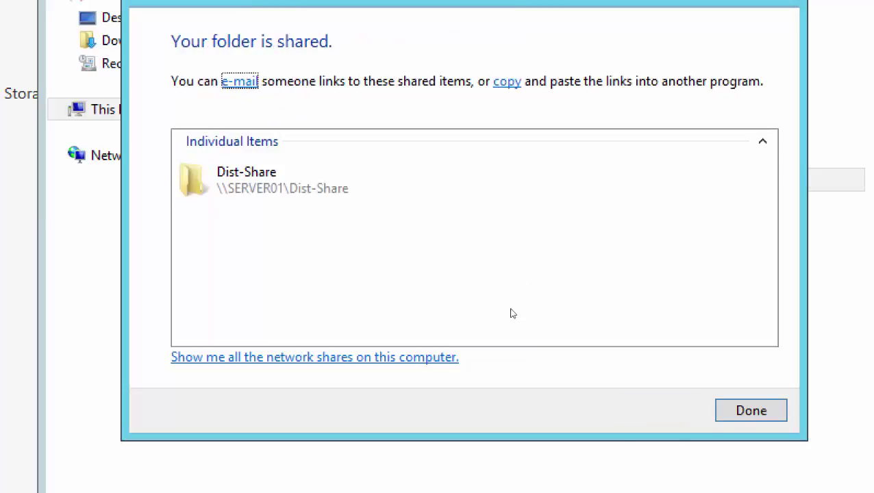
- Check that \\SERVER01\Dist-Share is listed as shared and close the sharing window
left_click(336, 245)
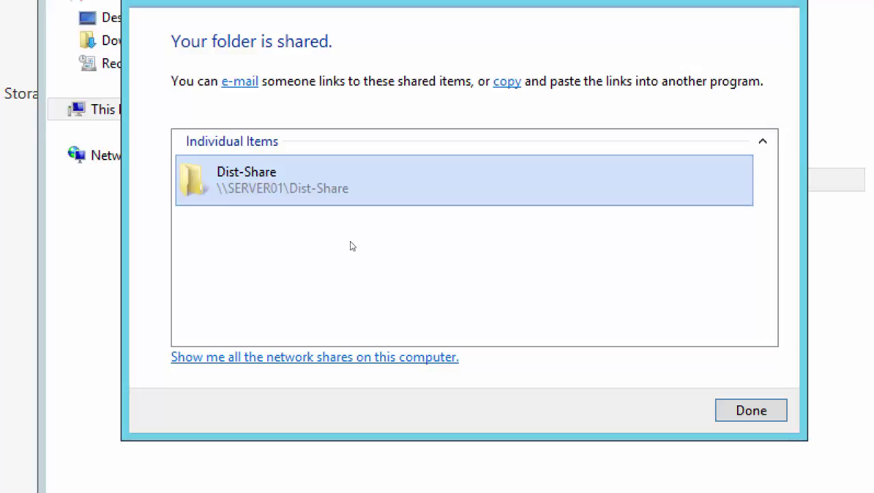
key("Return")
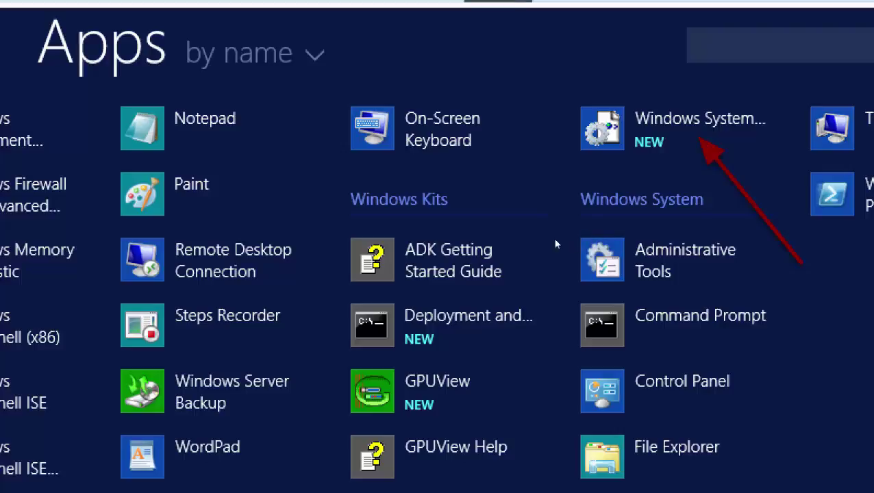
- Advance Clarify to the System Image Manager step marking Create Distribution Share
key("Down")
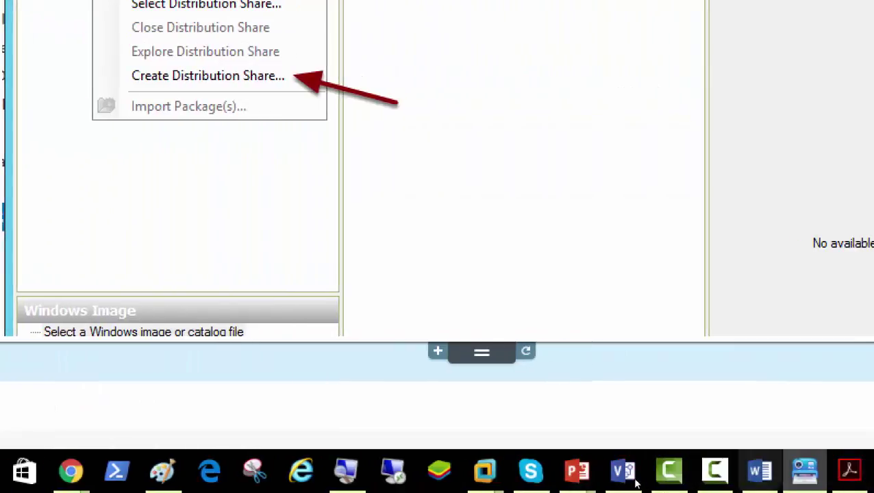
- Bring Server01 forward and launch Windows System Image Manager from the Start screen's Apps list
mouse_move(510, 470)
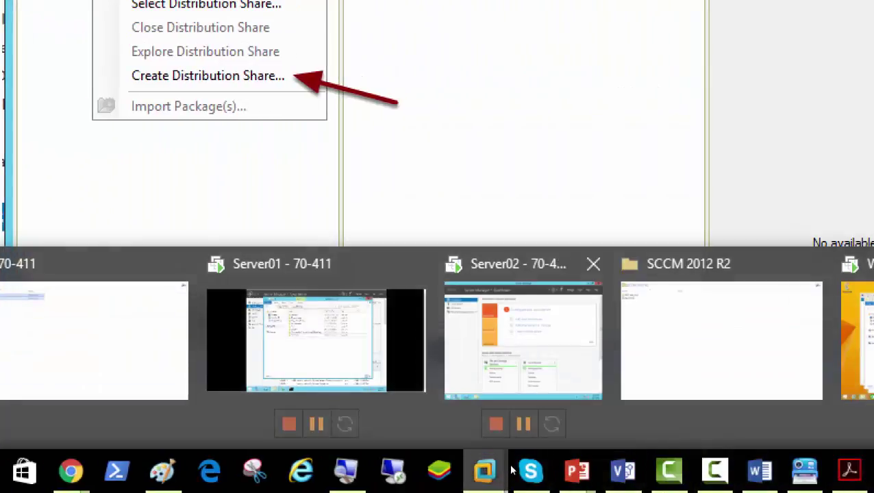
left_click(411, 403)
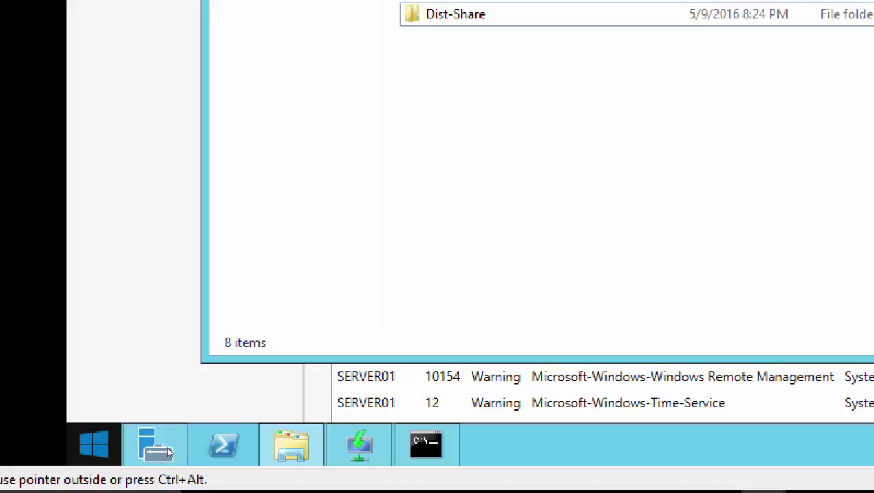
key("super")
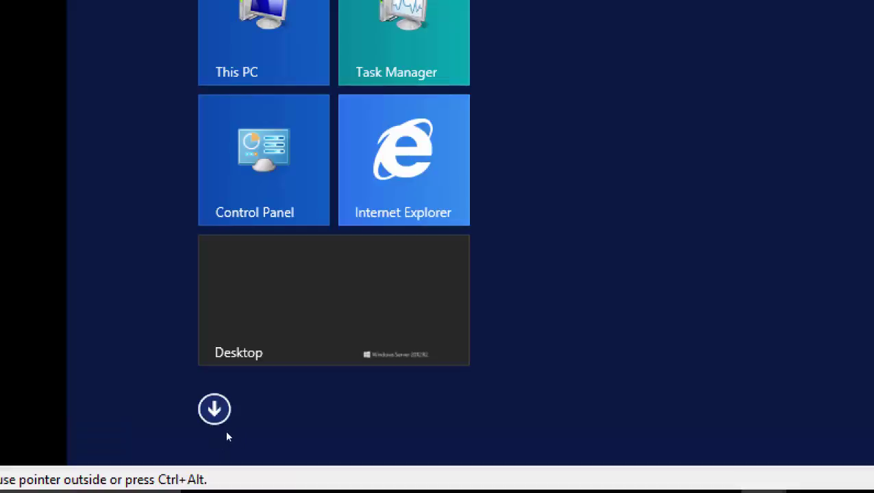
left_click(228, 436)
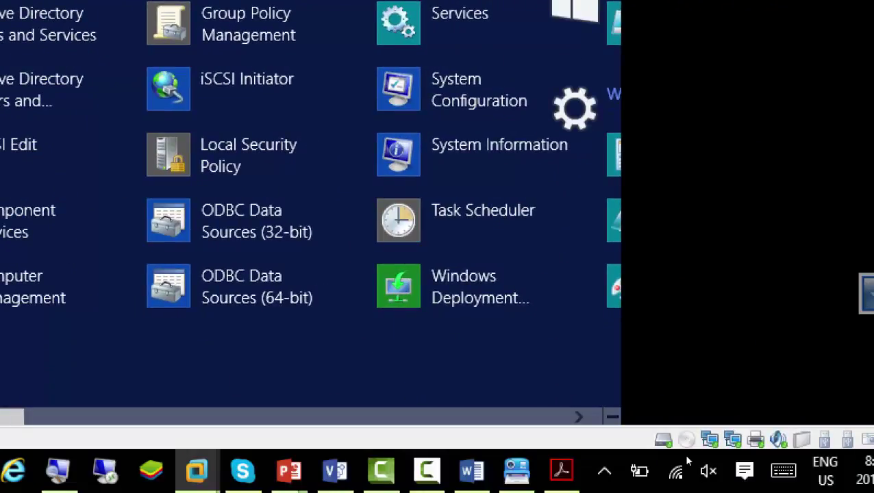
scroll(693, 452, "down", 6)
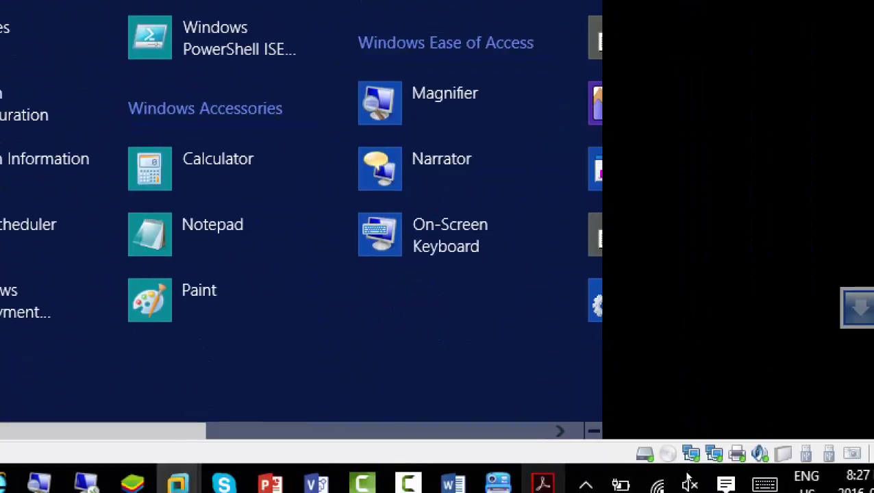
scroll(302, 226, "down", 5)
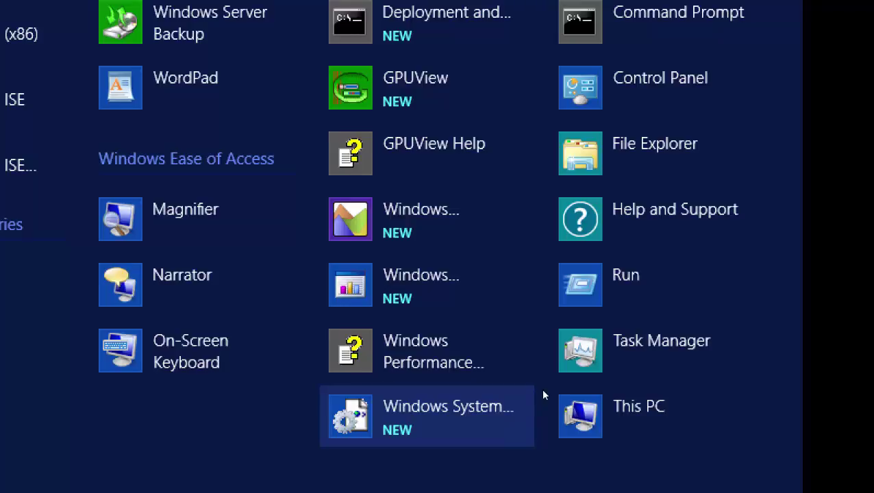
left_click(543, 396)
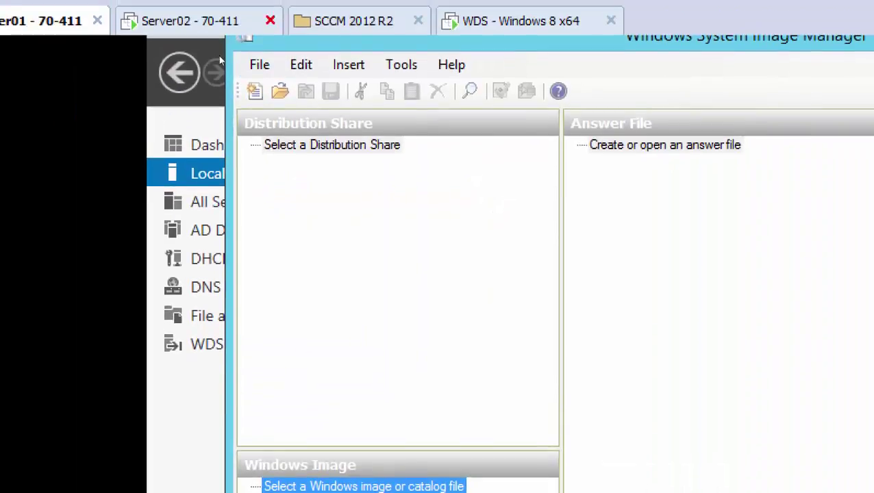
- Look over WSIM's File menu, then highlight Create Distribution Share in the share pane's menu
key("alt")
key("f")
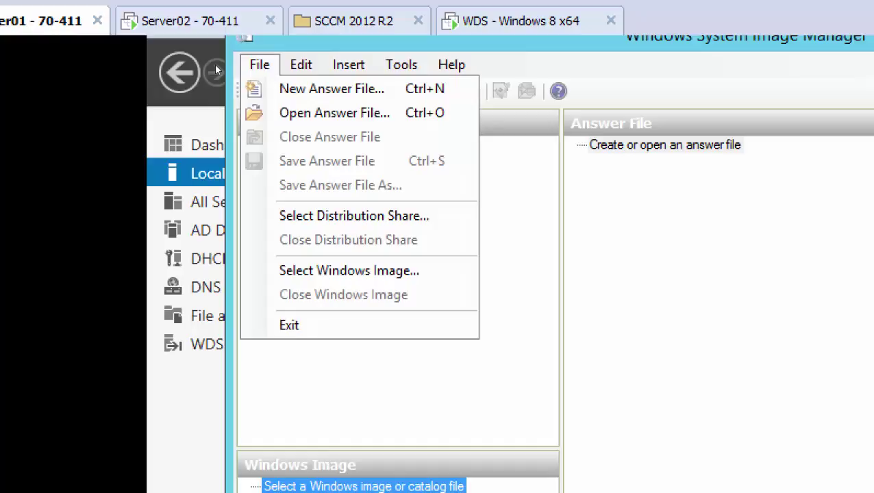
key("Down")
key("Down")
key("Down")
key("Down")
key("Down")
key("Down")
key("Down")
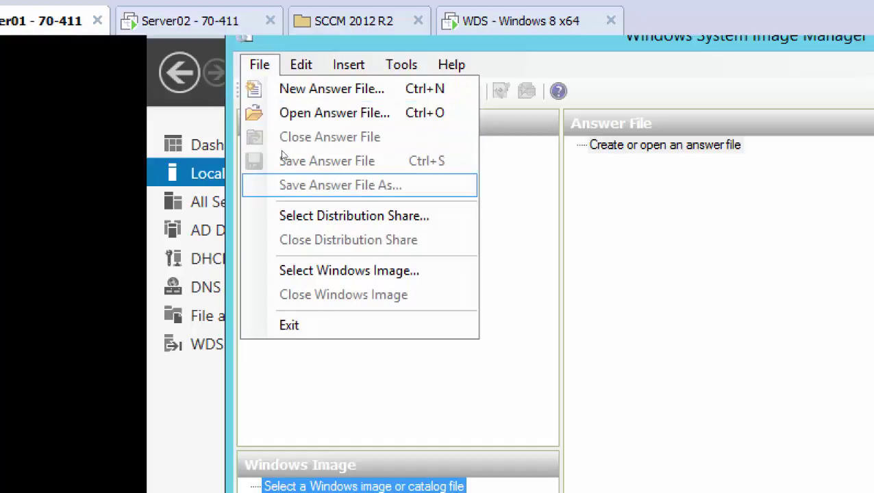
key("Escape")
key("Escape")
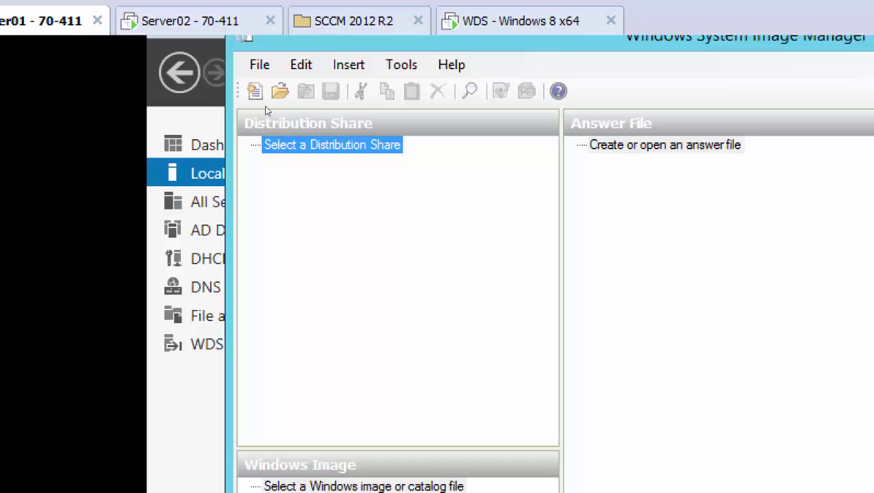
key("shift+F10")
key("Up")
key("Up")
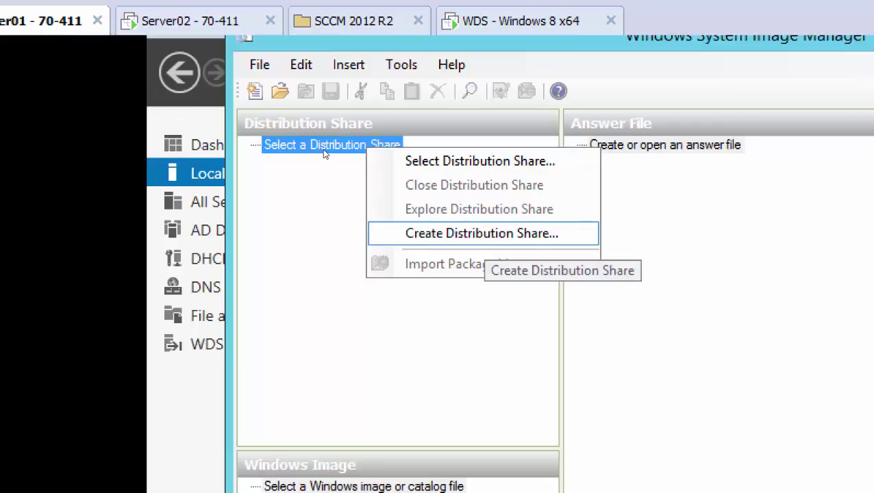
- Create the distribution share by selecting the Dist-Share folder on Local Disk (C:)
key("Return")
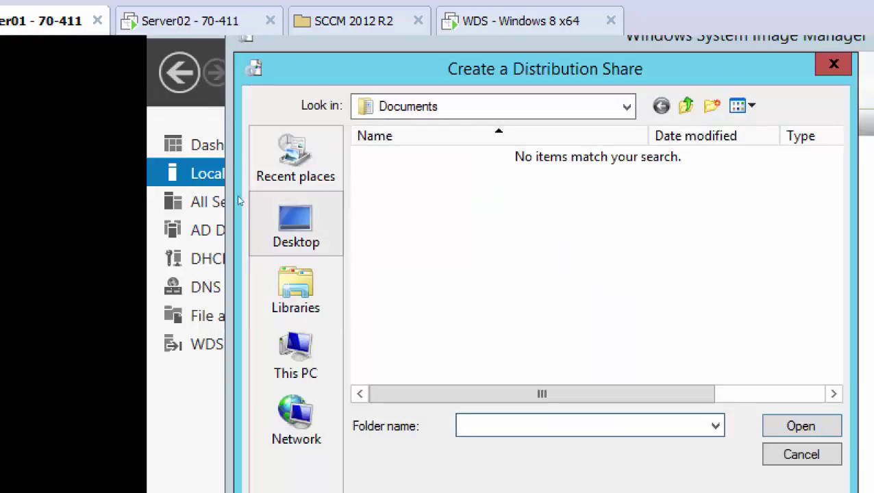
left_click(296, 356)
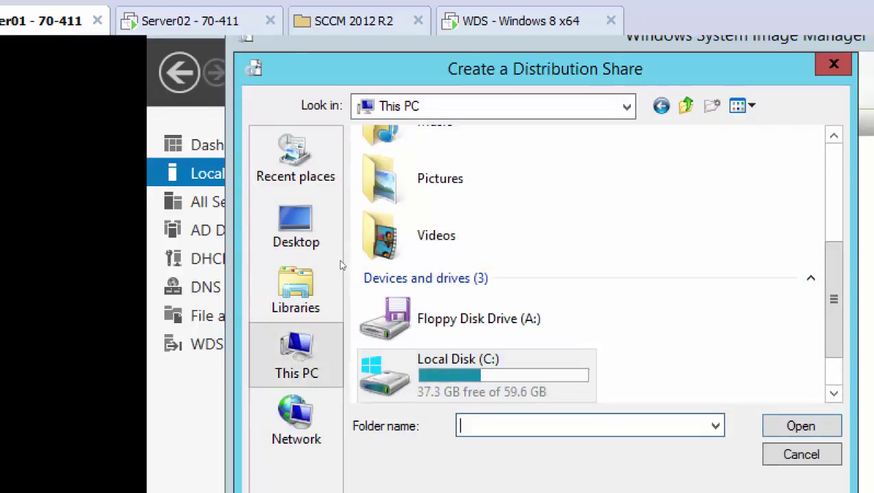
key("Return")
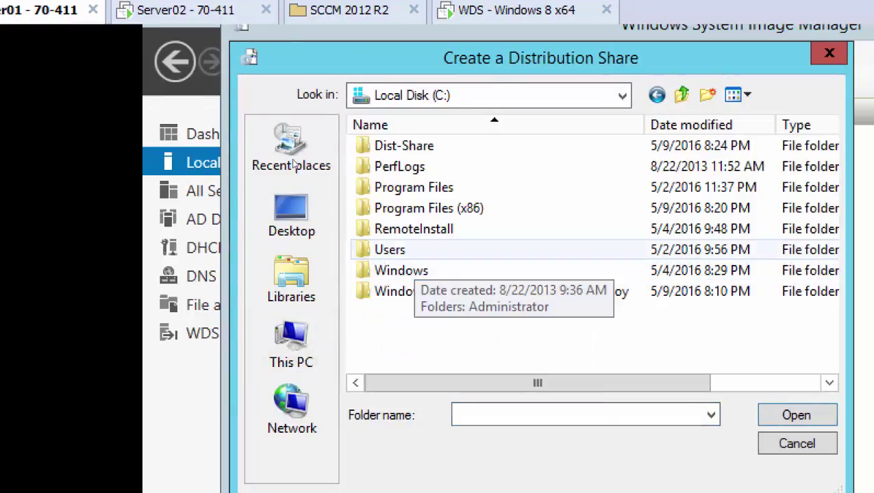
key("Up")
key("Up")
key("Up")
key("Up")
key("Up")
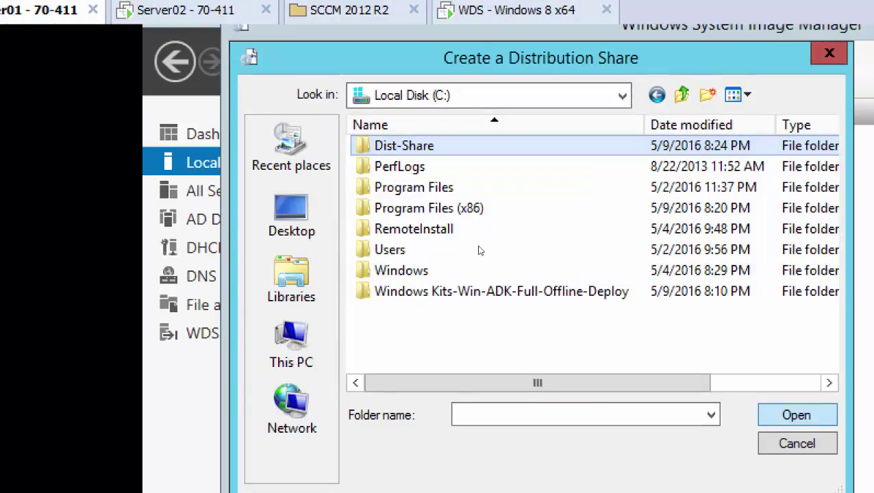
key("Return")
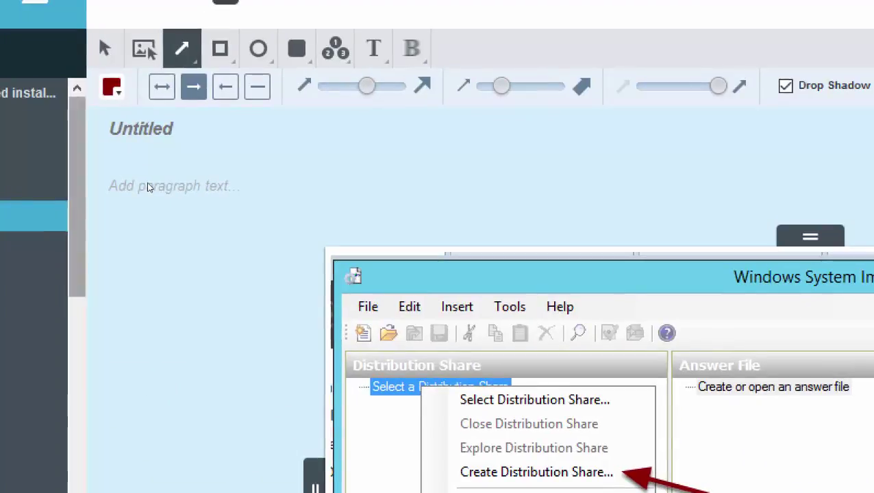
- Step Clarify through the C:\Dist-Share, Virtual Machine Settings and Browse for ISO Image screenshots
key("Down")
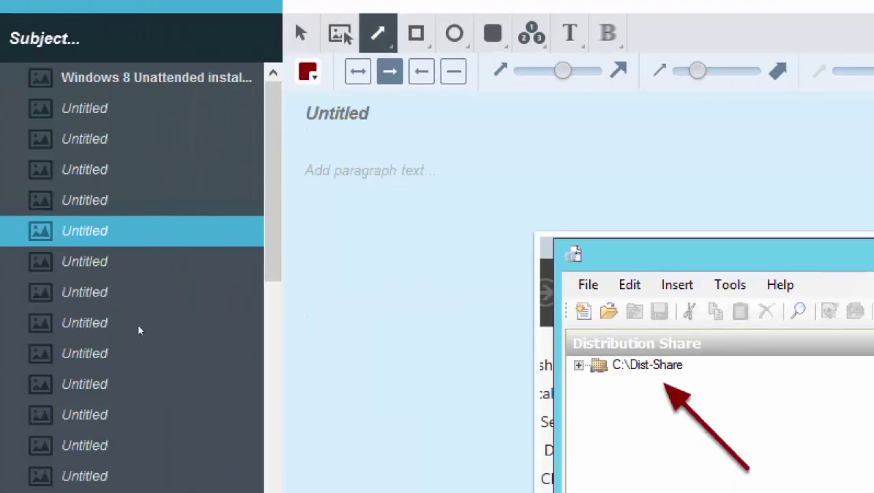
key("Down")
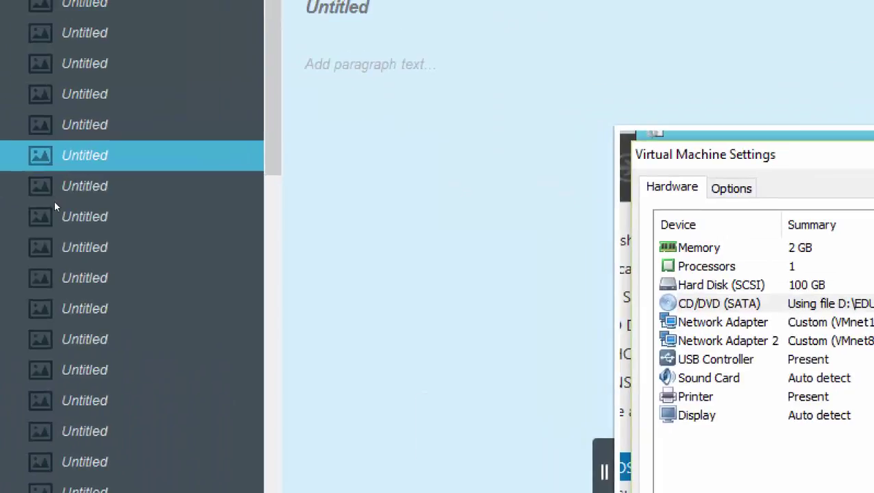
key("Down")
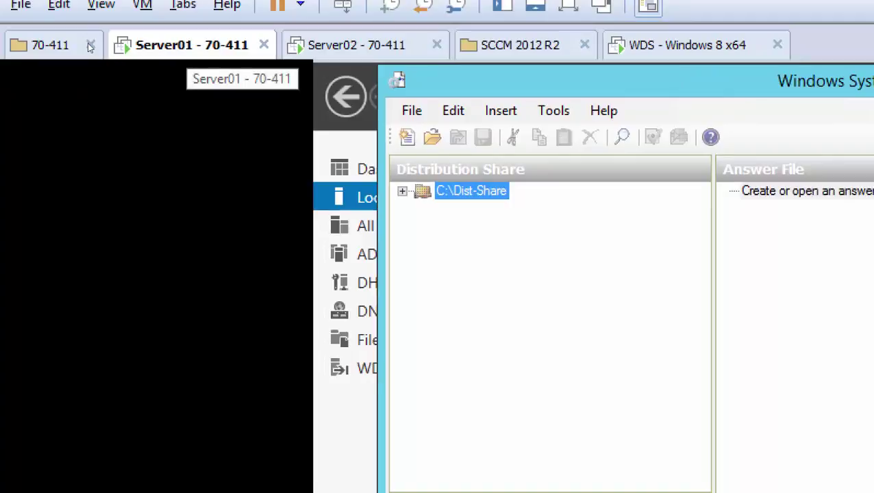
- Load the 9600.17050 Windows 8.1 Enterprise ISO from D:\EDU\Central_SOFT\iso into Server01's CD/DVD (SATA) drive
right_click(120, 61)
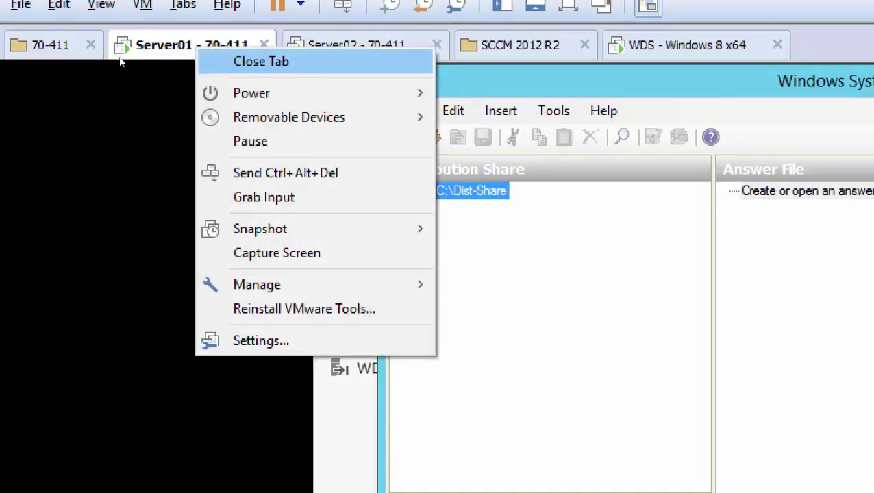
key("Down")
key("Down")
key("Down")
key("Down")
key("Down")
key("Down")
key("Down")
key("Down")
key("Down")
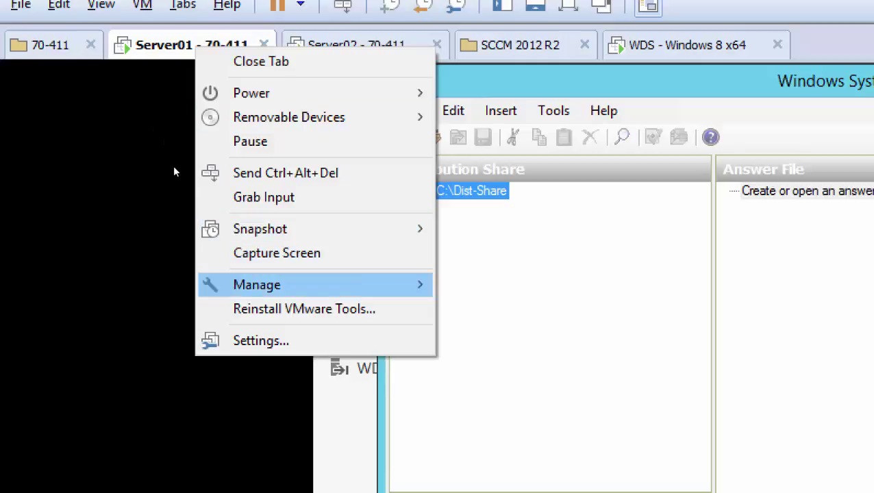
key("Down")
key("Down")
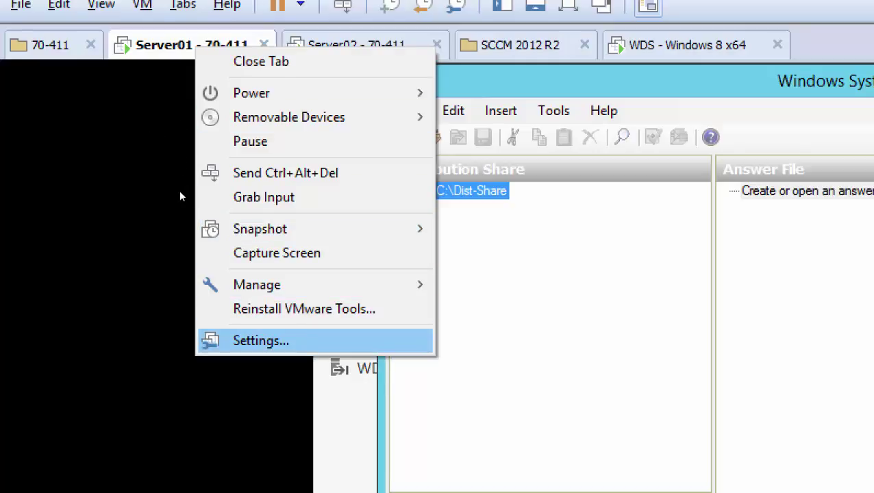
key("Return")
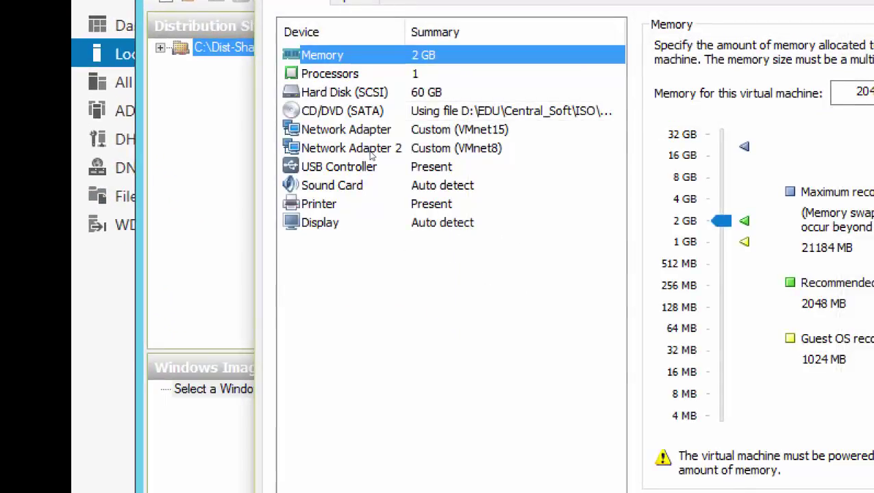
key("Down")
key("Down")
key("Down")
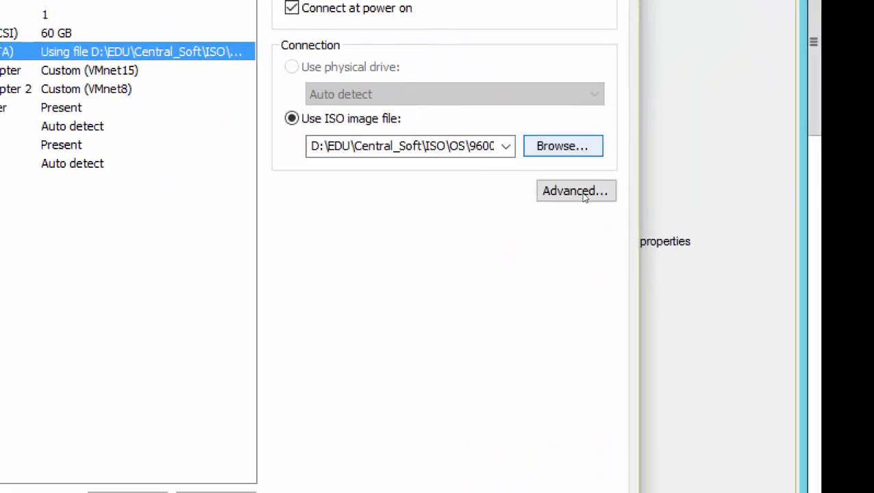
key("Return")
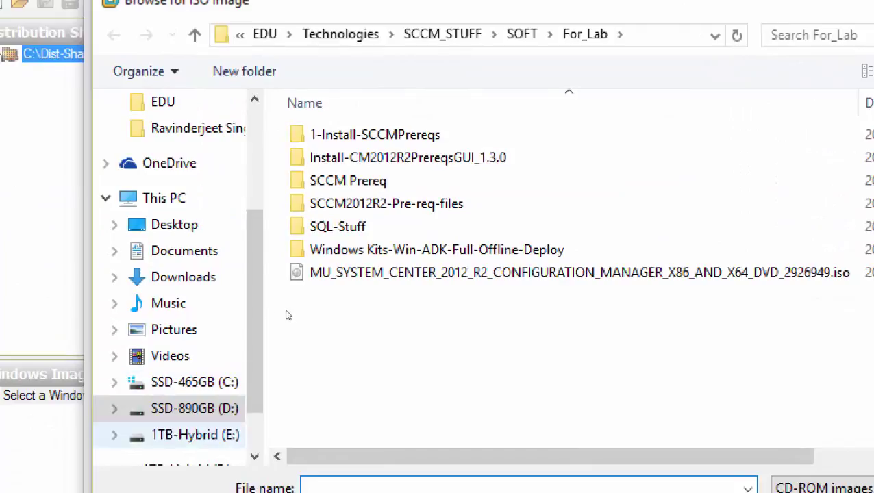
left_click(19, 342)
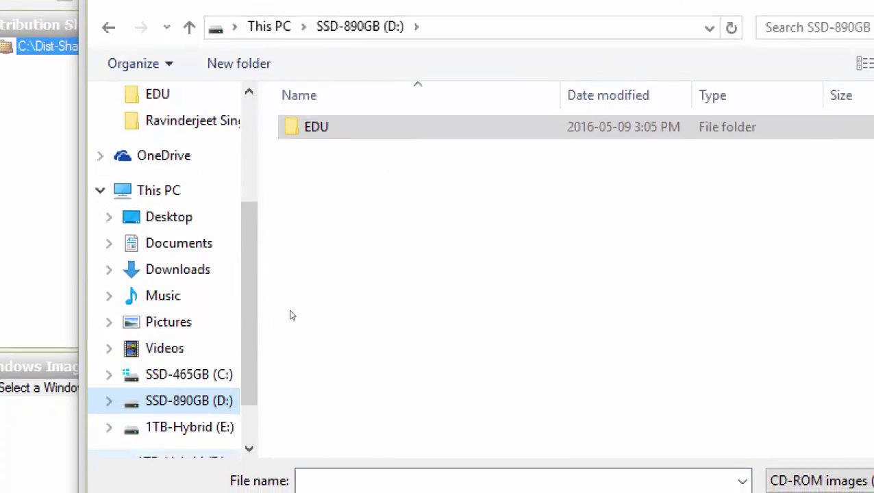
double_click(353, 129)
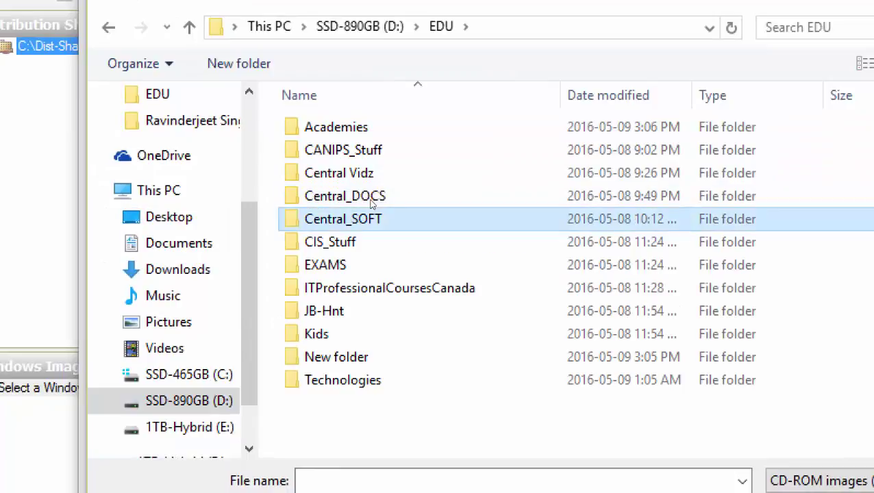
double_click(372, 209)
double_click(376, 163)
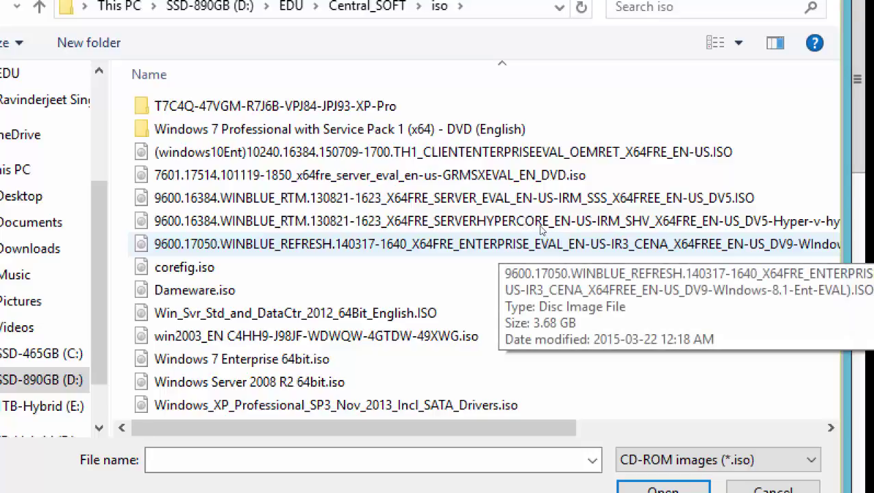
double_click(515, 240)
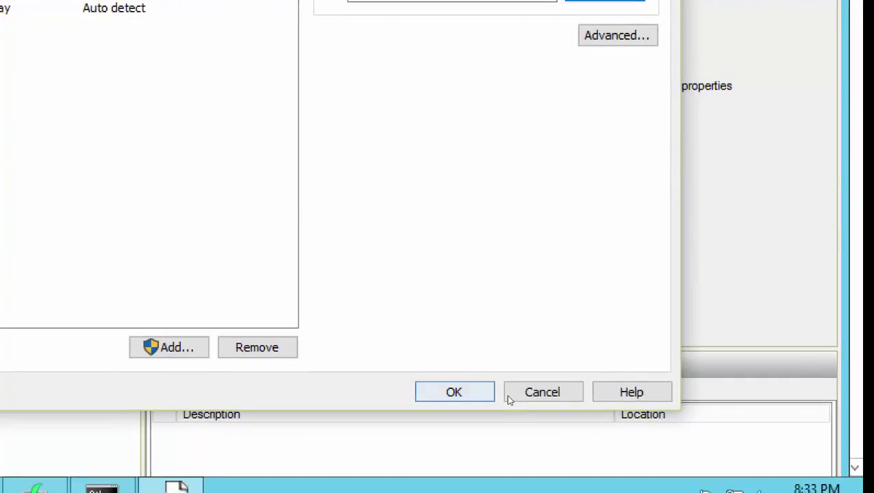
- Apply the new DVD image and bring up the menu for 'Select a Windows image or catalog file'
left_click(453, 391)
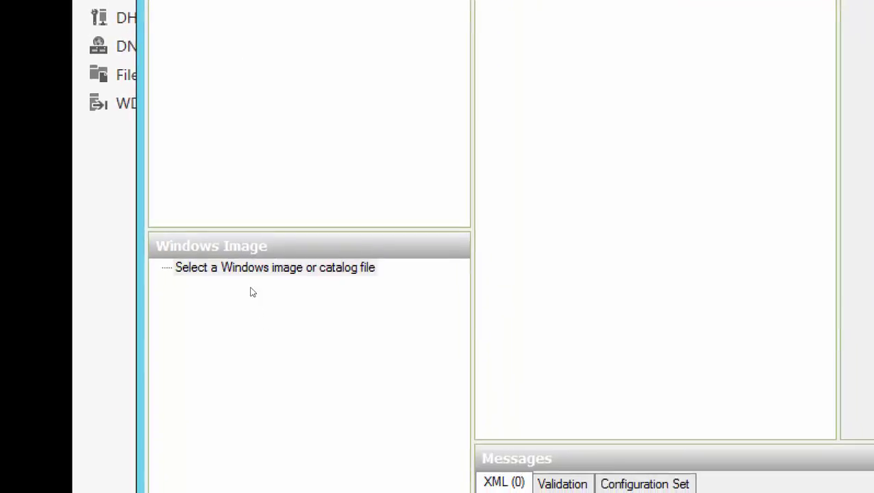
right_click(251, 290)
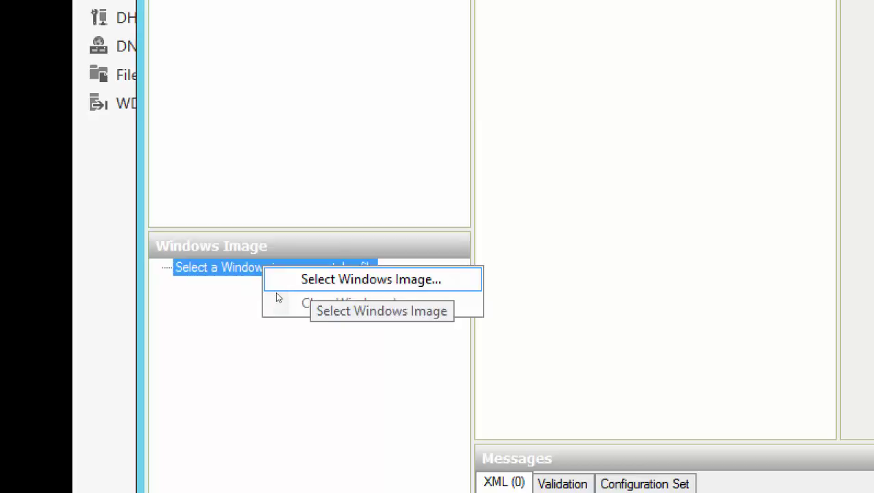
left_click(221, 303)
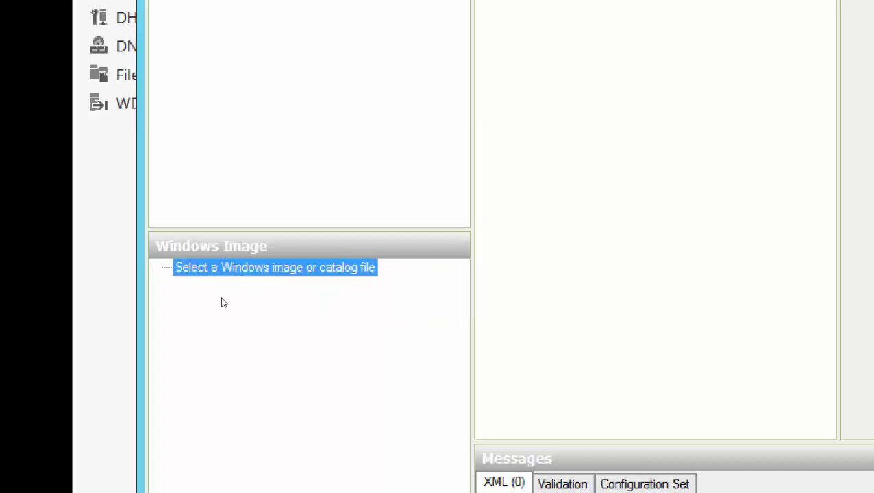
right_click(280, 292)
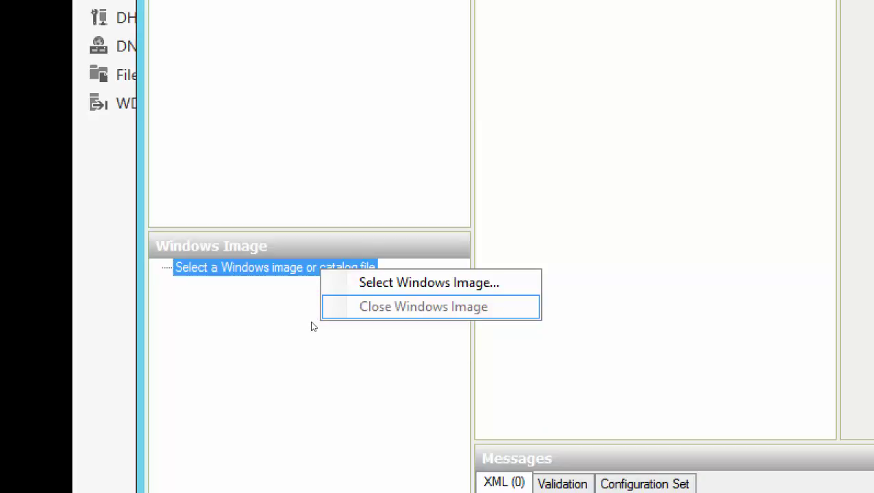
key("Up")
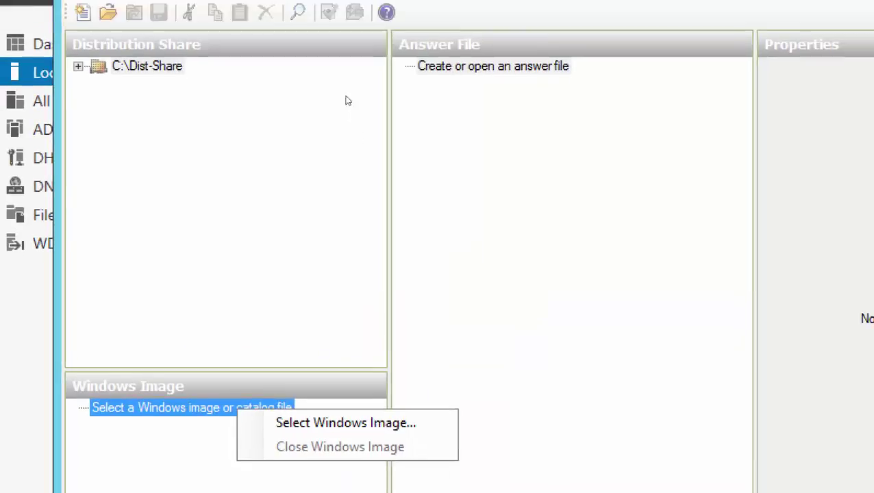
key("Down")
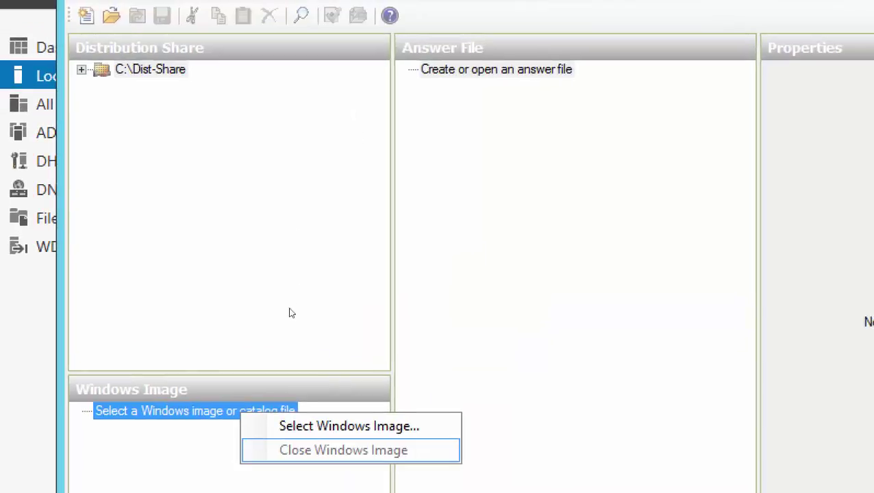
key("Up")
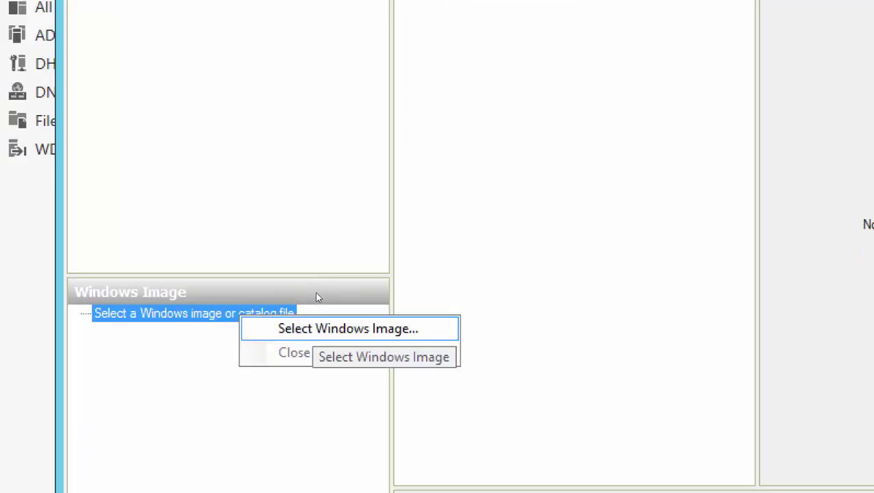
- In Select a Windows Image, try opening DVD Drive (D:) and cancel the Insert disk prompt
key("Return")
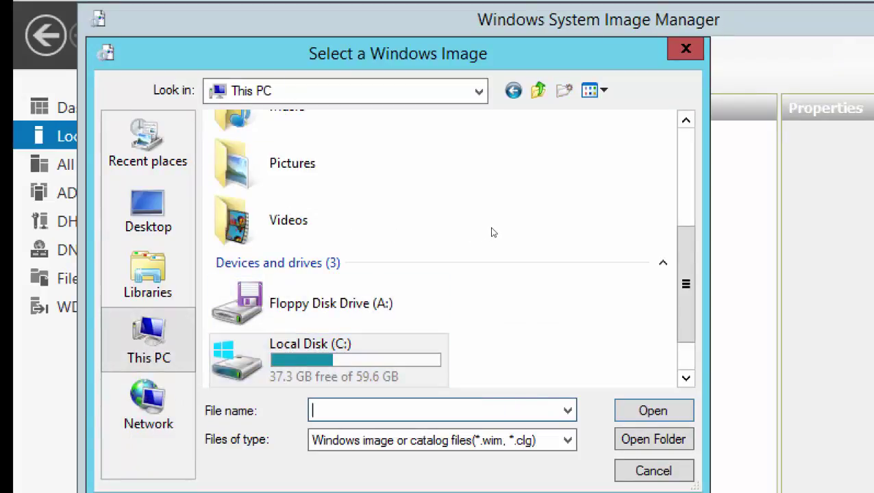
scroll(299, 236, "down", 1)
key("shift+F10")
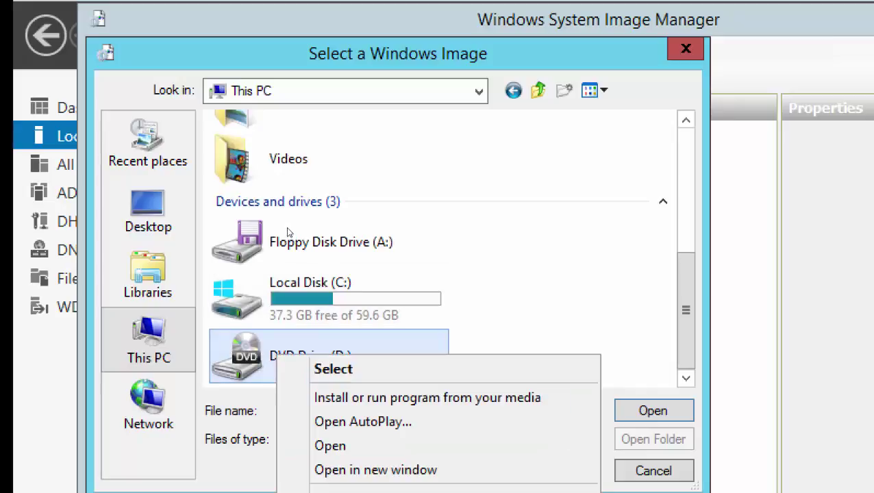
key("Down")
key("Down")
key("Down")
key("Down")
key("Up")
key("Return")
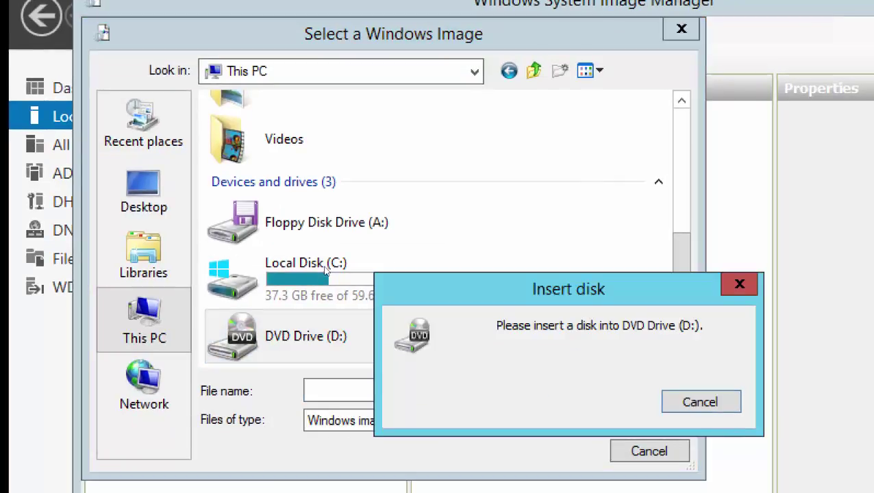
key("Escape")
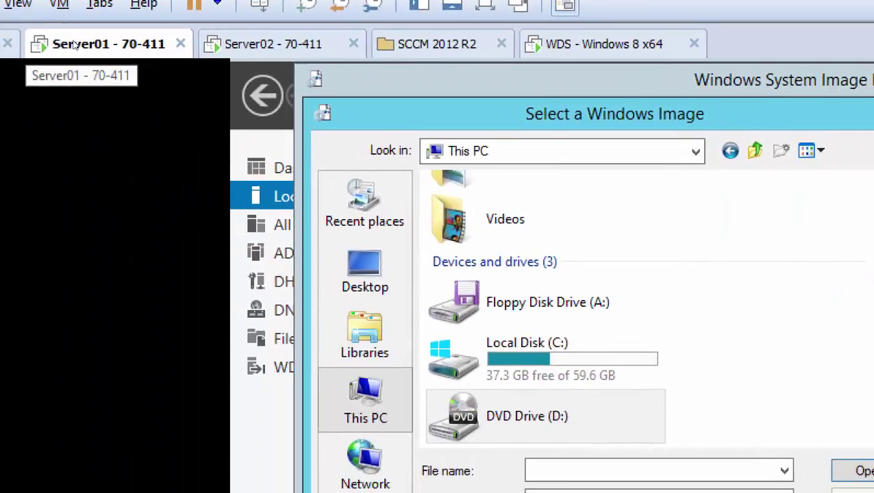
- Tick Connected for Server01's CD/DVD (SATA) drive in the virtual machine settings
right_click(74, 44)
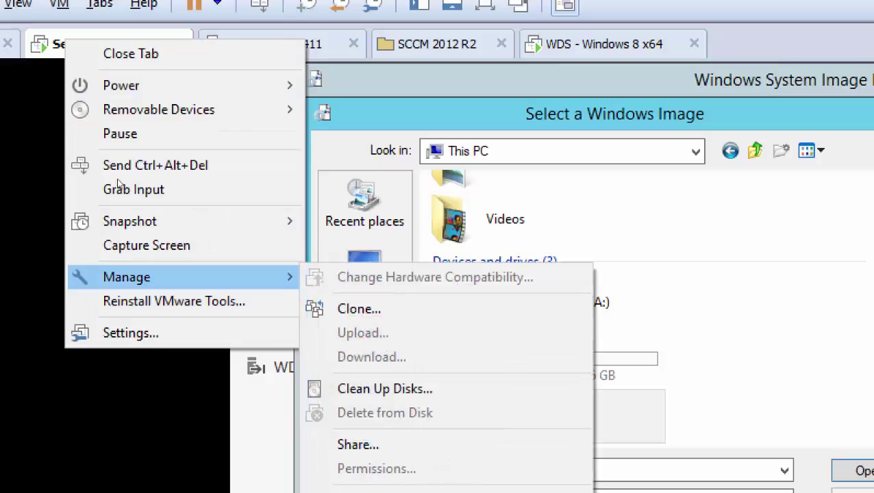
key("Down")
key("Down")
key("Return")
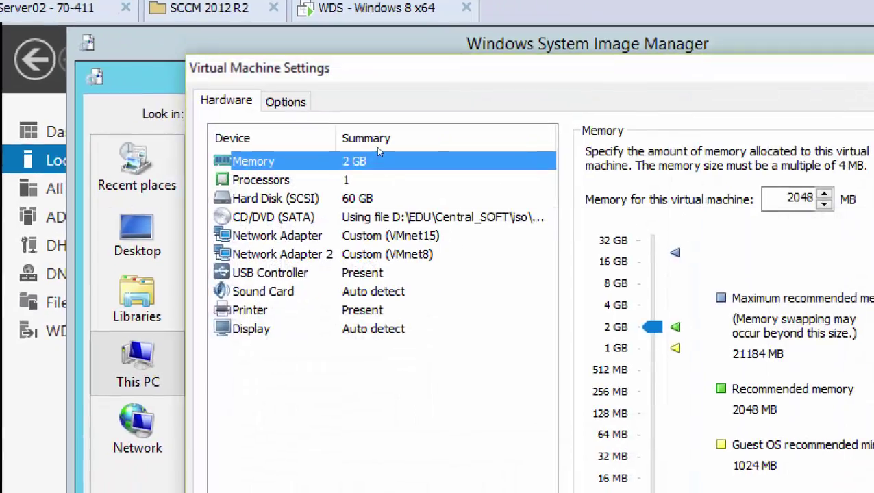
left_click(381, 215)
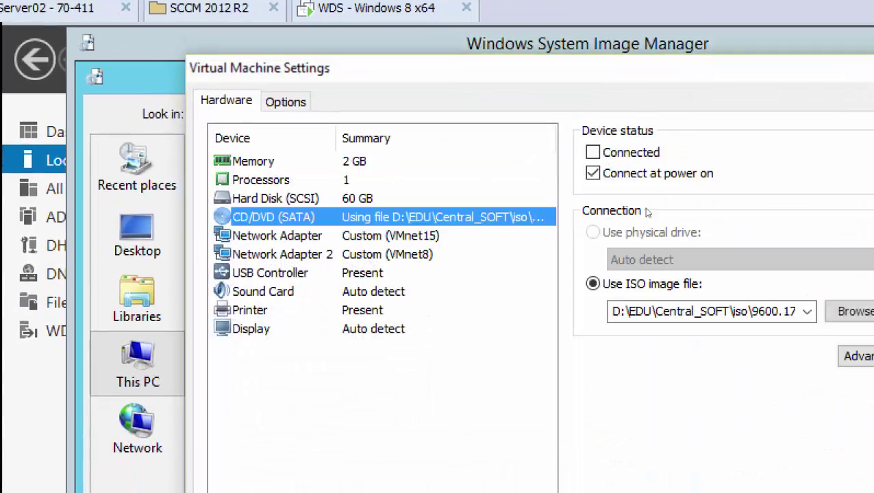
left_click(472, 210)
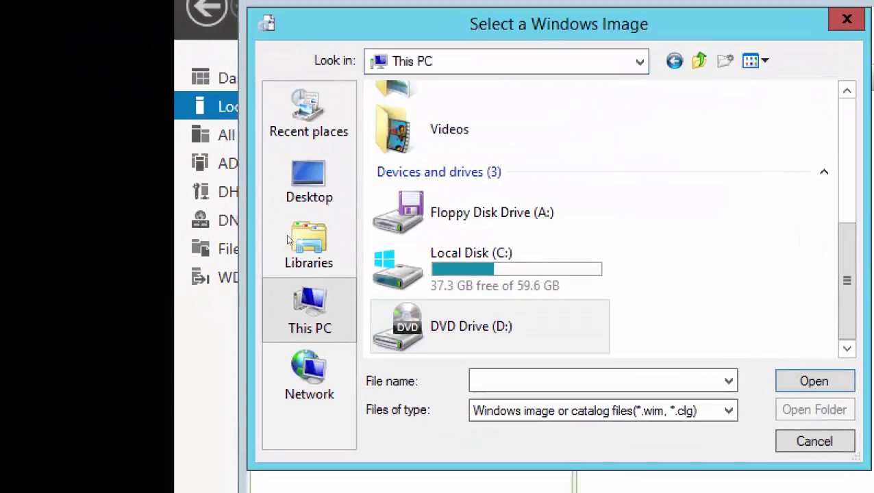
scroll(276, 141, "up", 5)
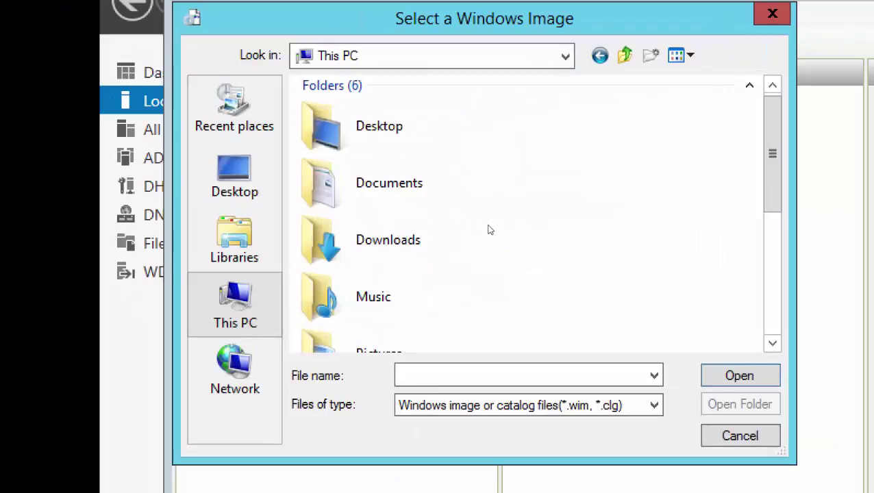
- Open DVD Drive (D:) and its sources folder in the image picker, highlighting install.wim
scroll(568, 237, "down", 3)
right_click(344, 327)
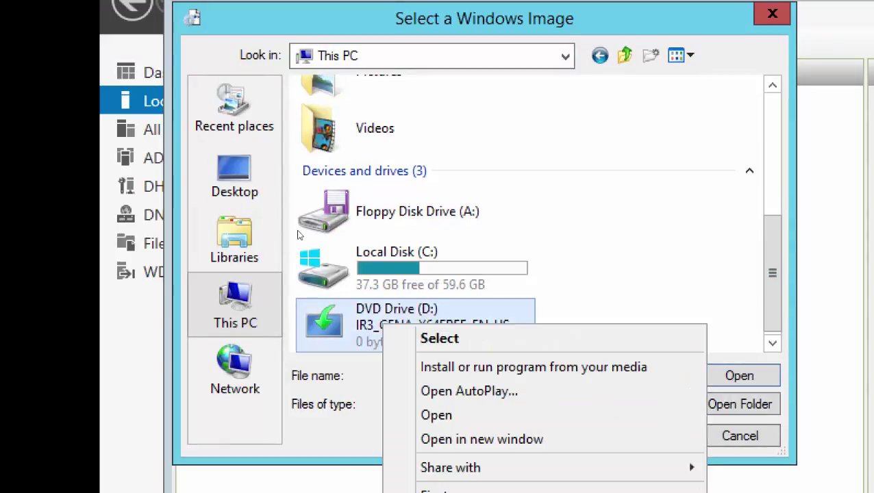
key("Up")
key("Up")
key("Up")
key("Up")
key("Up")
key("Up")
key("Up")
key("Up")
key("Up")
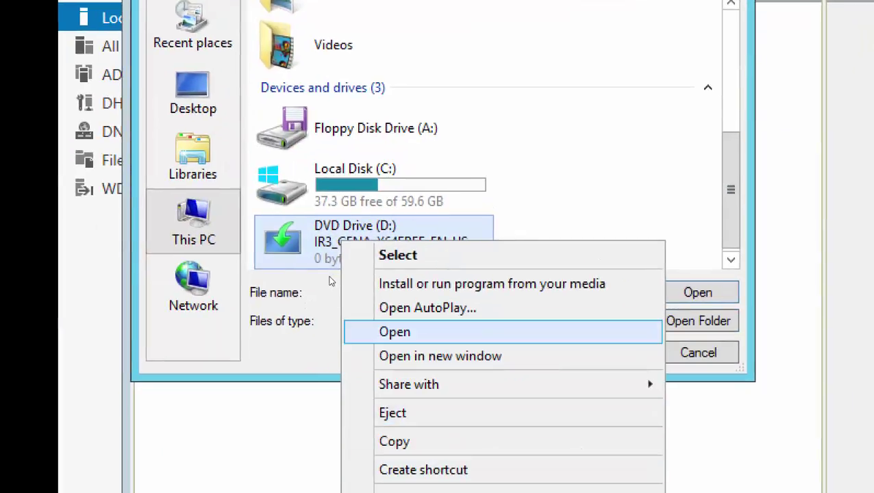
key("Return")
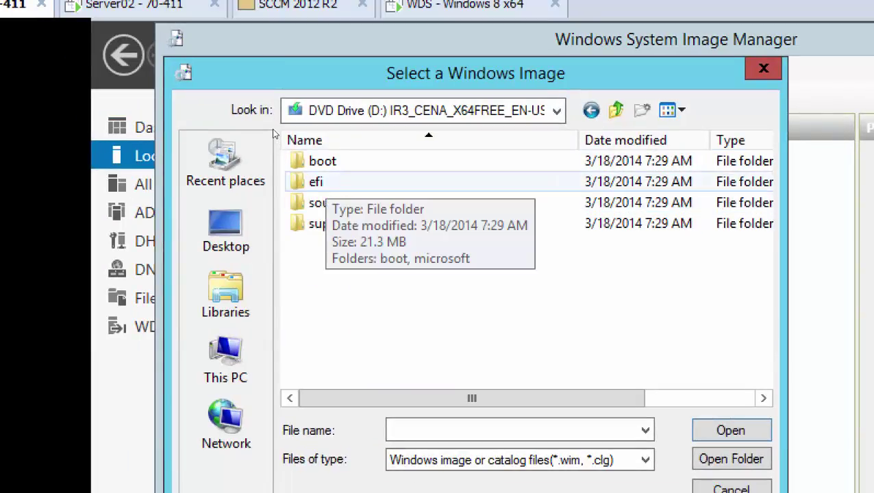
key("Down")
key("Return")
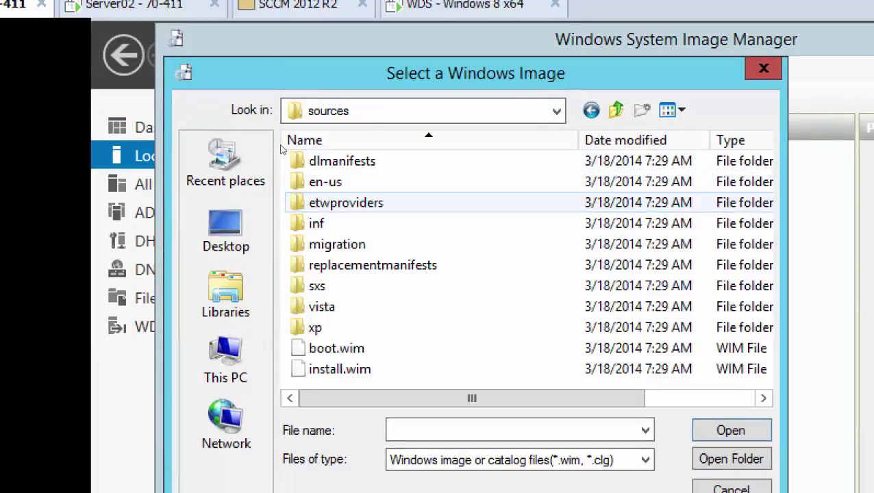
key("Down")
key("Down")
key("Down")
key("Down")
key("Down")
key("Down")
key("Down")
key("Down")
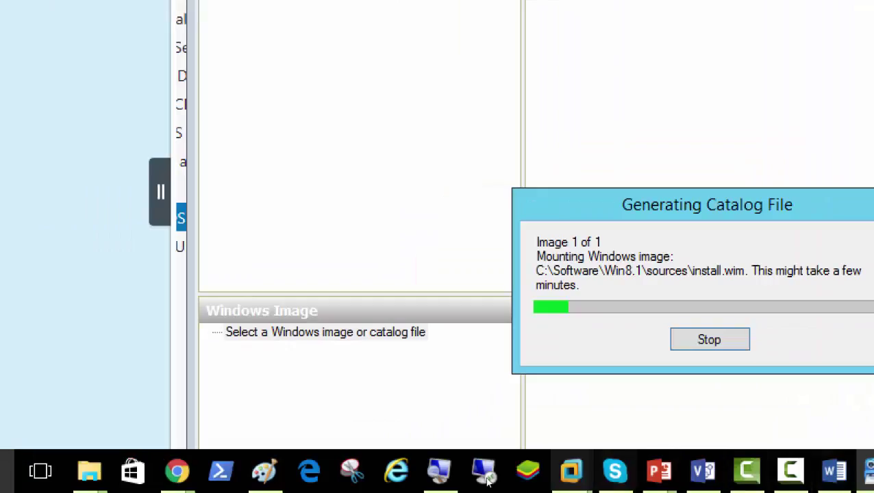
- Open install.wim by entering 'install' as the file name
mouse_move(571, 471)
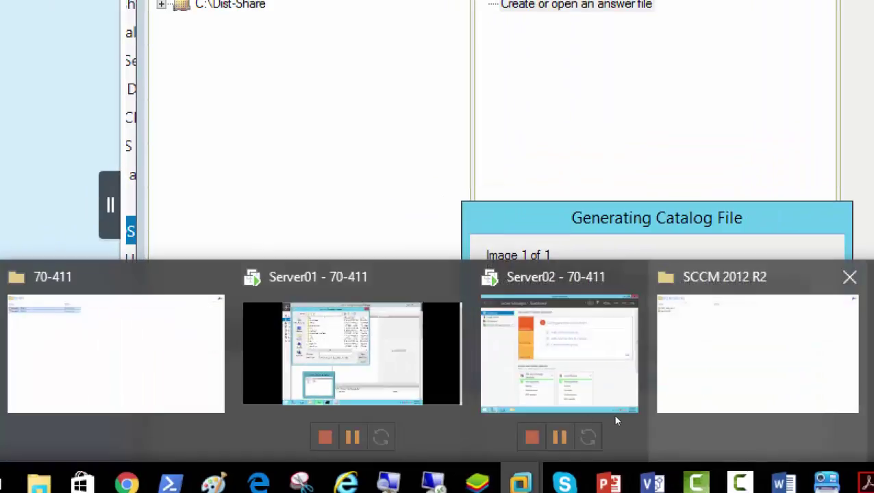
left_click(396, 423)
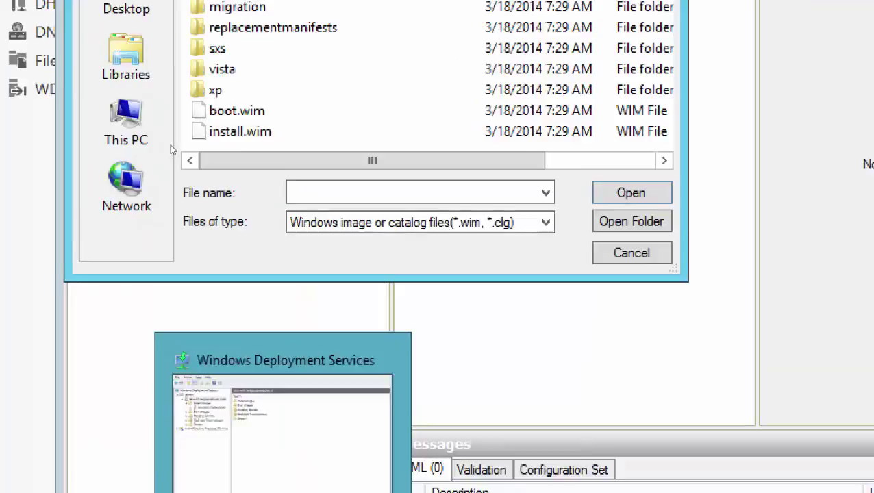
type("install")
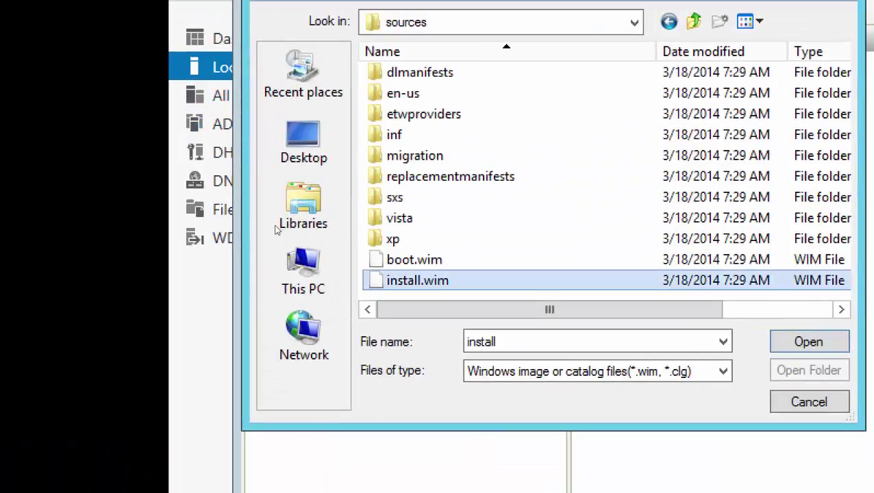
key("Return")
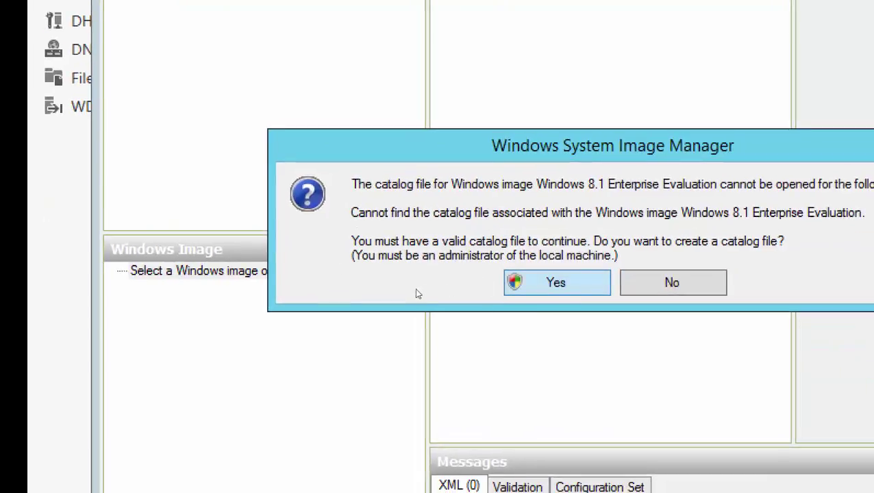
- Agree to create the catalog file, then dismiss the read/write access error for D:\sources\install.wim
key("Return")
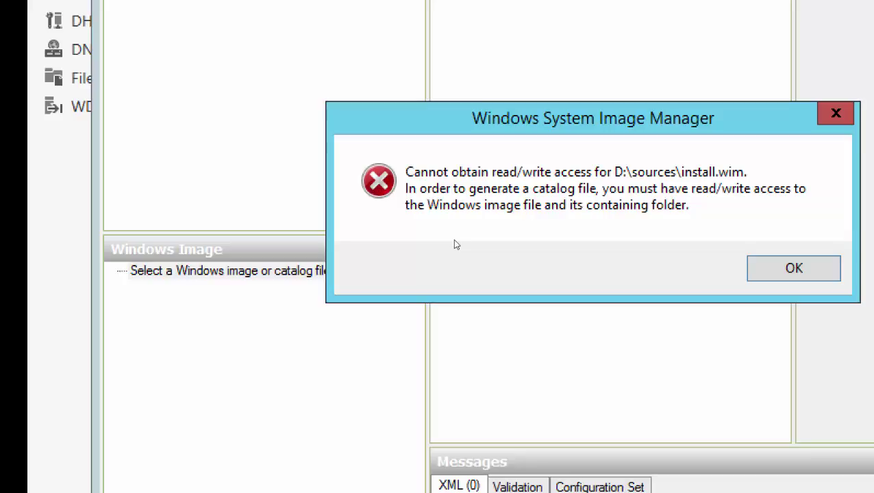
key("Return")
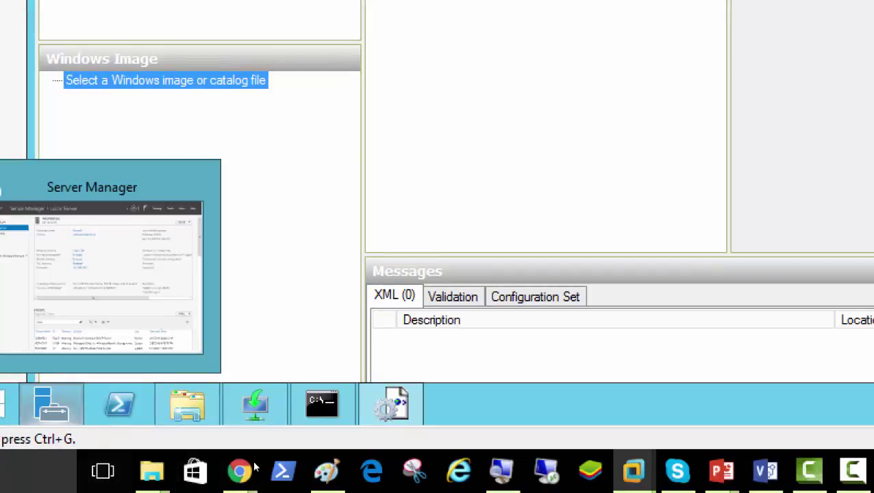
- Create a folder named Software on Local Disk (C:) and open it
left_click(188, 404)
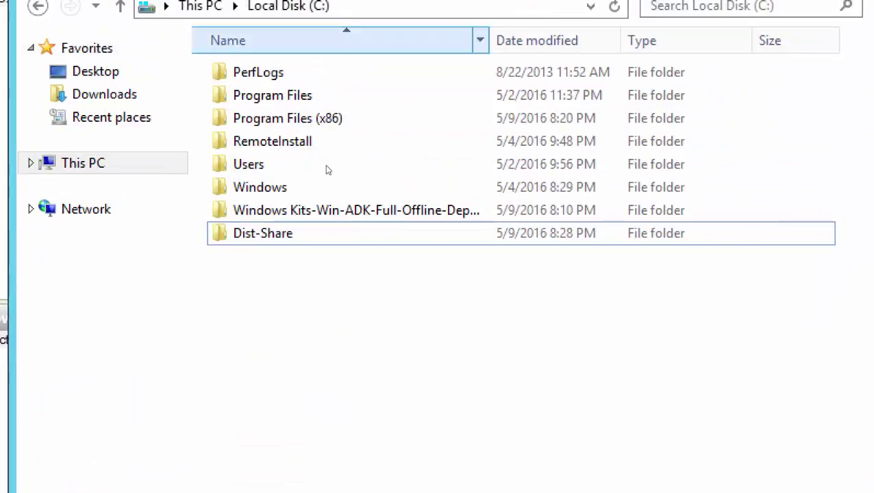
right_click(345, 251)
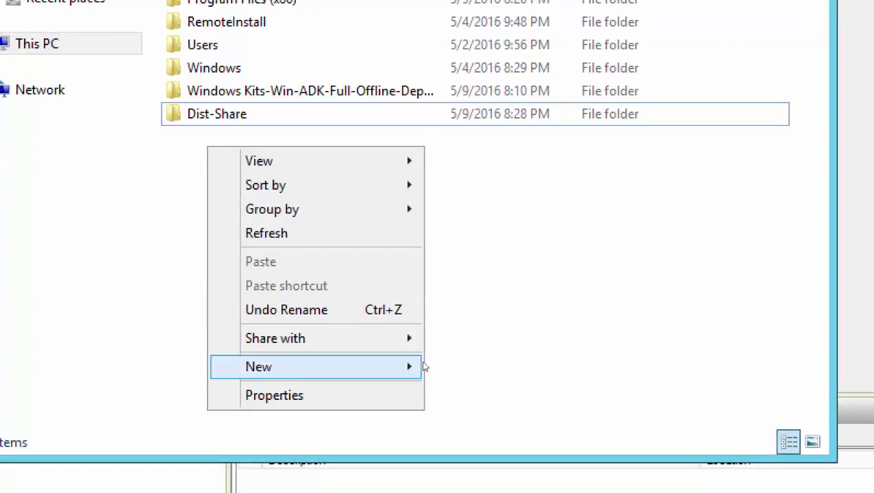
mouse_move(424, 367)
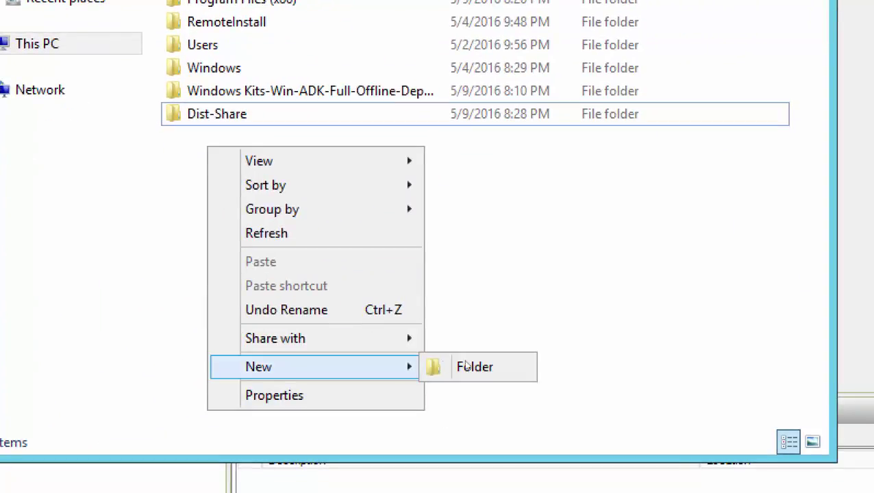
left_click(471, 366)
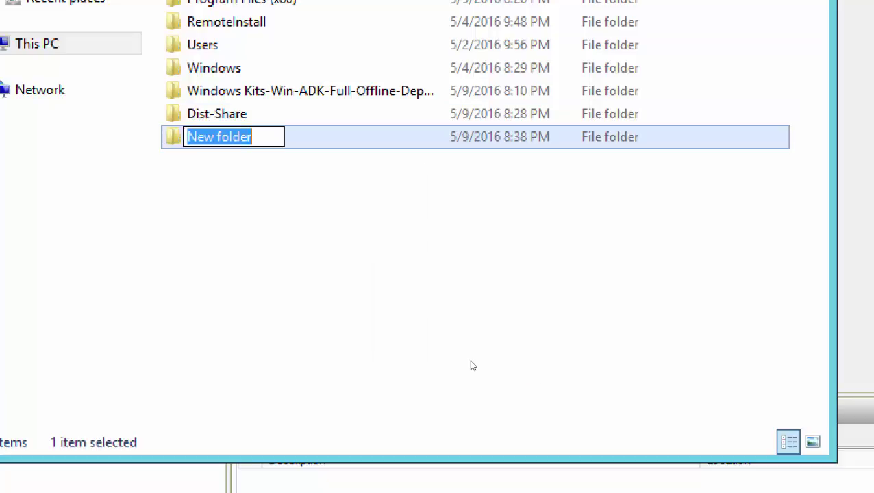
type("Software")
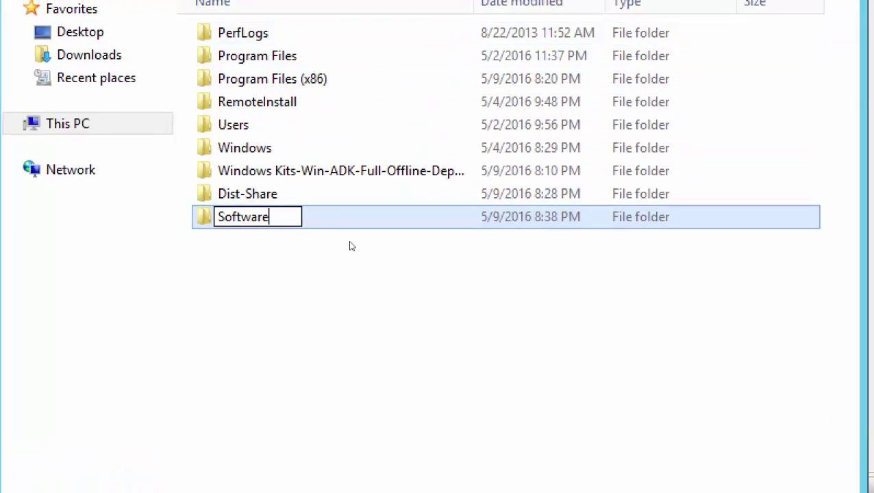
left_click(334, 273)
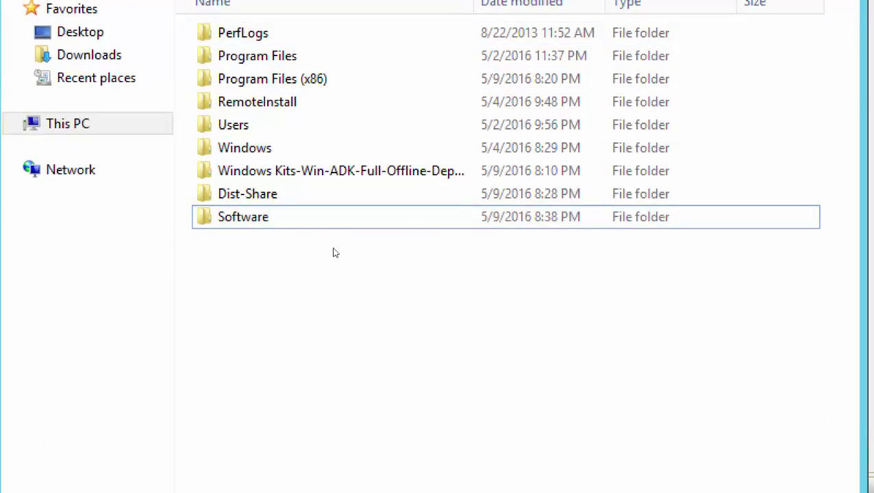
double_click(335, 253)
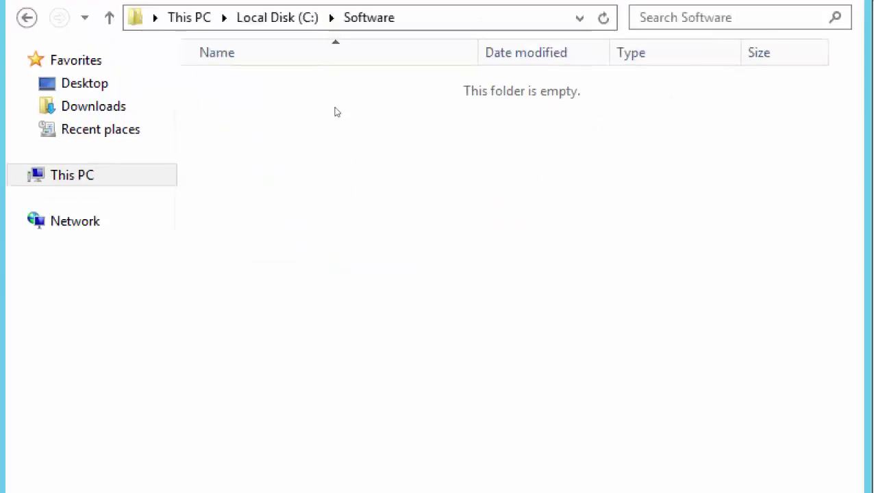
- Create a Windows8 subfolder inside C:\Software and open it
right_click(320, 84)
mouse_move(280, 307)
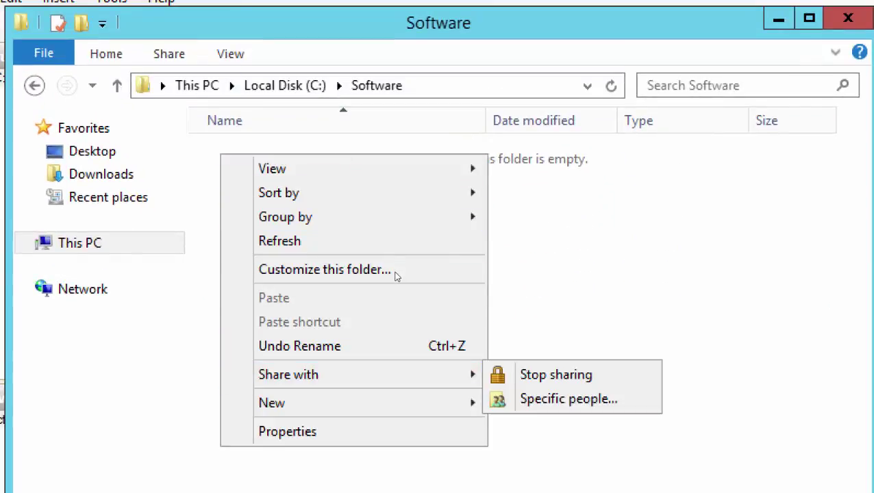
key("Down")
key("Right")
key("Return")
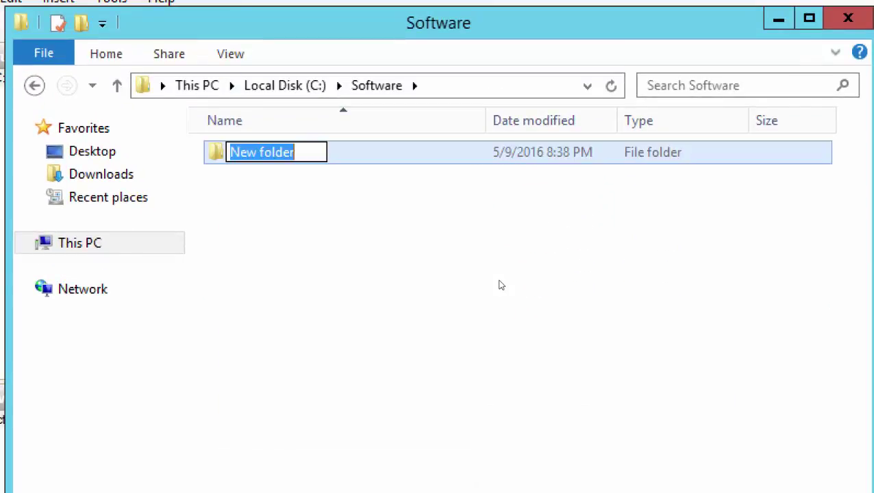
type("Windows")
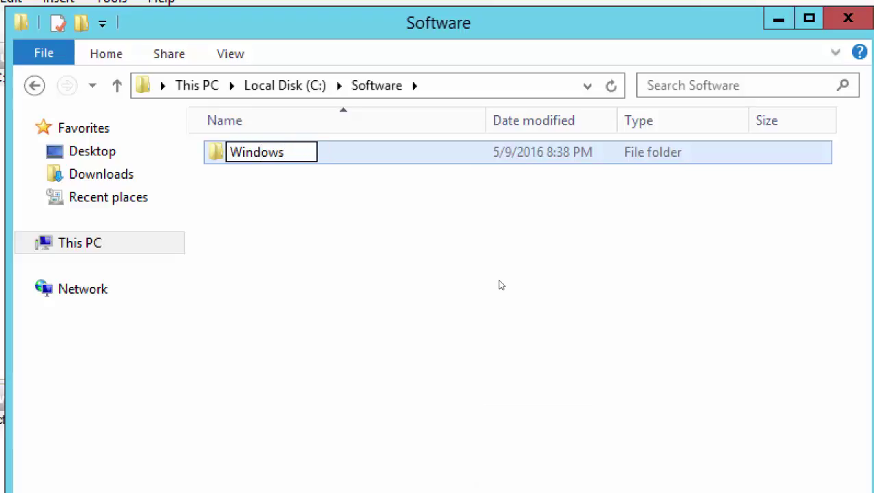
type("8")
left_click(386, 231)
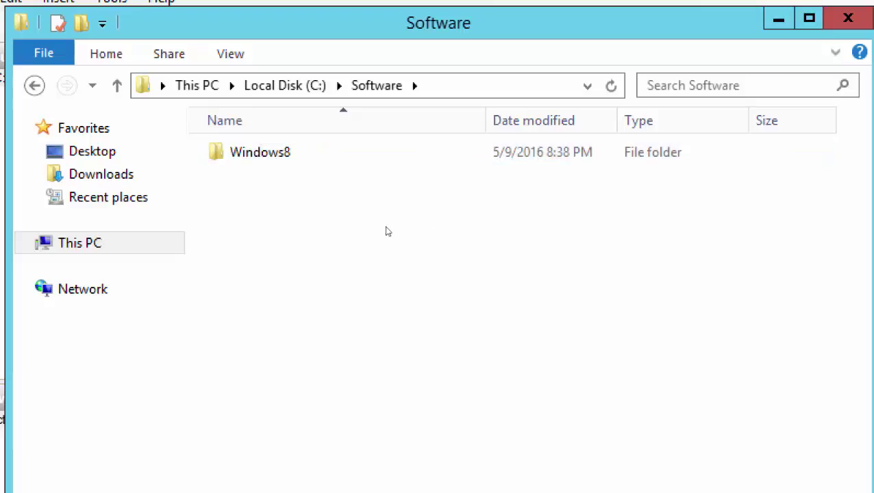
double_click(346, 157)
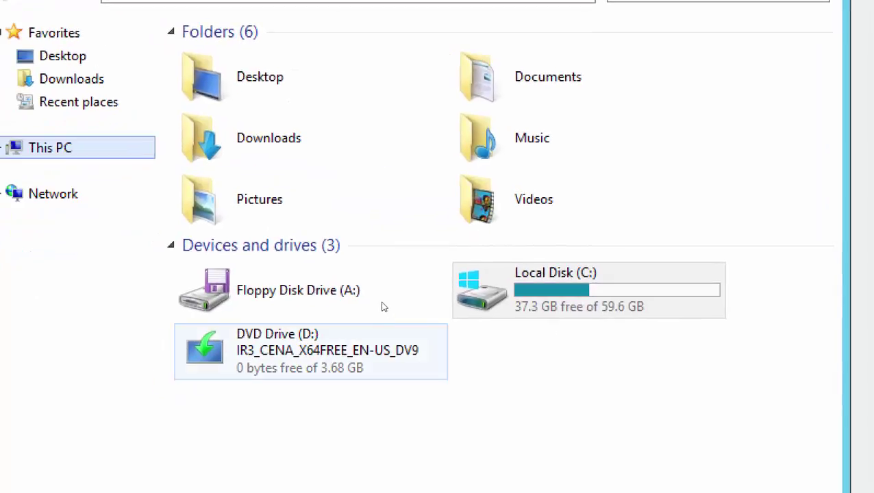
- Open DVD Drive (D:) and select all its files and folders
key("Menu")
key("Down")
key("Down")
key("Down")
key("Return")
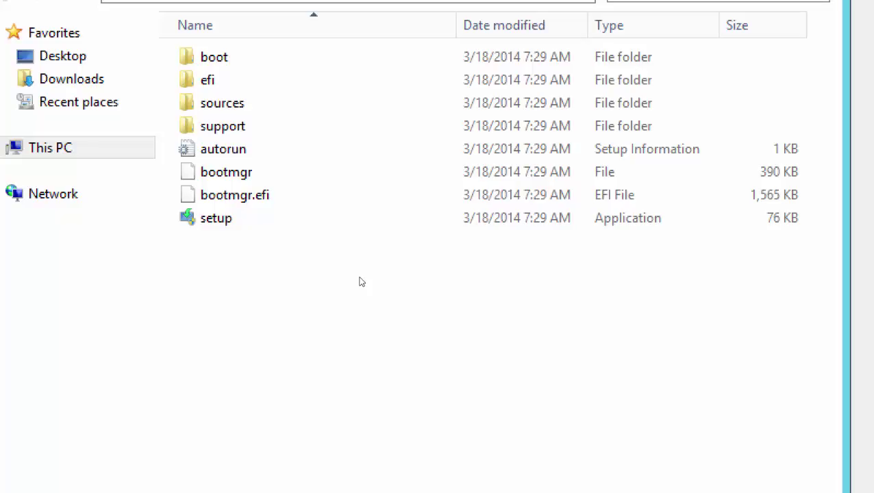
key("ctrl+a")
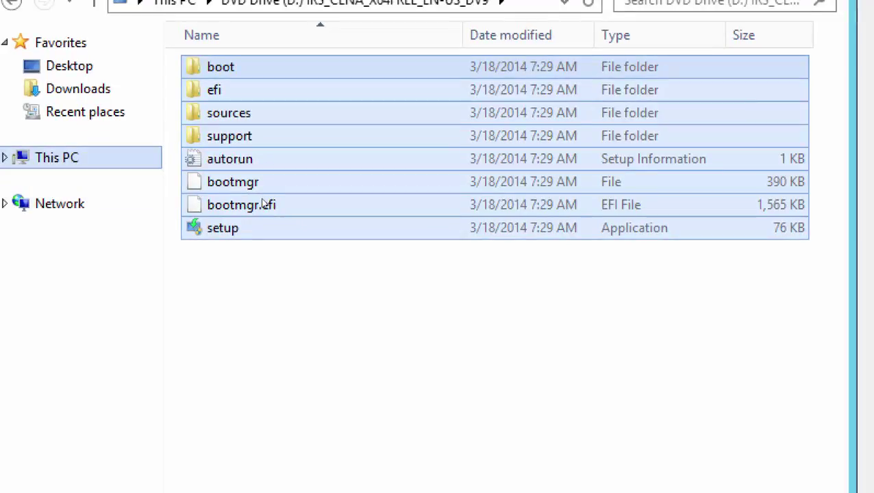
- Navigate back to the root of Local Disk (C:), briefly opening the Windows folder
key("alt+Up")
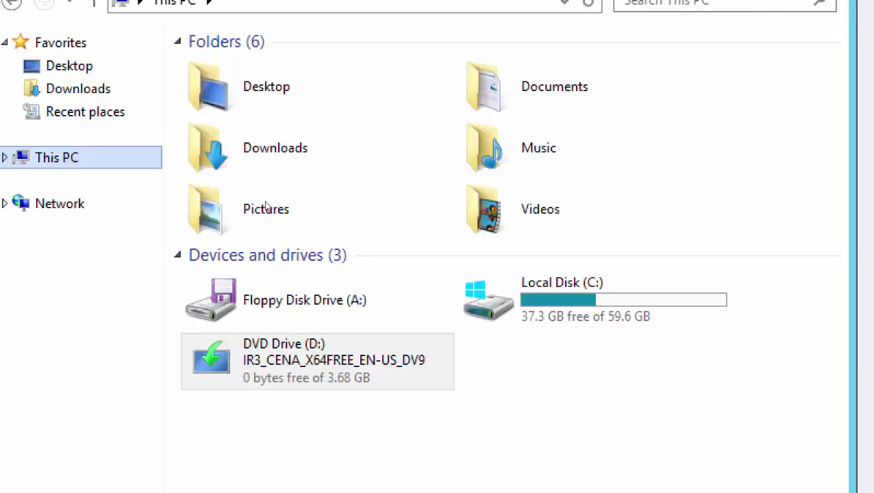
left_click(509, 274)
double_click(510, 274)
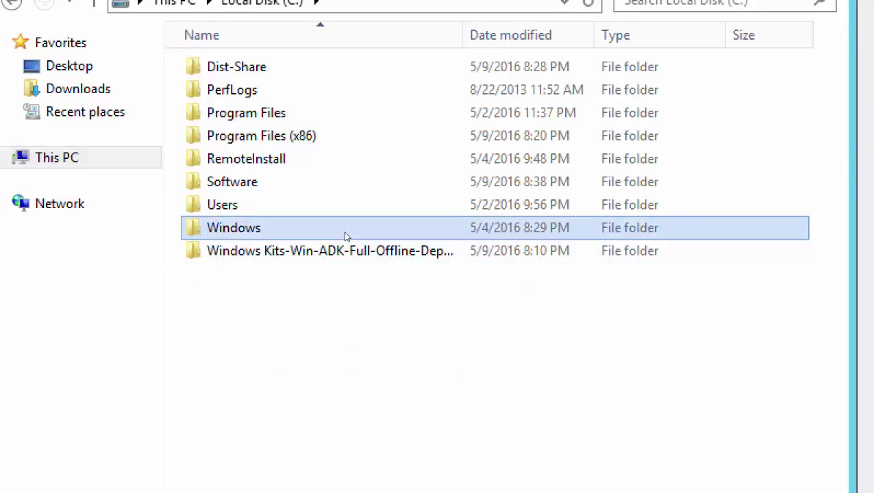
double_click(345, 234)
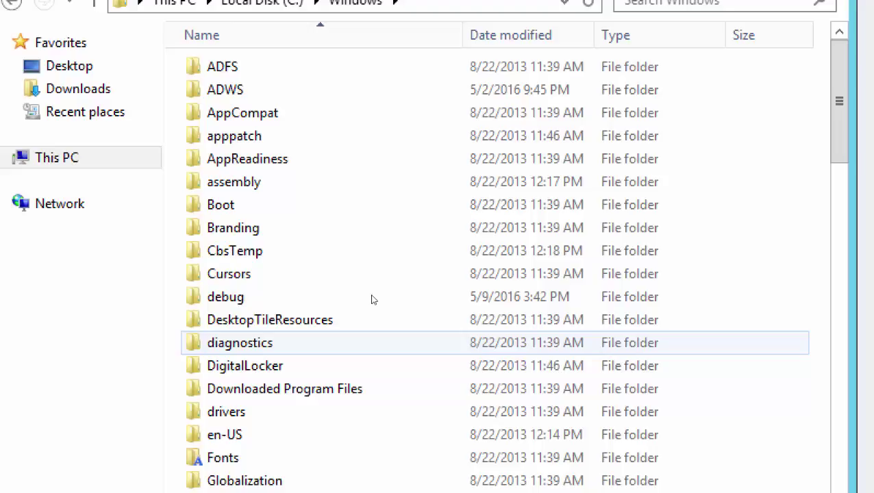
left_click(296, 2)
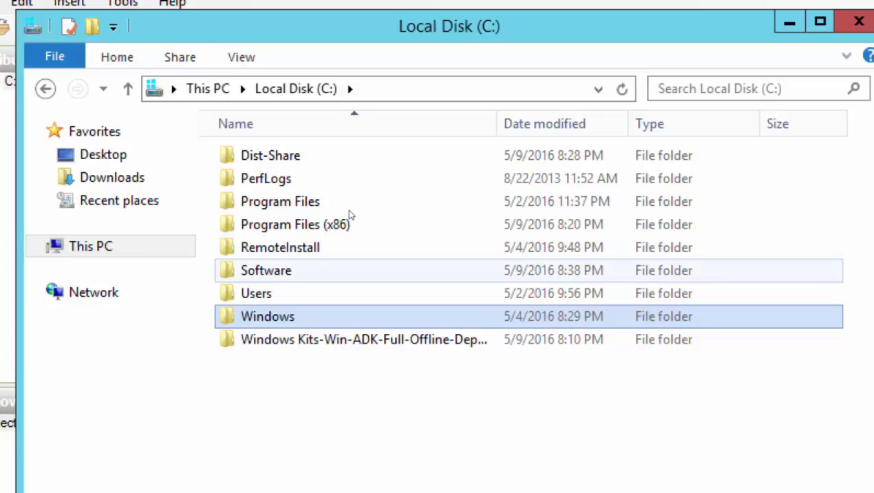
- Paste the copied DVD installation files into C:\Software\Windows8, then deselect them
double_click(349, 270)
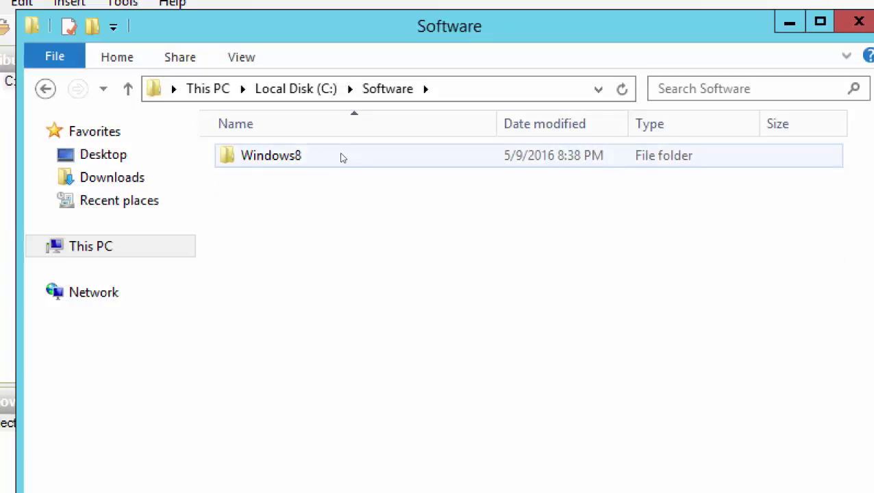
double_click(342, 158)
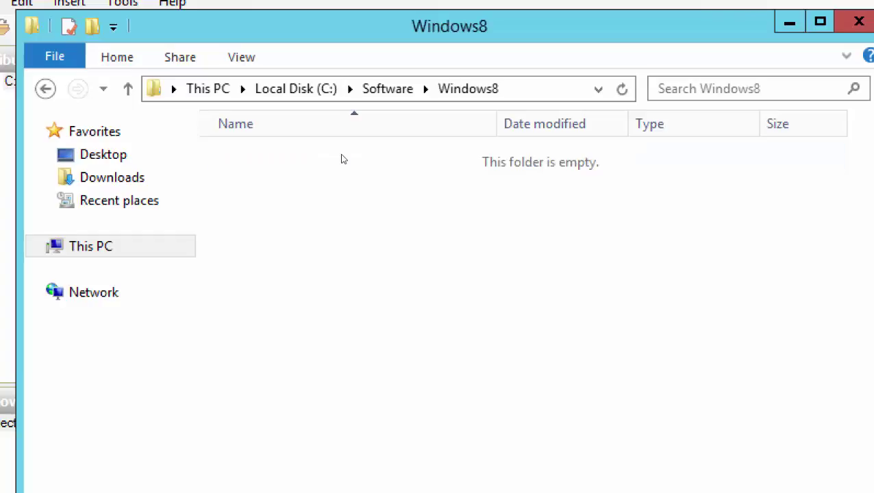
right_click(342, 159)
key("Down")
key("Return")
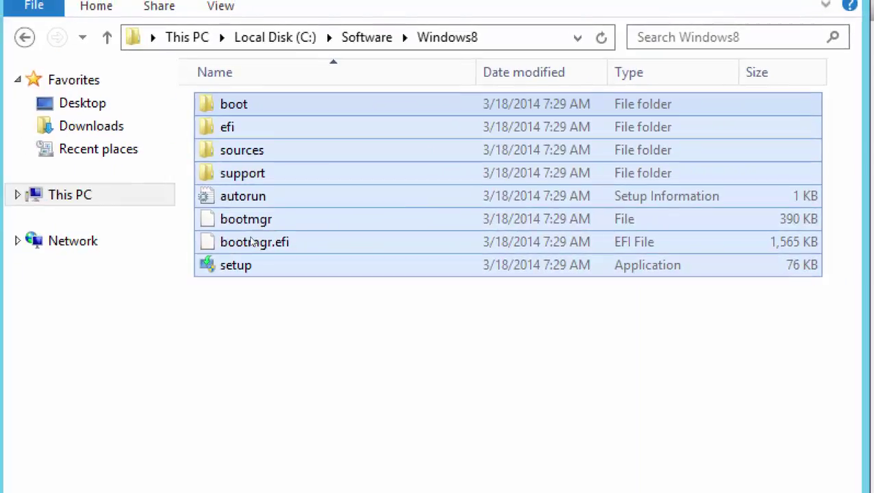
left_click(374, 261)
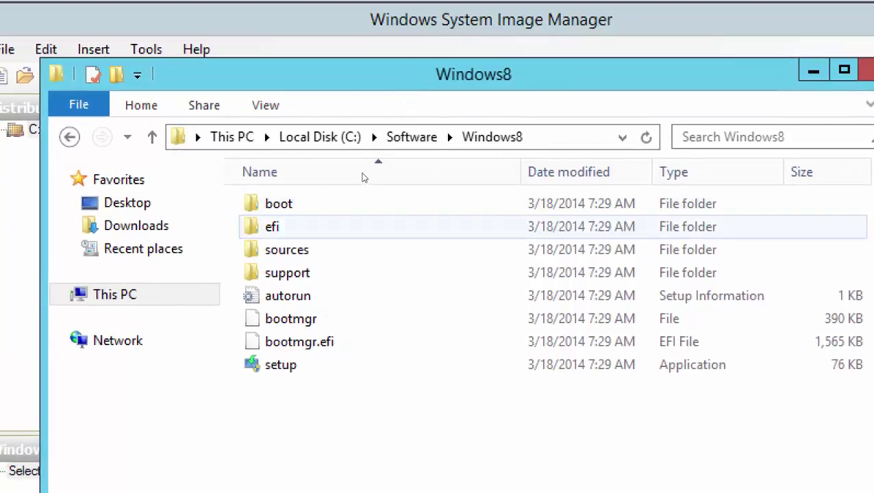
- Return to the Software folder and start choosing a Windows image from the Windows Image pane
left_click(368, 136)
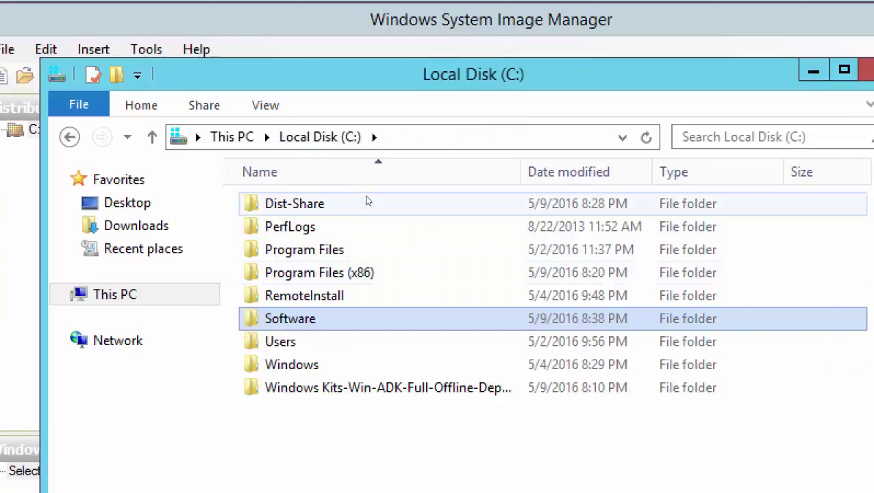
key("Return")
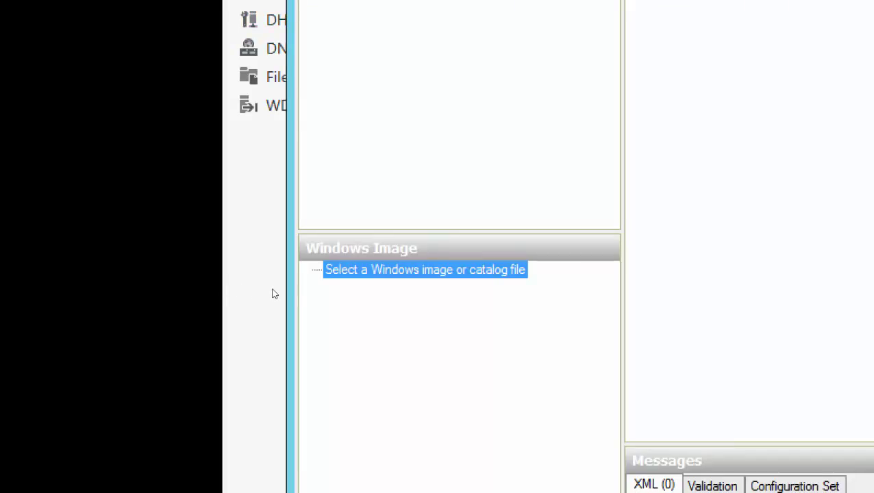
key("shift+F10")
key("Down")
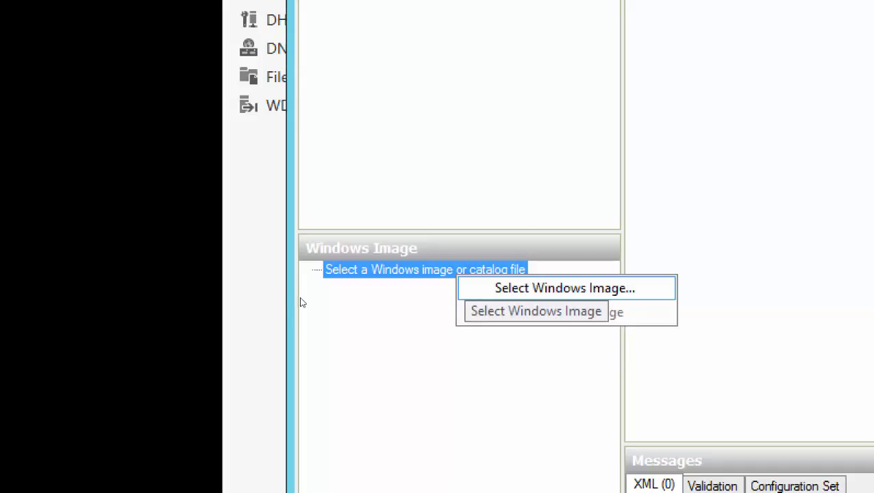
key("Return")
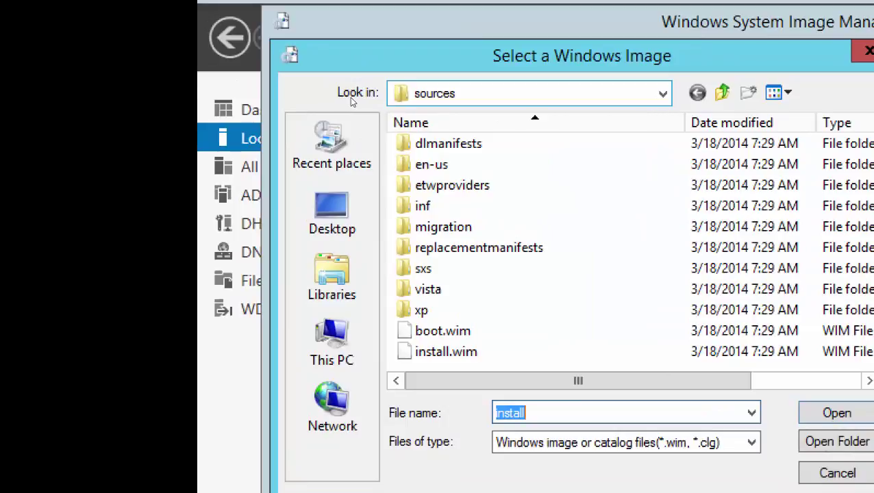
- Browse to C:\Software\Windows8\sources and open install.wim as the Windows image
key("F4")
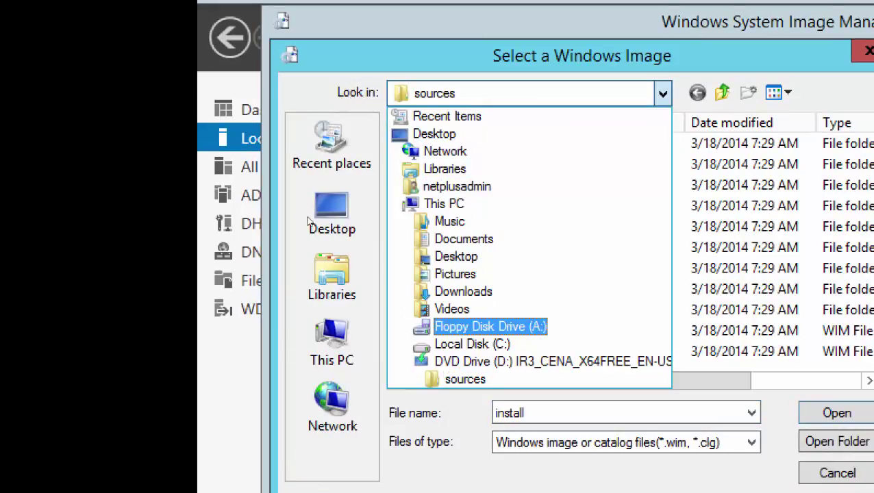
key("Return")
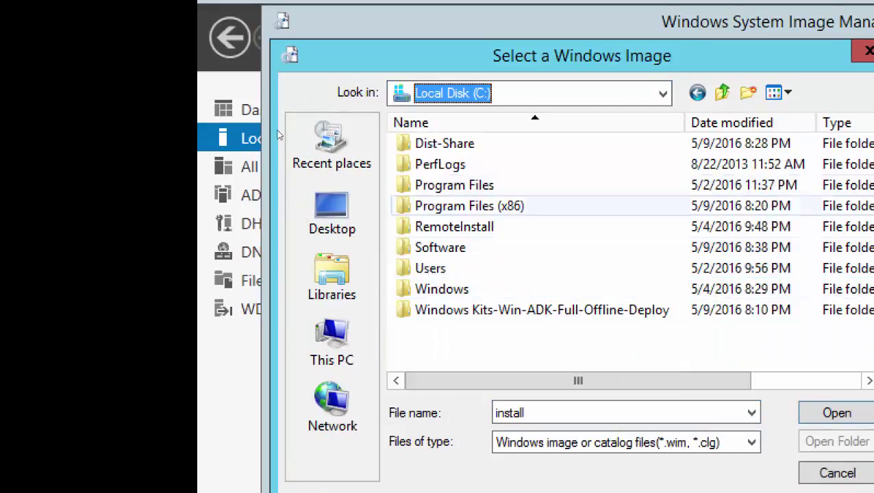
key("Return")
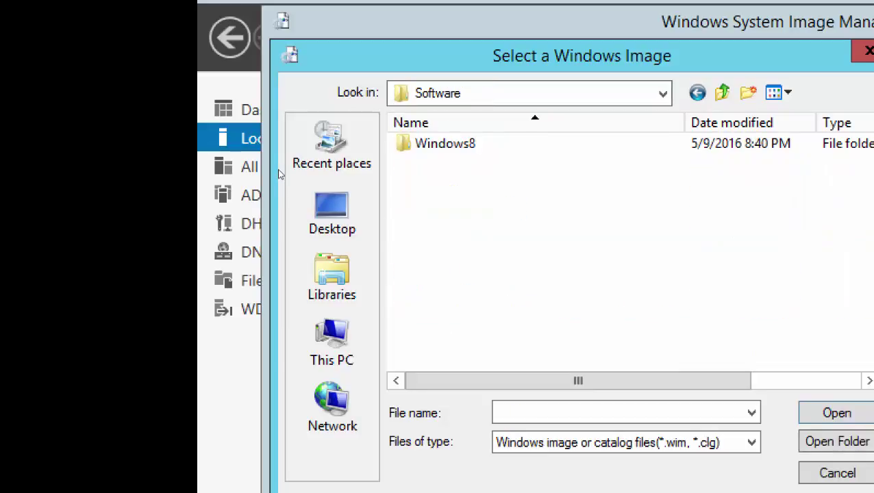
key("Down")
key("Return")
key("Down")
key("Down")
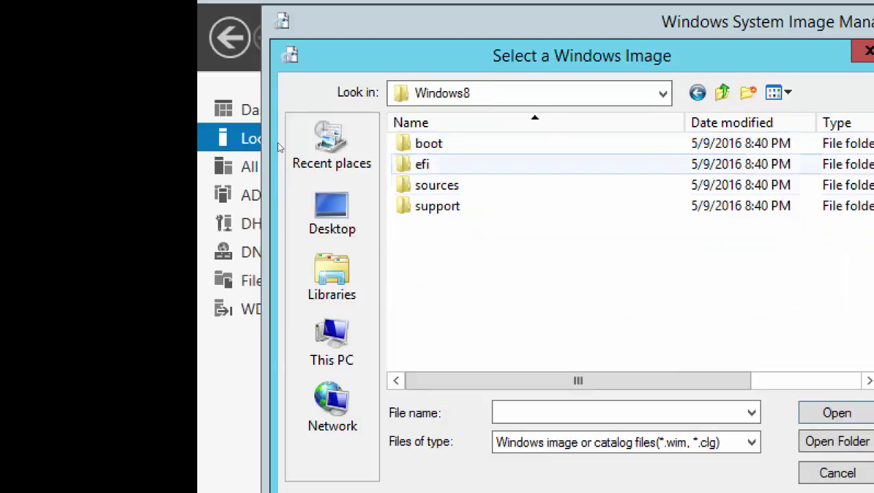
key("Down")
key("Return")
key("Down")
key("Down")
key("Down")
key("Down")
key("Down")
key("Down")
key("Down")
key("Down")
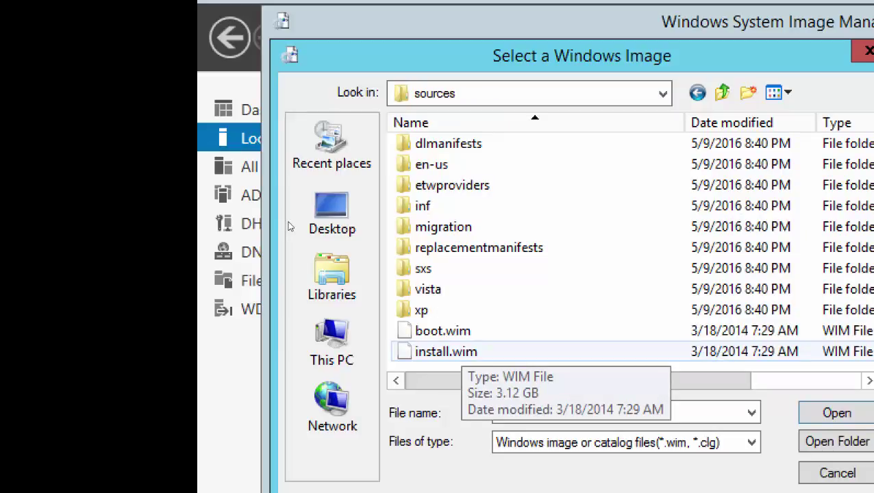
key("Up")
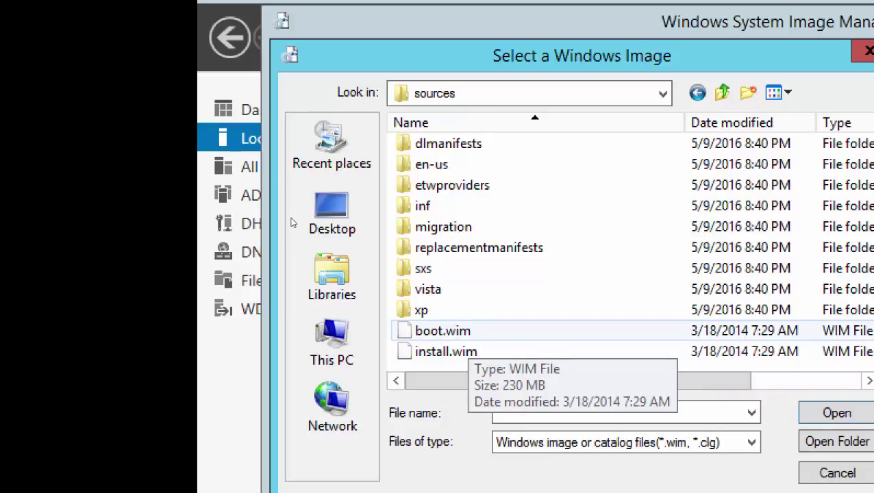
key("Down")
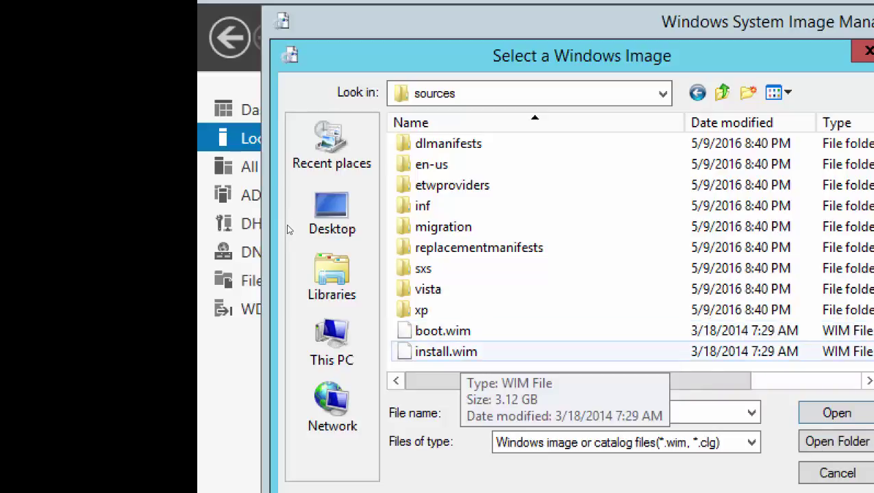
key("Return")
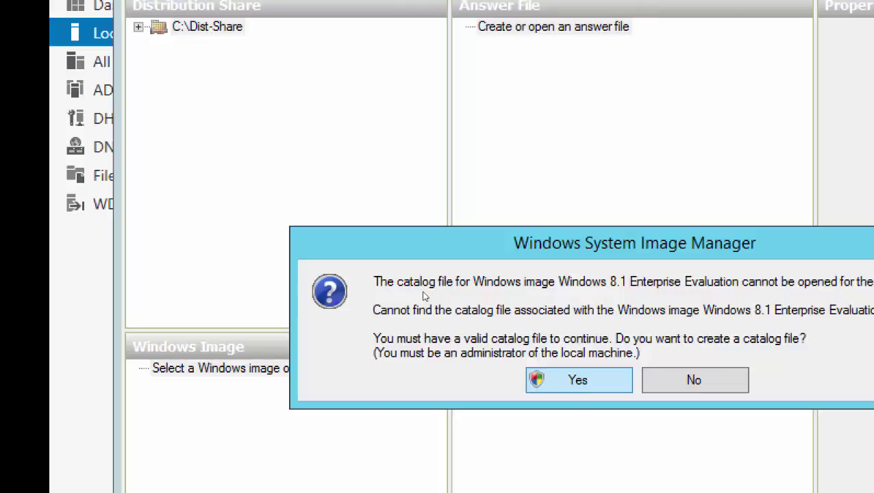
- Agree to create the missing Windows 8.1 Enterprise Evaluation catalog and approve the administrator permission prompt
key("Return")
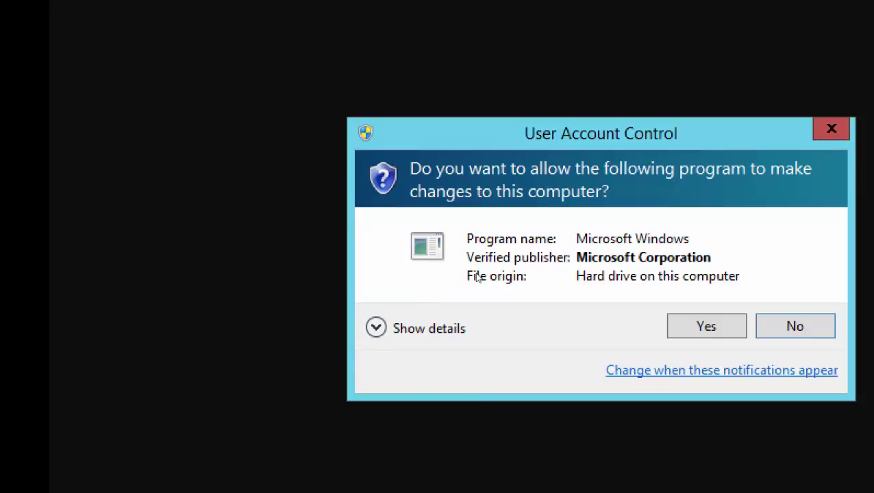
key("Return")
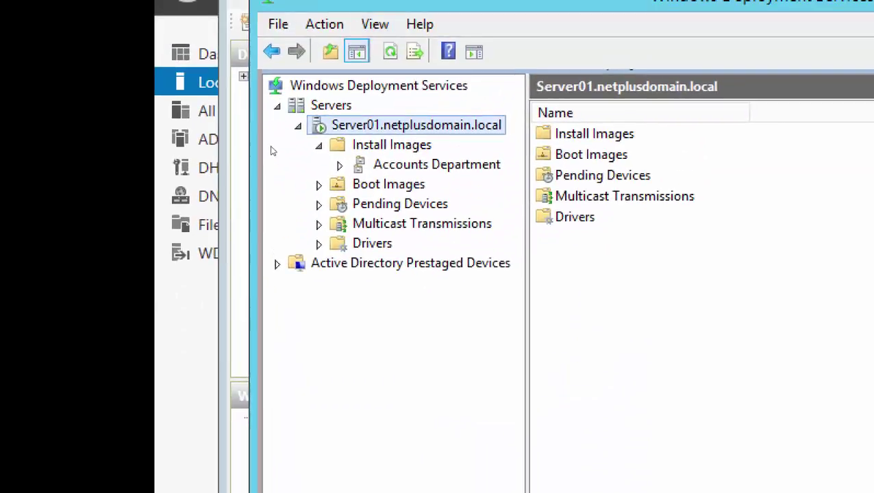
- Select the Accounts Department group and its Windows 8.1 Enterprise Evaluation x64 image
left_click(288, 164)
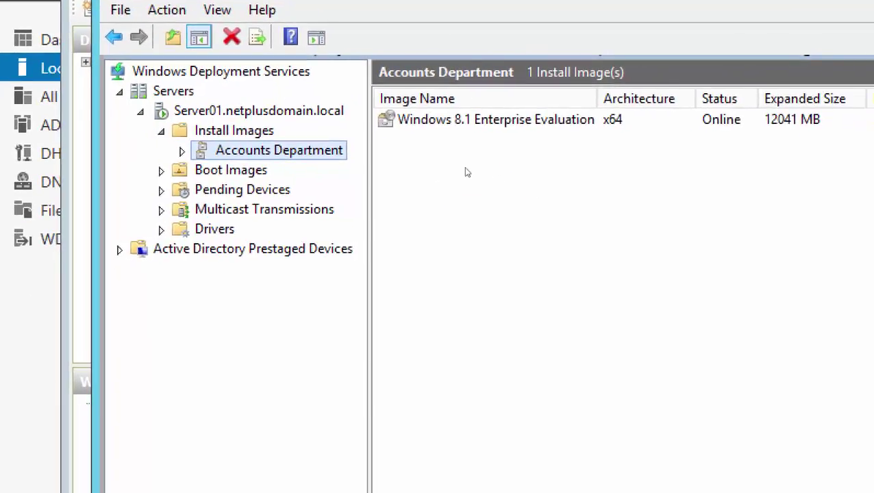
left_click(464, 150)
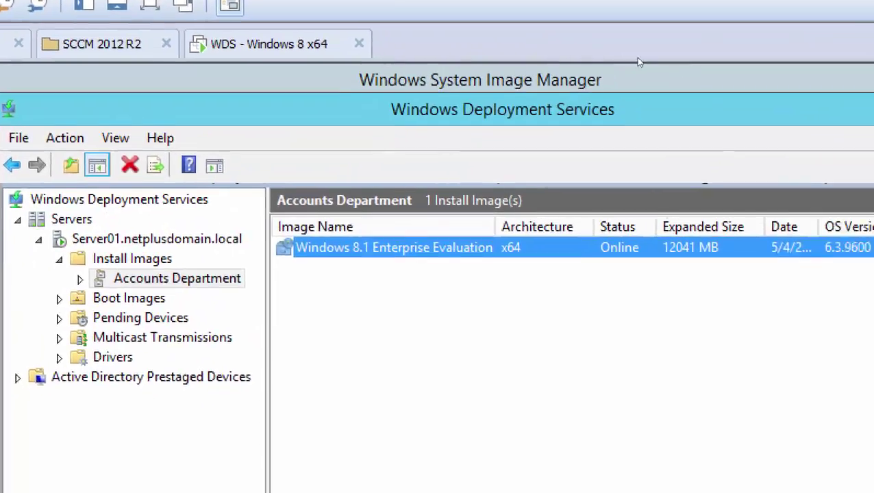
- Check the catalog generation progress, then switch over to the whiteboard deployment diagram
left_click(820, 80)
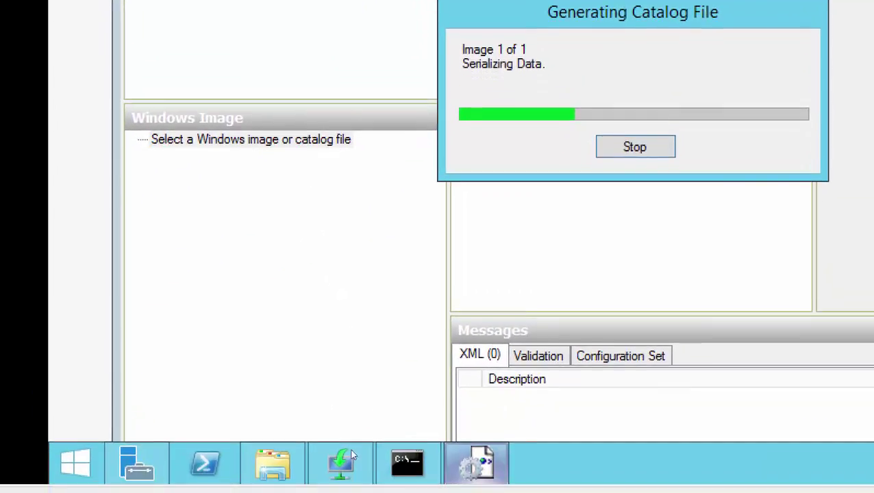
left_click(305, 449)
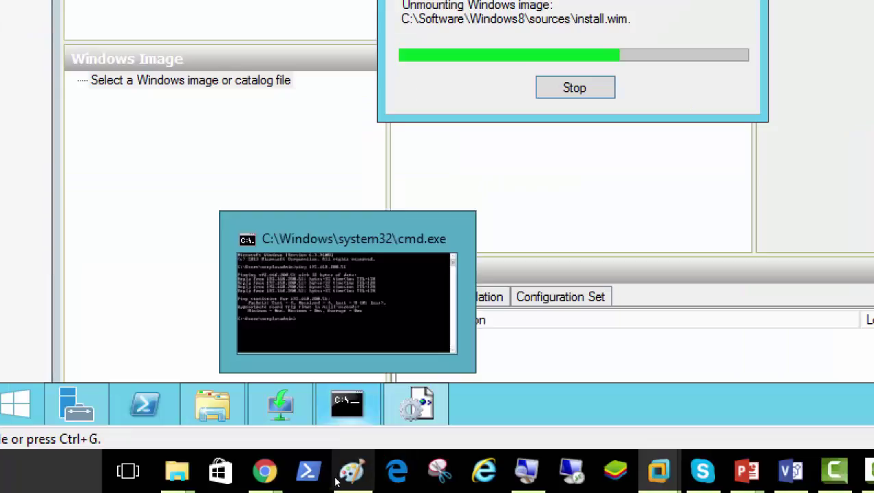
left_click(339, 481)
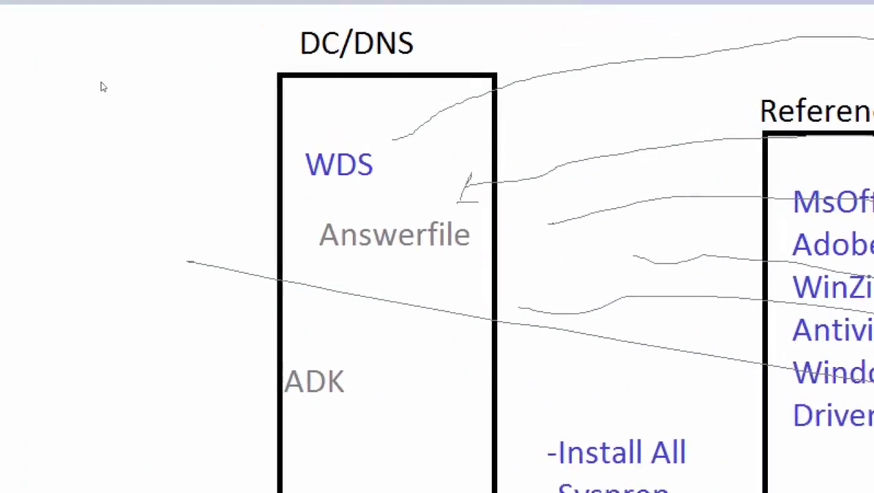
- Write 'Installed ADK' and 'Created a shared folder' as separate lines at the diagram's top-left
left_click(19, 109)
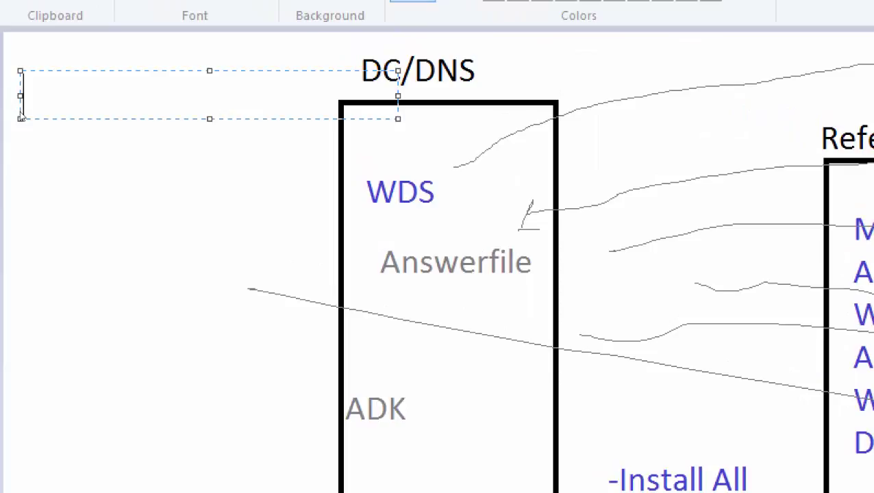
type("Ins")
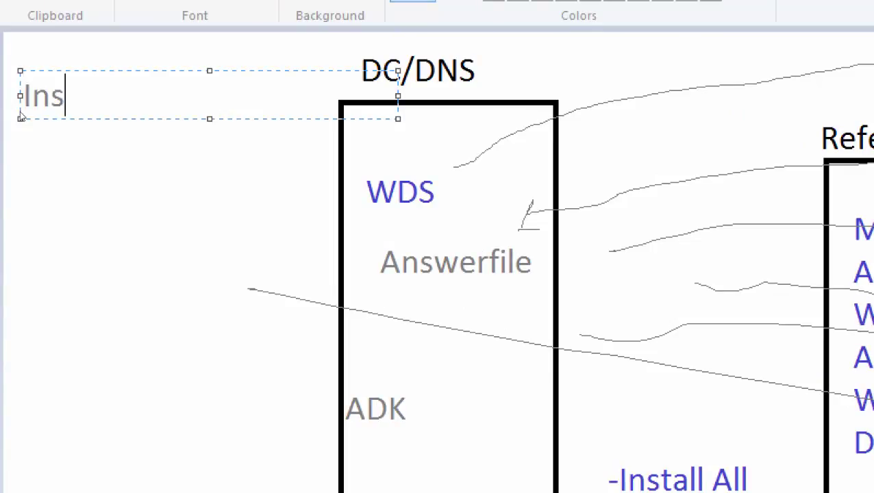
type("talled ADK")
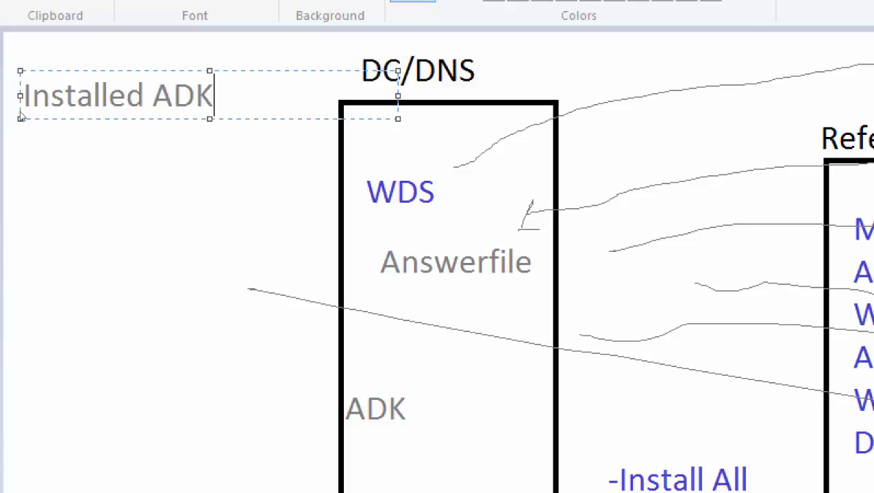
key("Return")
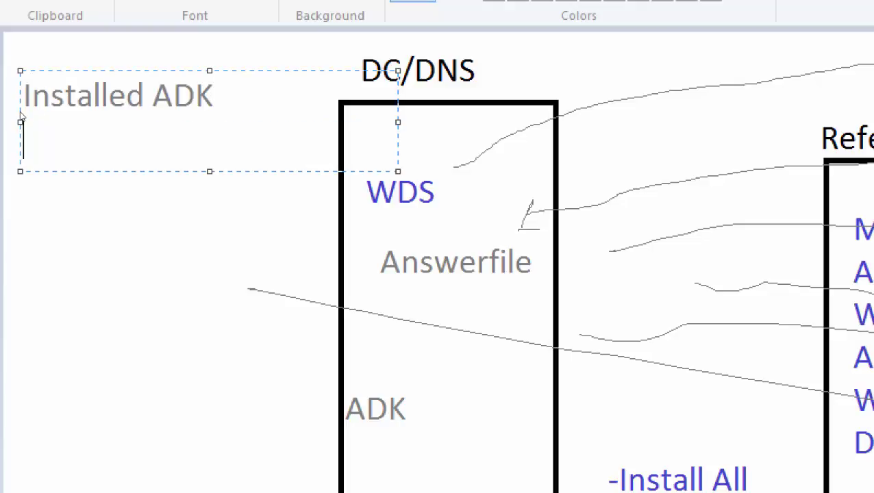
type("Created a sh")
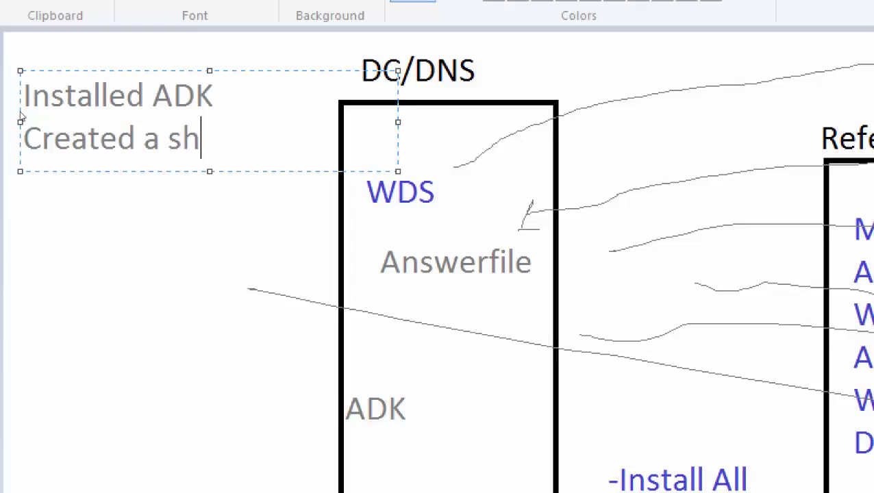
type("ared folder")
key("Return")
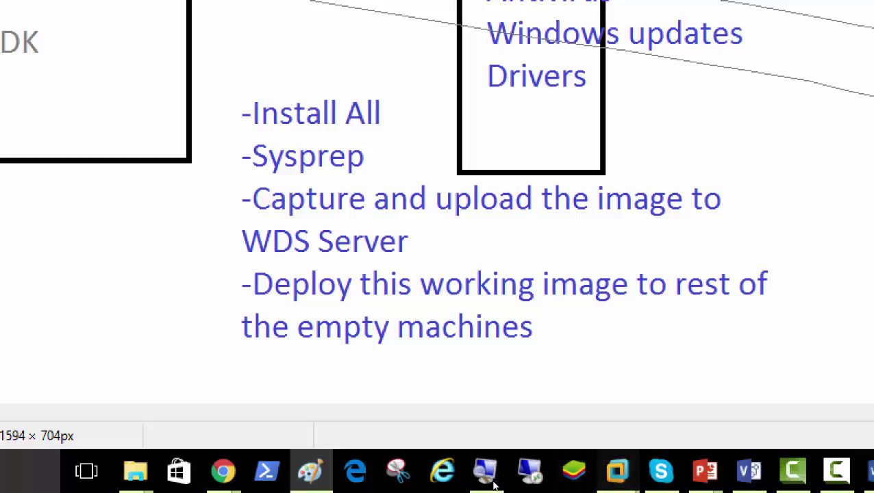
- Return to the Server01 virtual machine and open Windows Deployment Services from Server Manager
mouse_move(484, 480)
left_click(389, 413)
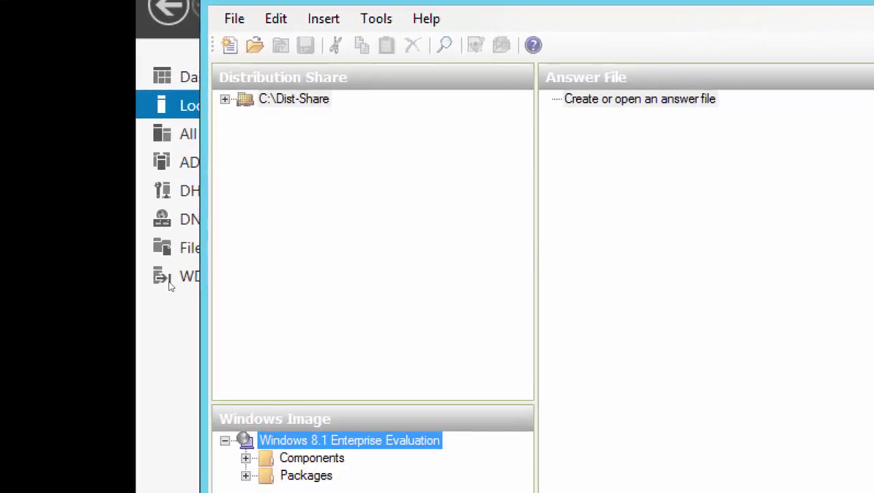
left_click(203, 288)
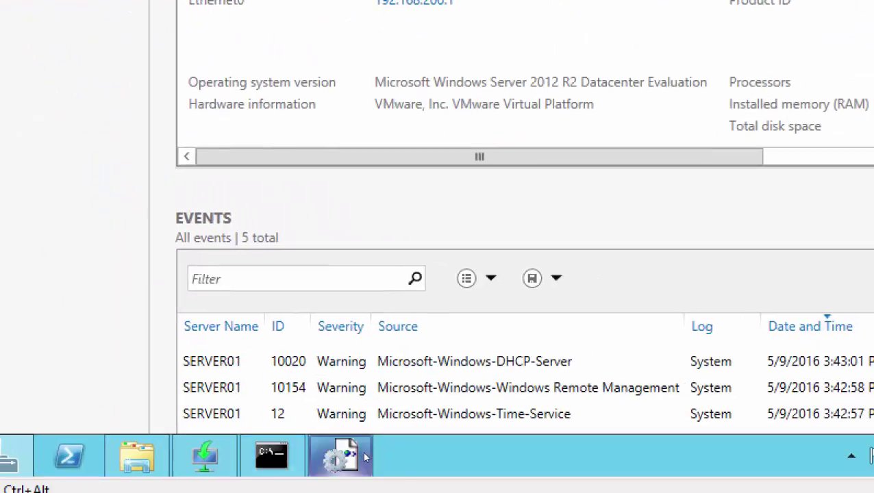
left_click(203, 456)
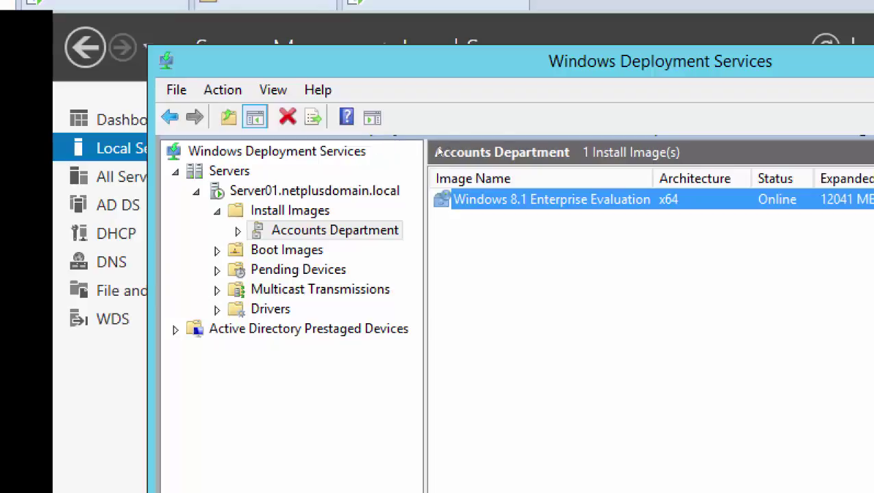
- Delete the Windows 8.1 Enterprise Evaluation image from Accounts Department and confirm the deletion
key("shift+F10")
key("Down")
key("Down")
key("Down")
key("Down")
key("Down")
key("Down")
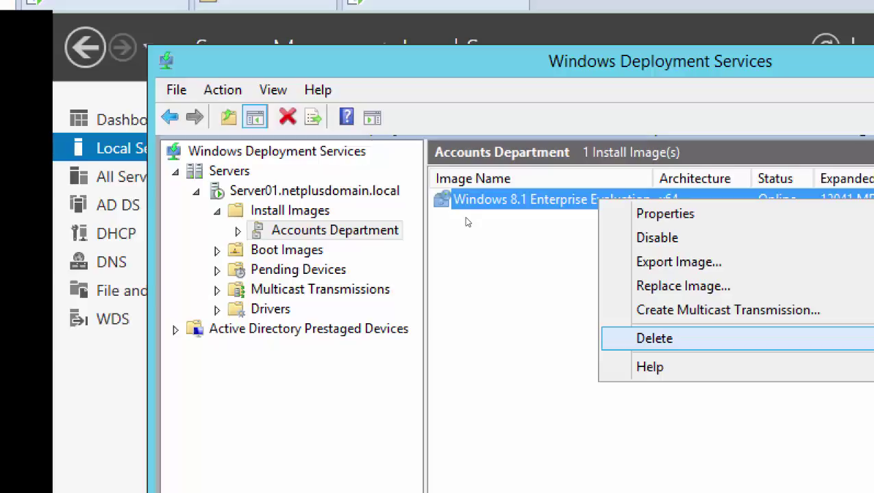
left_click(409, 228)
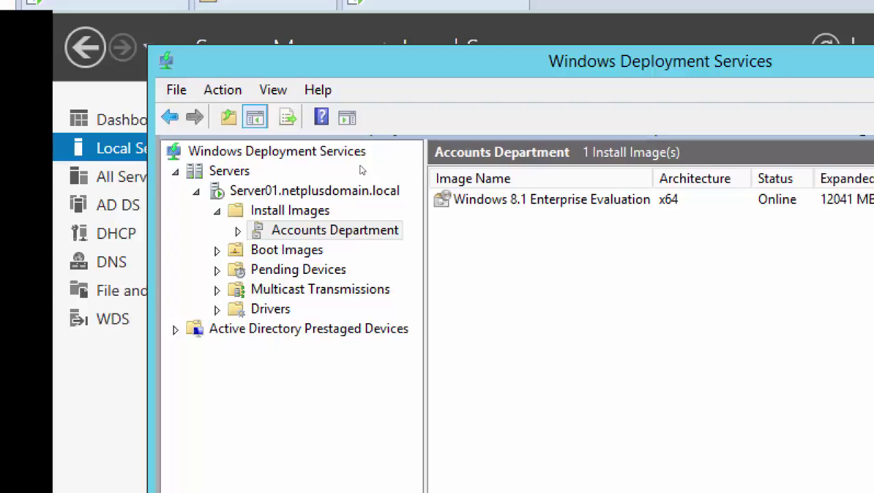
key("Tab")
key("shift+F10")
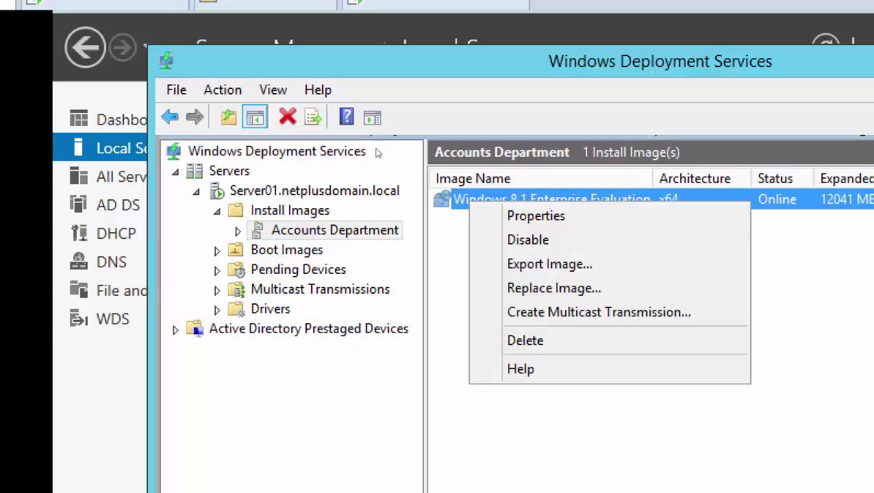
key("Down")
key("Down")
key("Down")
key("Down")
key("Down")
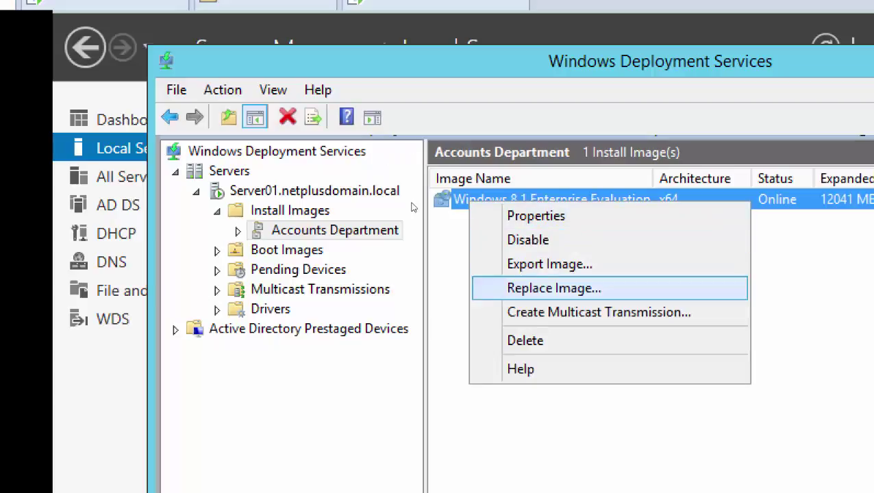
key("Down")
key("Down")
key("Return")
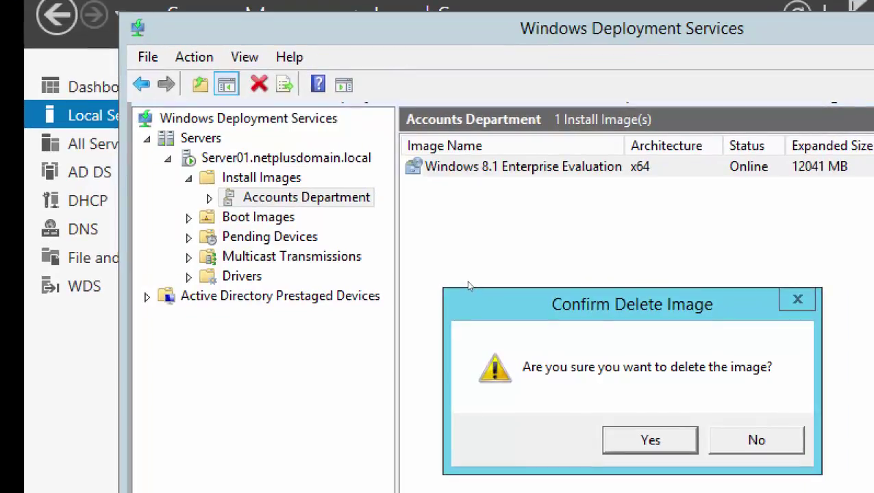
key("Return")
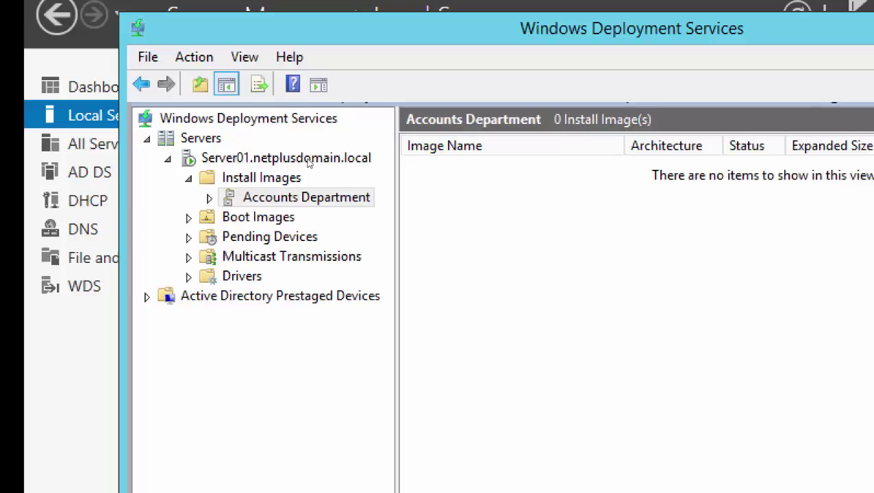
key("shift+F10")
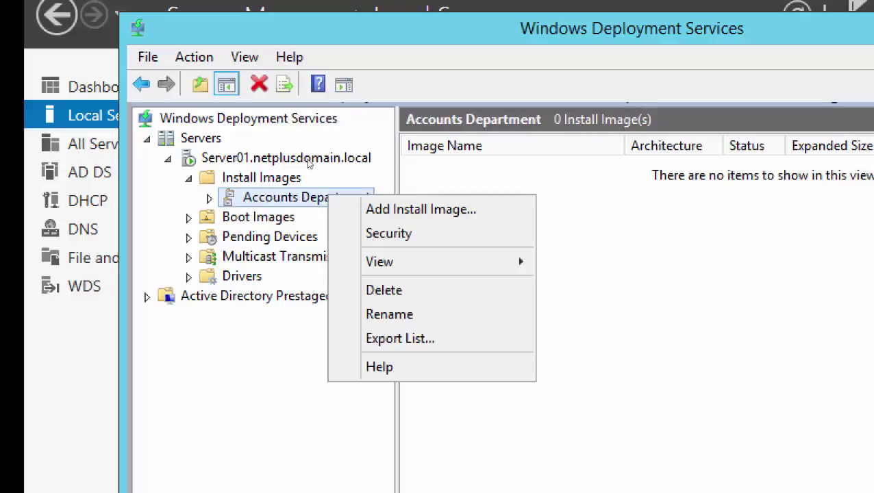
key("m")
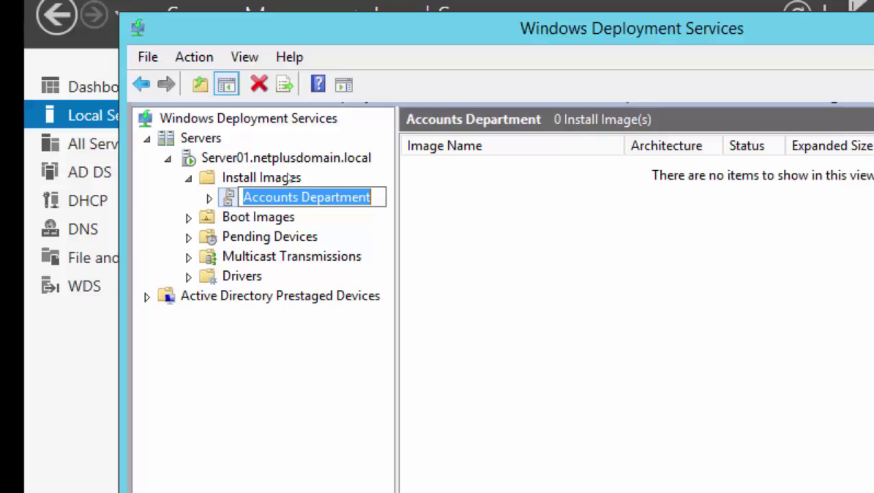
key("Return")
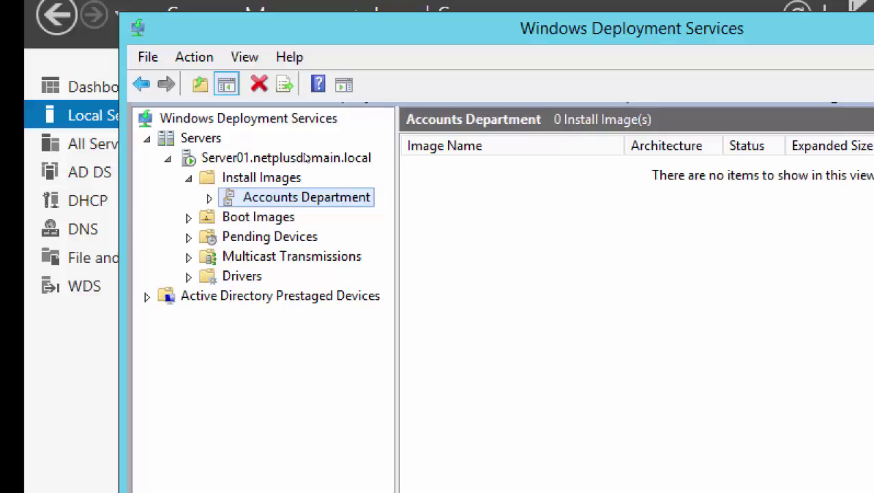
key("shift+F10")
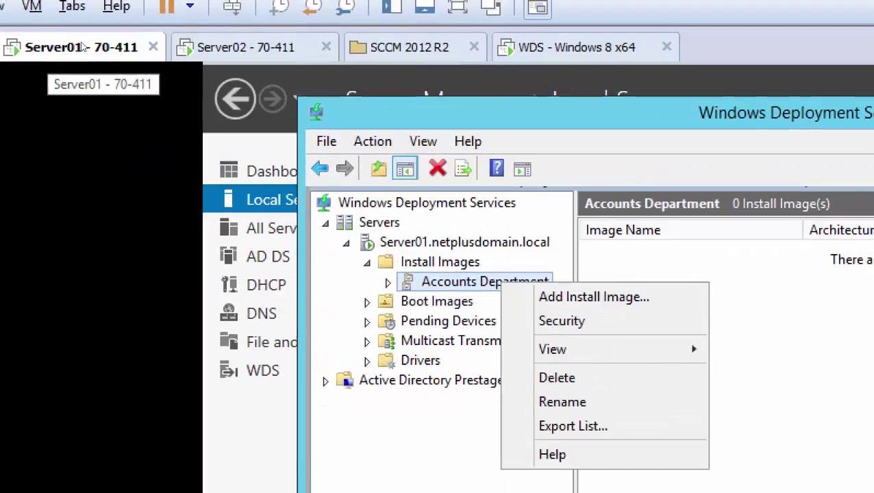
- In Server01's settings, load the 9600.17050 Enterprise evaluation ISO into the CD/DVD drive
right_click(13, 81)
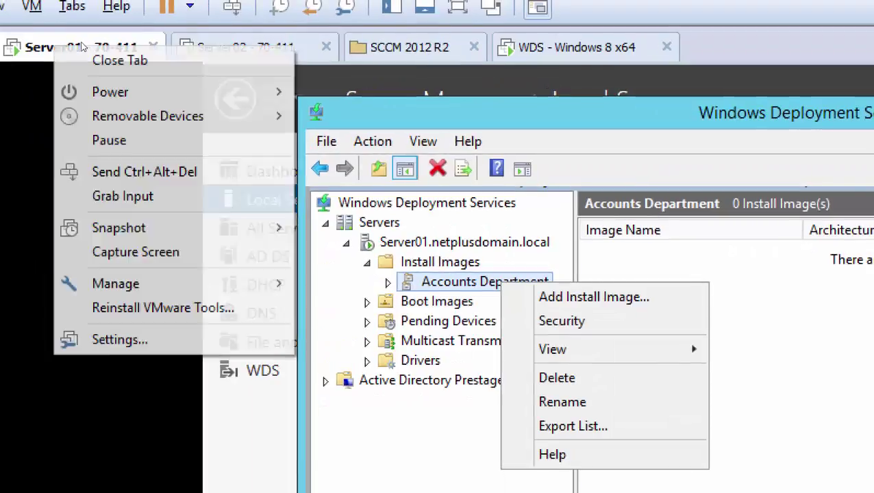
key("Down")
key("Down")
key("Escape")
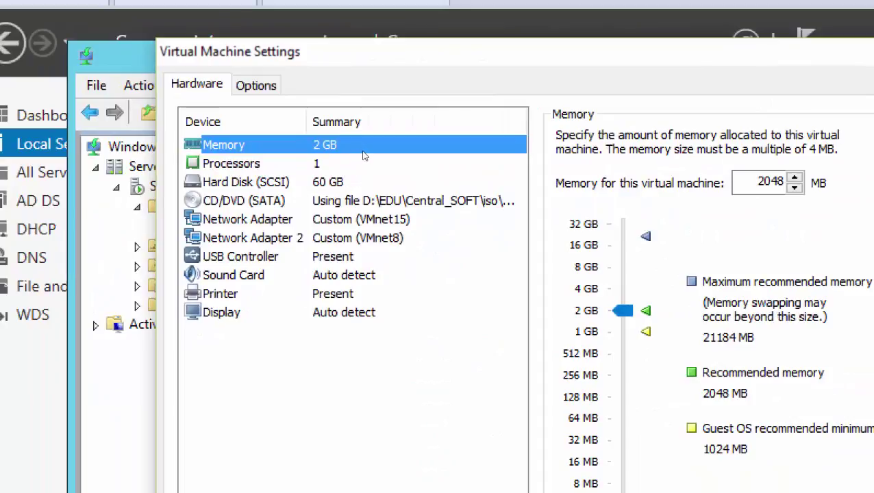
key("Down")
key("Down")
key("Down")
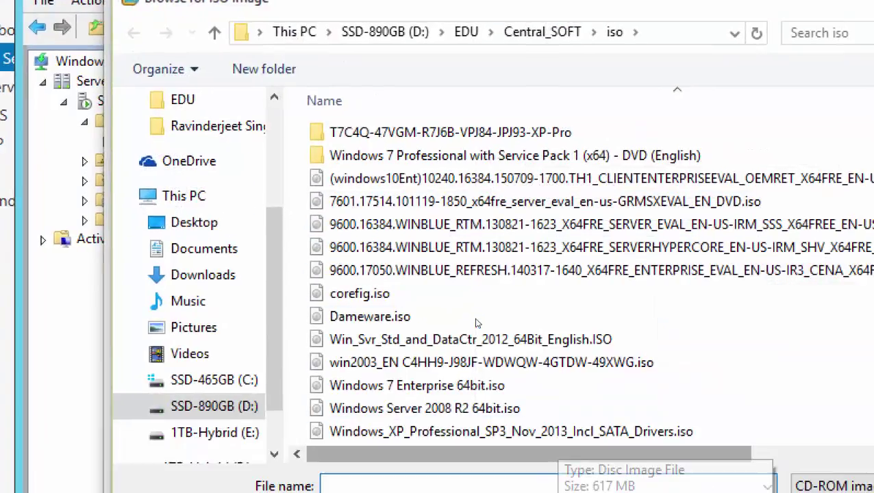
double_click(508, 270)
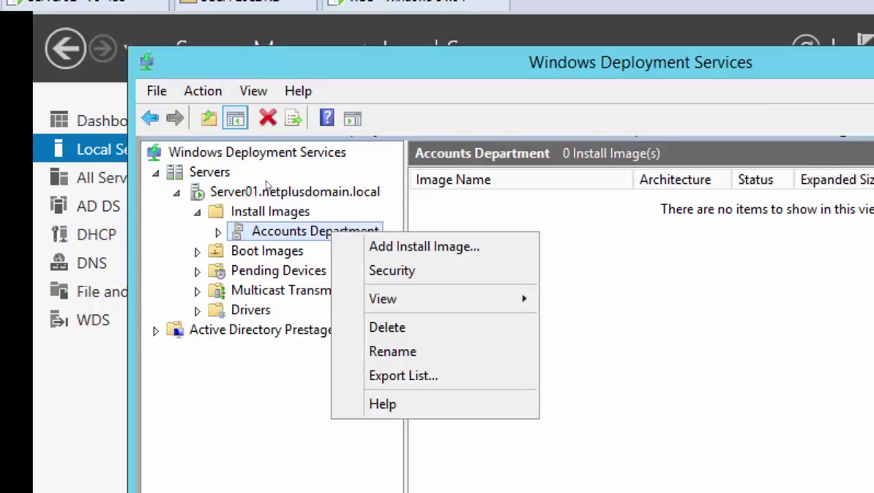
- Choose Add Install Image for the Accounts Department group to launch the wizard
key("Down")
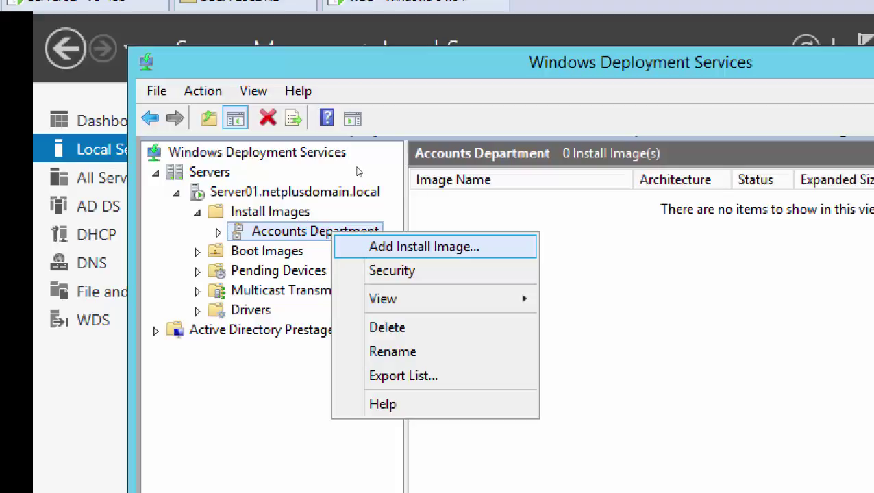
key("Return")
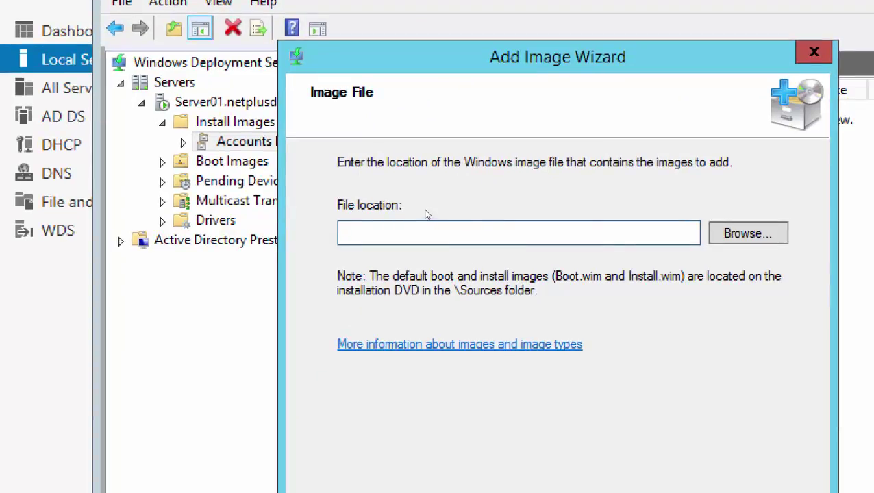
- Browse for the image file and open DVD Drive (D:)
key("Tab")
key("Return")
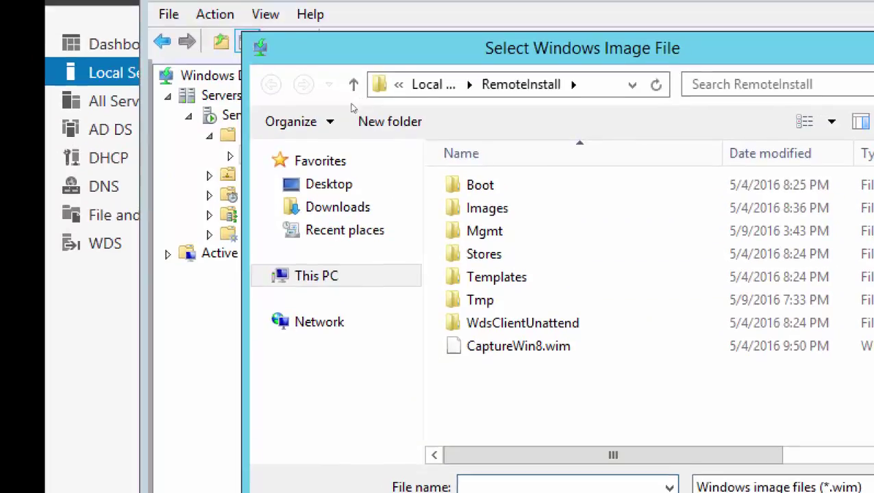
left_click(316, 276)
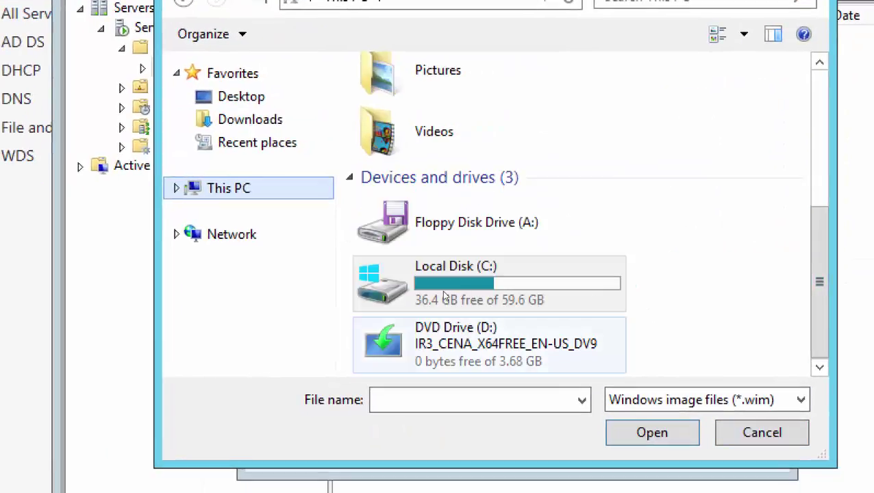
key("Tab")
key("End")
key("Menu")
key("Down")
key("Down")
key("Down")
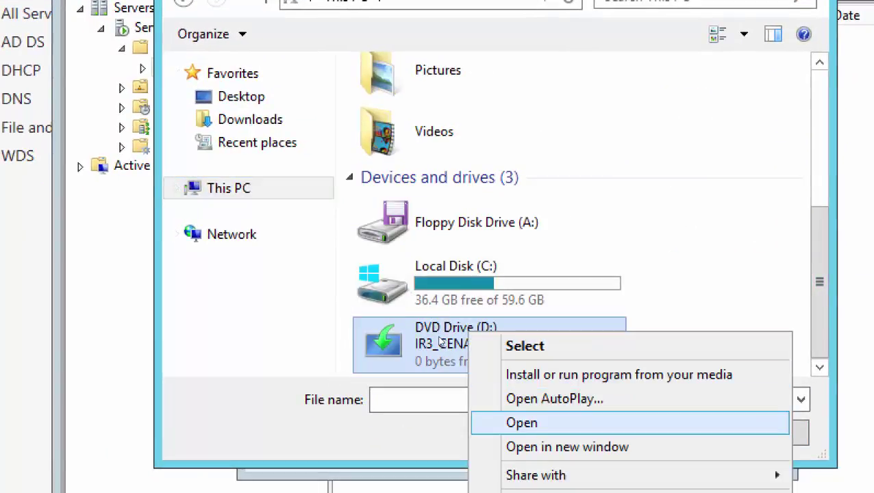
key("Return")
- Pick sources\install.wim and advance past the Windows 8.1 image to the summary page
key("s")
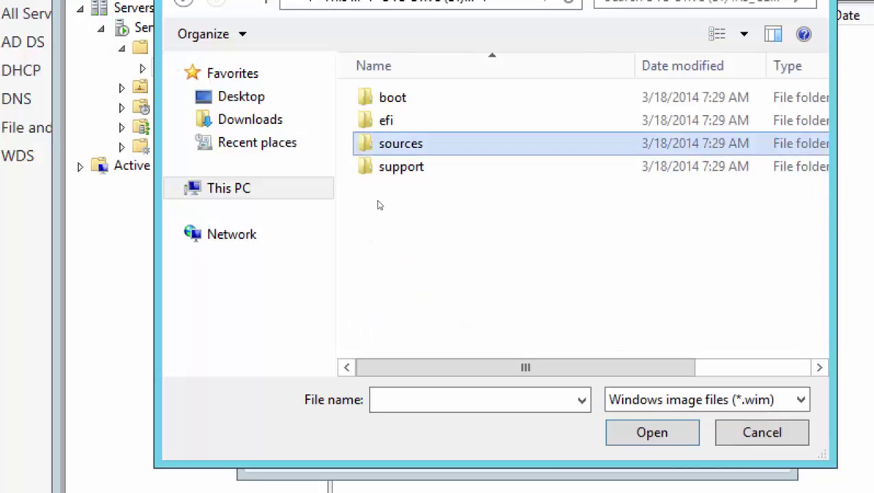
key("Return")
key("End")
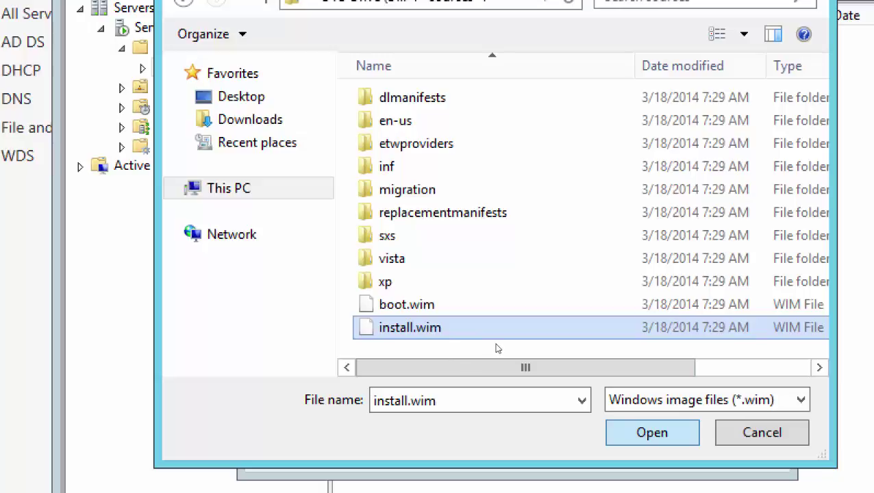
key("Return")
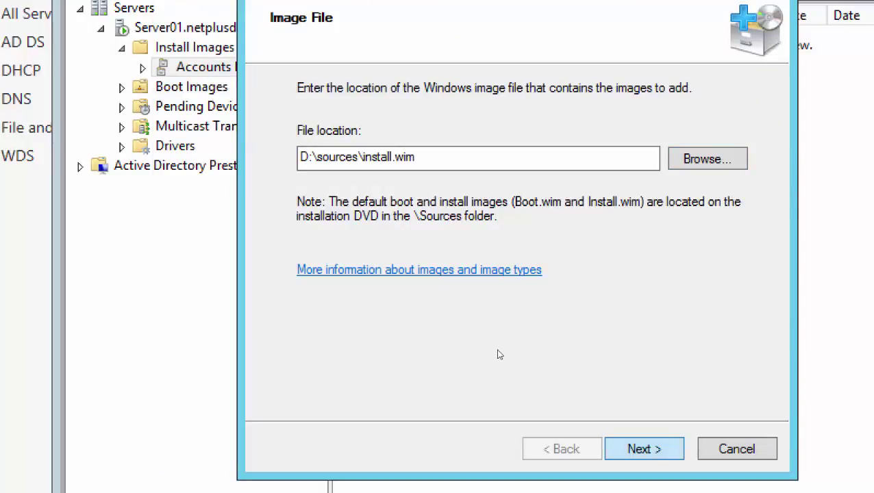
key("Return")
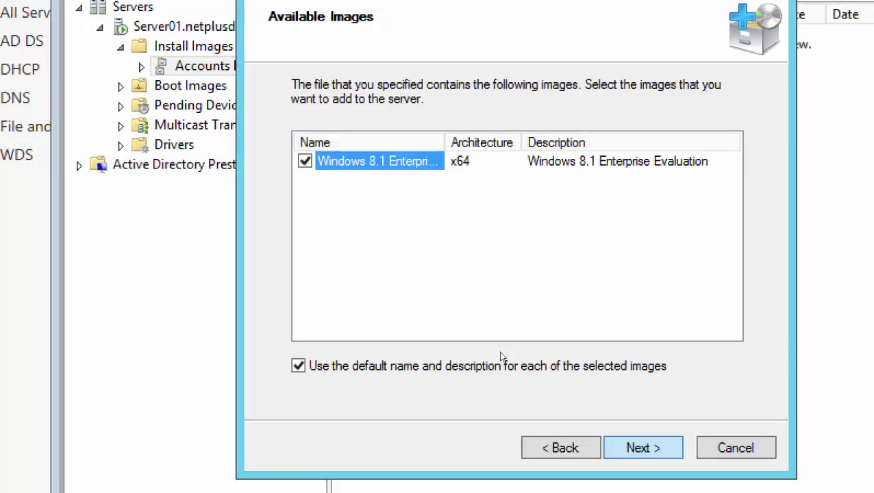
key("Return")
key("Return")
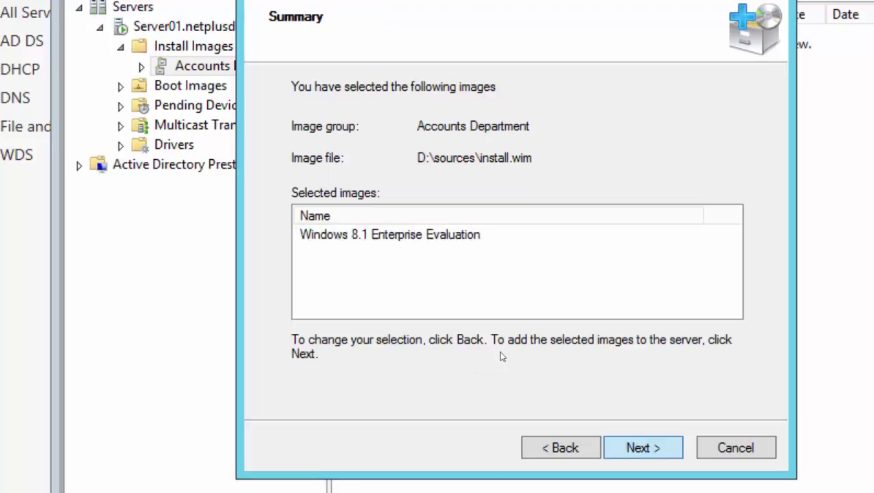
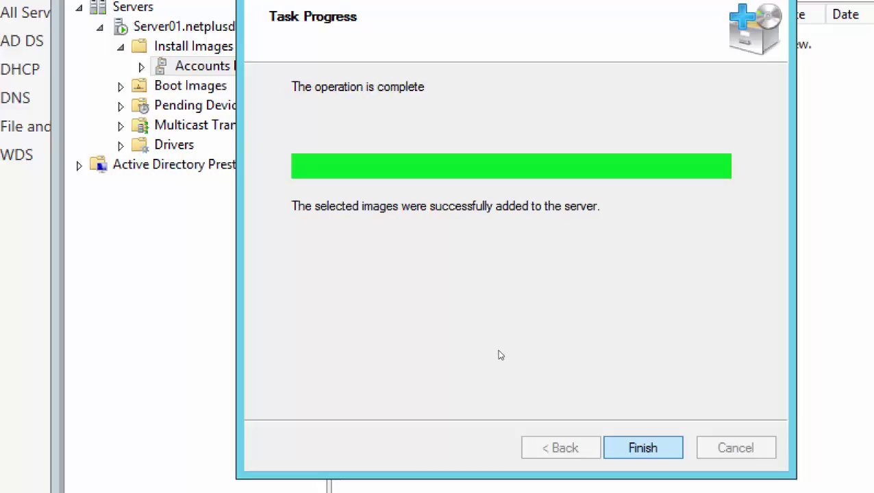
- Finish the install-image import, then list the Win8 and Win8 - Capture boot images with full names
key("Return")
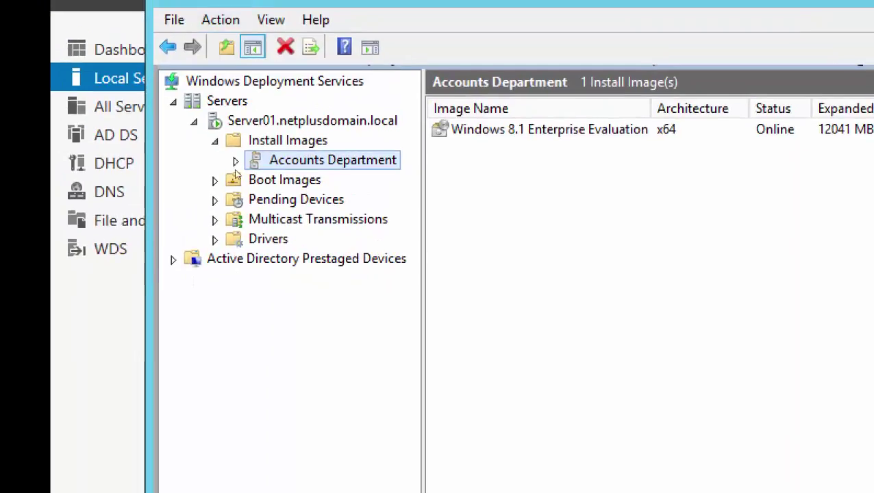
left_click(281, 178)
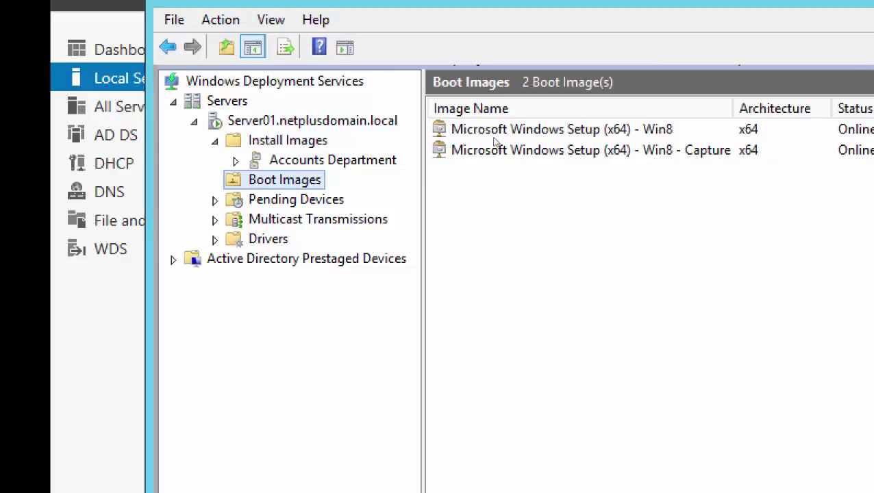
key("ctrl+KP_Add")
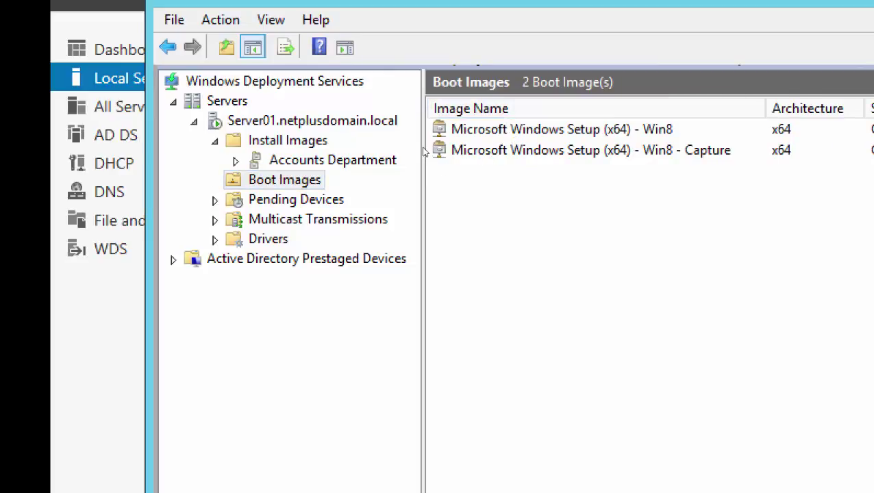
key("Down")
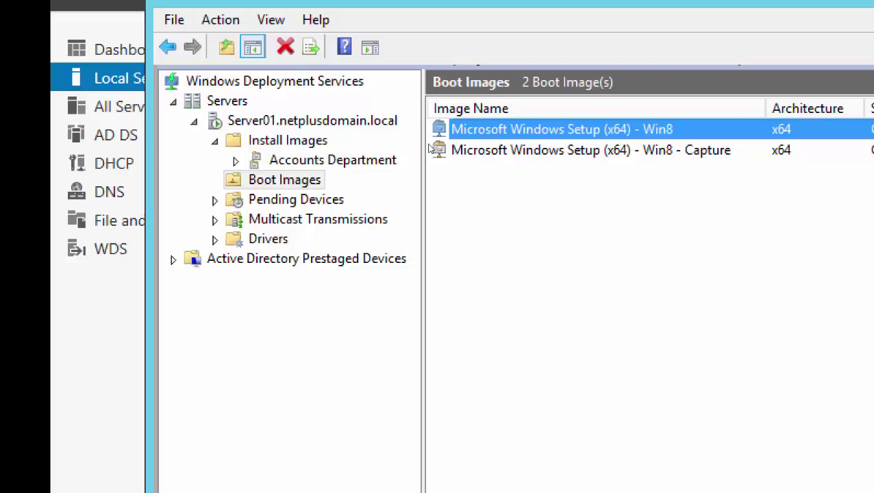
- Delete the Win8 boot image and confirm the deletion
key("shift+F10")
key("Down")
key("Down")
key("Down")
key("Down")
key("Down")
key("Down")
key("Down")
key("Down")
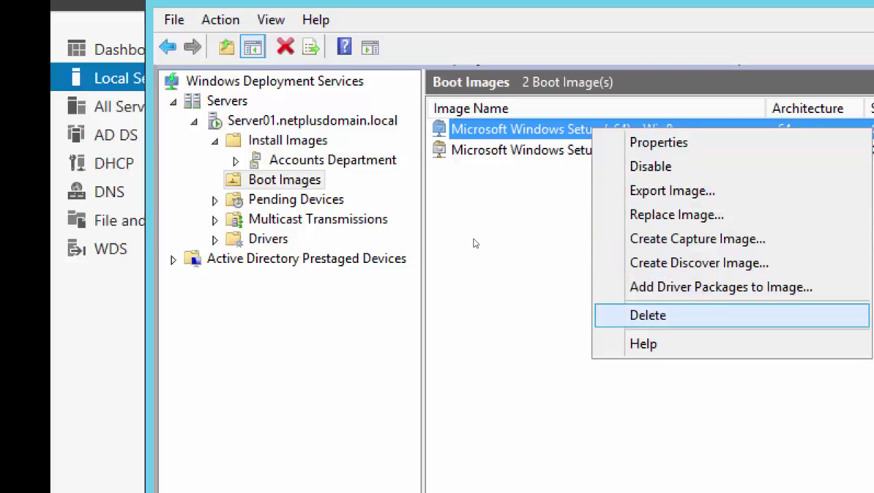
left_click(472, 242)
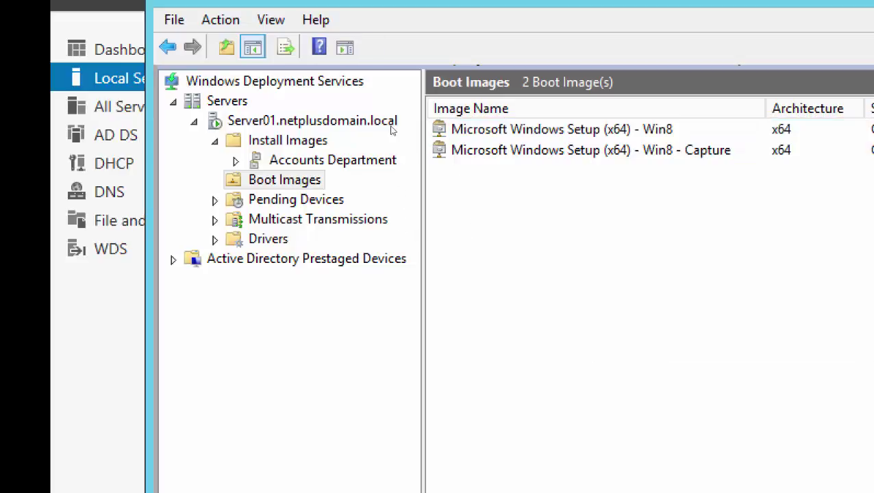
key("Down")
key("shift+F10")
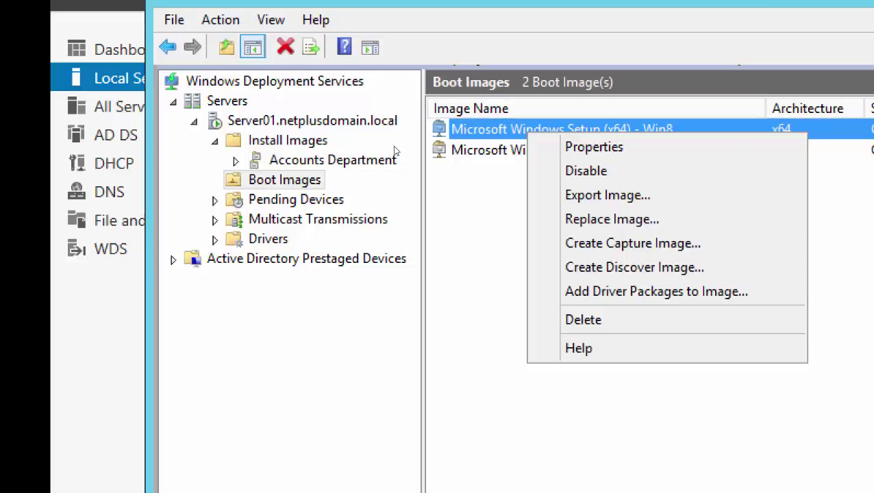
key("Down")
key("Down")
key("Down")
key("Down")
key("Down")
key("Down")
key("Down")
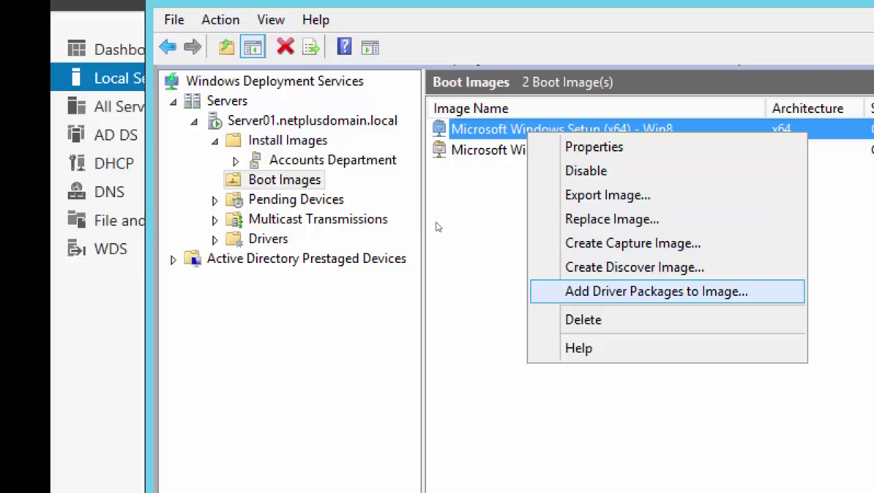
key("Down")
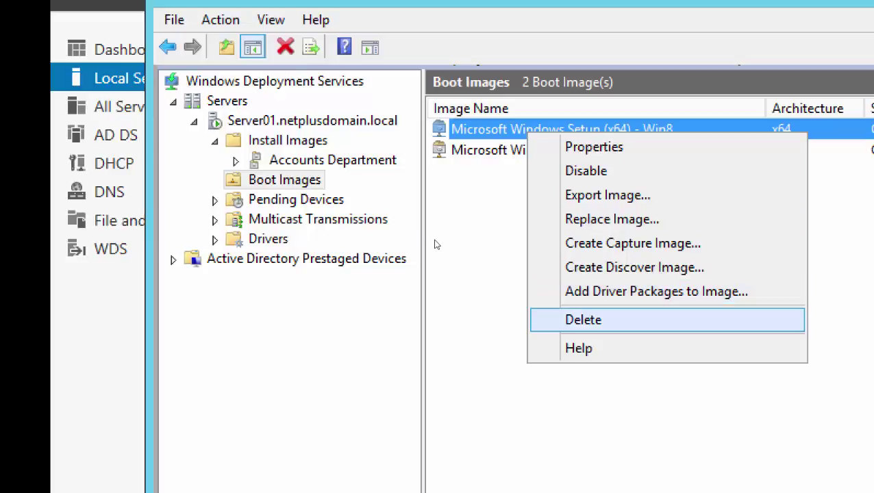
key("Return")
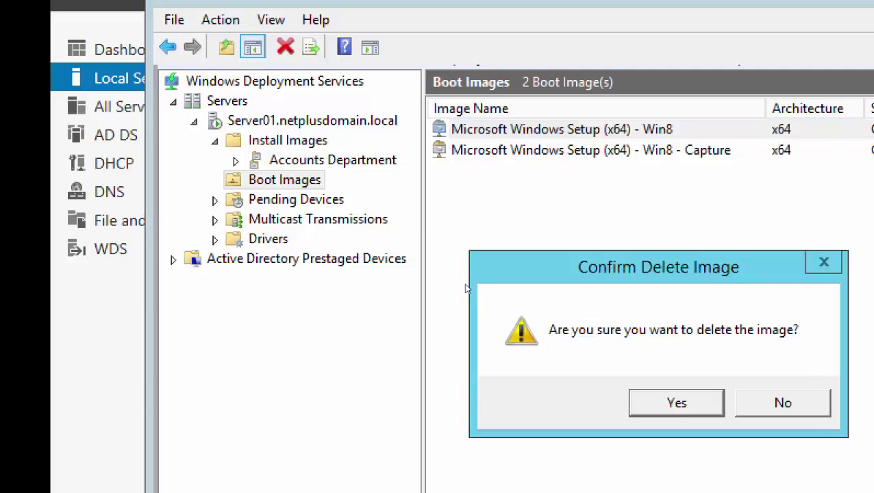
key("Return")
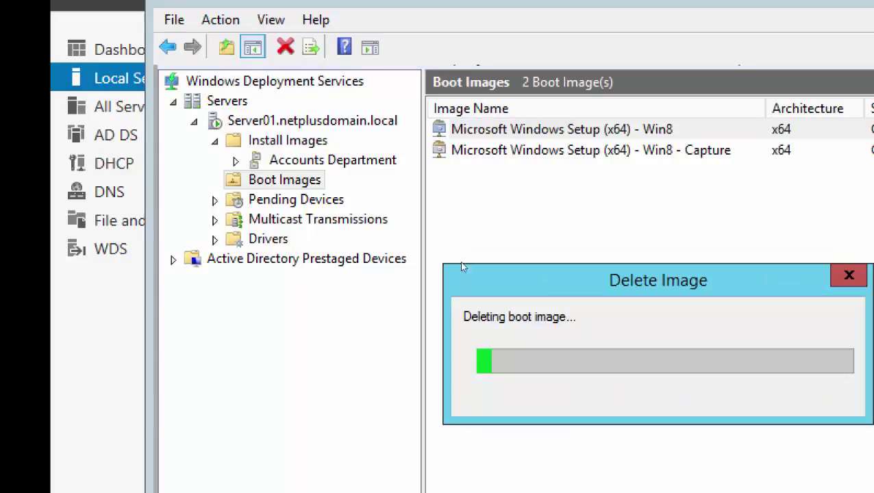
- Delete the Win8 - Capture boot image and confirm, leaving no boot images
key("shift+F10")
key("Up")
key("Up")
key("Up")
key("Up")
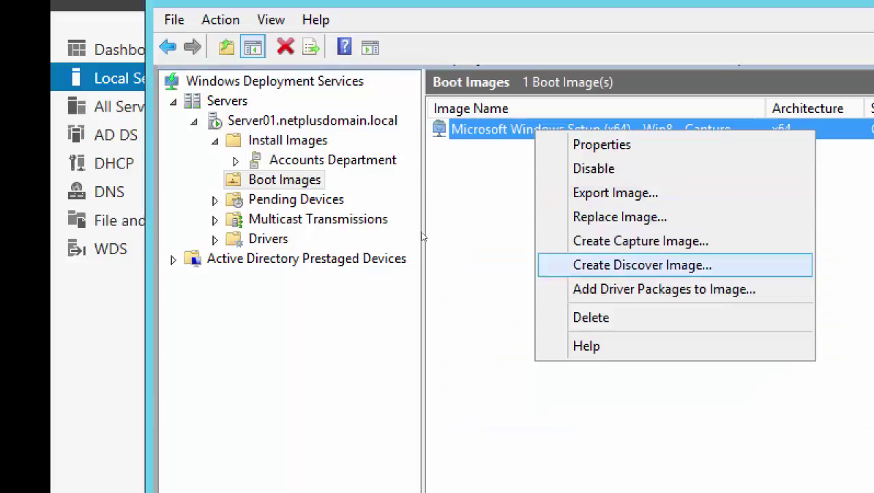
key("Down")
key("Down")
key("Down")
key("Up")
key("Return")
key("Return")
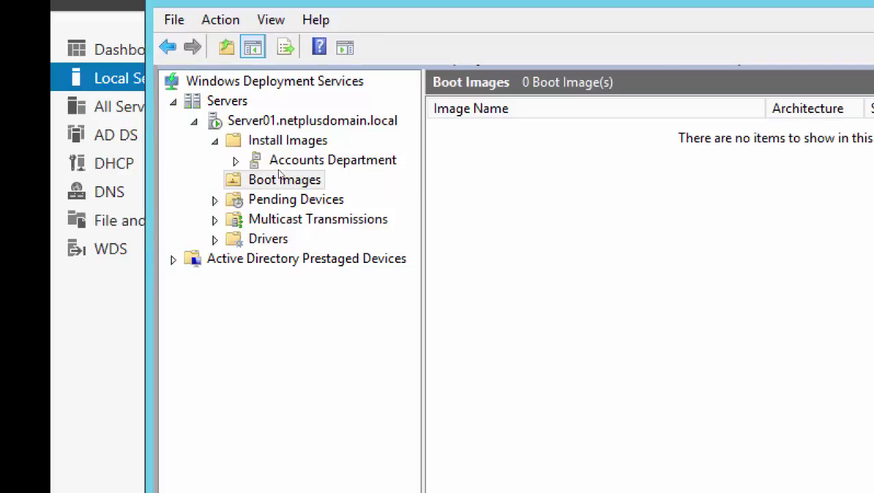
right_click(279, 176)
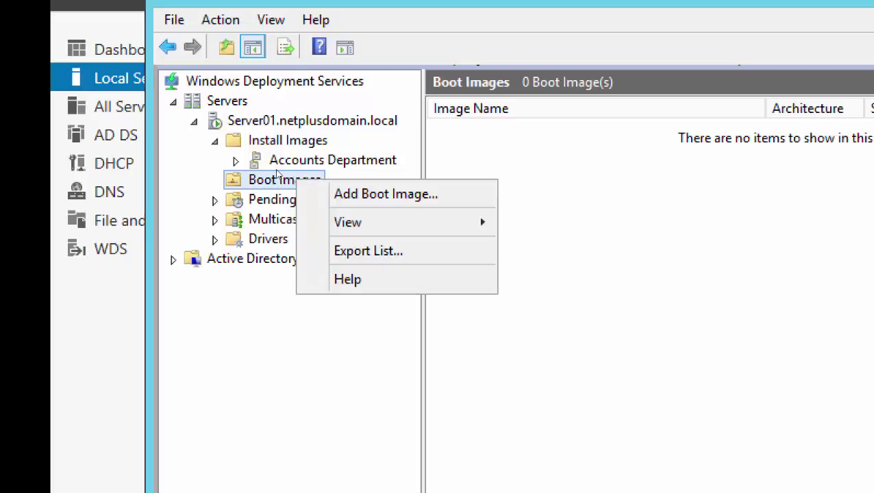
left_click(274, 176)
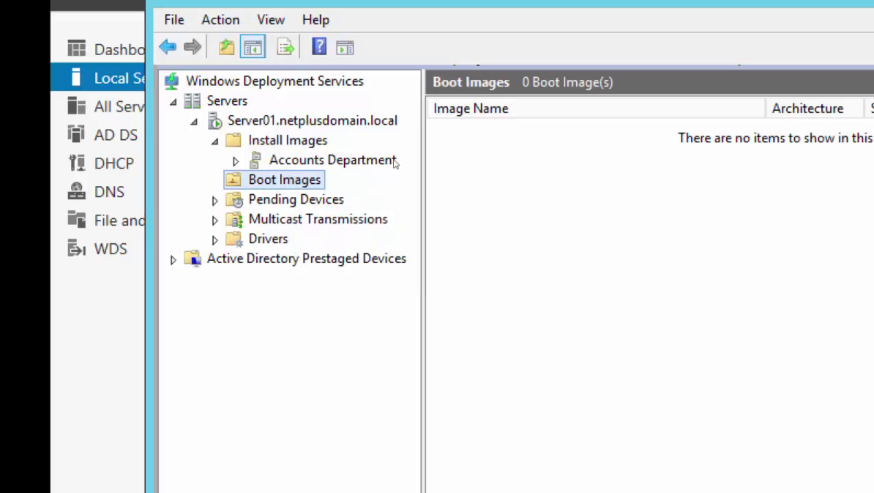
right_click(306, 180)
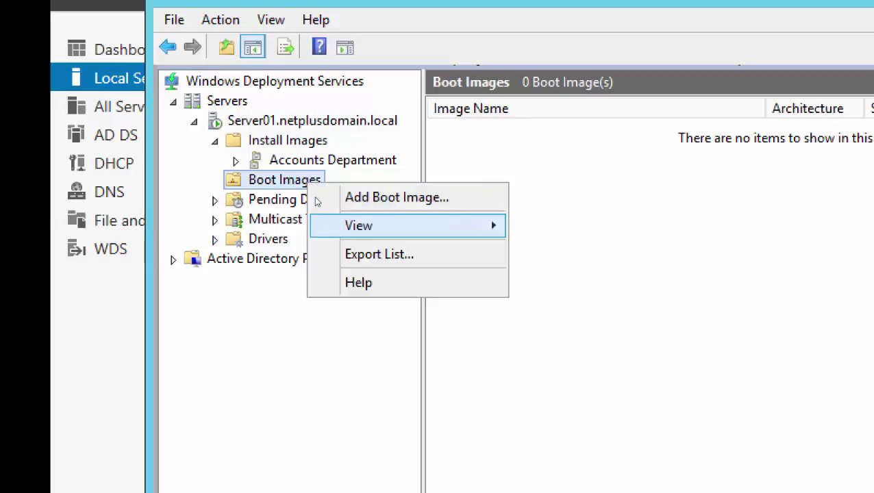
left_click(327, 187)
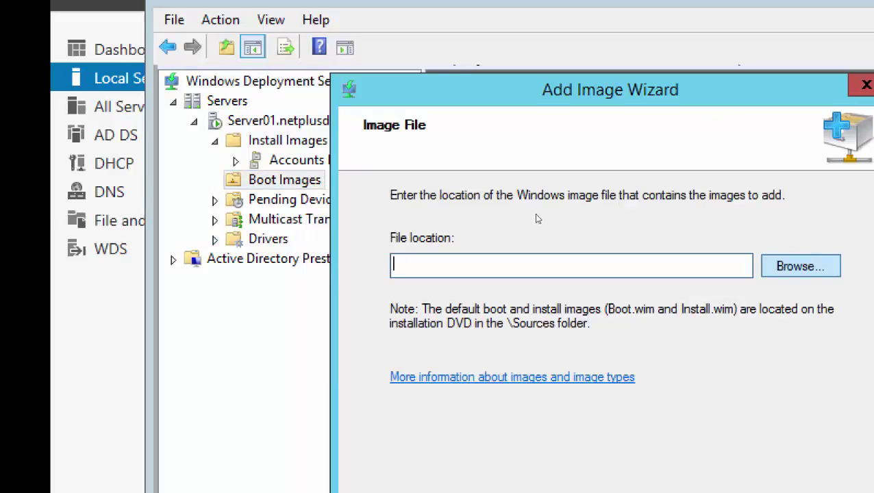
key("Tab")
key("Return")
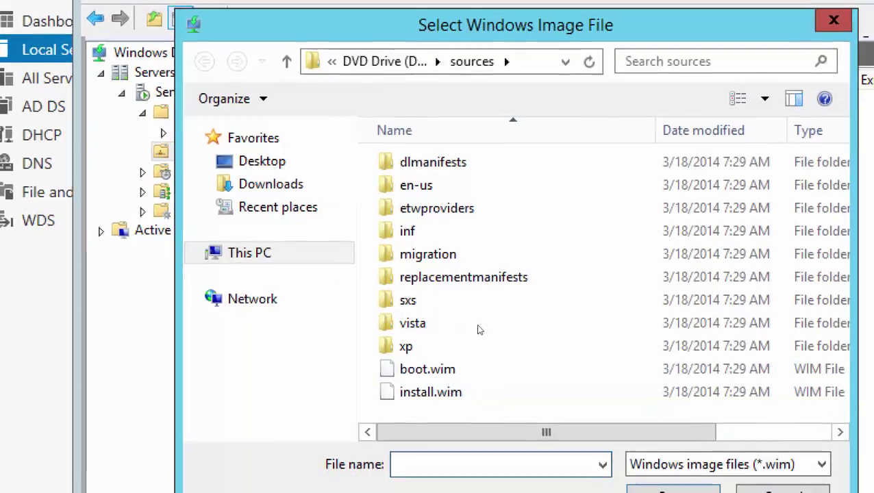
key("Escape")
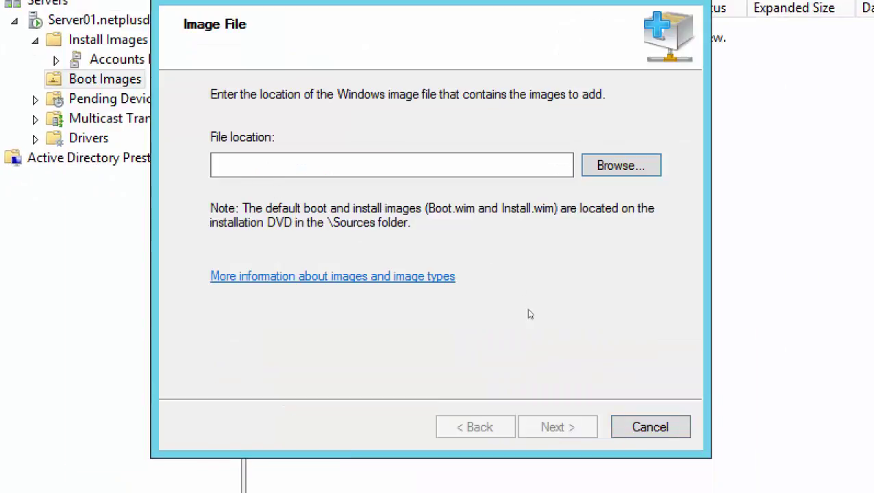
key("Escape")
left_click(428, 269)
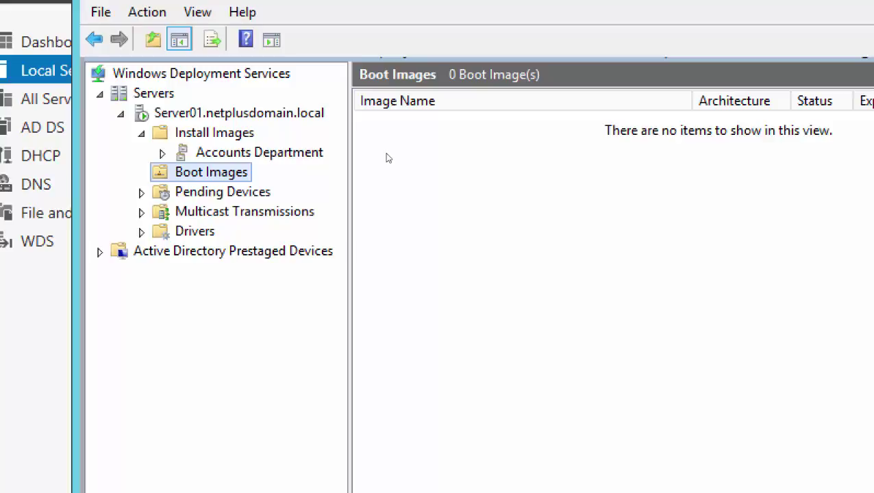
- Add D:\sources\boot.wim as boot image Microsoft Windows Setup (x64) with the default name and description
right_click(273, 172)
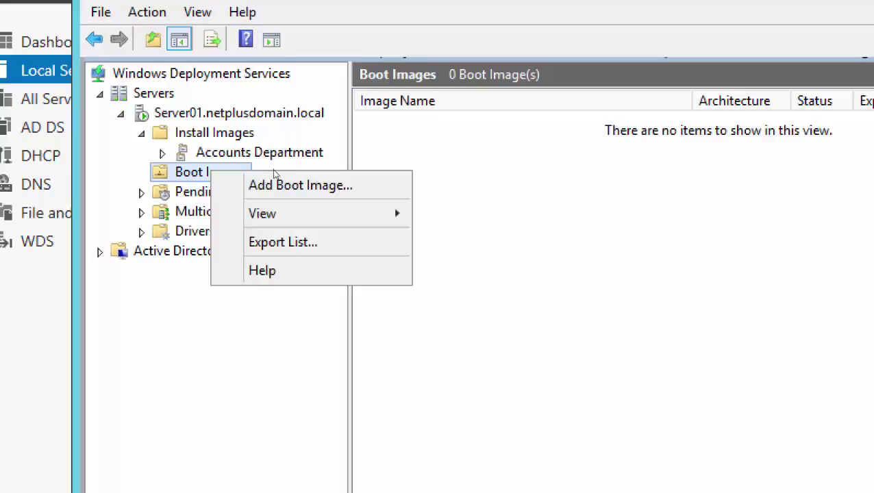
left_click(309, 184)
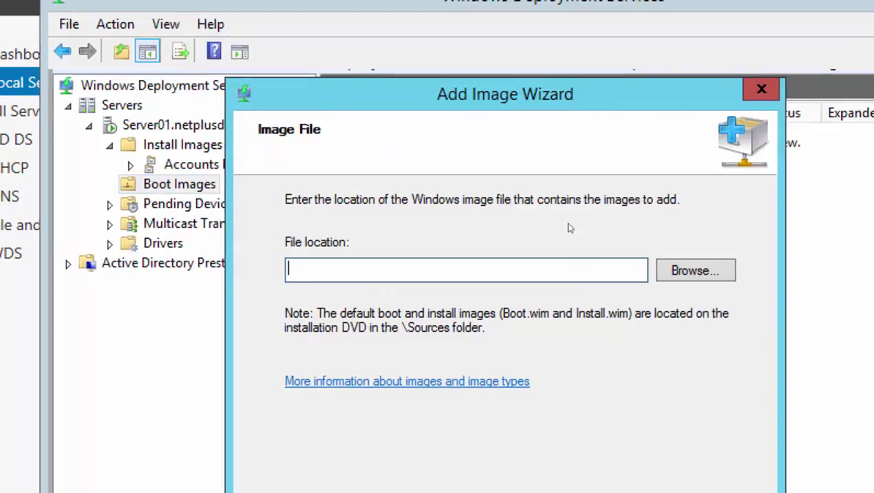
key("alt+b")
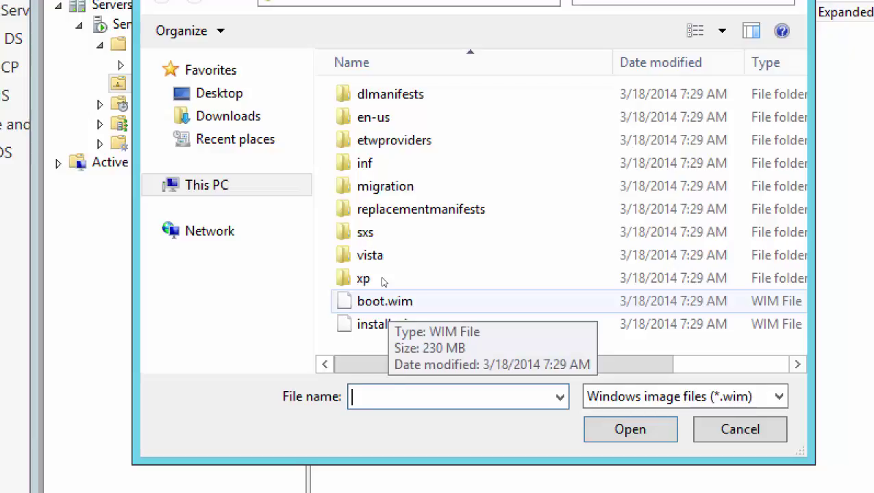
double_click(383, 281)
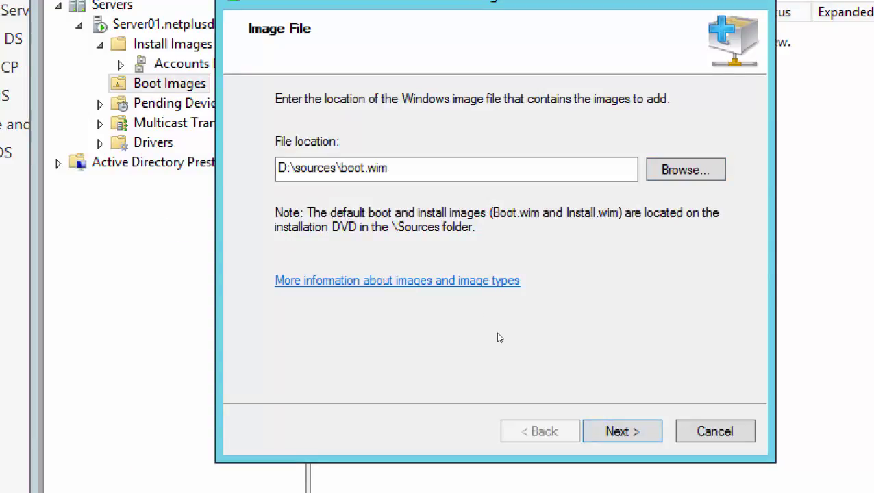
key("Return")
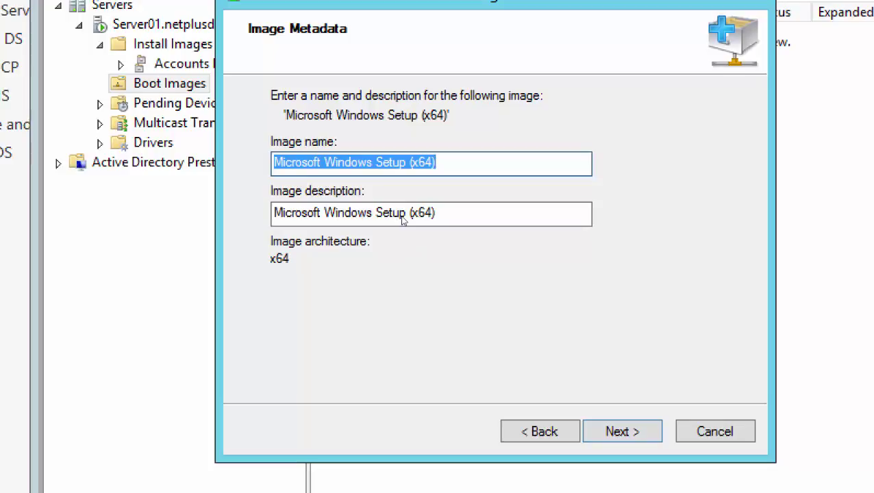
key("Return")
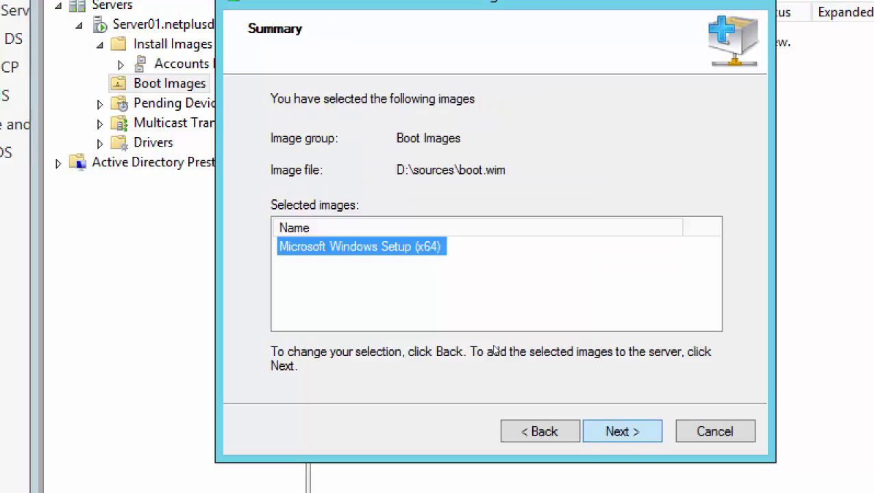
key("Return")
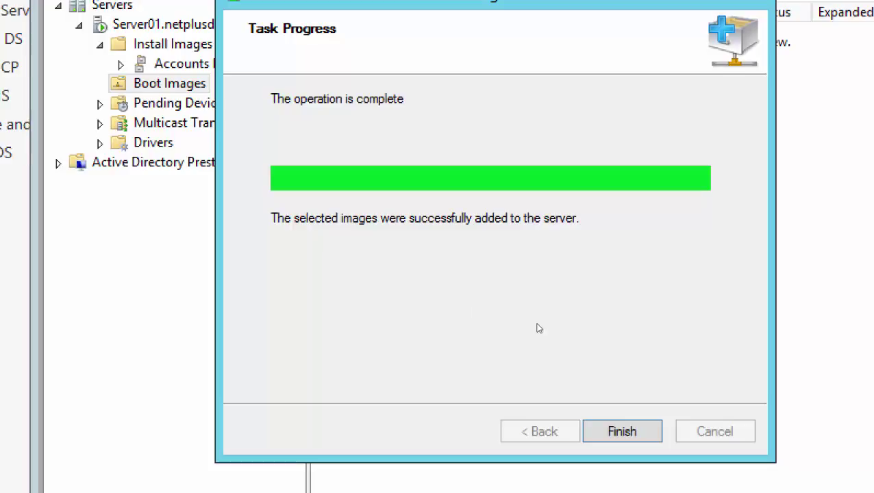
key("Return")
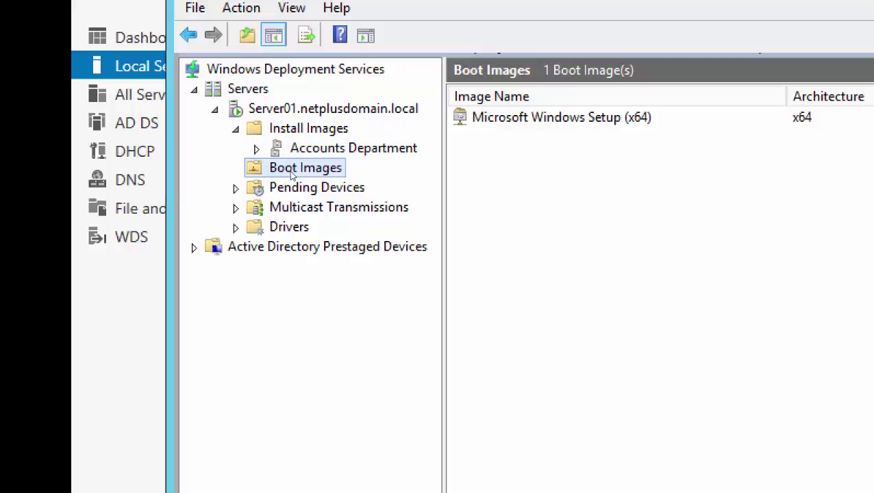
key("Up")
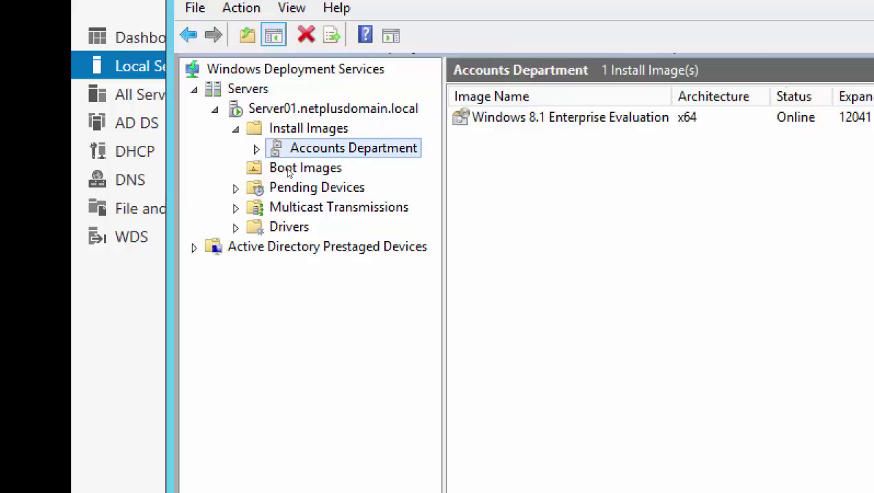
left_click(288, 172)
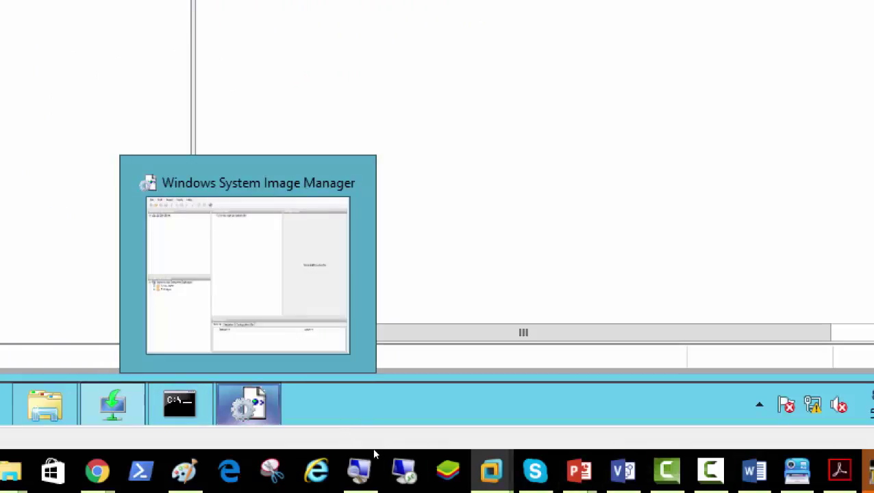
- Switch to Windows System Image Manager and open the Windows 8.1 Enterprise Evaluation image's context menu
left_click(372, 447)
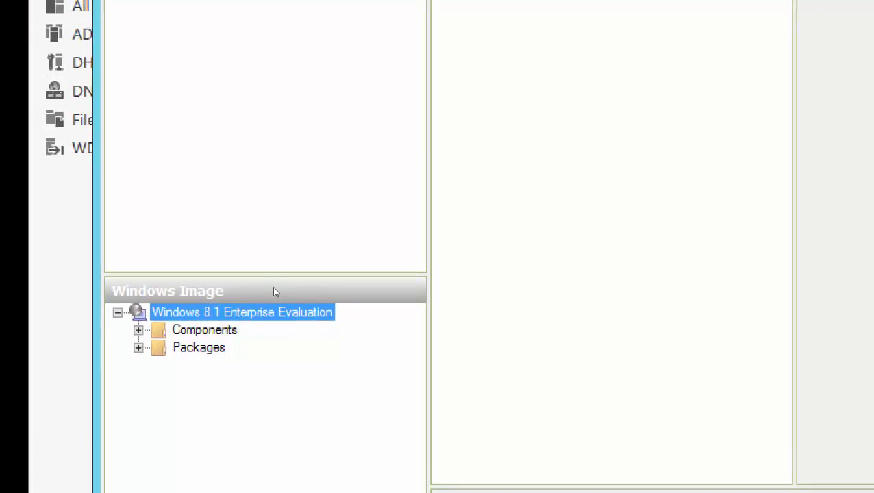
key("shift+F10")
key("Down")
key("Down")
key("Up")
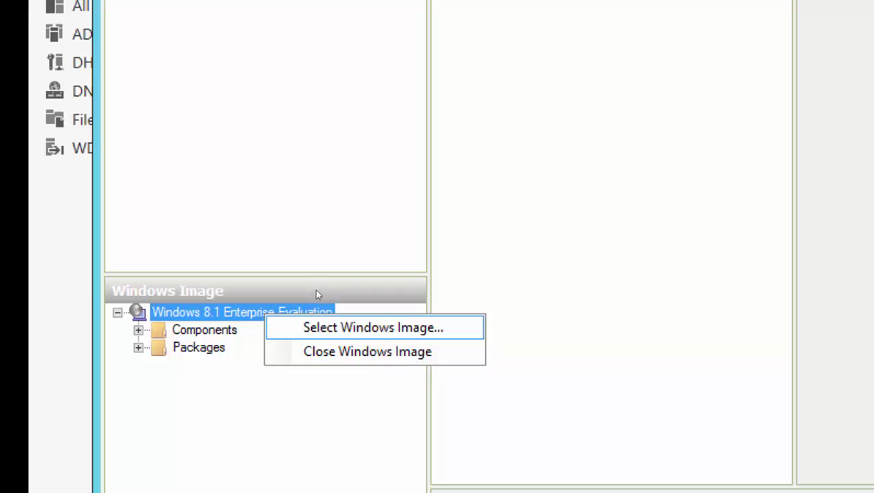
key("Return")
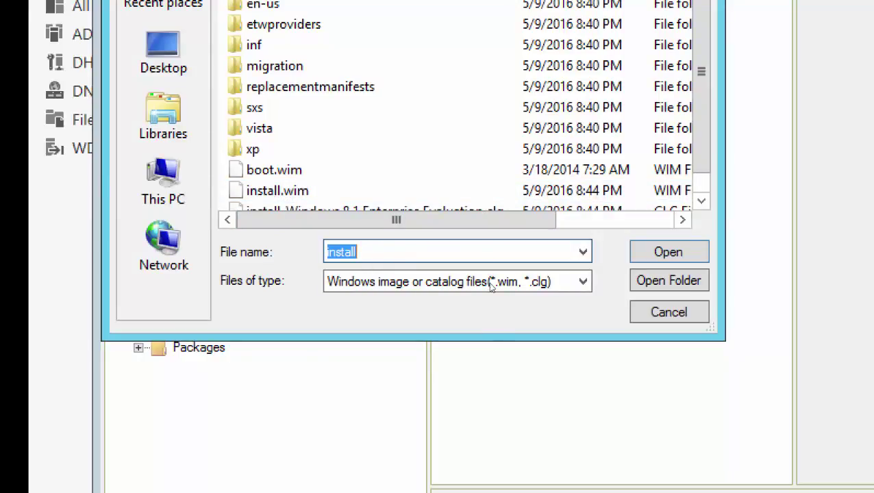
key("Return")
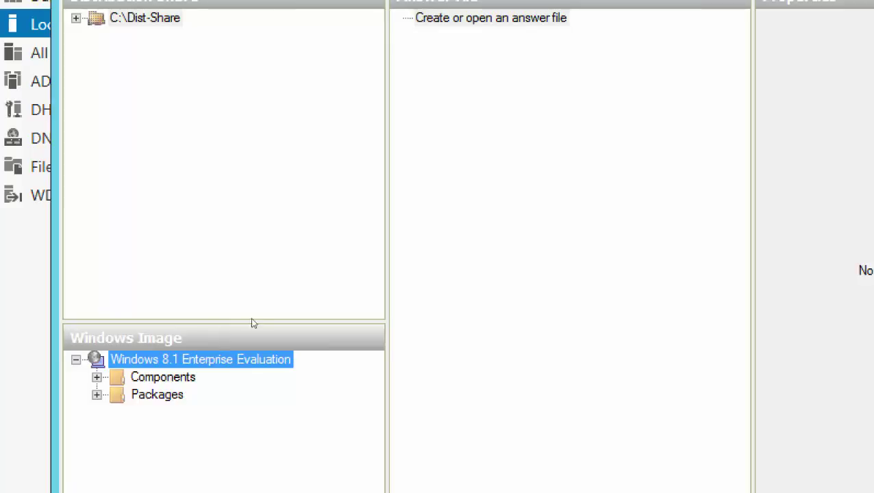
key("shift+F10")
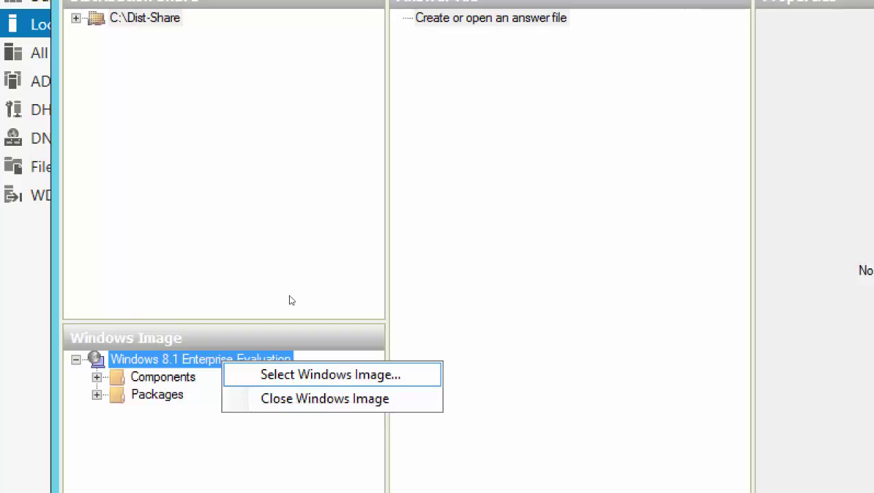
key("Return")
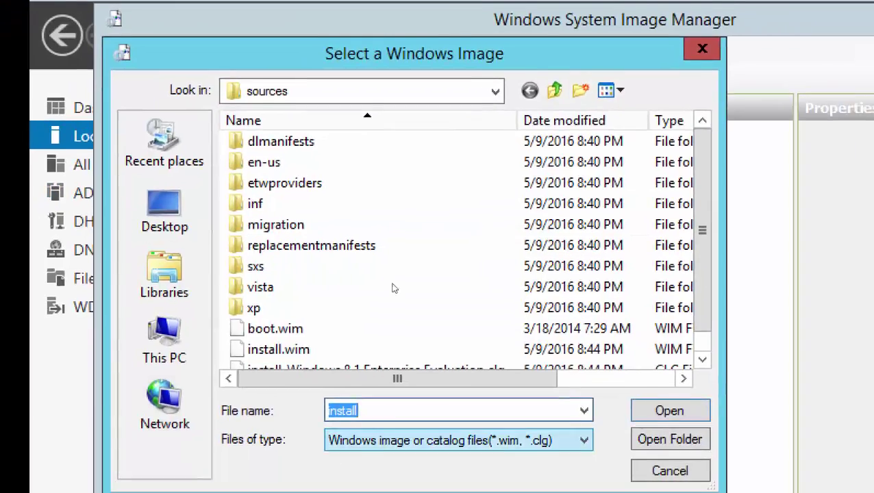
key("Tab")
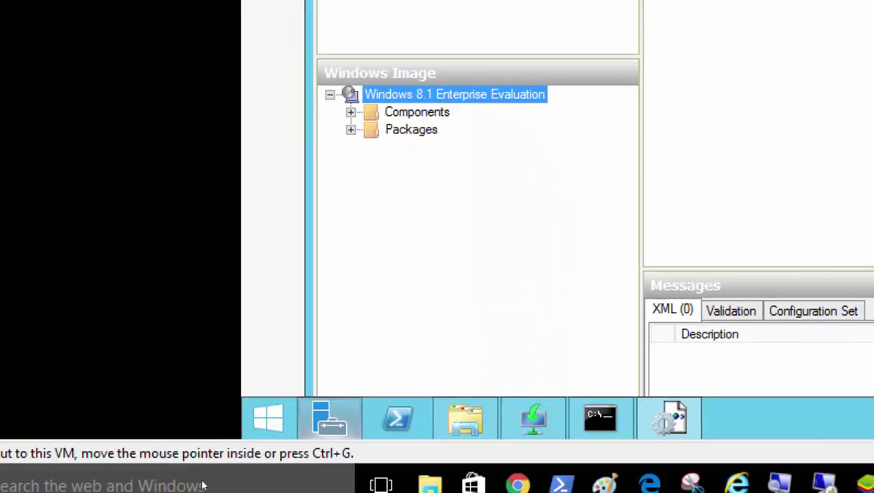
left_click(466, 418)
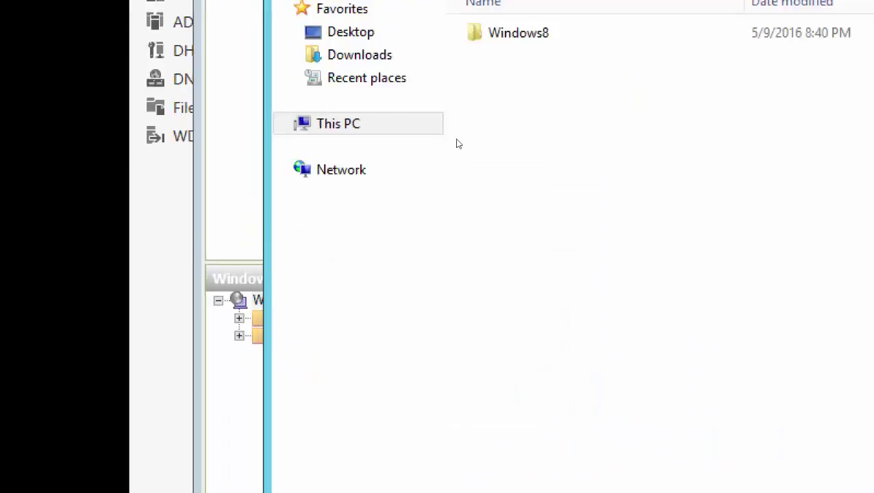
- Navigate in File Explorer to the C:\Software\Windows8 folder
key("alt+Up")
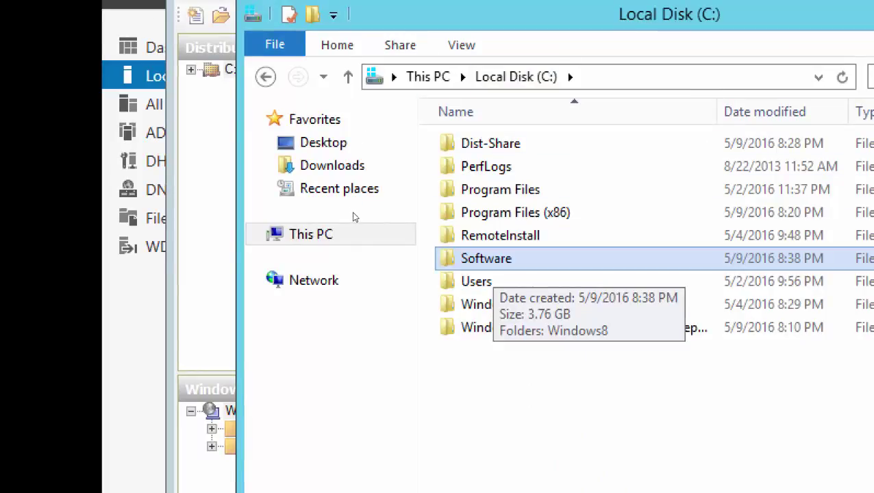
key("Return")
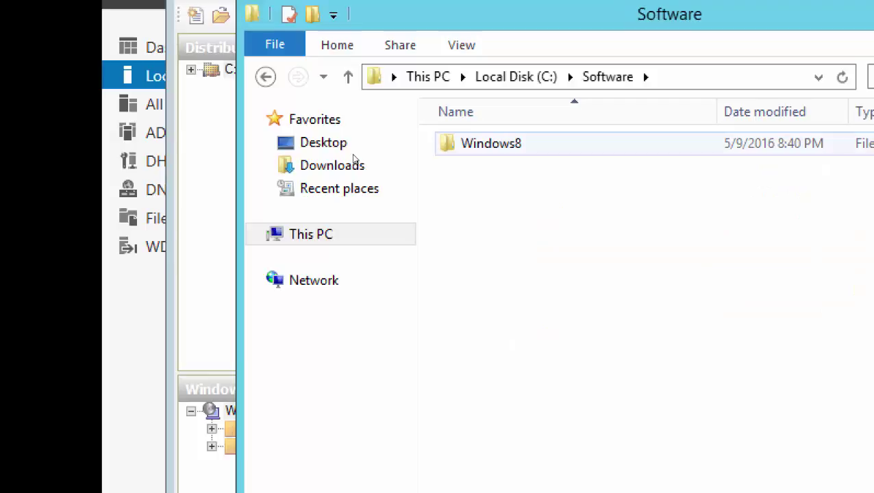
key("Return")
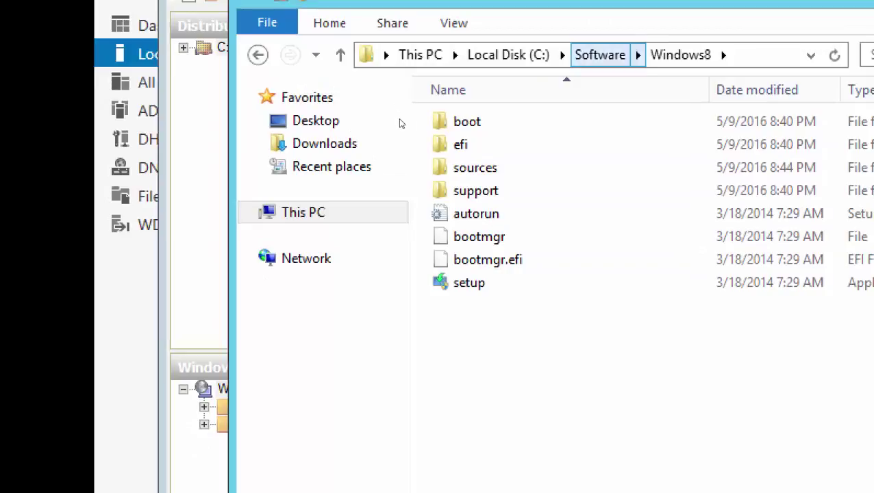
key("alt+Up")
key("Return")
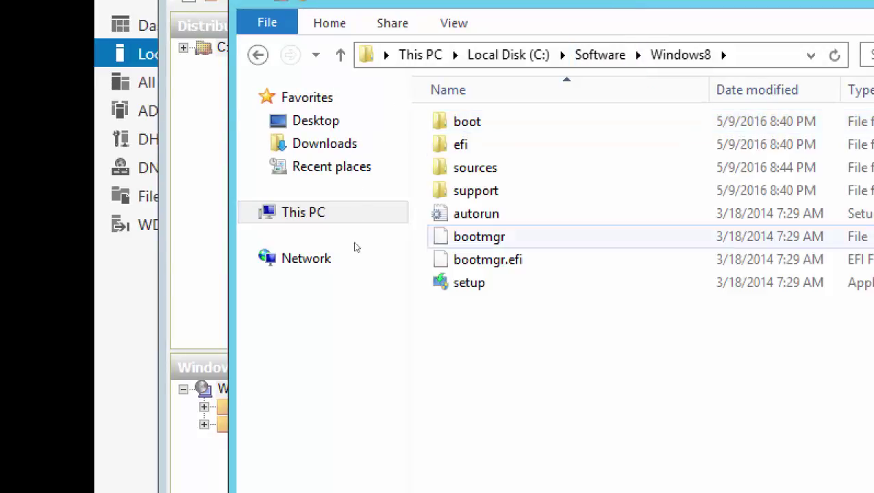
- Select every item in the Windows8 folder and bring up their context menu
key("ctrl+a")
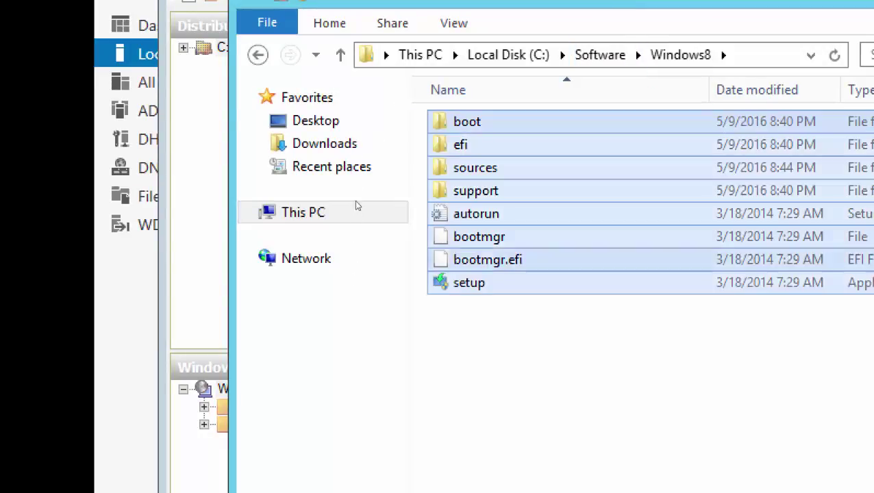
right_click(496, 171)
key("Down")
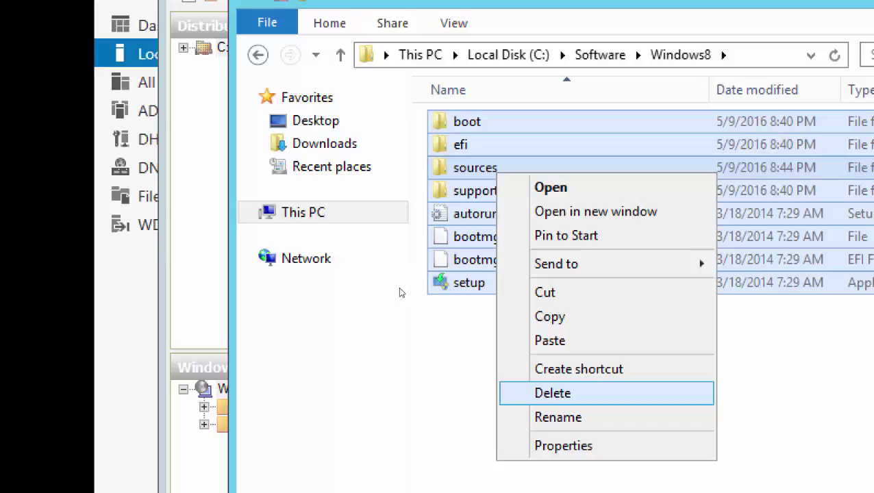
left_click(340, 272)
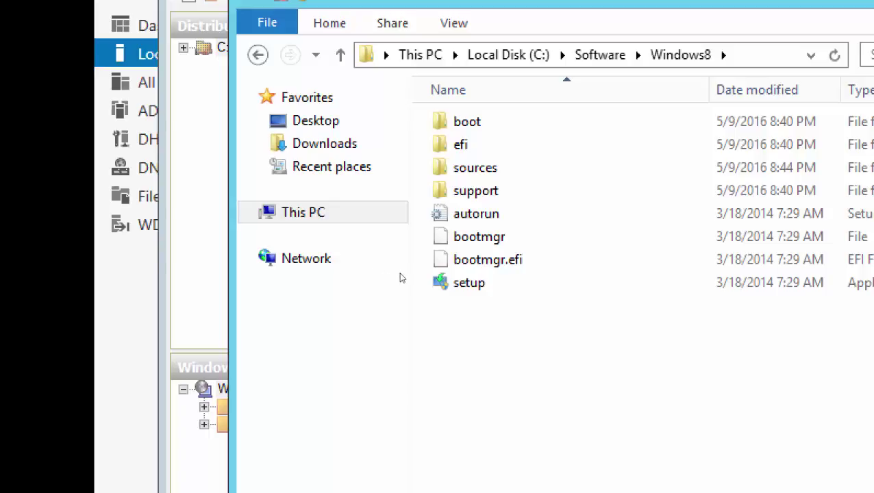
left_click_drag(400, 276, 337, 202)
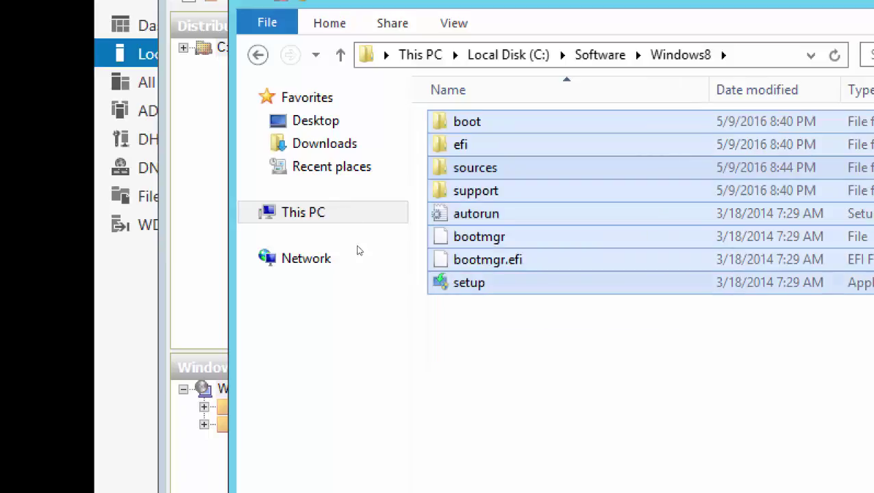
left_click(426, 265)
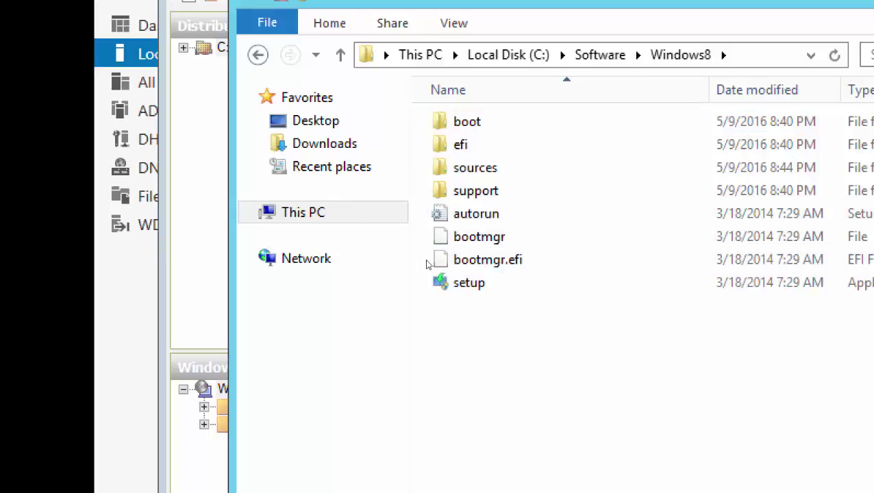
left_click_drag(634, 336, 313, 142)
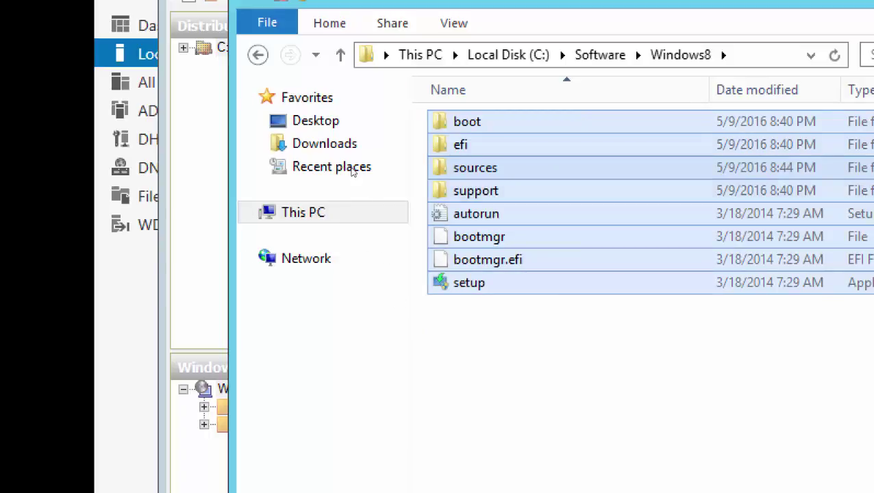
key("shift+F10")
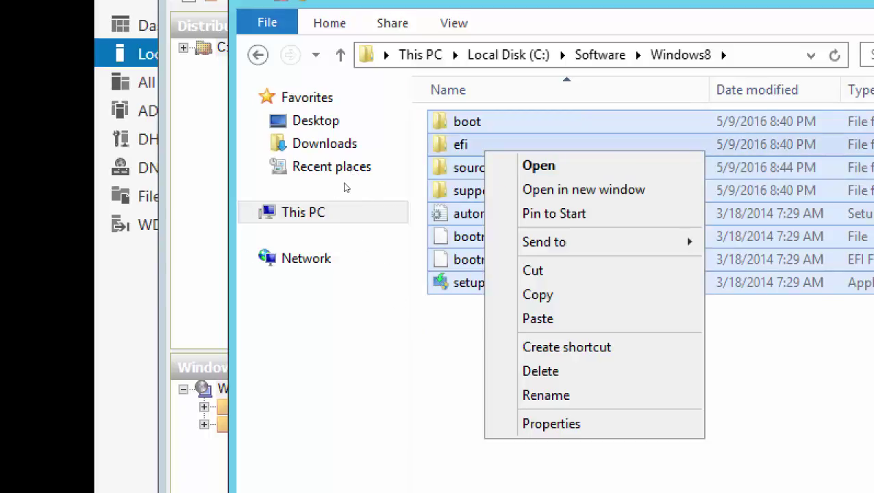
key("Up")
key("Up")
key("Up")
key("Down")
key("Down")
key("Up")
key("Up")
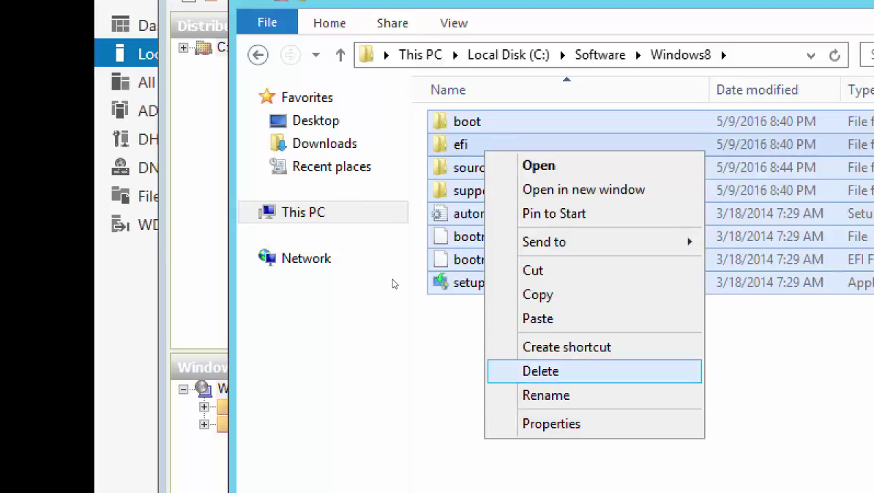
left_click(402, 322)
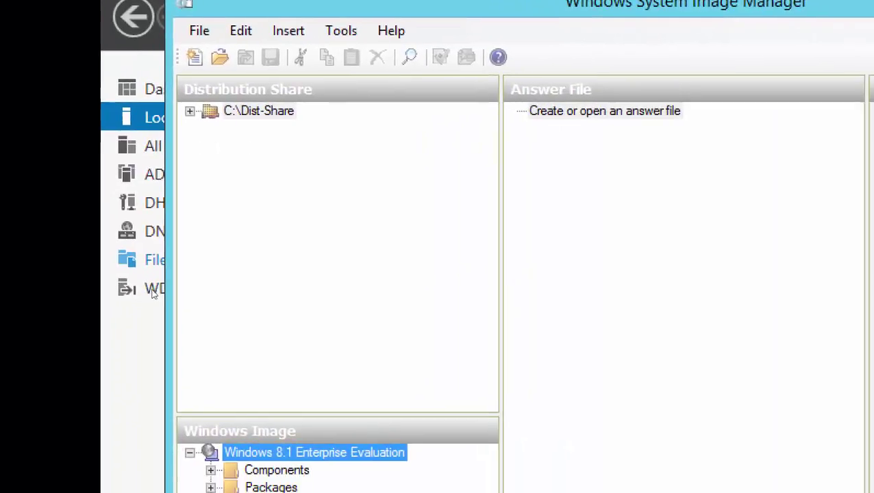
- Bring Server Manager forward and launch the Windows Deployment Services console
left_click(171, 278)
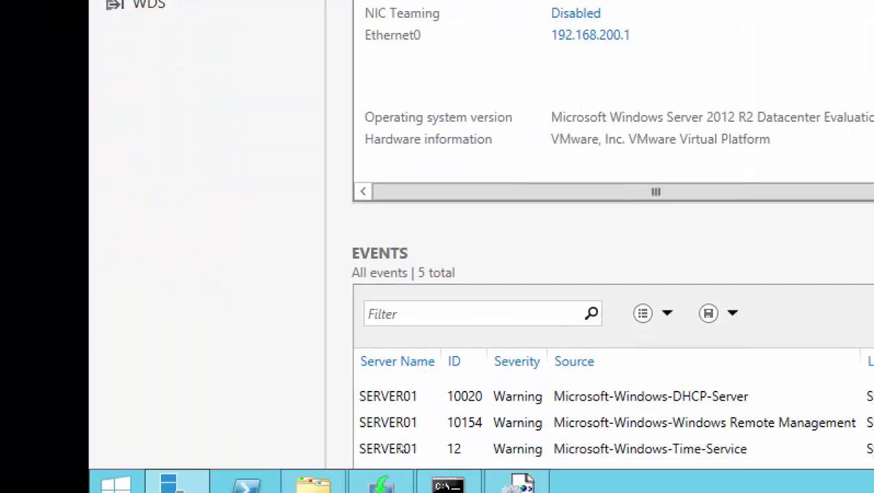
left_click(403, 467)
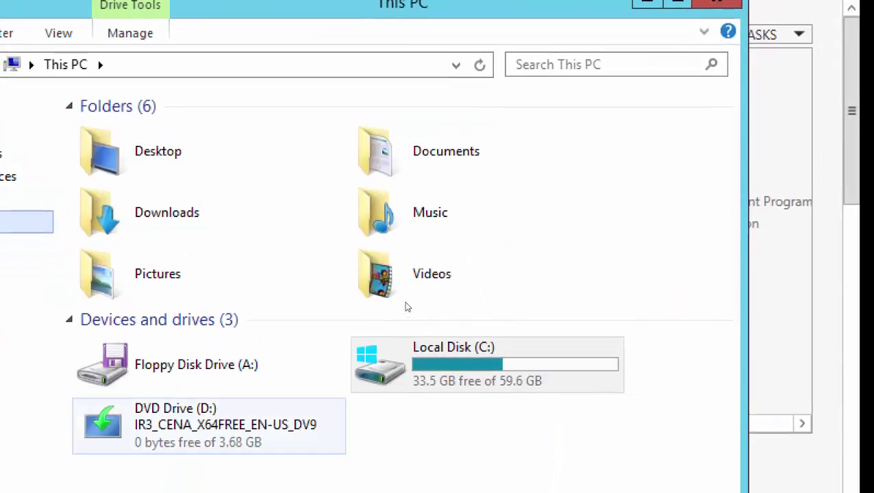
- Open DVD Drive (D:), select all its installation files, then close File Explorer
right_click(202, 415)
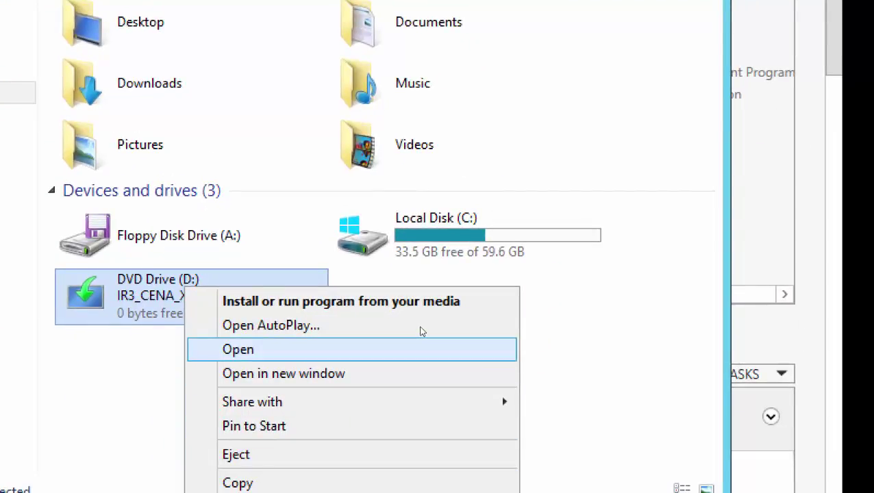
left_click(420, 331)
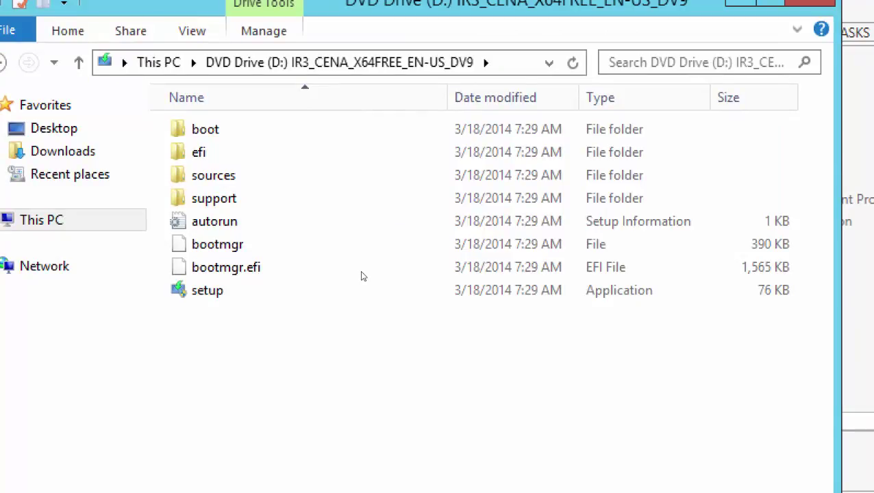
key("ctrl+a")
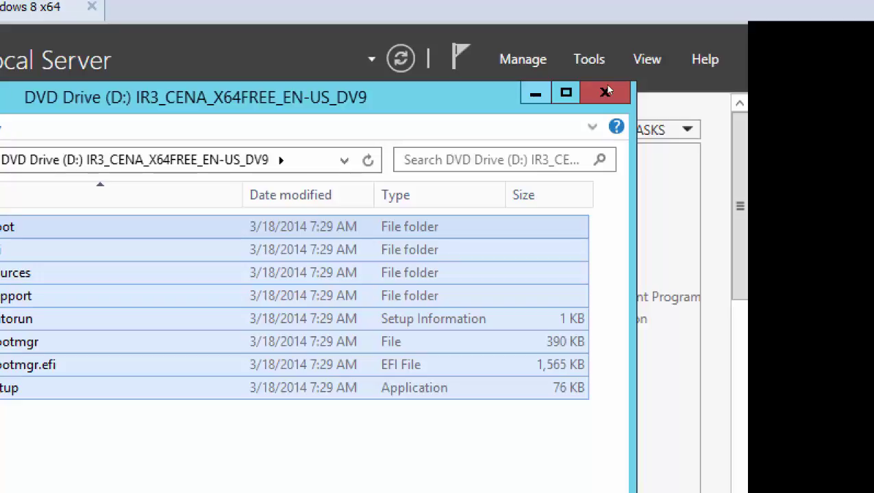
left_click(607, 90)
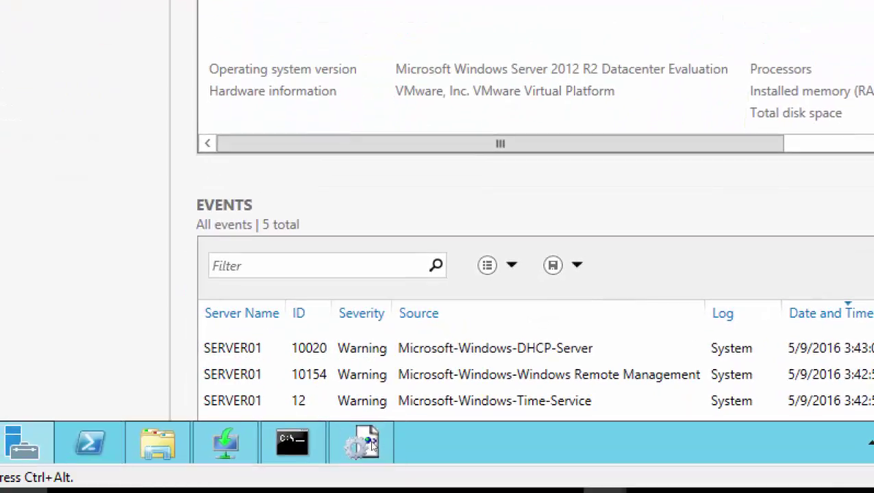
- Switch back to Windows System Image Manager from the taskbar
left_click(372, 445)
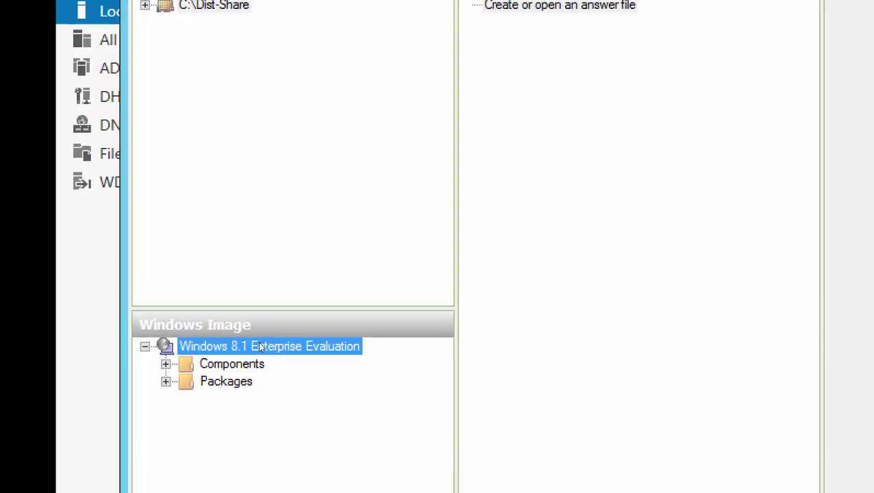
- Show the Select/Close Windows Image options for the loaded Windows 8.1 image
key("shift+F10")
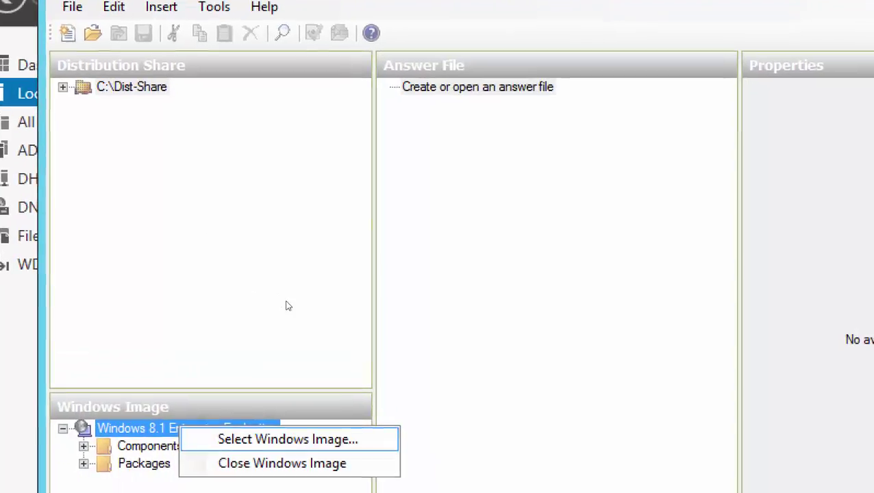
left_click(281, 393)
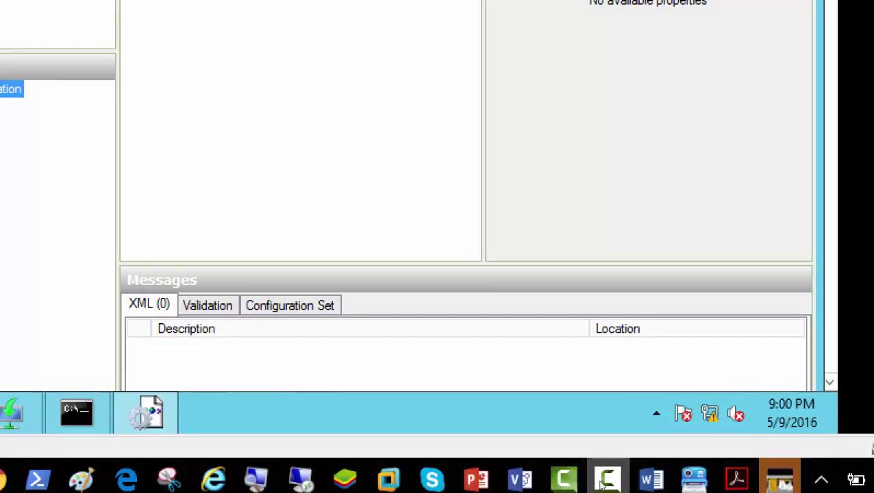
left_click(605, 480)
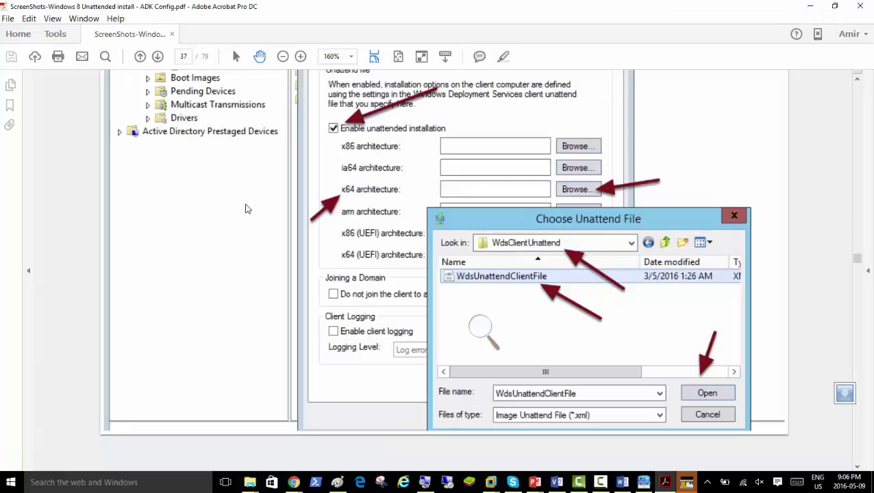
- Scroll the ADK Config guide up to the WDS Client screenshot, then switch to the Server02 VM
scroll(158, 197, "up", 4)
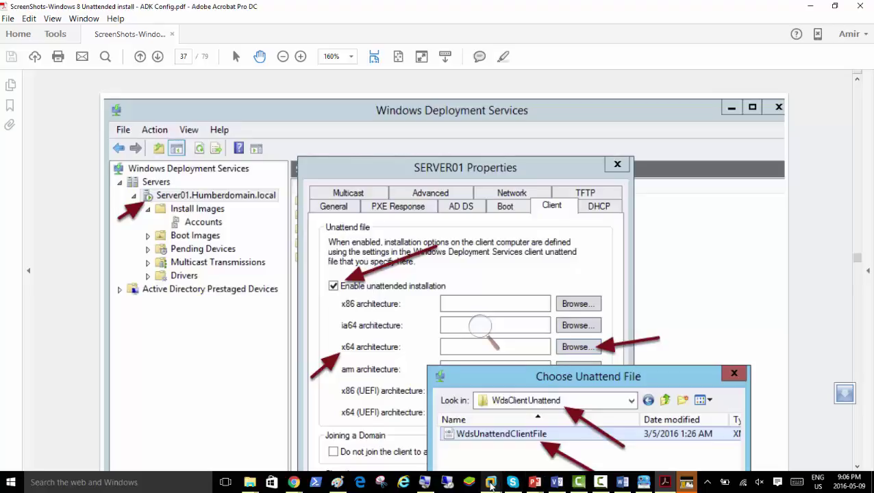
mouse_move(494, 482)
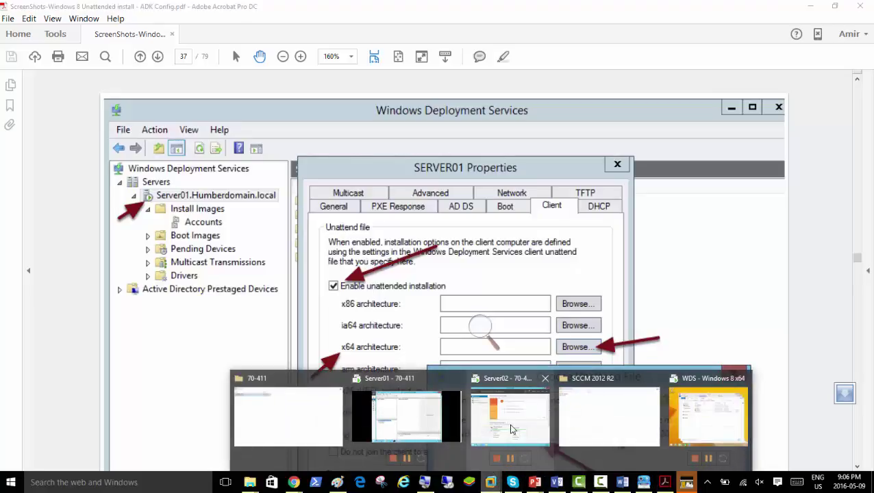
left_click(508, 429)
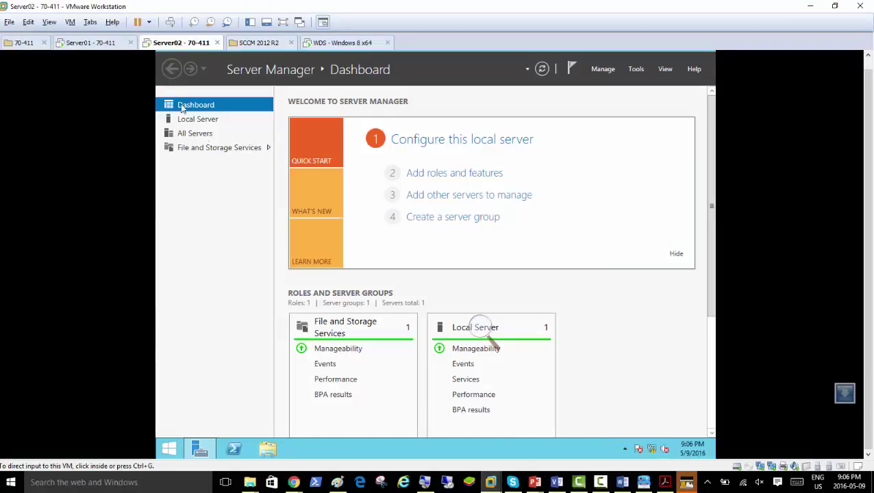
- Return to the Server01 - 70-411 virtual machine, where System Image Manager holds C:\Dist-Share
left_click(75, 46)
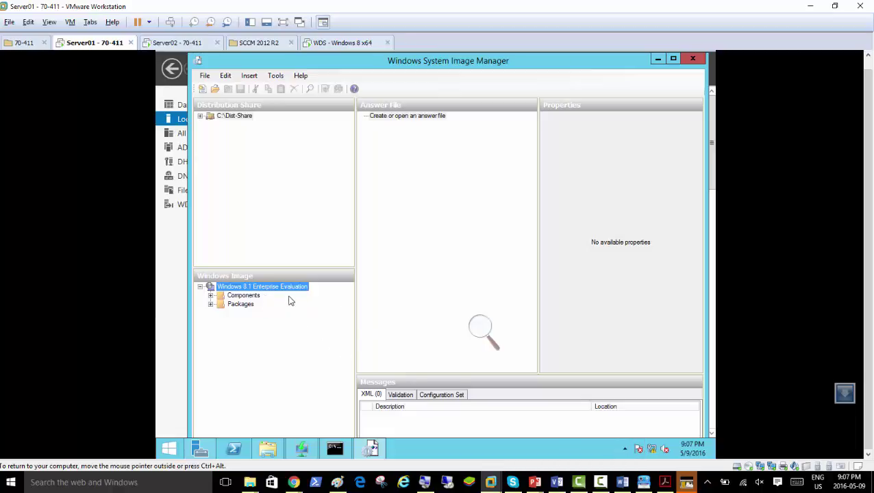
- View the reference screenshot of International-Core-WinPE placed under 1 windowsPE
left_click(482, 332)
left_click(492, 334)
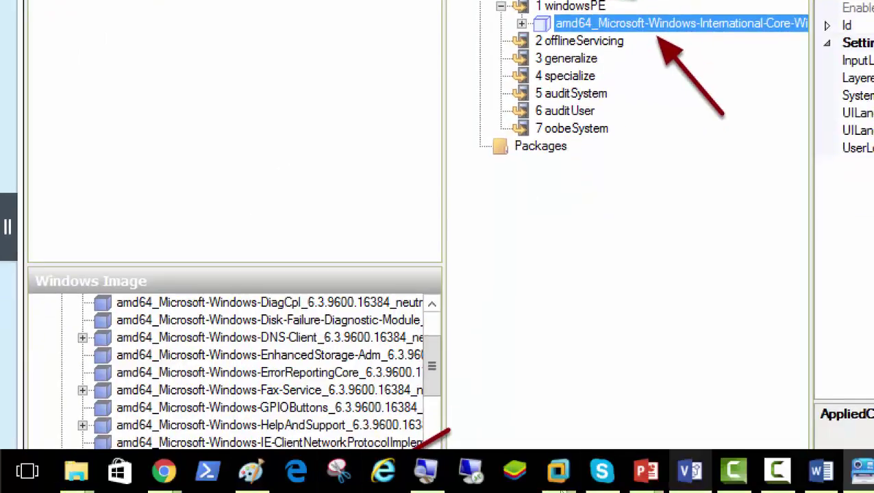
- Bring Server01 forward and create a new untitled answer file
mouse_move(558, 470)
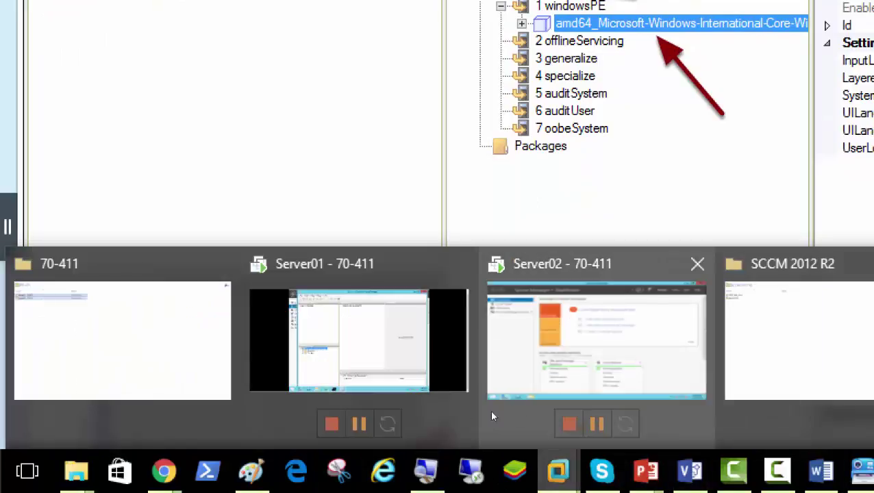
left_click(400, 412)
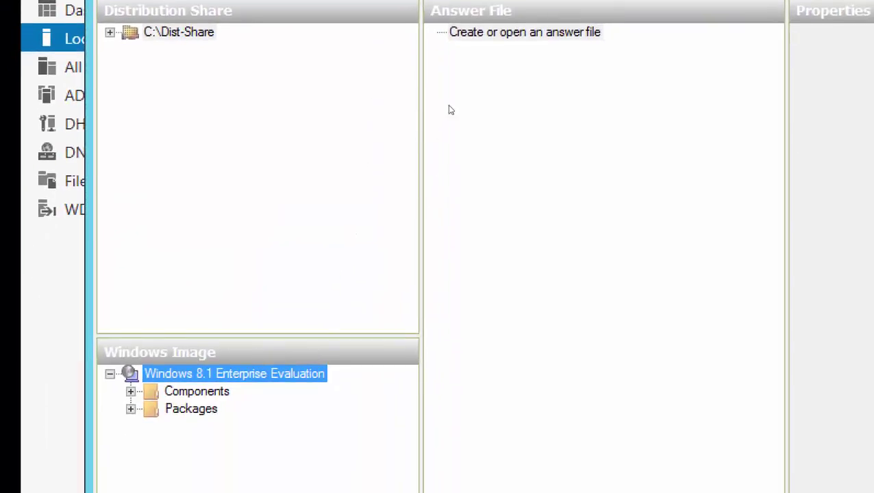
right_click(524, 33)
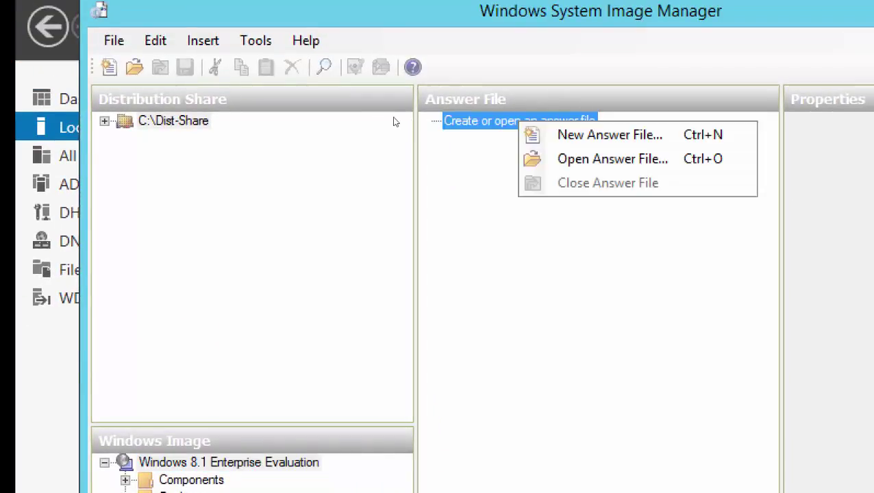
key("Down")
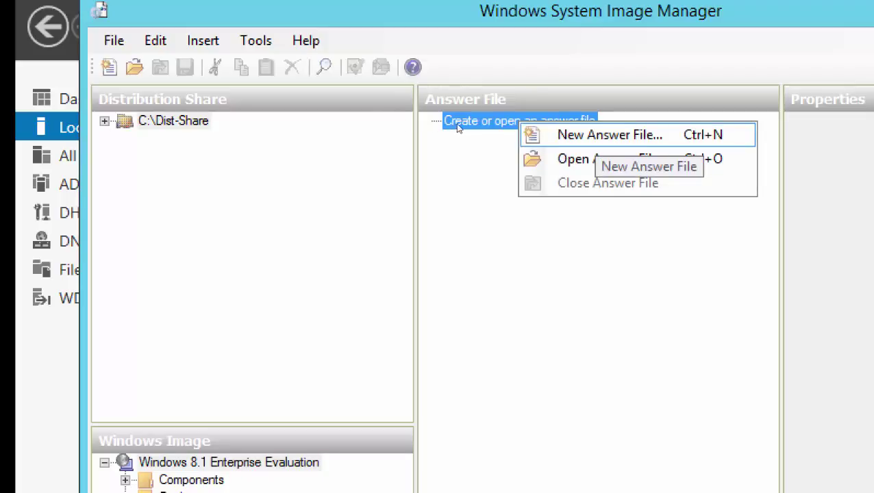
key("Return")
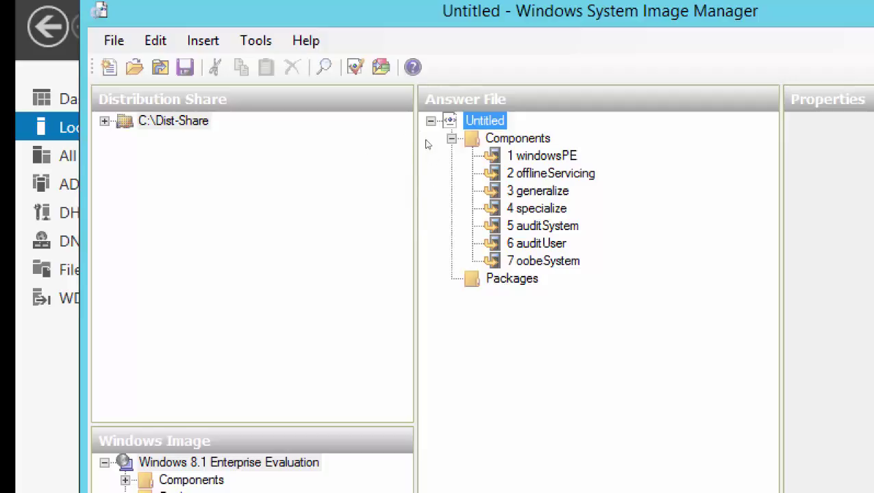
- Expand the Windows 8.1 image's Components list to reveal the amd64 Microsoft-Windows components
key("alt")
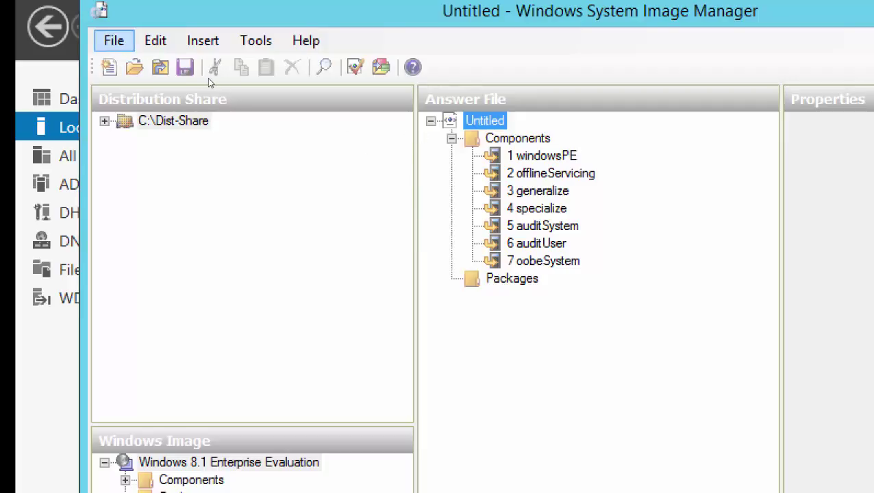
key("Escape")
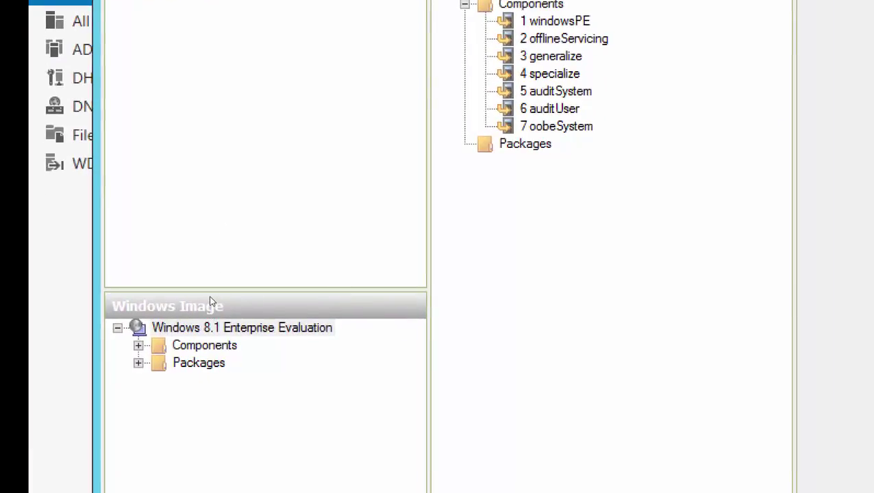
key("Down")
key("Right")
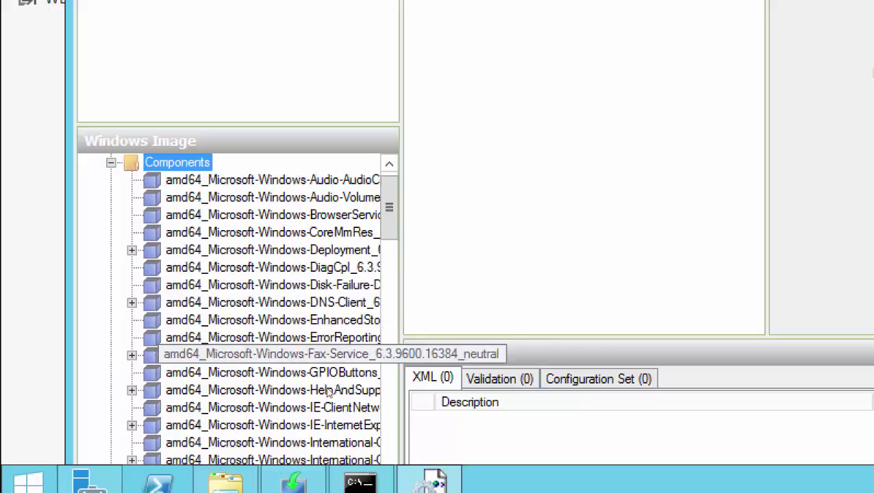
- Scroll down through the Windows image's component list
scroll(321, 400, "down", 2)
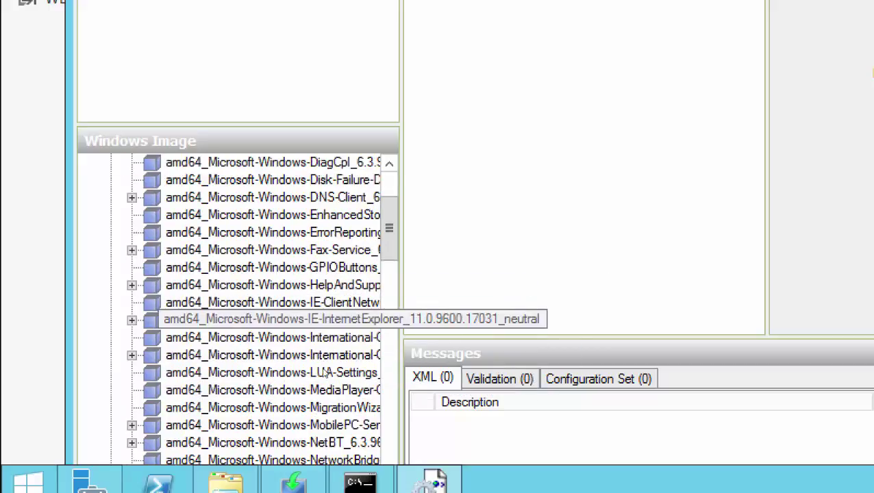
scroll(319, 342, "down", 6)
scroll(319, 378, "down", 8)
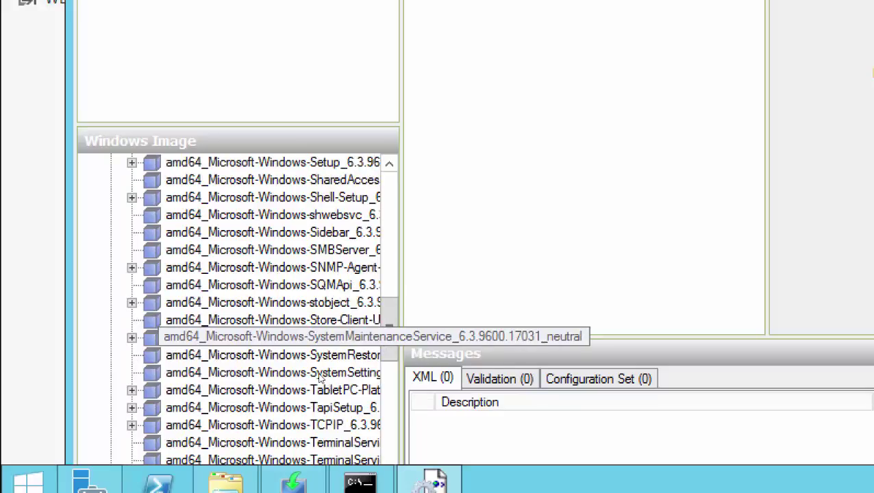
scroll(320, 375, "down", 5)
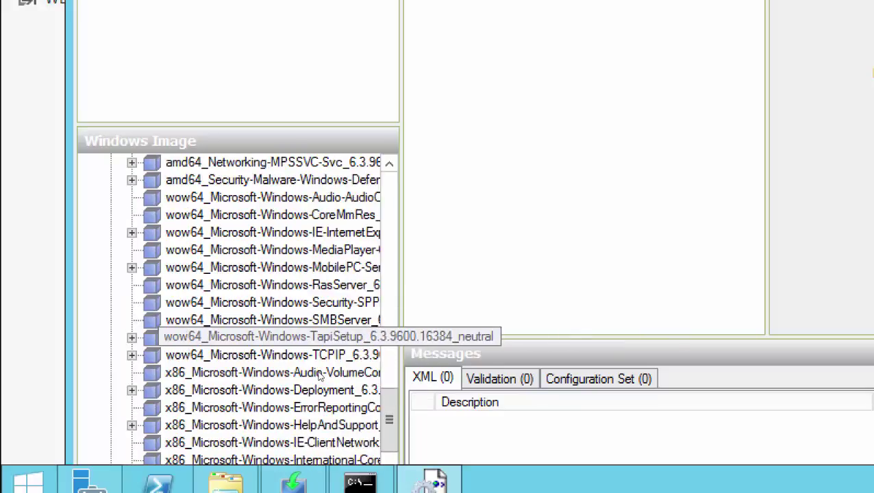
scroll(320, 353, "down", 3)
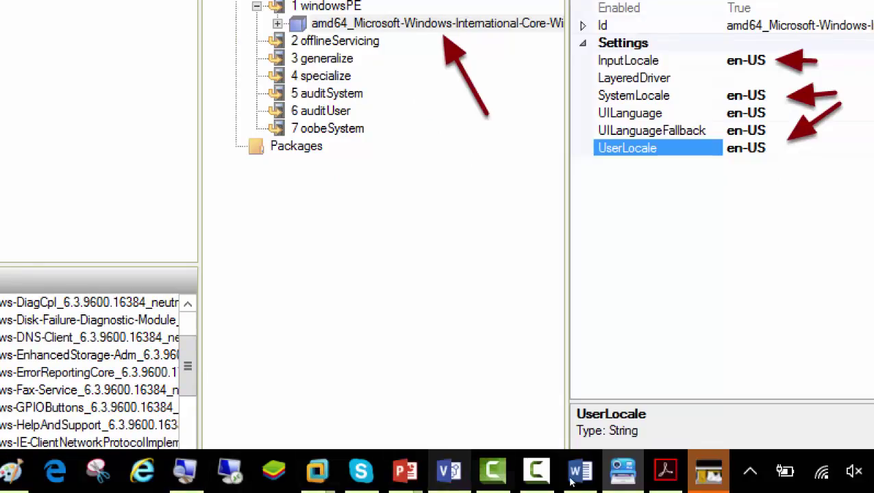
- Bring the Server02 virtual machine to the front in System Image Manager
mouse_move(317, 471)
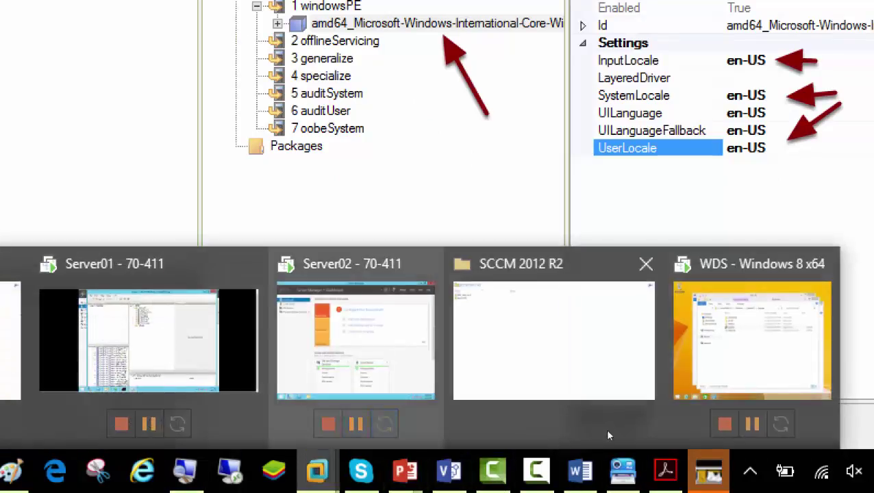
left_click(400, 414)
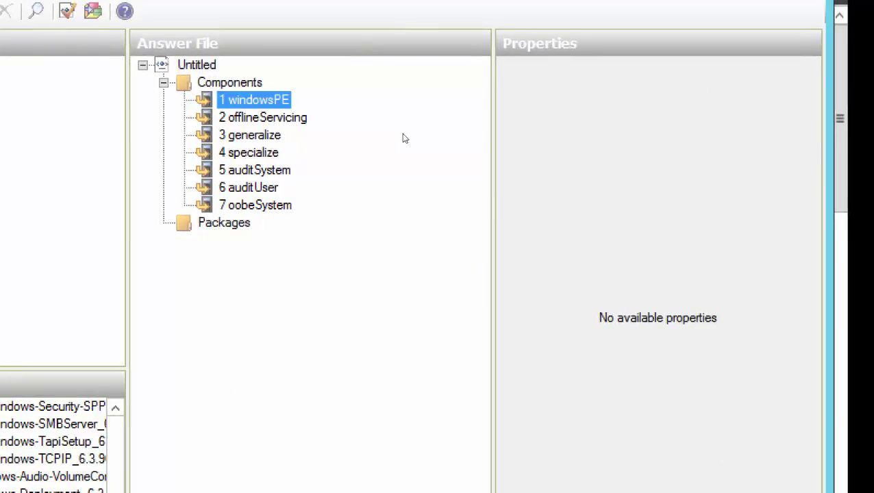
key("shift+F10")
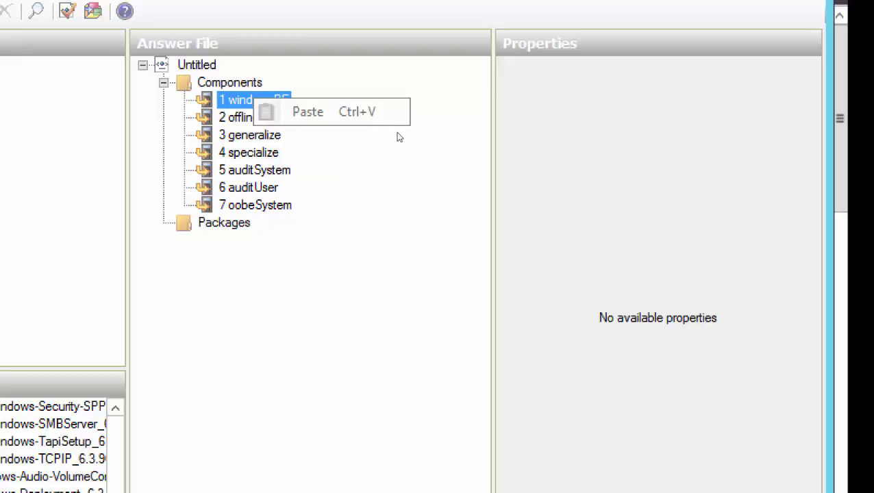
key("Escape")
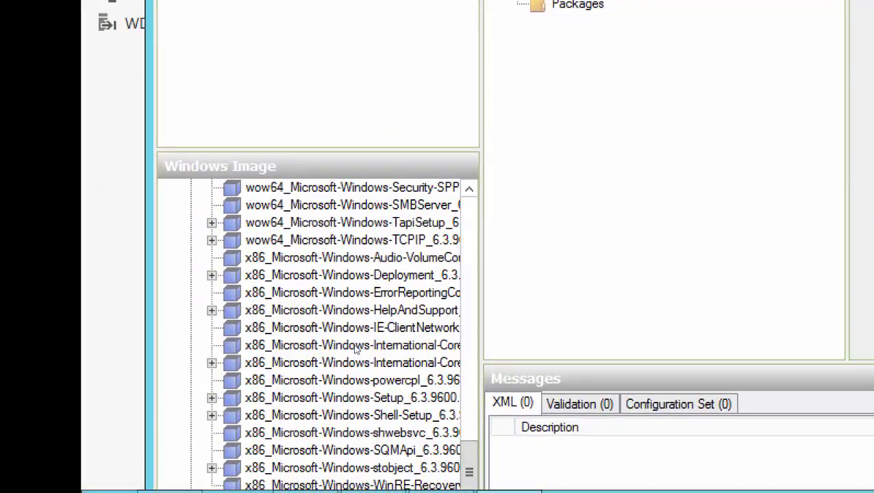
- Widen the Windows Image pane so full x86 component names show, then scroll to the top
left_click_drag(482, 342, 569, 343)
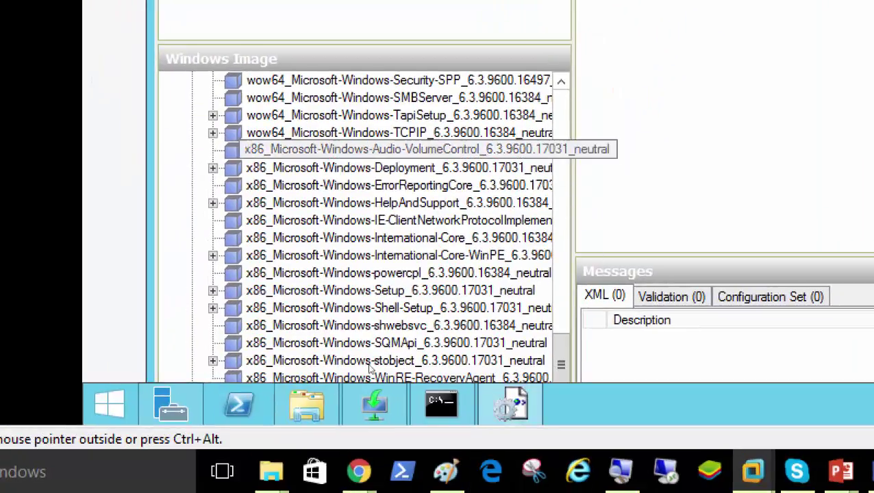
left_click_drag(631, 343, 664, 343)
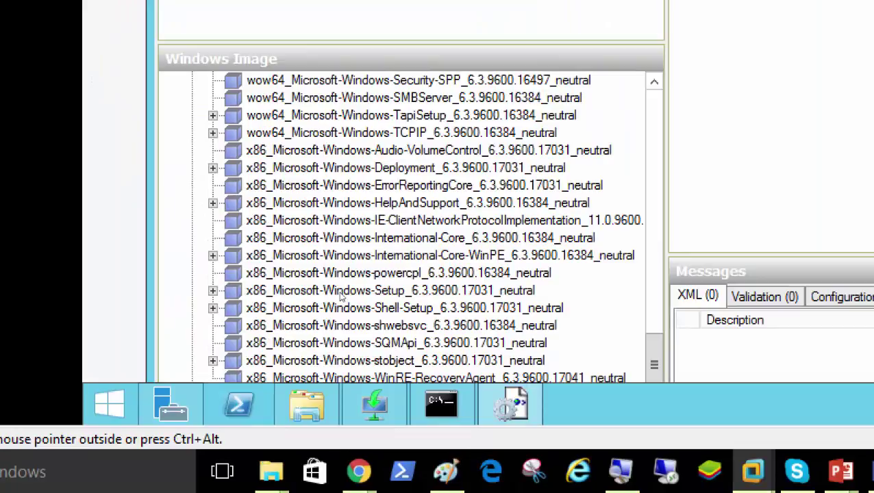
left_click(347, 363)
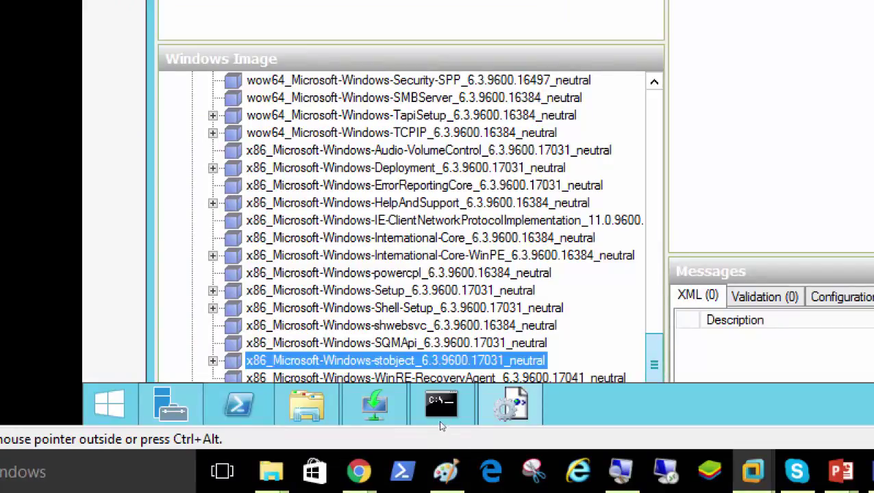
scroll(356, 342, "up", 20)
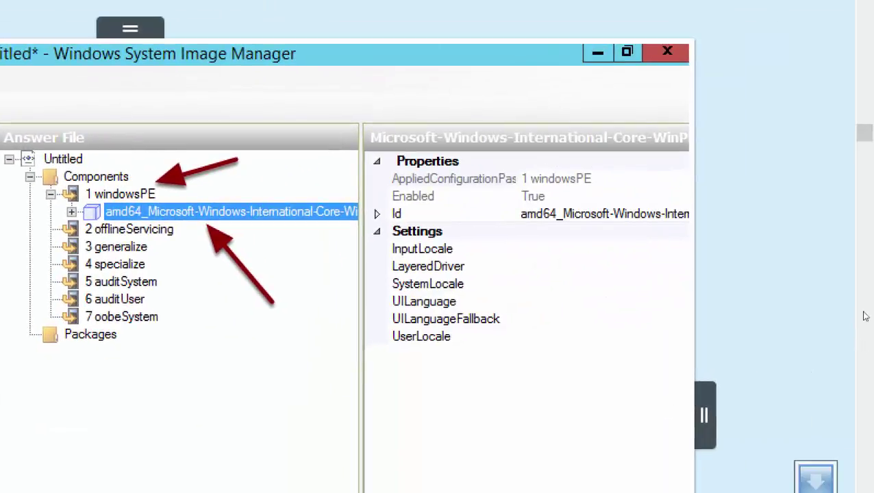
scroll(870, 221, "down", 6)
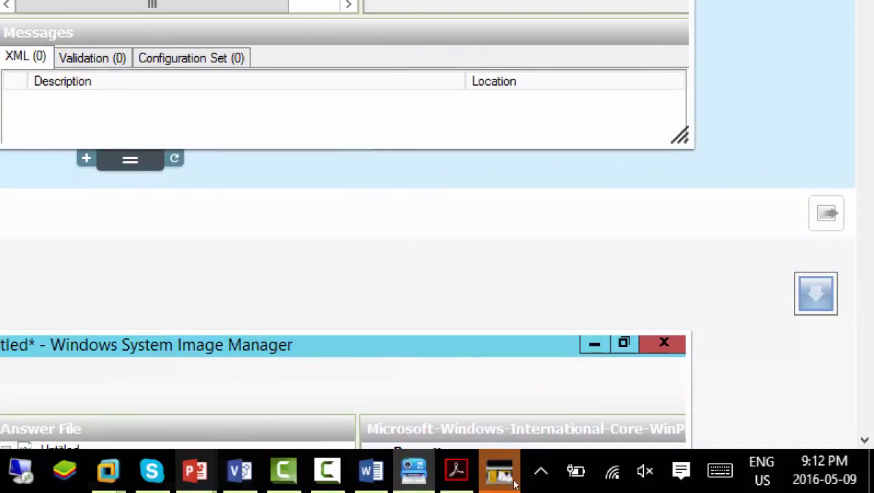
mouse_move(488, 479)
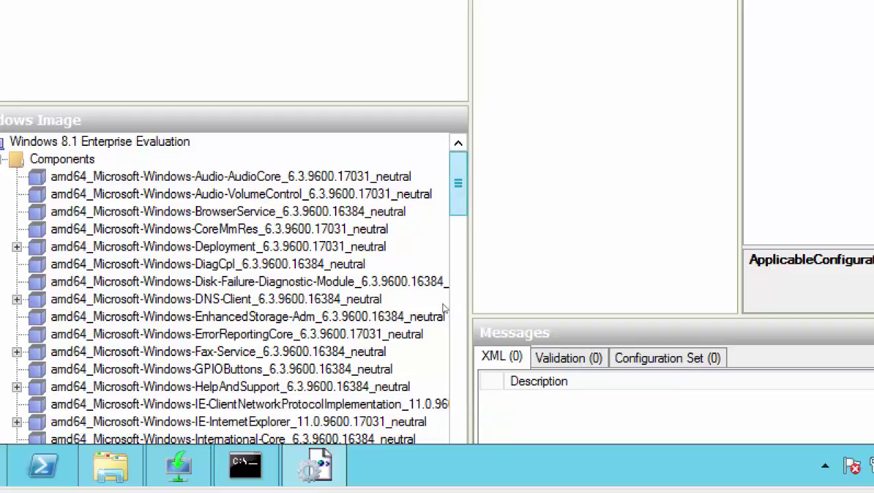
- Add amd64_Microsoft-Windows-International-Core-WinPE to the 1 windowsPE pass
scroll(443, 310, "down", 3)
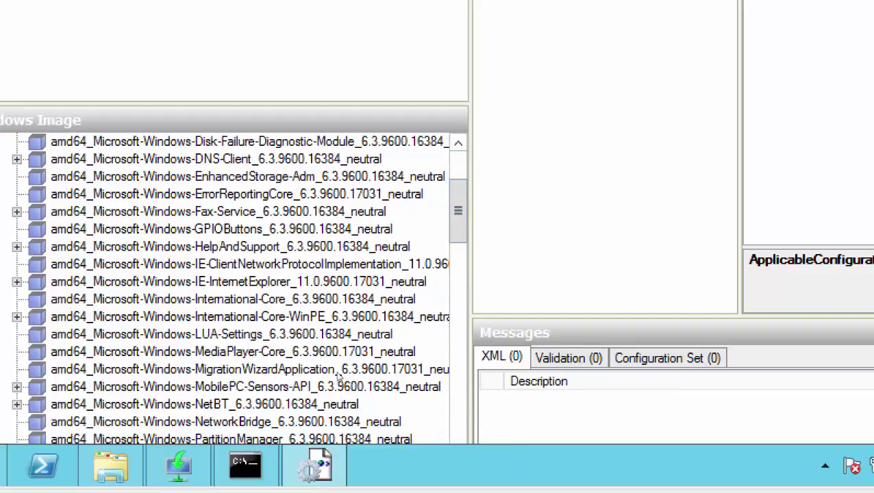
key("Down")
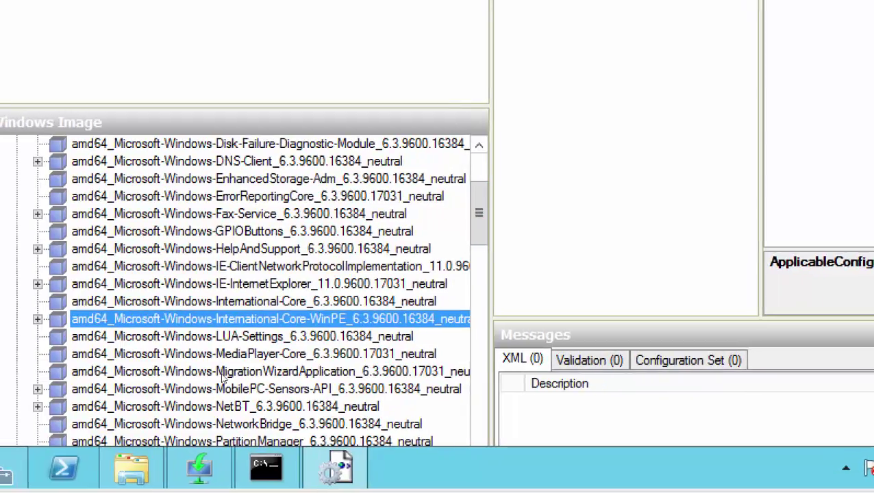
key("Right")
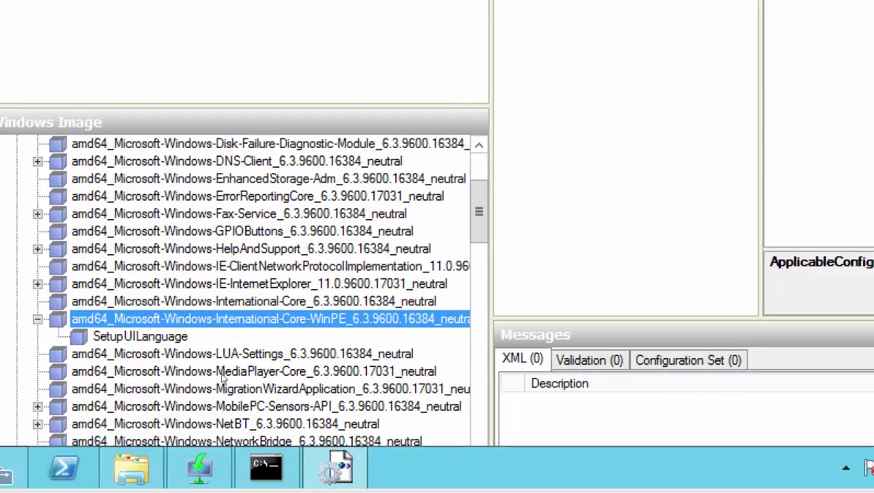
key("Left")
key("shift+F10")
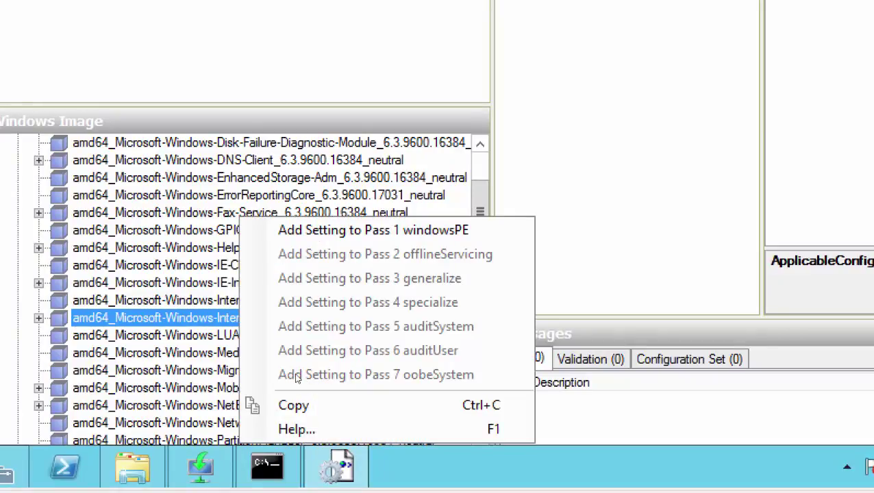
key("Escape")
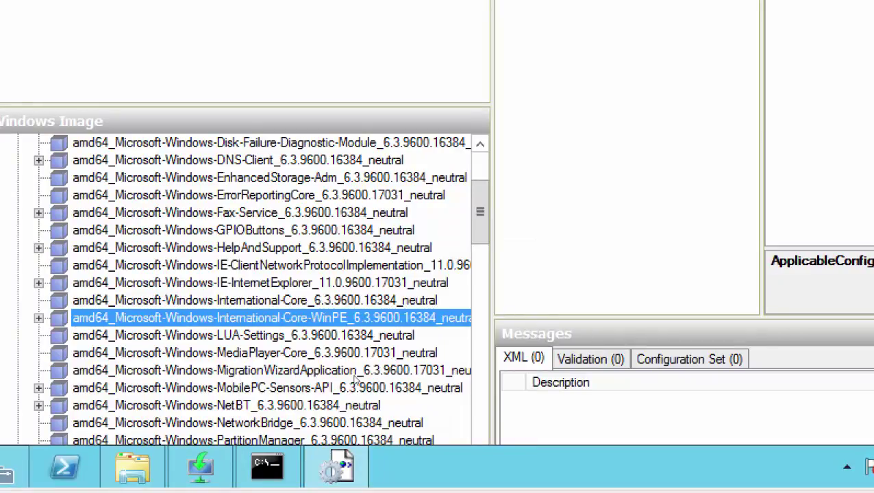
key("shift+F10")
key("Up")
key("Up")
key("Up")
key("Up")
key("Up")
key("Up")
key("Up")
key("Up")
key("Up")
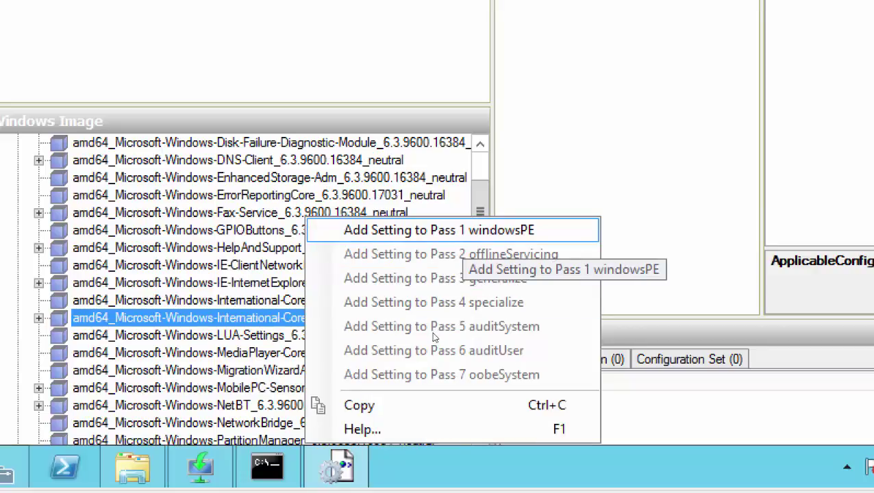
key("Return")
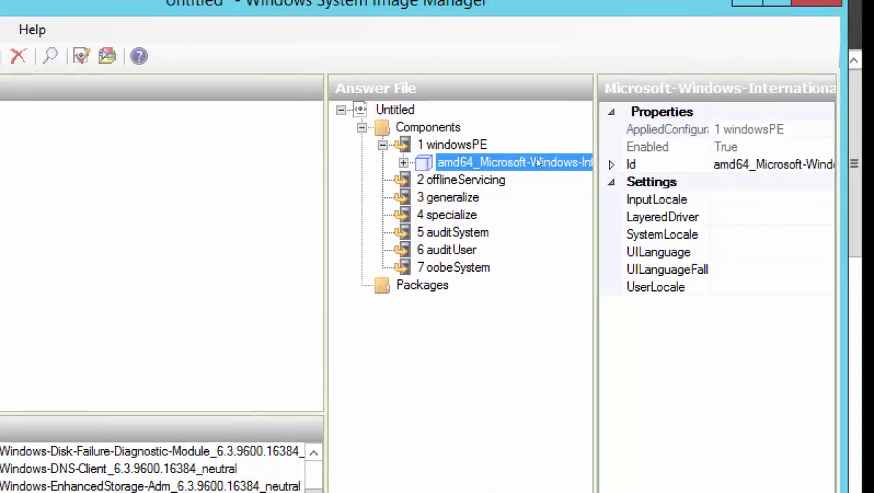
- Set InputLocale to en-US and copy that value
left_click(534, 163)
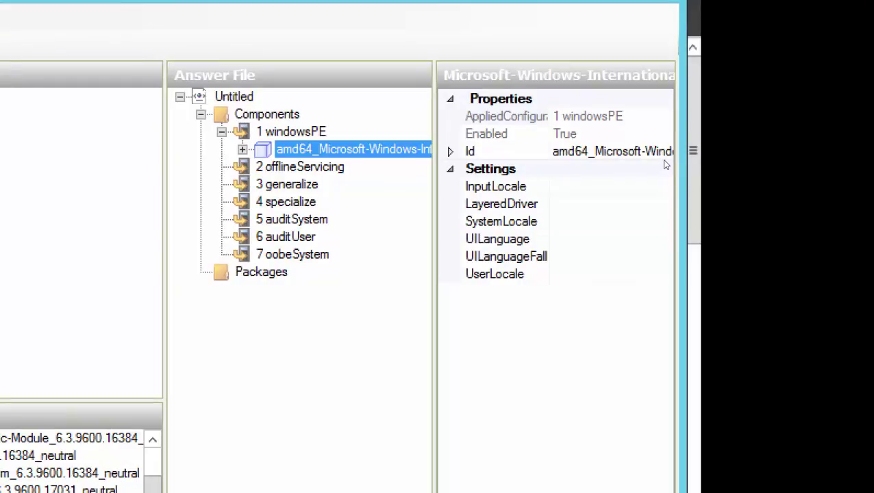
key("Tab")
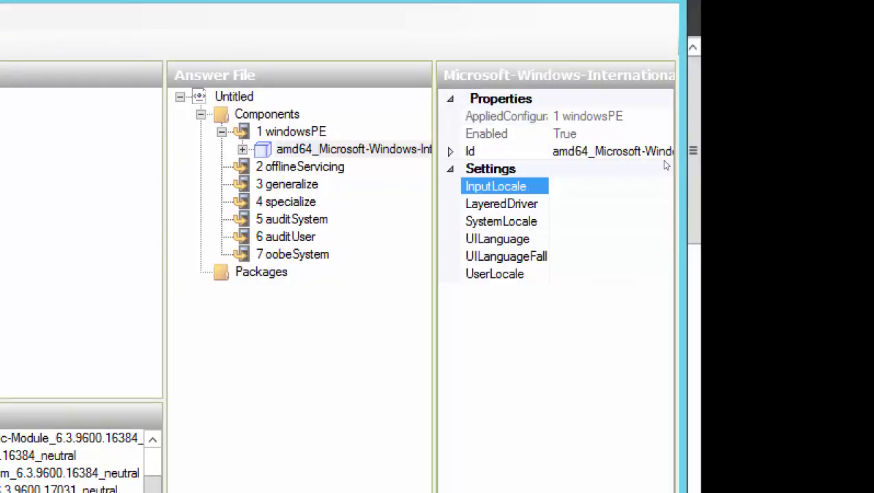
type("en-US")
key("Return")
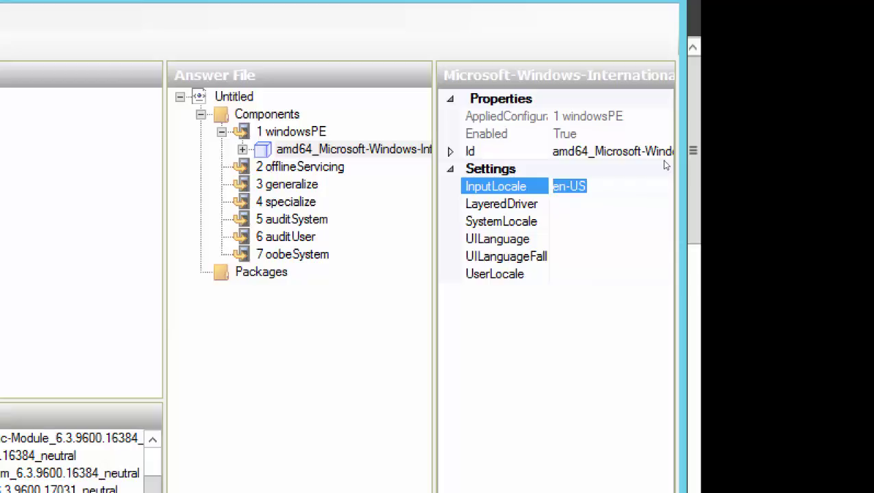
key("Down")
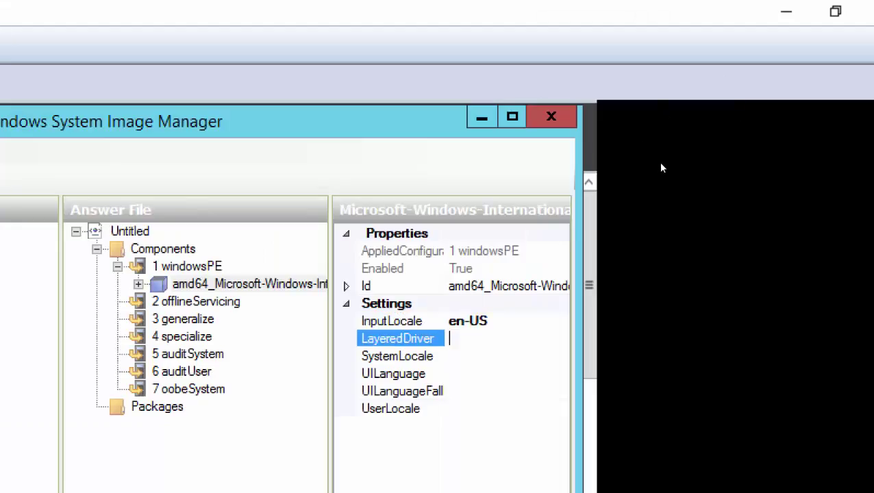
key("Down")
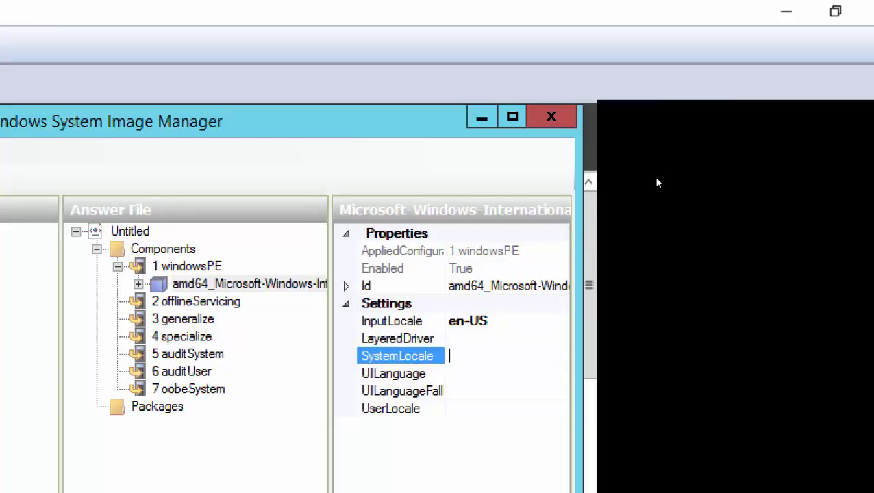
key("Up")
key("Up")
key("shift+Left")
key("shift+Left")
key("shift+Left")
key("shift+Left")
key("shift+Left")
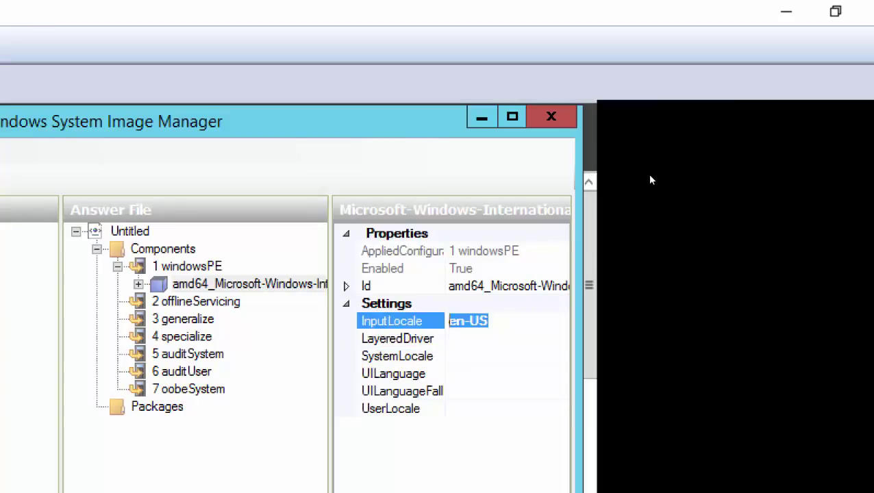
- Paste en-US into the SystemLocale and UILanguage settings
key("Down")
key("Down")
key("shift+F10")
key("Down")
key("Down")
key("Down")
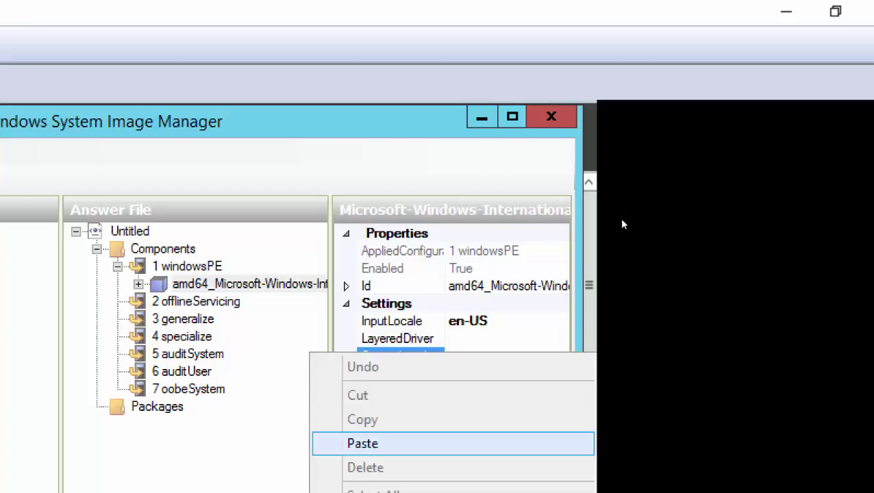
key("Return")
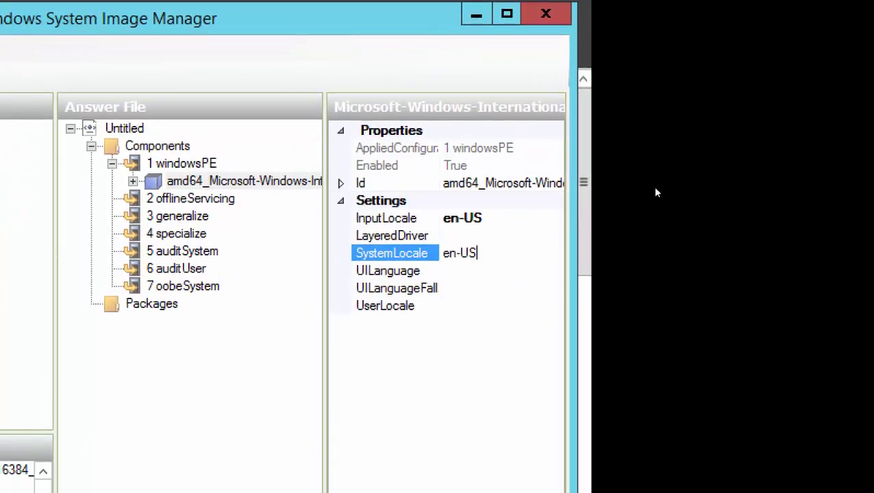
key("Down")
key("shift+F10")
key("Down")
key("Down")
key("Down")
key("Down")
key("Down")
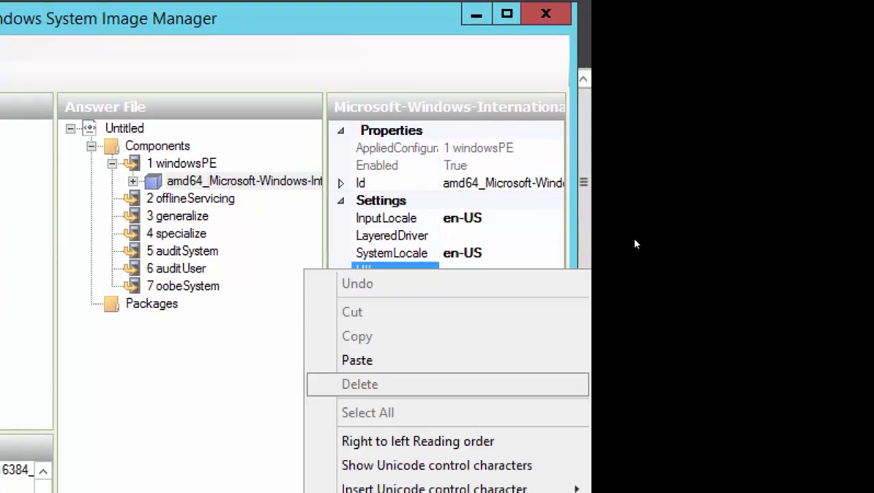
key("Up")
key("Return")
- Paste en-US into UILanguageFallback and UserLocale
key("Down")
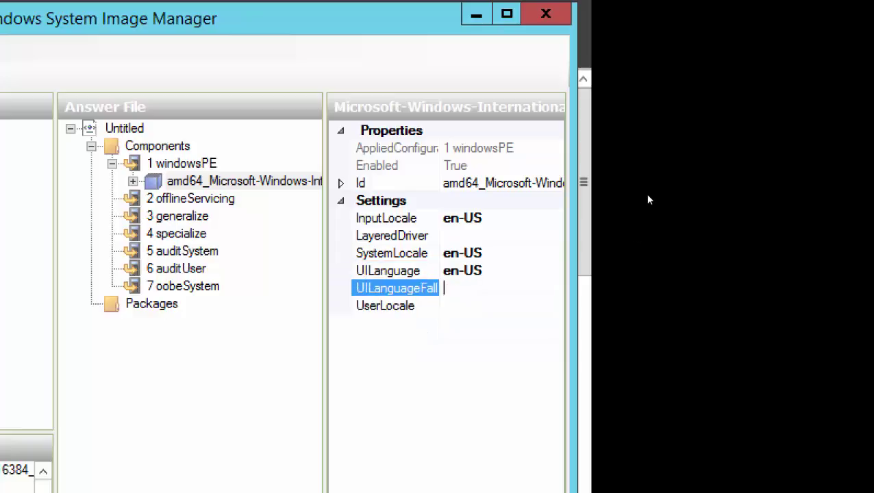
key("shift+F10")
key("Down")
key("Down")
key("Down")
key("Down")
key("Return")
key("Down")
key("shift+F10")
key("Down")
key("Down")
key("Down")
key("Down")
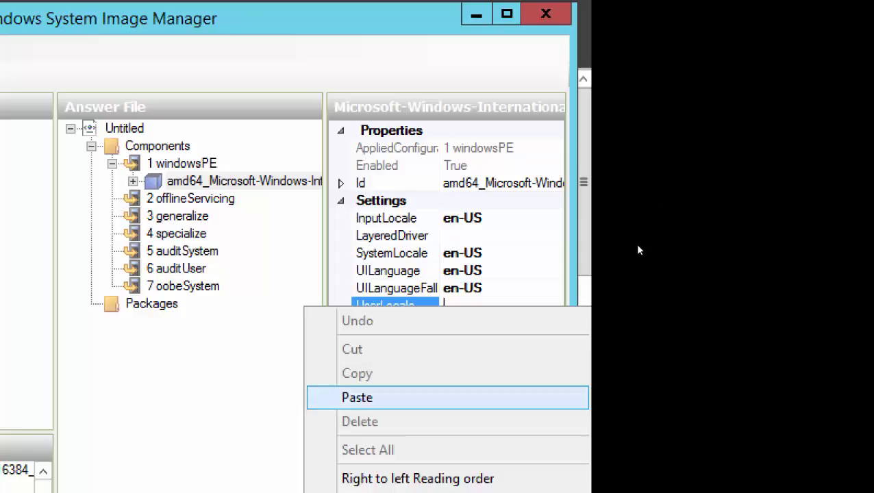
key("Return")
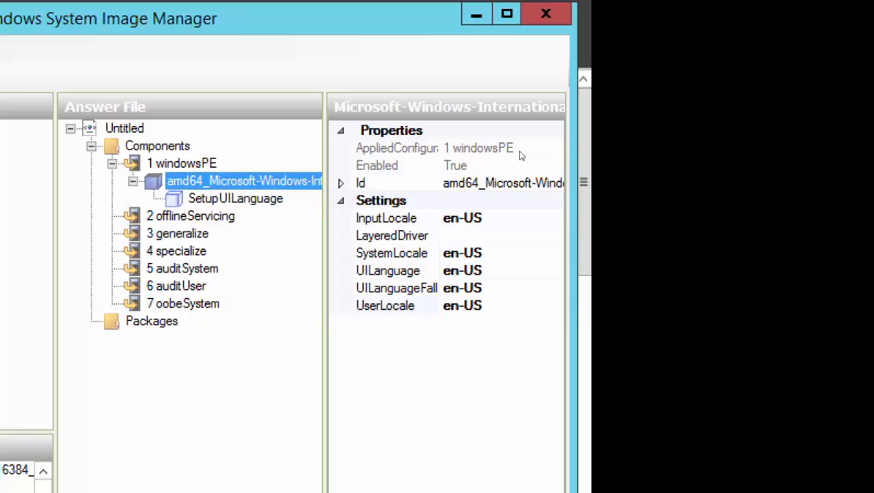
key("Up")
- Paste en-US into SetupUILanguage's UILanguage, leaving WillShowUI at OnError
key("Down")
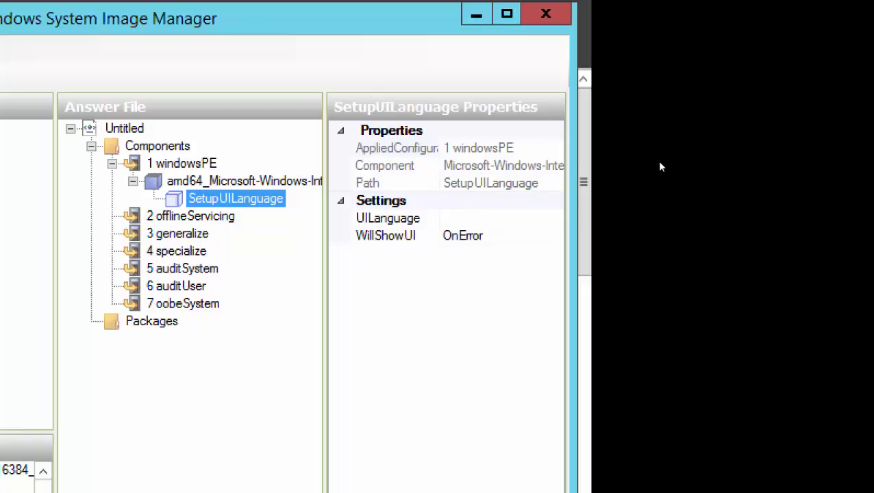
key("Tab")
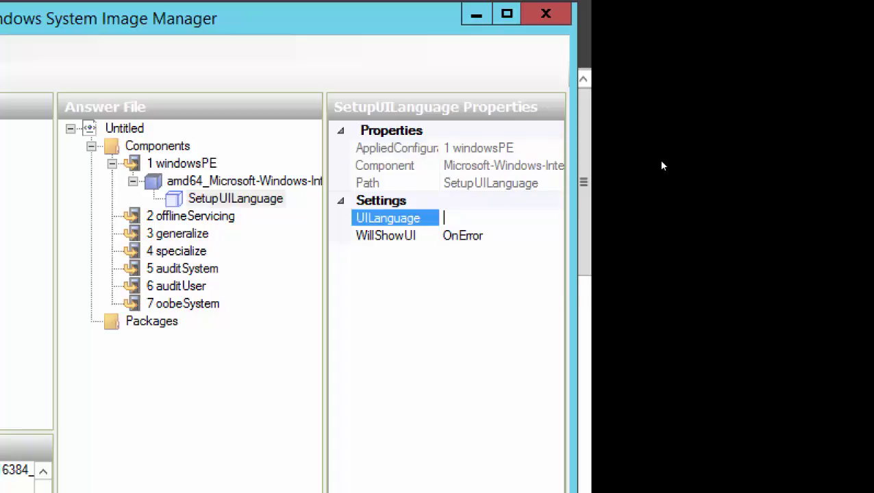
key("shift+F10")
key("Return")
key("Return")
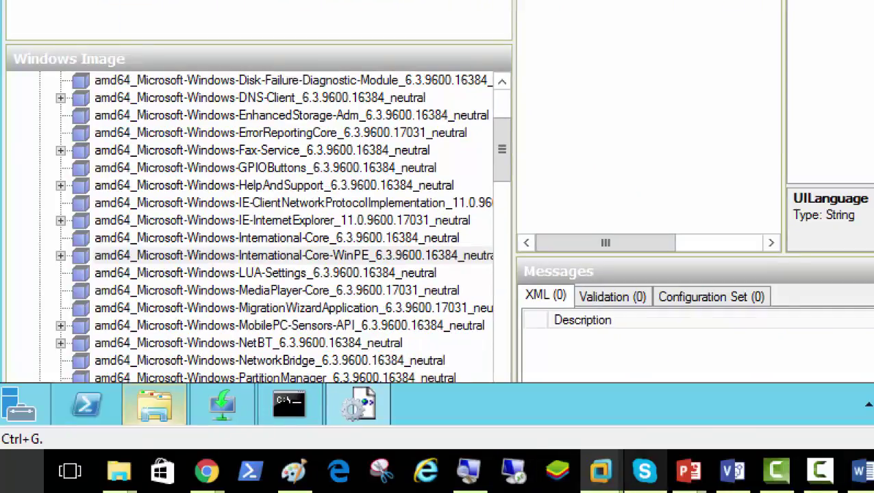
mouse_move(150, 404)
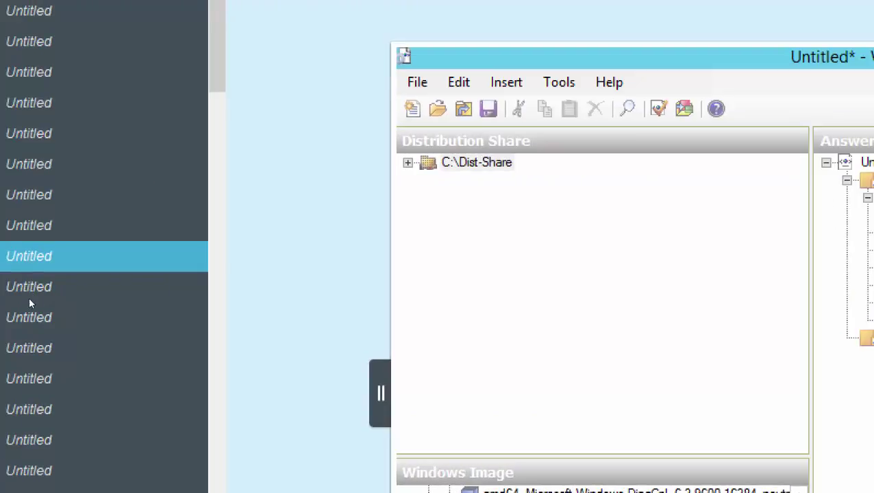
left_click(35, 297)
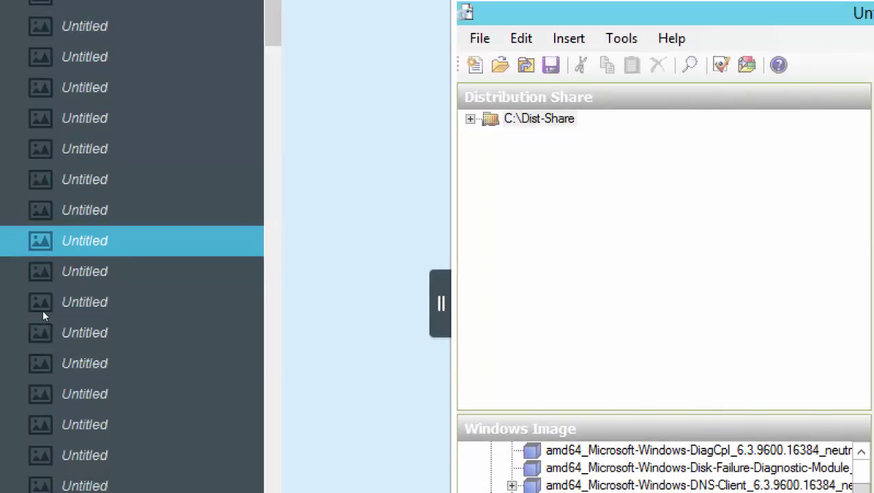
key("Down")
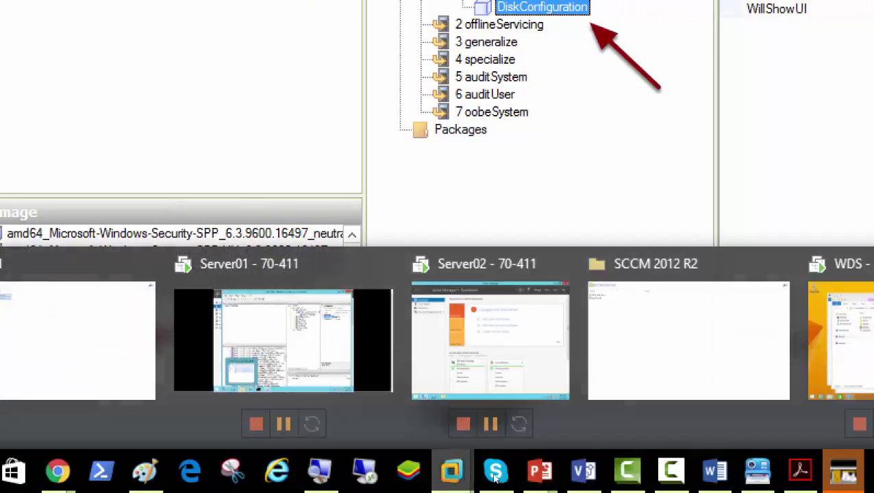
left_click(283, 340)
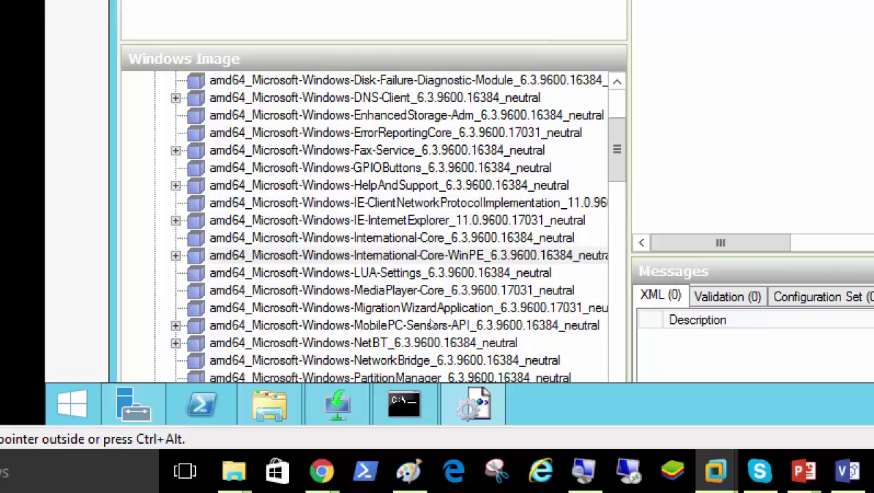
- Add DiskConfiguration from amd64 Microsoft-Windows-Setup to the 1 windowsPE pass
scroll(432, 324, "down", 5)
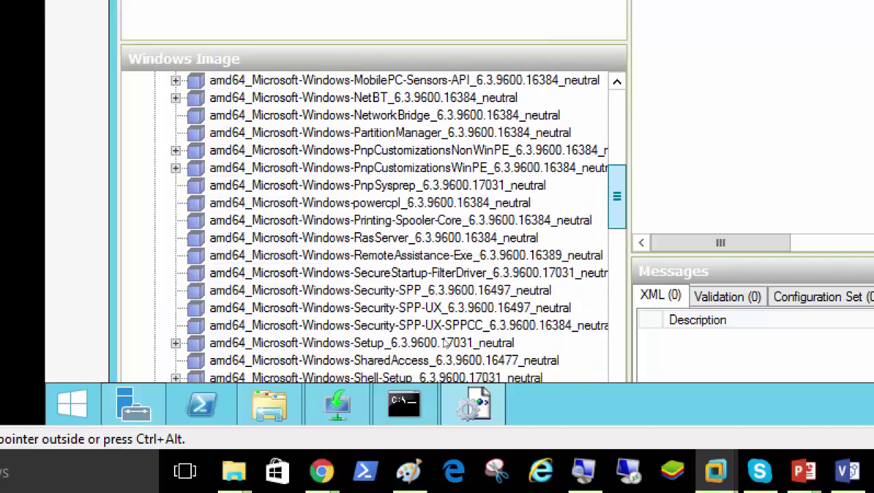
scroll(445, 343, "down", 1)
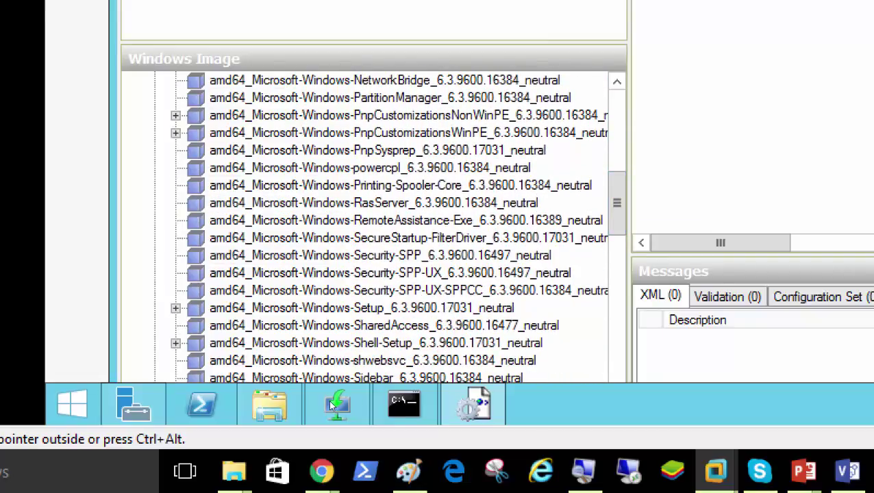
left_click(342, 307)
scroll(443, 363, "down", 2)
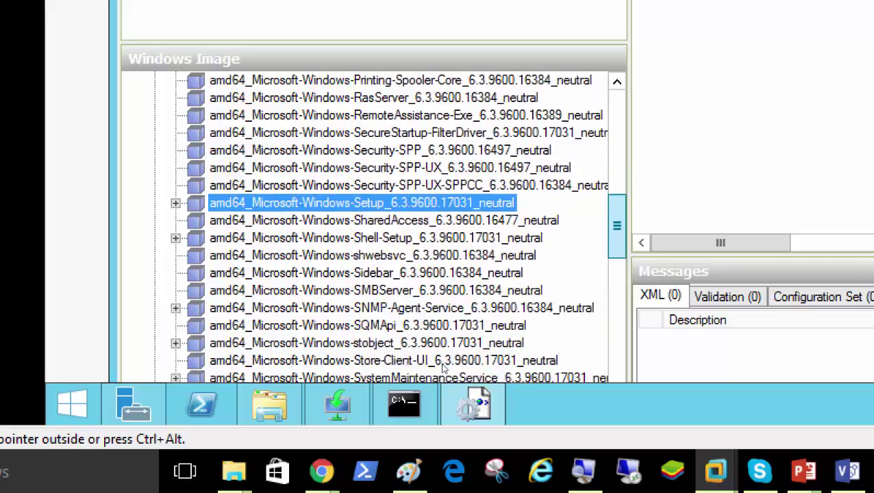
scroll(443, 368, "down", 1)
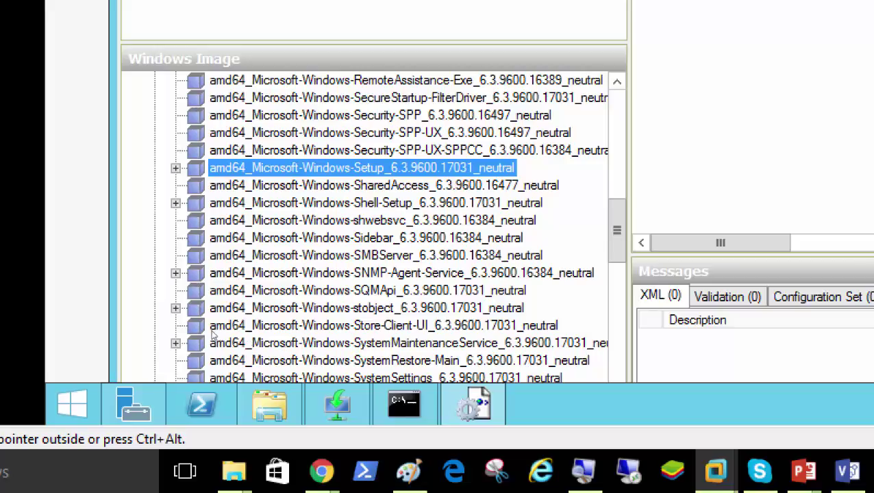
key("Right")
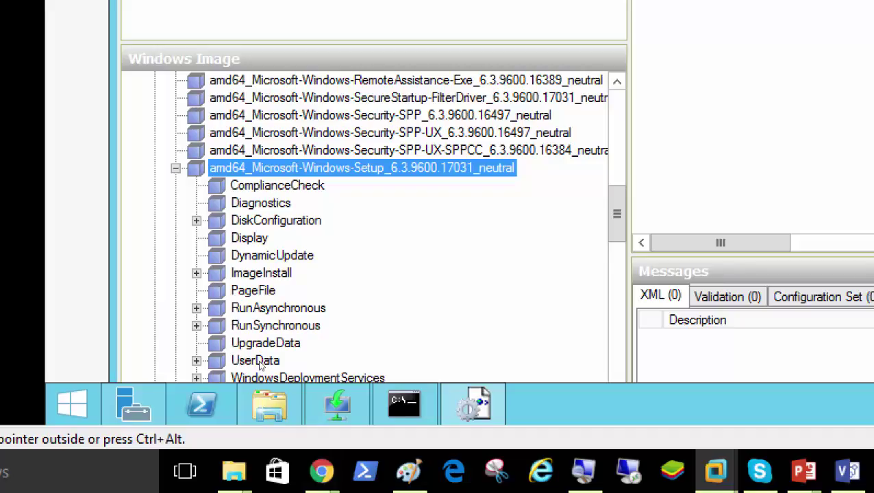
key("Down")
key("Down")
key("Down")
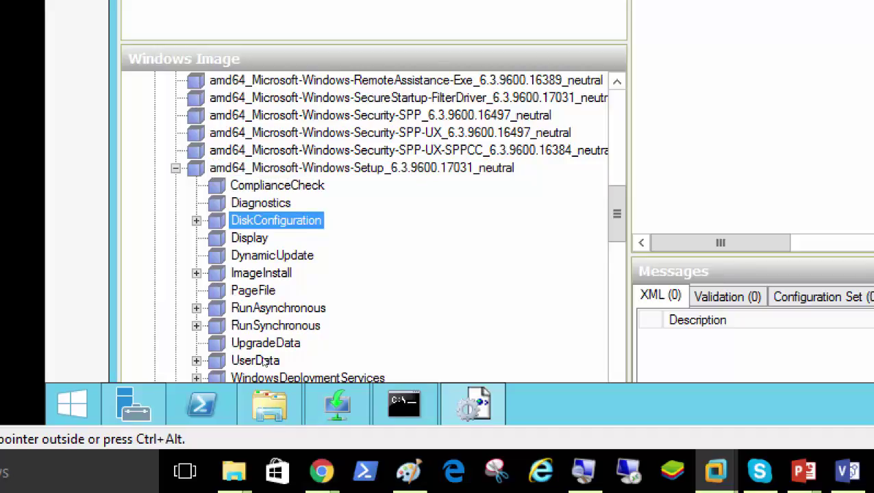
right_click(263, 362)
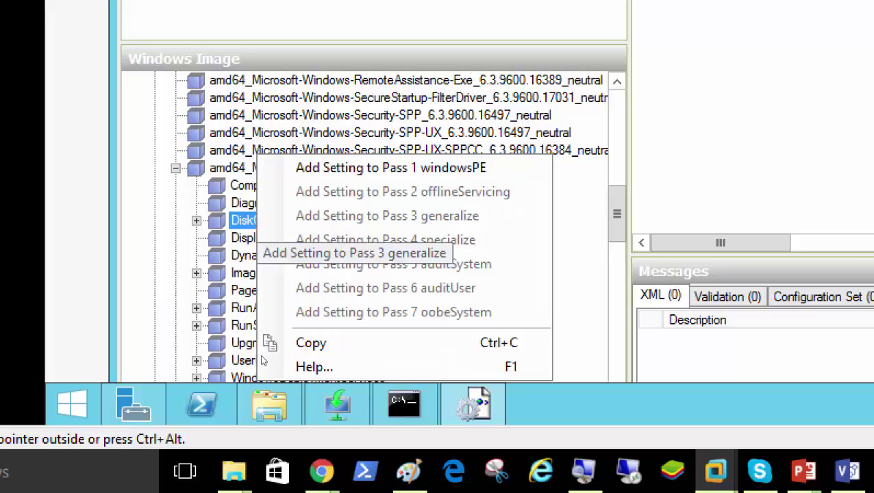
left_click(328, 335)
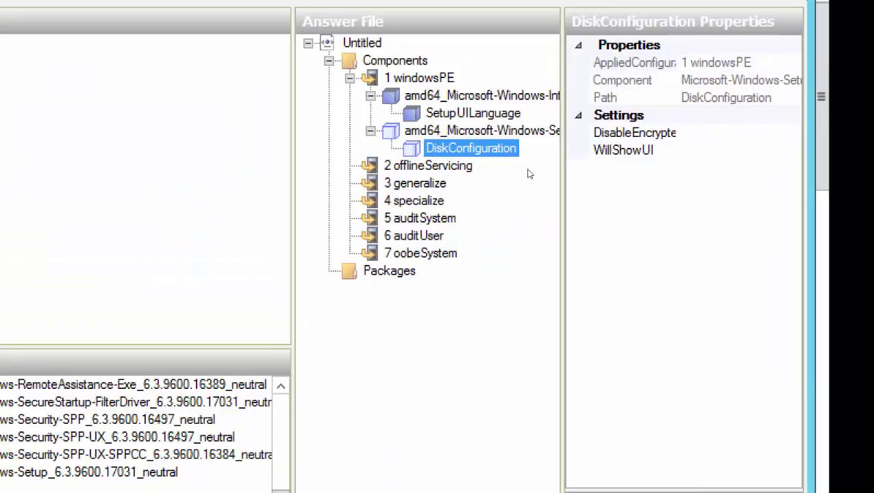
- Select Microsoft-Windows-Setup's WindowsDeploymentServices and choose Add Setting to Pass 1 windowsPE
right_click(528, 174)
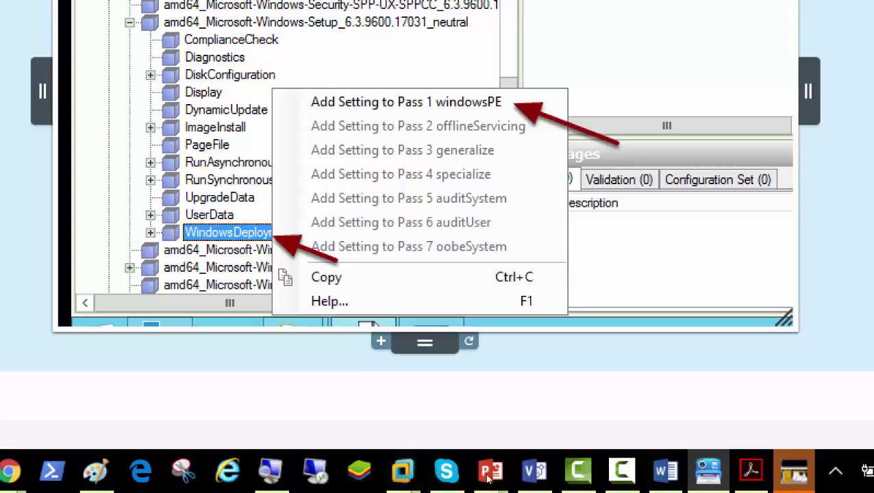
mouse_move(403, 471)
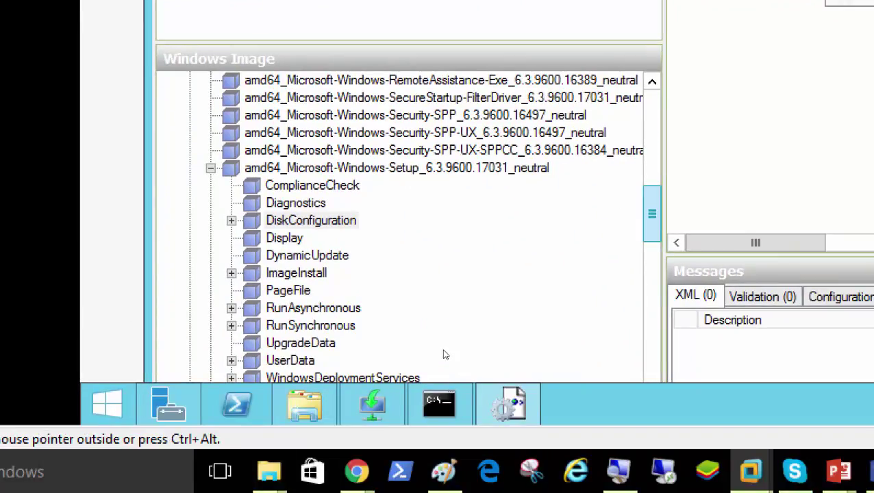
scroll(445, 355, "down", 3)
left_click(291, 238)
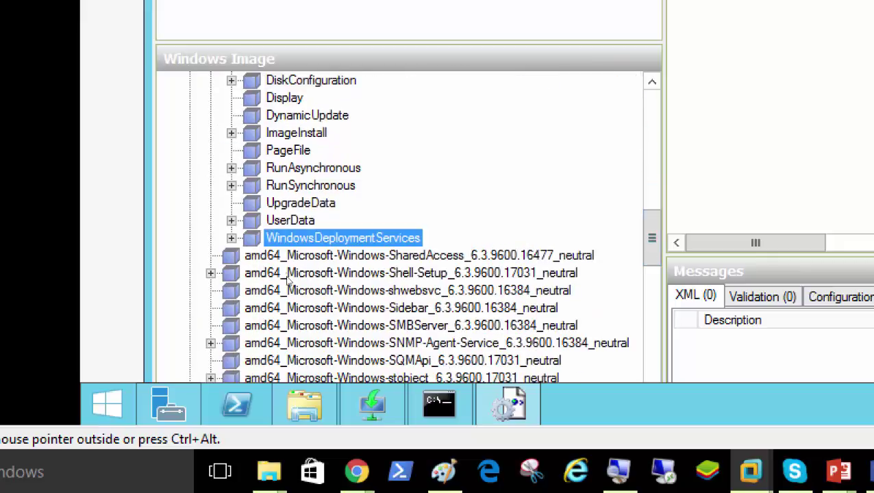
right_click(353, 341)
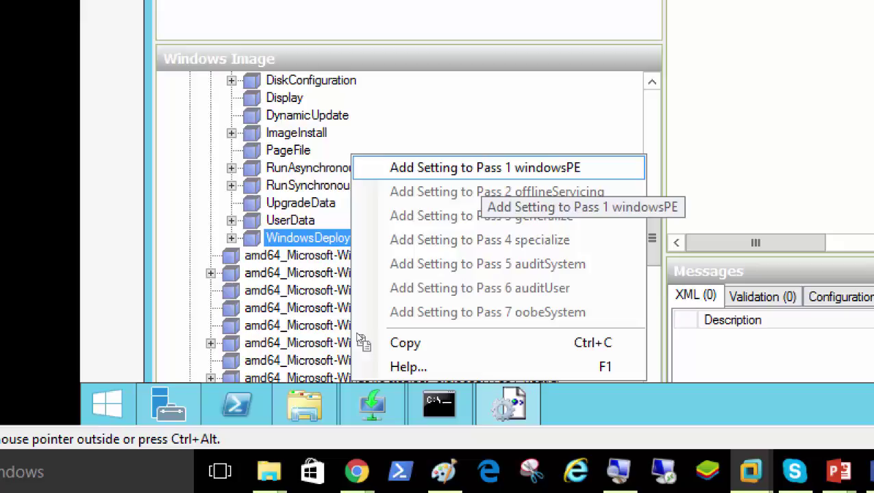
left_click(482, 168)
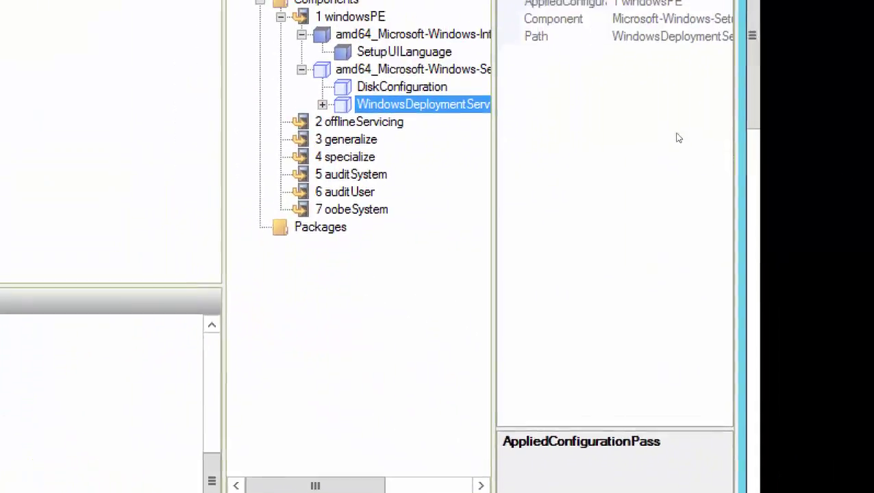
left_click_drag(546, 197, 578, 198)
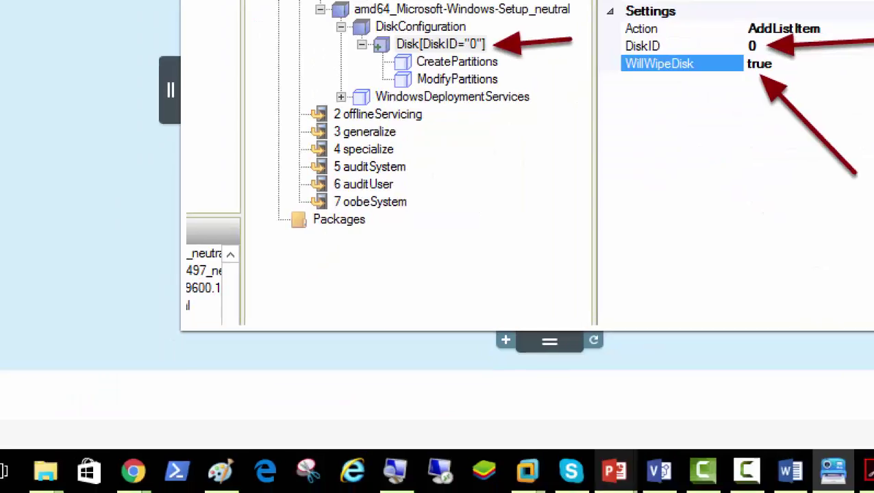
mouse_move(347, 492)
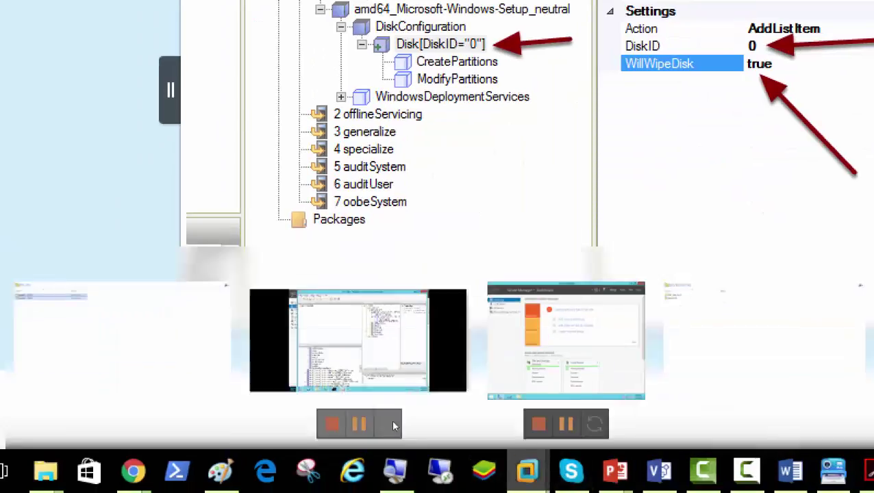
left_click(359, 387)
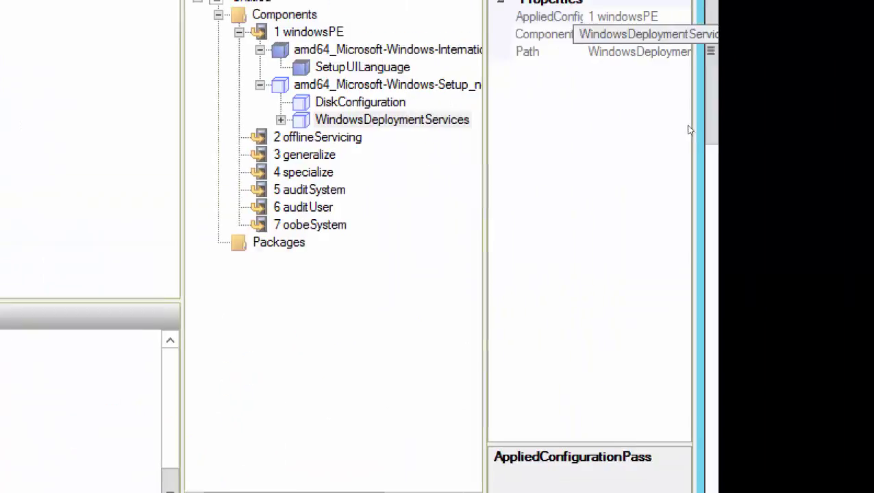
- Insert a new Disk under DiskConfiguration and expand it to reveal CreatePartitions and ModifyPartitions
key("Up")
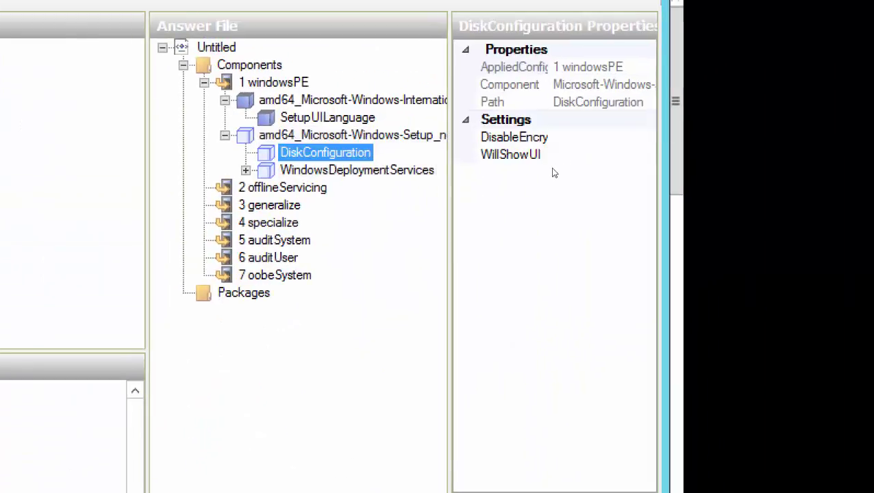
key("shift+F10")
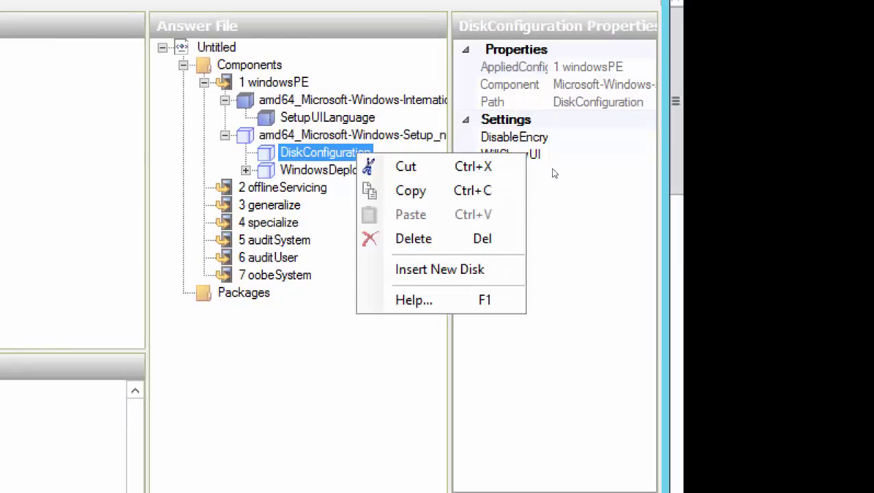
key("Down")
key("Down")
key("Down")
key("Down")
key("Down")
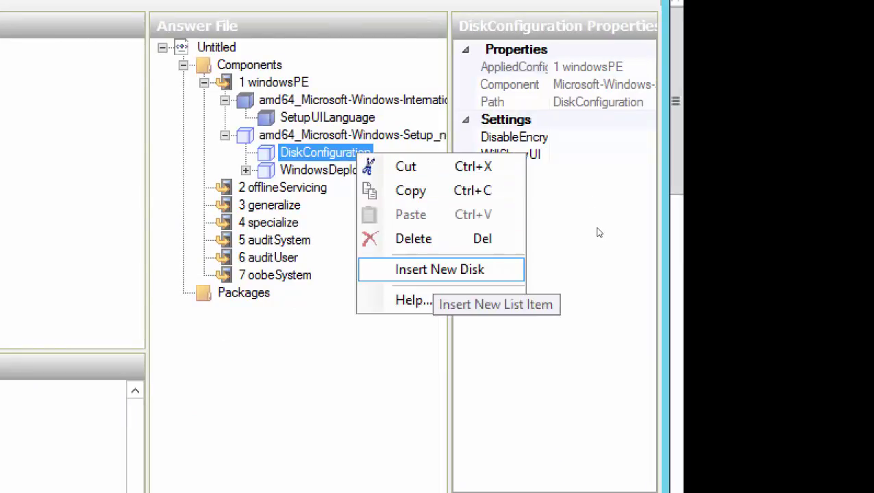
key("Return")
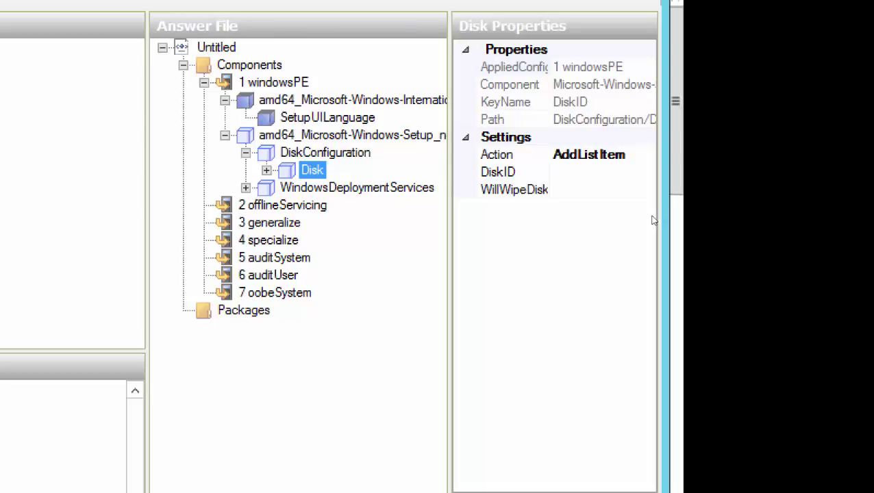
key("Right")
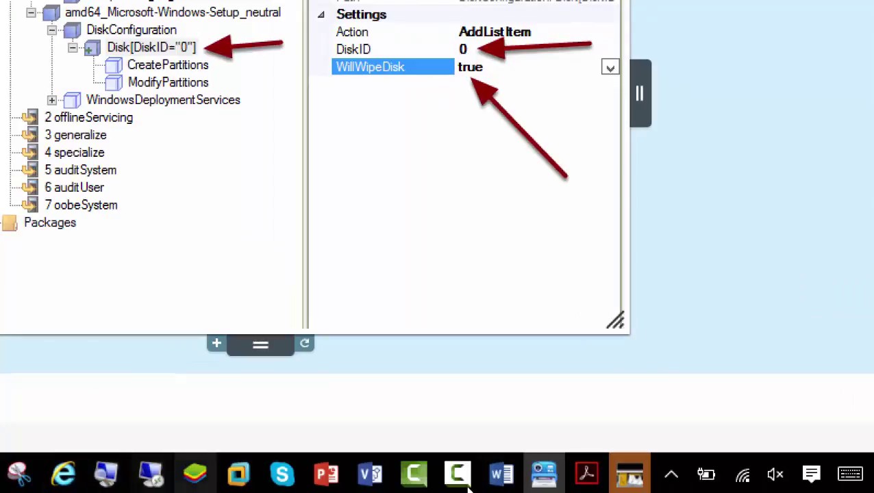
- Give the new disk a DiskID of 0 and set WillWipeDisk to true
mouse_move(238, 473)
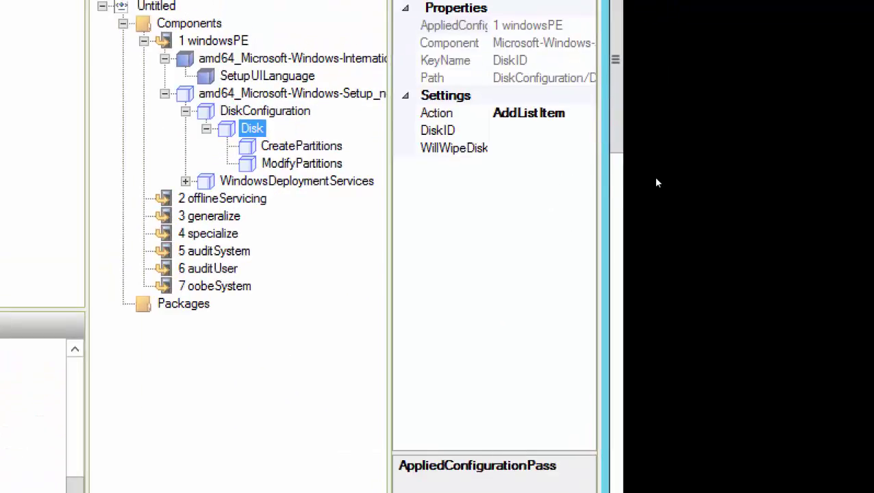
key("Tab")
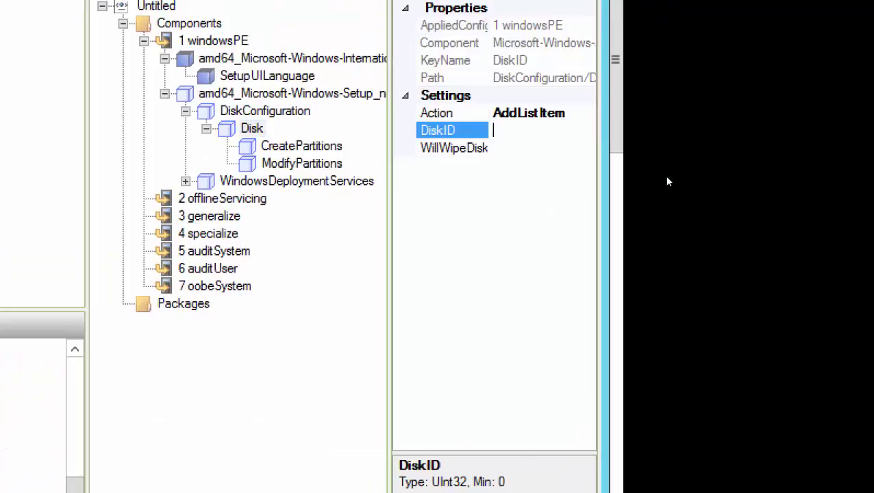
type("0")
key("Tab")
key("alt+Down")
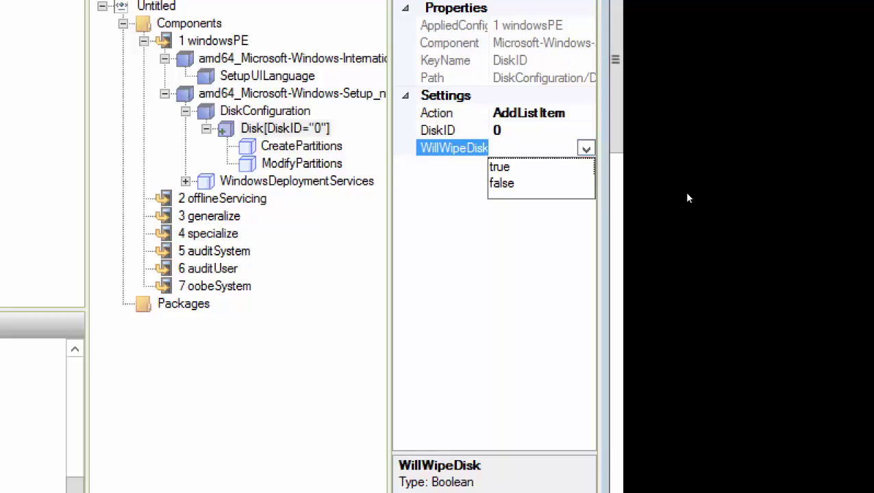
key("Down")
key("Return")
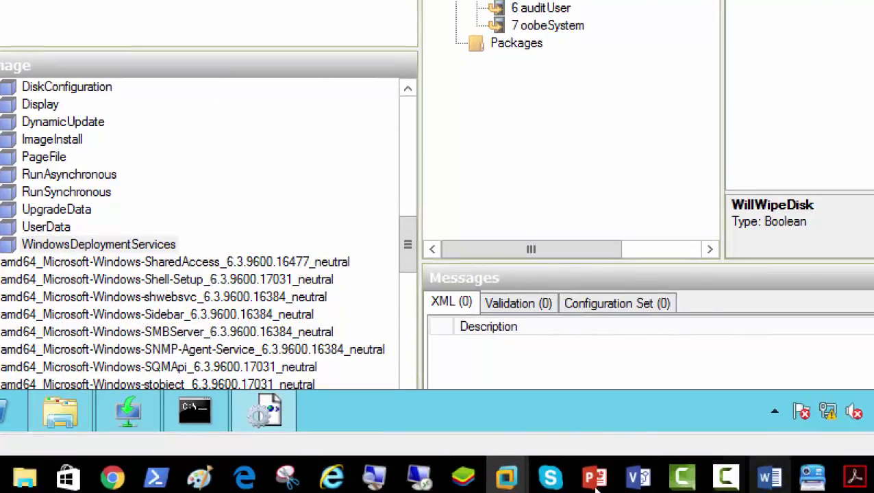
left_click(812, 477)
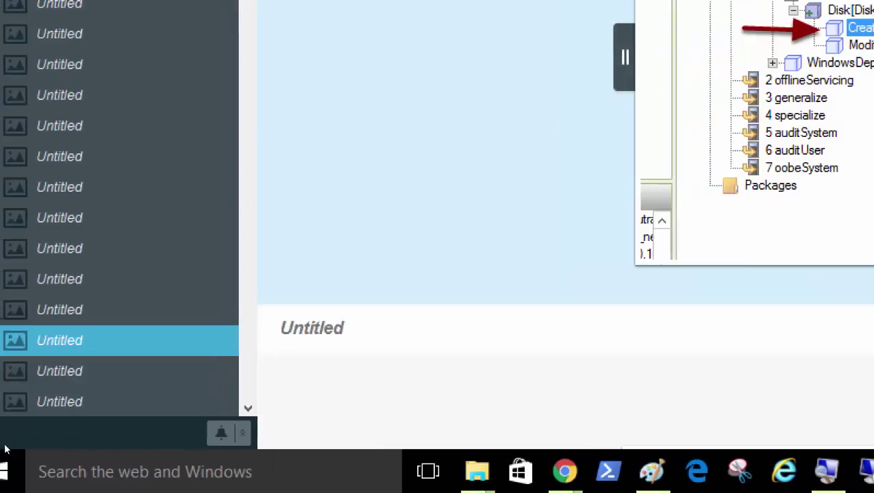
key("Down")
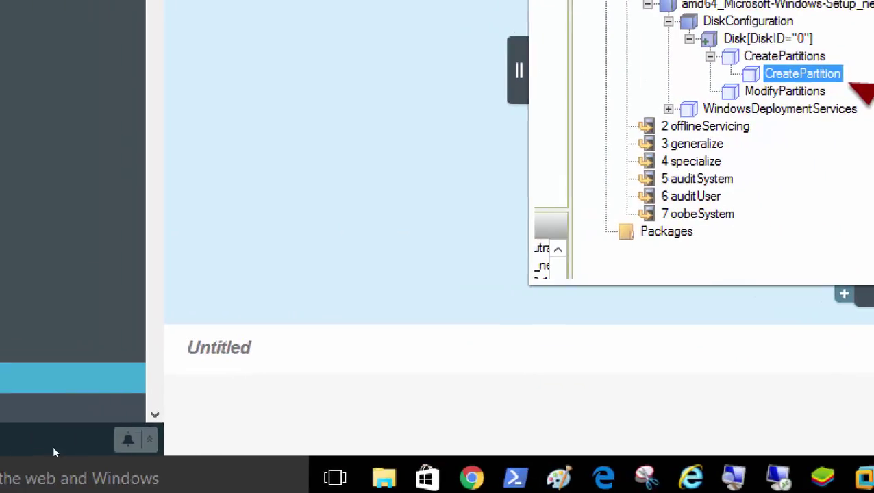
key("Down")
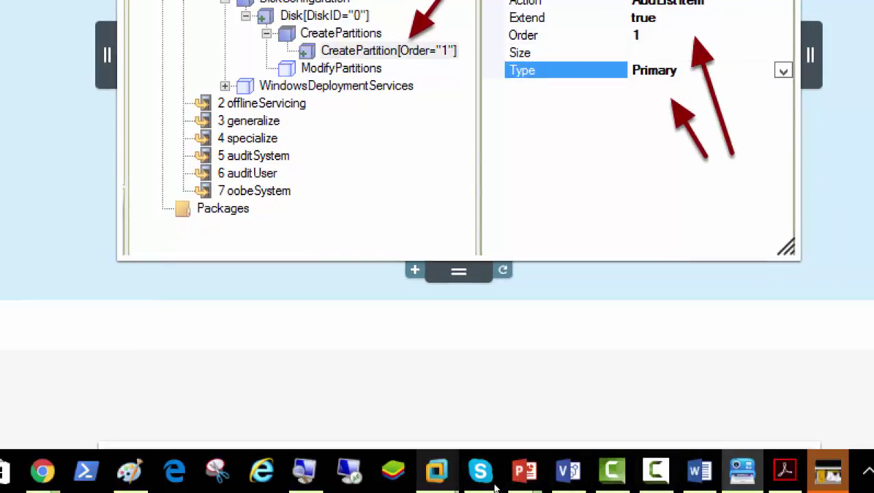
mouse_move(495, 483)
left_click(394, 421)
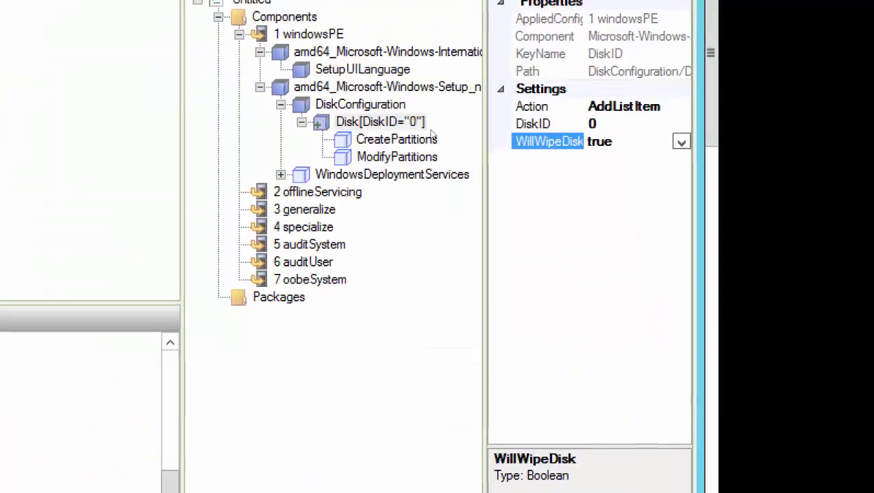
- Insert a new CreatePartition entry into disk 0's CreatePartitions list
key("Down")
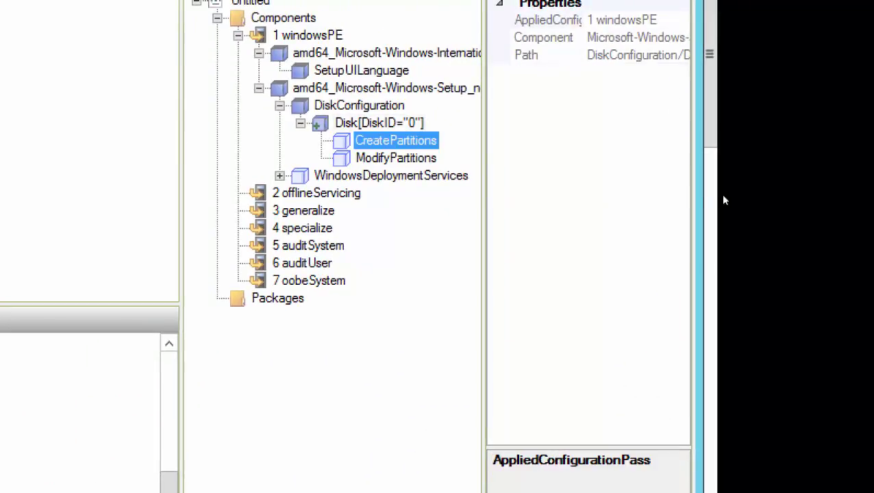
right_click(396, 142)
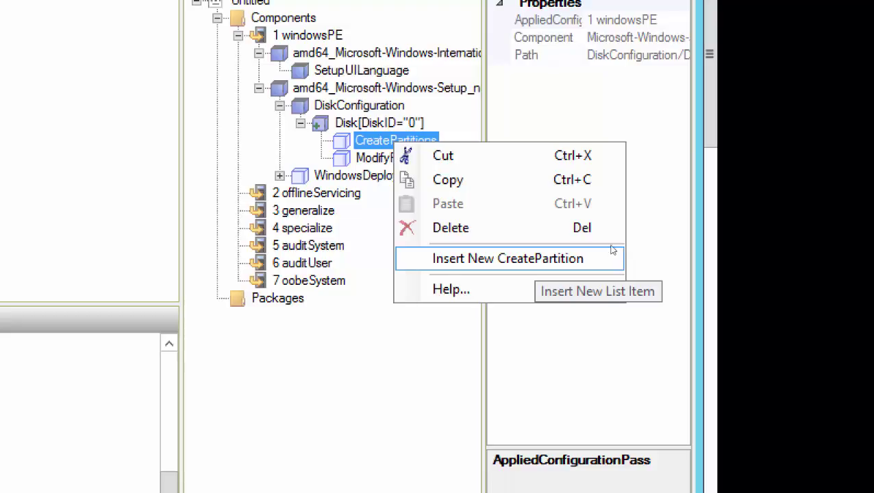
key("Escape")
key("shift+F10")
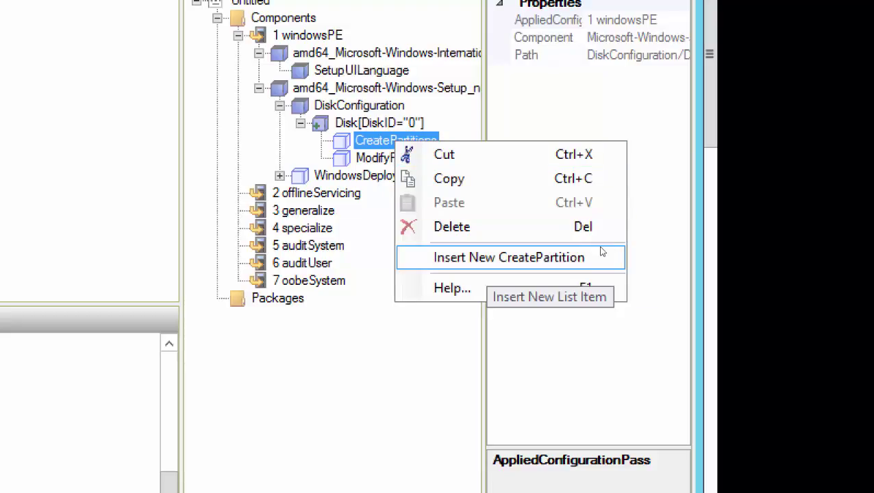
left_click(602, 253)
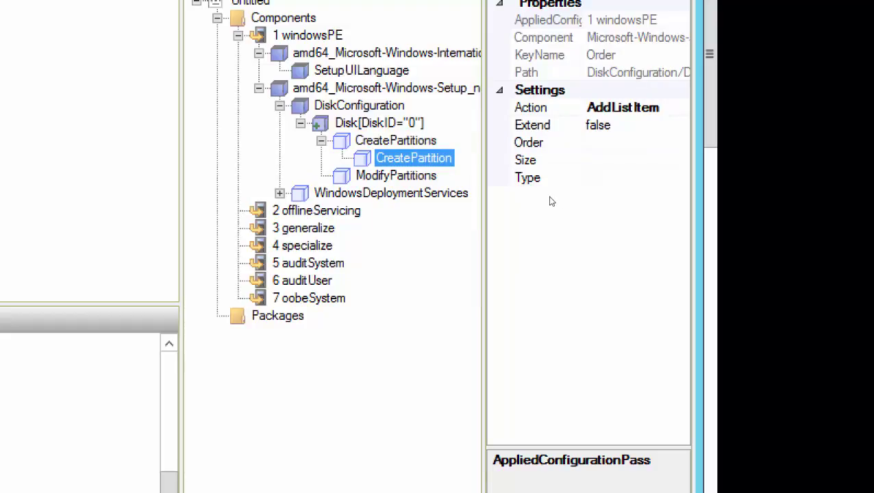
key("shift+F10")
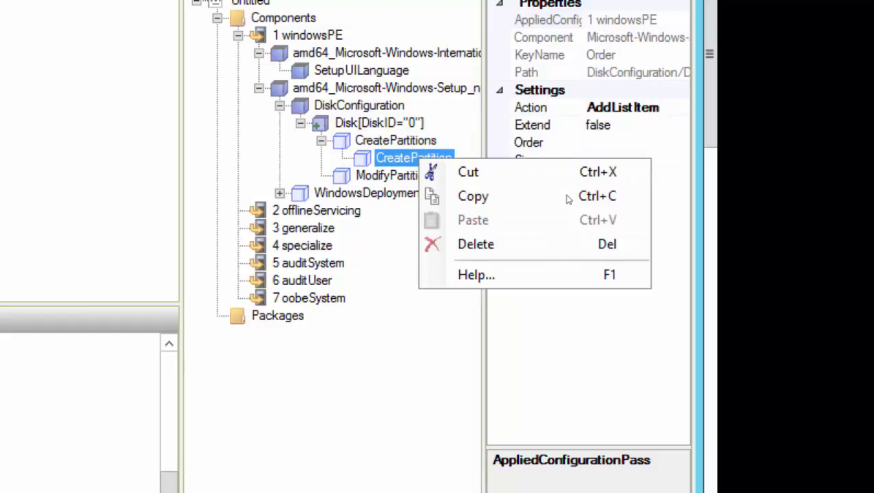
key("Escape")
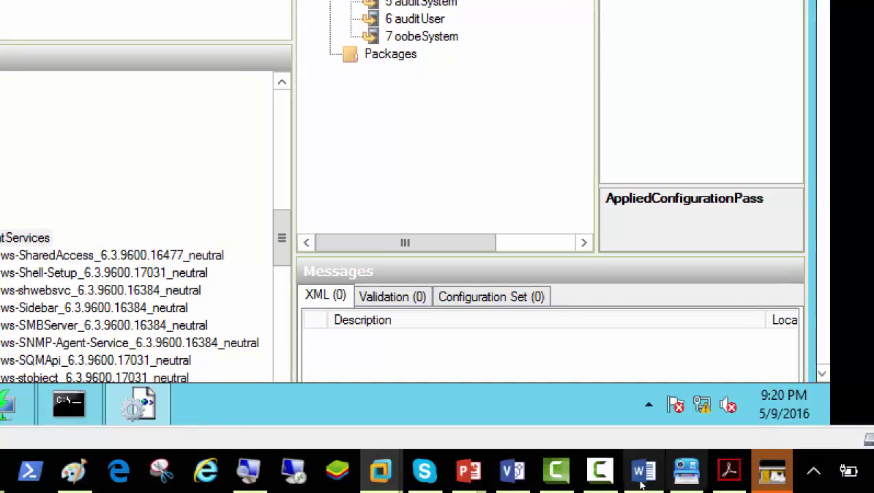
- Back in the Server02 answer file, set the CreatePartition's Extend to true
left_click(687, 471)
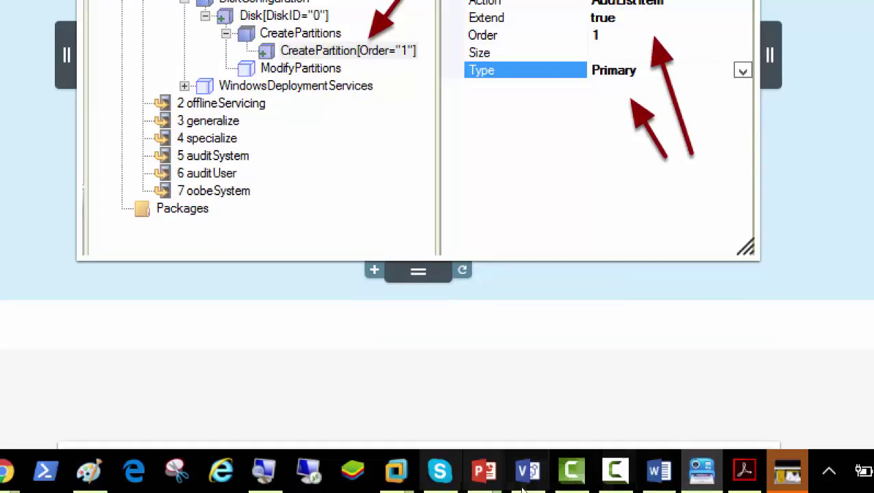
mouse_move(396, 471)
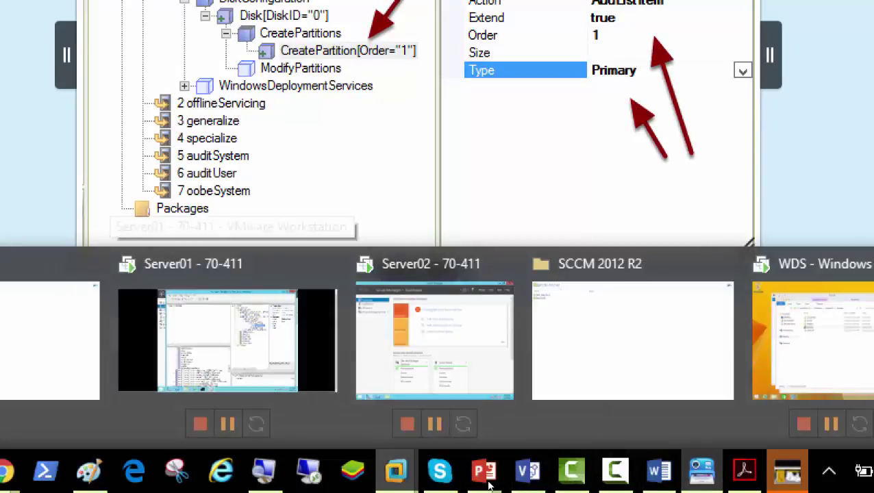
left_click(410, 397)
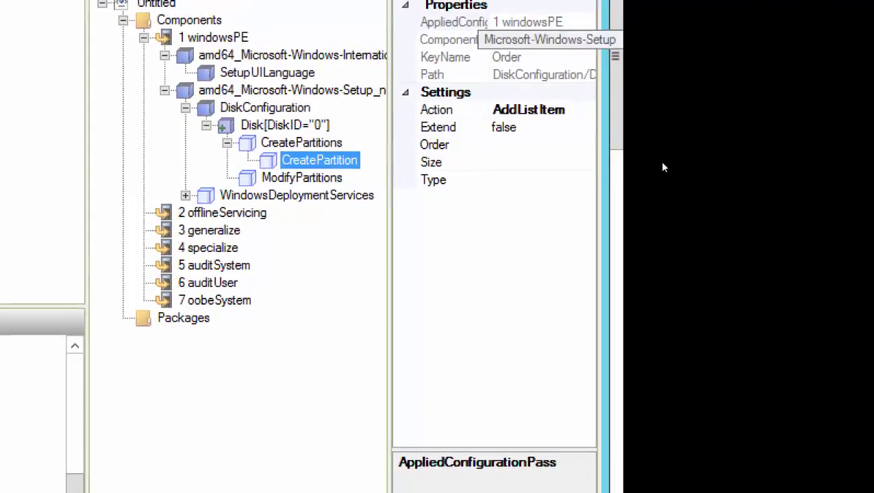
key("Tab")
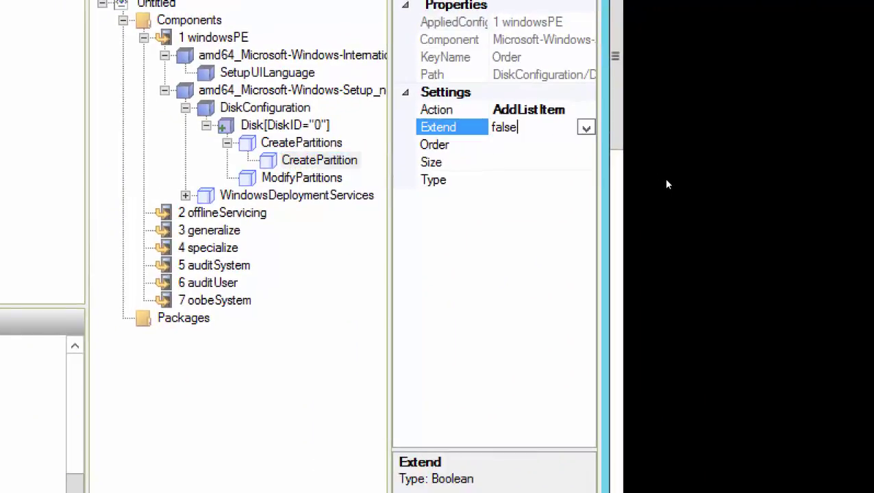
key("alt+Down")
key("Up")
key("Return")
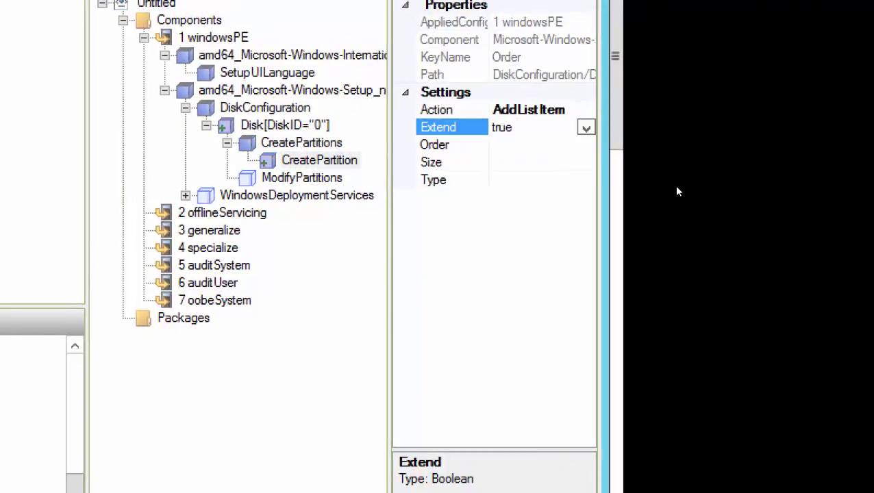
- Set the CreatePartition's Order to 1 and its Type to Primary
key("Tab")
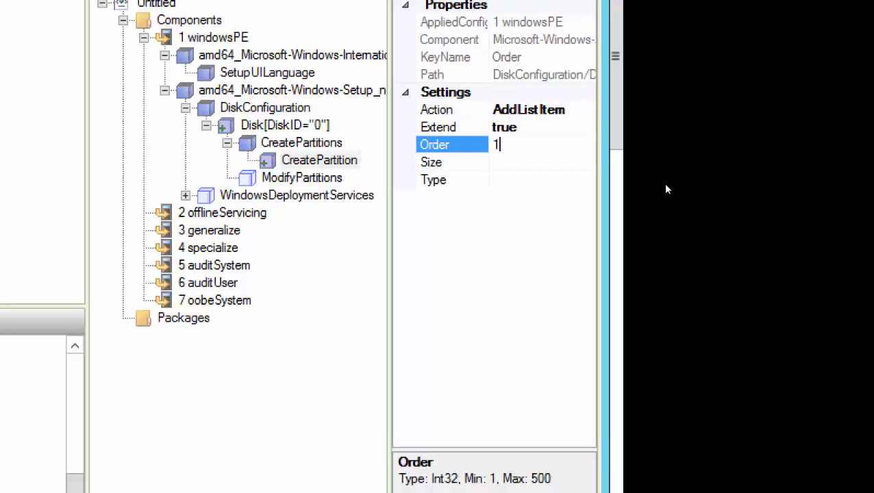
key("Tab")
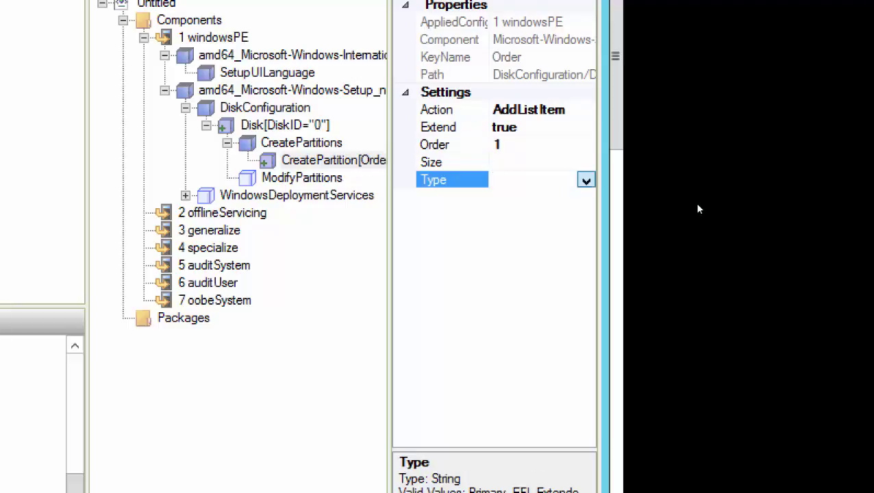
key("alt+Down")
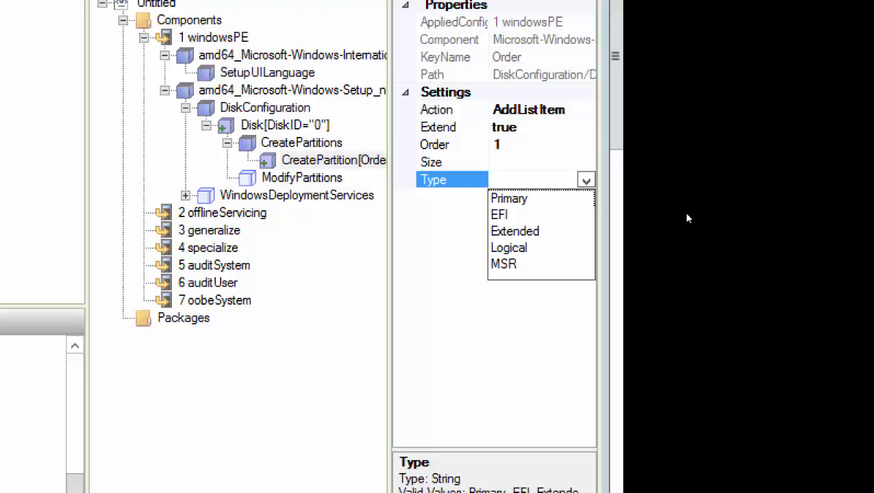
key("Down")
key("Return")
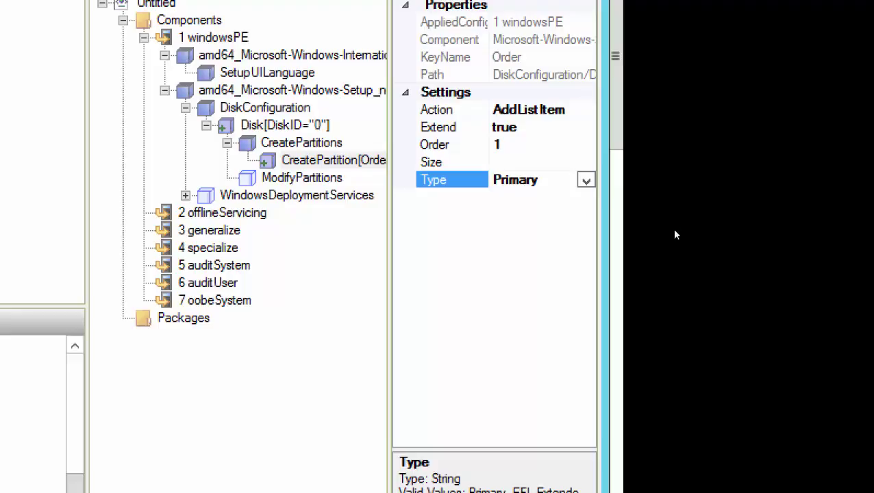
key("Up")
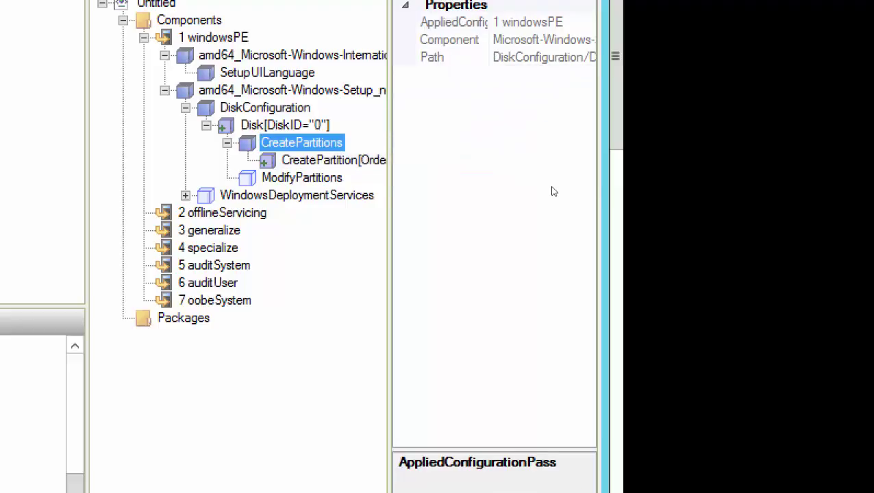
- Leave CreatePartitions unchanged without adding a partition, and reselect the Order 1 CreatePartition
key("shift+F10")
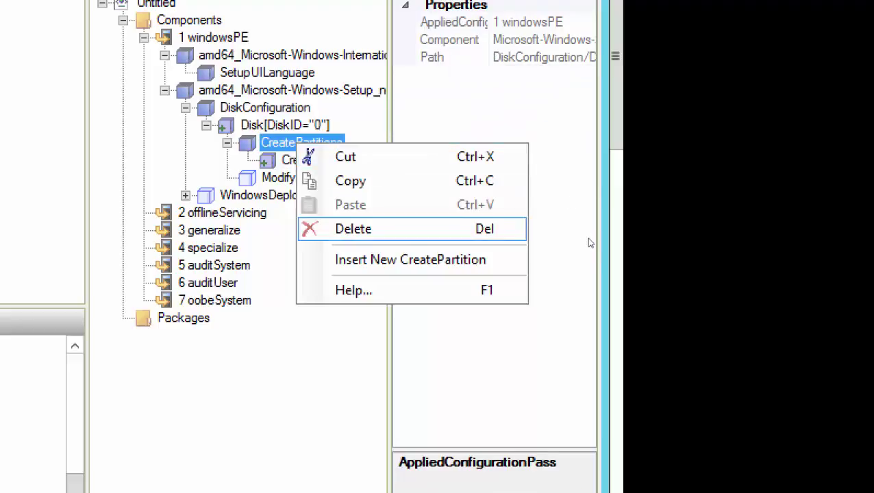
key("Escape")
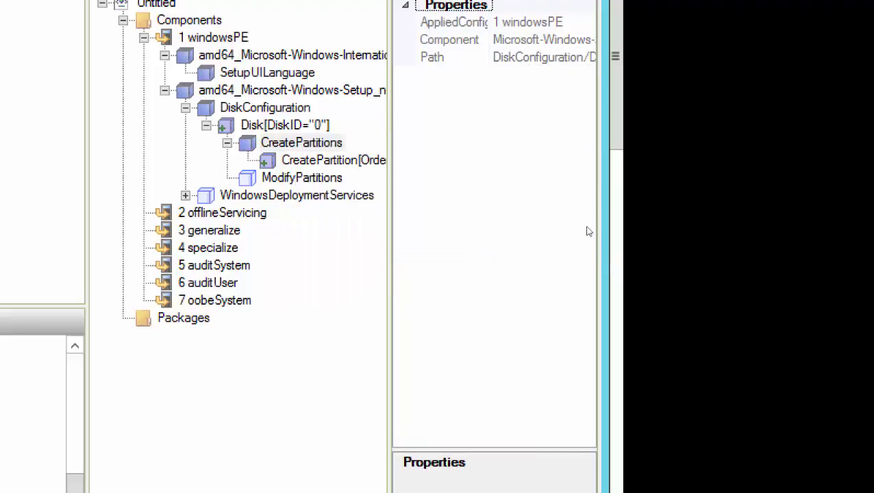
key("Down")
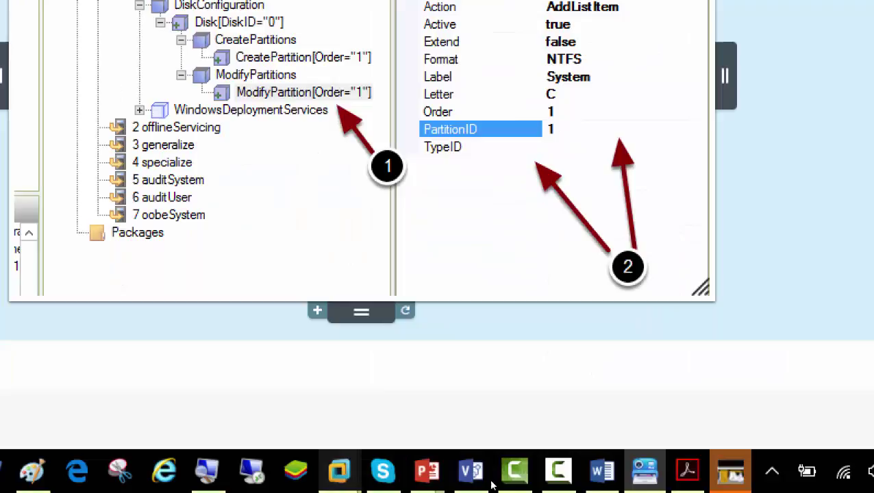
- On Server01, insert a new ModifyPartition entry under disk 0's ModifyPartitions
mouse_move(472, 492)
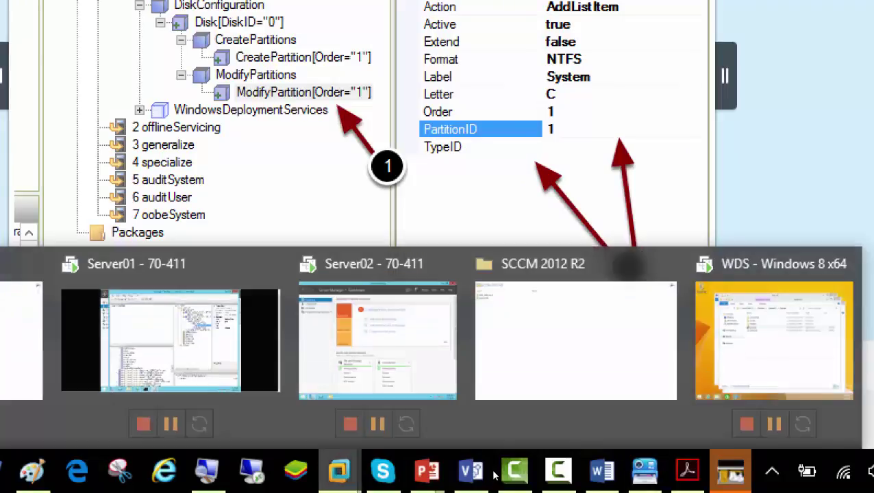
left_click(170, 340)
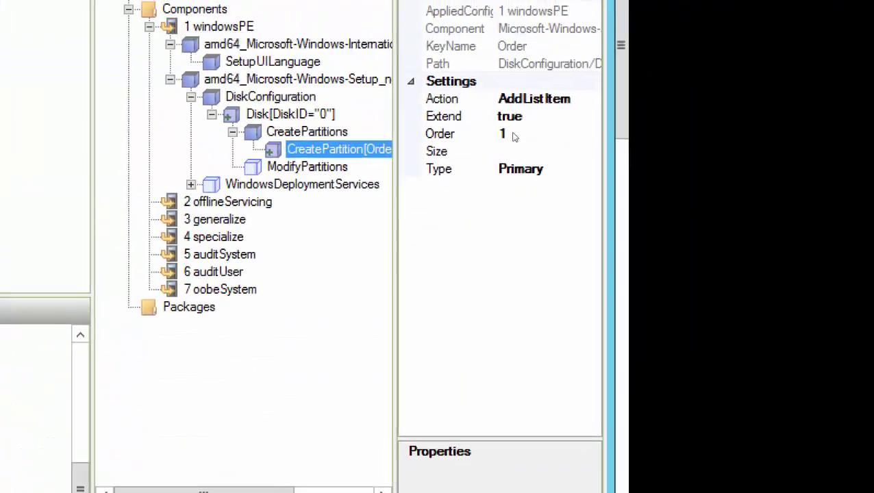
key("Down")
key("shift+F10")
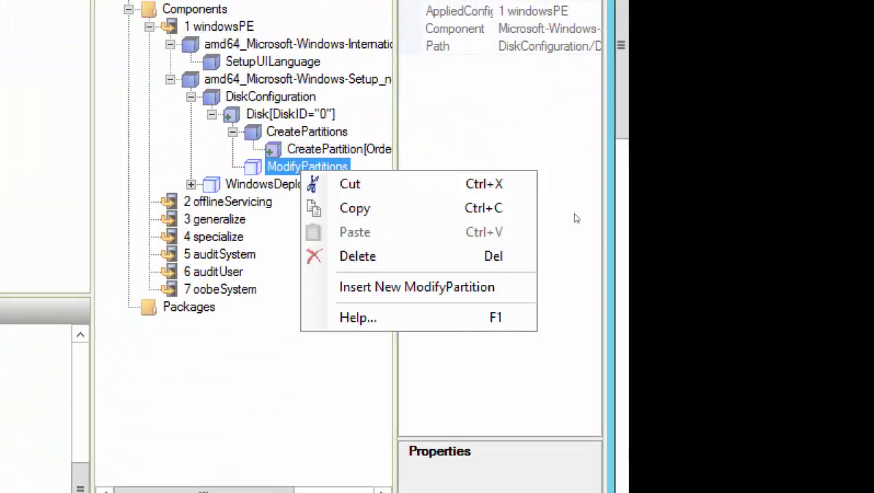
key("Down")
key("Down")
key("Down")
key("Down")
key("Down")
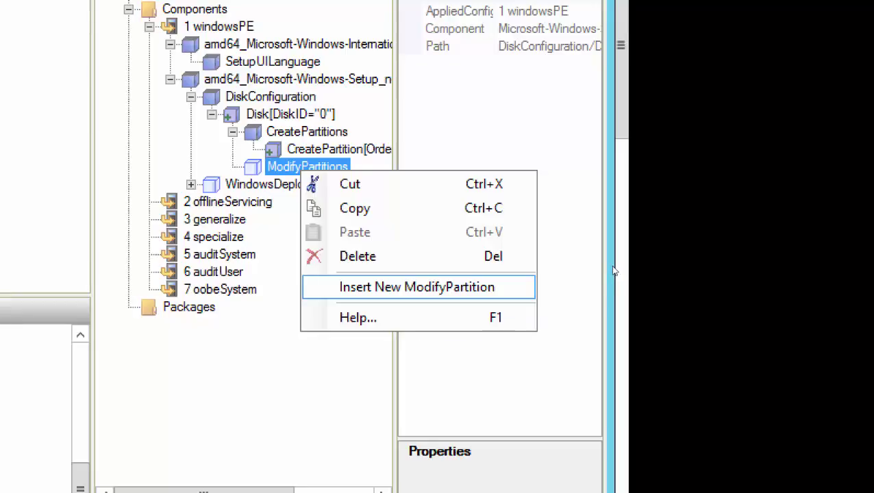
key("Return")
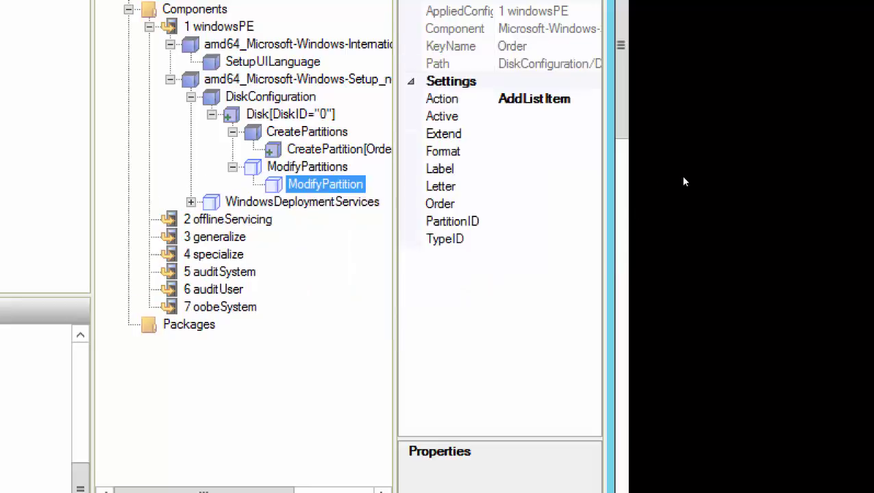
- Set the ModifyPartition's Active to true and Extend to false
key("Tab")
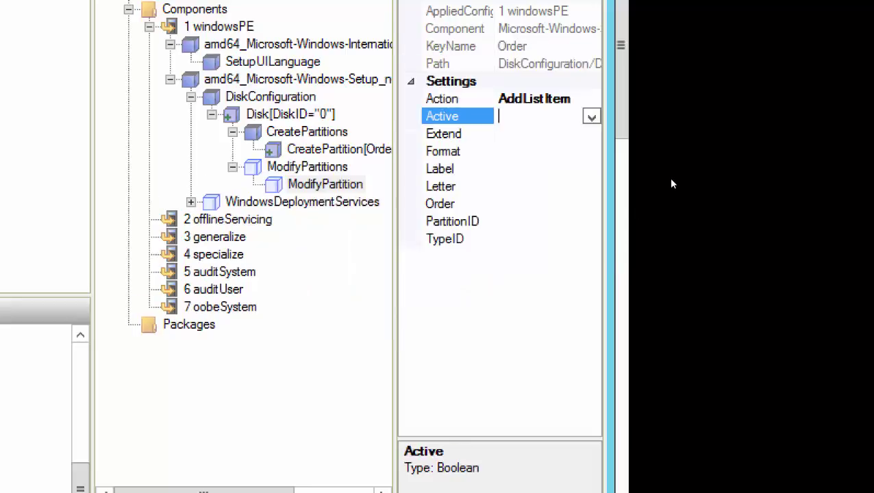
key("alt+Down")
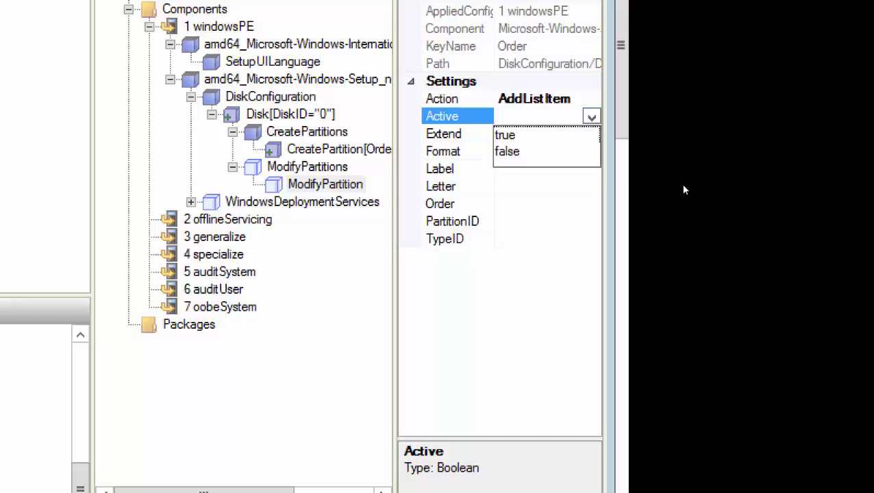
key("Down")
key("Return")
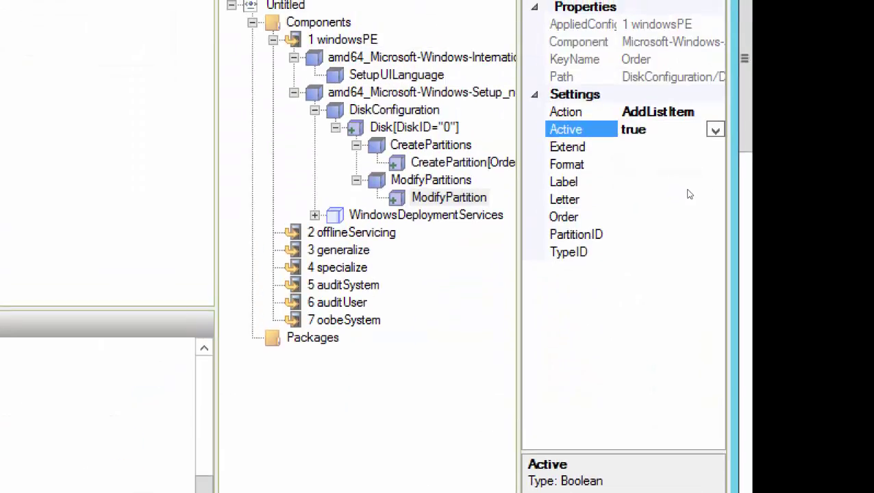
key("Down")
key("alt+Down")
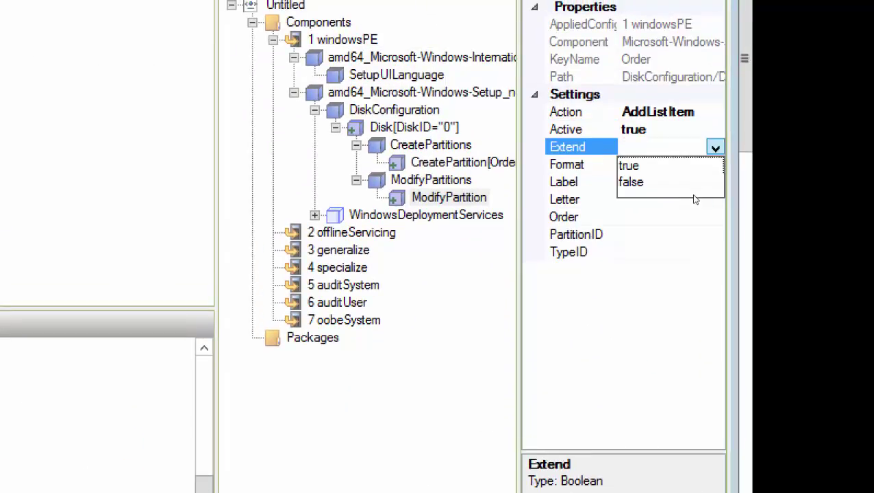
key("Down")
key("Down")
key("Return")
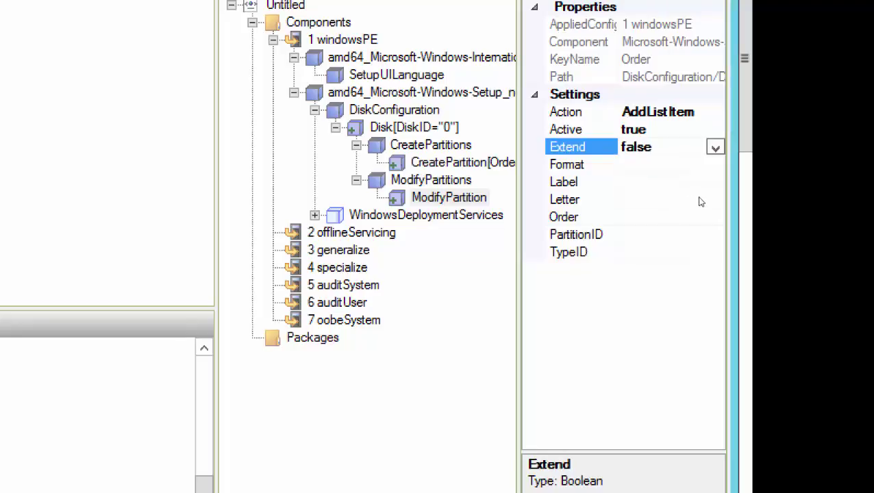
- Format the partition as NTFS with label System and drive letter C
key("Down")
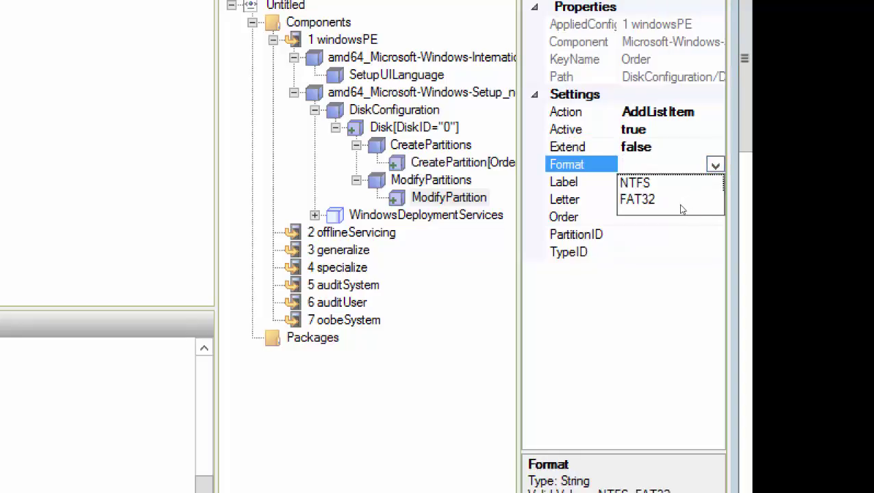
key("Return")
key("Down")
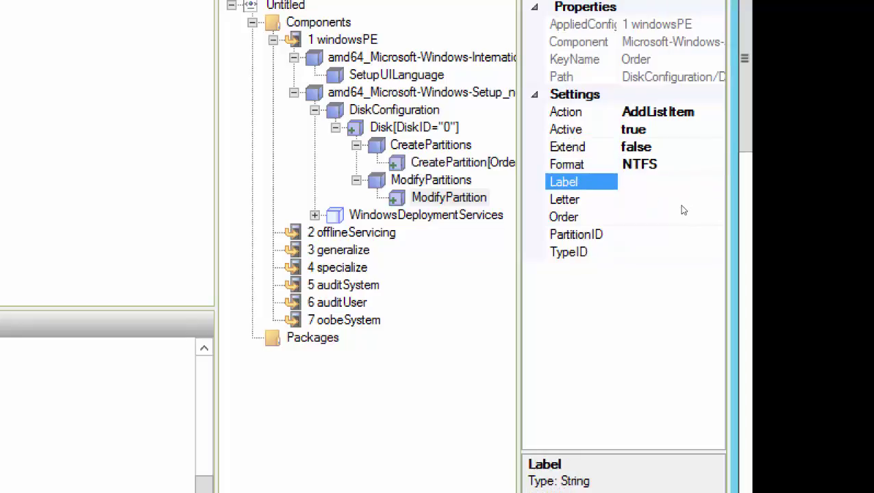
type("System")
key("Down")
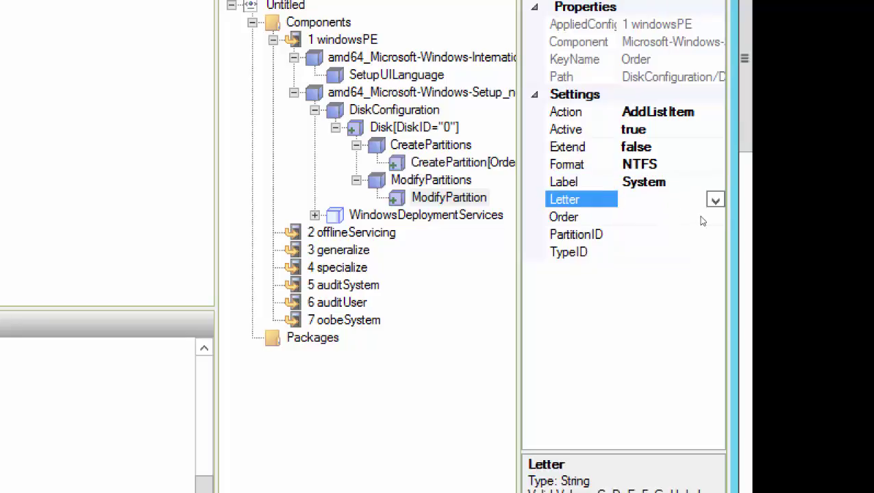
key("alt+Down")
left_click(671, 223)
- Set the ModifyPartition's Order to 1 and PartitionID to 1
key("Down")
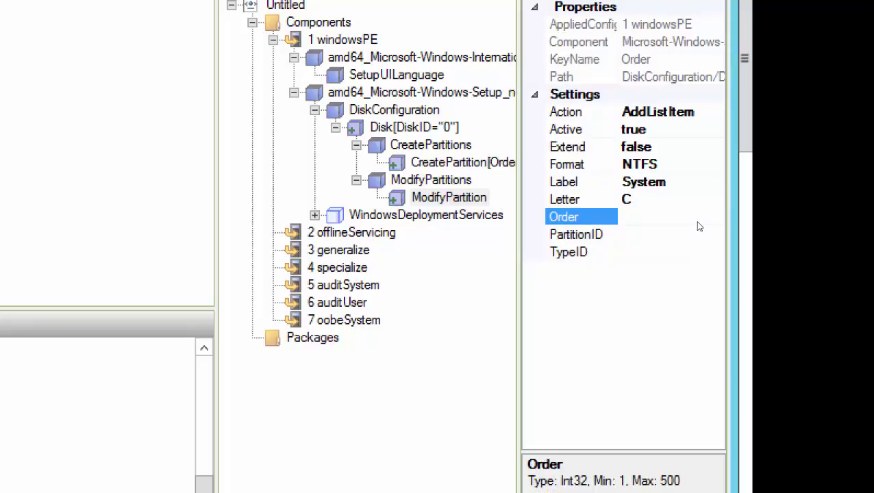
type("1")
left_click(661, 232)
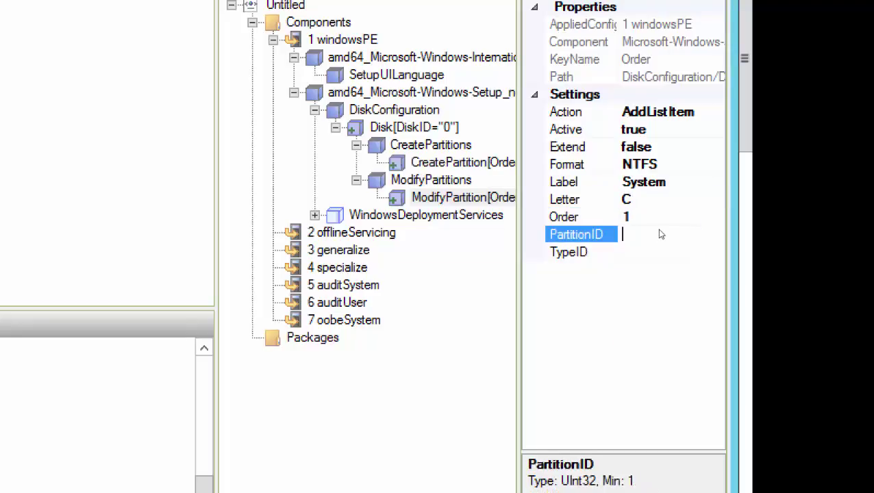
type("1")
key("Return")
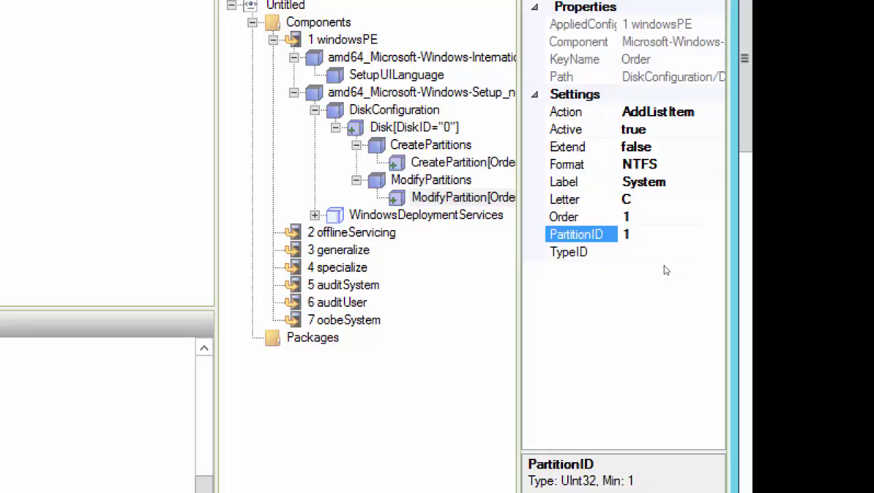
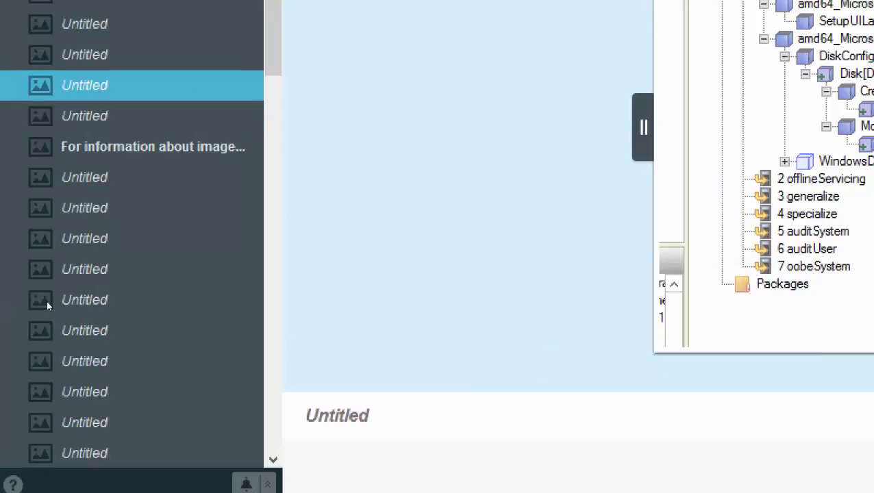
- Step through the next two saved screenshots, then return to the Server01 virtual machine
key("Down")
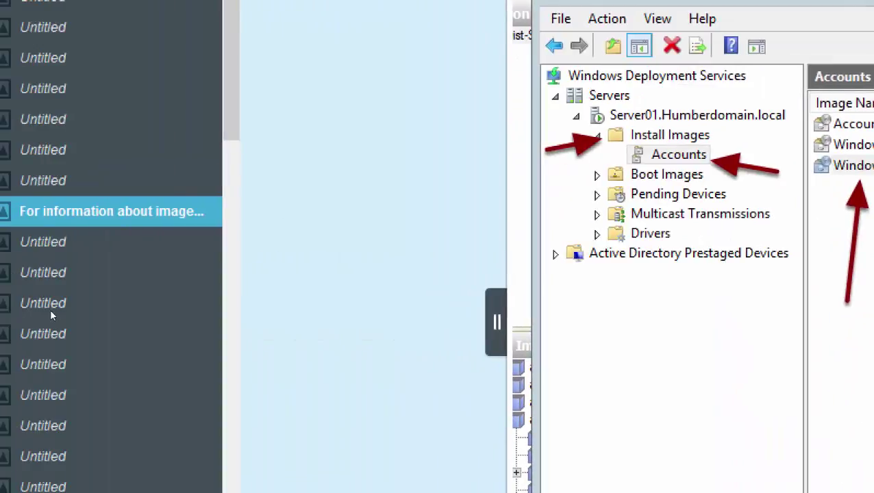
key("Down")
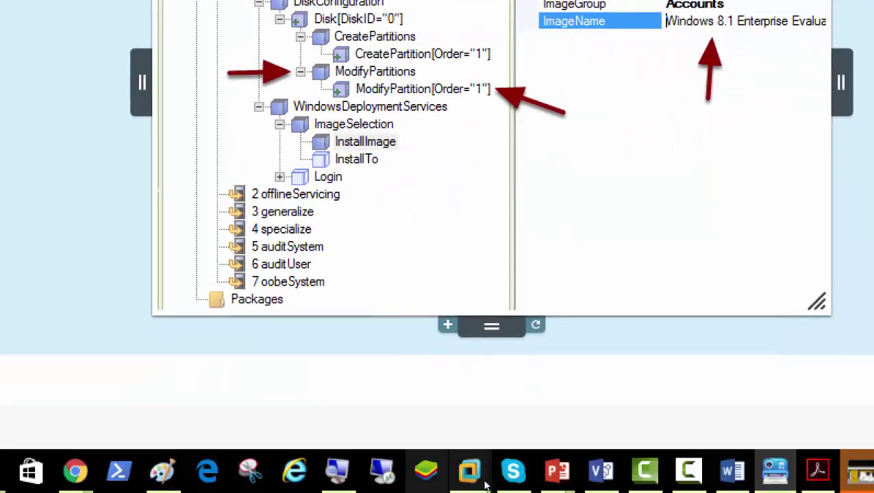
mouse_move(493, 483)
left_click(406, 411)
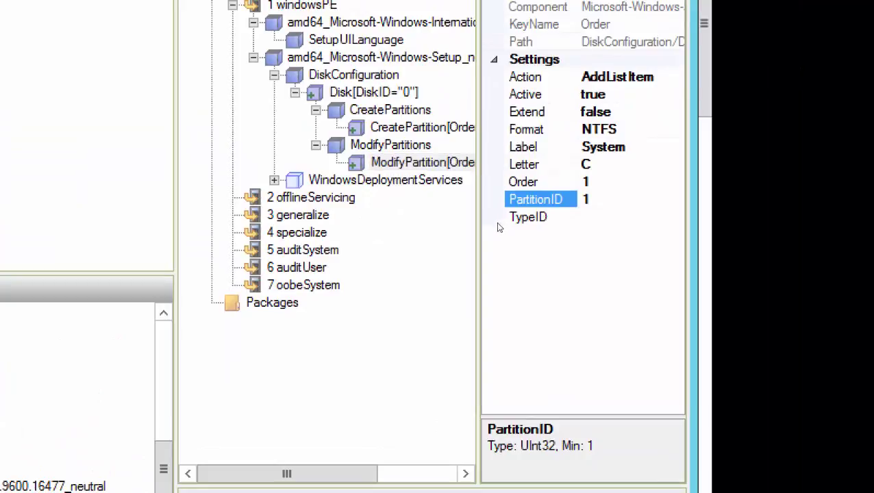
- Expand WindowsDeploymentServices > ImageSelection and select InstallImage
key("Down")
key("Right")
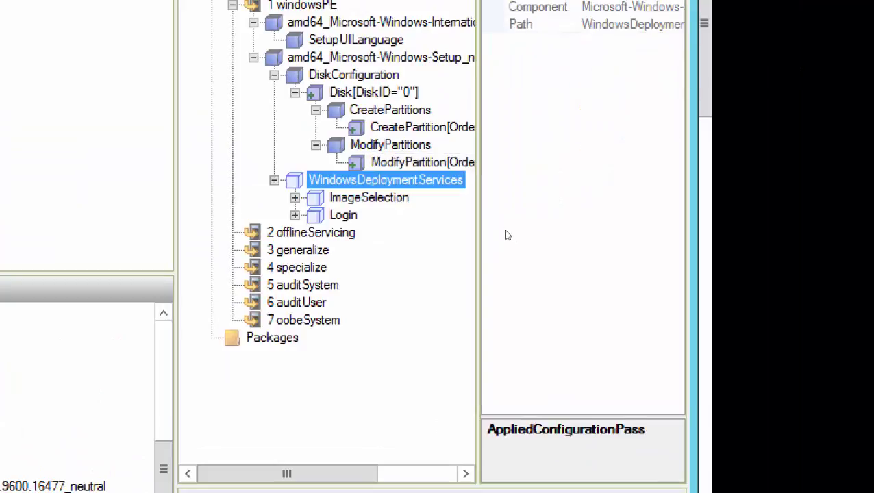
key("Down")
key("Right")
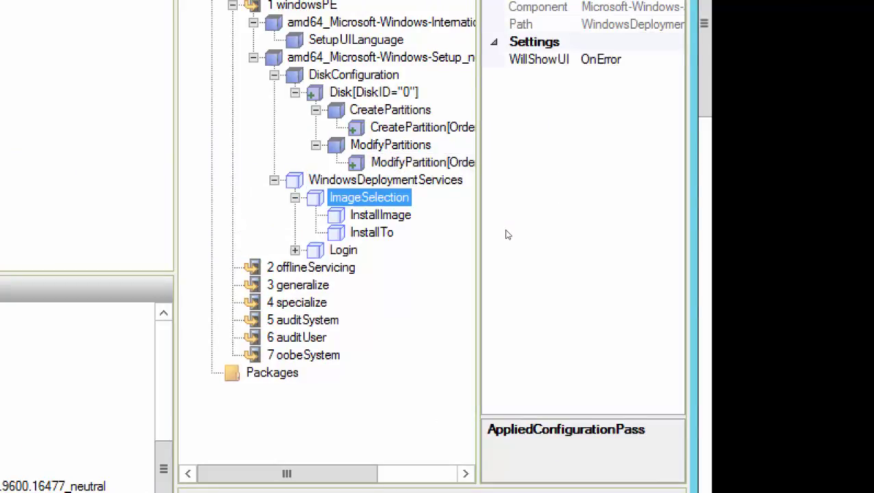
key("Down")
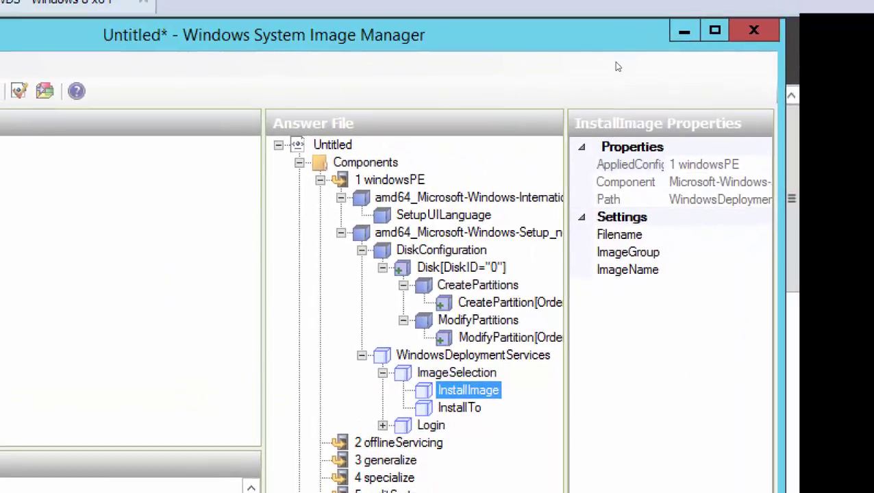
- Move the SIM window left, widen it, and check InstallImage's ImageName setting
left_click_drag(531, 43, 447, 45)
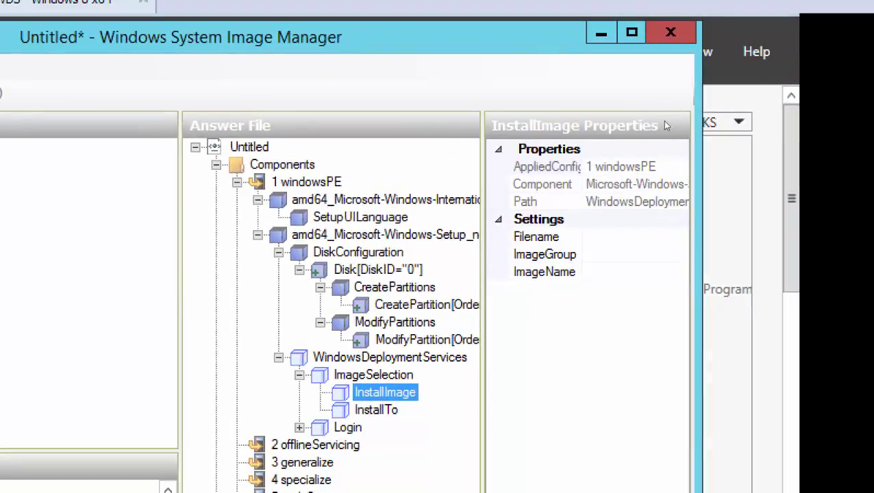
left_click_drag(697, 171, 788, 171)
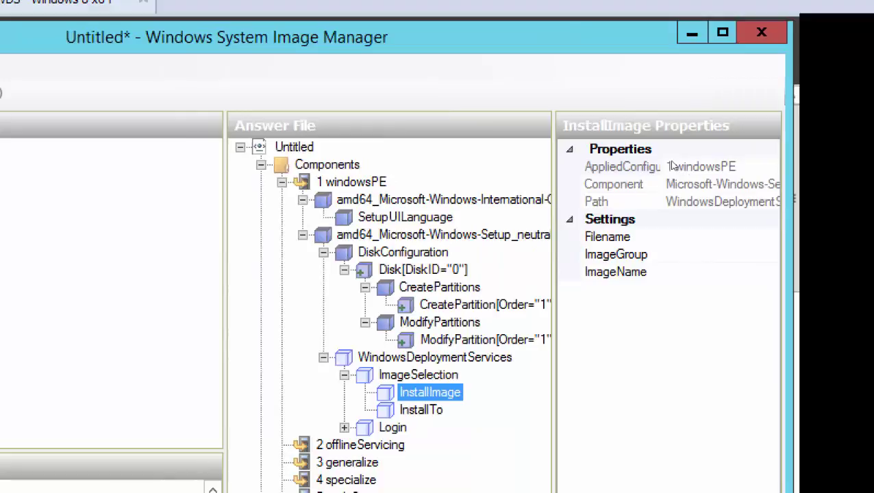
key("Tab")
key("Down")
key("Down")
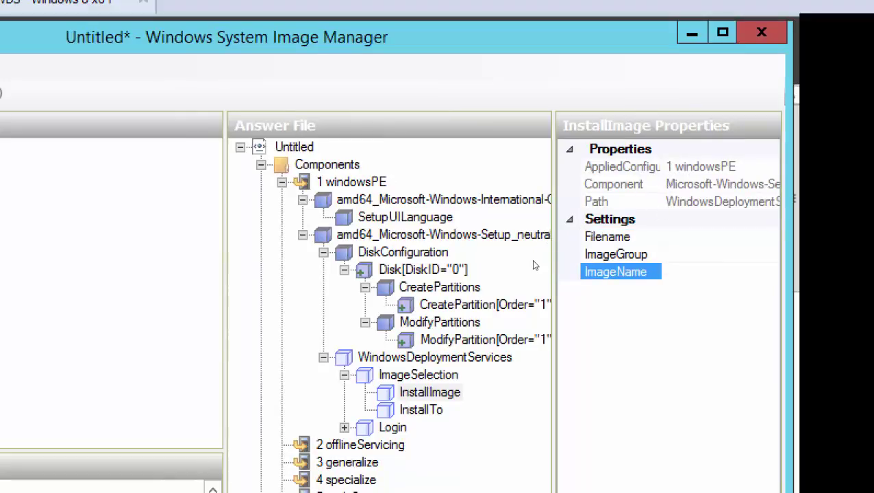
key("shift+Tab")
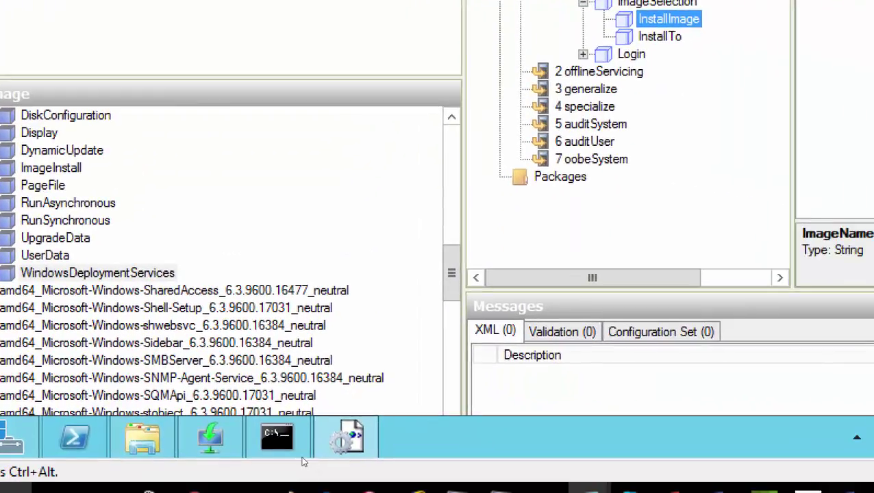
mouse_move(303, 455)
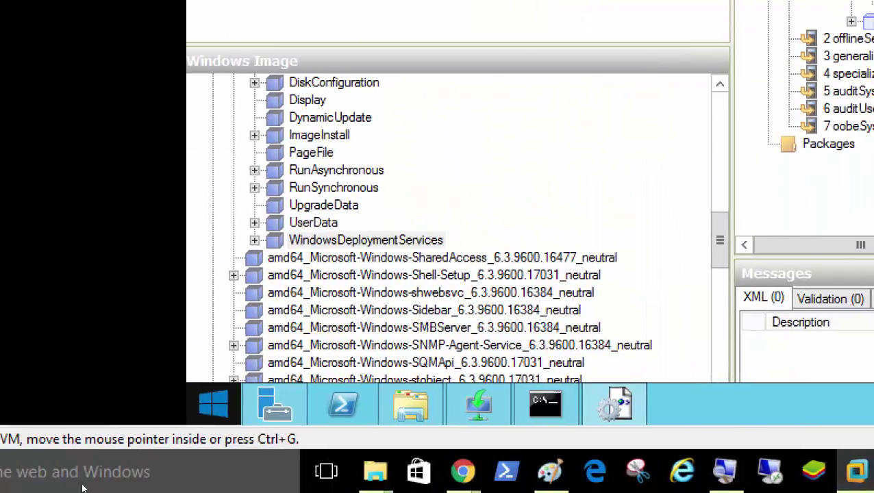
- Open the properties of the Windows 8.1 install image in Accounts Department in WDS
left_click(274, 404)
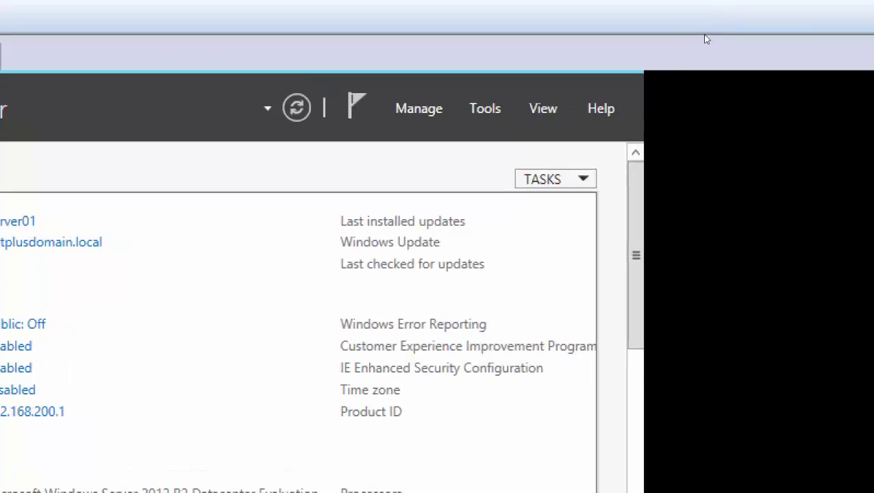
left_click(485, 108)
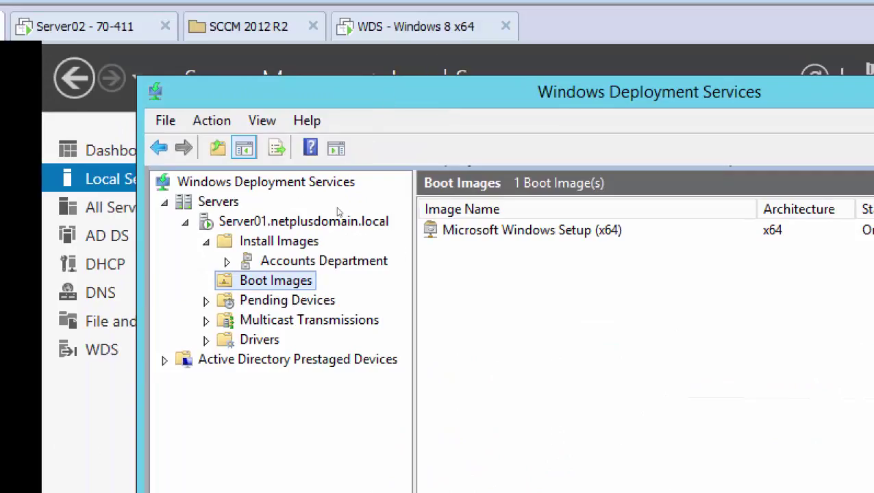
key("Up")
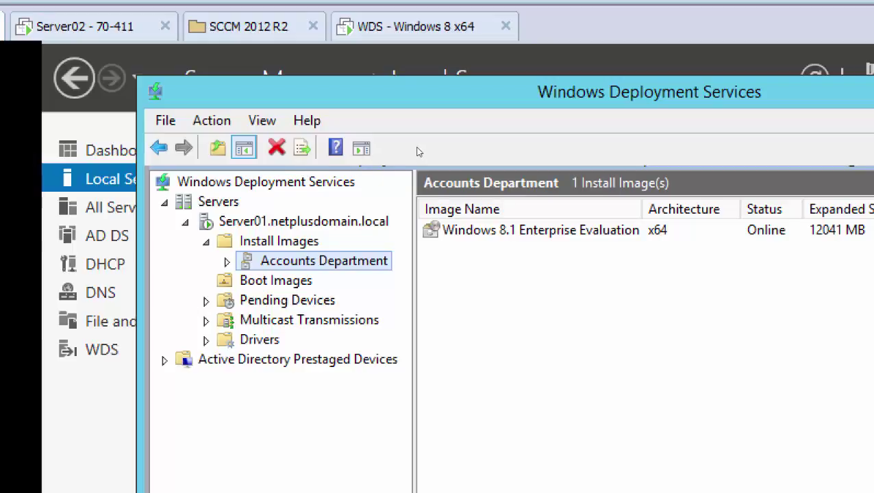
key("Tab")
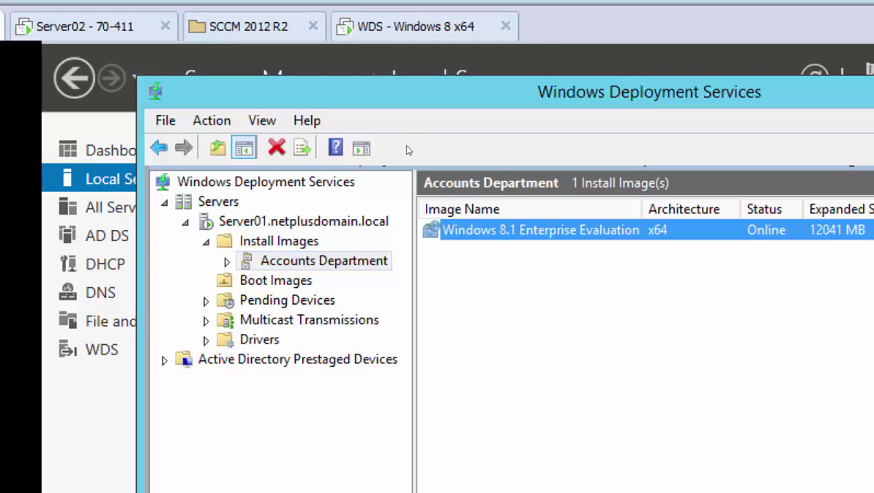
key("shift+F10")
key("Down")
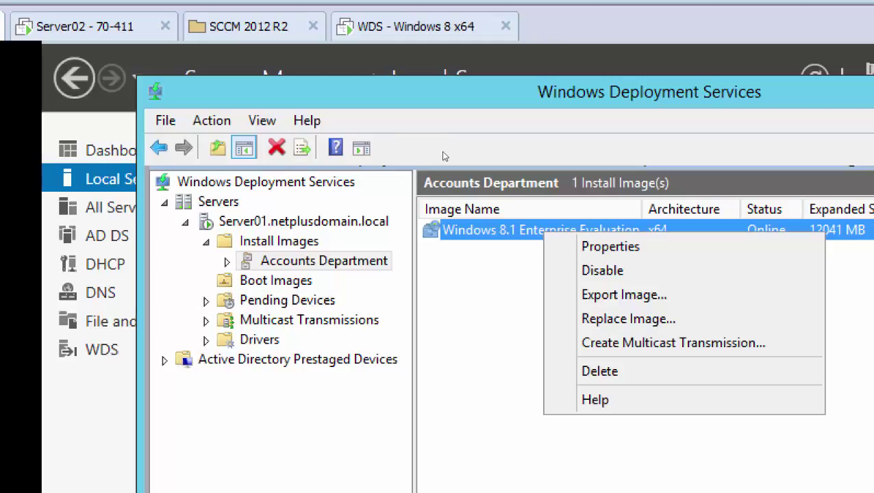
key("Down")
key("Return")
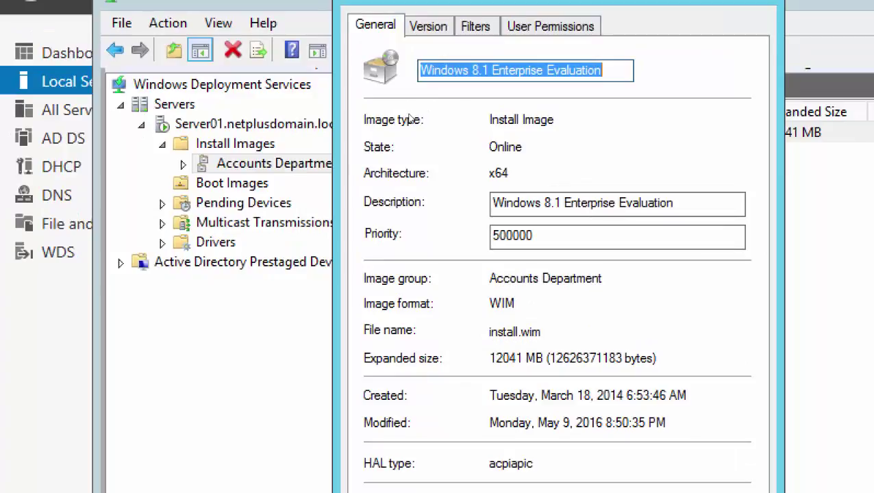
- Copy the image name Windows 8.1 Enterprise Evaluation
key("shift+F10")
key("Down")
key("Down")
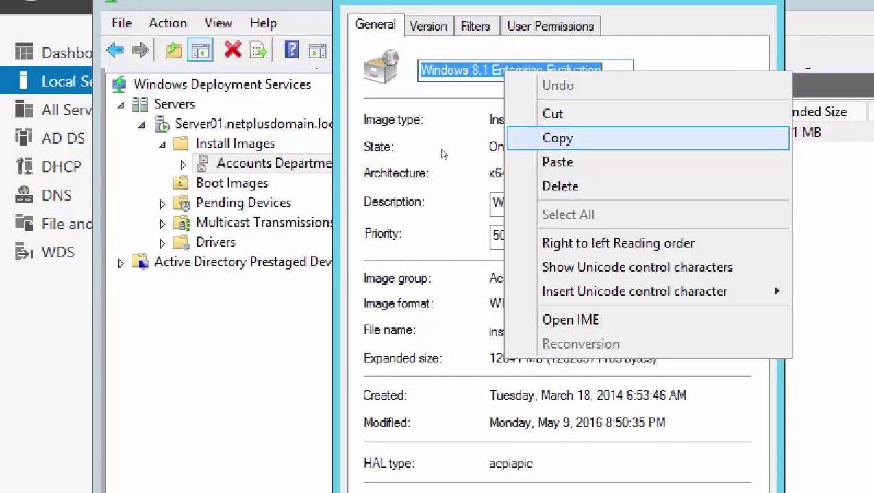
key("Return")
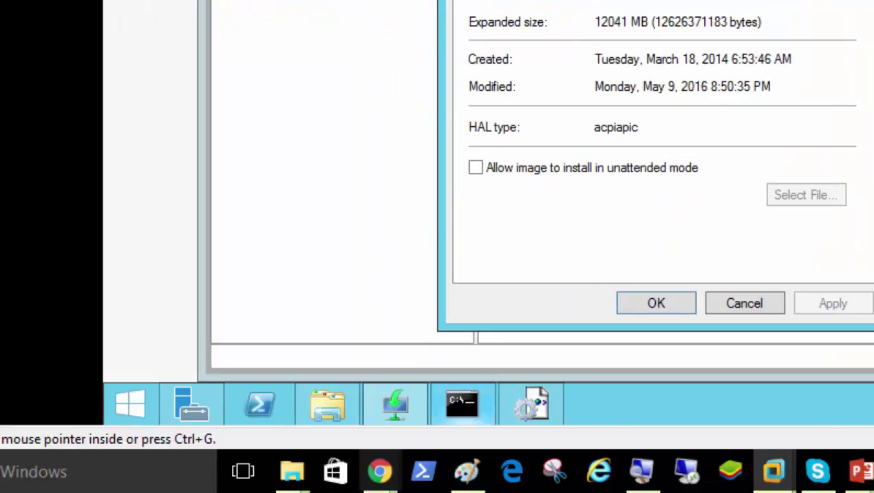
mouse_move(531, 404)
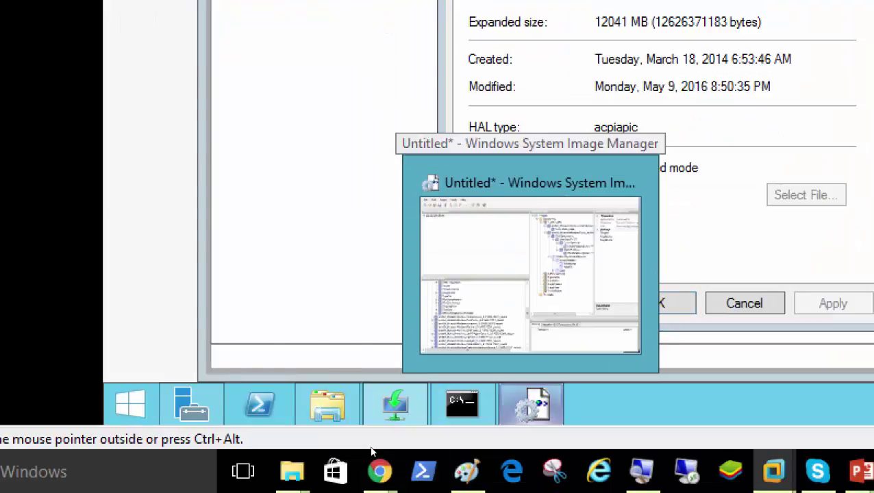
- Paste the Windows 8.1 Enterprise Evaluation name into InstallImage's ImageName value
left_click(531, 274)
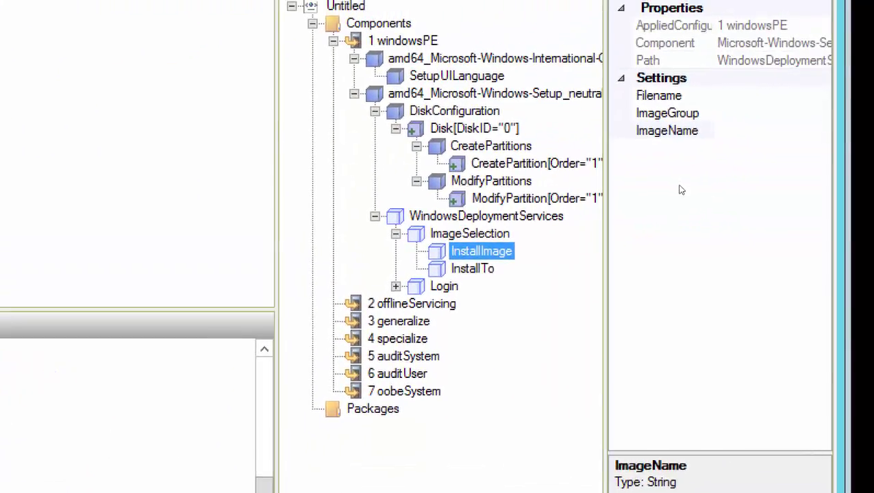
left_click(659, 182)
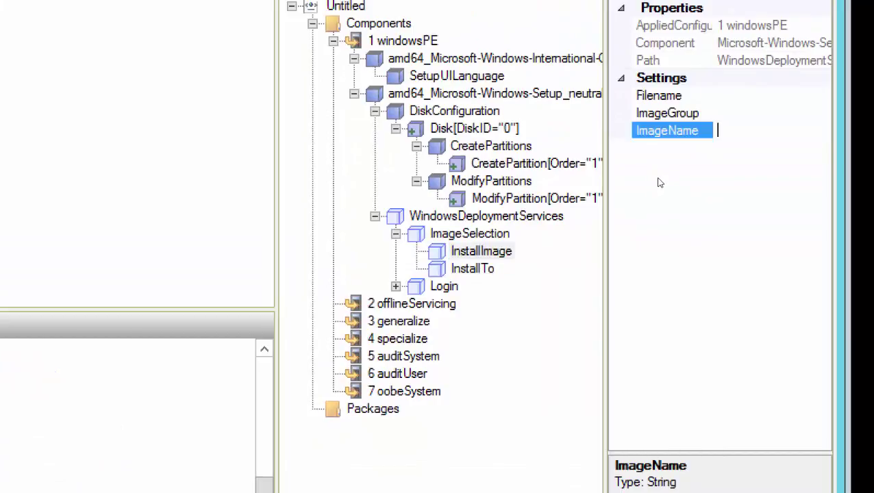
right_click(659, 182)
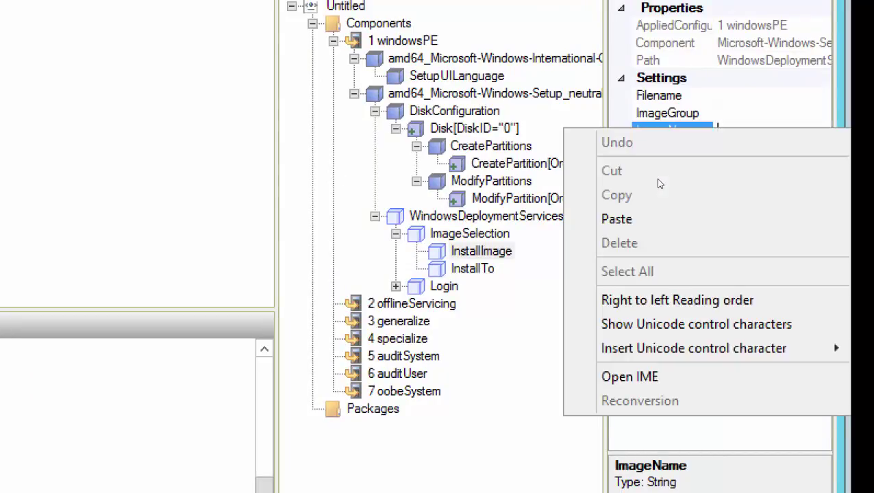
left_click(618, 220)
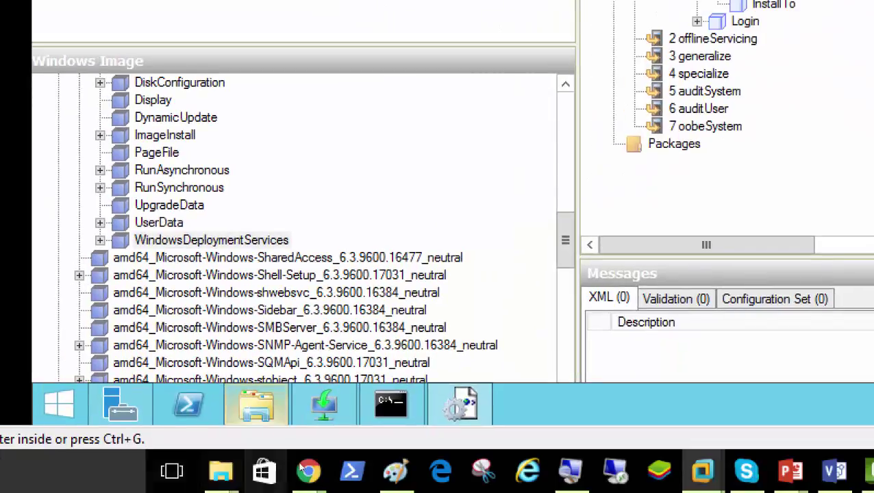
- Copy the file name install.wim from the WDS image properties
left_click(324, 404)
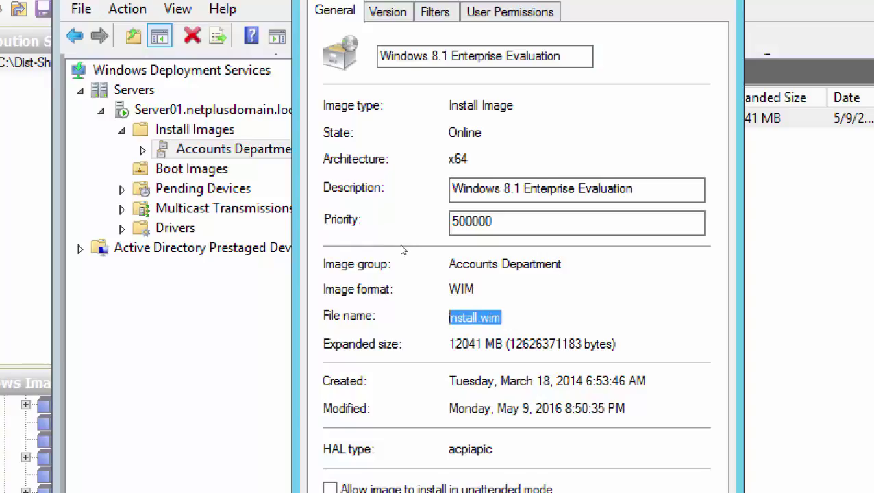
key("shift+F10")
key("Down")
key("Down")
key("Down")
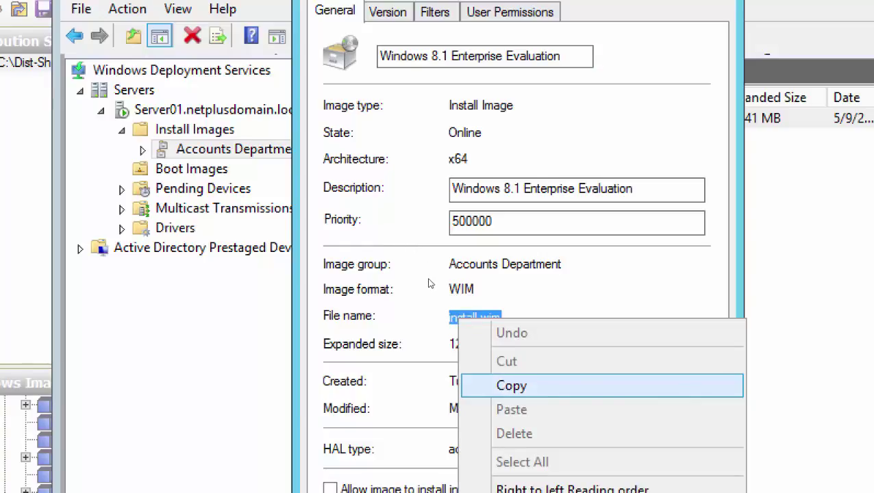
key("Return")
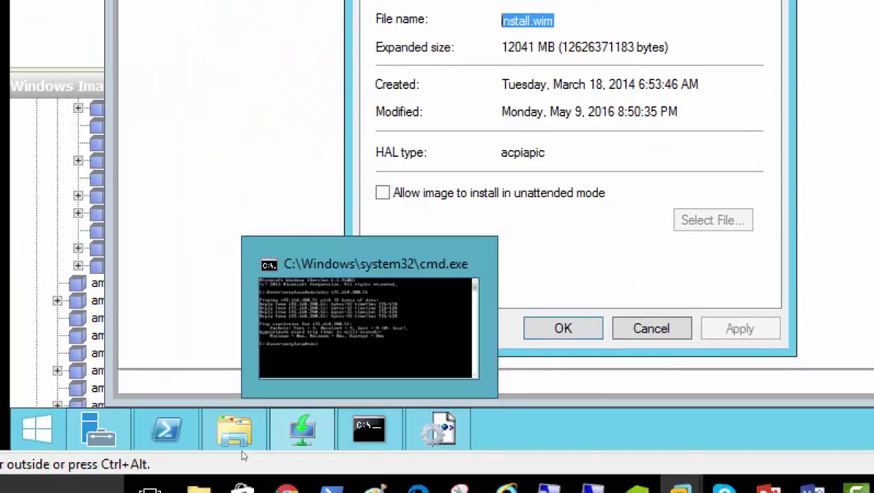
- Paste install.wim into the InstallImage Filename setting and commit it
left_click(368, 443)
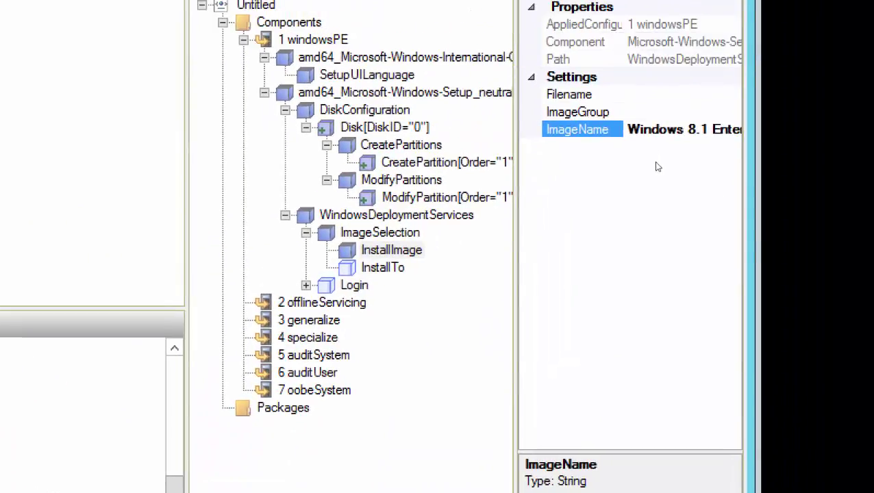
key("Up")
key("Up")
key("shift+F10")
key("Escape")
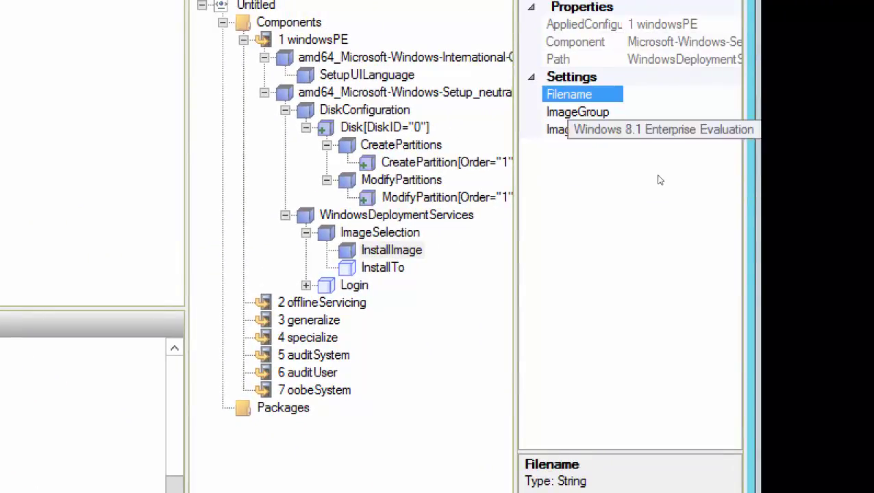
key("shift+F10")
key("Down")
key("Down")
key("Down")
key("Down")
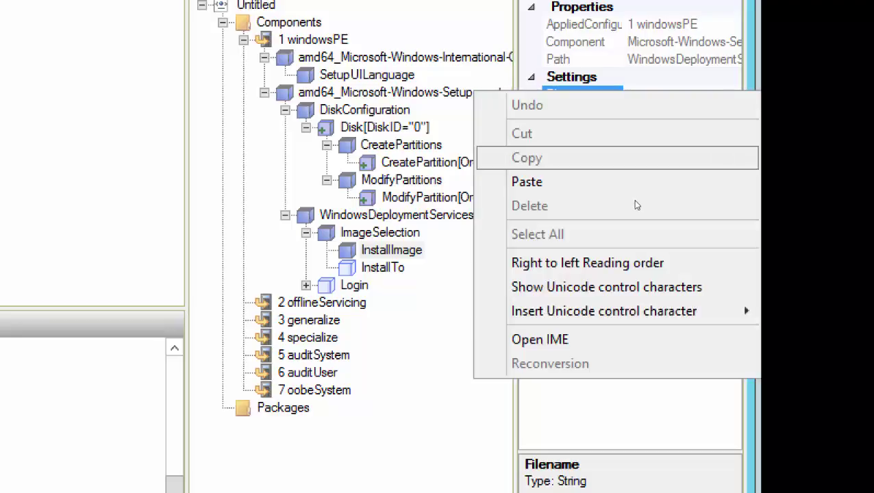
key("Return")
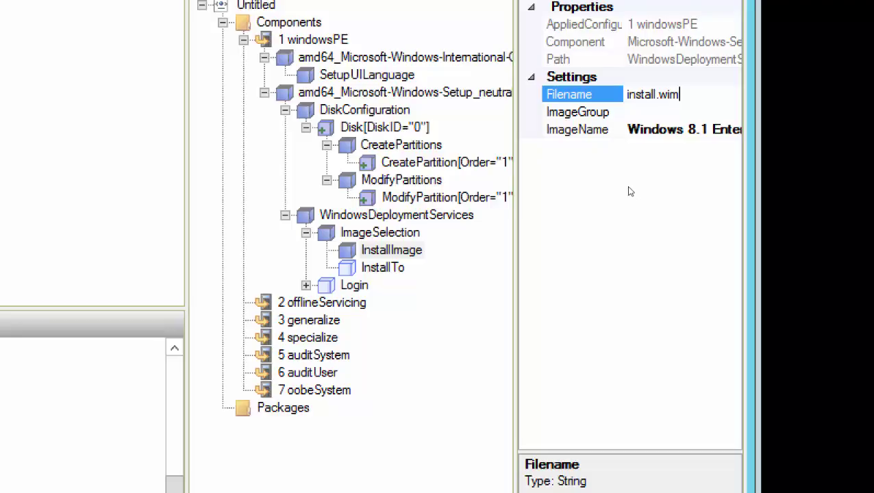
key("Tab")
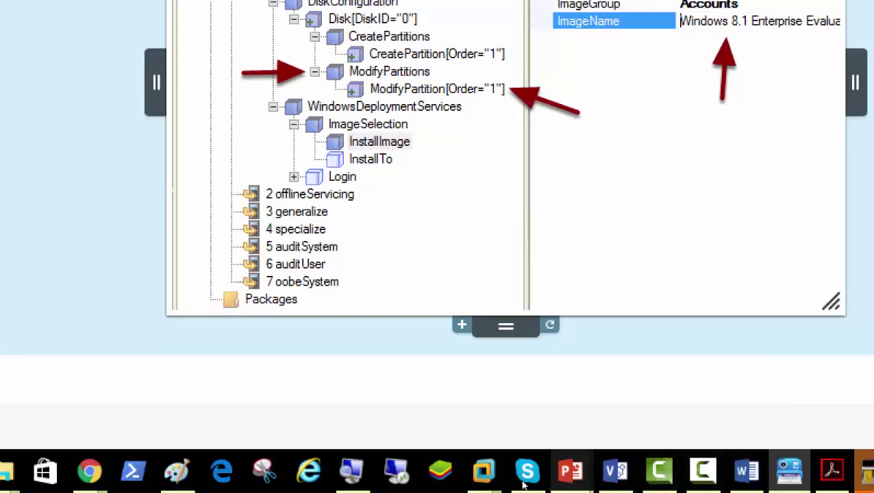
- Select and copy the image group name Accounts Department from the WDS image properties
mouse_move(483, 471)
left_click(409, 410)
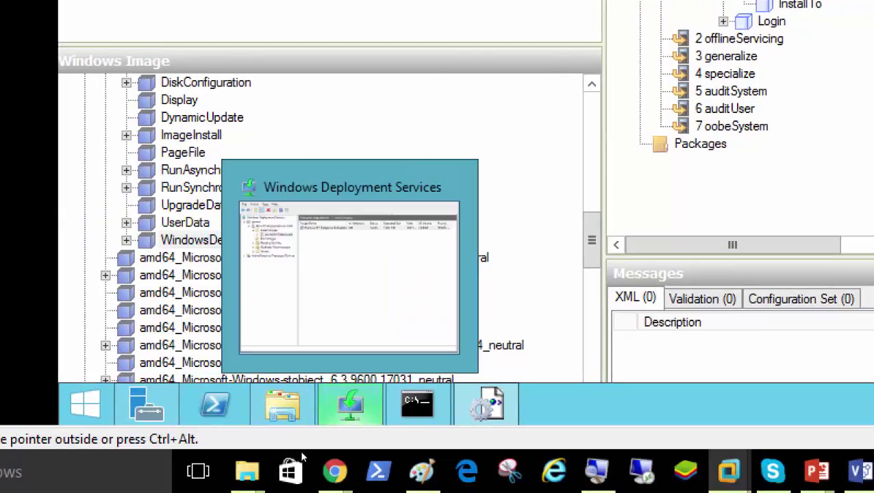
left_click(299, 253)
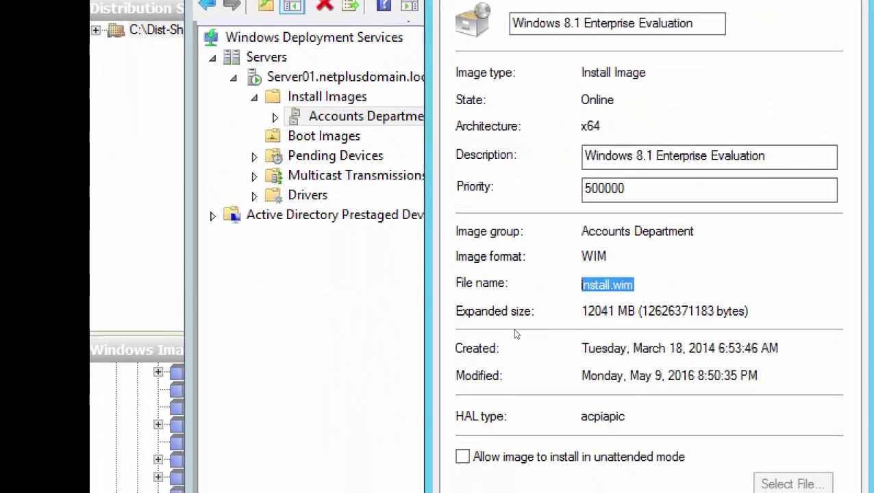
left_click_drag(695, 232, 603, 231)
left_click_drag(409, 219, 404, 221)
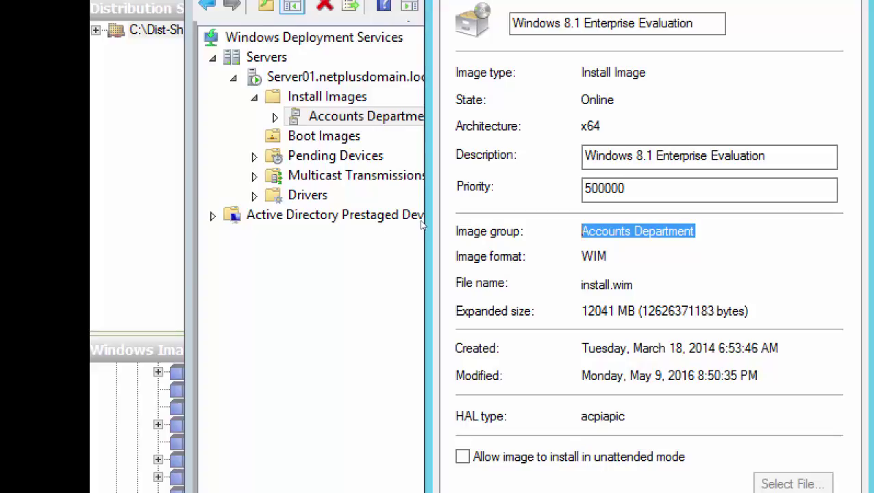
key("shift+F10")
key("Down")
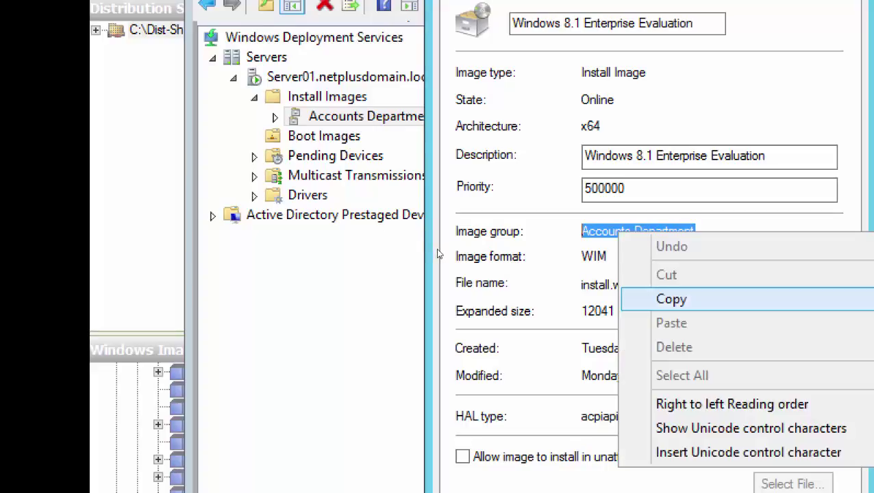
key("Return")
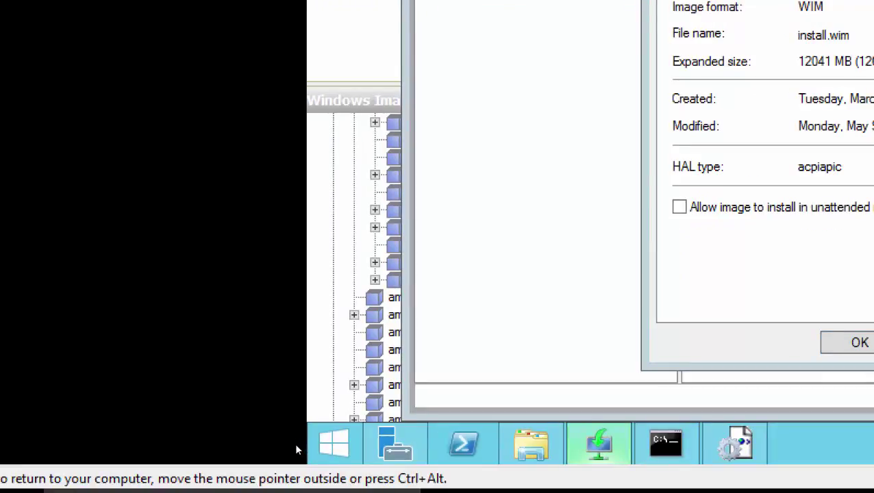
- Paste Accounts Department into the InstallImage ImageGroup setting and commit it
key("alt+Tab")
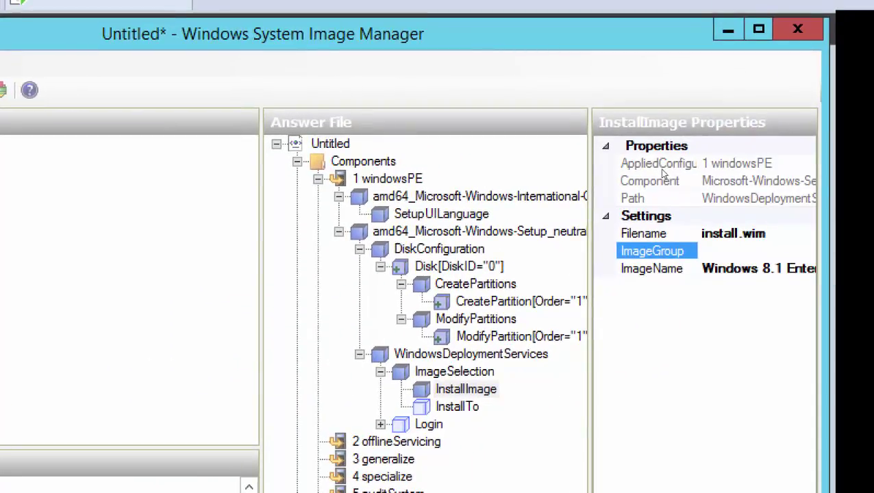
key("shift+F10")
key("Down")
key("Return")
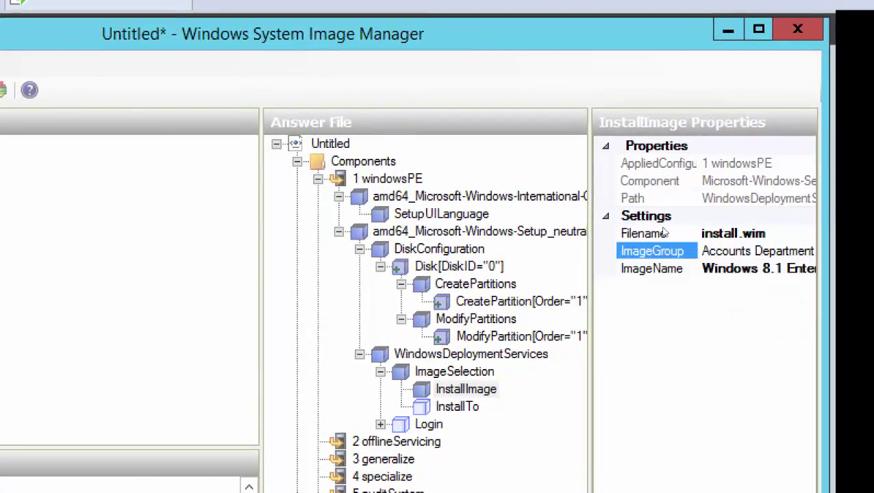
key("Return")
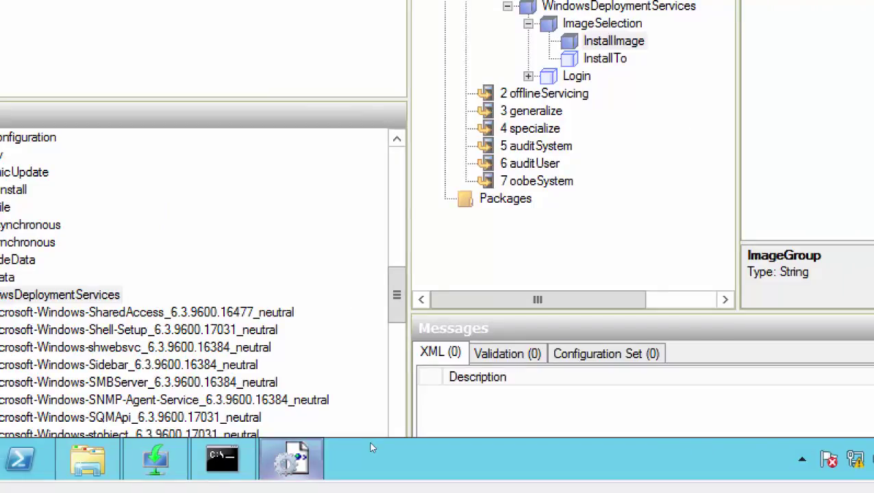
mouse_move(372, 446)
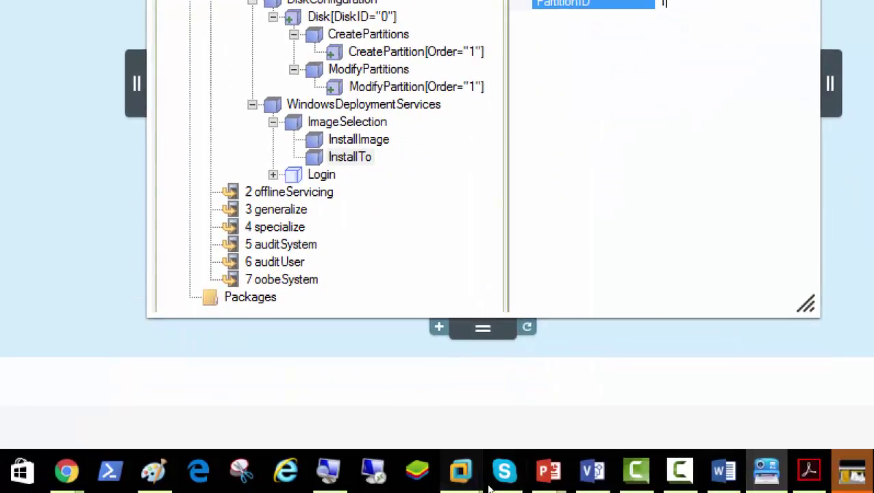
- Set InstallTo's DiskID to 0 and PartitionID to 1
mouse_move(461, 471)
left_click(402, 396)
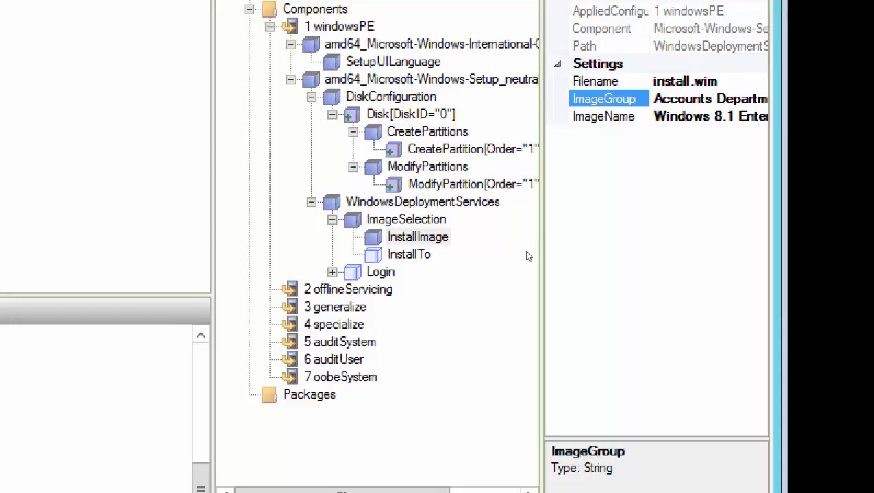
left_click(543, 217)
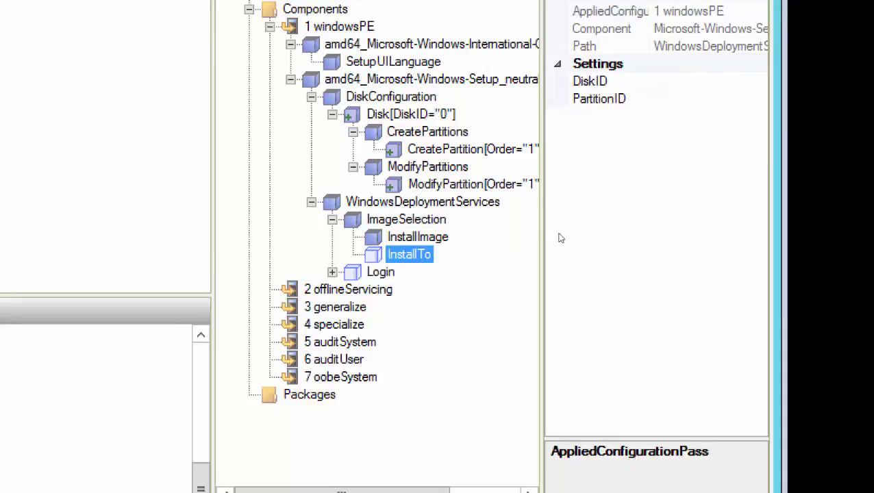
key("Tab")
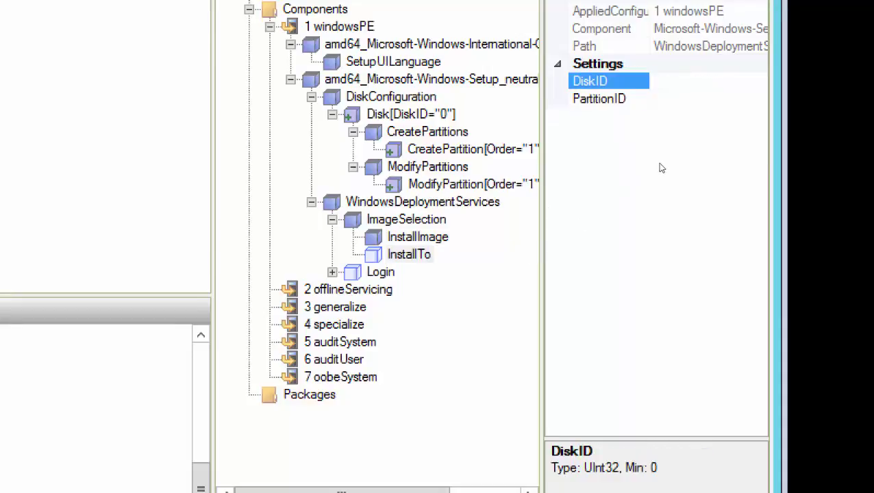
type("0")
key("Tab")
type("1")
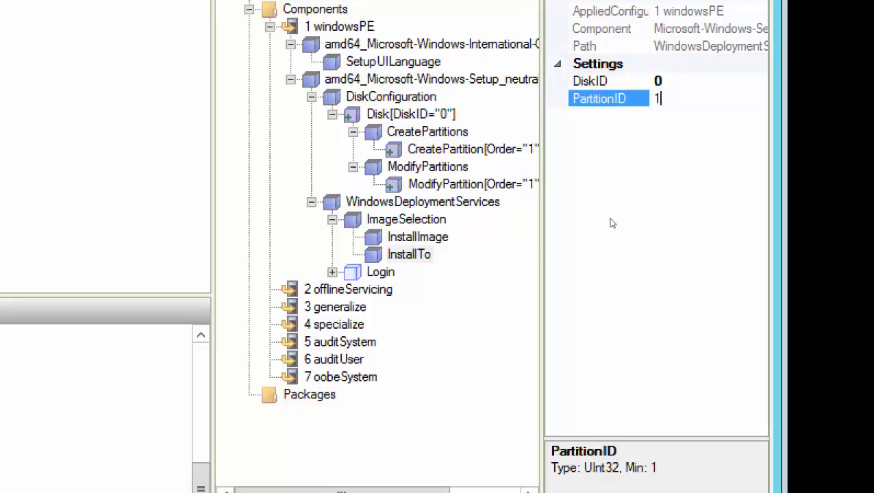
left_click(529, 254)
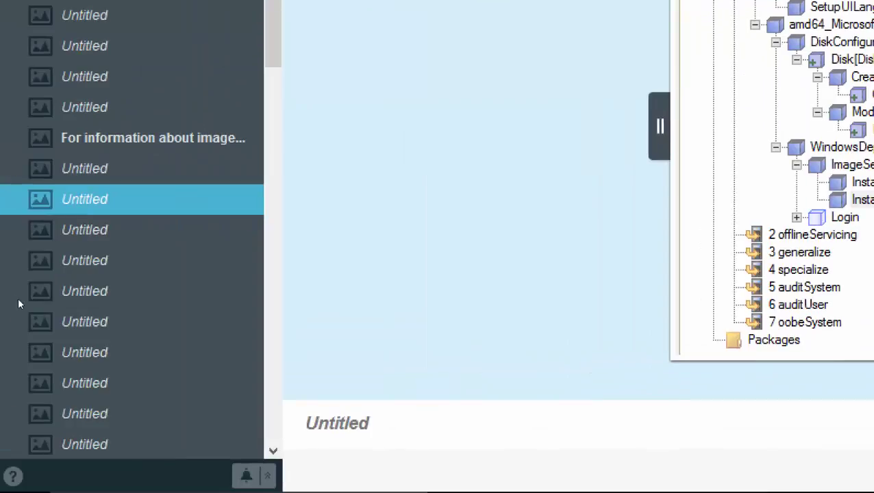
- Open the notes slide showing the Credentials properties marked with red arrows
key("Down")
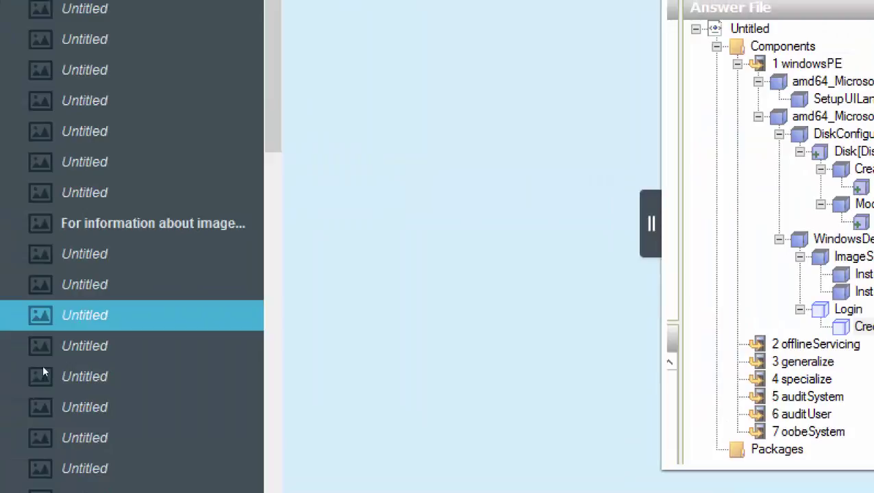
left_click(47, 356)
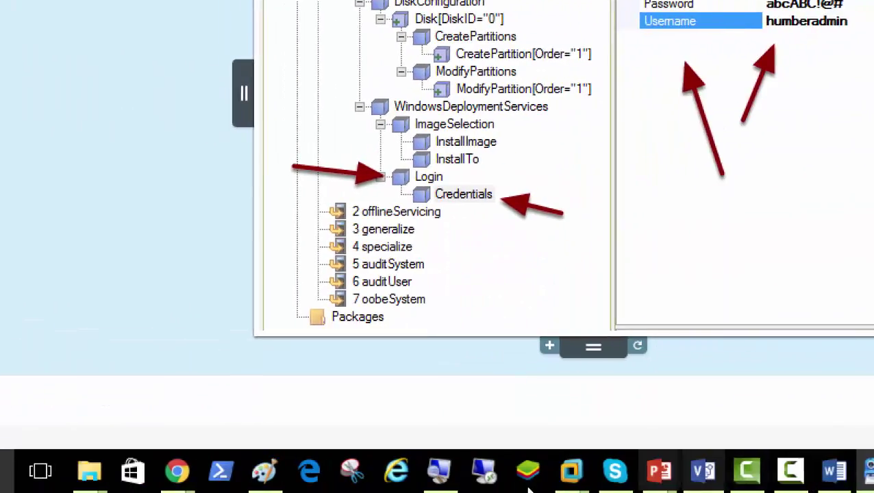
- Expand Login in the answer file and select its Credentials settings
mouse_move(571, 471)
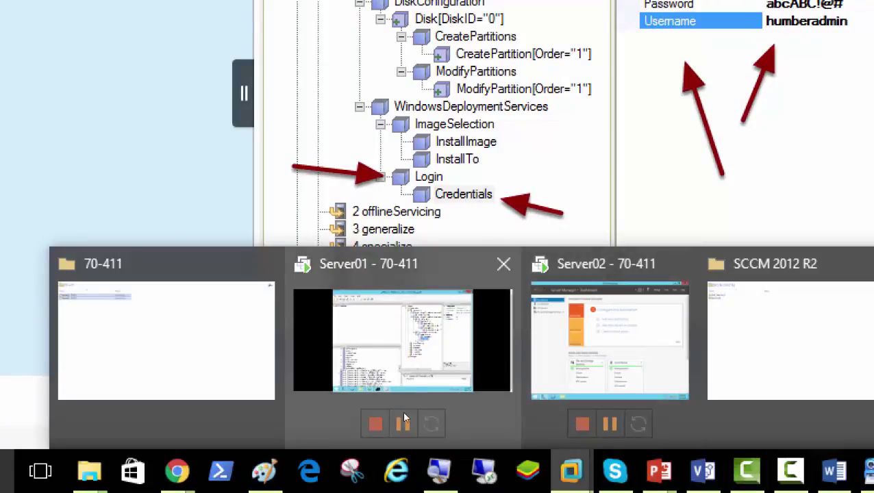
left_click(458, 326)
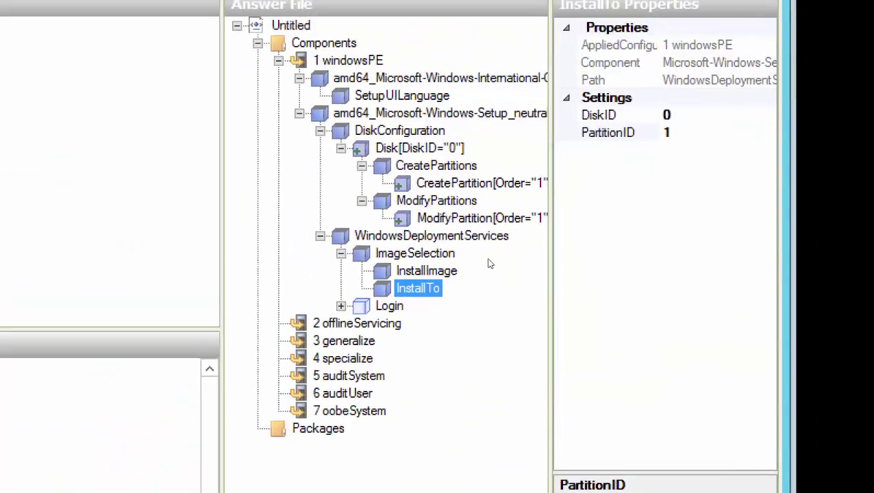
key("Down")
key("Right")
key("Down")
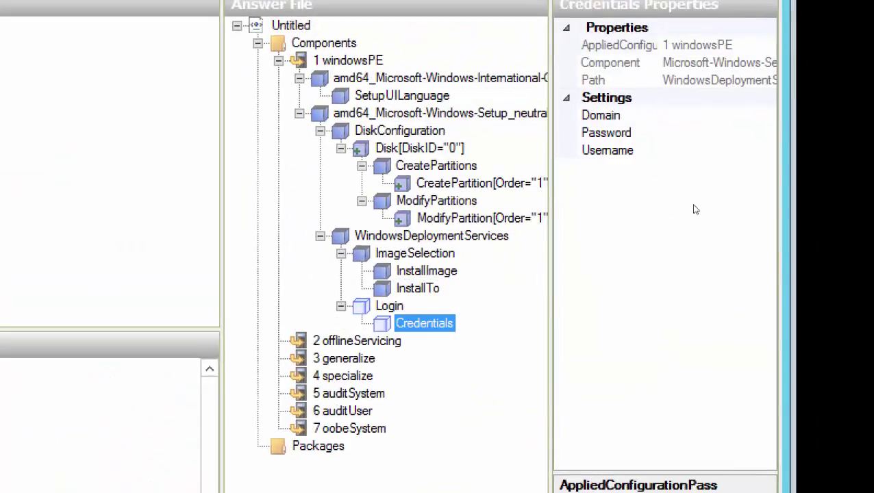
- Set the Credentials Domain to netplusdomain.local and enter the account password
key("Tab")
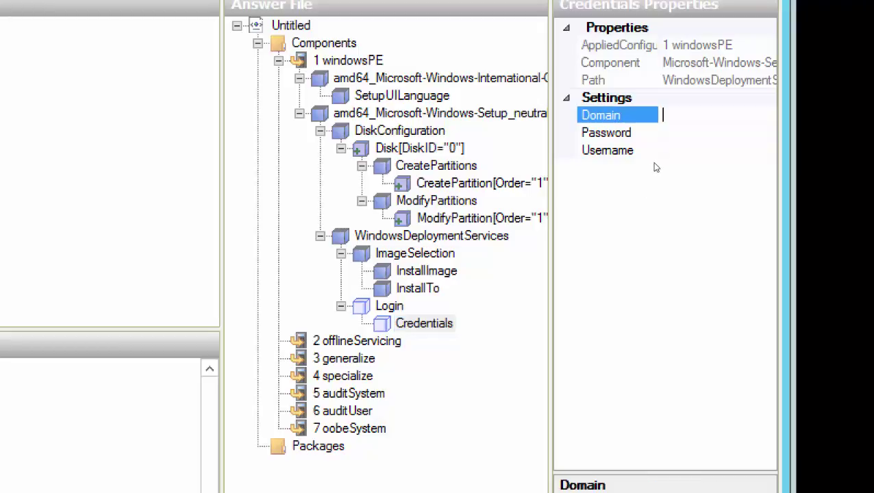
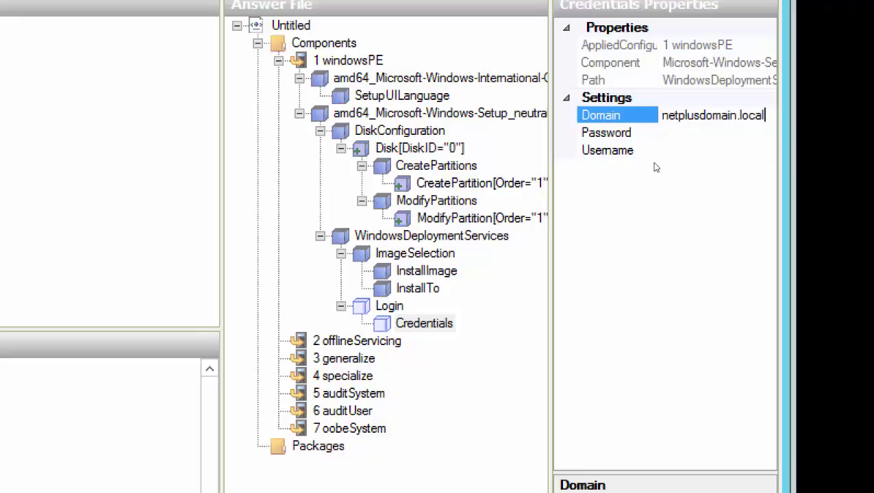
key("Tab")
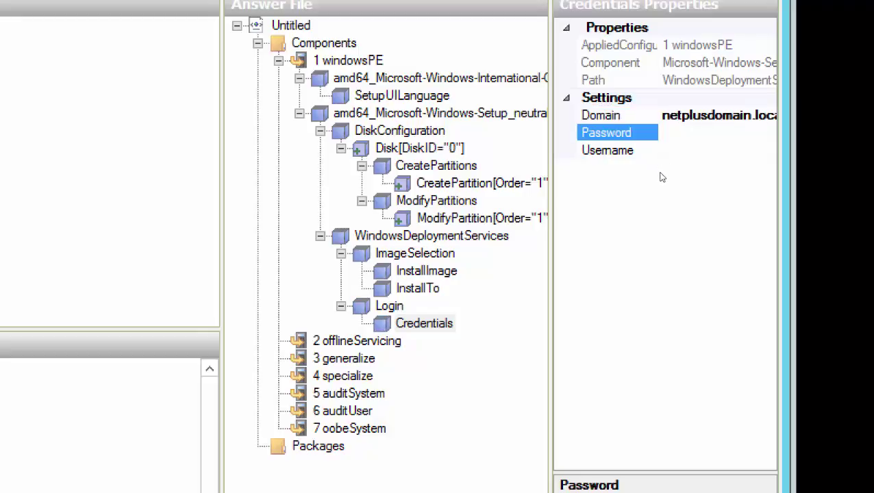
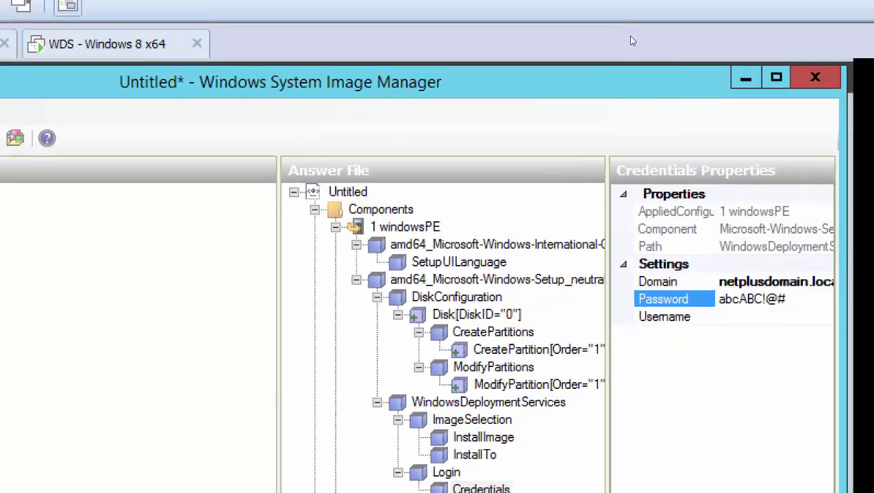
- Maximise the SIM window and enter the admin account username in Credentials
left_click_drag(670, 96, 595, 100)
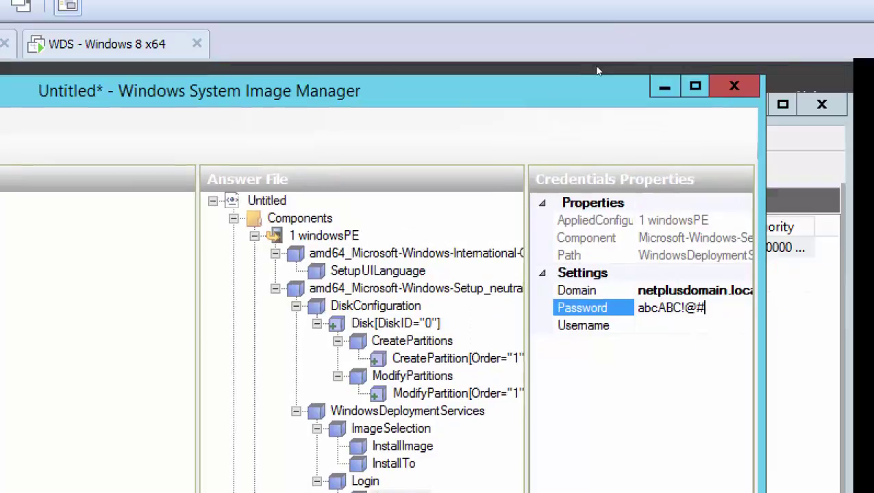
double_click(639, 82)
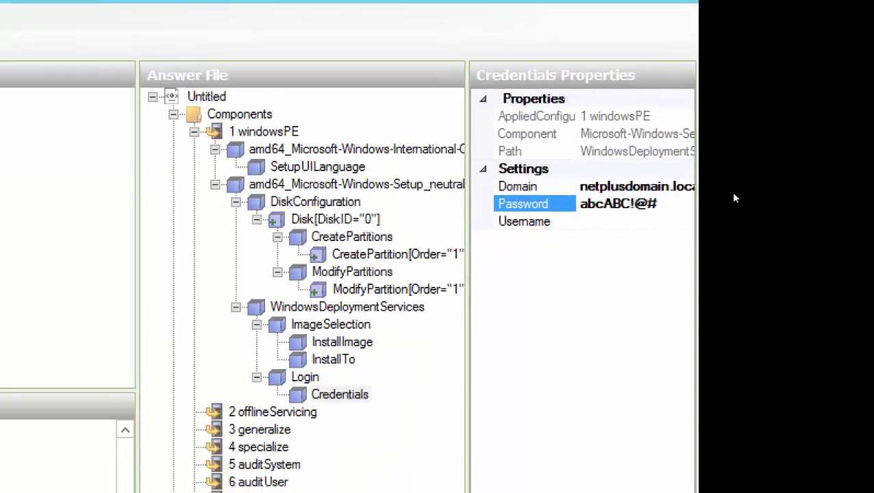
key("Down")
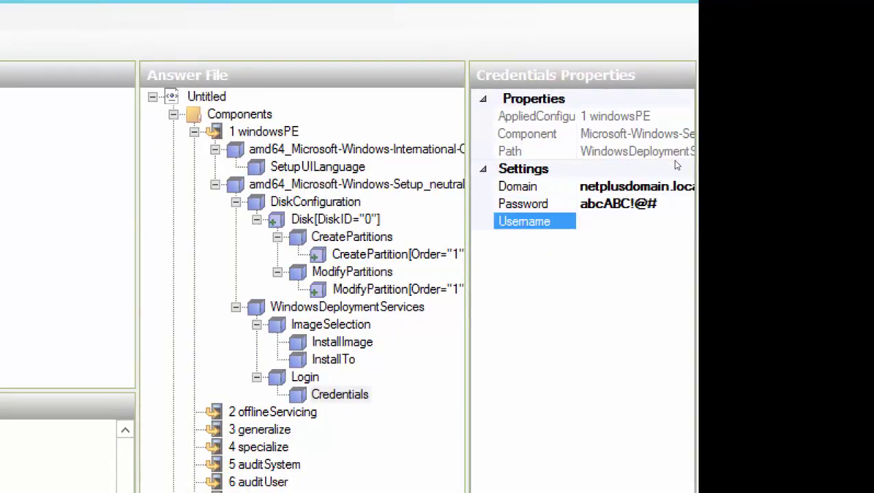
type("netplusadmin")
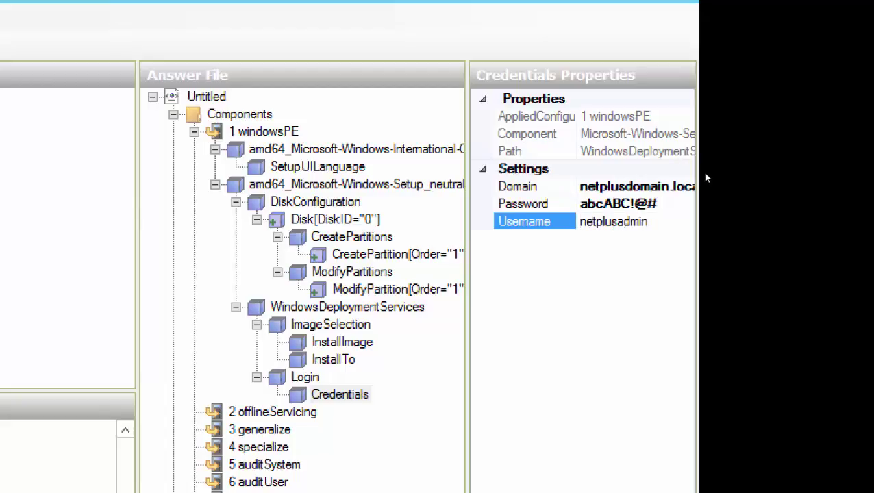
key("Return")
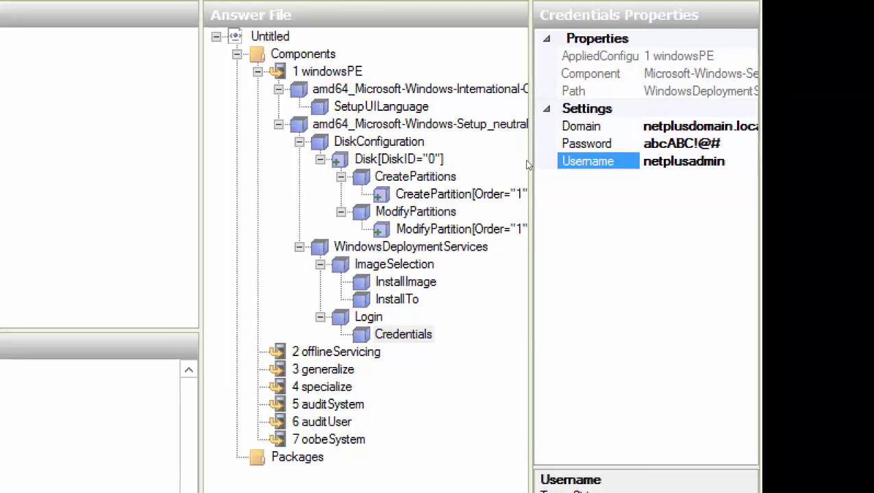
key("Up")
key("Up")
key("Up")
key("Up")
key("Up")
key("Up")
key("Up")
key("Up")
key("Up")
key("Down")
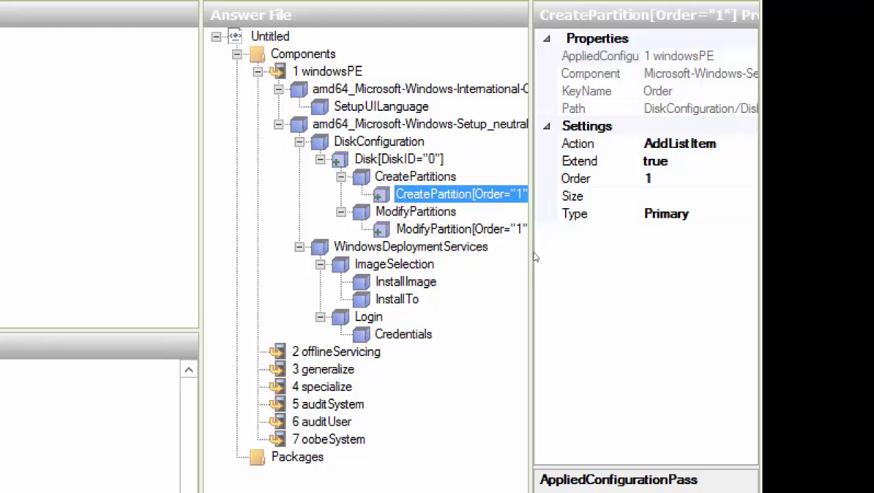
key("Down")
key("Down")
key("Down")
key("Down")
key("Down")
key("Down")
key("Down")
key("Down")
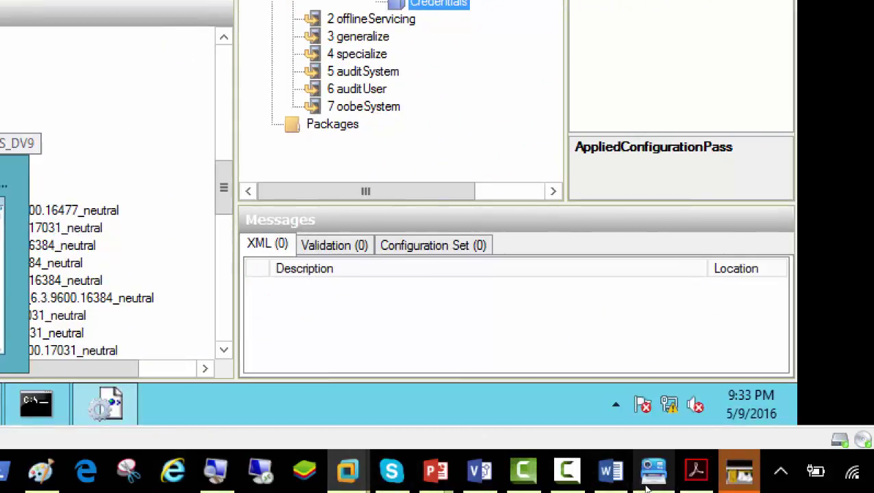
left_click(637, 482)
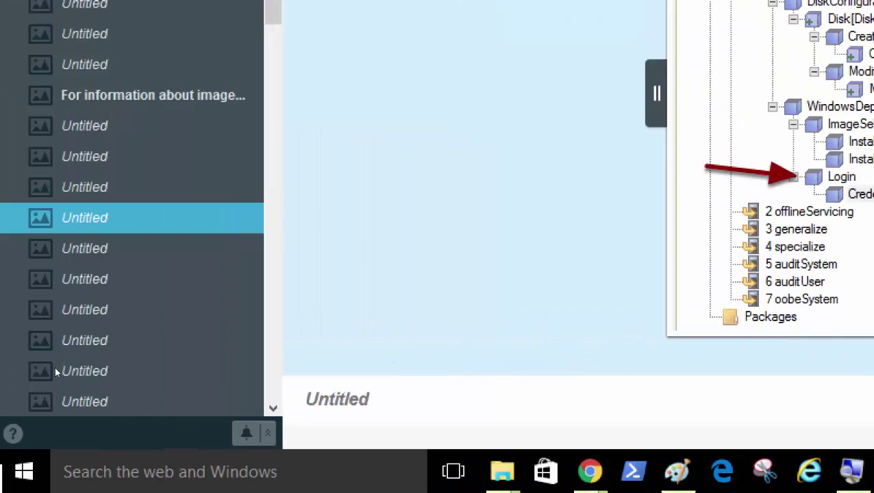
key("Down")
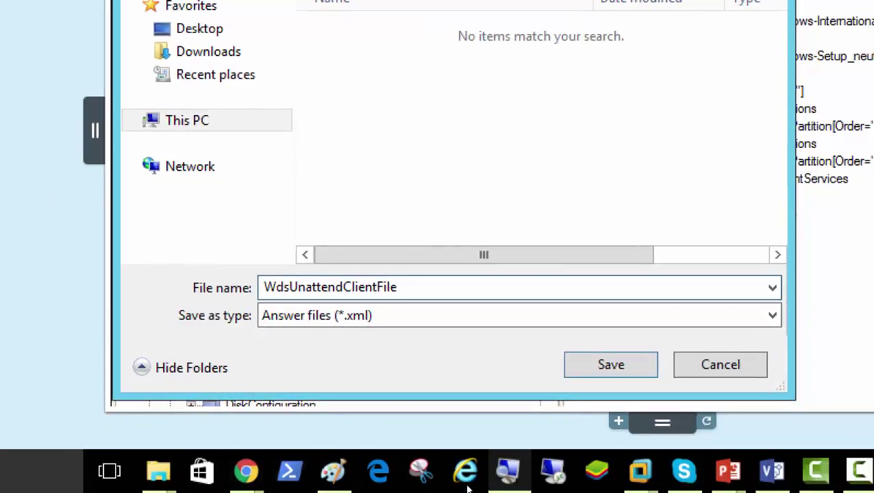
mouse_move(641, 473)
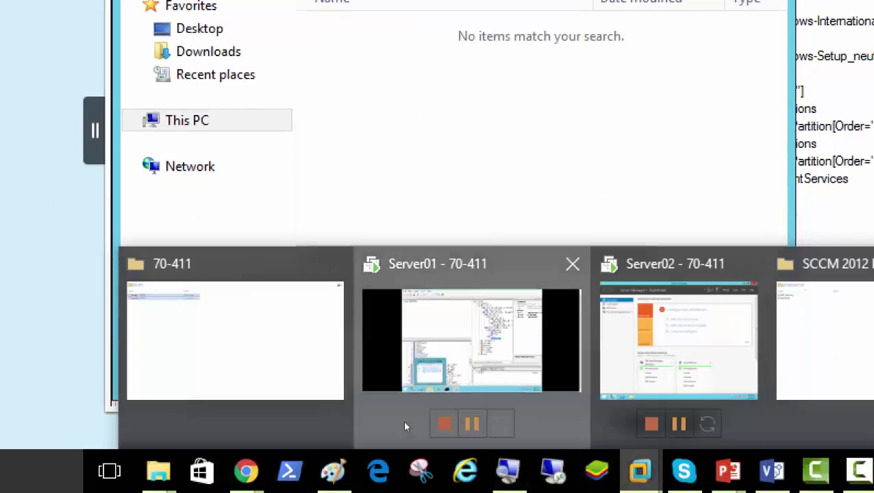
left_click(404, 427)
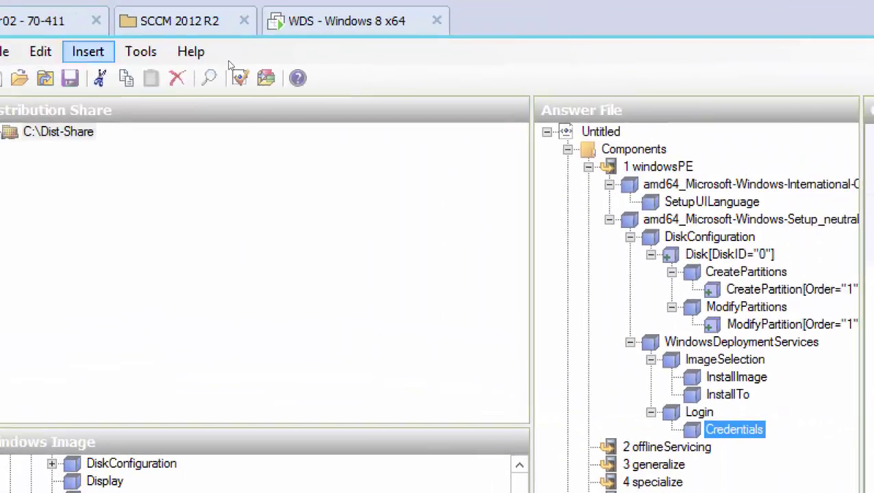
- Validate the answer file, then select the Untitled answer file root and show its actions
left_click(42, 38)
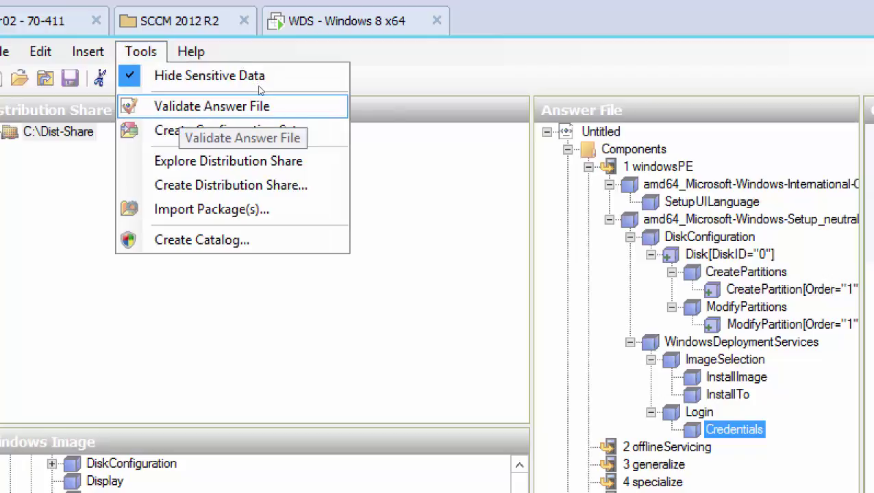
left_click(259, 89)
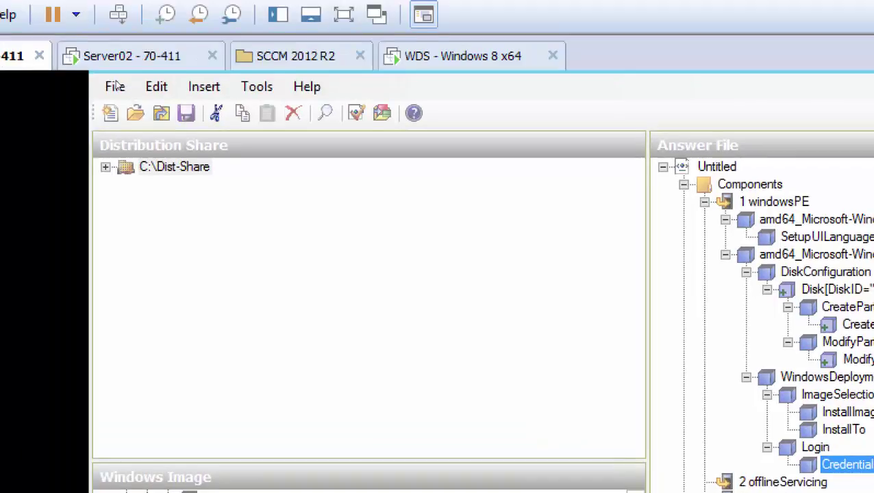
key("alt+f")
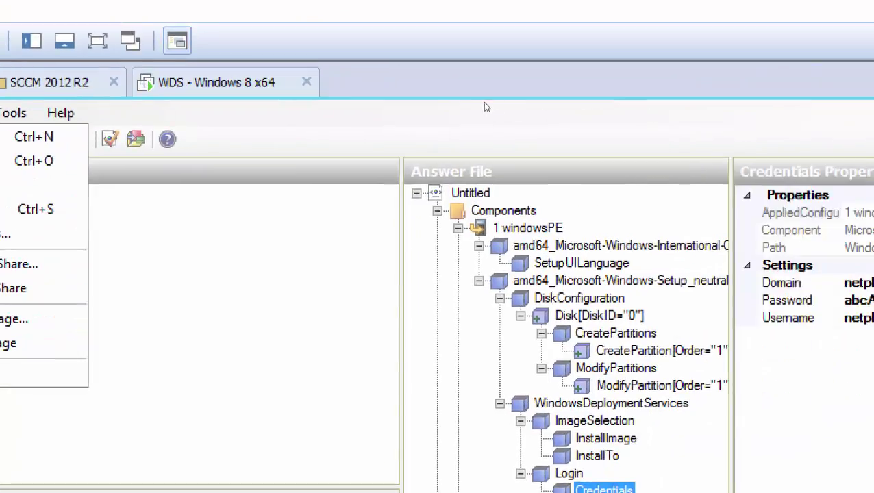
key("Escape")
key("Home")
key("shift+F10")
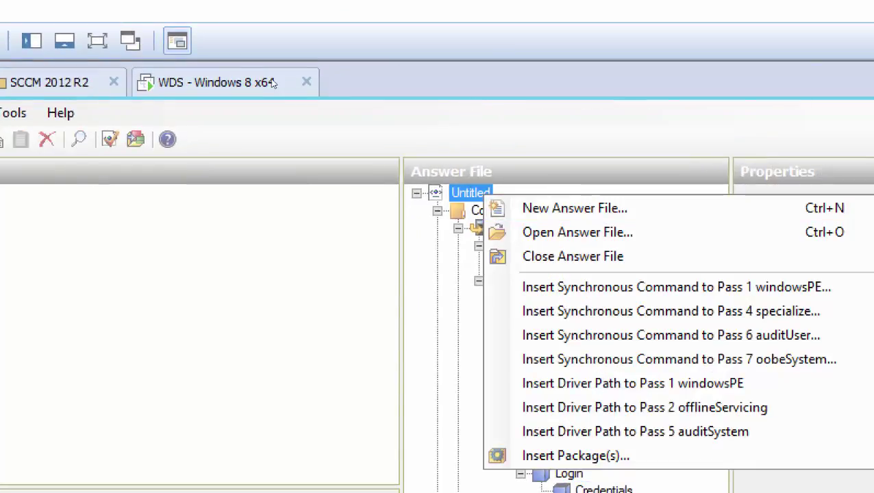
- Open Save Answer File As for the untitled answer file
key("Escape")
key("alt+f")
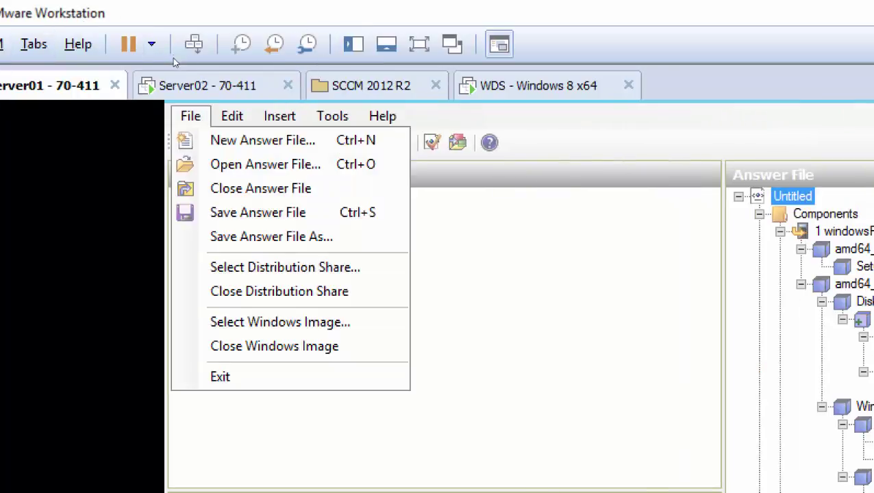
key("Down")
key("Down")
key("Down")
key("Down")
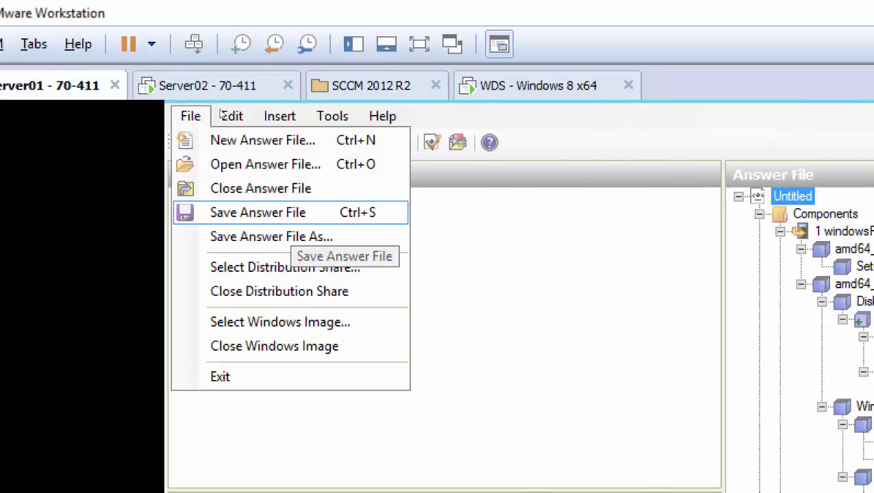
key("Down")
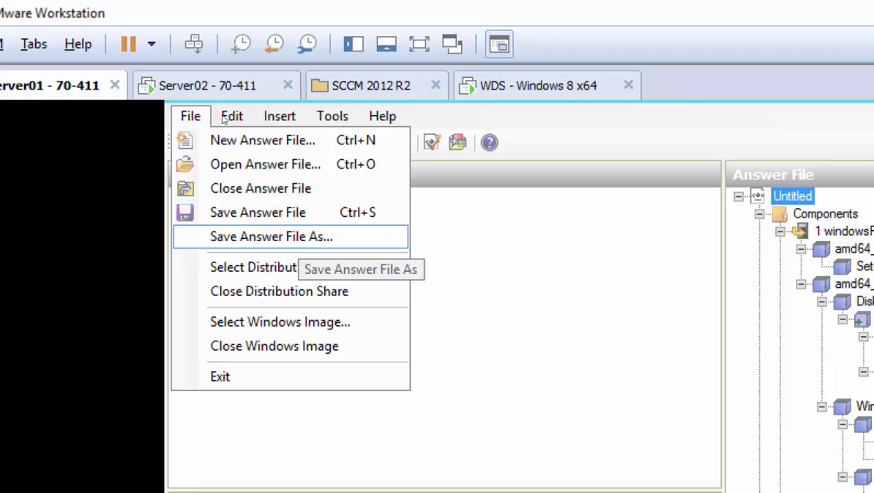
key("Up")
key("Return")
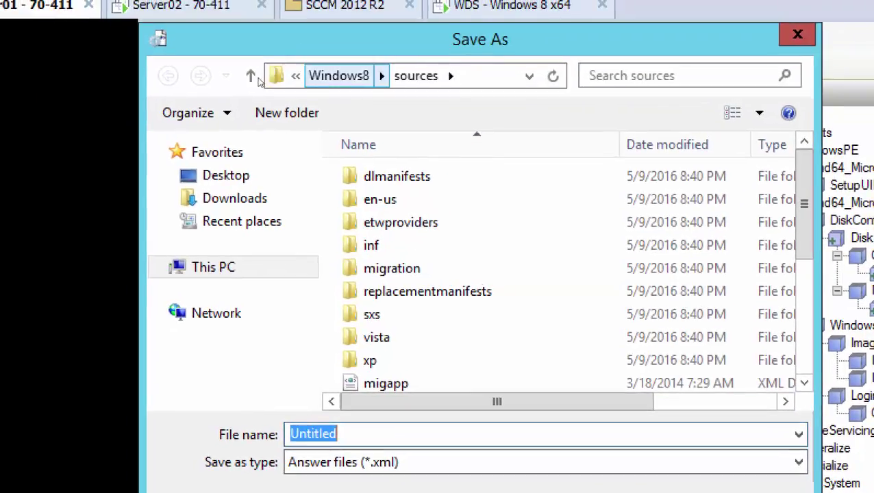
- Go up to C:\ and into RemoteInstall\WdsClientUnattend, granting folder access and administrator approval
left_click(252, 78)
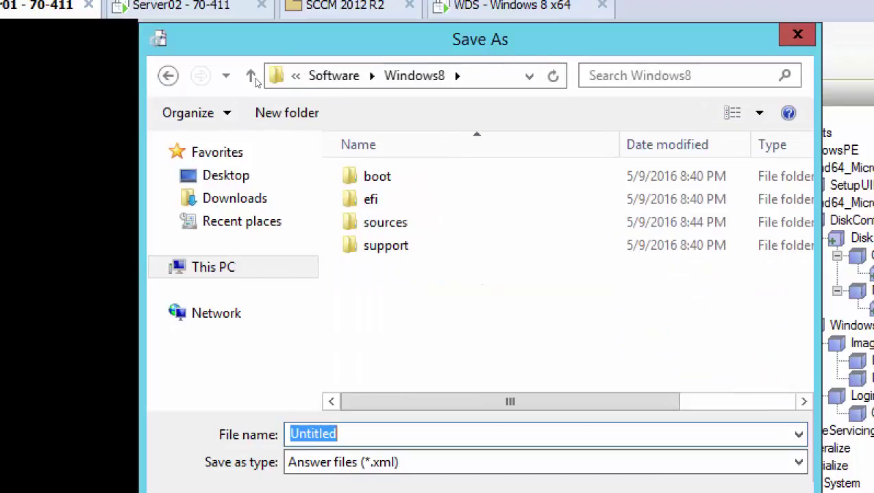
left_click(252, 78)
left_click(252, 77)
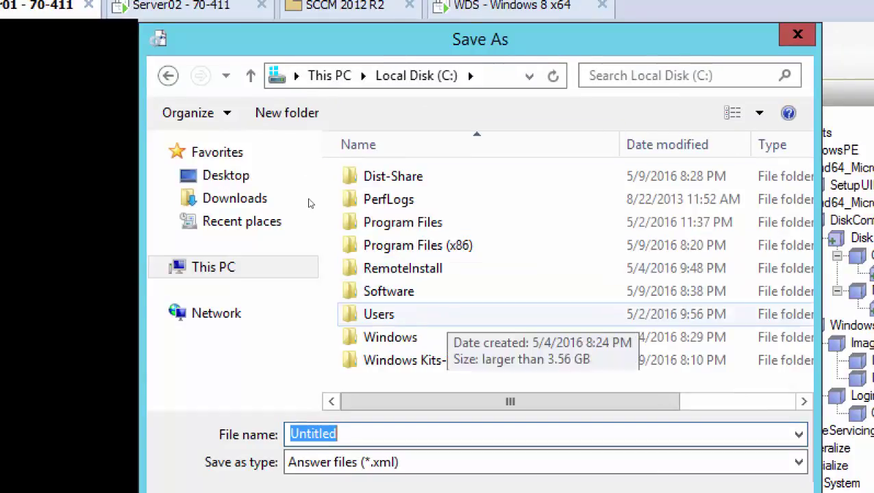
double_click(402, 268)
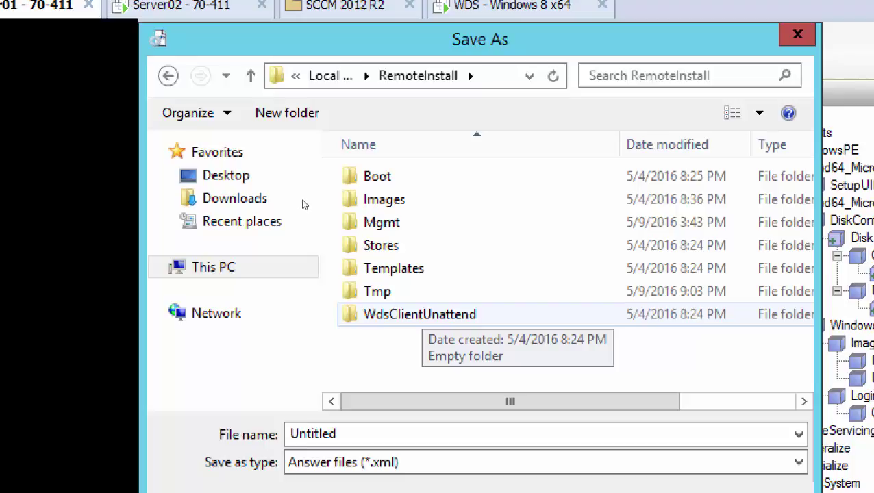
key("Return")
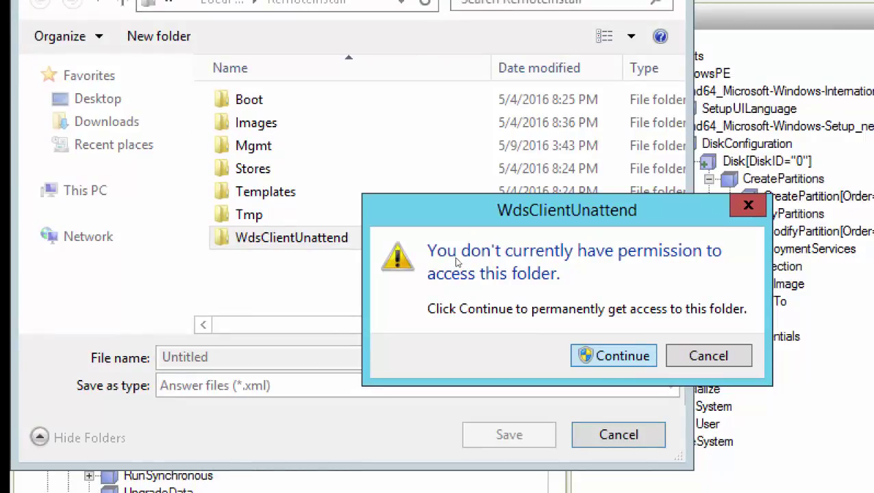
key("Return")
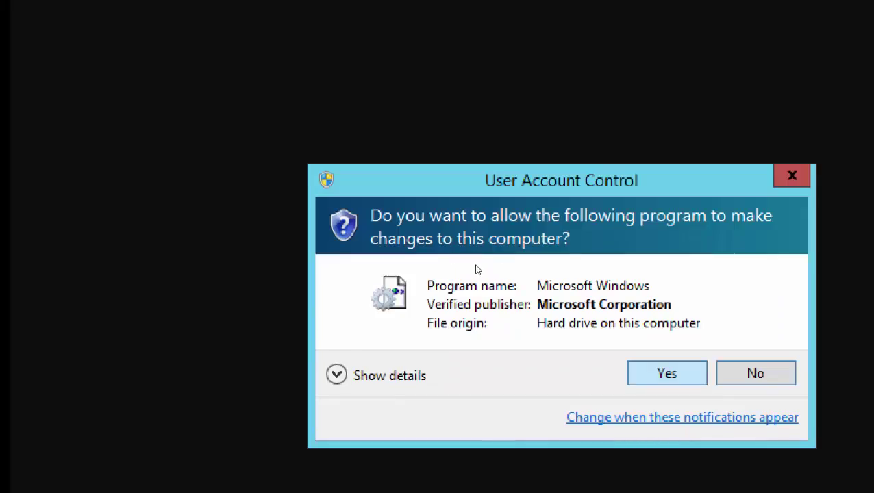
key("Return")
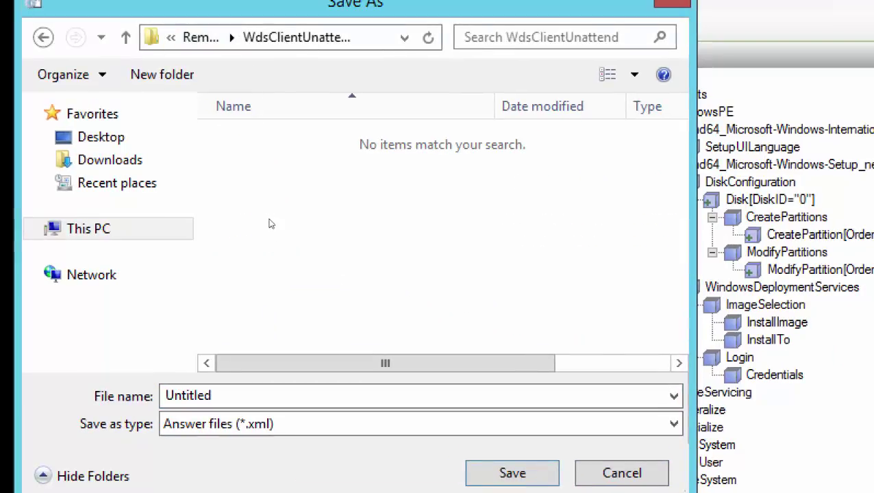
key("Tab")
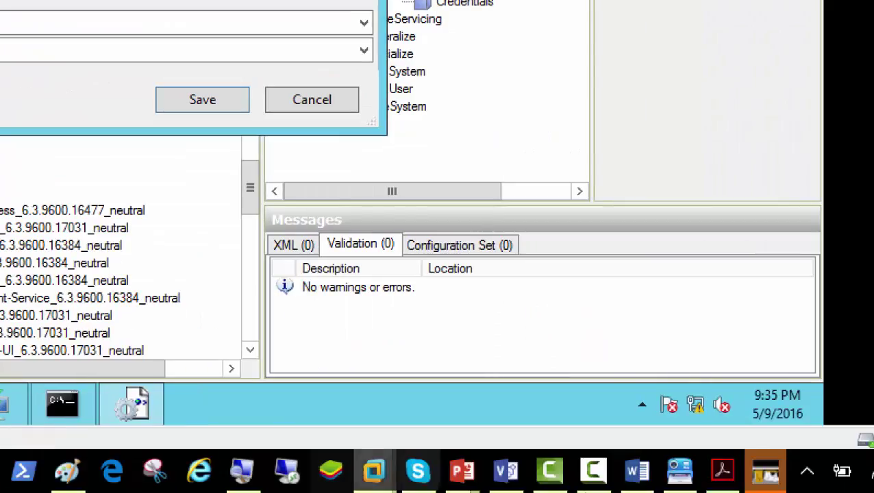
- Check the reference screenshot, then enter the file name WDSUnattendAnswerFile
left_click(680, 471)
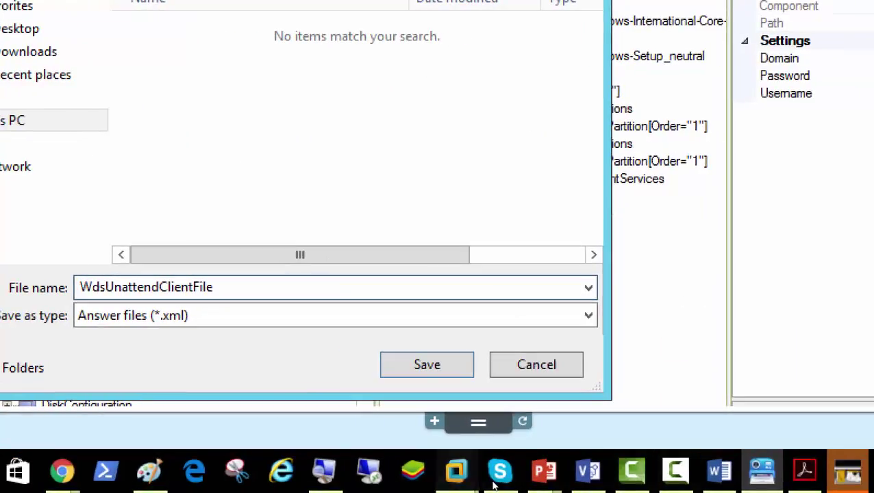
mouse_move(456, 473)
left_click(403, 415)
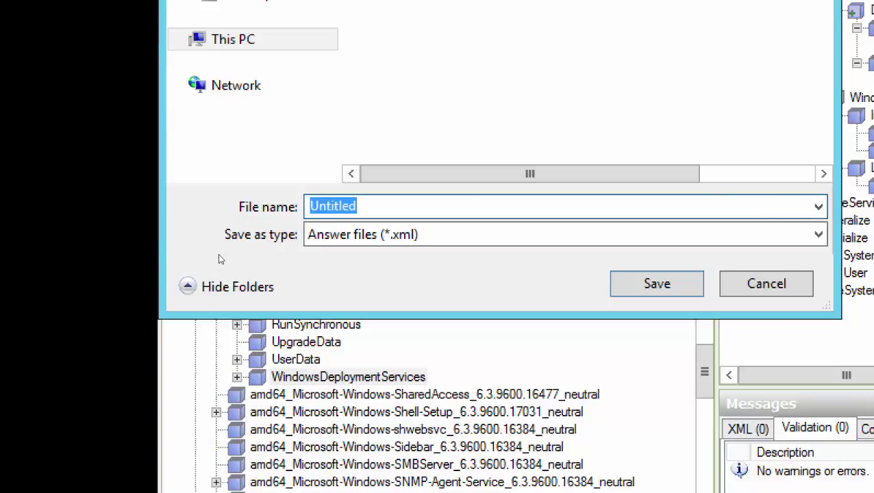
type("WDSUnat")
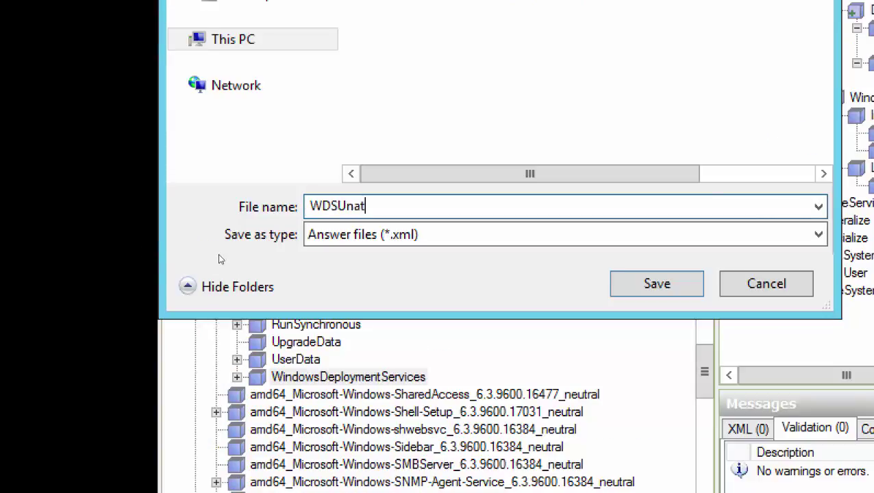
type("tendAnse")
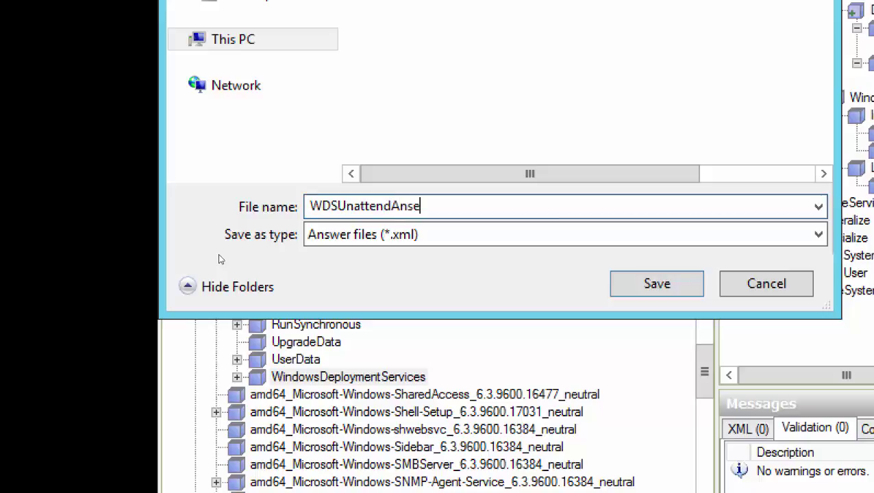
key("BackSpace")
key("BackSpace")
type("swerFile")
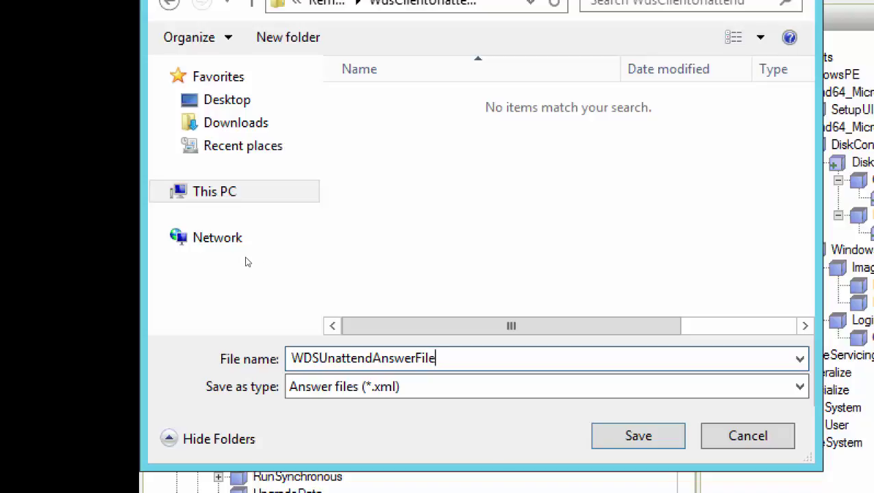
- Highlight the Unattend, Answer and File parts of the name, then save as Answer files (*.xml)
key("Home")
key("Right")
key("Right")
key("Right")
key("shift+Right")
key("shift+Right")
key("shift+Right")
key("shift+Right")
key("shift+Right")
key("shift+Right")
key("shift+Right")
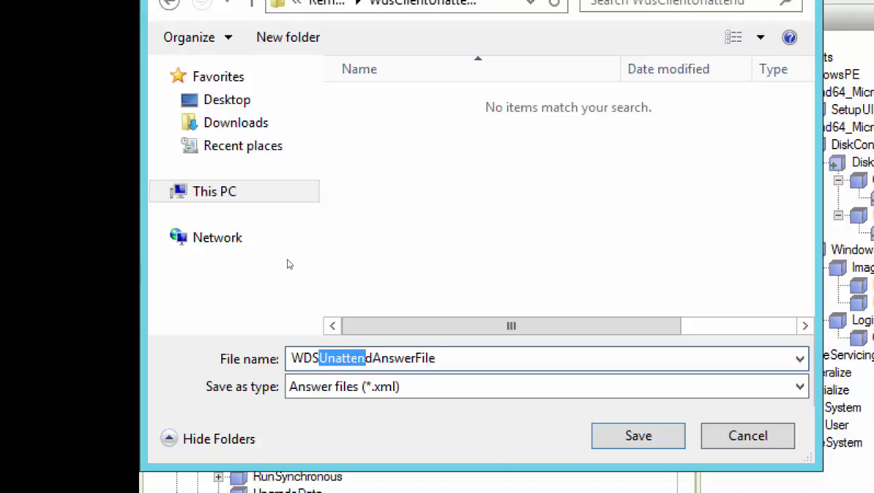
key("Right")
key("Right")
key("shift+Left")
key("shift+Left")
key("shift+Left")
key("shift+Left")
key("shift+Left")
key("shift+Left")
key("shift+Left")
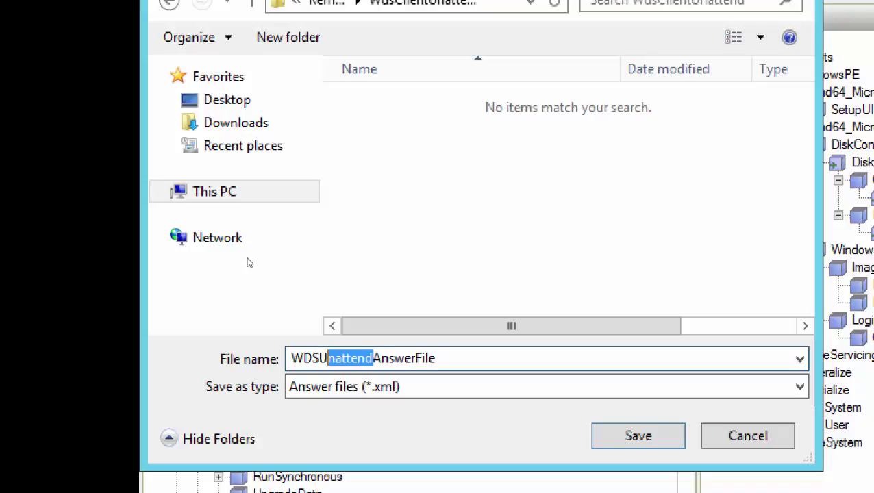
key("shift+Left")
key("shift+Right")
key("Right")
key("Right")
key("Right")
key("Right")
key("Right")
key("Right")
key("Right")
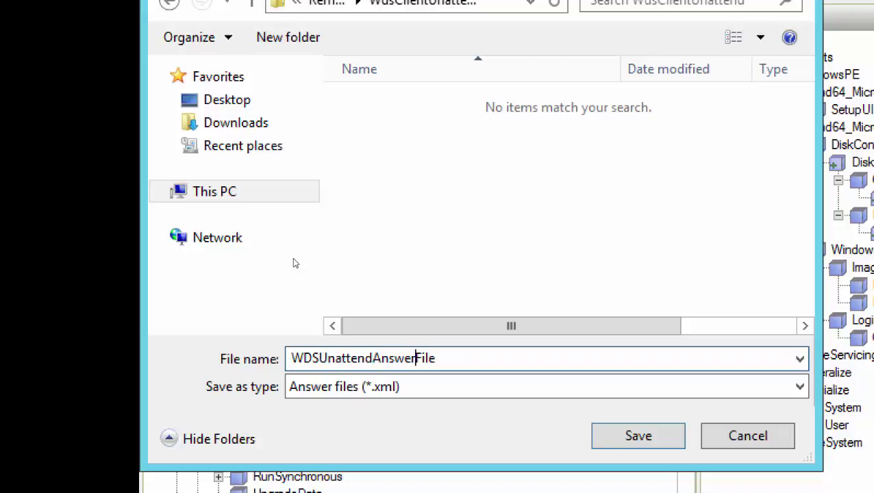
key("shift+Left")
key("shift+Left")
key("shift+Left")
key("shift+Left")
key("shift+Left")
key("shift+Left")
key("Tab")
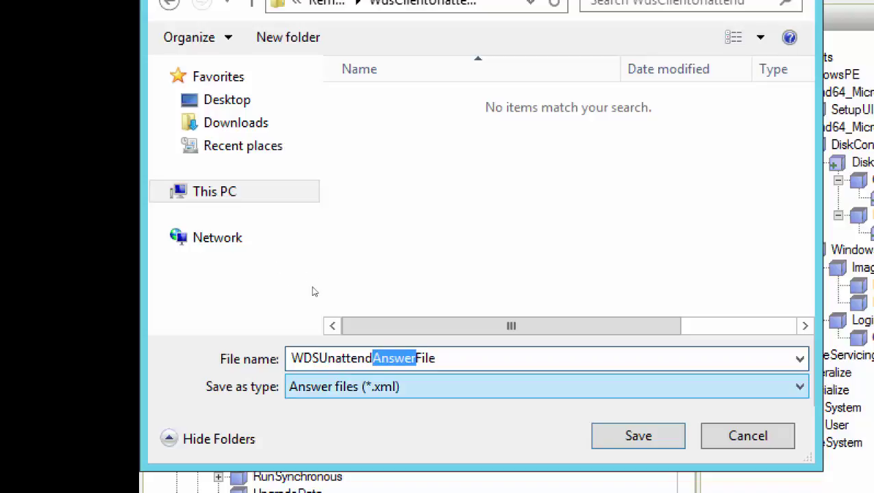
key("shift+Tab")
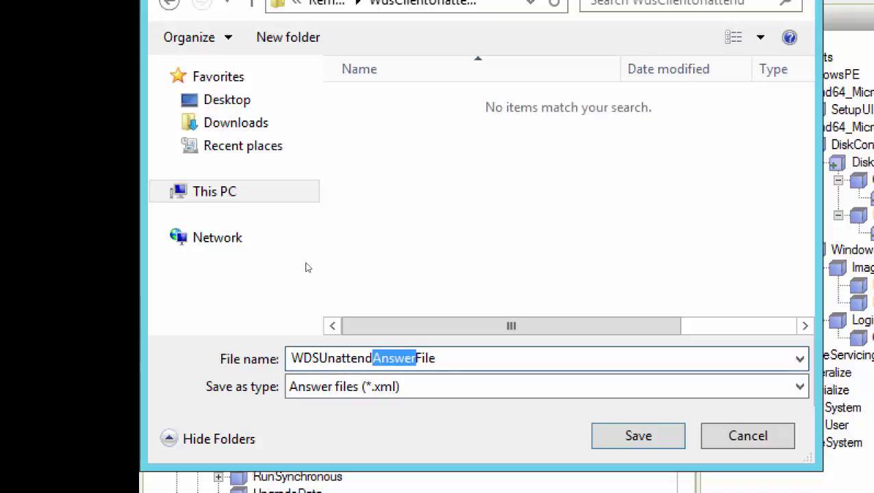
key("End")
key("shift+Left")
key("shift+Left")
key("shift+Left")
key("shift+Left")
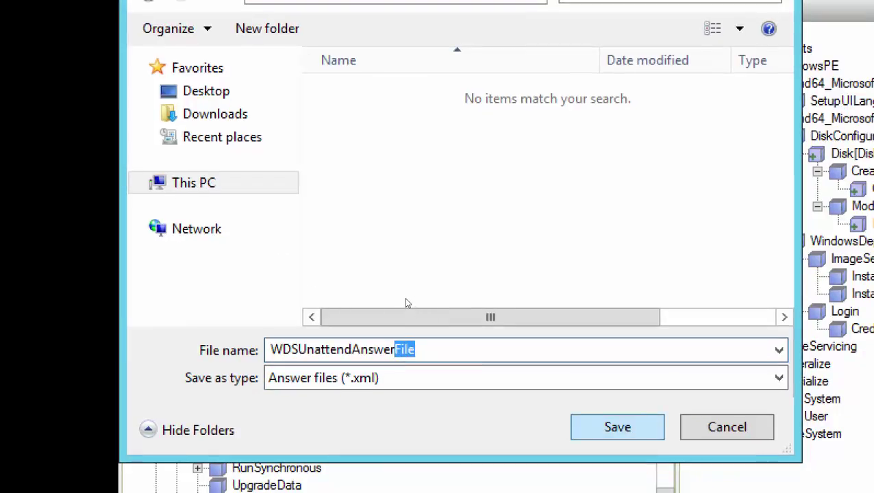
key("Return")
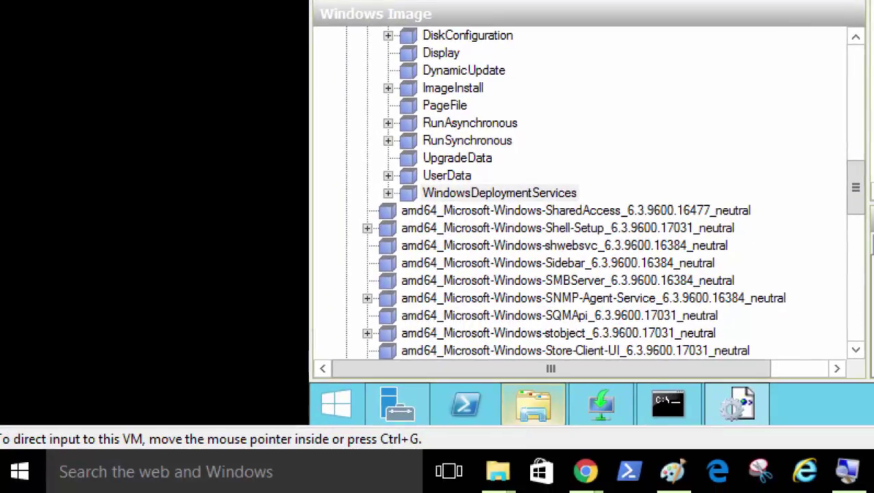
- Show the annotated reference screenshot of the WDS client unattend settings
mouse_move(484, 442)
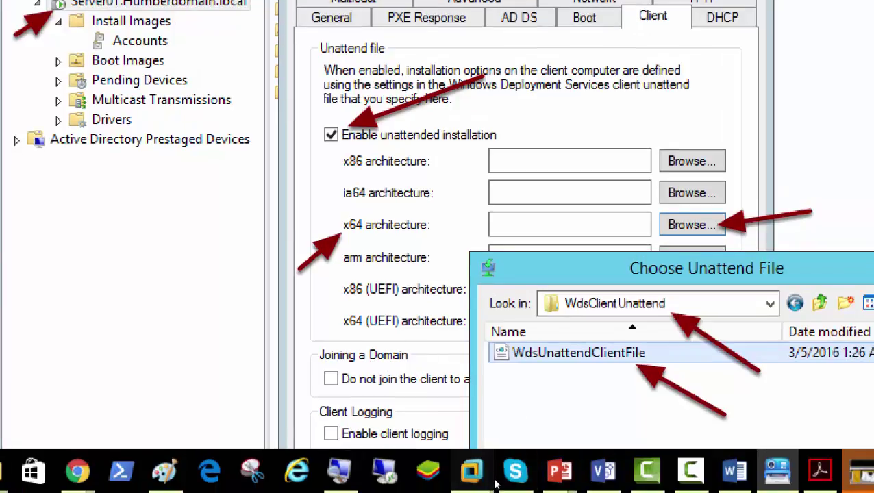
- Close the install image properties and open the deployment server's Properties in WDS
mouse_move(480, 472)
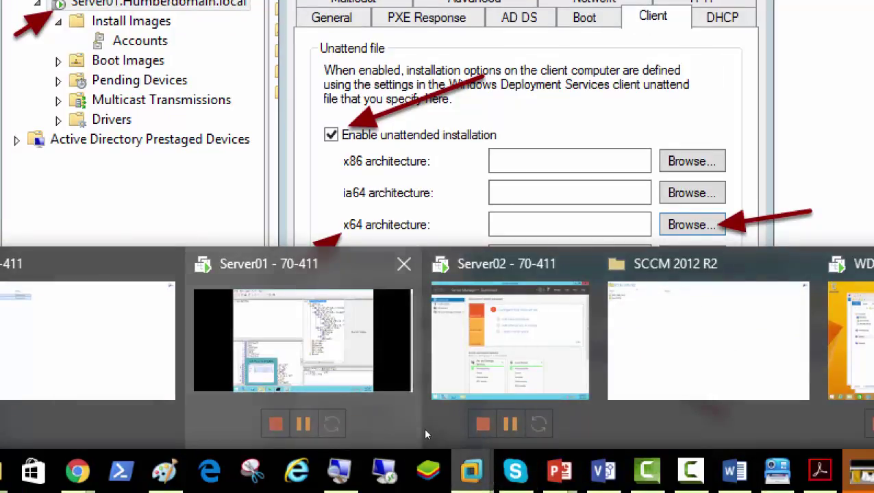
left_click(423, 427)
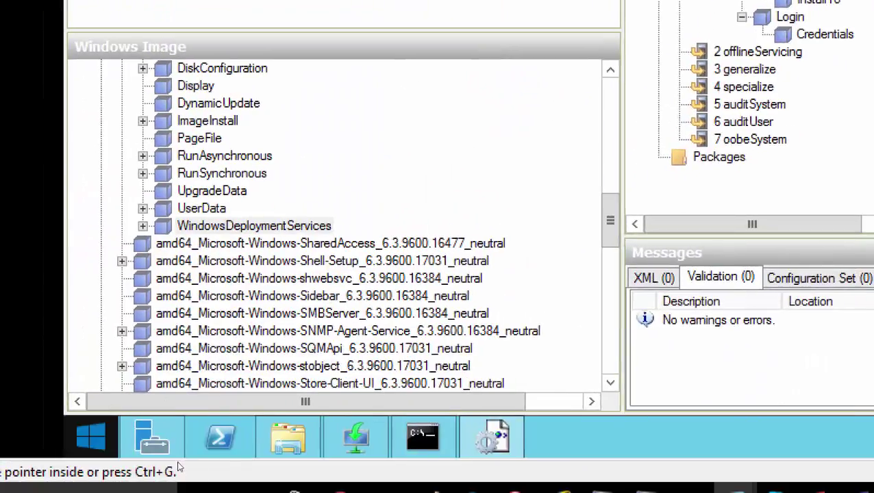
left_click(304, 452)
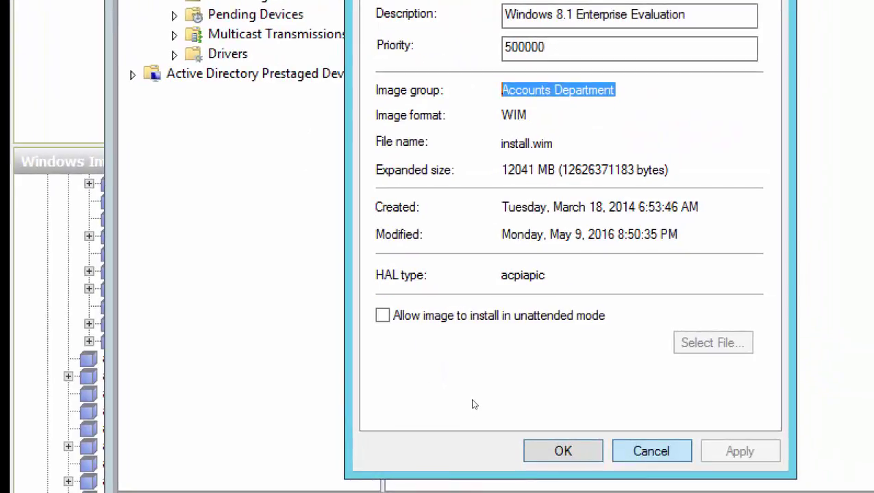
left_click(562, 450)
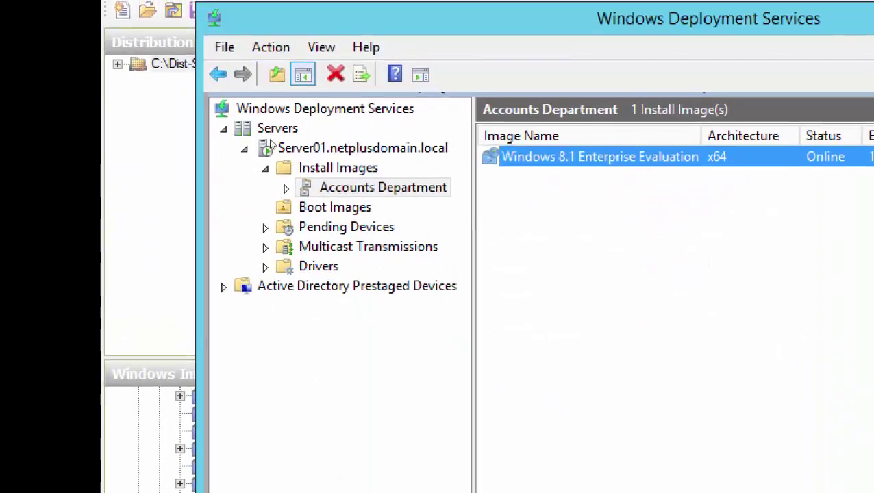
left_click(271, 146)
right_click(270, 147)
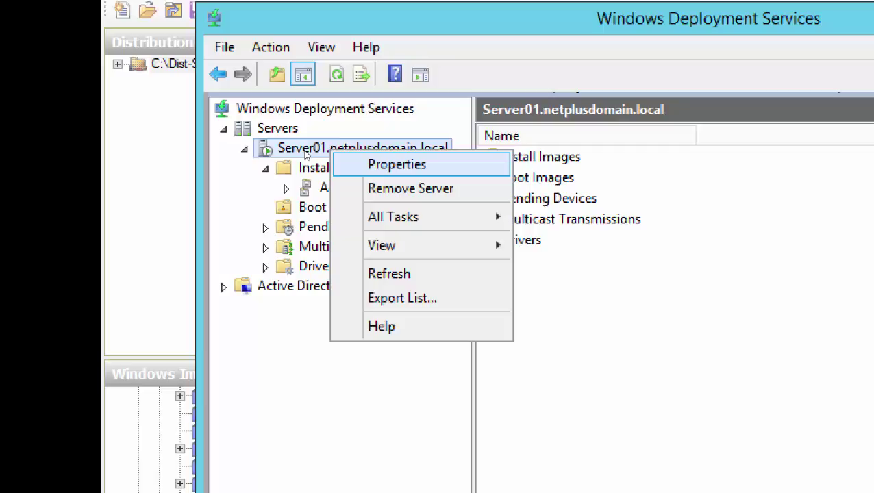
key("Return")
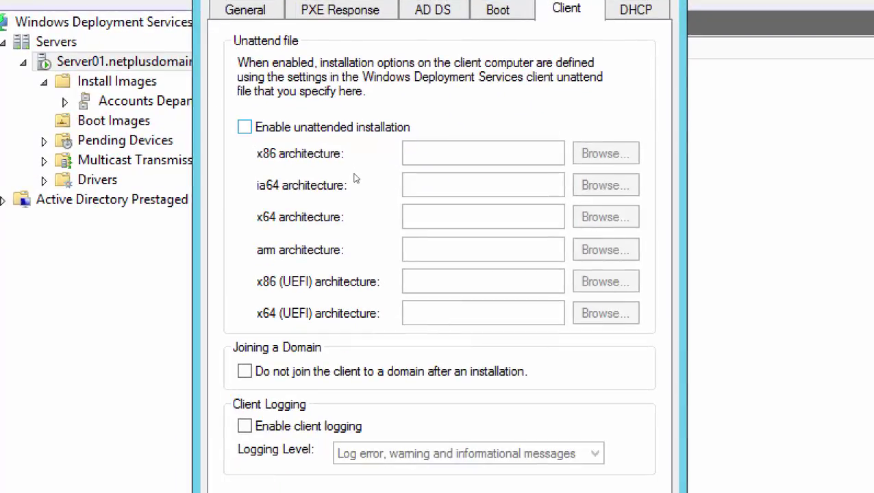
- Enable unattended installation and set the x64 unattend file to WdsClientUnattend\WDSUnattendAnswerFile
key("space")
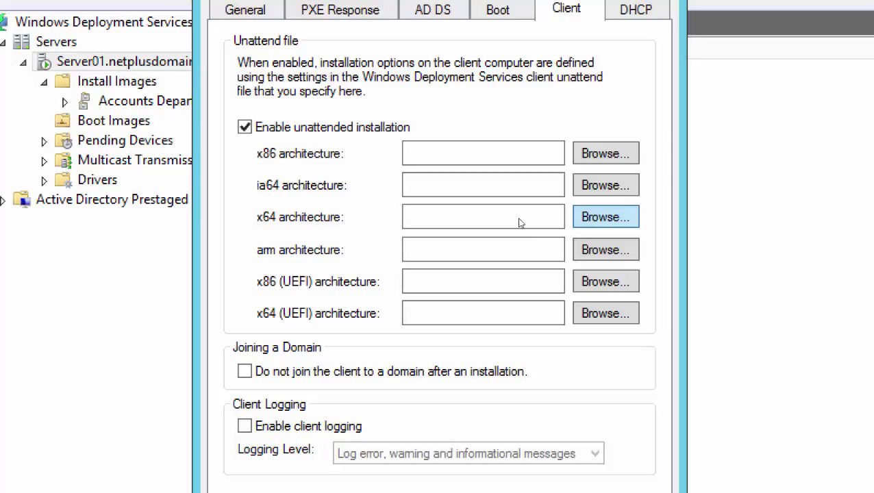
key("space")
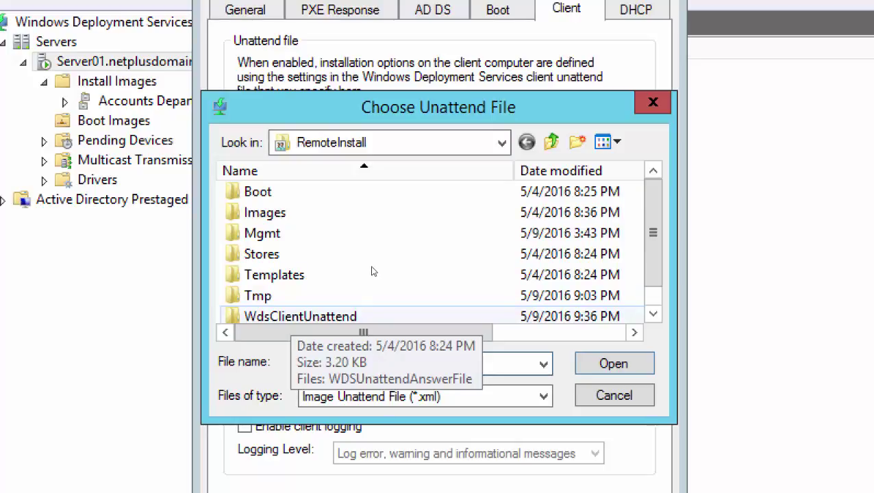
key("w")
key("Return")
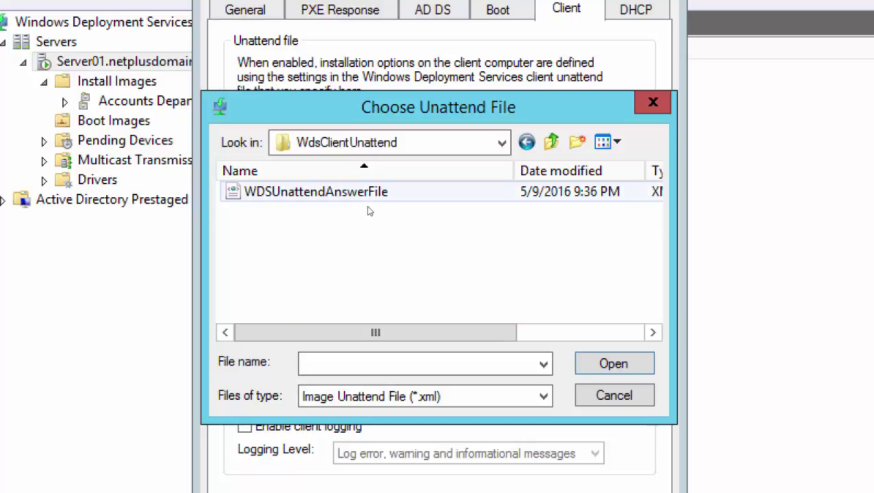
key("Down")
key("Return")
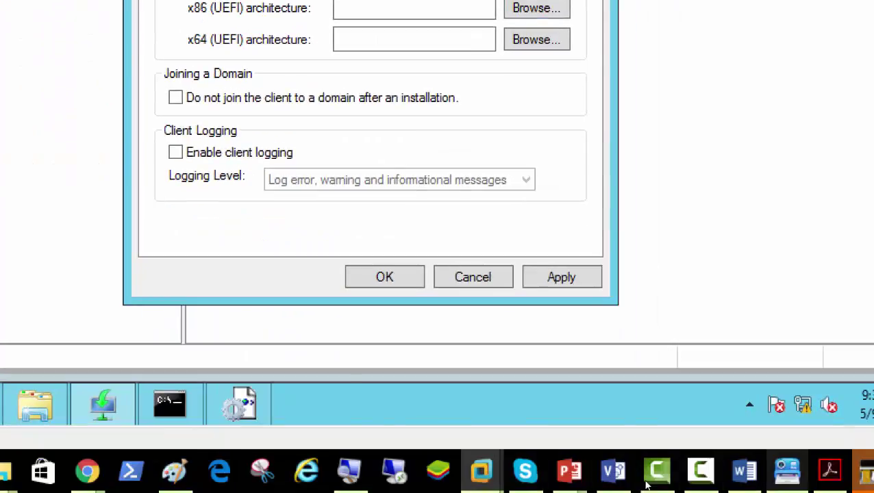
- Review the annotated reference screenshots, then confirm the server Properties with OK
left_click(786, 469)
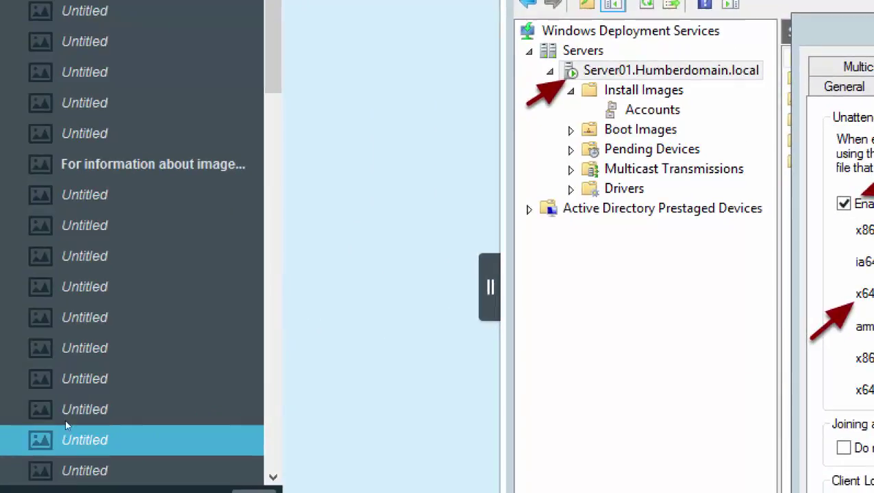
scroll(64, 404, "down", 5)
scroll(62, 395, "down", 2)
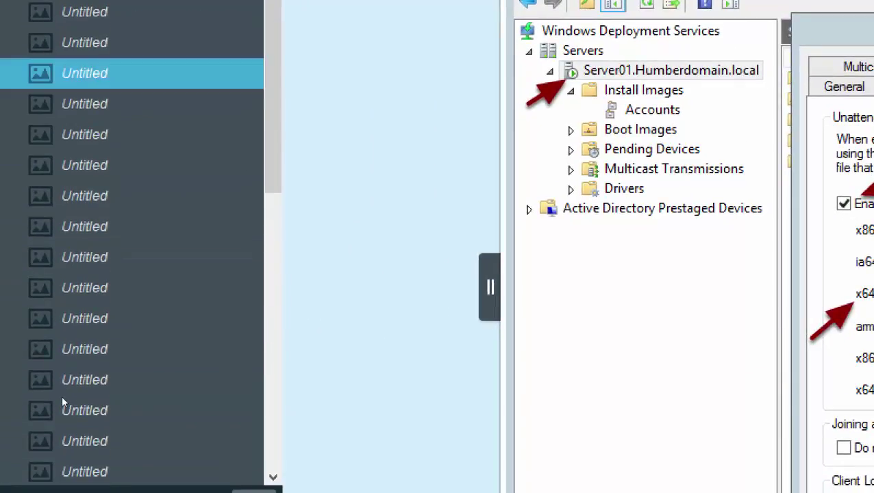
scroll(44, 271, "up", 1)
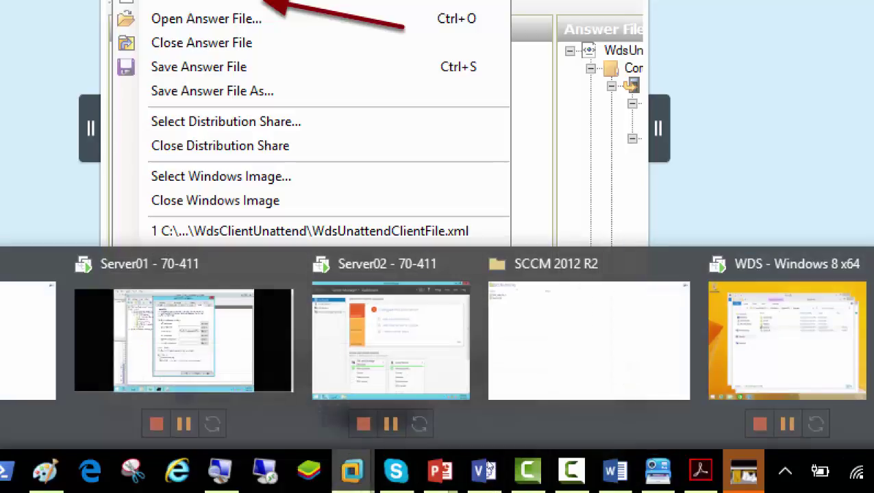
left_click(410, 406)
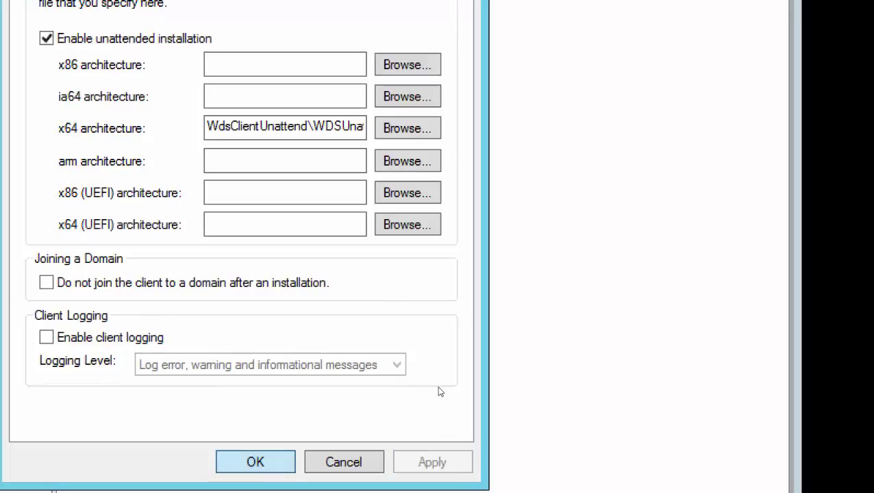
key("Return")
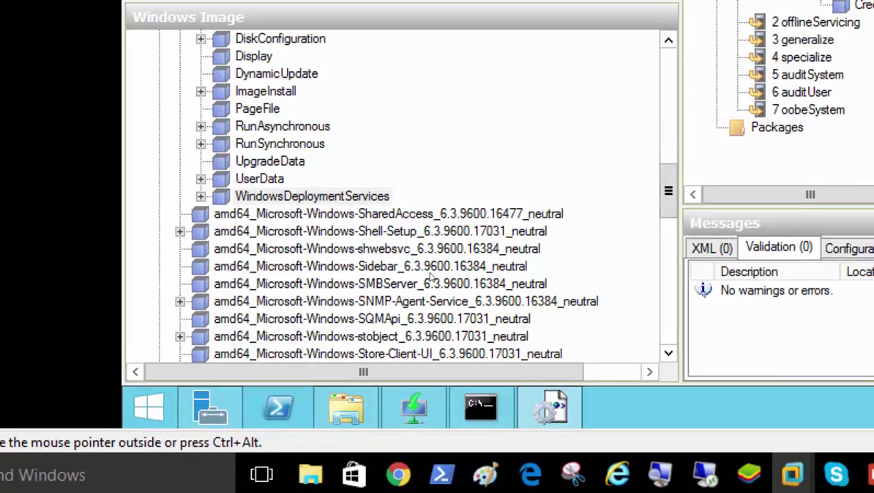
- Collapse the Setup component and the image's Components list, then create a new blank answer file
scroll(411, 273, "up", 6)
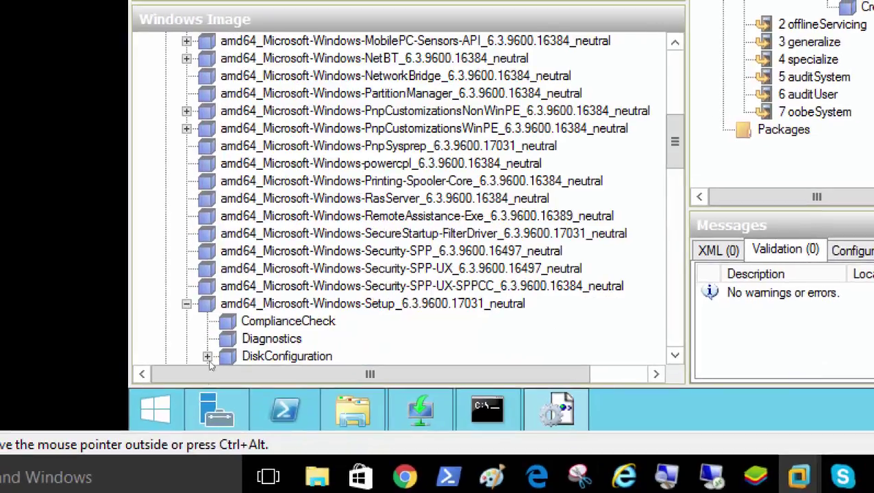
double_click(343, 304)
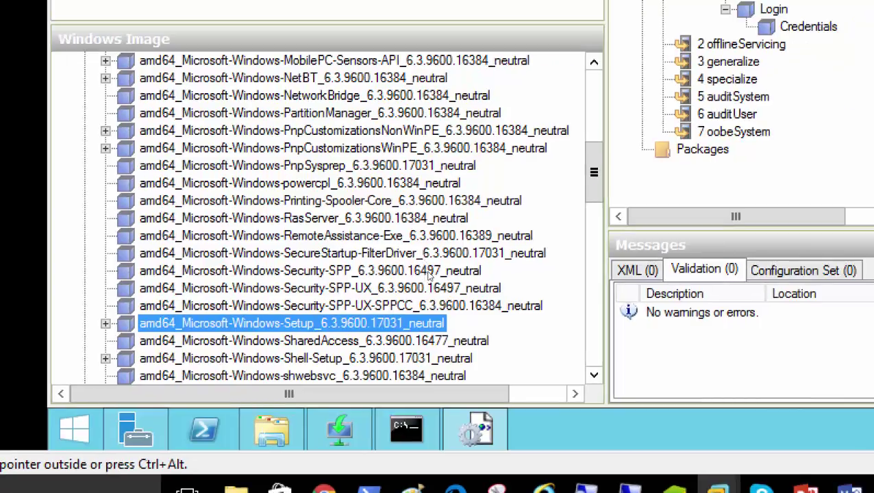
scroll(387, 262, "up", 6)
scroll(434, 275, "up", 2)
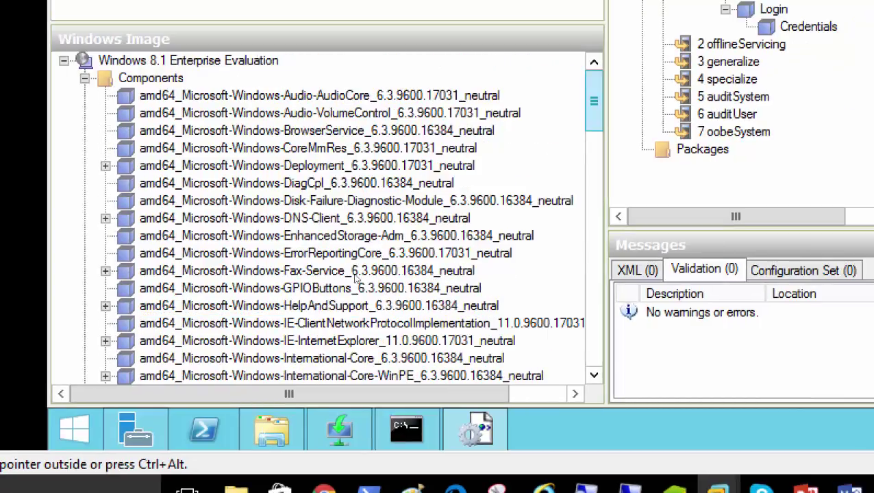
double_click(151, 78)
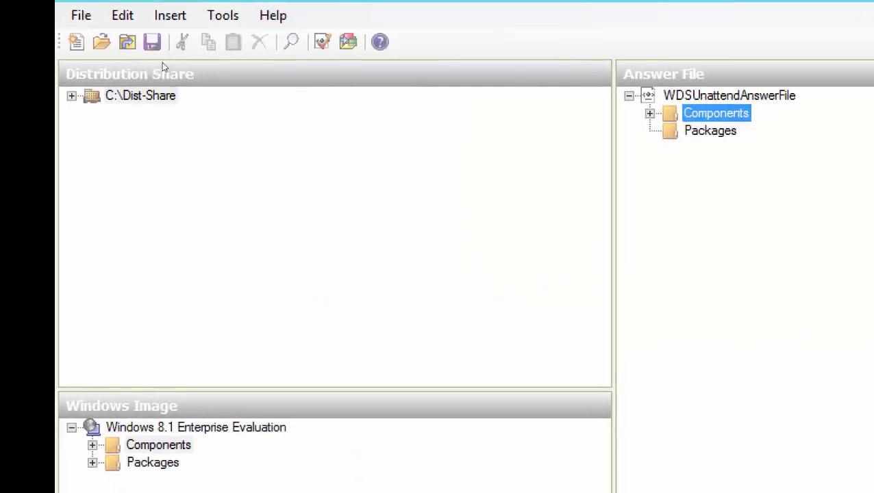
key("alt+f")
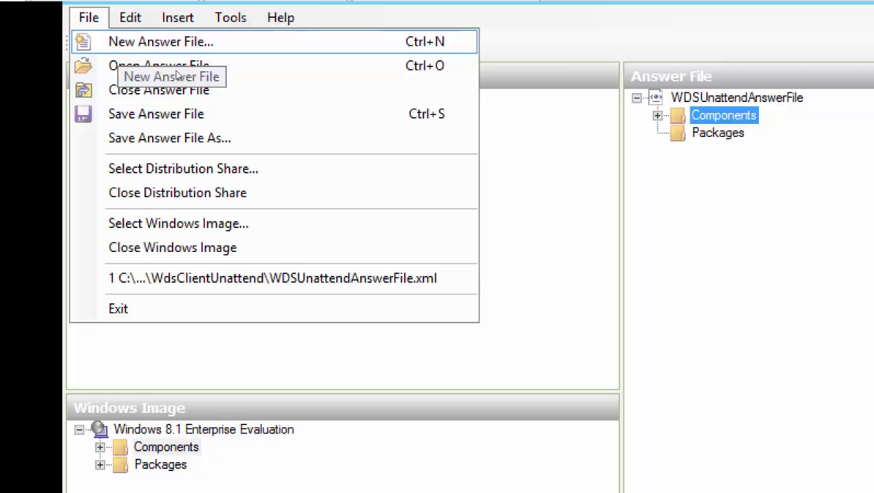
left_click(175, 43)
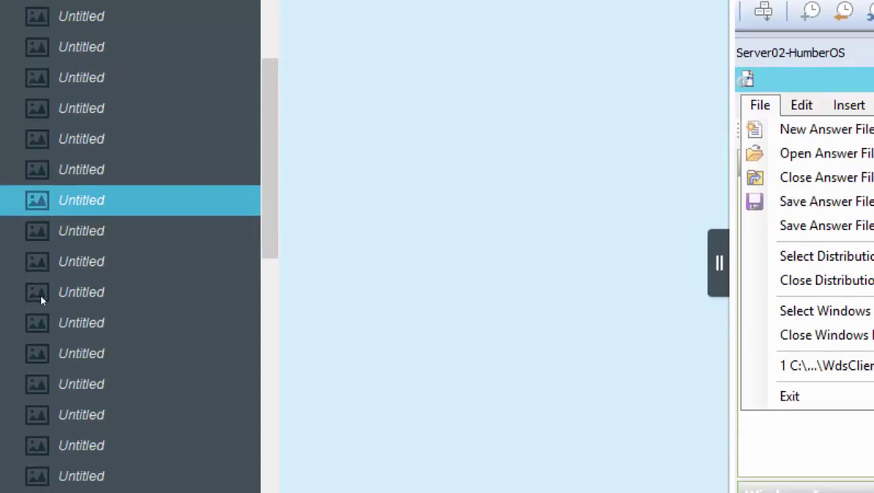
- Step through the reference screenshots to the one showing Shell-Setup added to pass 4 specialize
key("Down")
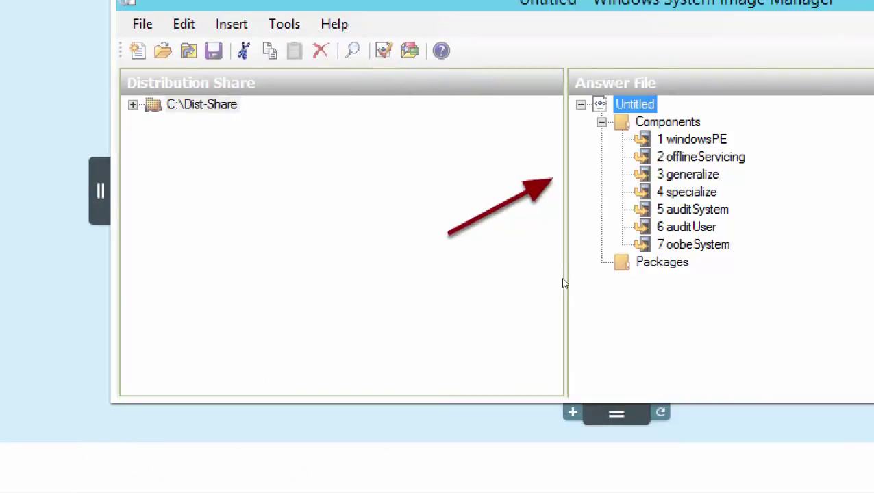
key("Down")
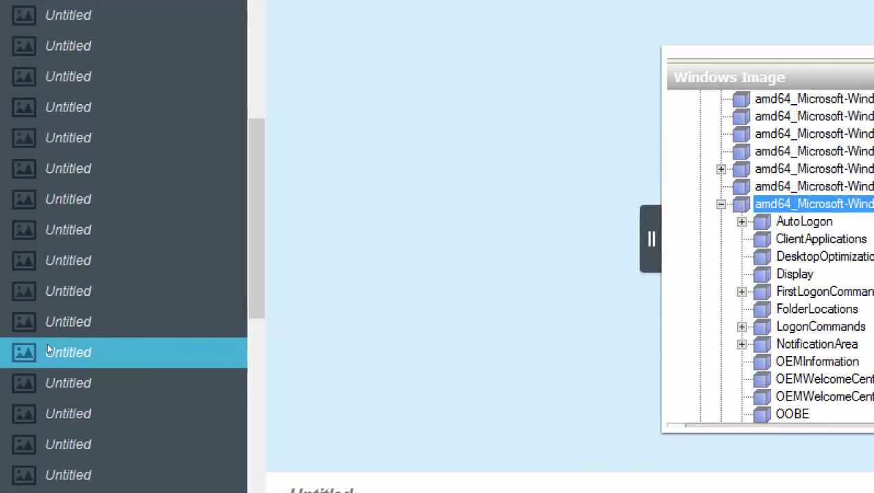
key("Down")
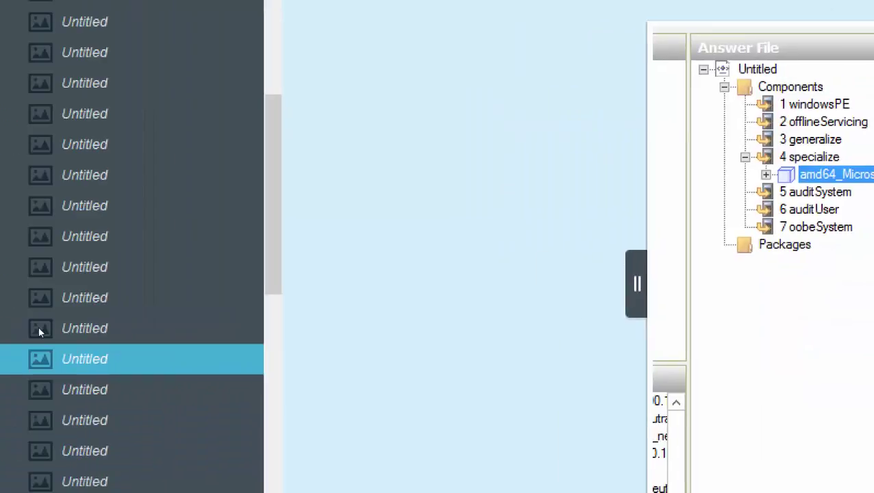
left_click(59, 328)
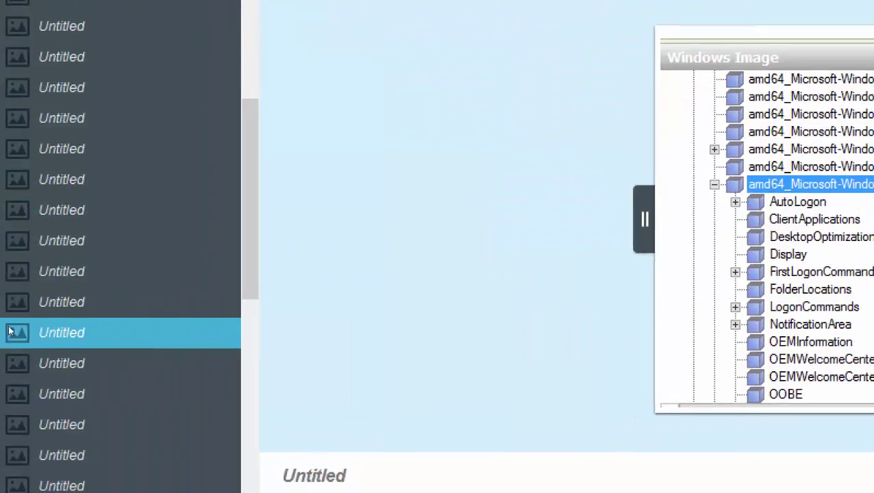
scroll(67, 309, "down", 3)
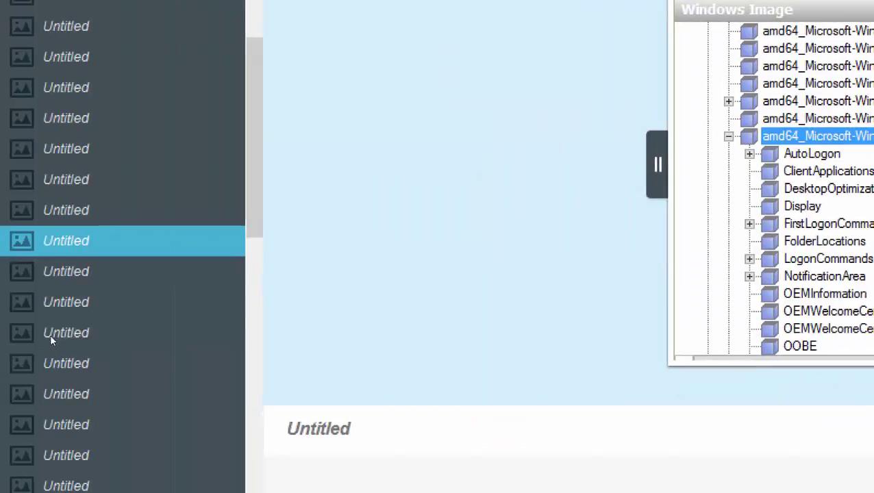
scroll(47, 338, "down", 3)
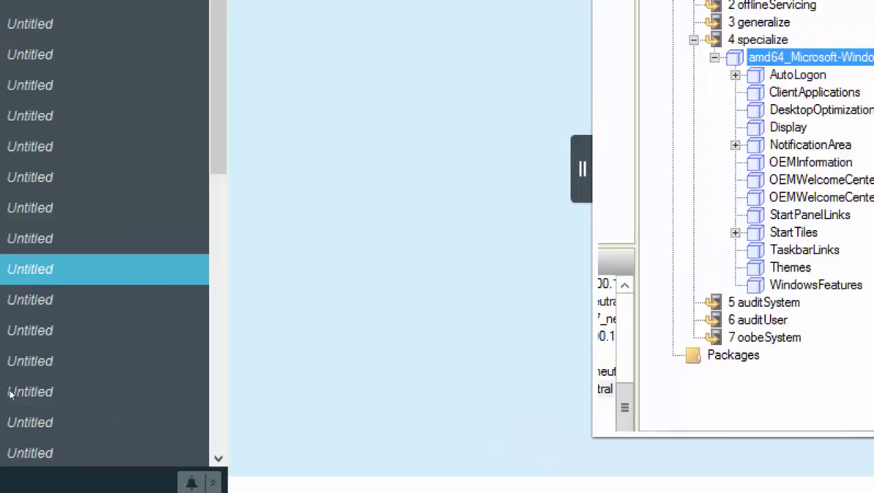
- Advance to the slides showing Shell-Setup with ComputerName Win8Client01 and the time zone list
key("Down")
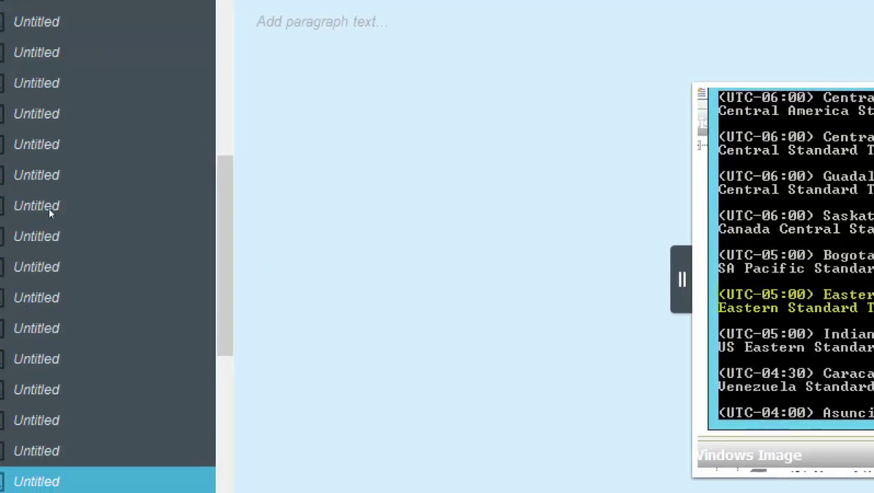
key("Right")
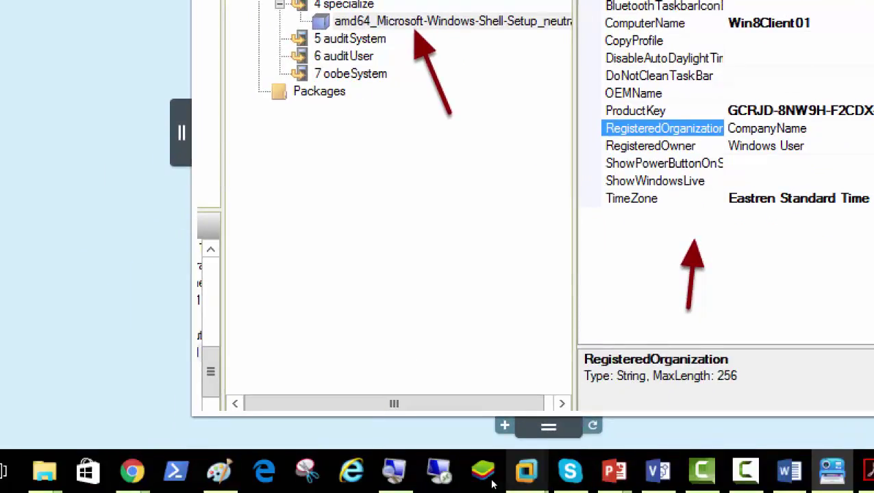
- Add the Shell-Setup package from Components to Pass 4 specialize and expand it in the answer file
mouse_move(524, 473)
left_click(423, 405)
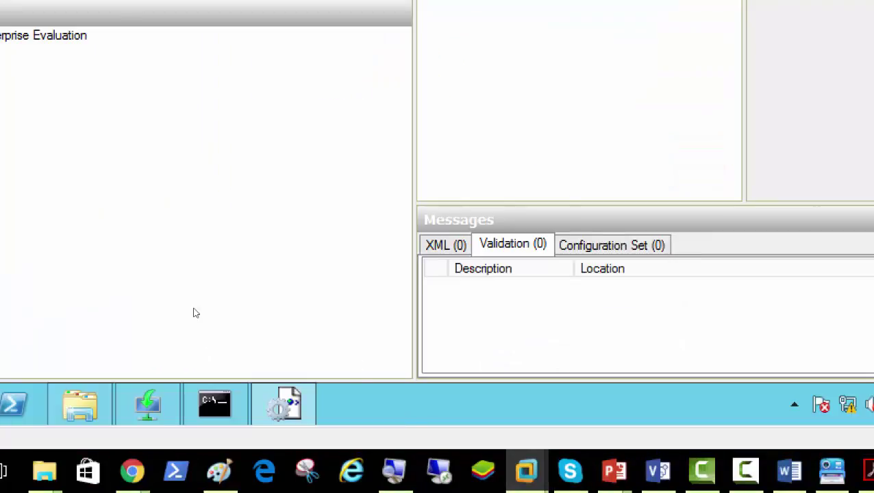
key("Right")
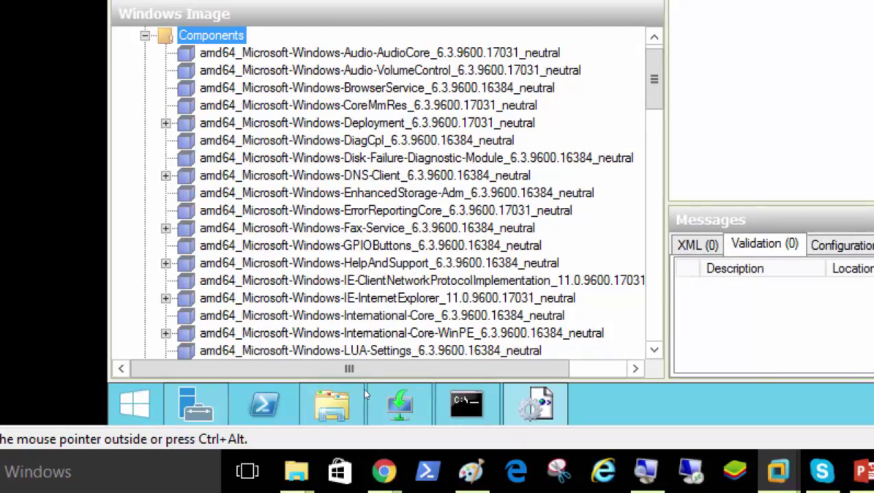
scroll(374, 462, "down", 3)
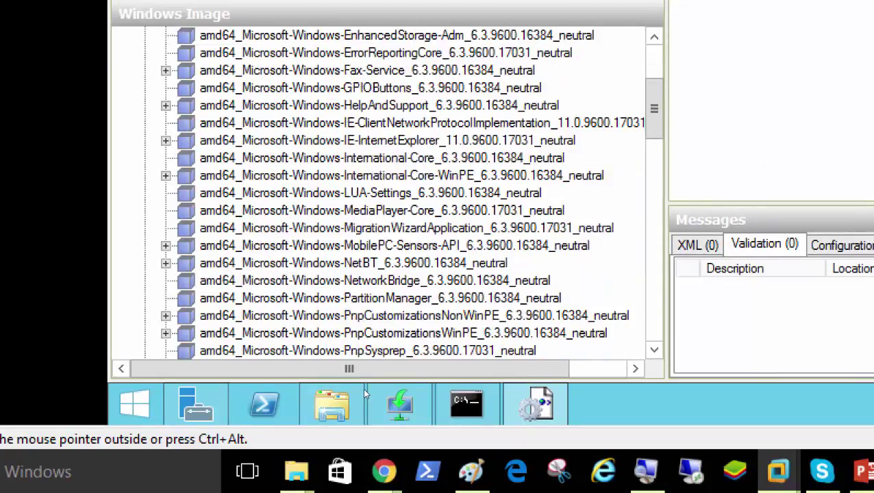
scroll(364, 394, "down", 4)
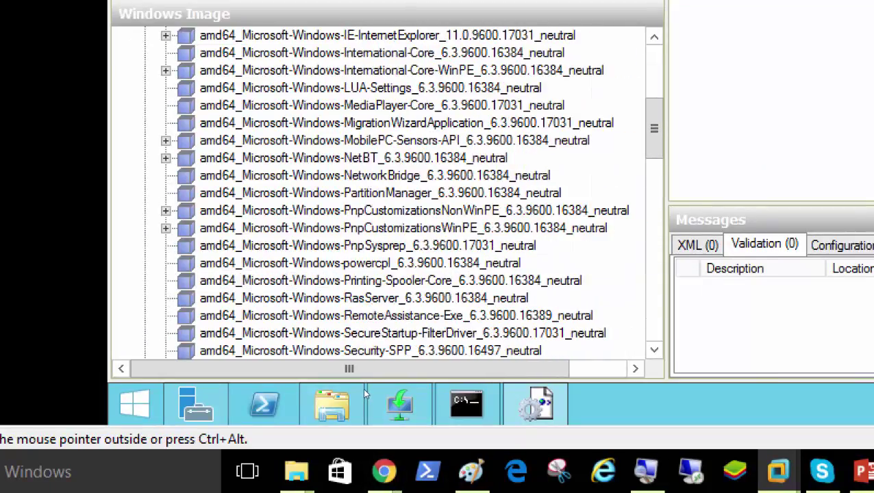
scroll(362, 388, "down", 1)
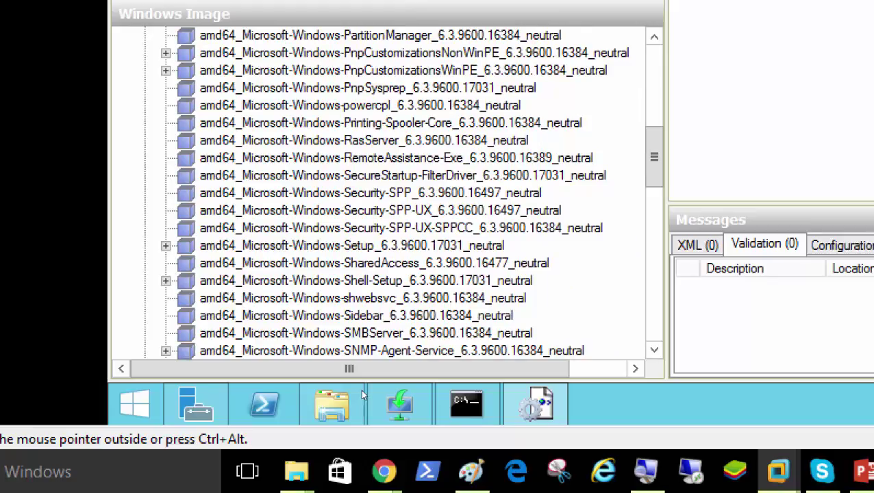
left_click(366, 280)
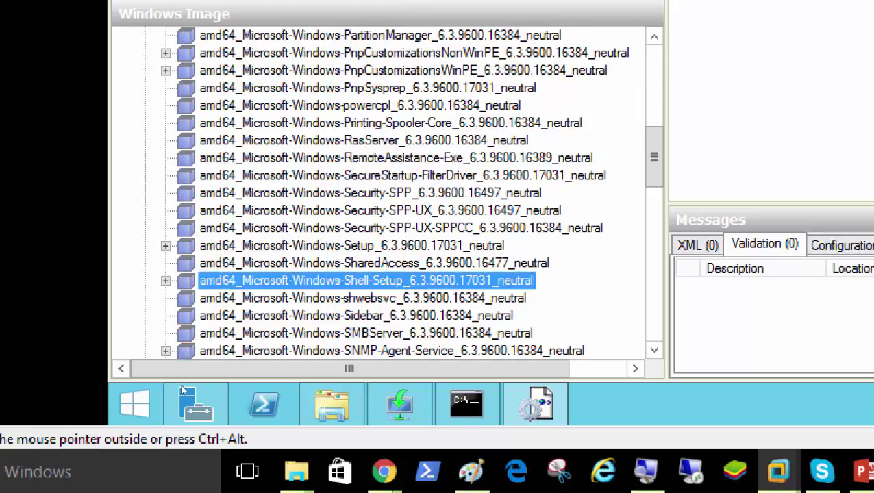
key("Right")
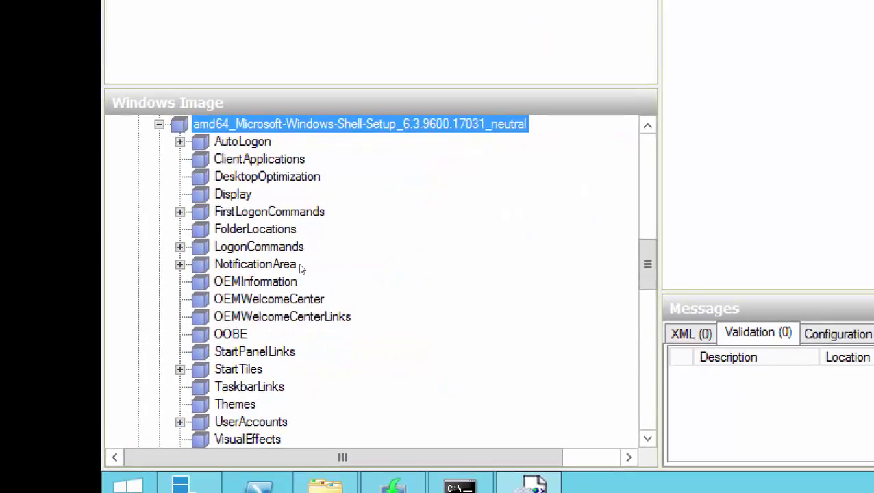
key("shift+F10")
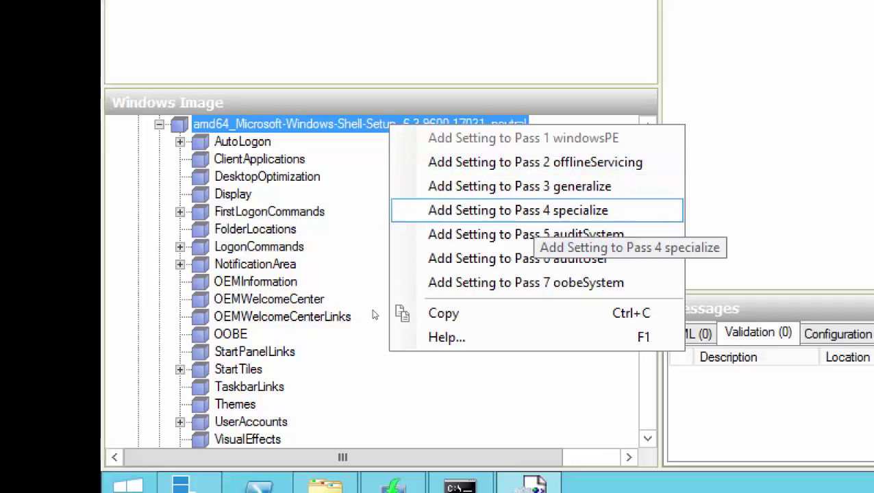
key("Return")
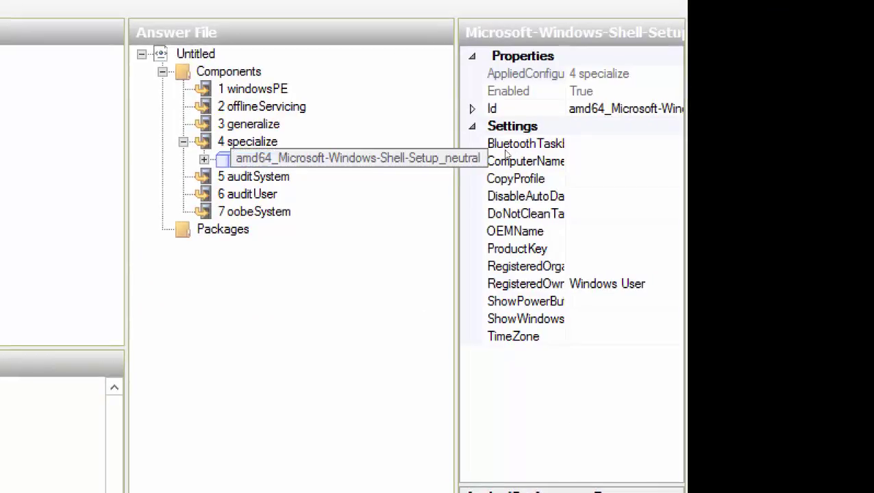
key("Right")
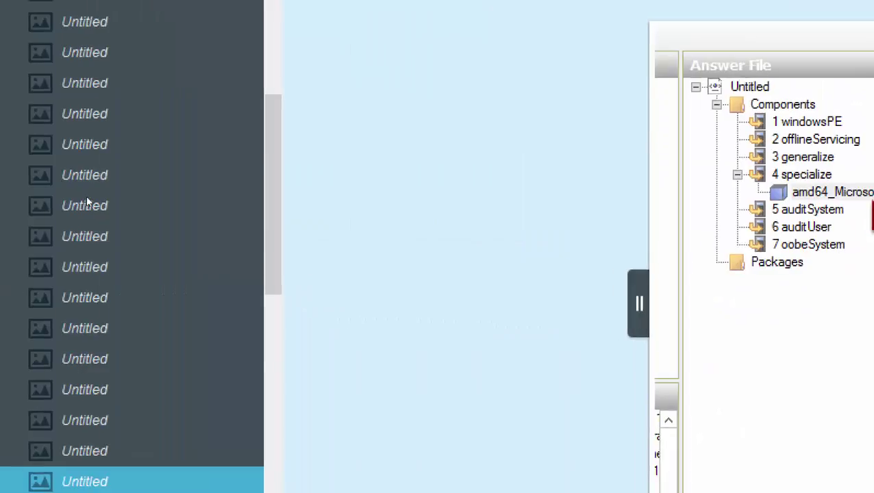
- Bring the Server01 virtual machine back, with Shell-Setup showing under 4 specialize
scroll(60, 411, "down", 2)
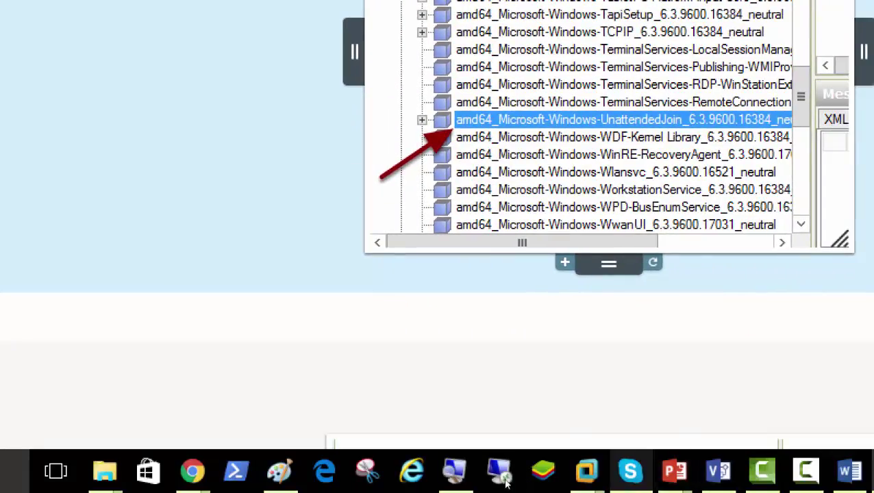
mouse_move(587, 472)
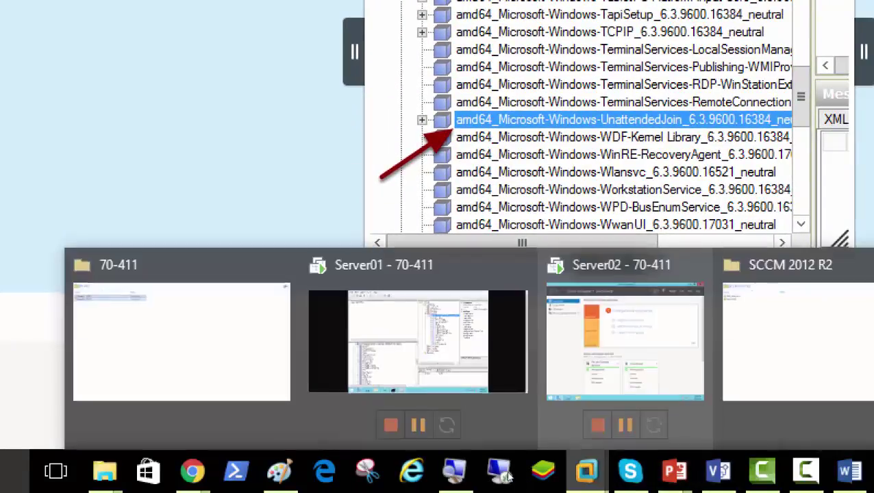
left_click(424, 422)
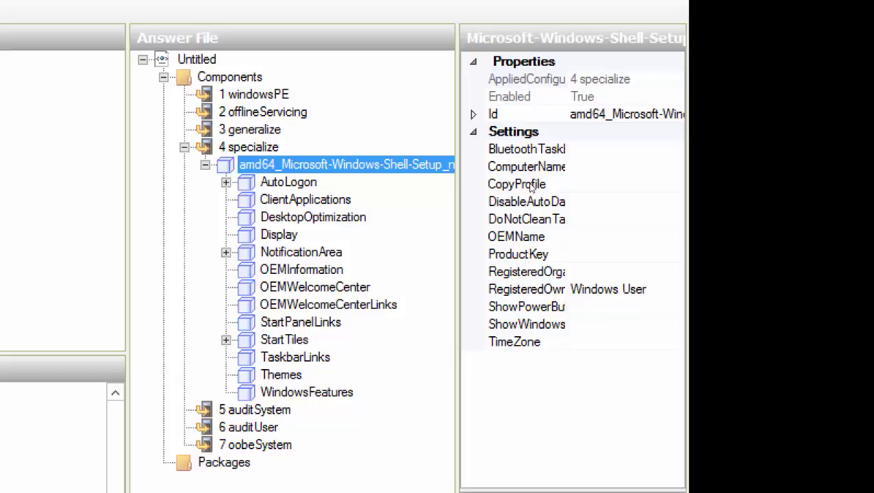
- Delete Shell-Setup's child settings groups, from AutoLogon through WindowsFeatures
key("Down")
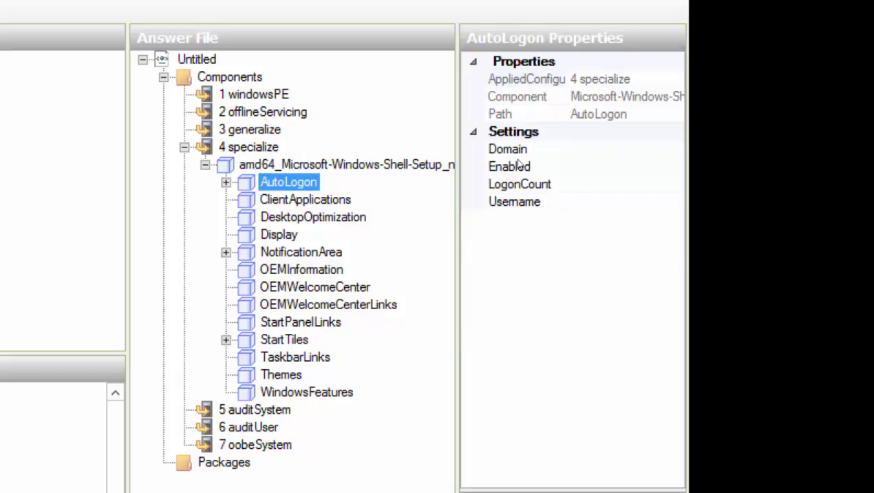
key("Delete")
key("Delete")
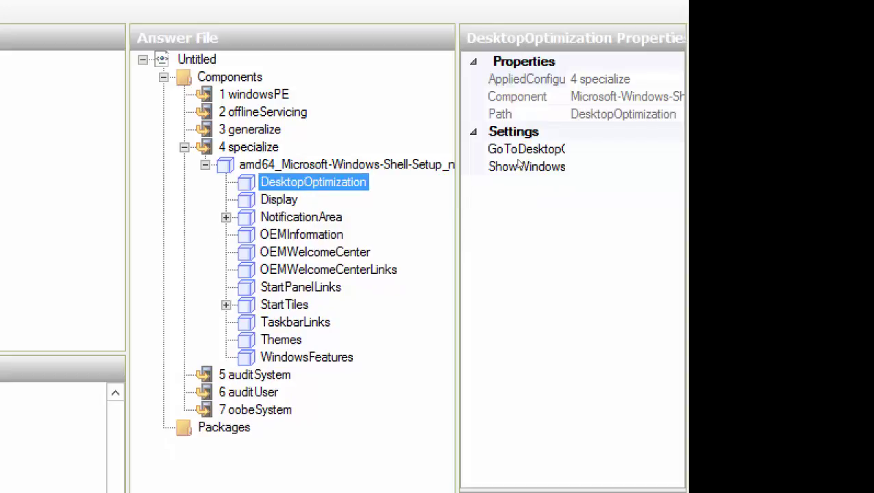
key("Delete")
key("Delete")
key("Delete")
key("Delete")
key("Delete")
key("Delete")
key("Delete")
key("Delete")
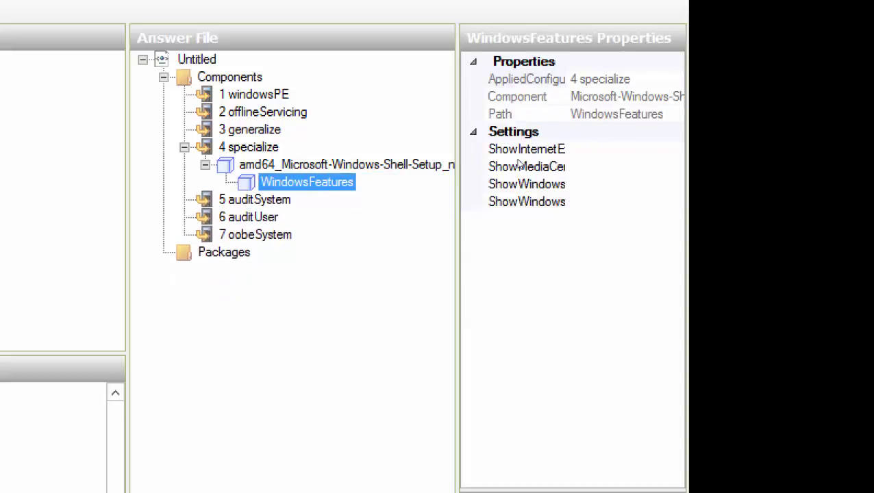
key("Delete")
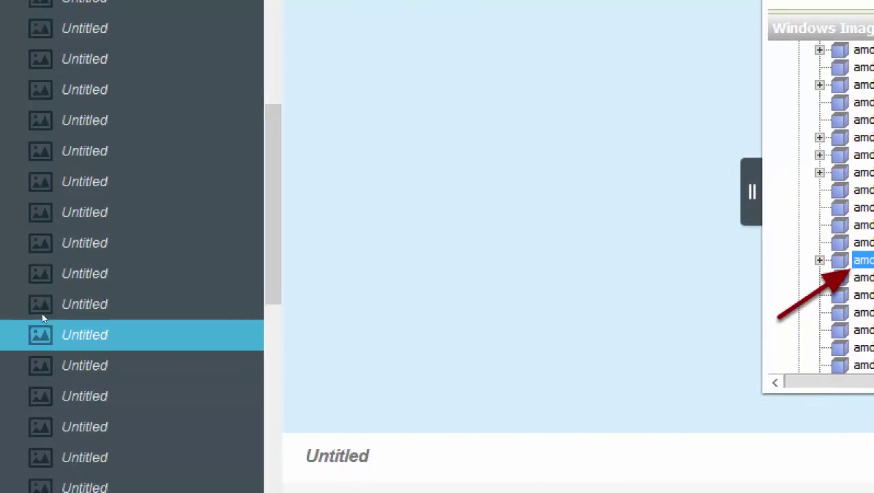
- Set Shell-Setup's ComputerName value to Win8Client01
left_click(42, 313)
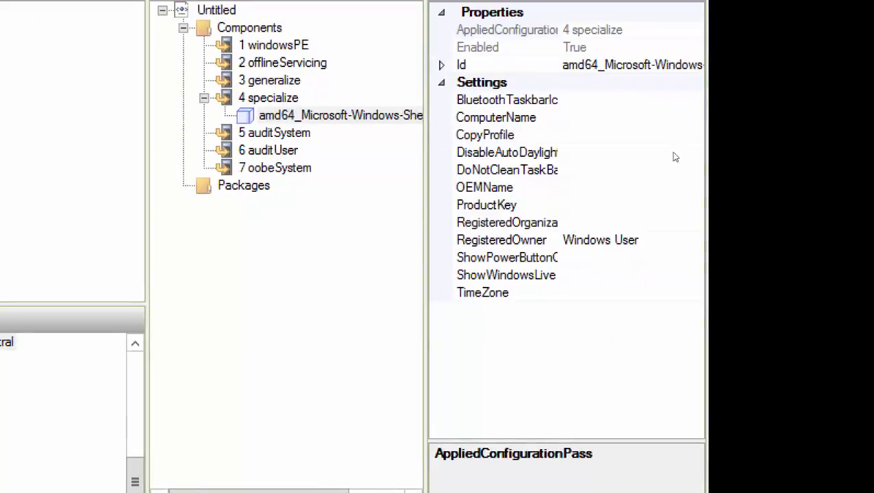
key("Down")
type("Win")
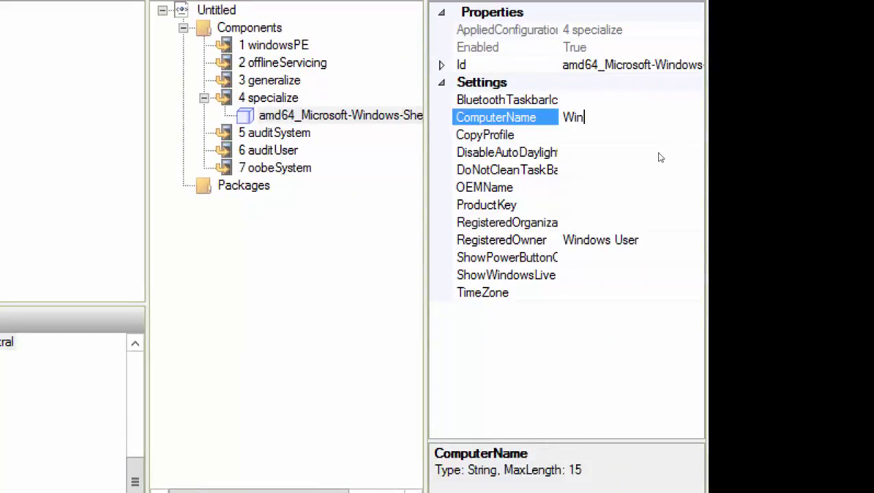
type("8Client01")
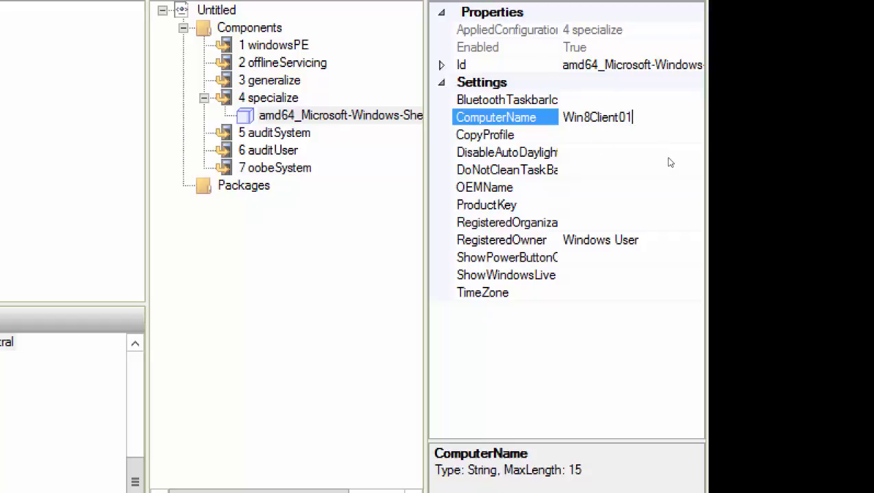
key("Down")
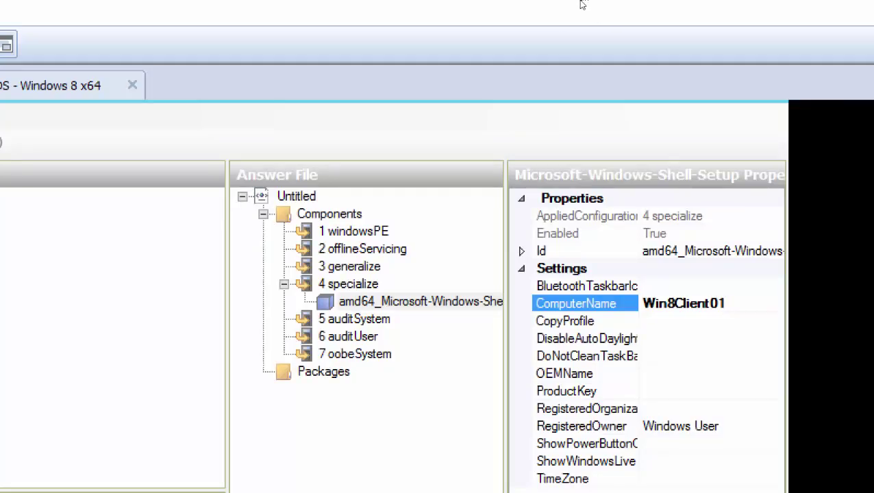
key("alt+Tab")
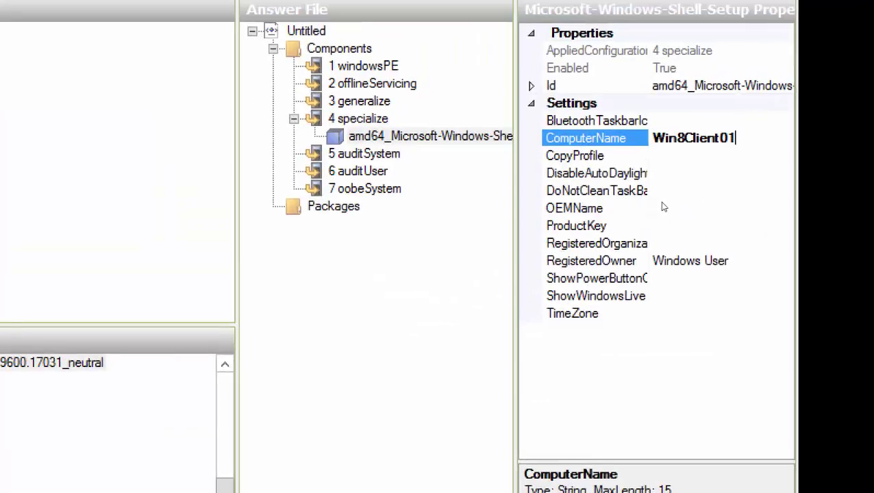
- Enter Samosa World as Shell-Setup's RegisteredOrganization
key("Down")
key("Down")
key("Down")
key("Down")
key("Down")
key("Down")
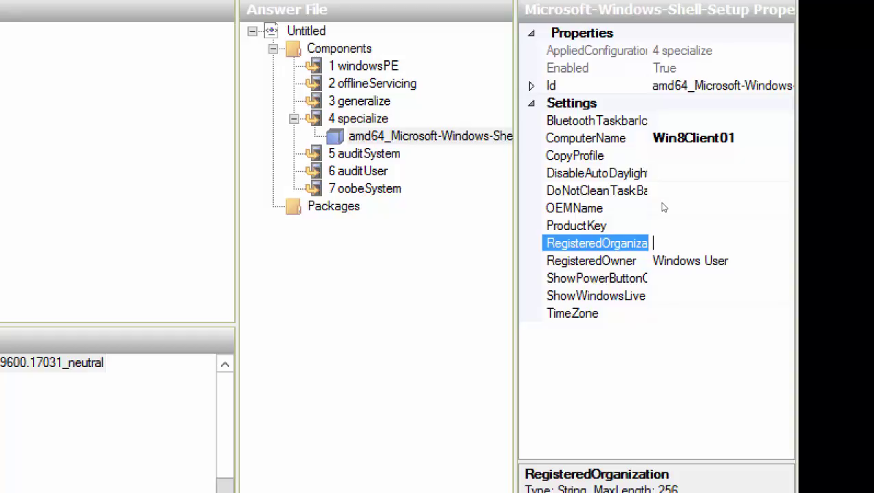
type("Samosa World")
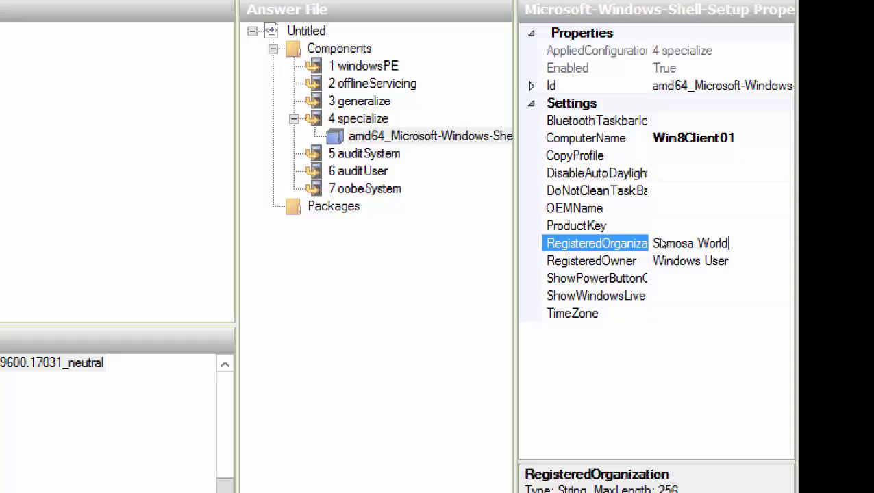
key("Down")
key("Down")
key("Down")
key("Down")
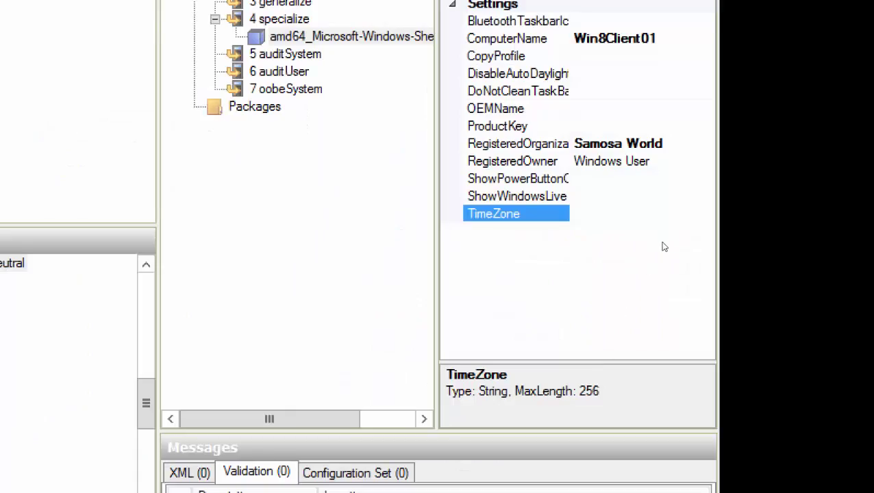
- Type the TimeZone value, correcting 'Eastren' to 'Eastern' and adding 'Standard Time'
type("Eastren")
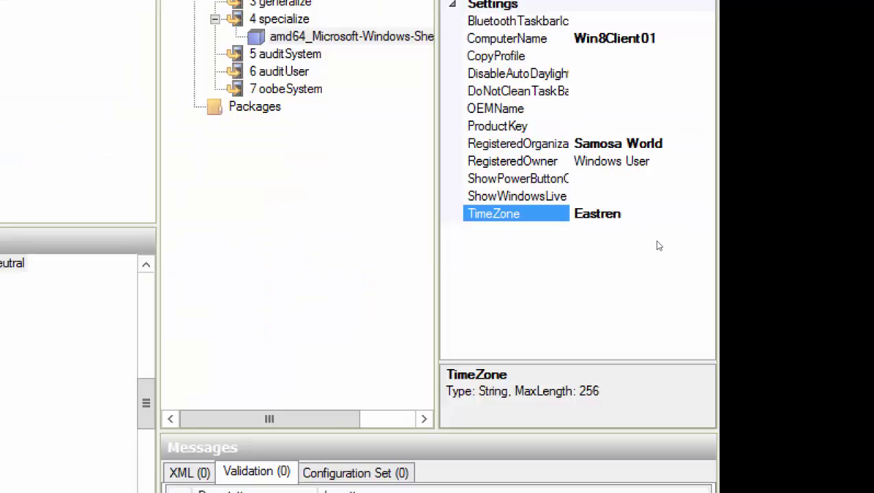
key("Left")
key("Left")
key("Left")
type("e")
key("Right")
key("Delete")
type("Standar")
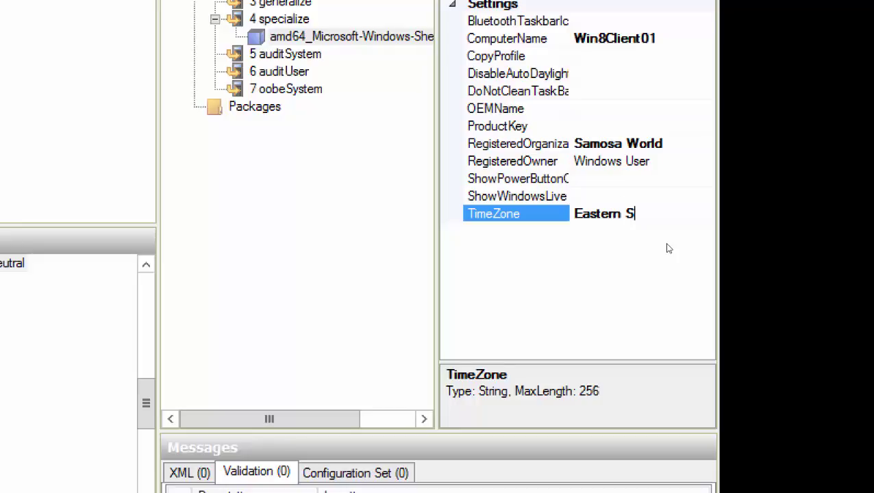
type("d Time")
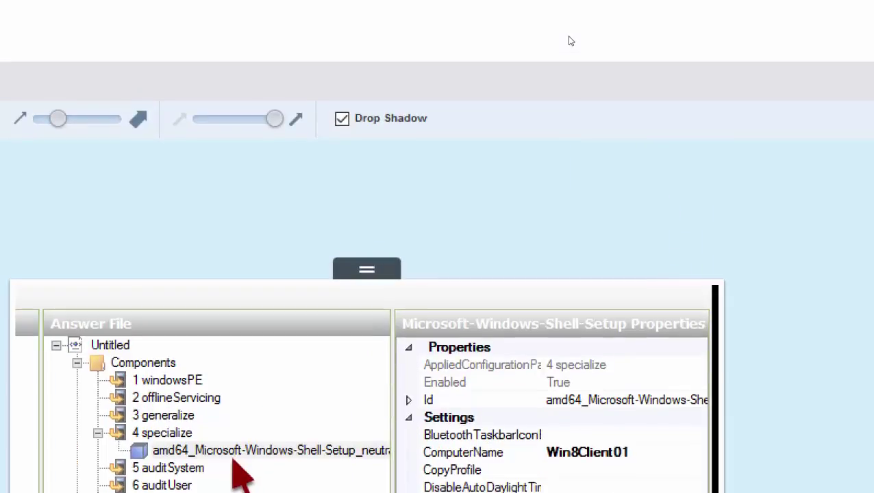
- Page through the Snagit screenshots on adding UnattendedJoin, then return to Server01's Windows SIM
key("alt+Tab")
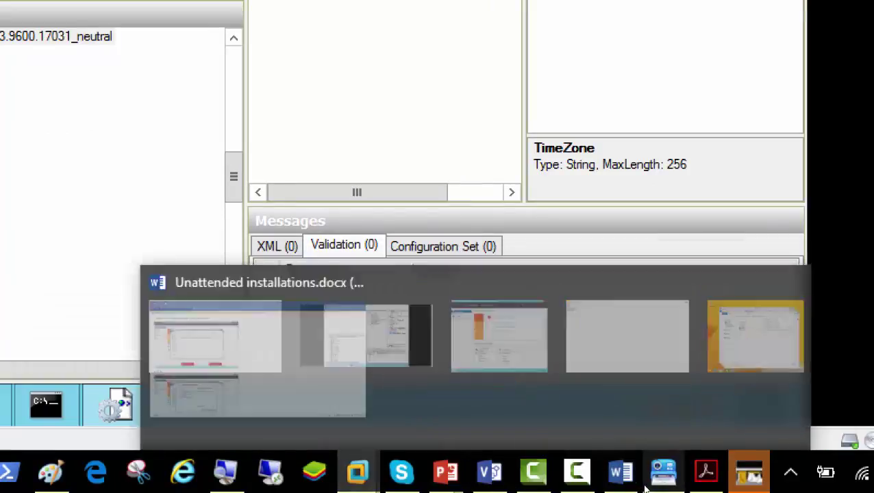
left_click(645, 487)
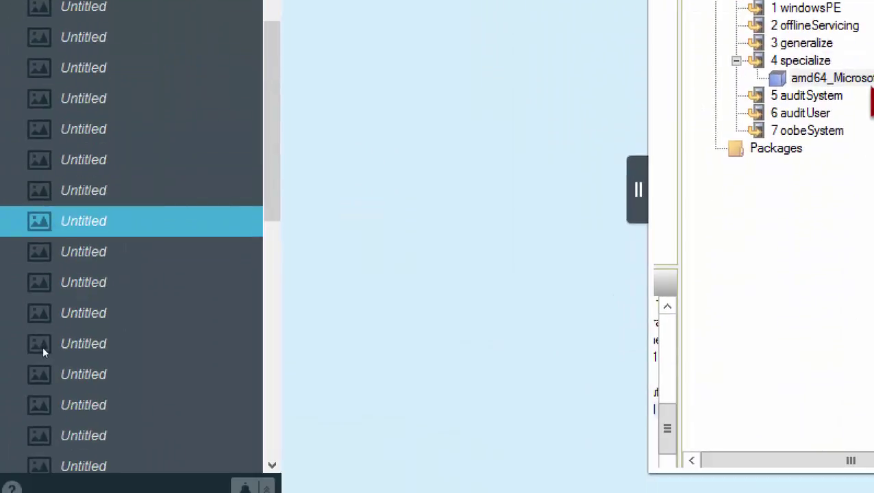
key("Down")
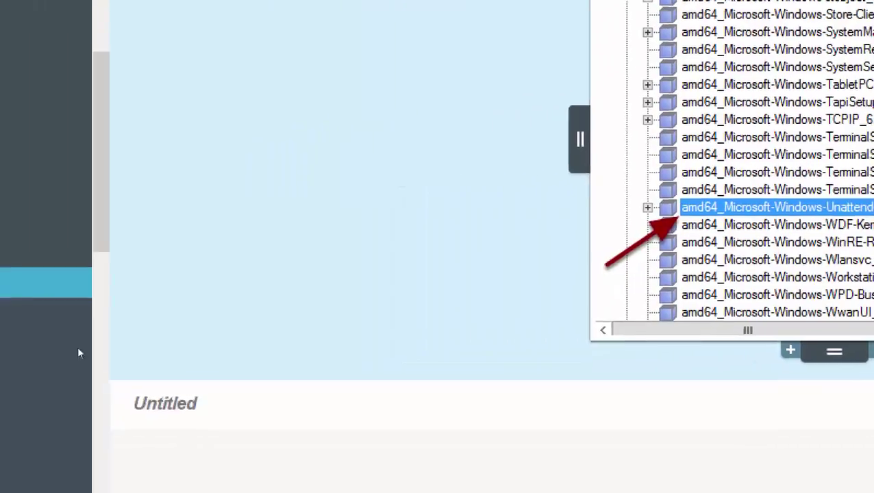
key("Down")
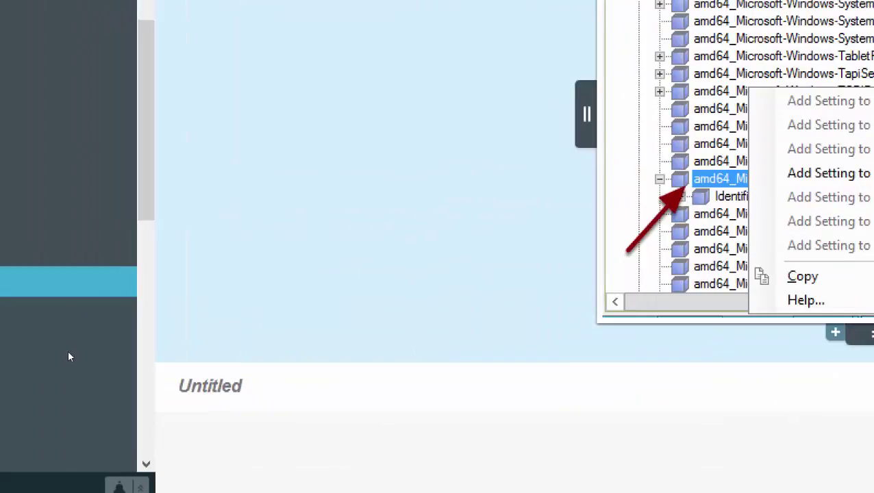
key("Down")
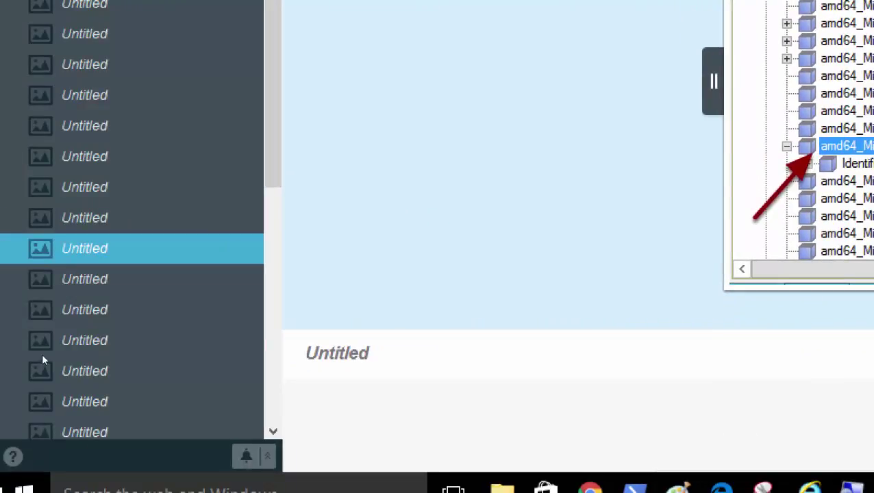
key("Down")
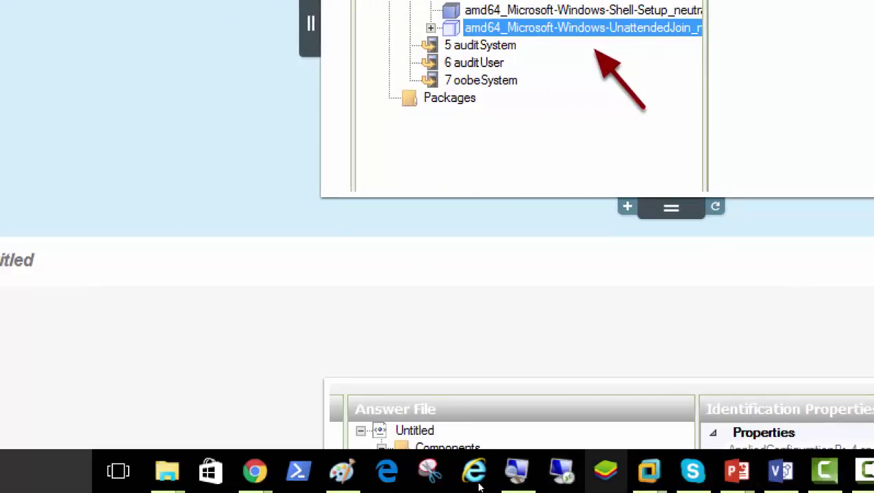
mouse_move(488, 486)
left_click(416, 432)
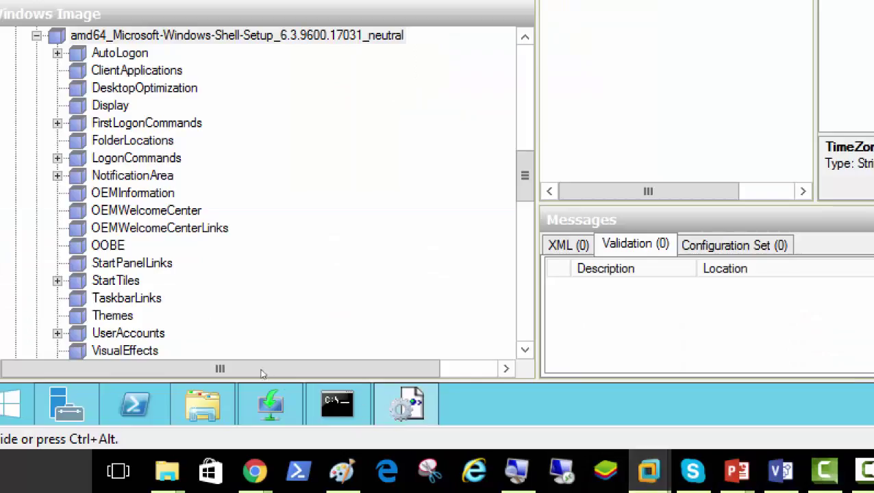
- Add amd64_Microsoft-Windows-UnattendedJoin from the Windows Image to pass 4 specialize
key("Left")
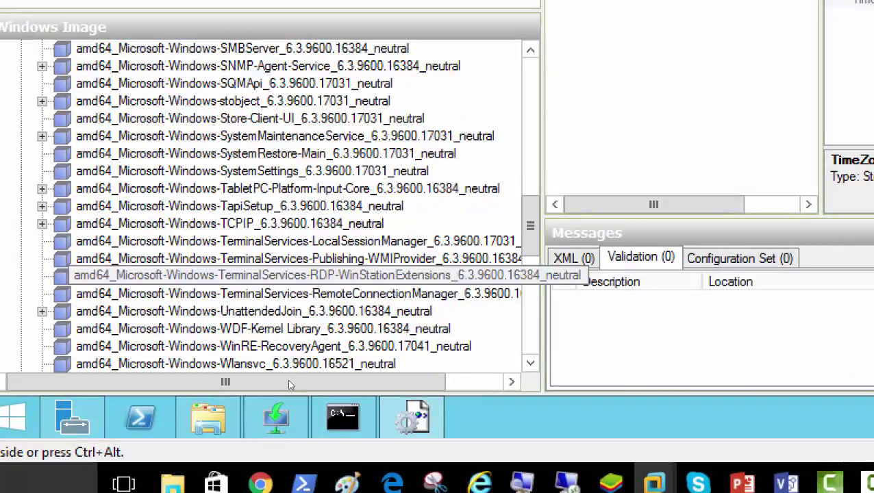
scroll(291, 383, "down", 1)
left_click(253, 310)
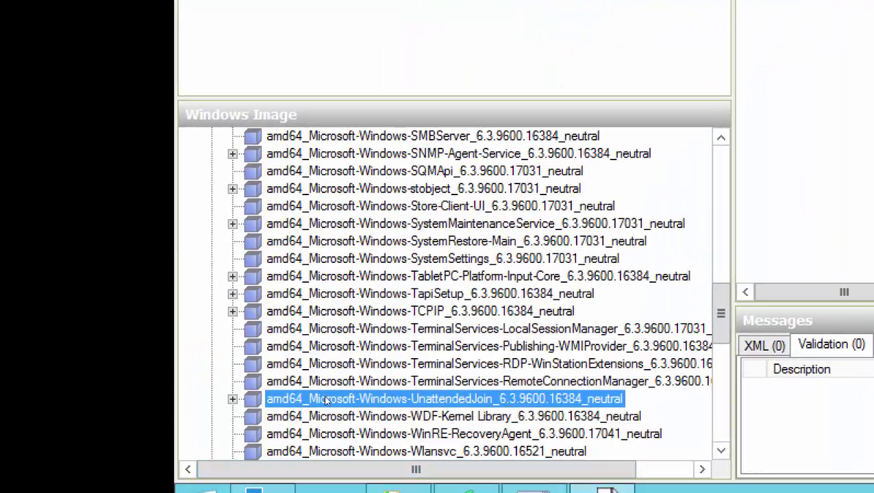
right_click(327, 400)
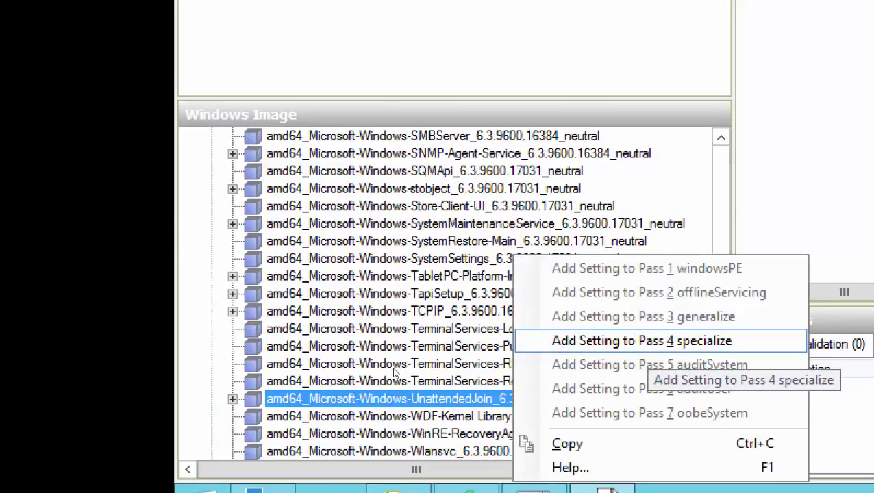
key("Return")
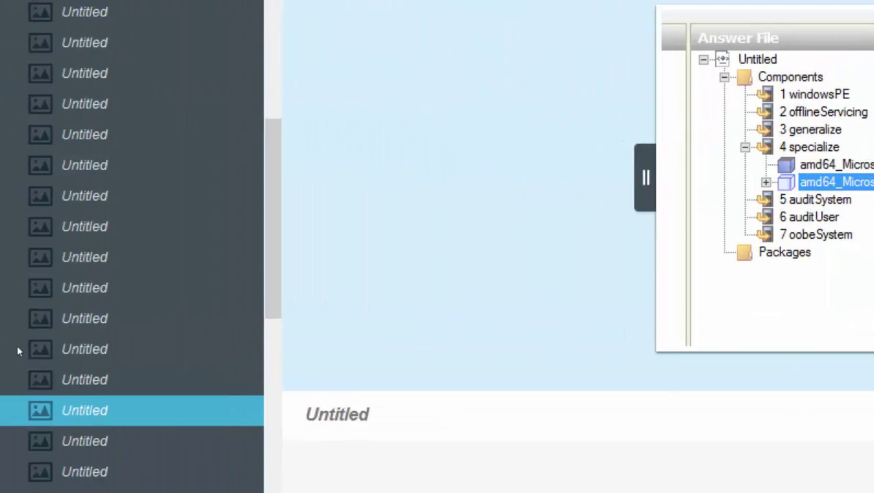
- Scroll the Snagit library to the reference screenshot of the filled-in join Credentials
scroll(47, 394, "down", 5)
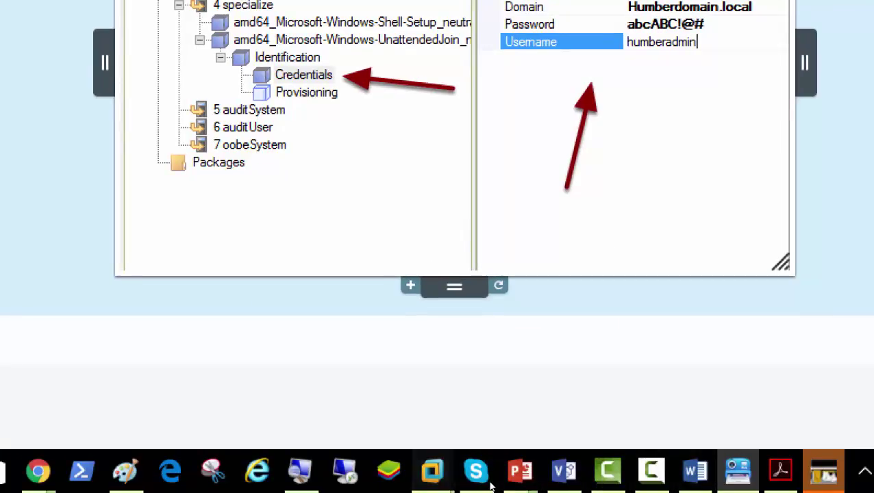
- Expand UnattendedJoin > Identification to reveal its Credentials and Provisioning nodes
mouse_move(432, 480)
left_click(410, 425)
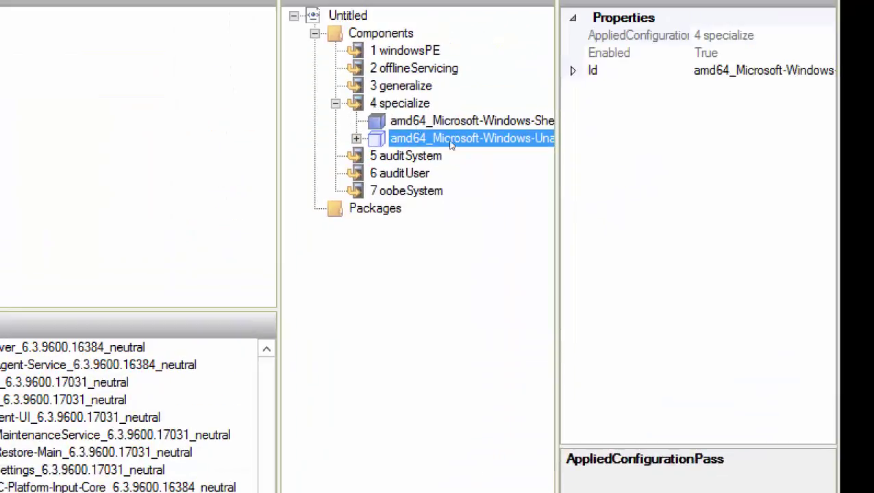
key("Right")
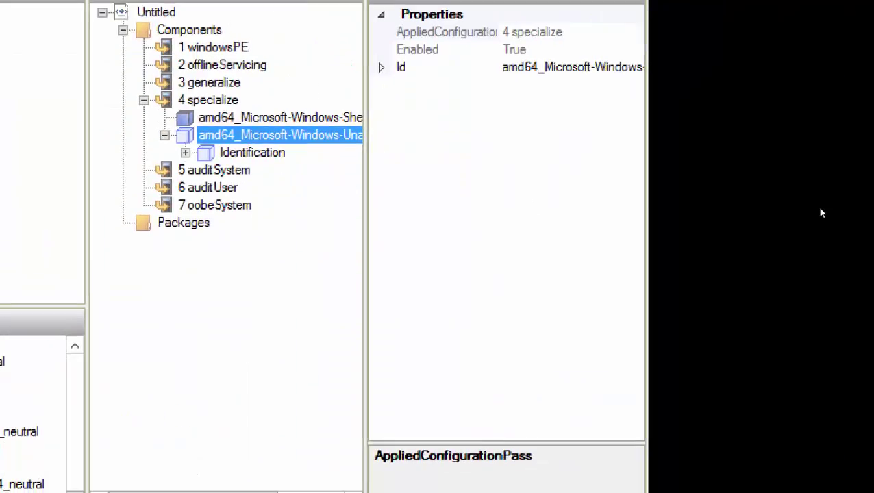
key("Down")
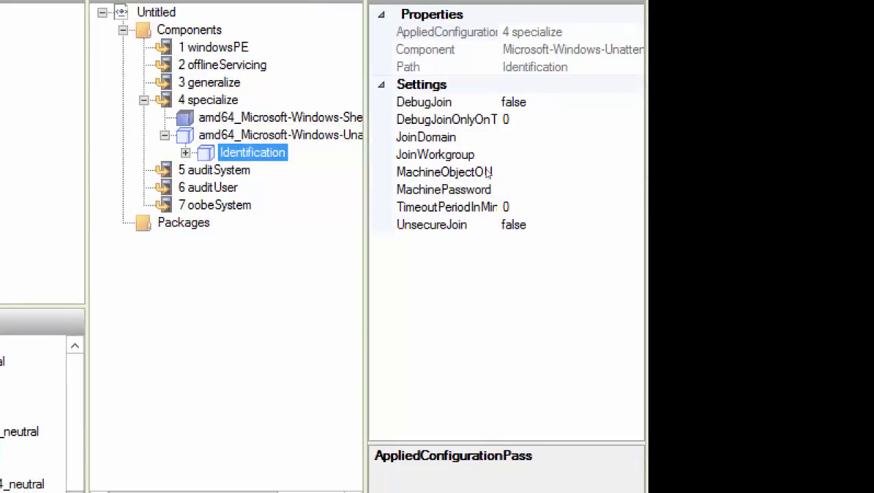
key("Right")
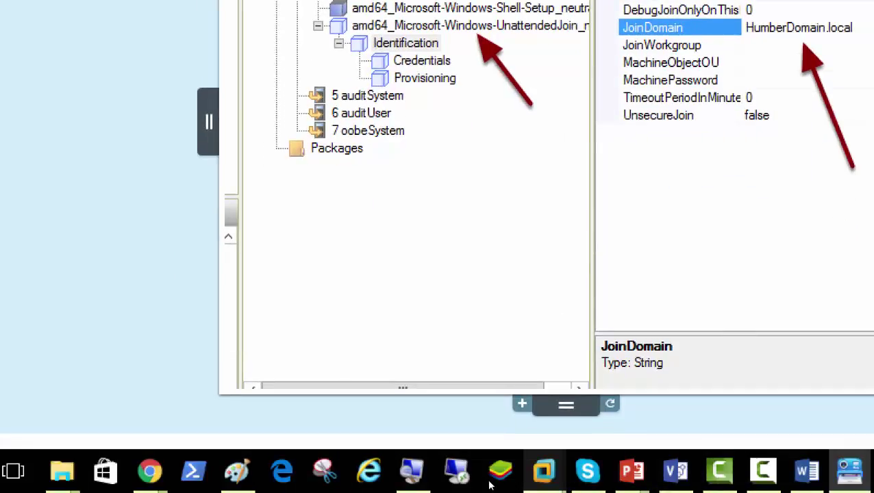
- Start entering the JoinDomain value, typing 'Netplusdomain.loca' so far
mouse_move(489, 485)
left_click(417, 414)
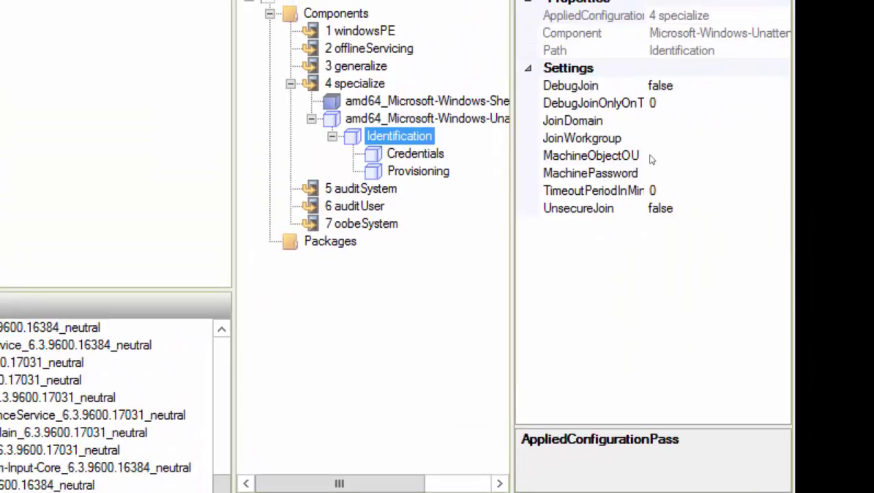
key("Tab")
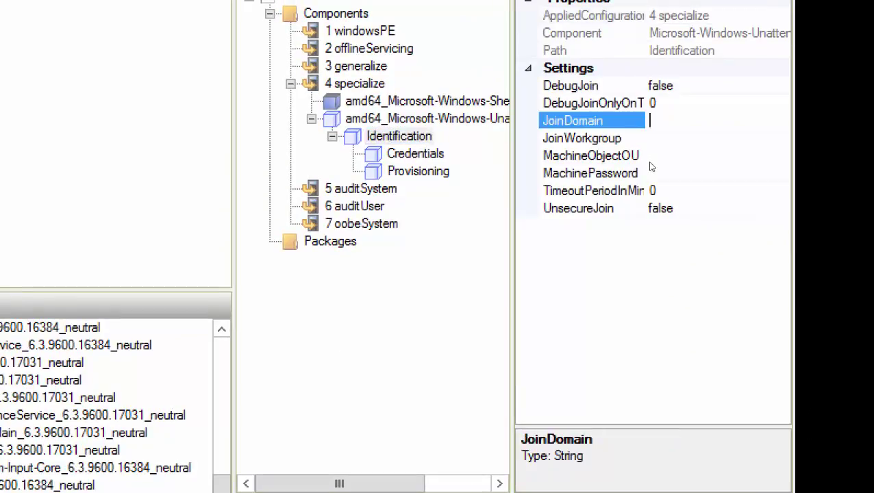
type("Netplusdomain")
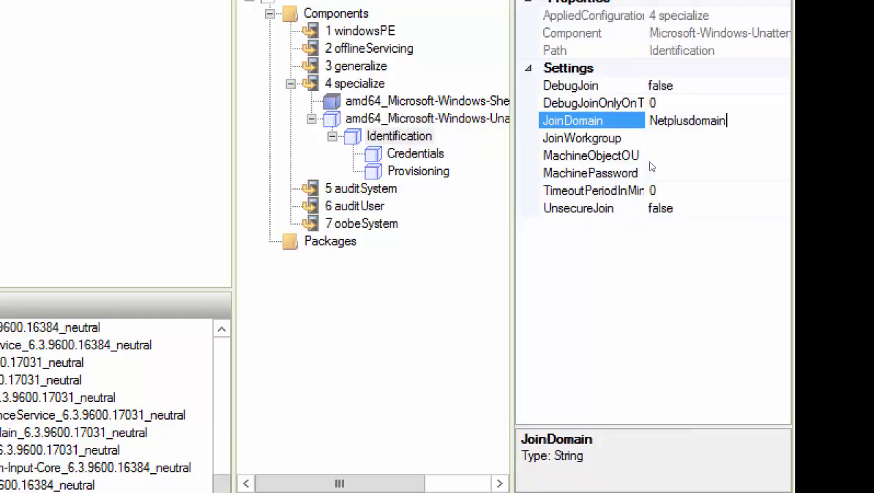
type(".loca")
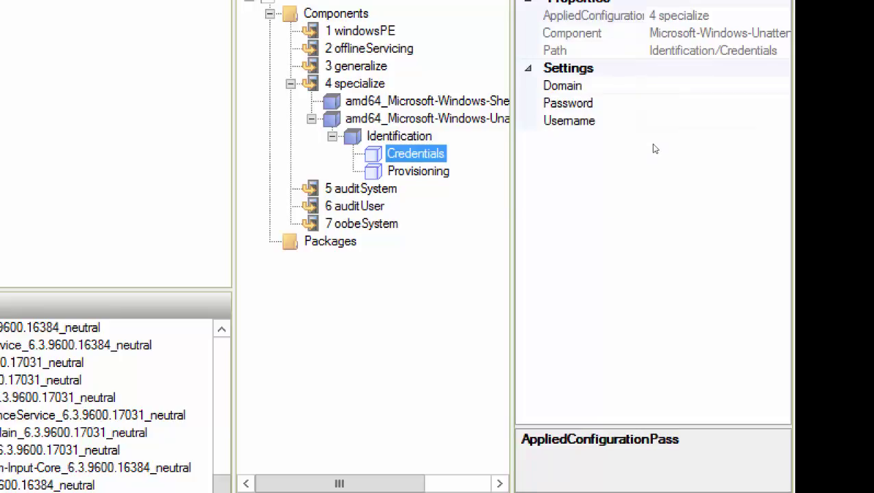
- Fill Credentials with domain netplusdomain.local, the join account's password, and its username
key("Tab")
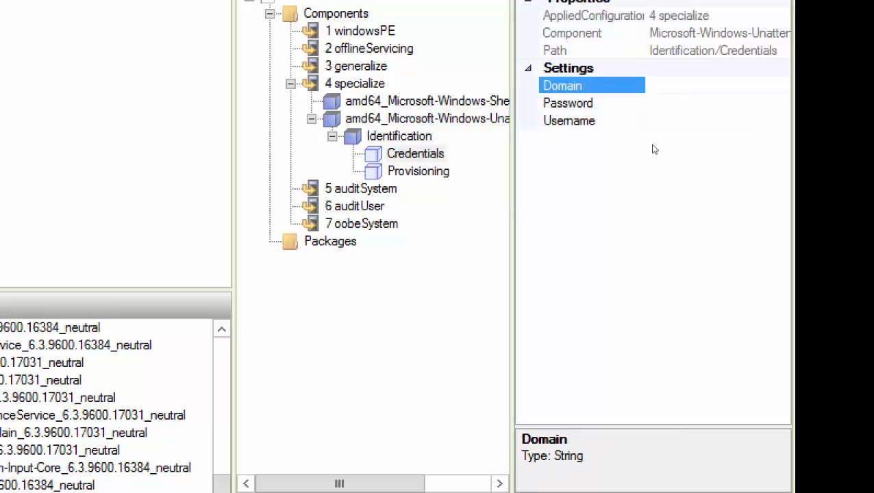
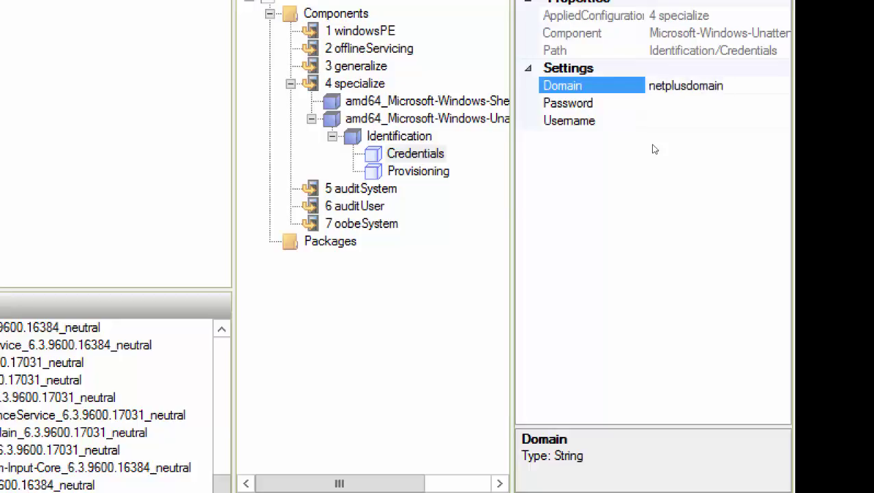
key("Tab")
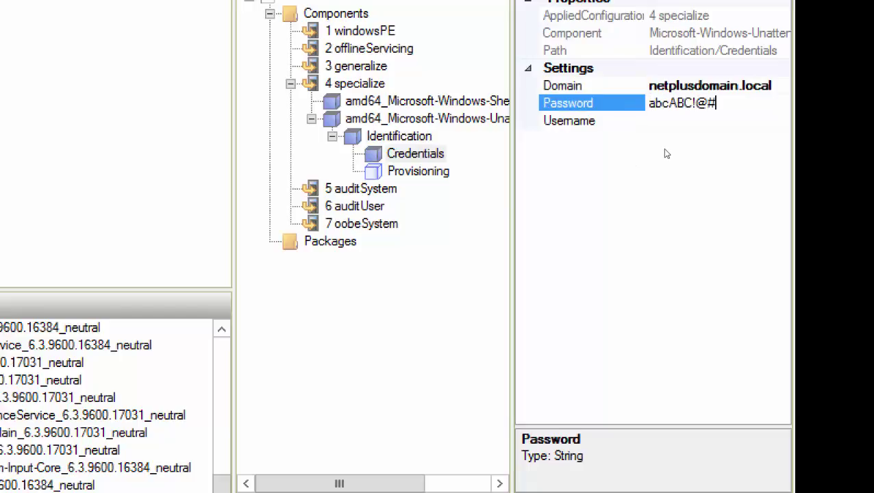
key("Return")
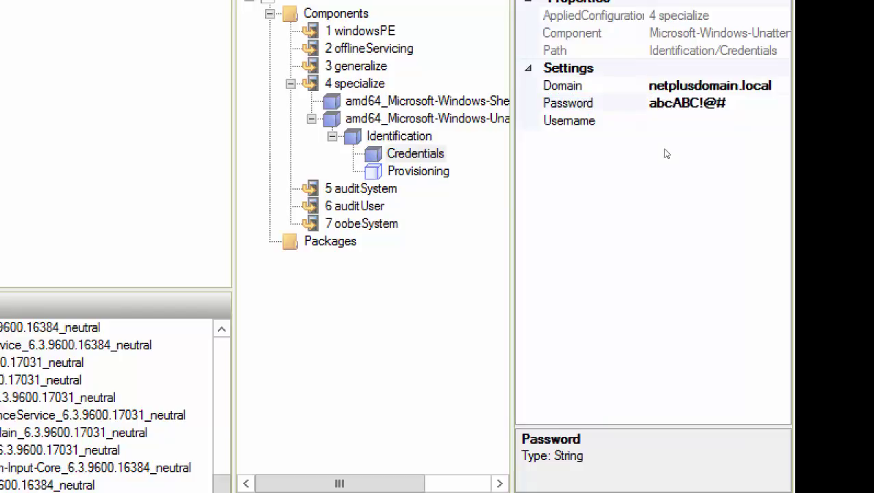
key("Tab")
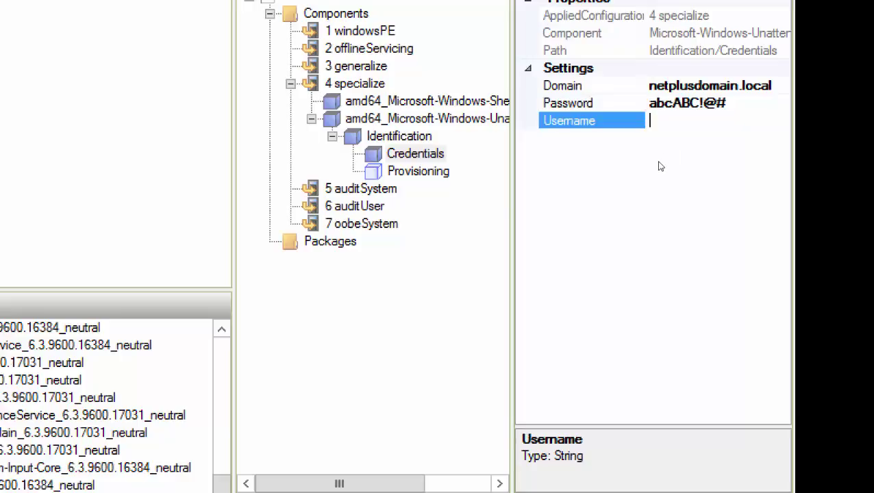
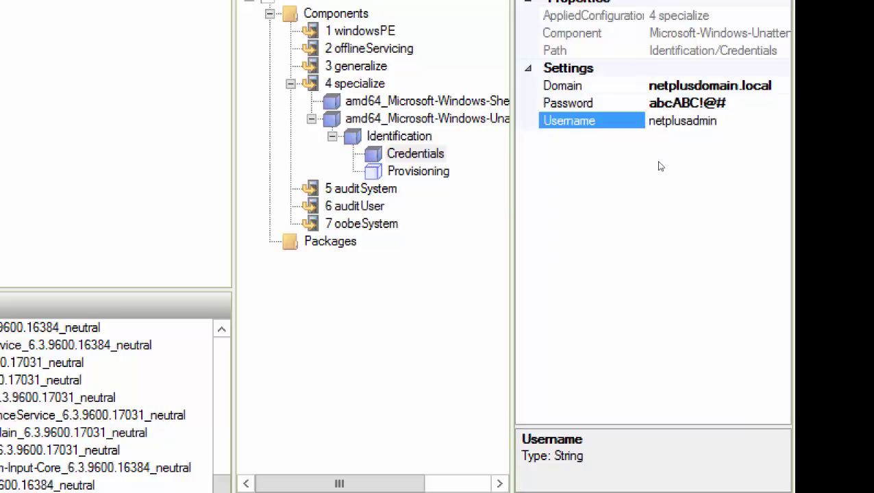
key("Return")
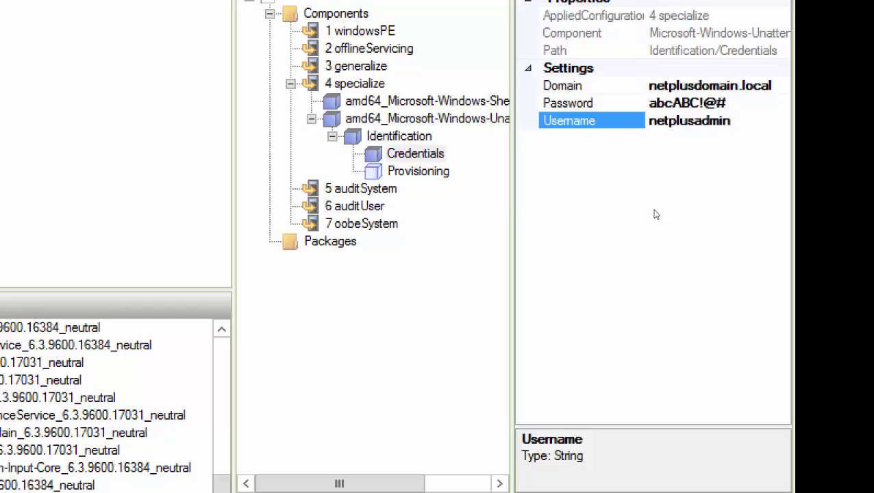
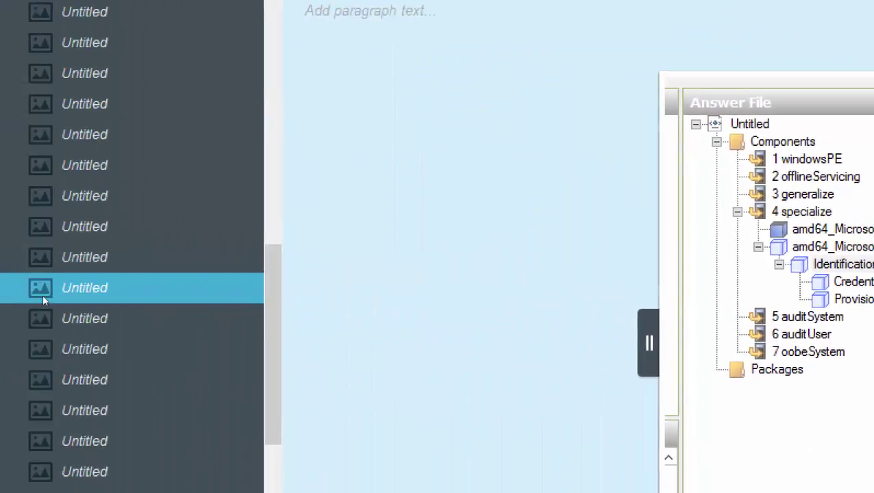
- Step from the Credentials Properties capture through the next two saved screenshots
left_click(6, 314)
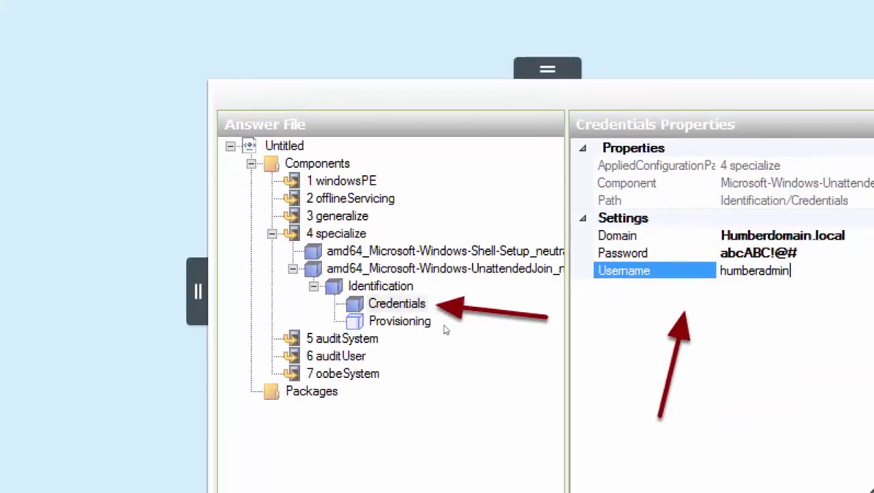
key("Down")
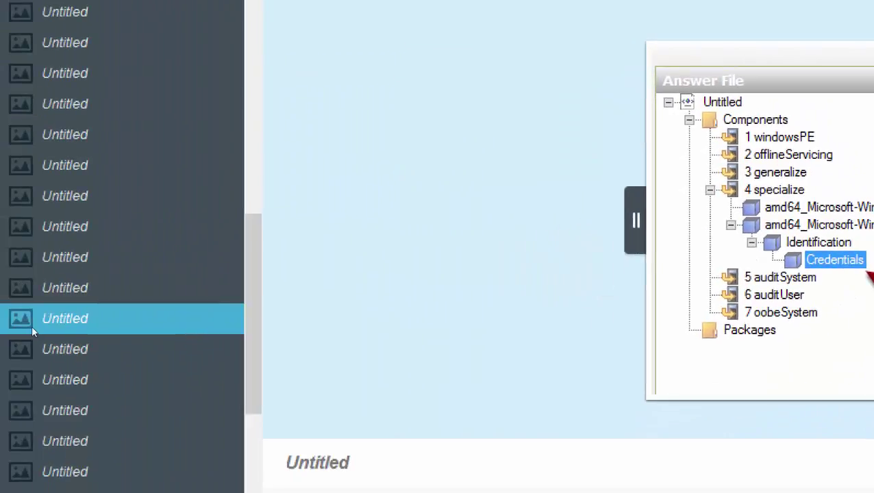
key("Down")
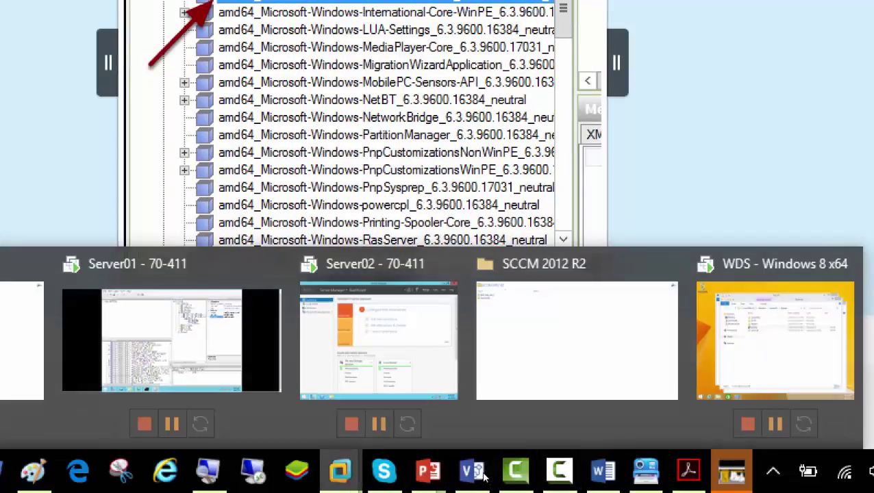
- On the Server01 VM, scroll the Windows Image pane up to the International-Core components
left_click(171, 339)
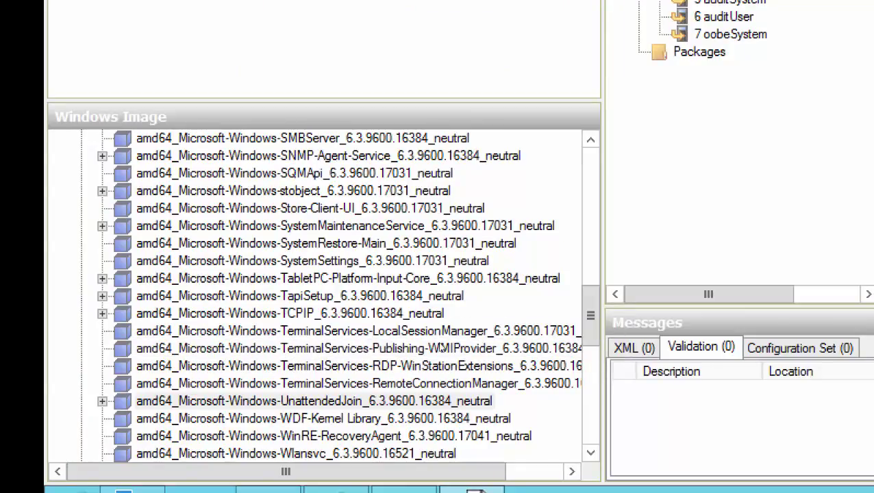
left_click_drag(590, 304, 590, 245)
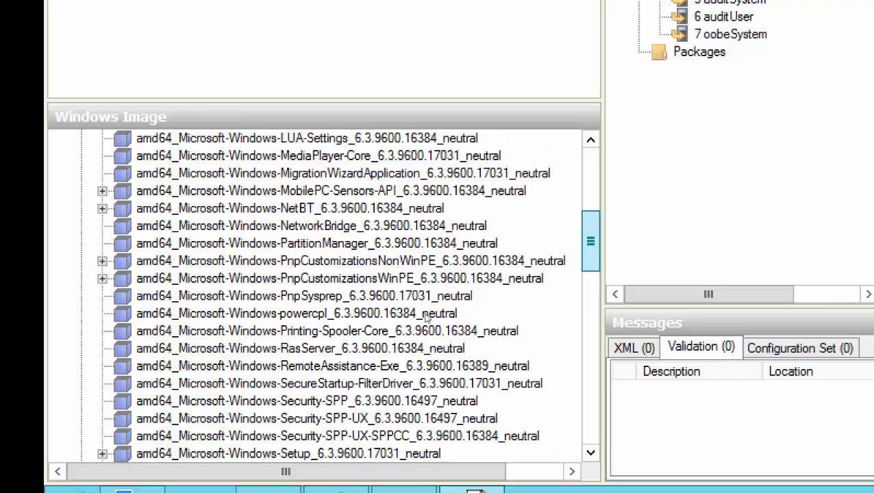
scroll(426, 315, "up", 2)
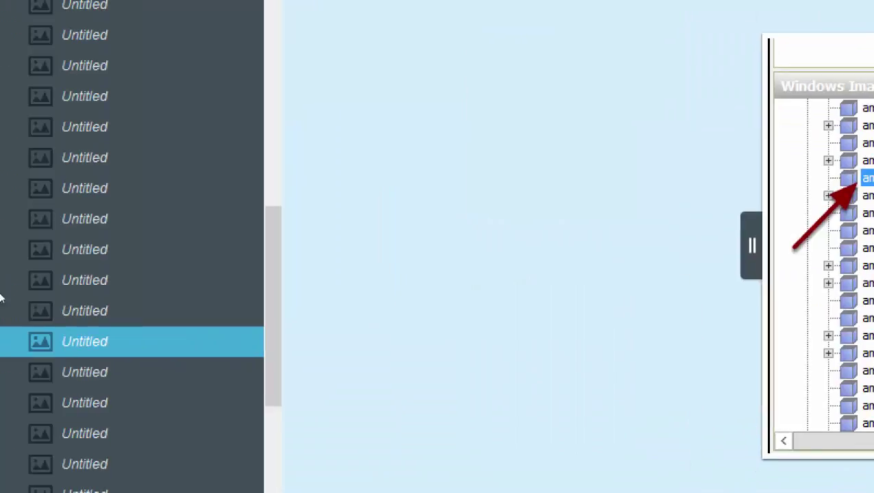
- Advance to the en-US locale screenshots and scroll down to the Shell-Setup OOBE capture
key("Down")
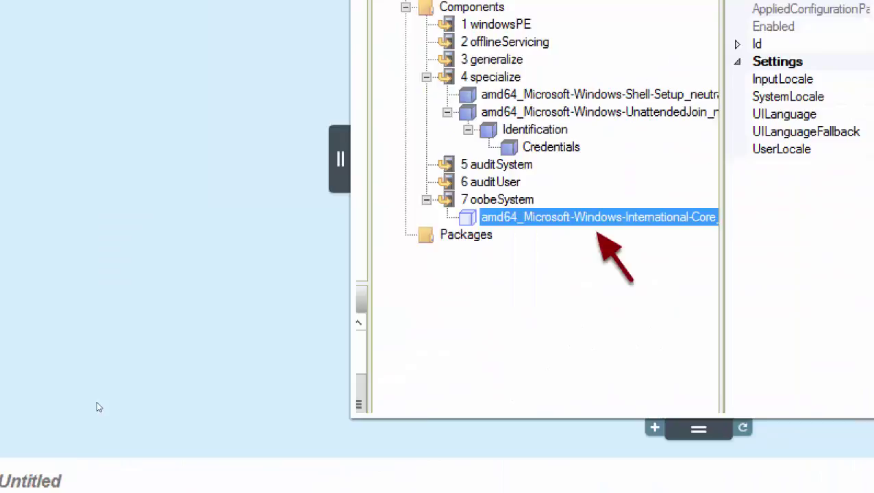
scroll(43, 375, "down", 8)
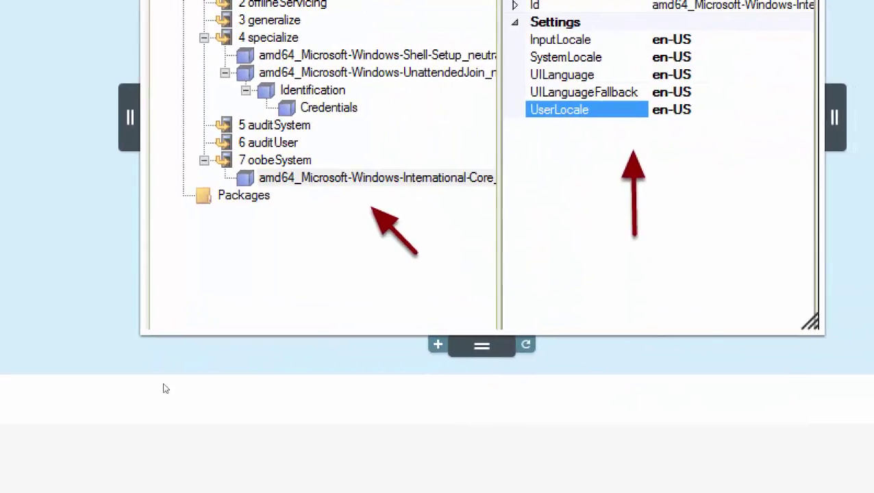
scroll(41, 396, "down", 2)
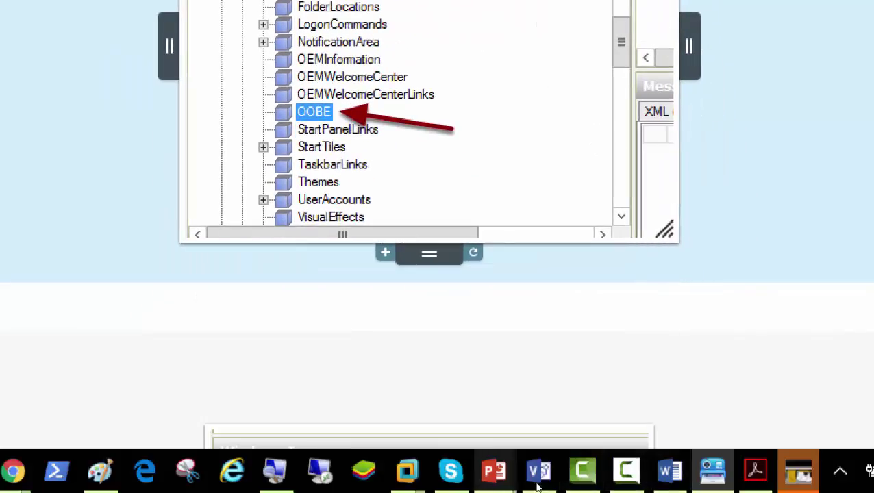
- On Server02, add International-Core from Windows Image to the 7 oobeSystem pass
mouse_move(406, 471)
left_click(408, 411)
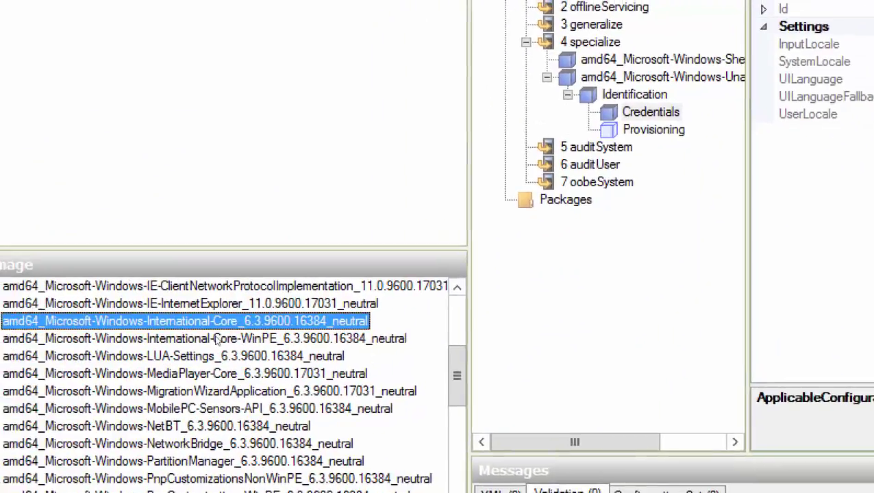
key("shift+F10")
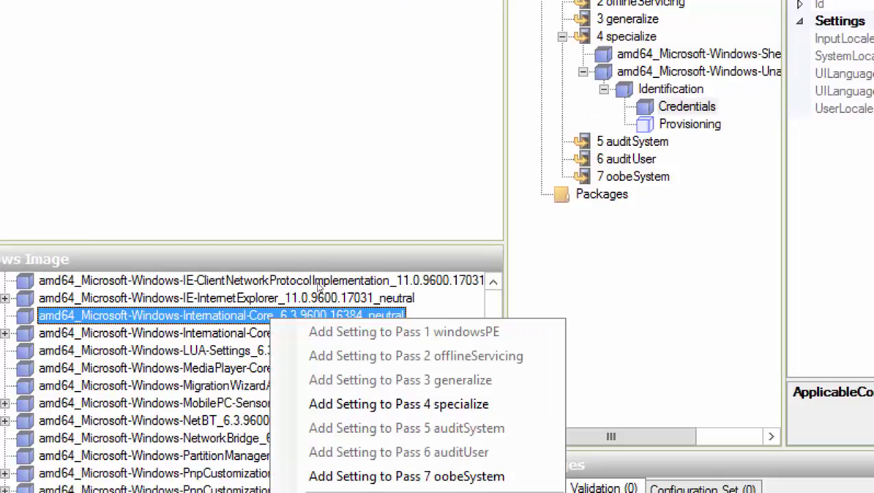
key("Up")
key("Up")
key("Up")
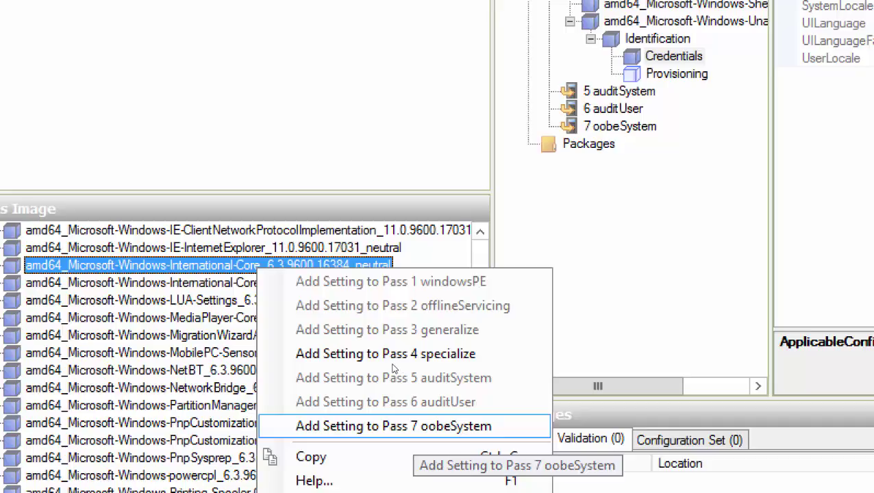
key("Return")
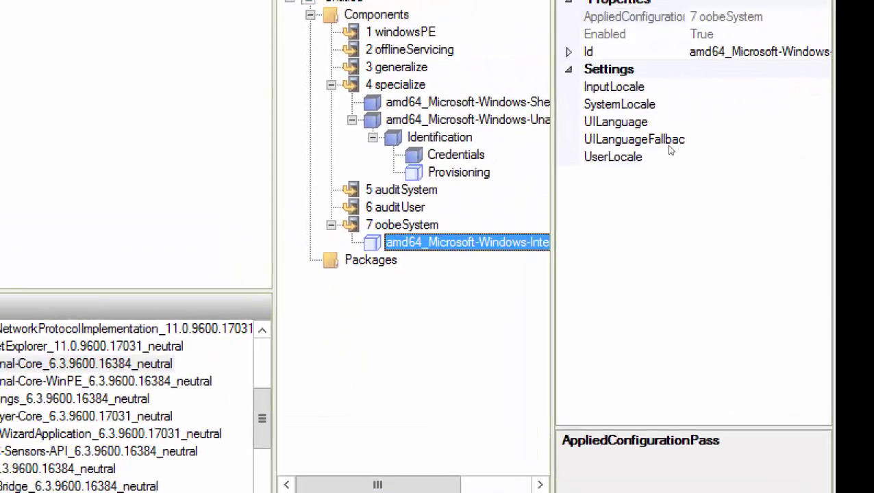
- Enter en-US as the InputLocale value and copy it
key("Tab")
type("en-US")
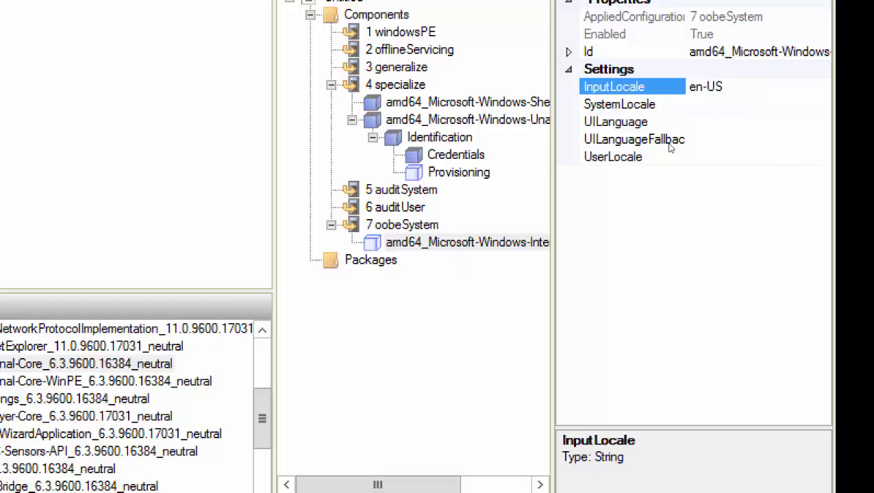
key("Return")
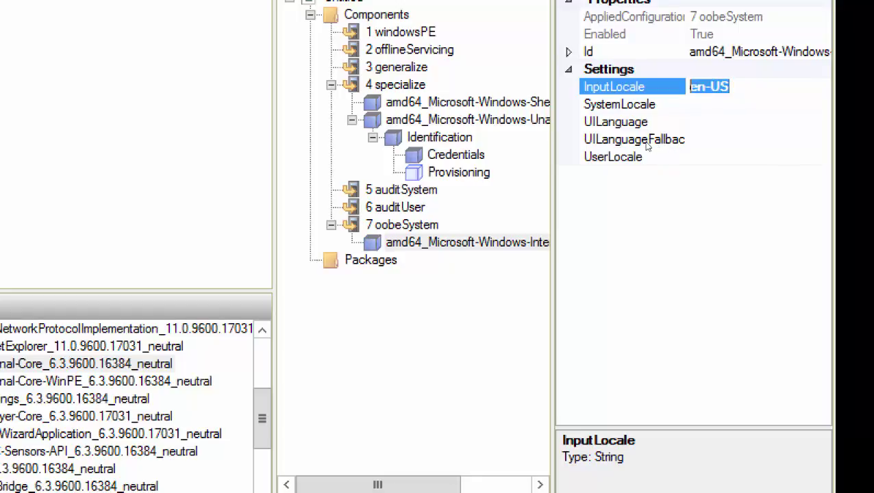
key("shift+F10")
key("Down")
key("Down")
key("Return")
key("Down")
- Paste en-US into SystemLocale, UILanguage, UILanguageFallback and UserLocale
key("shift+F10")
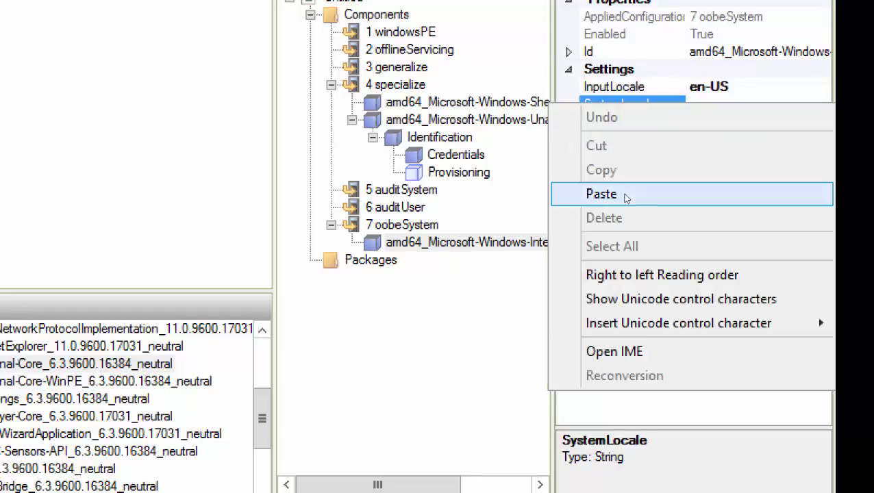
left_click(624, 194)
key("Down")
key("shift+F10")
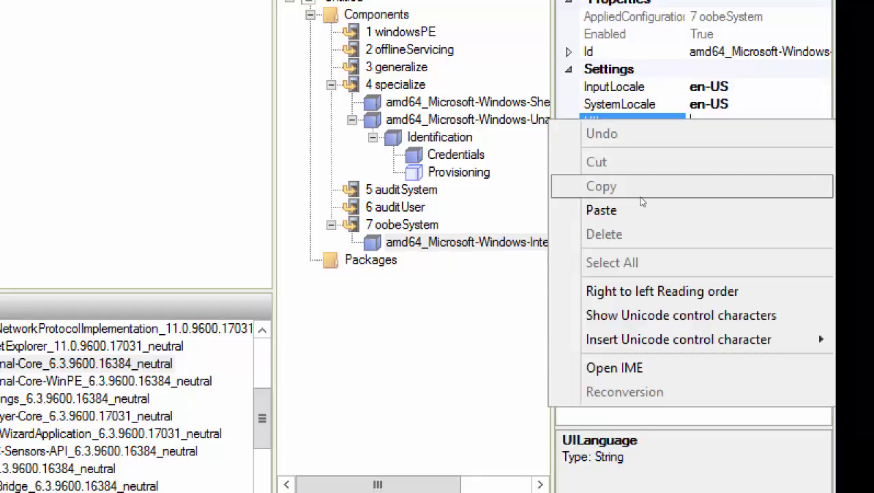
left_click(636, 207)
key("Down")
key("shift+F10")
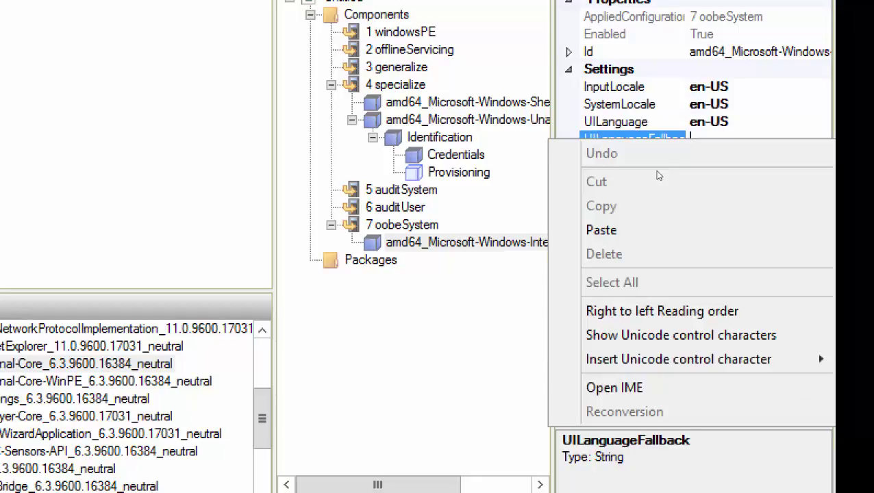
left_click(628, 221)
key("Down")
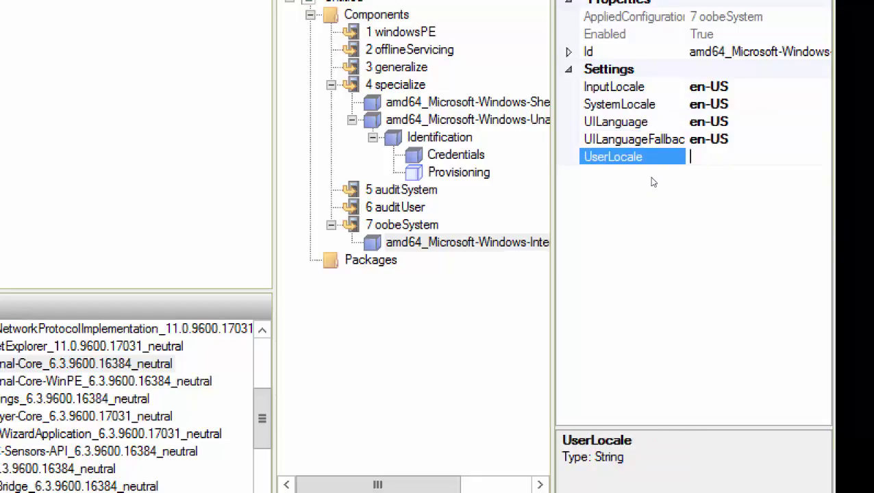
key("shift+F10")
left_click(624, 221)
key("Return")
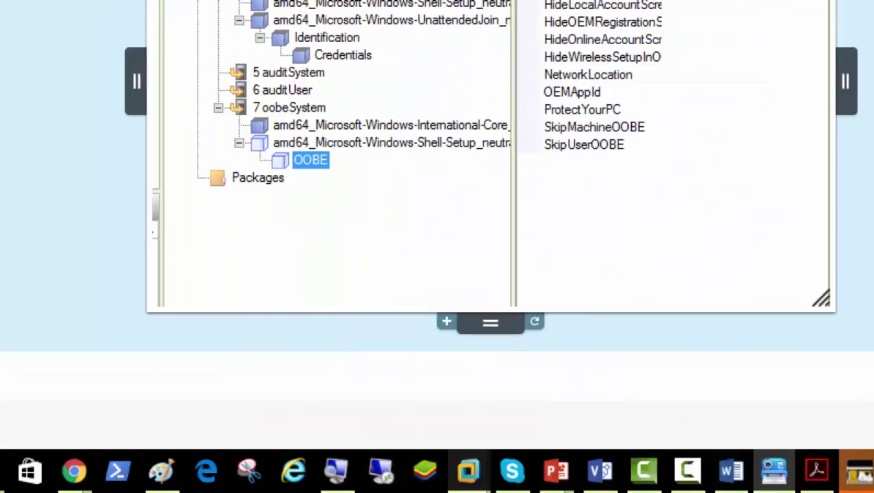
- On Server02, scroll Windows Image down and select the Shell-Setup component
mouse_move(468, 472)
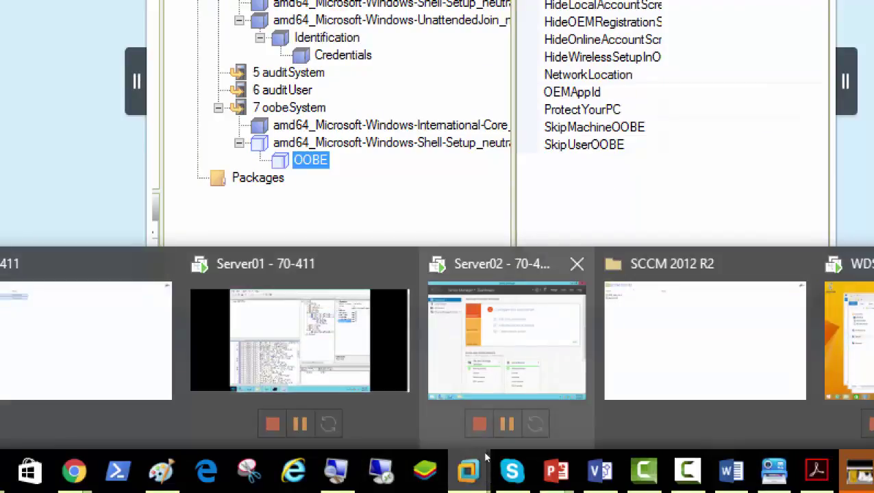
left_click(507, 335)
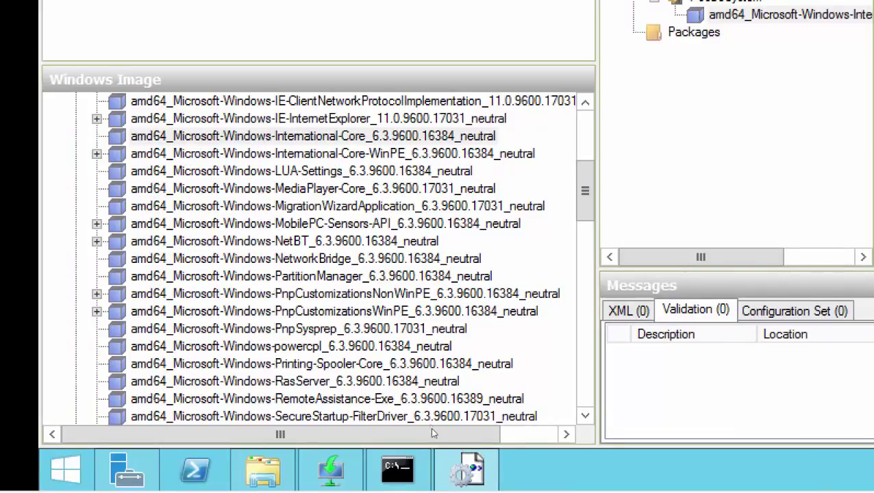
scroll(430, 428, "down", 2)
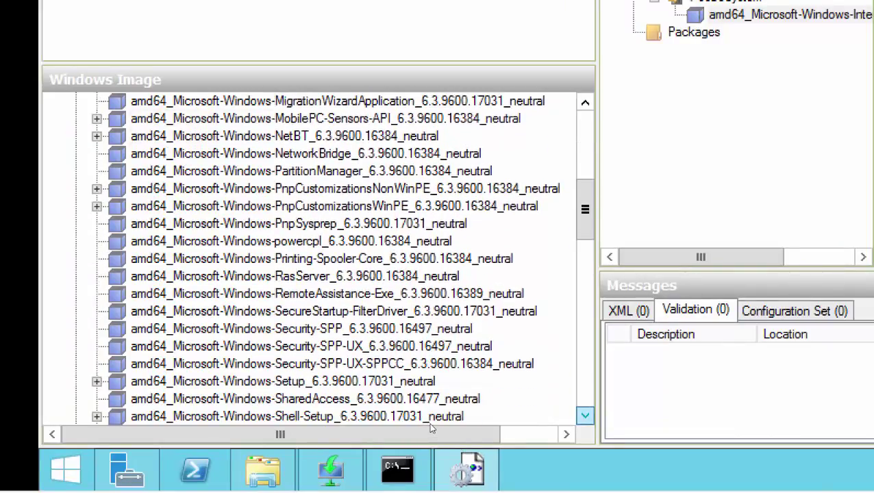
scroll(431, 428, "down", 1)
left_click(290, 381)
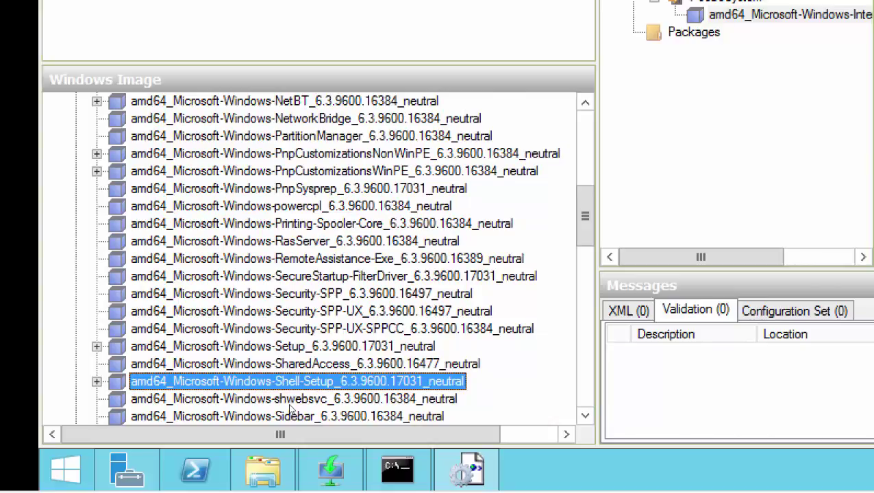
- Expand Shell-Setup and add its OOBE setting to the 7 oobeSystem pass
right_click(274, 409)
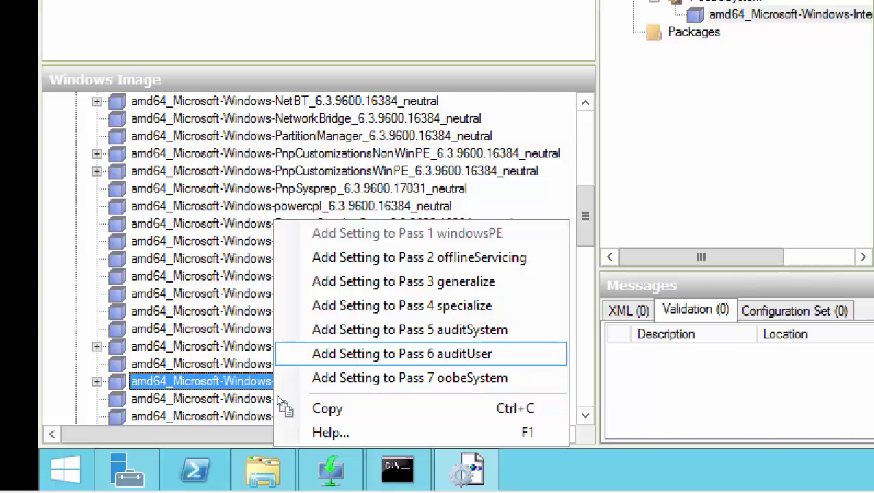
key("Escape")
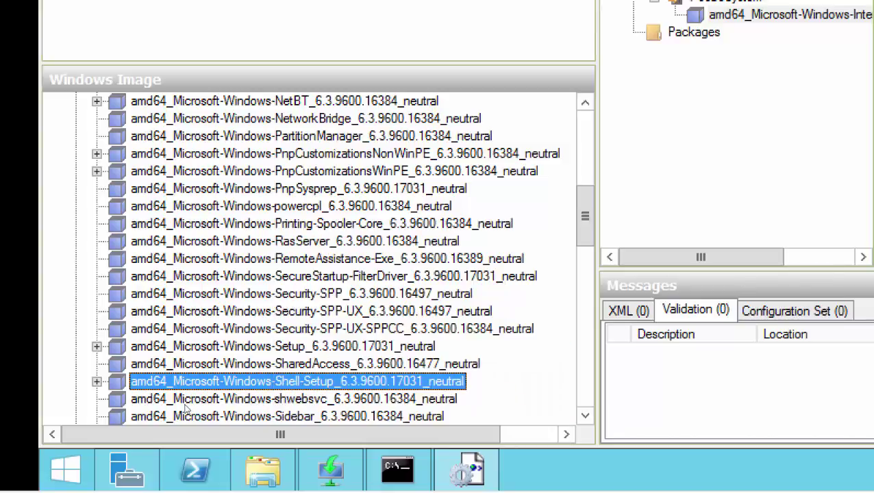
key("Right")
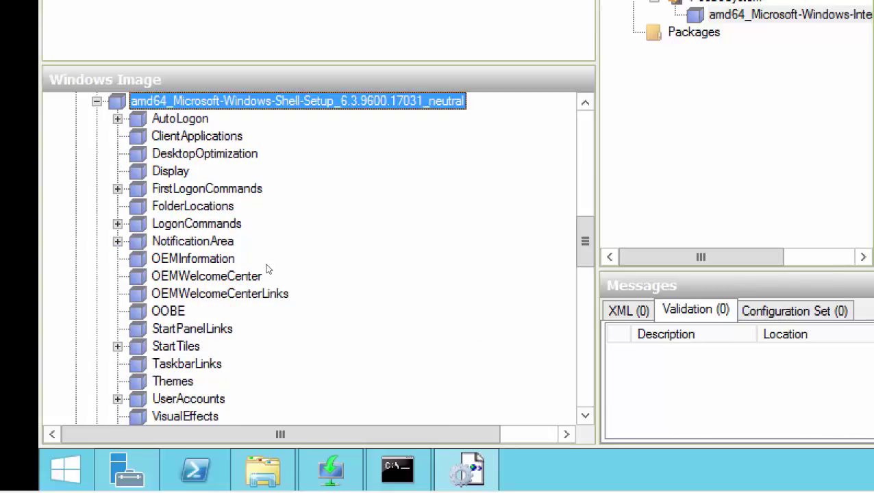
key("o")
key("o")
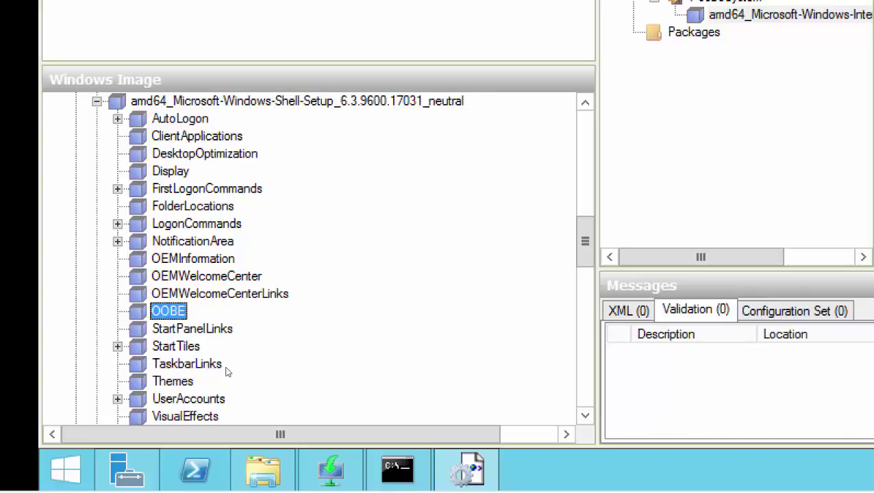
key("shift+F10")
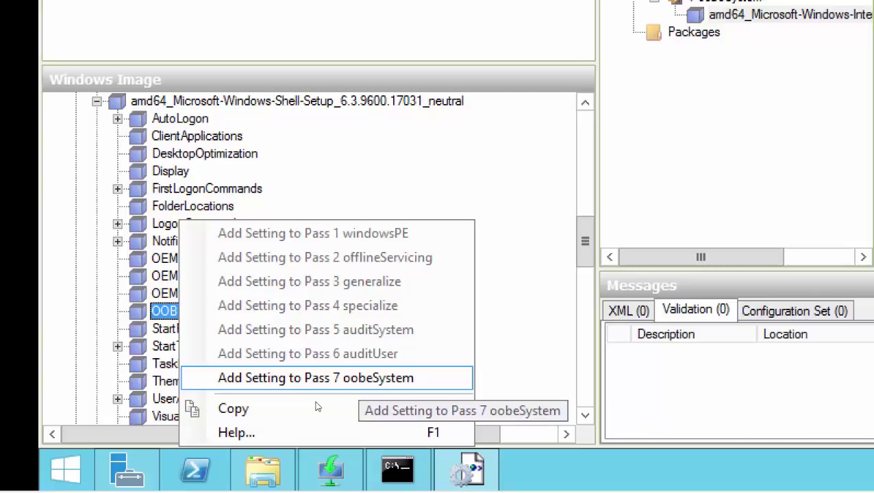
key("Return")
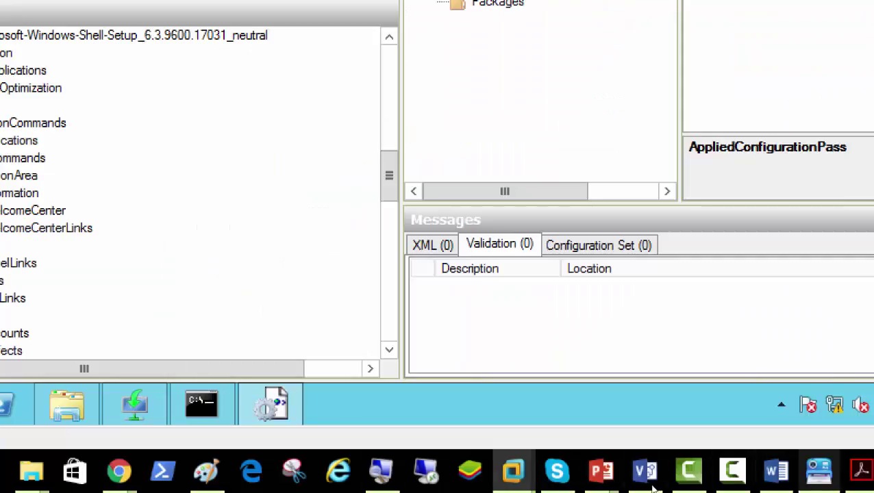
- Return to the screenshot notes and scroll through the saved answer-file captures
left_click(815, 471)
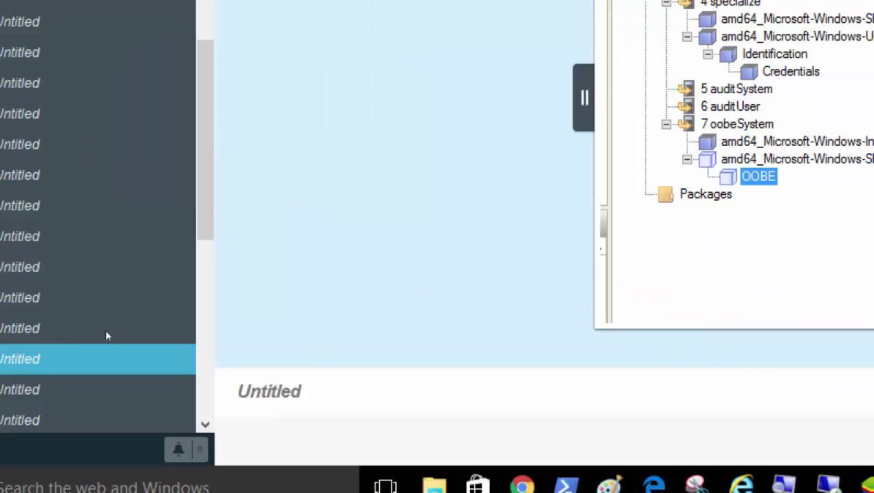
scroll(21, 383, "down", 3)
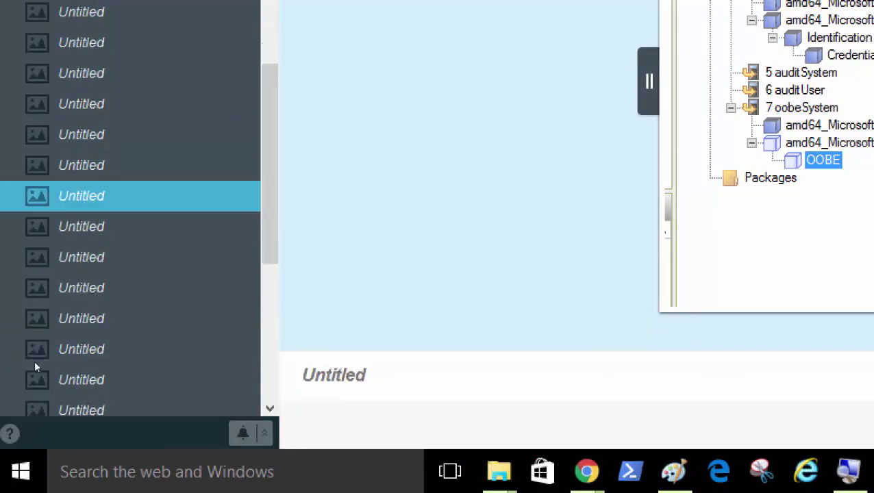
scroll(34, 359, "up", 1)
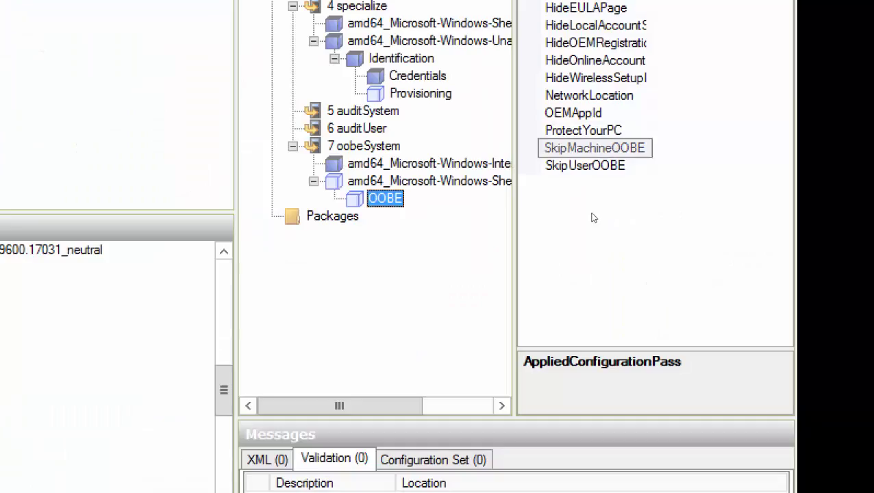
- Set HideEULAPage, HideLocalAccountScreen and HideOnlineAccountScreens to true
key("Tab")
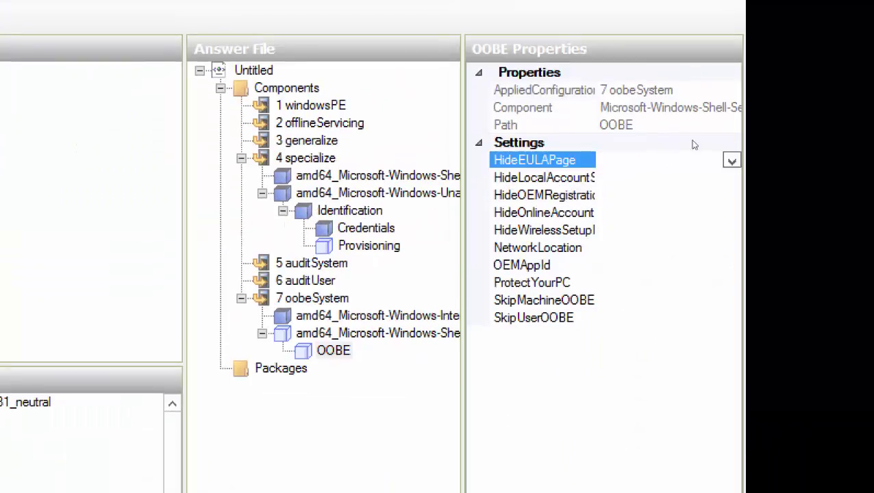
key("alt+Down")
key("Down")
key("Return")
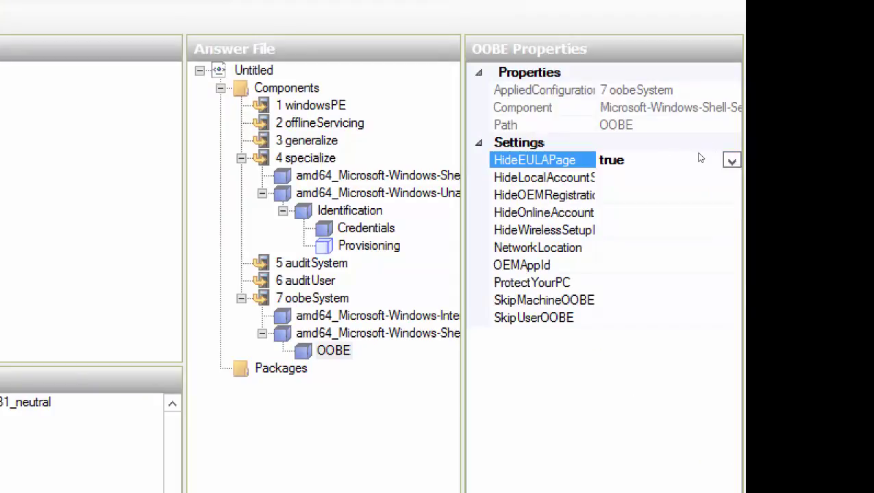
key("Down")
key("alt+Down")
key("Down")
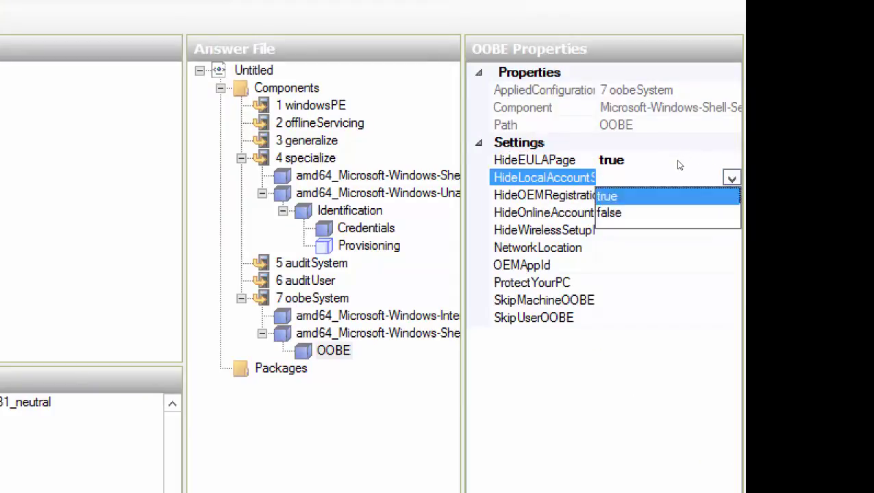
key("Return")
key("Down")
key("Down")
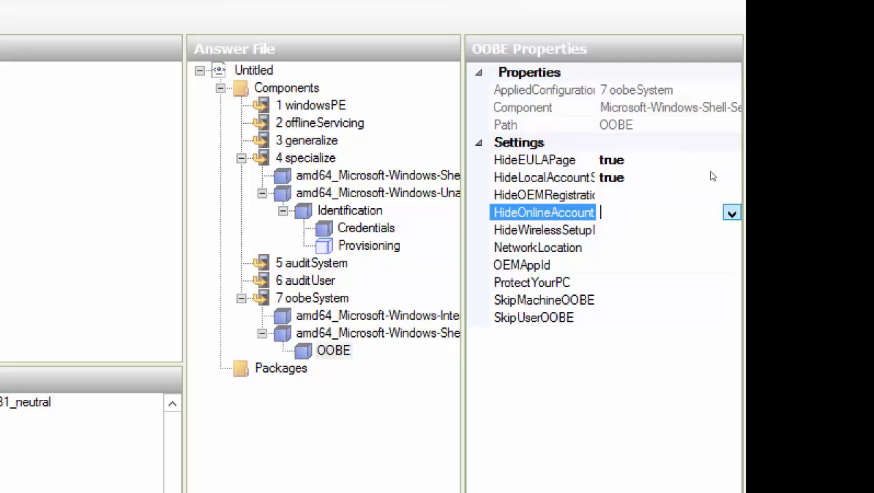
key("alt+Down")
key("Down")
key("Return")
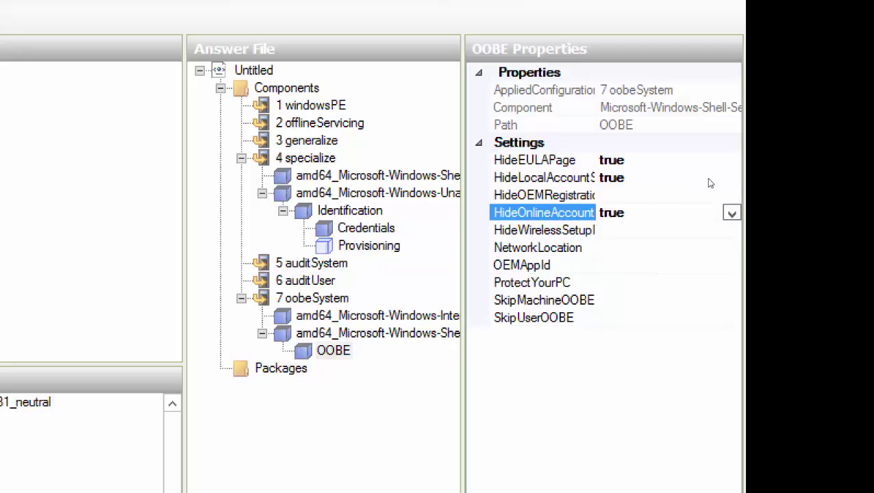
- Set HideWirelessSetupInOOBE to true and NetworkLocation to Work
key("Down")
key("alt+Down")
key("Down")
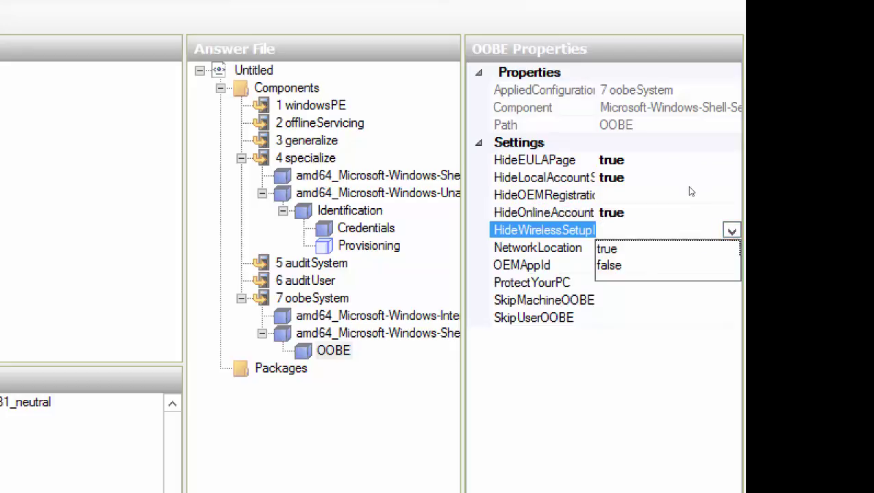
key("Return")
key("Down")
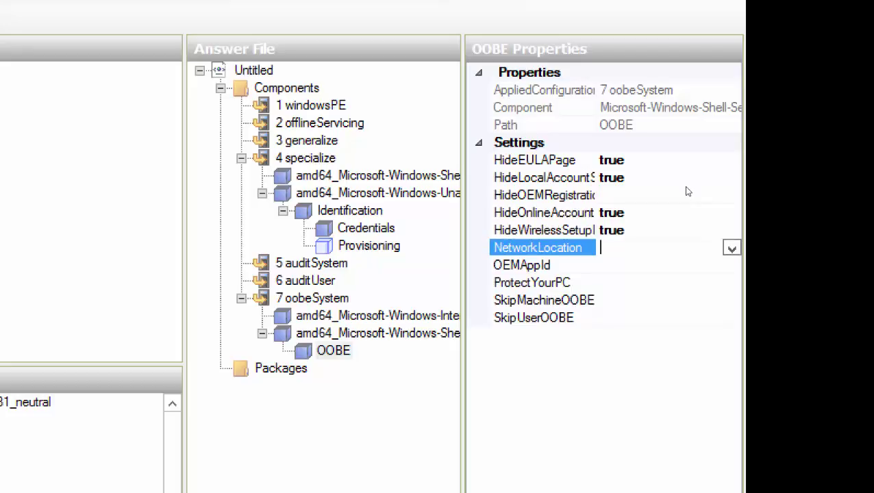
key("alt+Down")
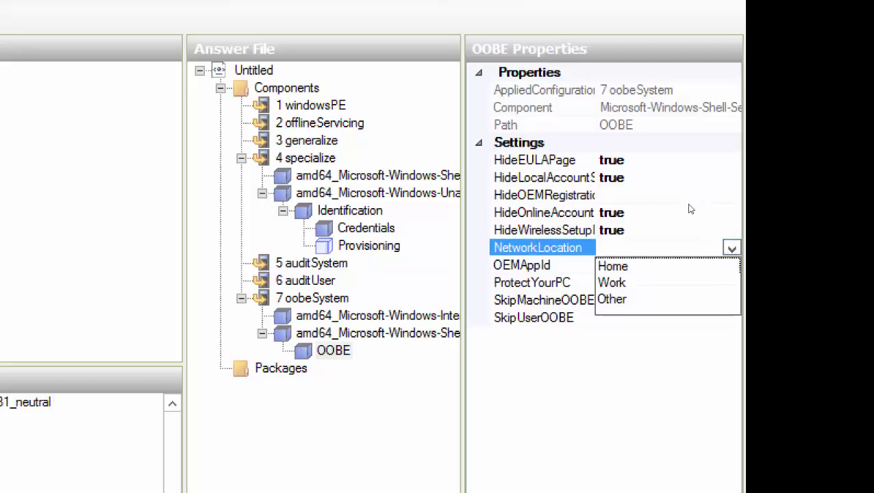
key("Down")
key("Down")
key("Return")
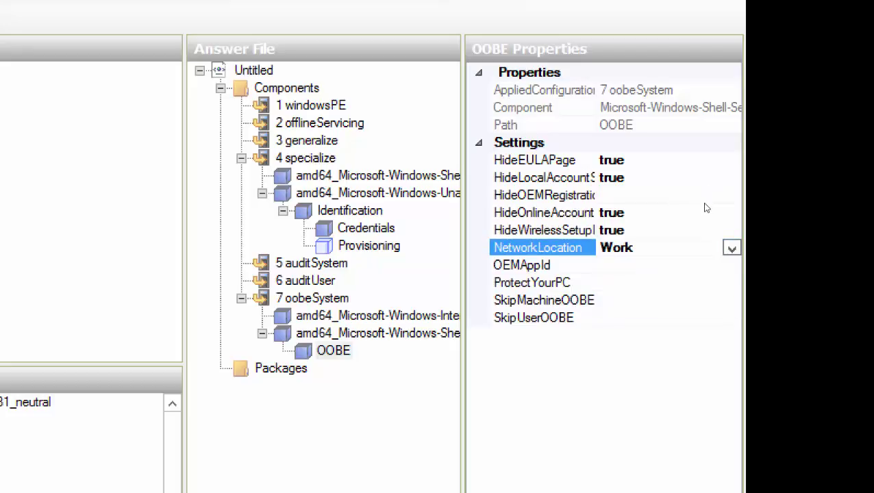
key("Down")
key("Down")
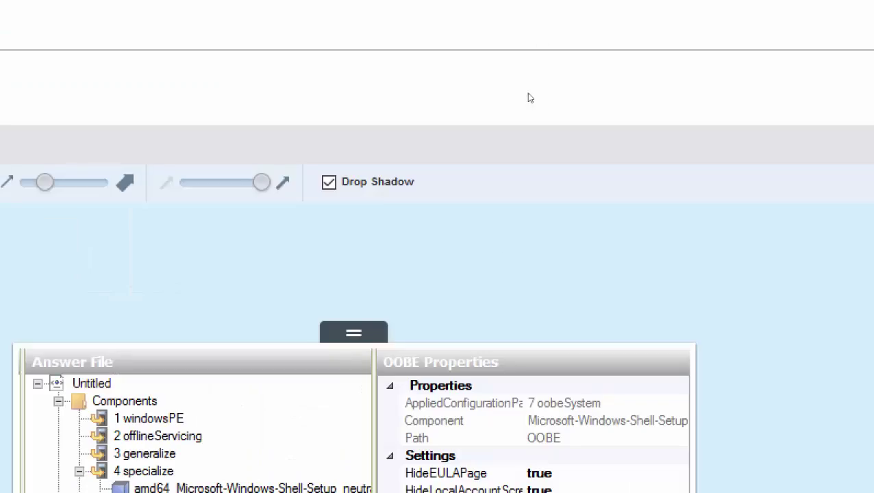
- Enter 1 for ProtectYourPC, then scroll the Snagit screenshots of the UserAccounts steps
type("1")
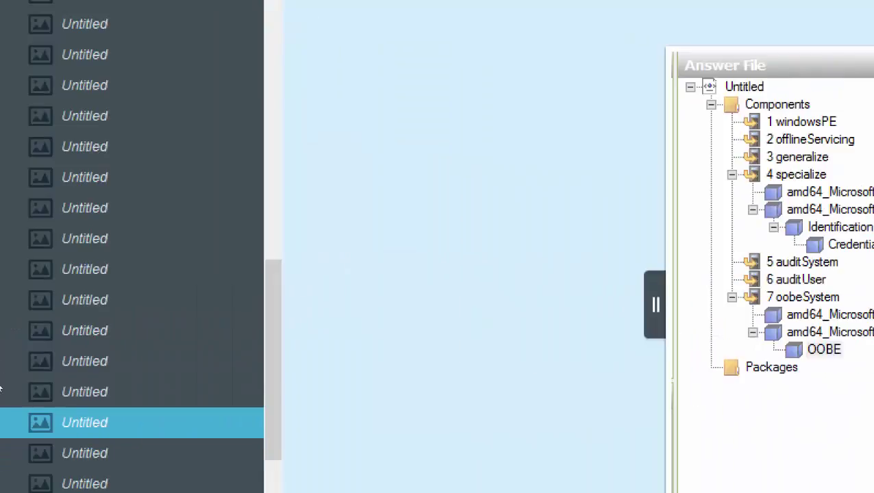
scroll(45, 381, "up", 1)
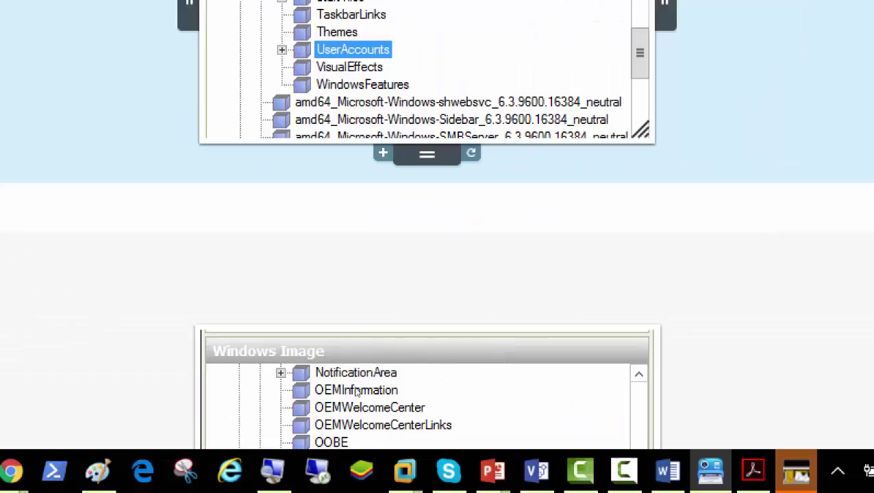
scroll(579, 470, "down", 2)
right_click(580, 469)
scroll(359, 390, "down", 3)
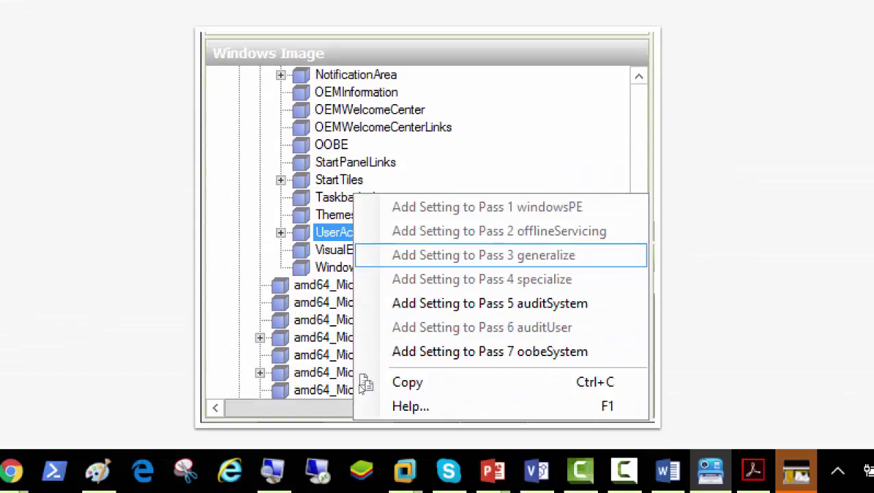
scroll(347, 388, "down", 2)
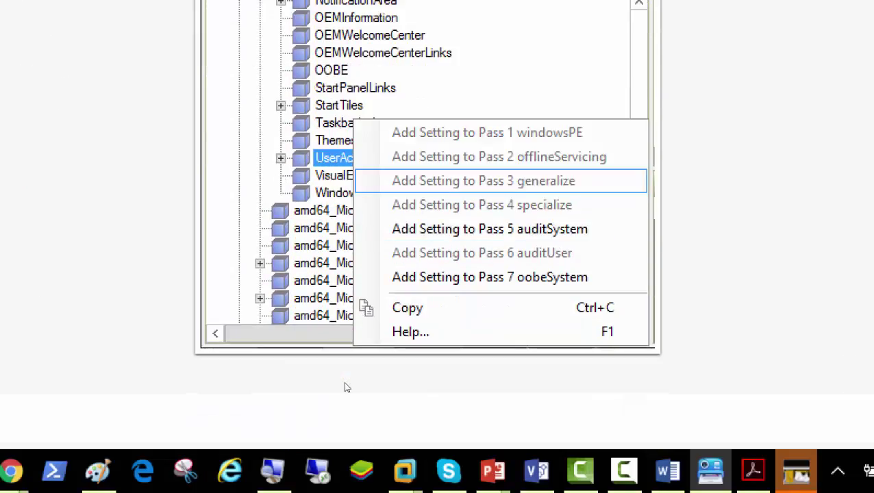
scroll(347, 388, "down", 10)
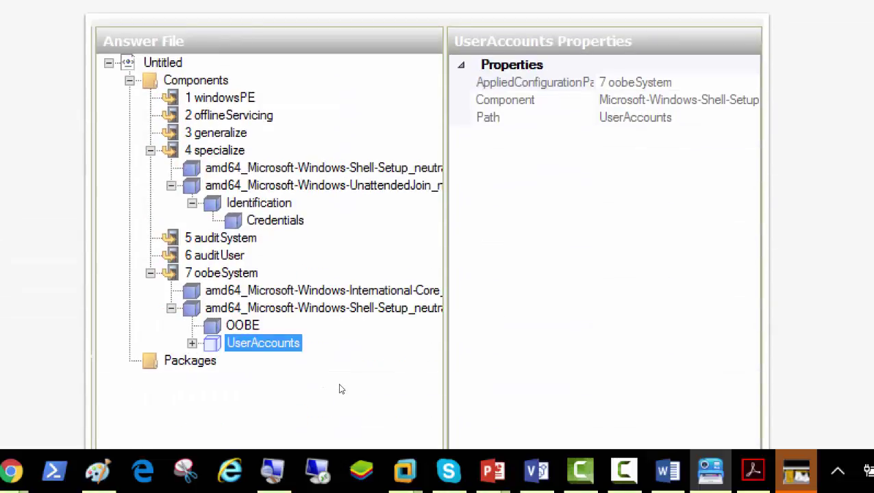
scroll(341, 389, "down", 2)
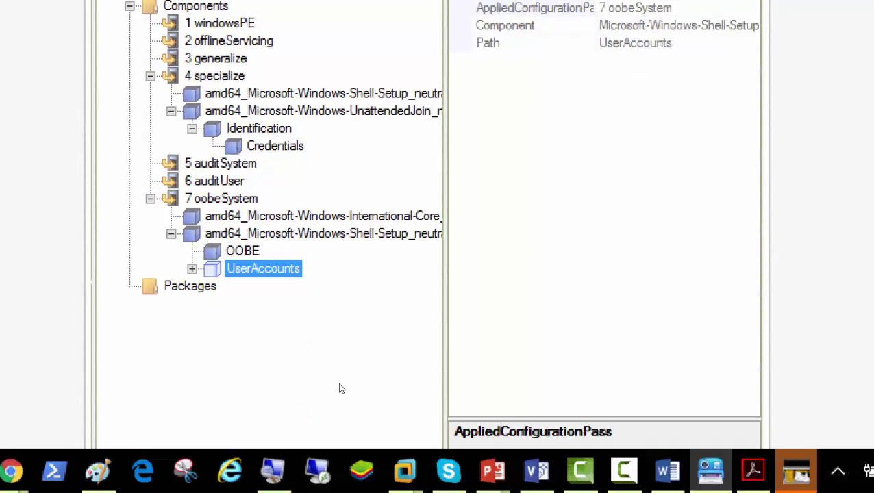
scroll(341, 387, "down", 16)
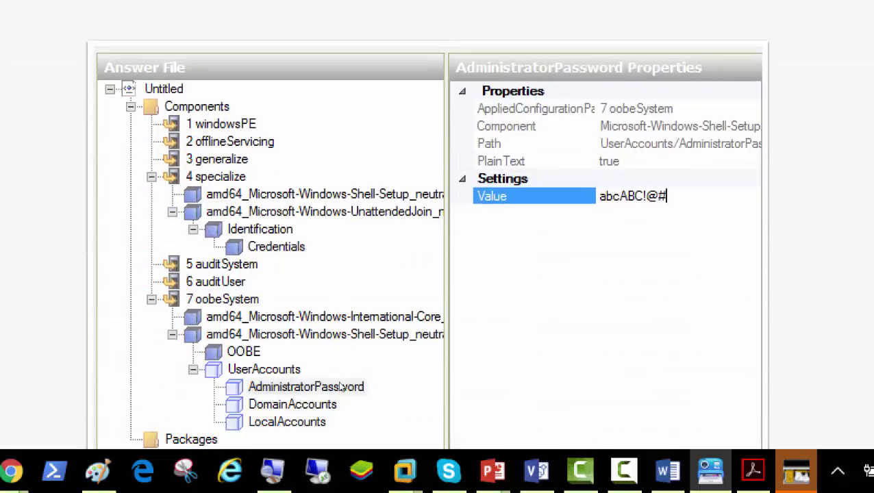
scroll(341, 388, "down", 6)
scroll(339, 384, "up", 4)
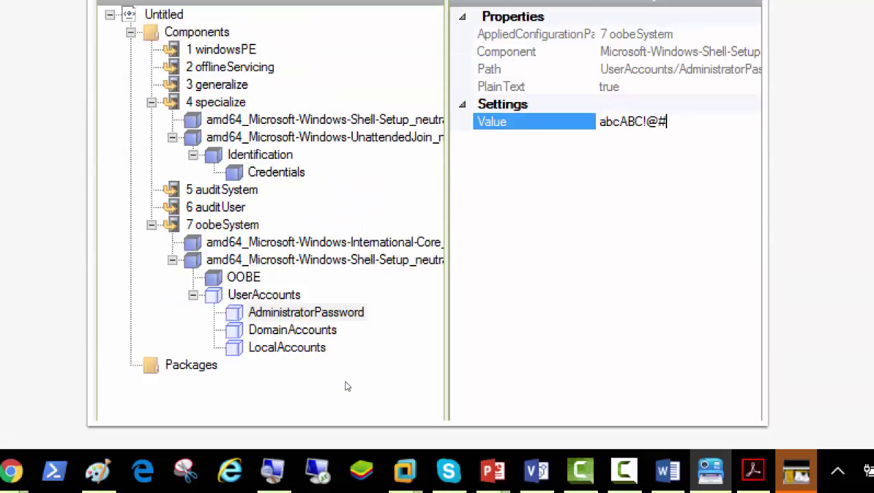
scroll(419, 382, "down", 12)
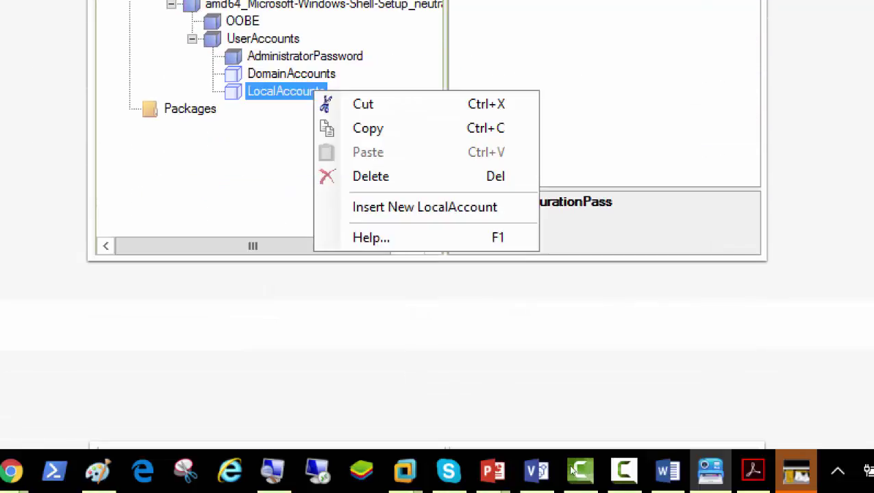
- Add Shell-Setup UserAccounts to 7 oobeSystem and expand it to its AdministratorPassword, DomainAccounts and LocalAccounts entries
mouse_move(405, 471)
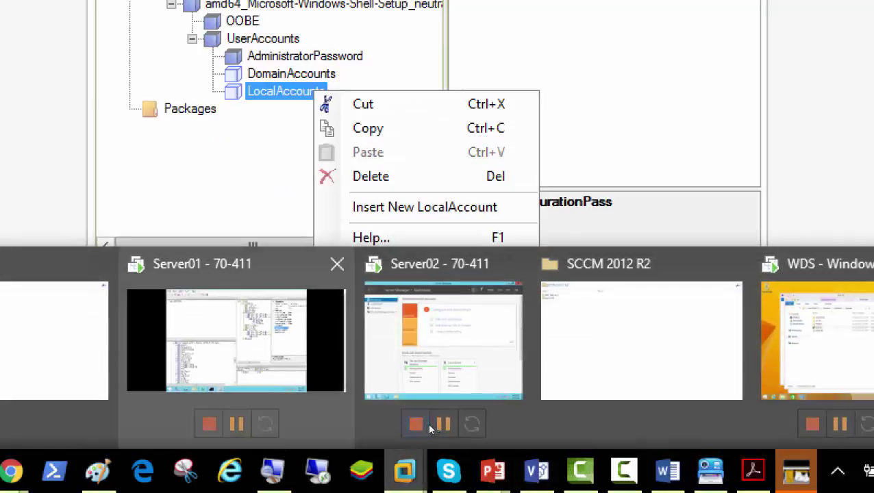
left_click(426, 412)
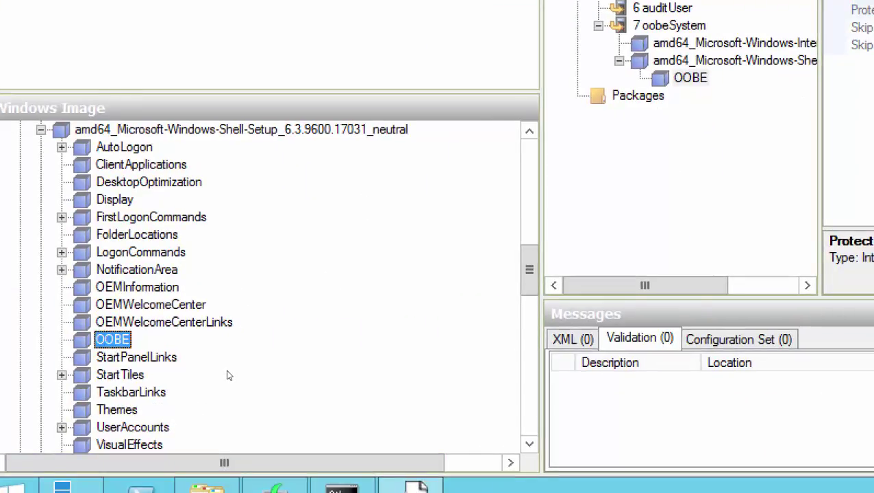
scroll(231, 374, "down", 3)
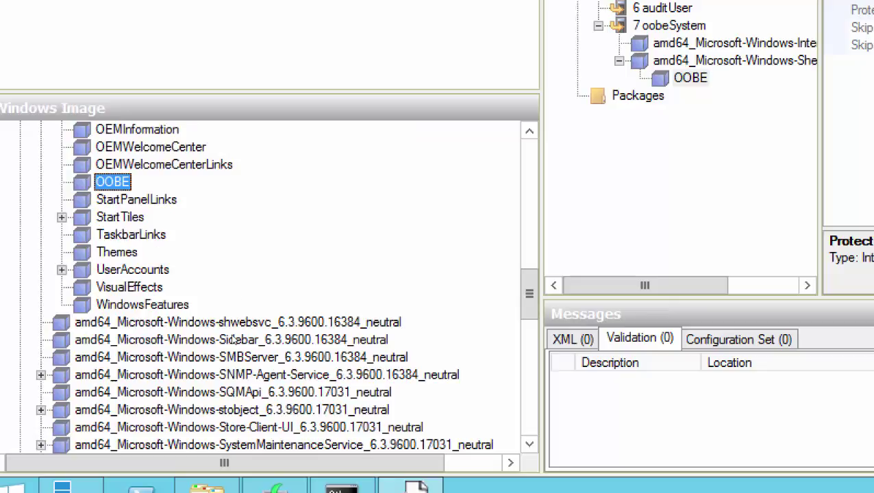
key("u")
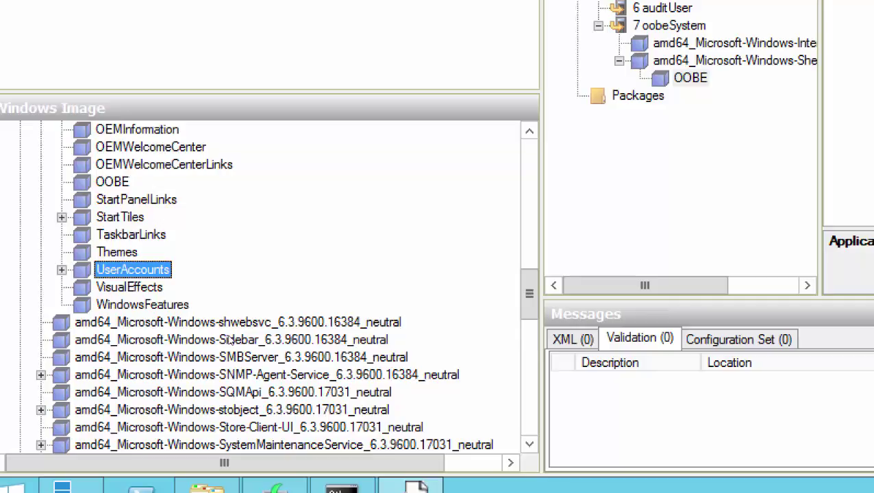
key("shift+F10")
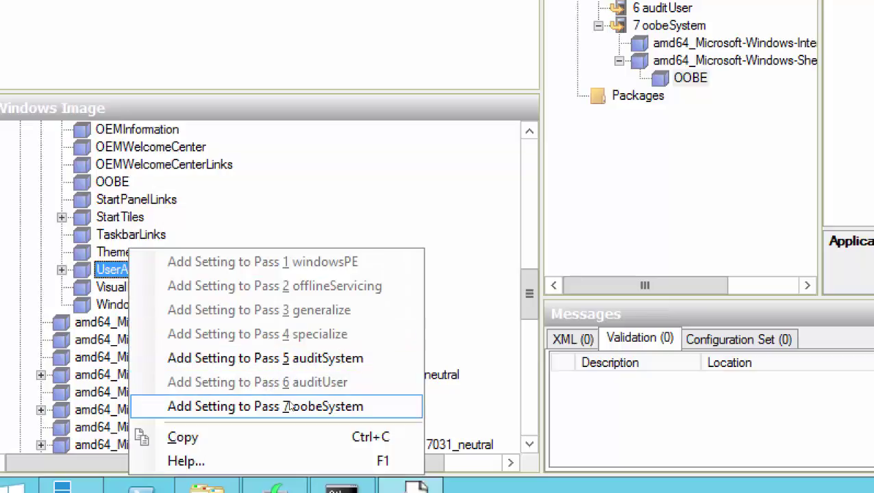
left_click(293, 408)
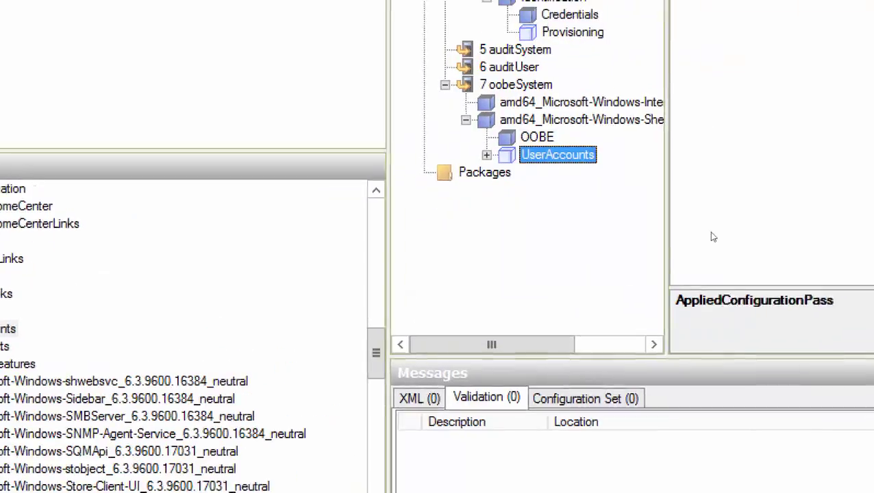
key("Right")
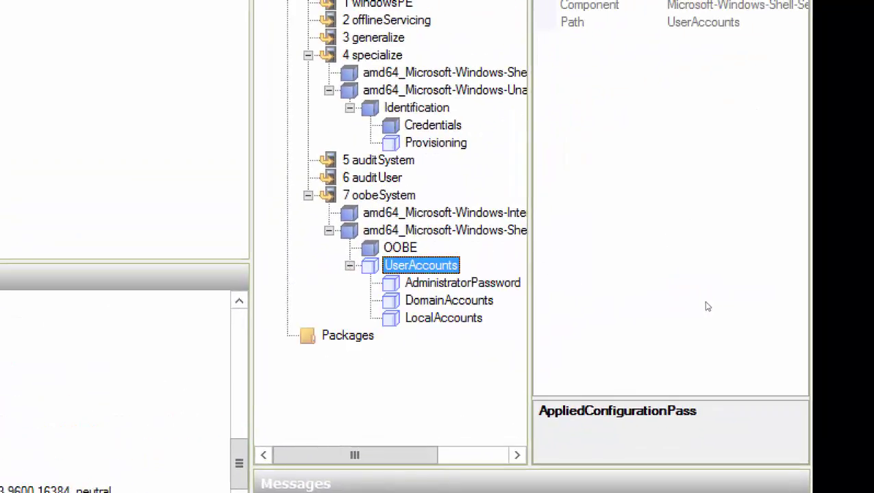
- Enter the administrator password as the AdministratorPassword value, then move to LocalAccounts
left_click(575, 292)
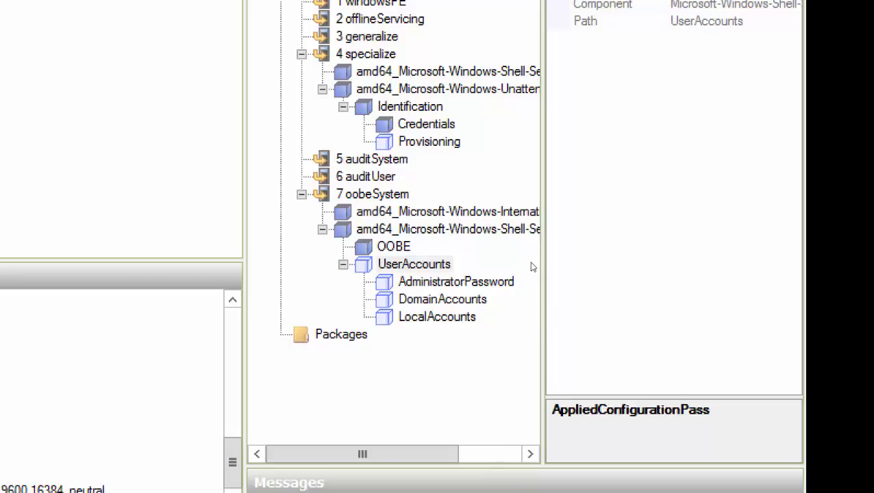
key("Down")
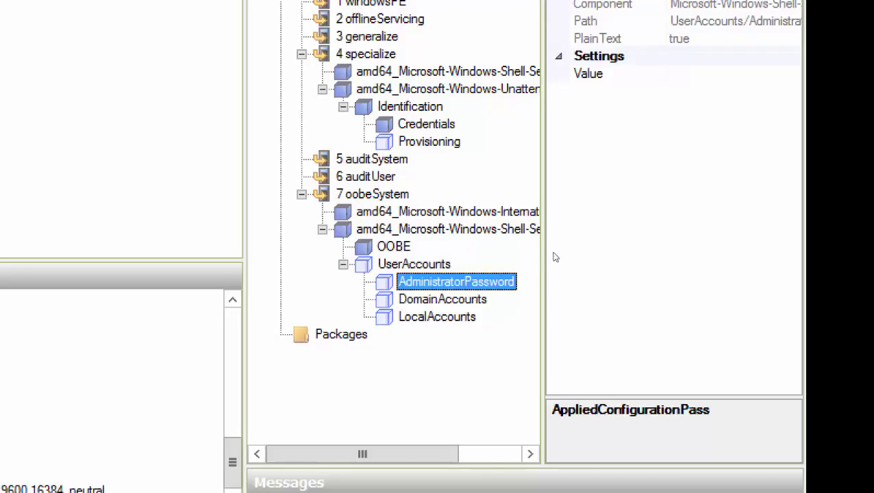
key("Tab")
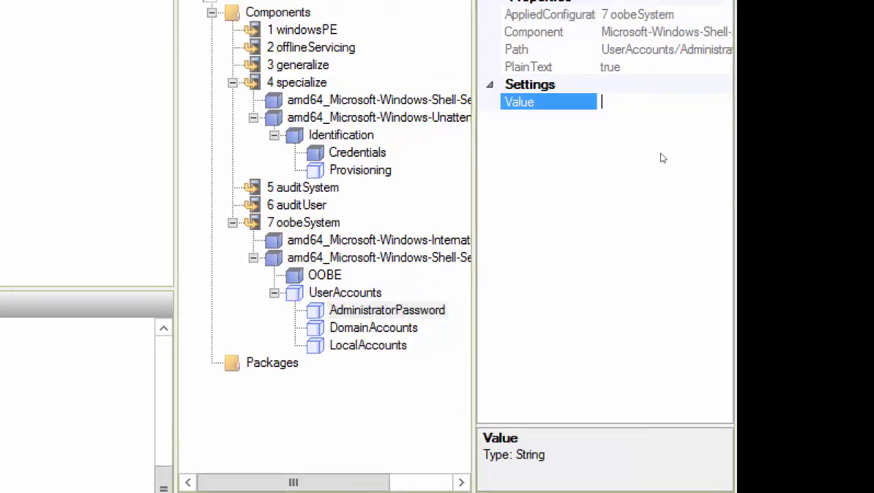
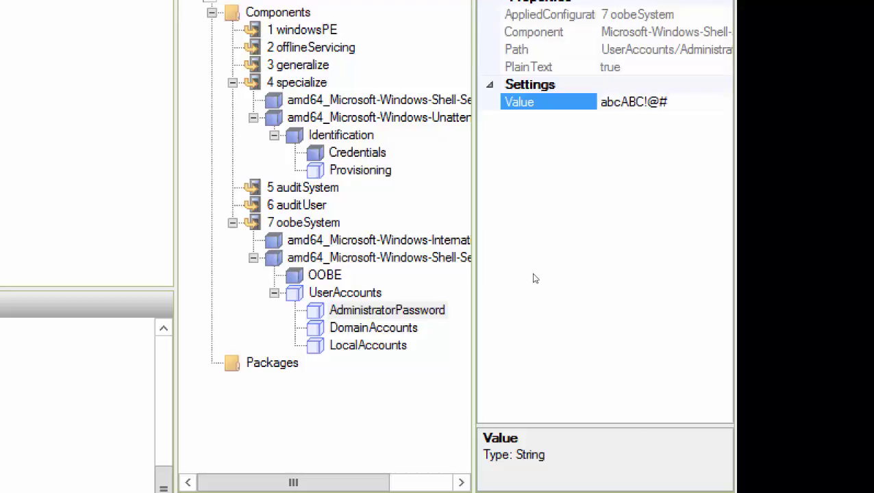
key("Down")
key("Down")
key("Up")
key("Up")
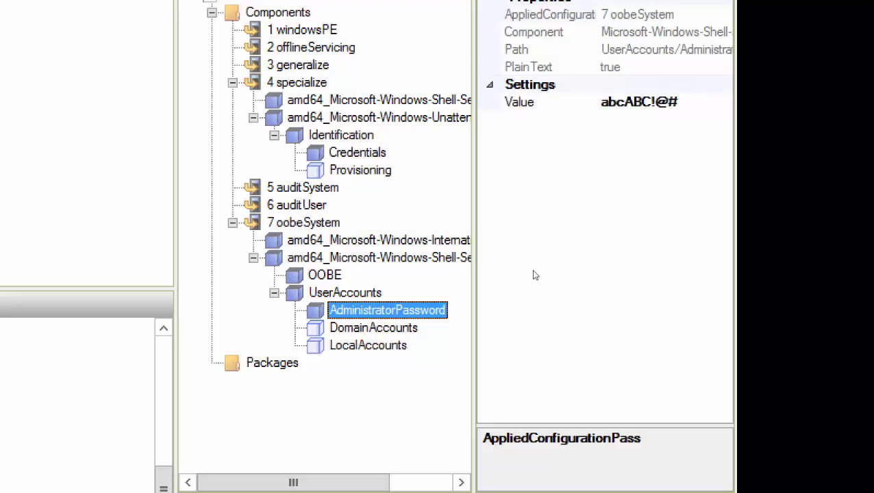
key("Down")
key("Down")
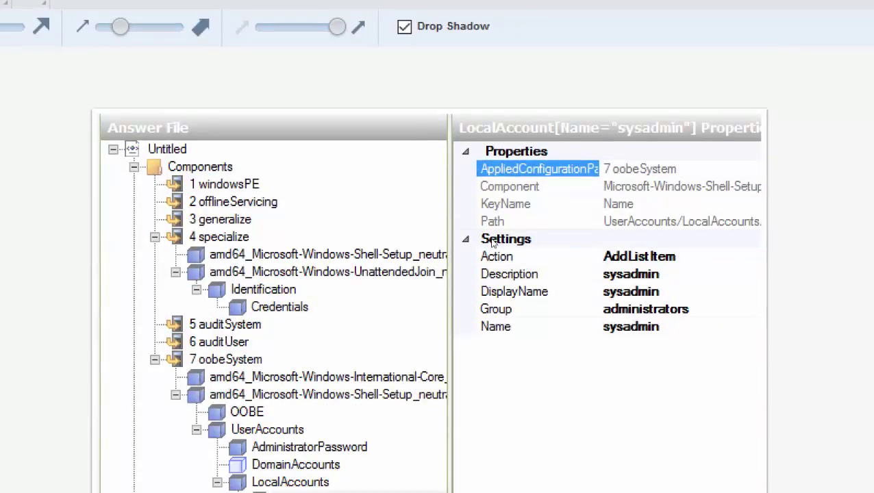
- Scroll through the Snagit capture of the Insert New LocalAccount steps, then return to WSIM
scroll(491, 243, "down", 3)
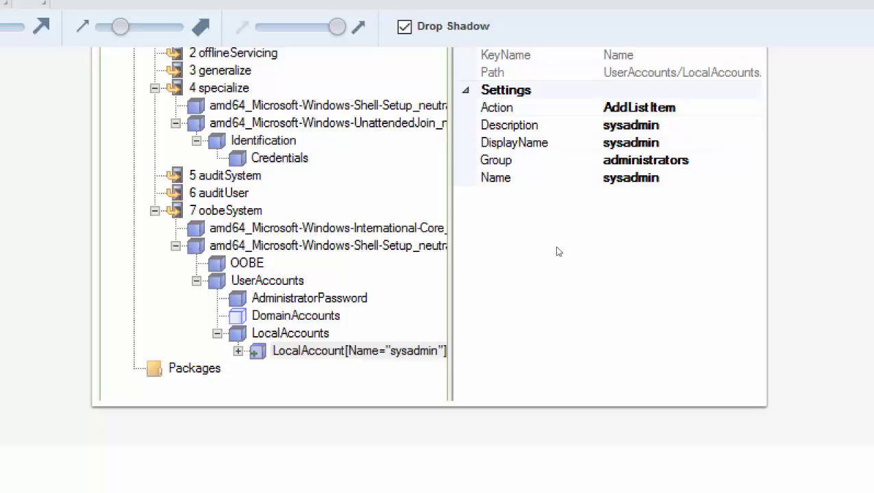
key("alt+Tab")
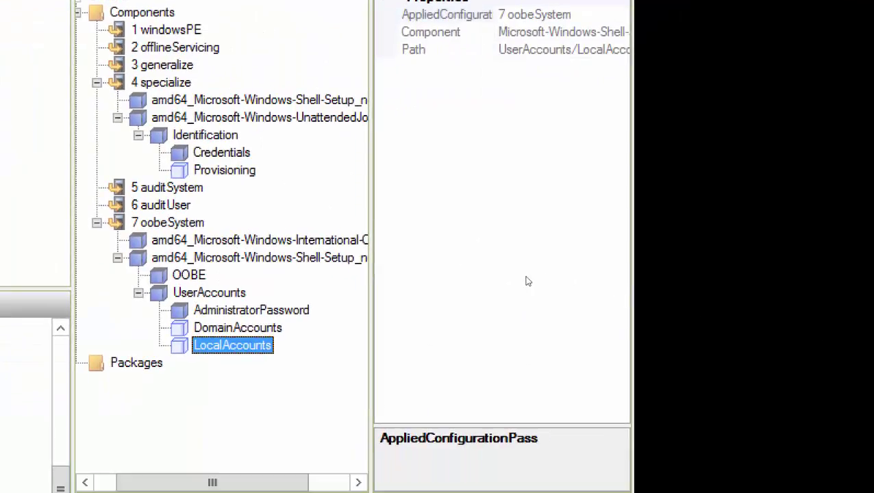
- Insert a new LocalAccount under LocalAccounts and set its Description to sysadmin
key("shift+F10")
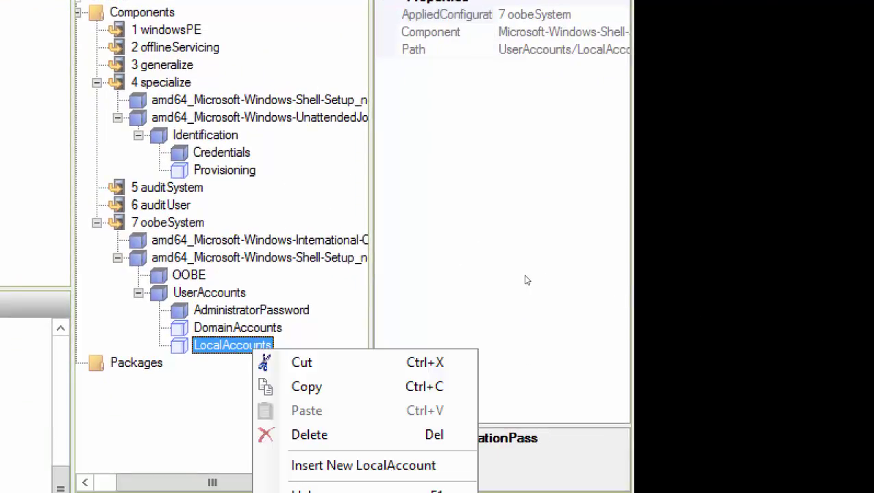
key("Down")
key("Down")
key("Down")
key("Down")
key("Return")
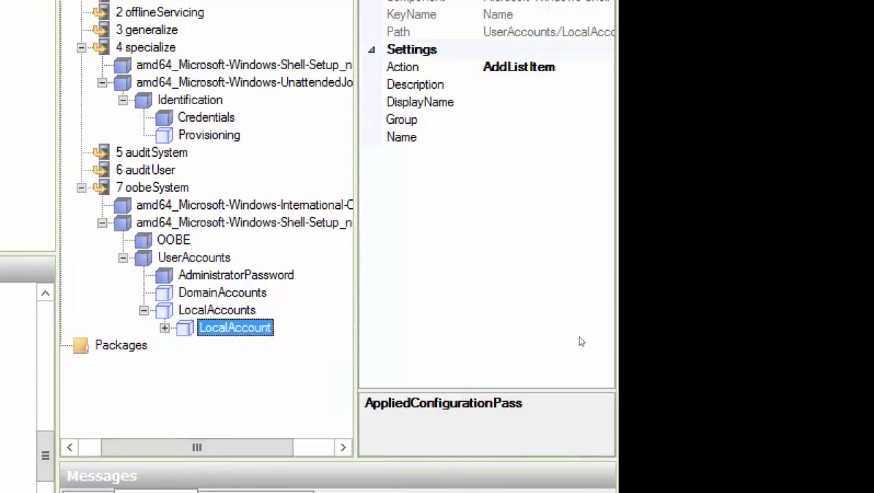
key("Tab")
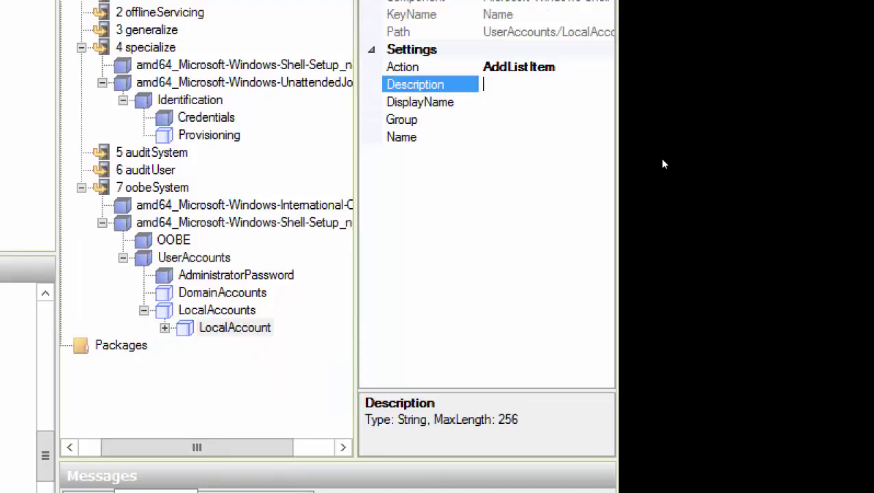
type("sysadmin")
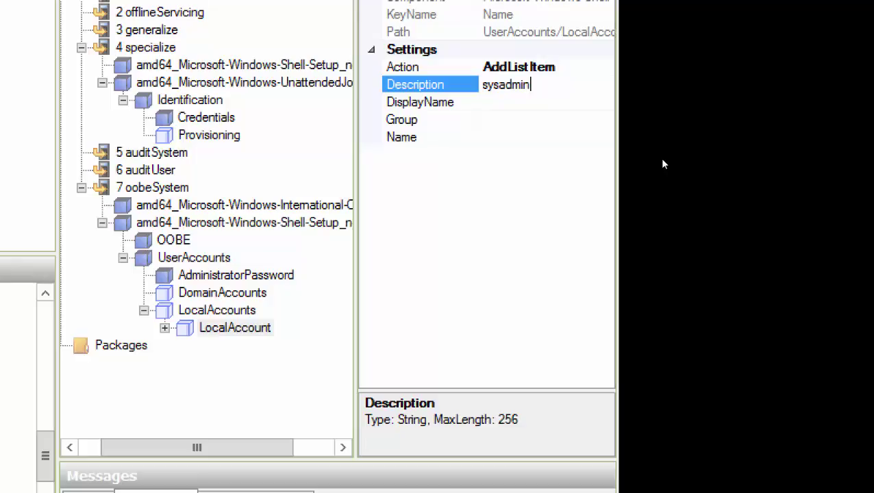
key("Return")
key("ctrl+c")
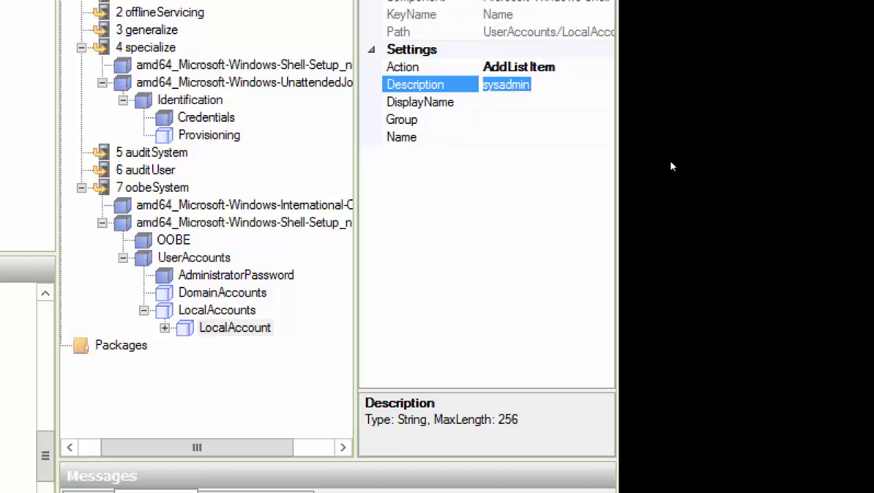
key("Down")
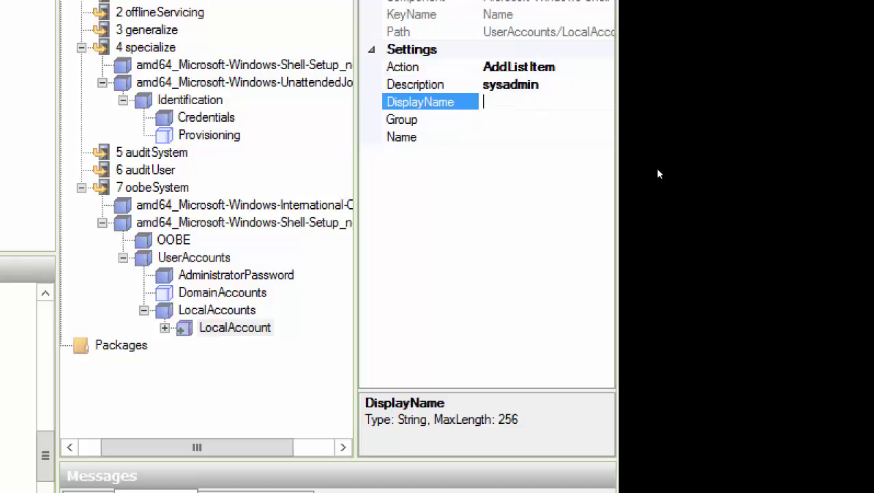
- Give the account DisplayName and Name sysadmin, and set its Group to administrators
key("ctrl+v")
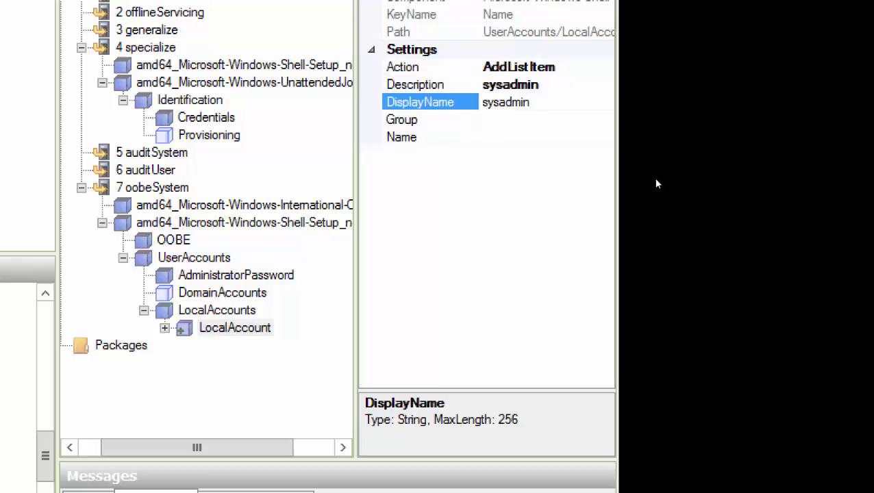
key("Down")
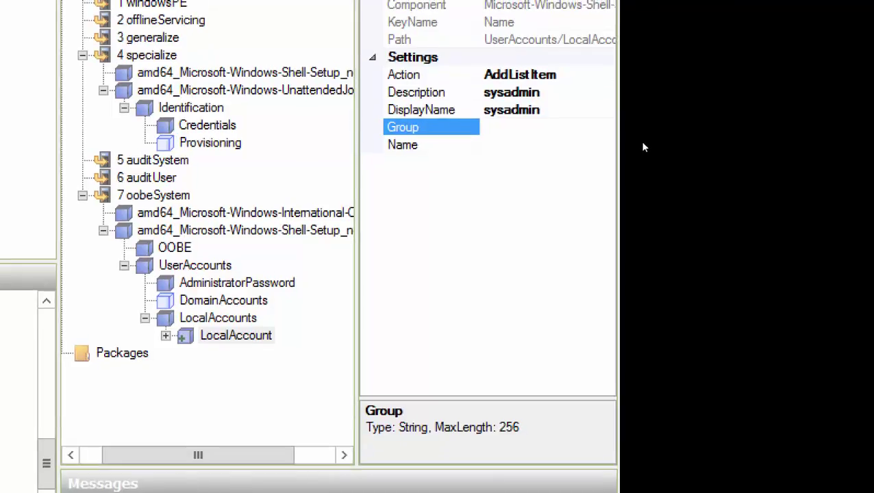
key("Down")
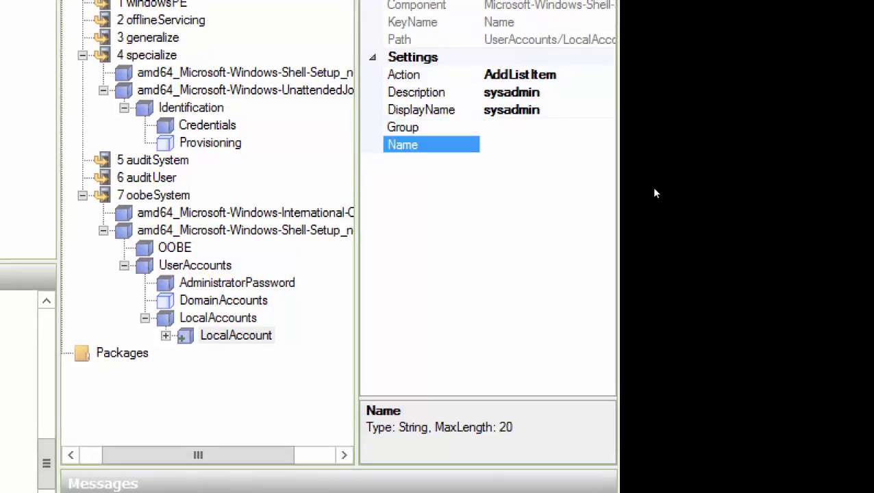
key("ctrl+v")
key("Up")
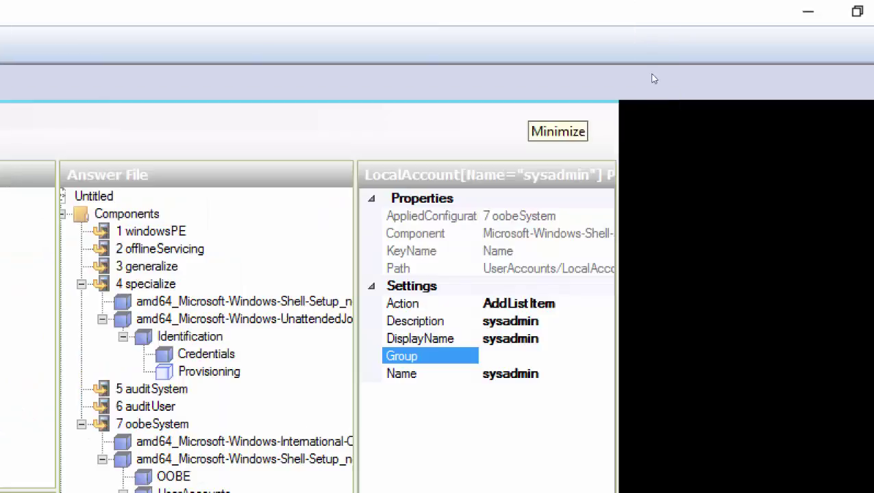
type("a")
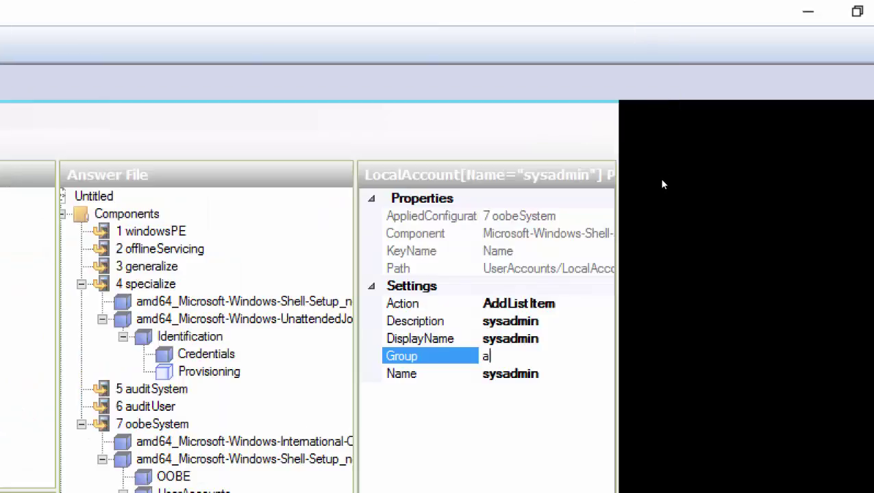
type("dministrators")
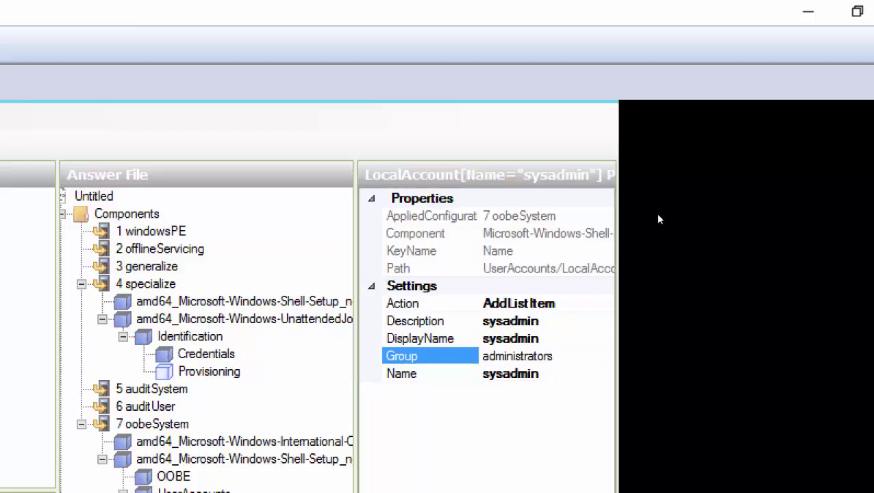
key("Return")
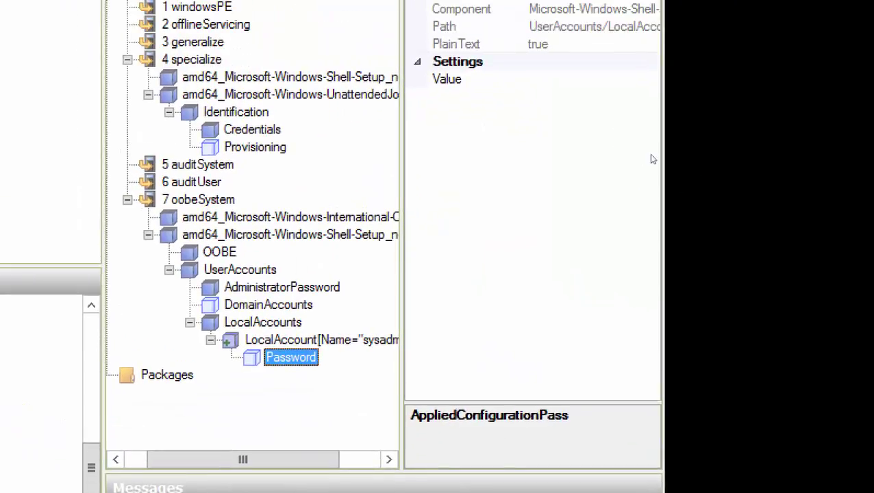
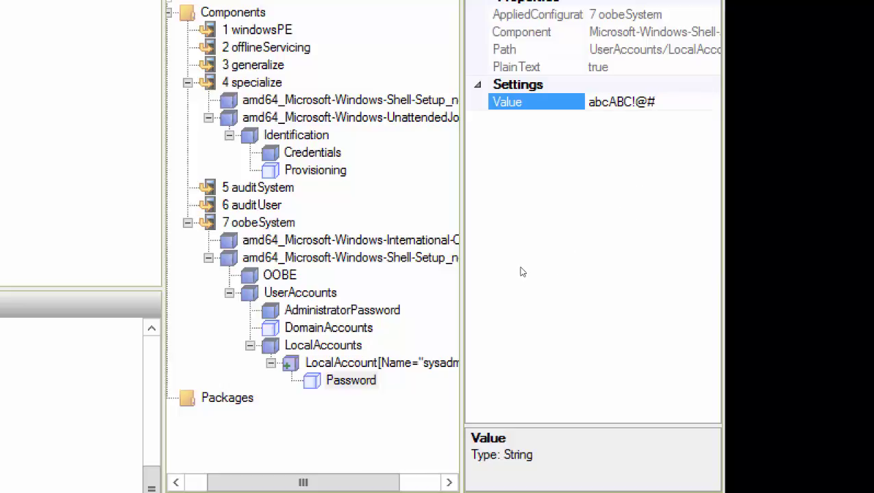
- Enter the account password as the LocalAccount Password value, then return to the full WSIM window
key("alt+Tab")
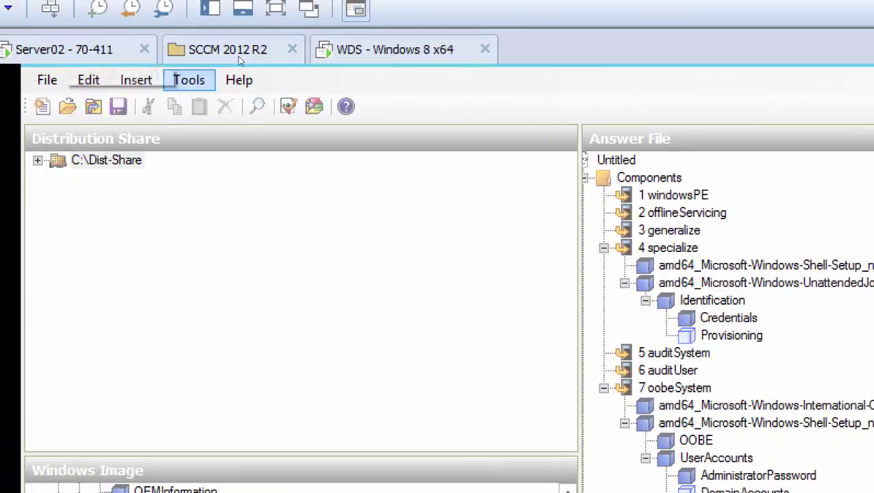
- Validate the answer file, review the warnings, and delete the unmodified DomainAccounts setting
left_click(189, 80)
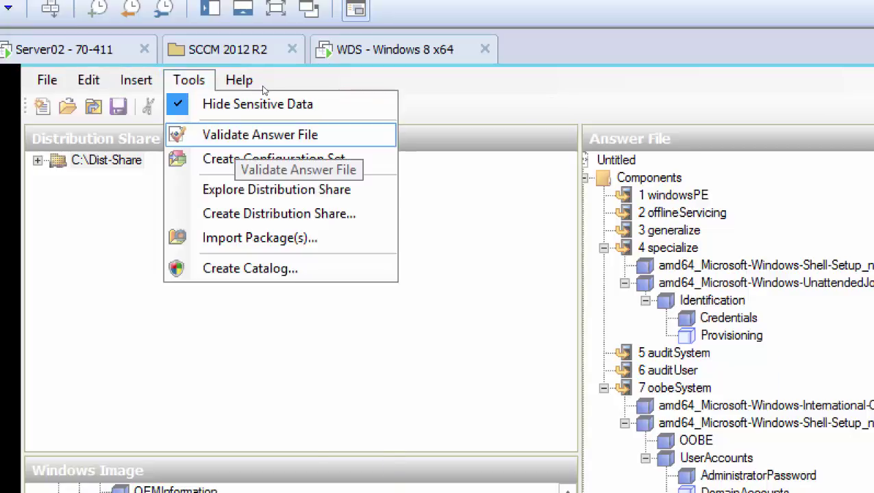
left_click(301, 134)
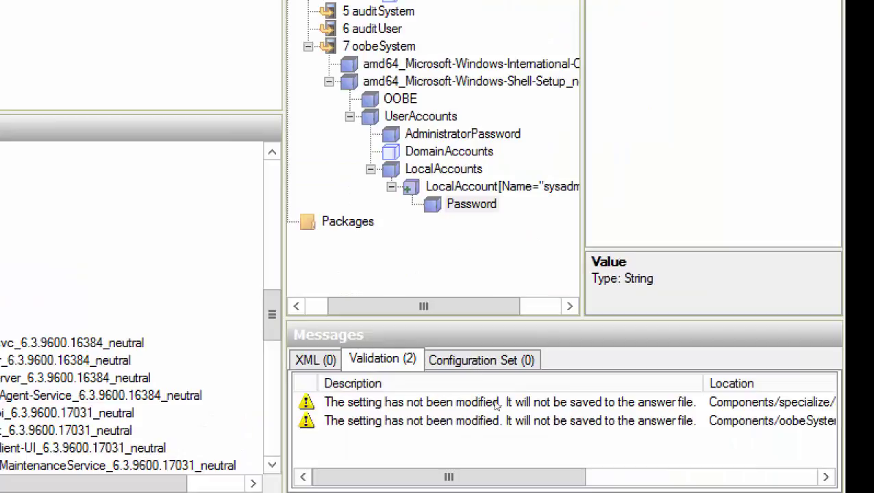
left_click(575, 429)
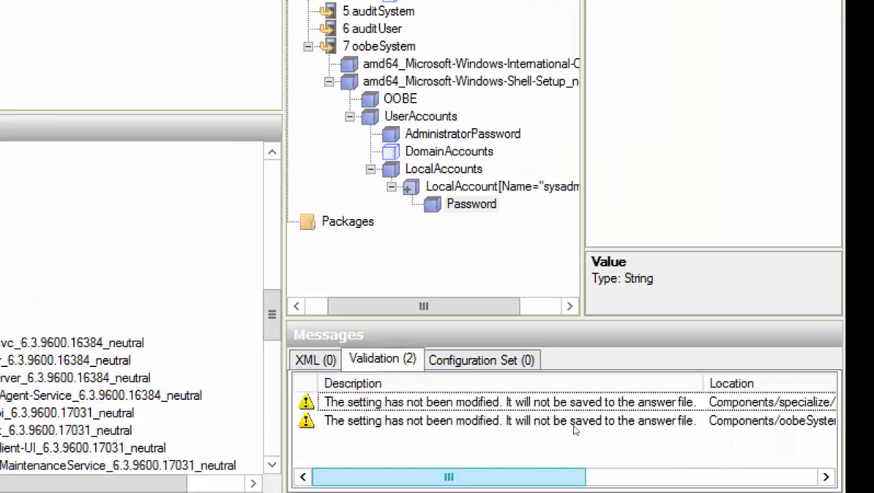
scroll(682, 433, "right", 5)
scroll(678, 431, "right", 3)
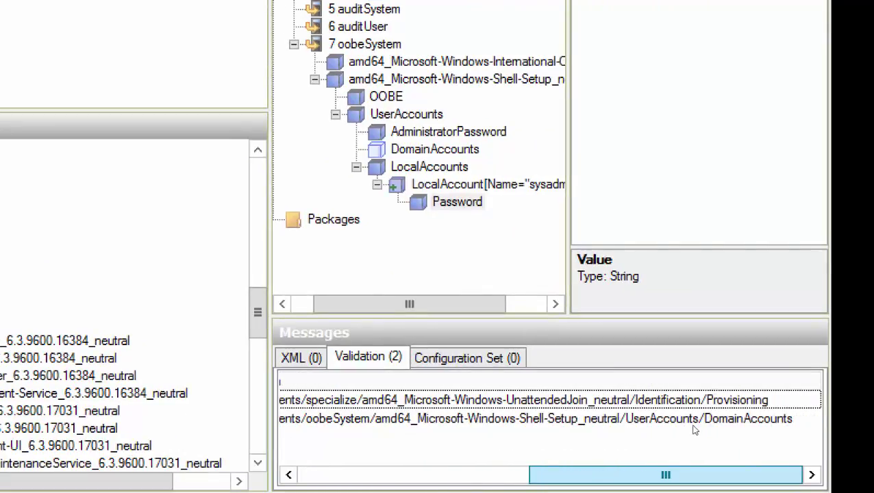
scroll(694, 429, "left", 8)
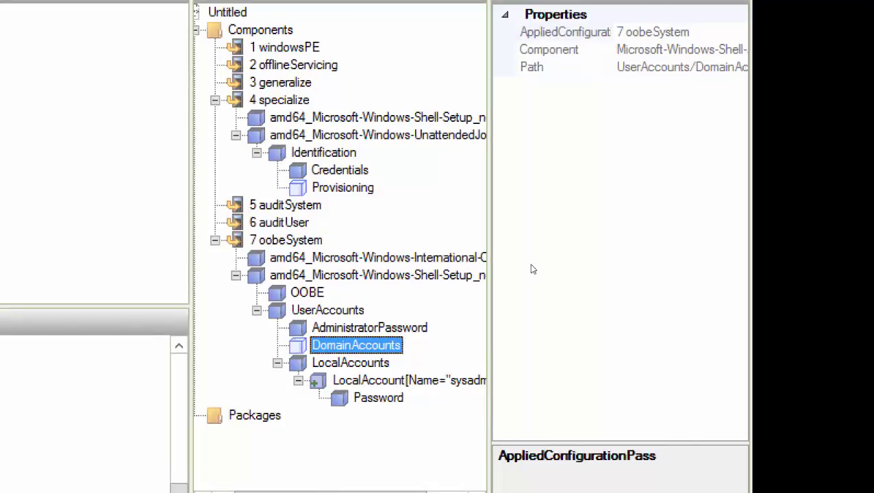
key("Delete")
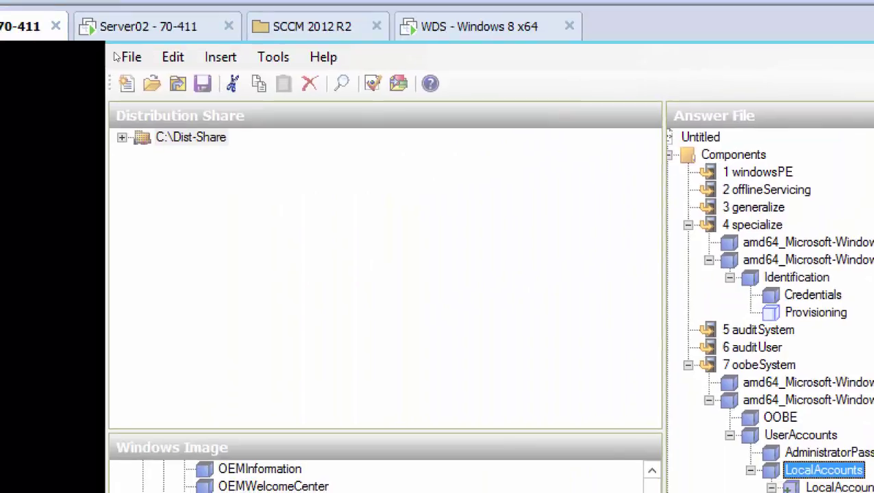
- Save the answer file with the file name OOBEUnattended in the WdsClientUnattend folder
left_click(131, 56)
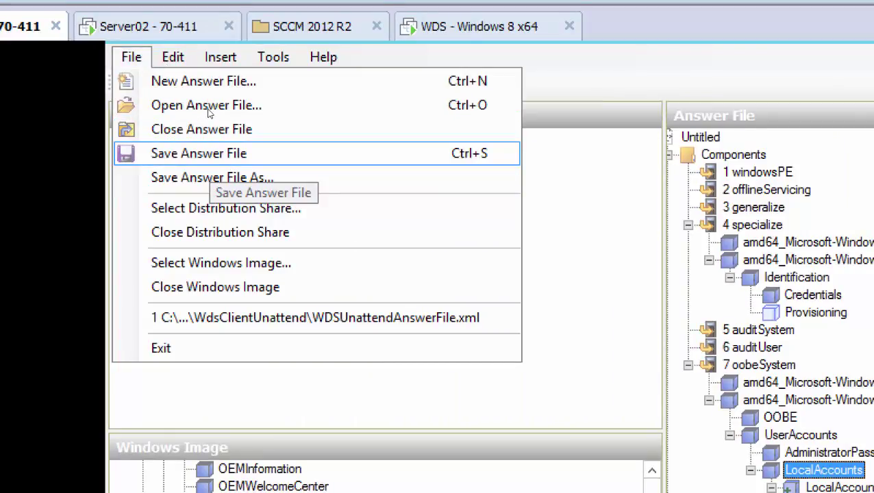
key("Return")
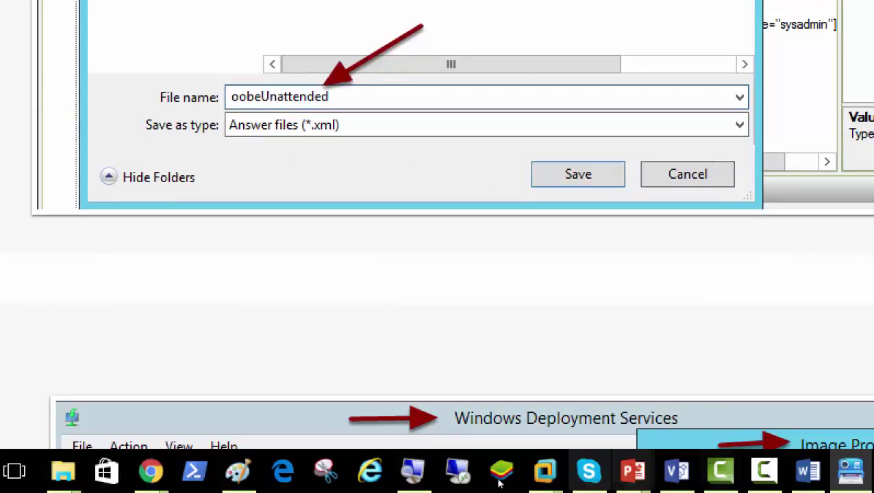
mouse_move(545, 473)
left_click(425, 430)
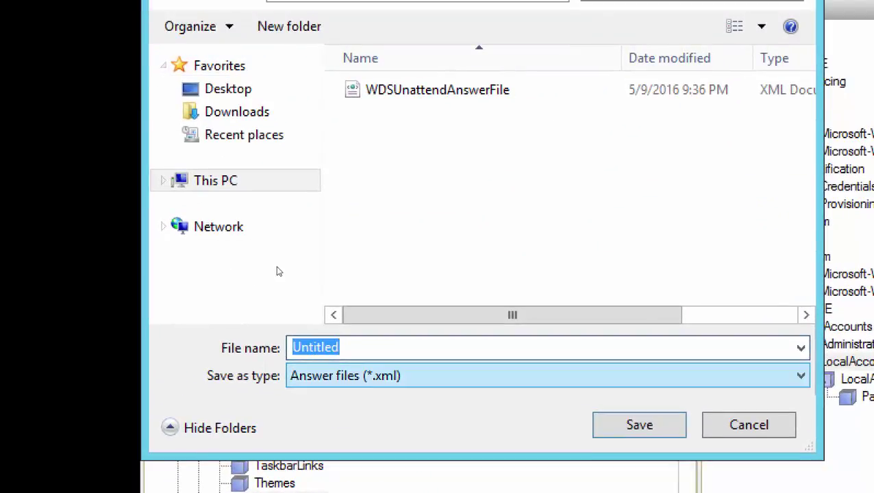
type("OOBE")
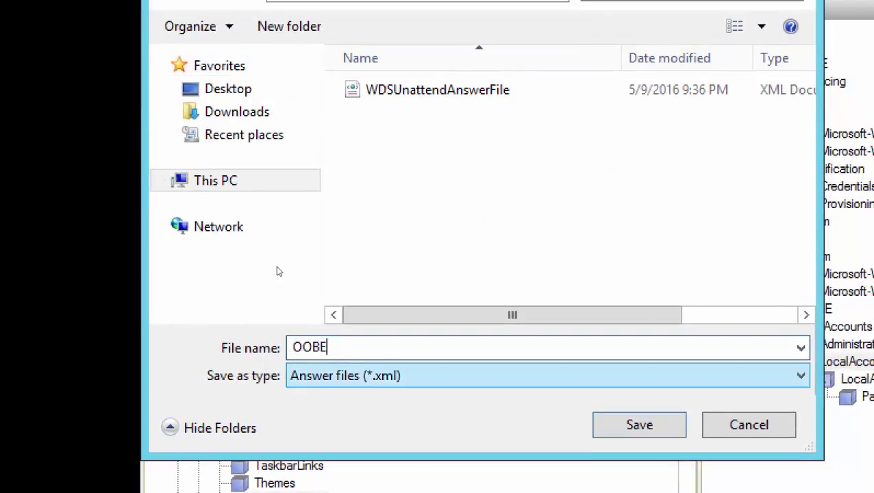
type("Unatten")
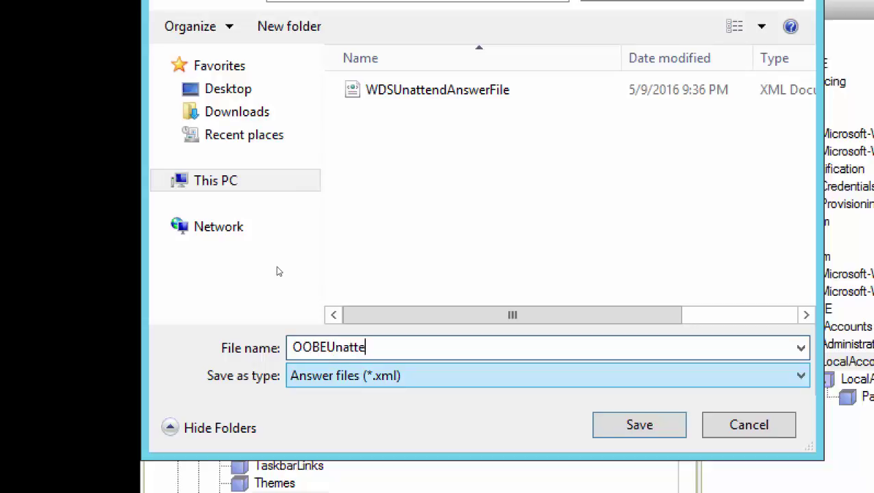
type("ded")
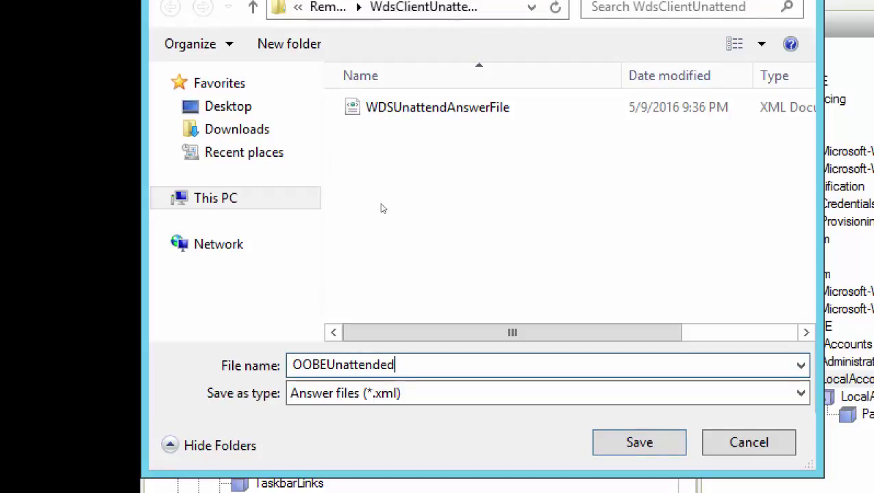
key("Tab")
key("Return")
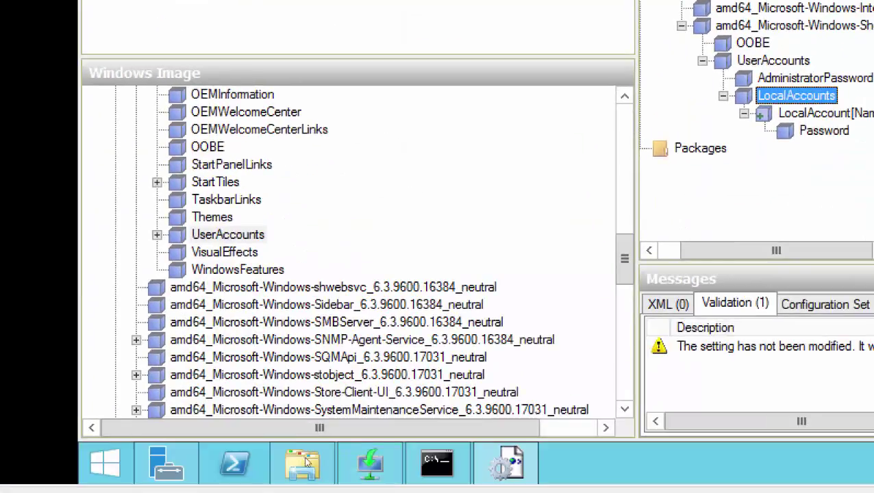
- Switch to the Server01 virtual machine from the VMware taskbar previews
mouse_move(370, 463)
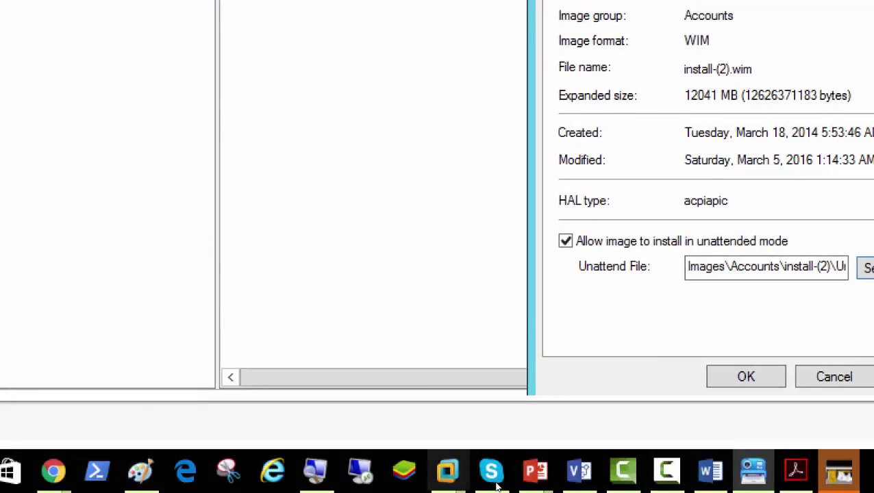
mouse_move(447, 471)
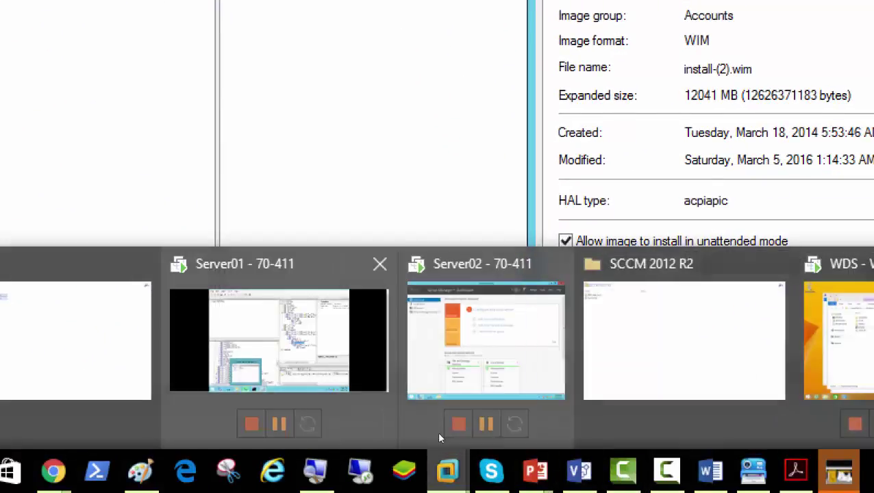
left_click(363, 370)
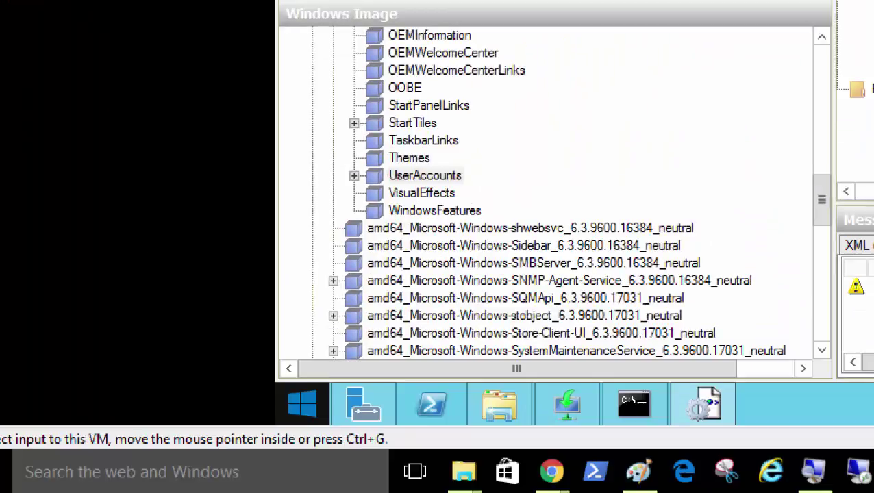
- Open the properties of the Windows 8.1 Enterprise Evaluation image in Accounts Department
mouse_move(233, 492)
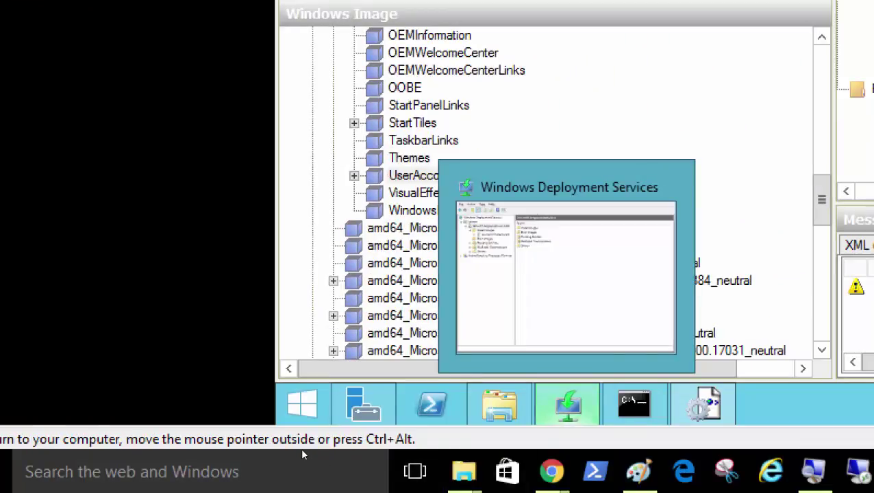
left_click(567, 404)
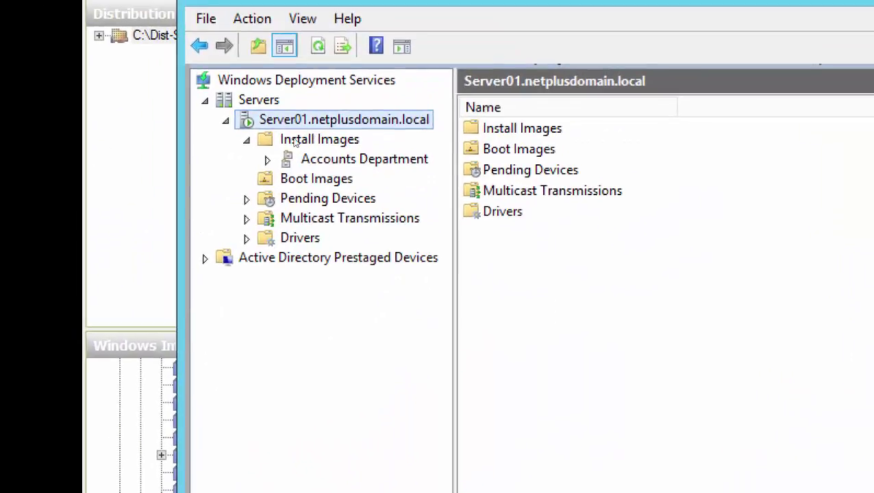
left_click(285, 161)
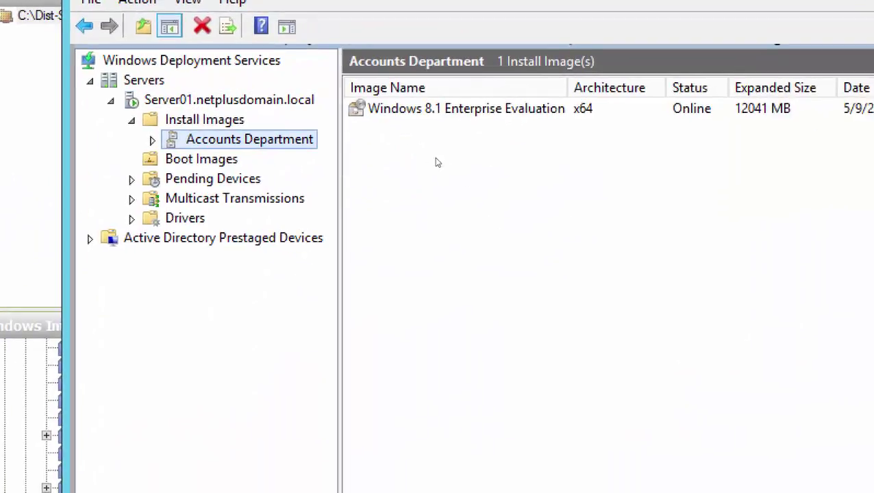
key("Tab")
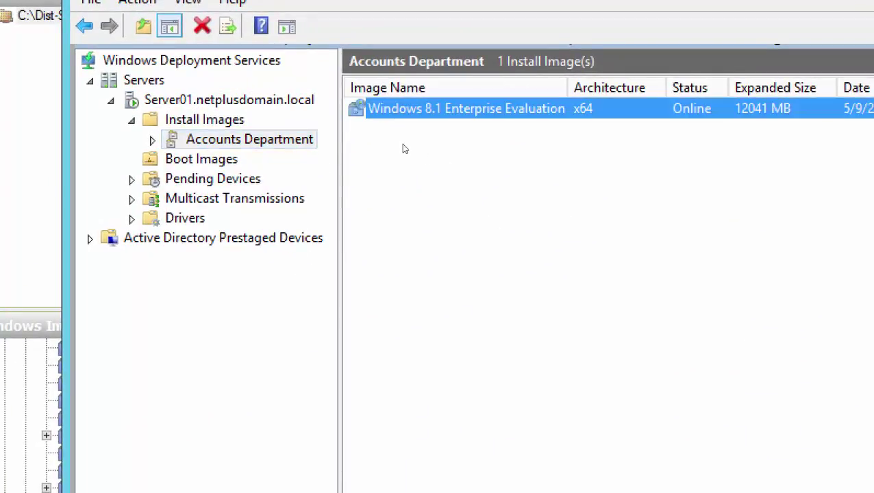
key("shift+F10")
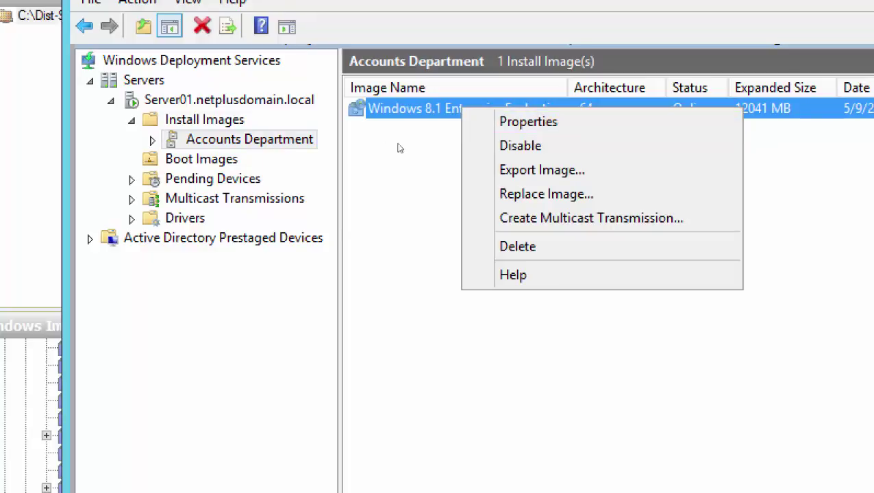
key("Down")
key("Return")
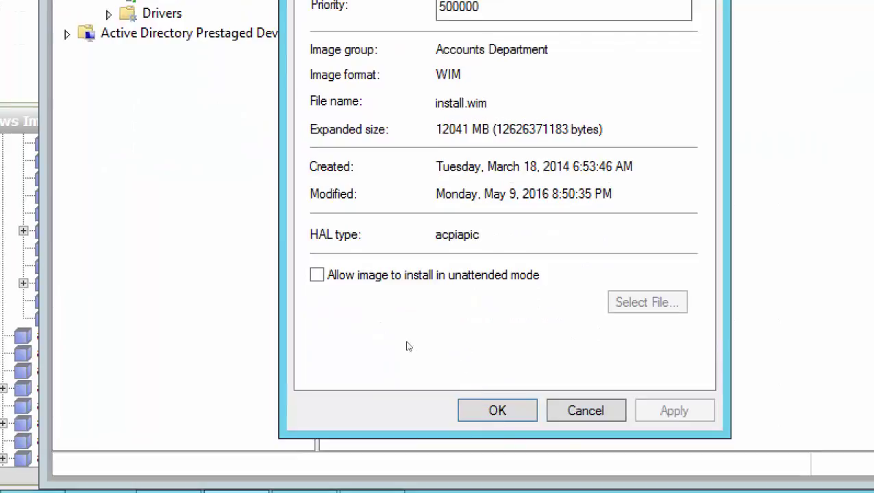
- Allow unattended install using C:\RemoteInstall\WdsClientUnattend\OOBEUnattended.xml and apply the properties
key("alt+a")
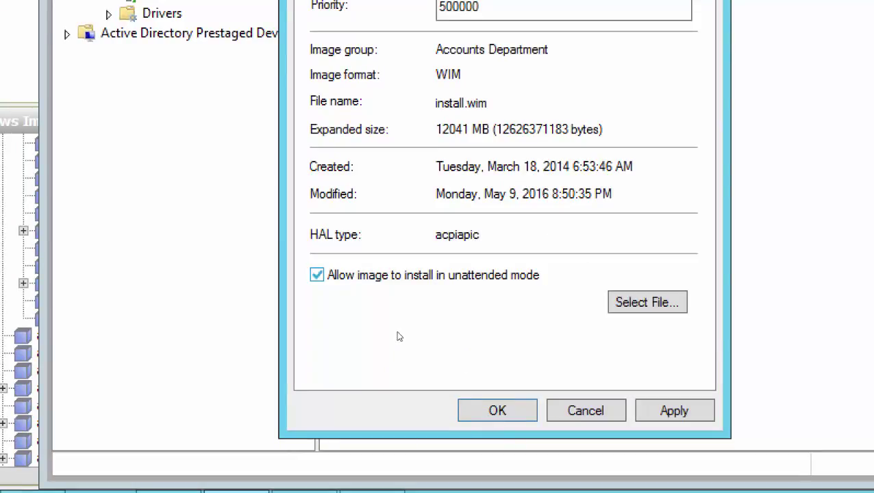
key("alt+s")
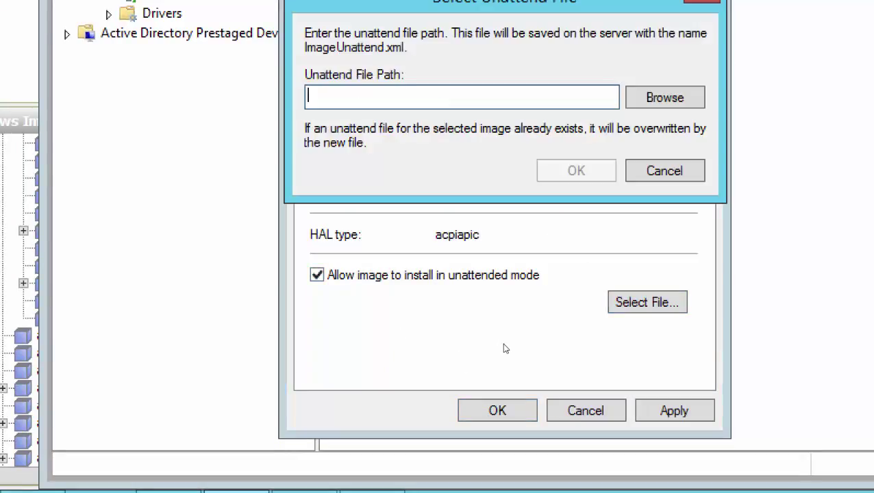
key("alt+b")
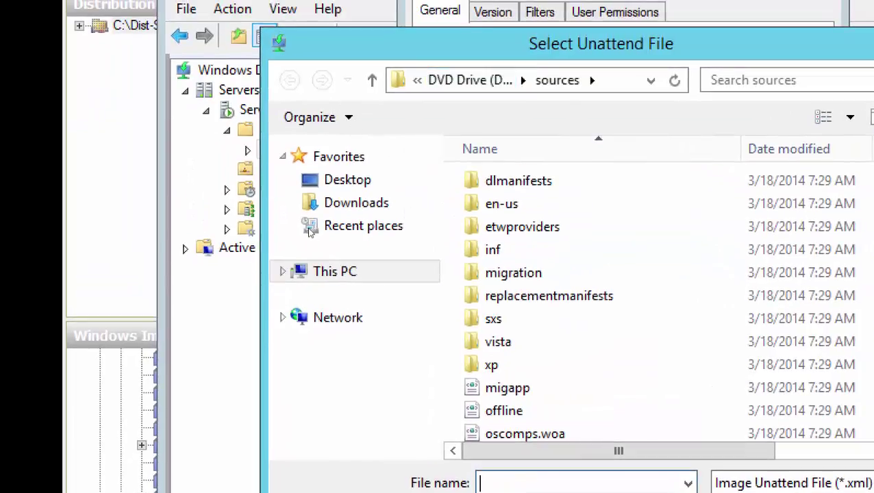
key("Down")
key("Return")
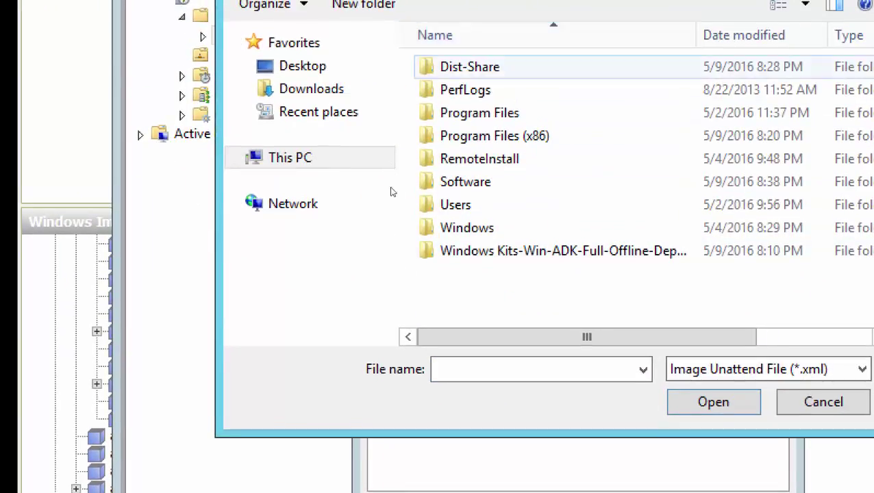
key("Return")
key("Down")
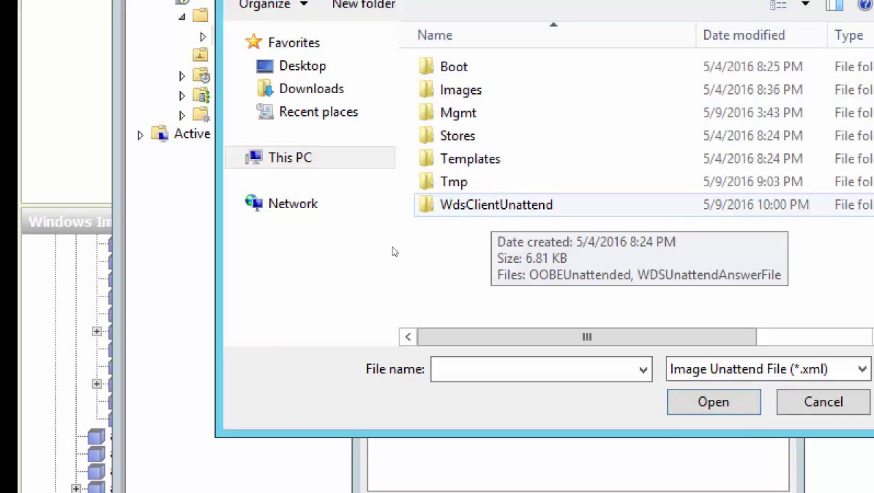
key("Return")
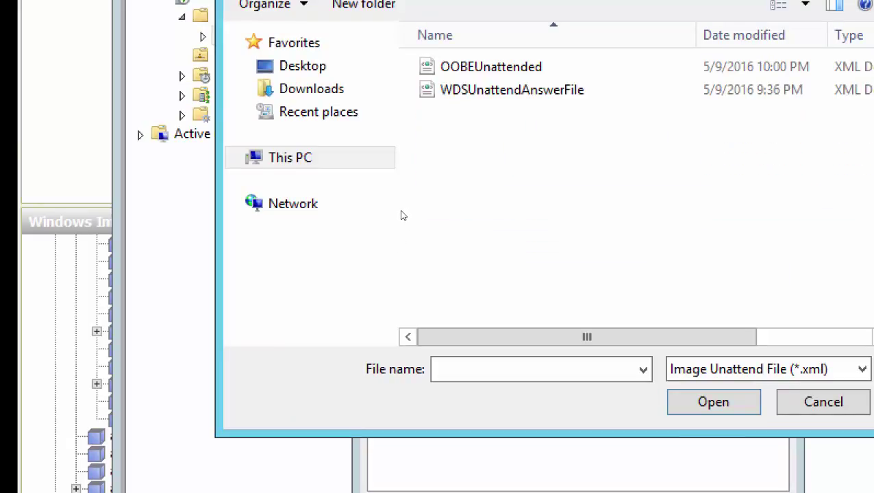
key("Down")
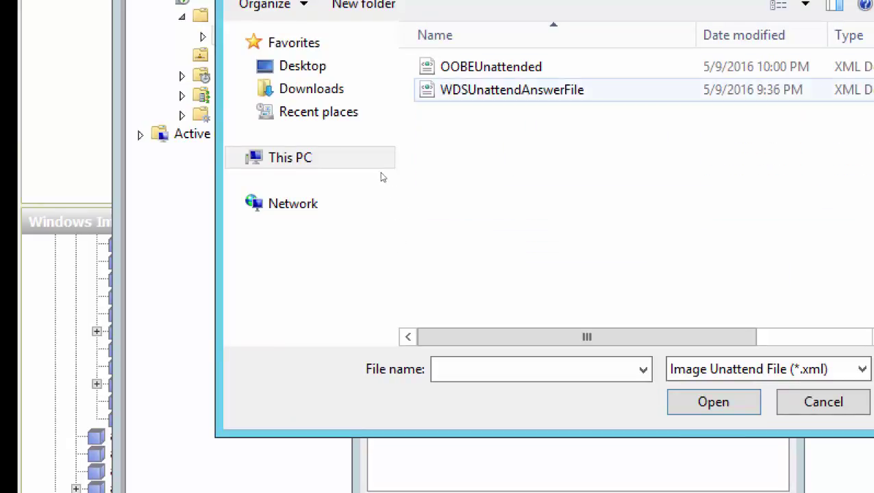
key("Up")
key("Return")
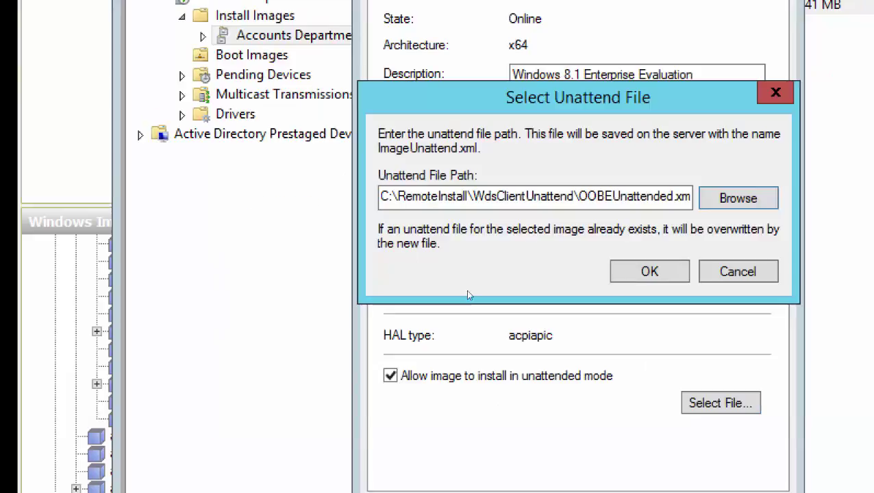
key("Return")
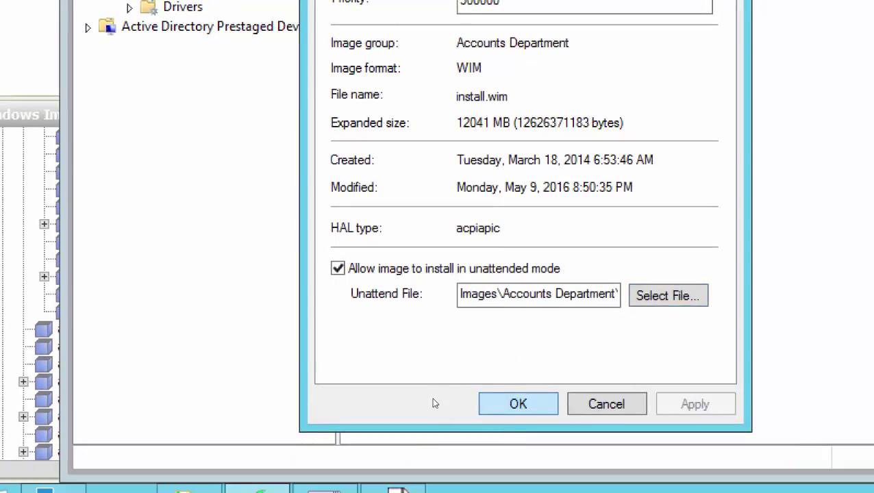
key("Return")
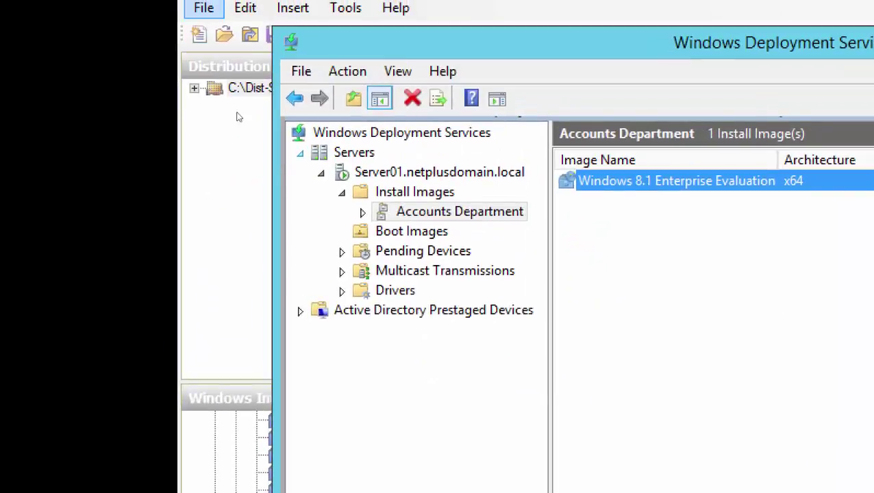
- Refresh Server01.netplusdomain.local in the WDS tree, then return to the Server01 VM
right_click(282, 11)
key("Down")
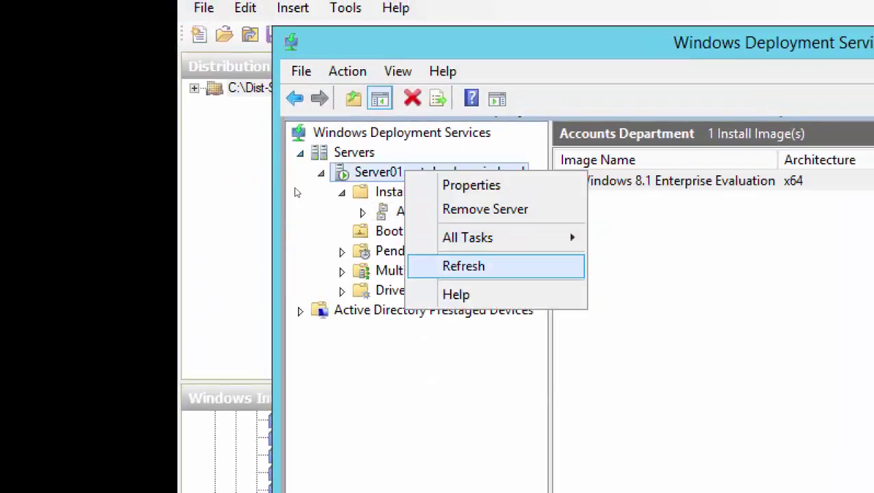
key("Return")
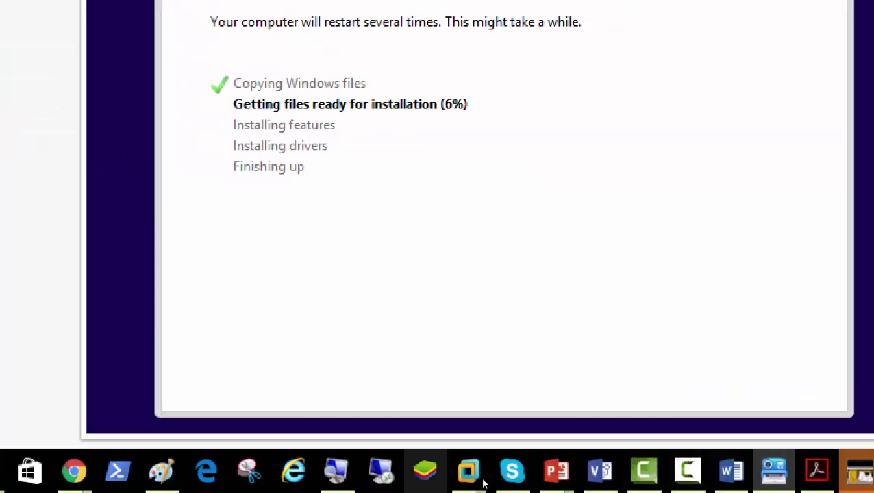
mouse_move(483, 479)
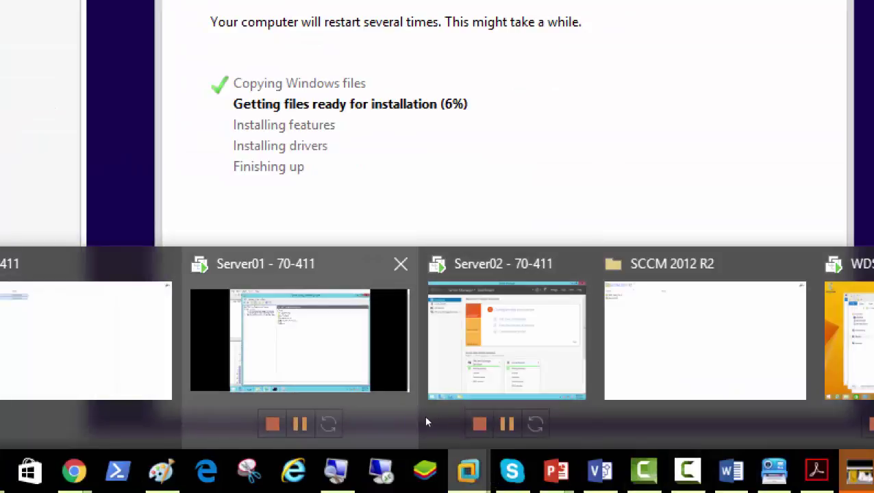
left_click(419, 419)
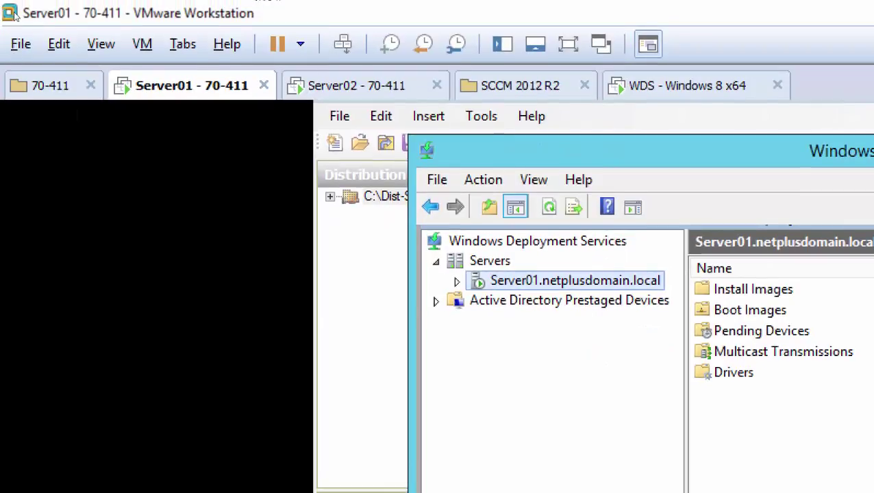
- Find and launch the New Virtual Machine wizard in VMware, then cancel it
left_click(20, 43)
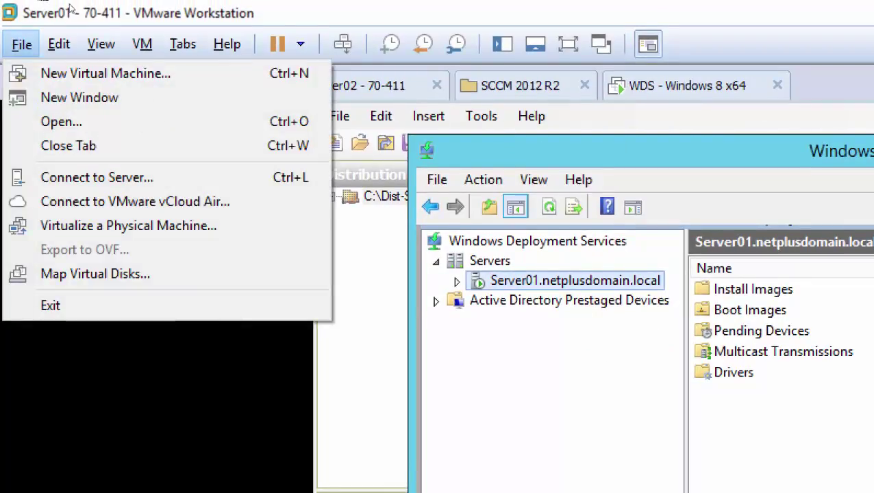
key("Right")
key("Right")
key("Right")
key("Left")
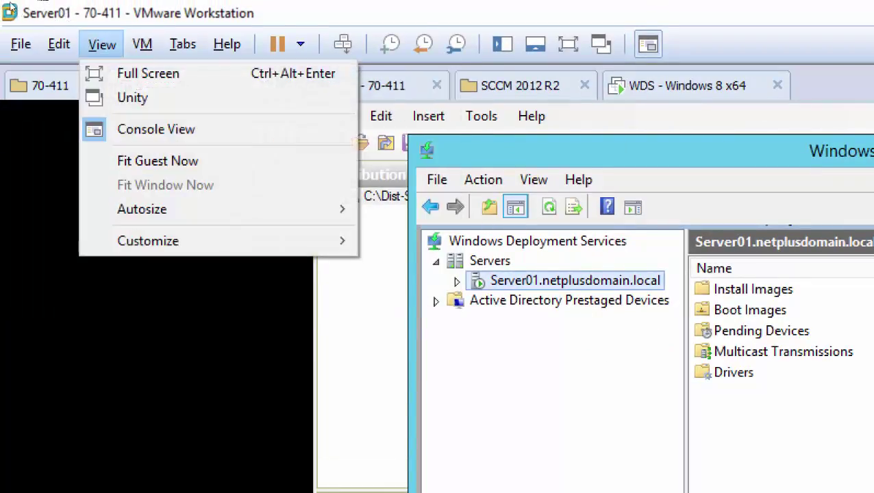
left_click(19, 35)
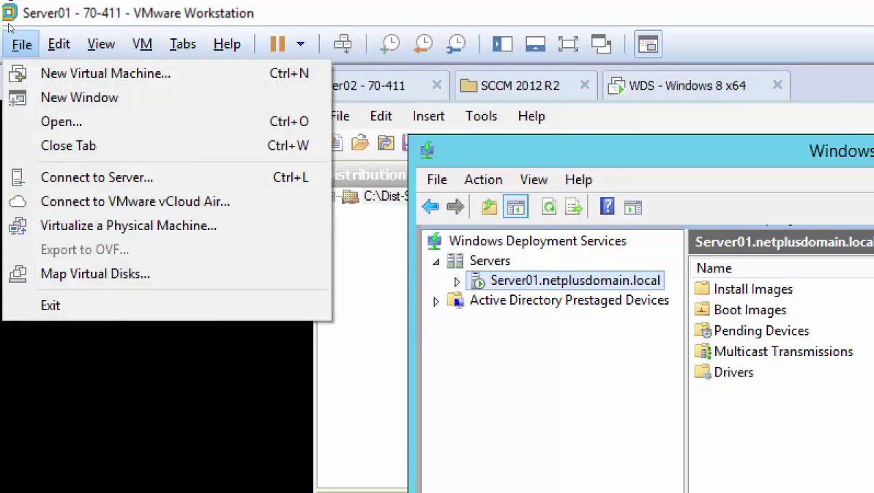
key("Right")
key("Left")
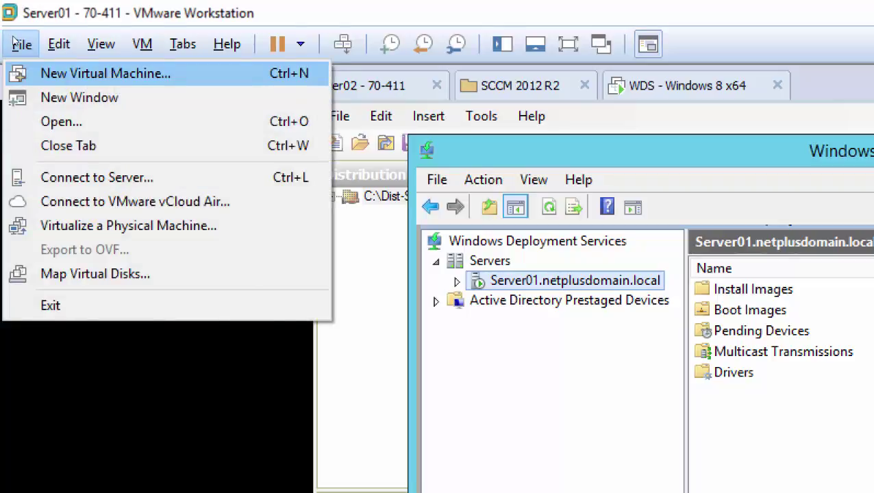
key("Return")
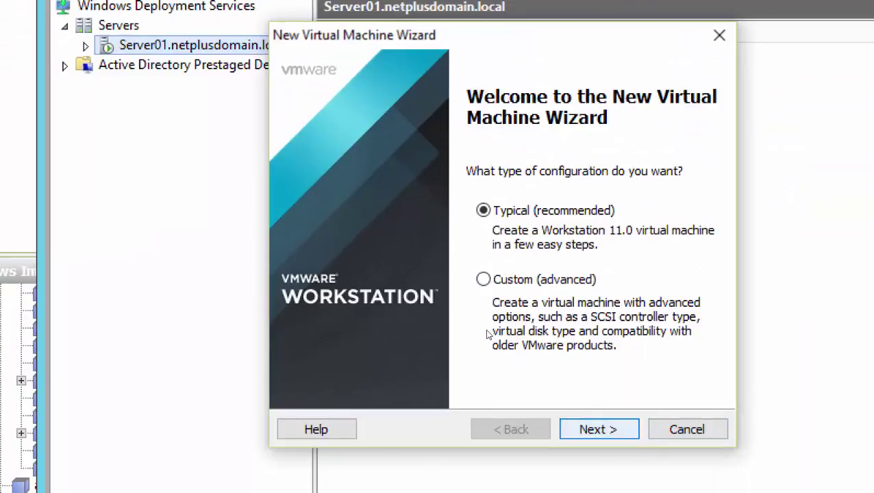
key("Escape")
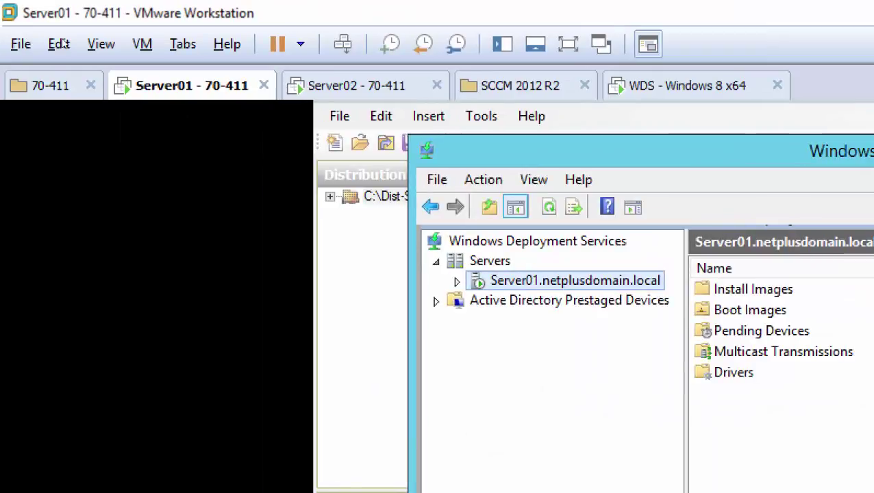
- Inspect the Server01 VM's network adapter setting, then start and abandon a new VM
right_click(152, 83)
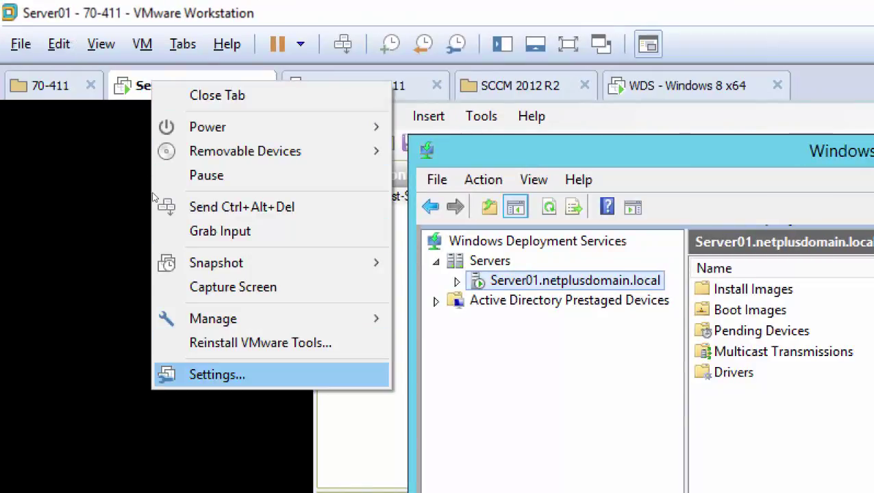
key("Return")
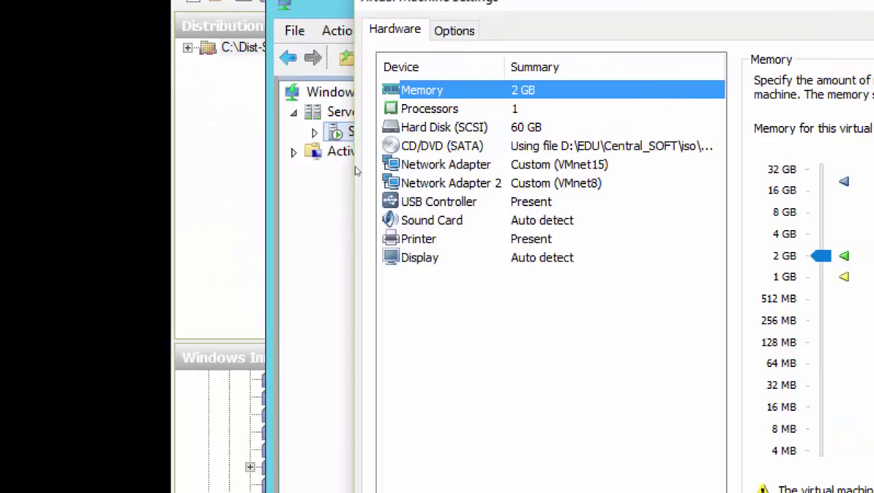
left_click(543, 314)
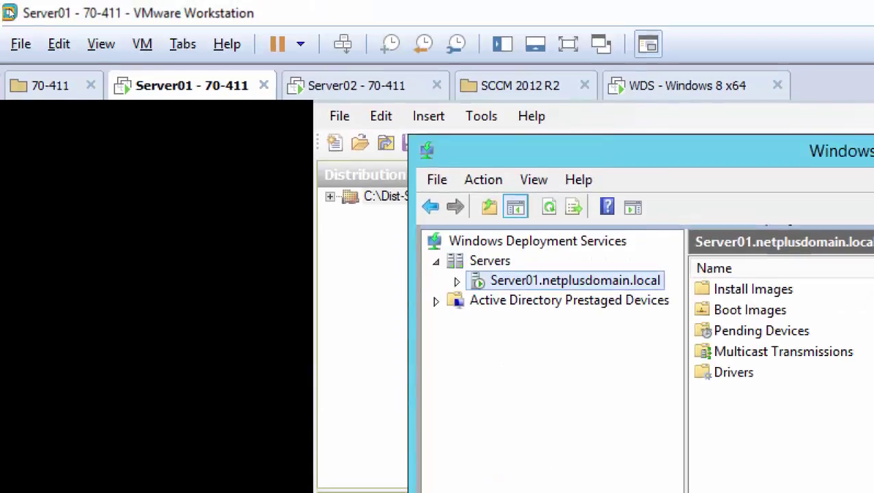
left_click(21, 43)
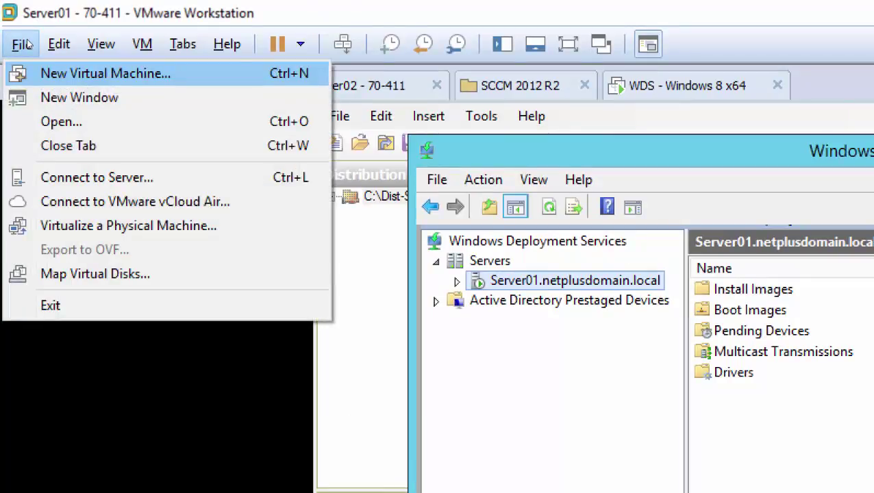
left_click(103, 74)
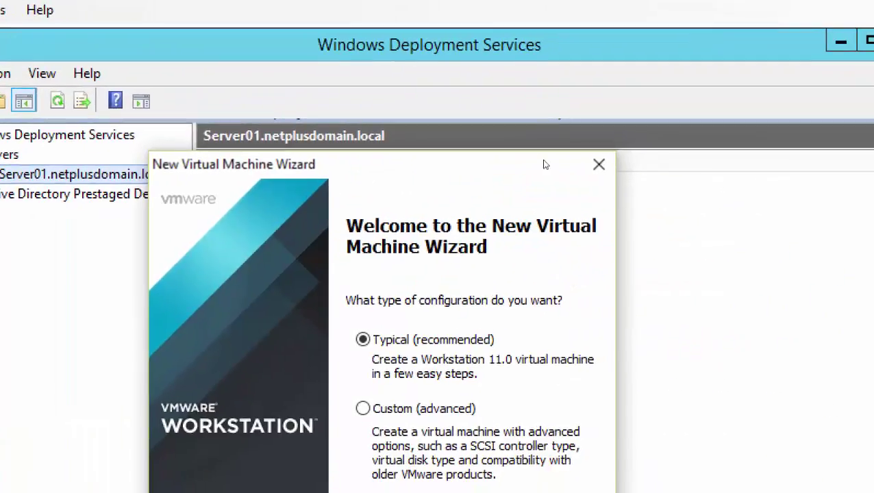
left_click(598, 165)
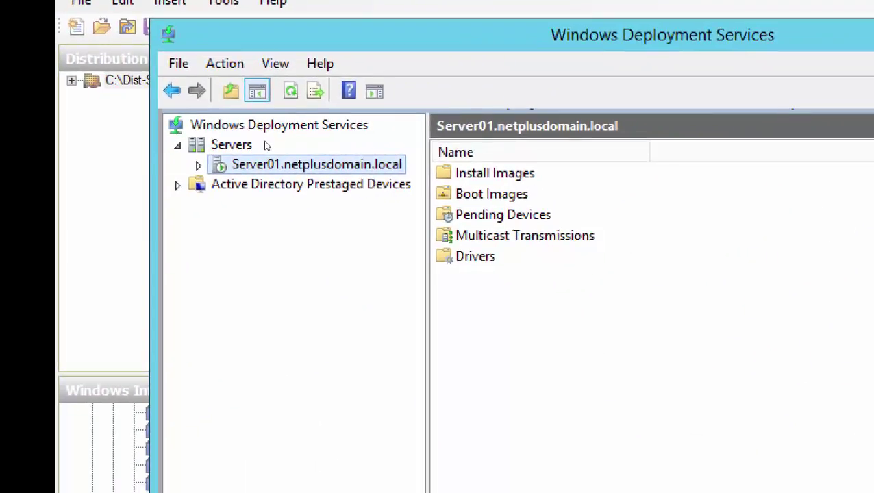
- In Server01's Boot properties, let unknown clients continue PXE boot unless ESC is pressed
key("shift+F10")
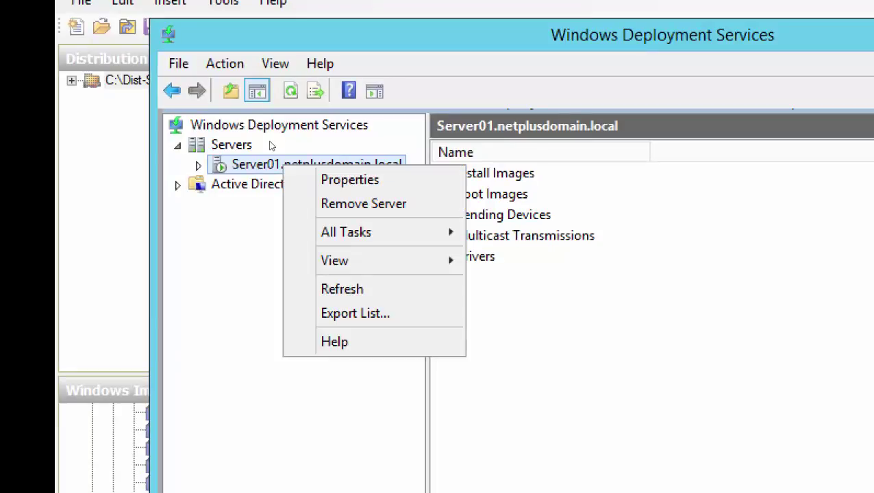
key("Down")
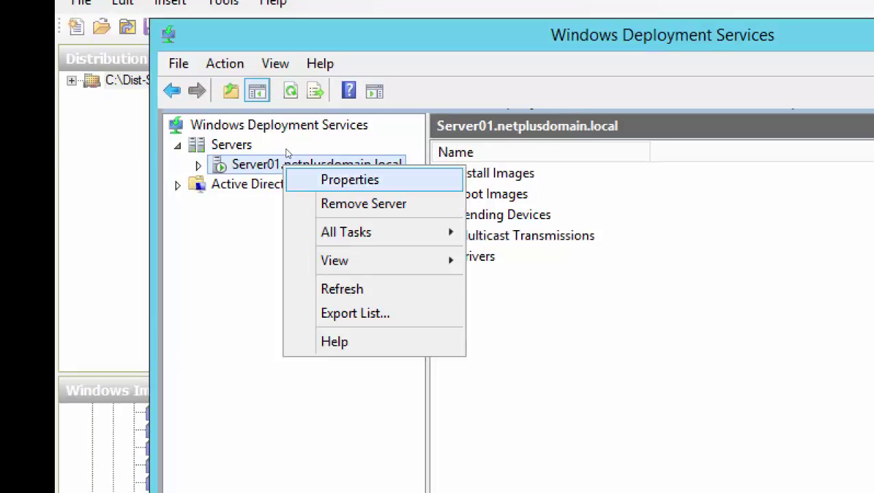
key("Return")
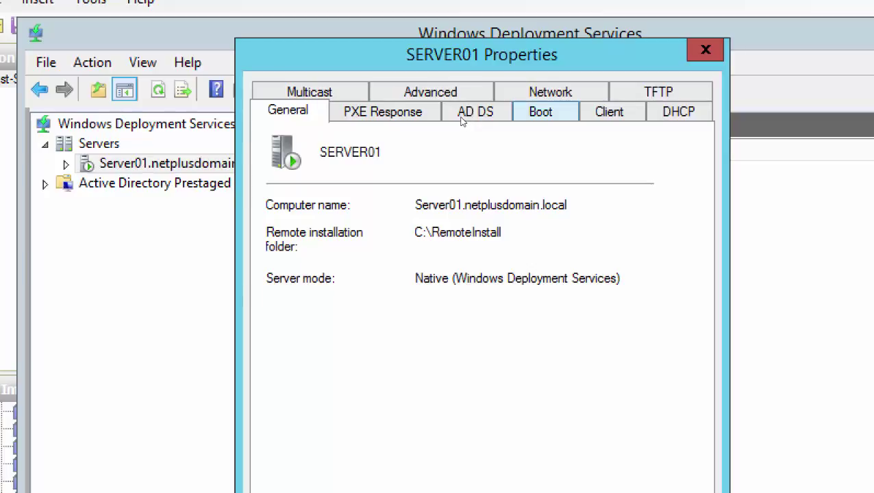
left_click(541, 111)
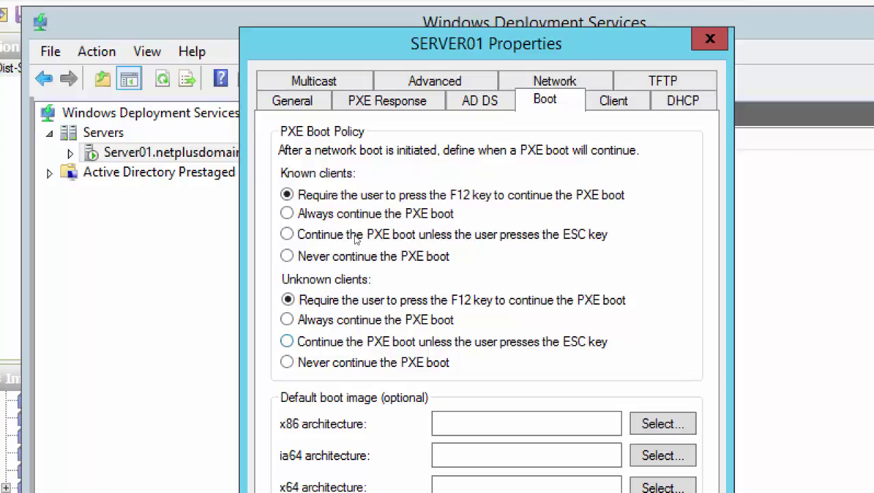
left_click(286, 341)
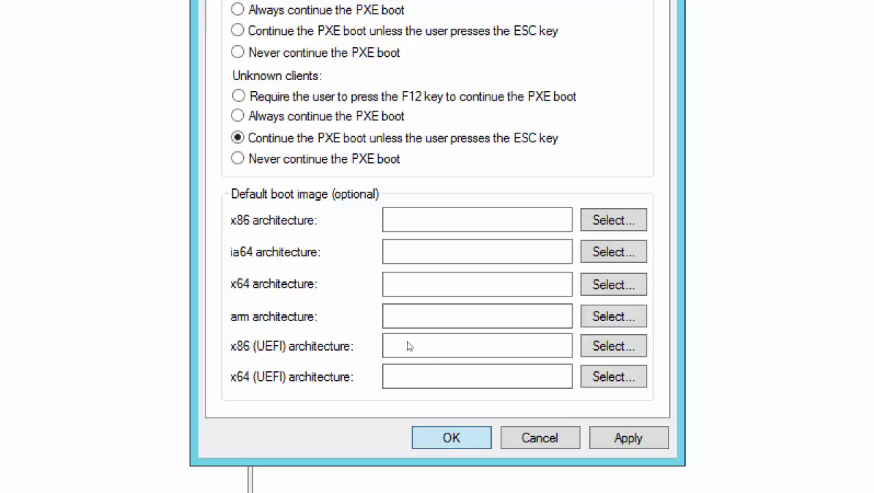
key("Return")
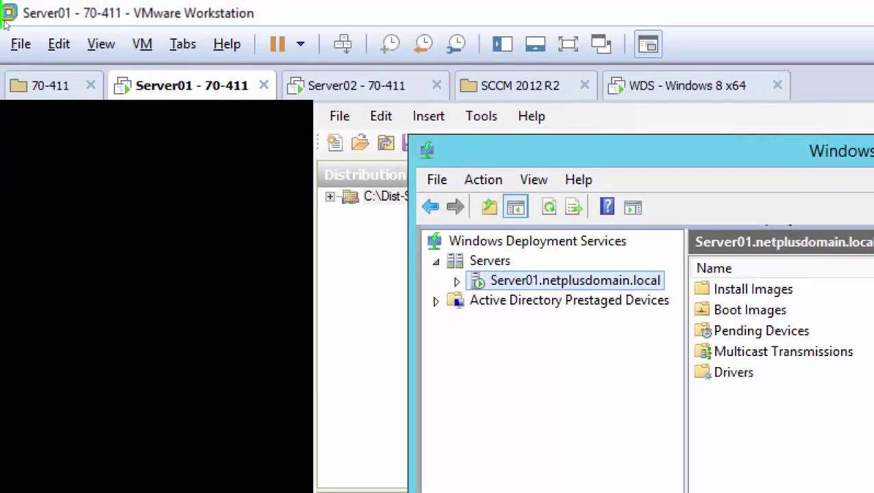
- Start a Typical Windows 8 x64 VM named 'Windows 8 x64-WDS1' with a 60 GB split disk
left_click(21, 44)
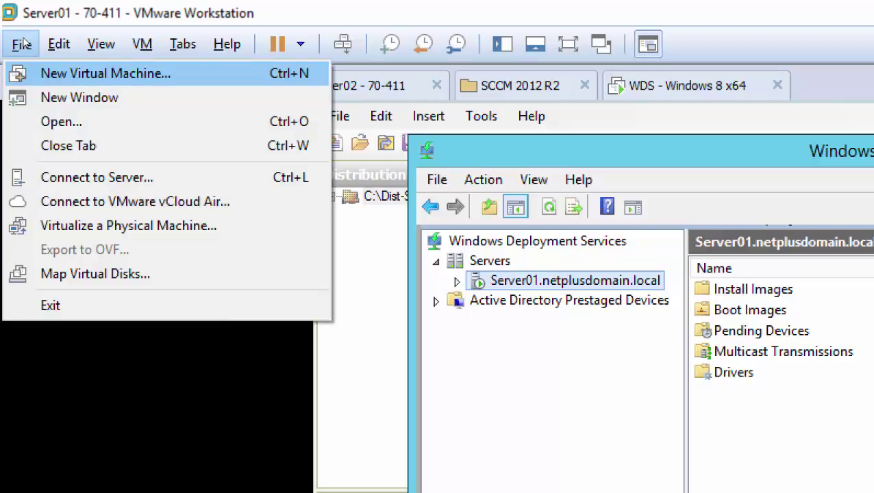
key("Return")
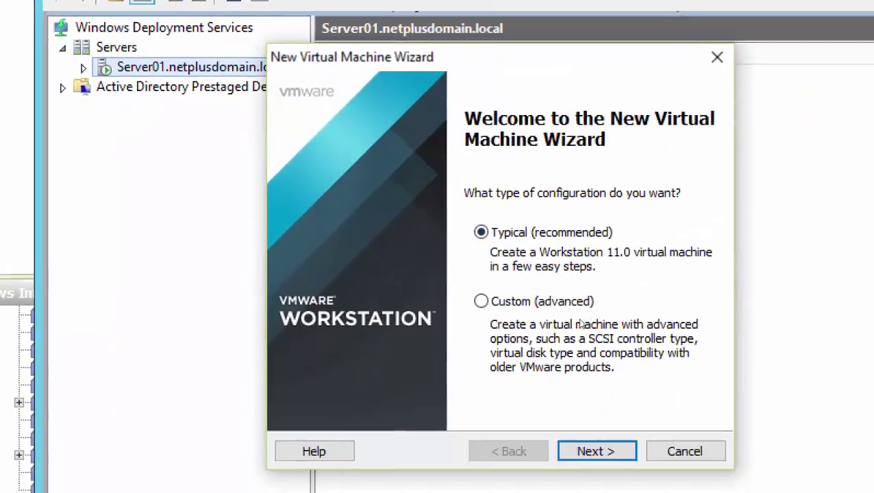
left_click(596, 451)
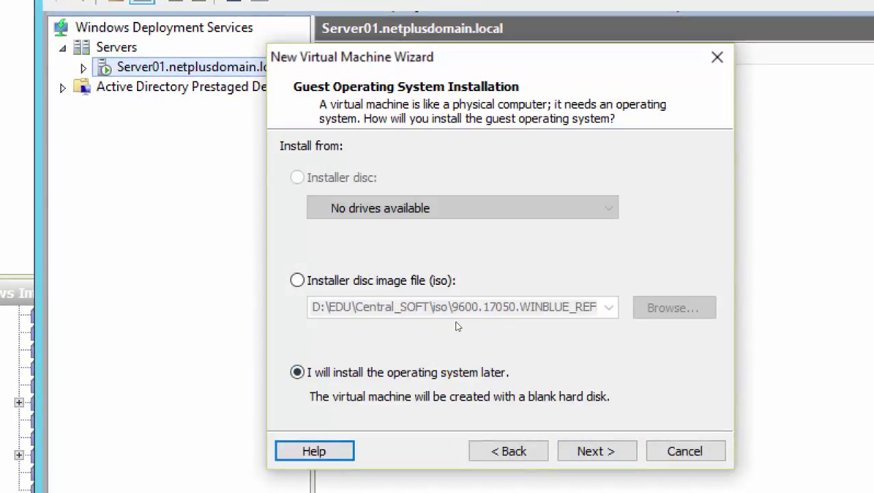
key("alt+n")
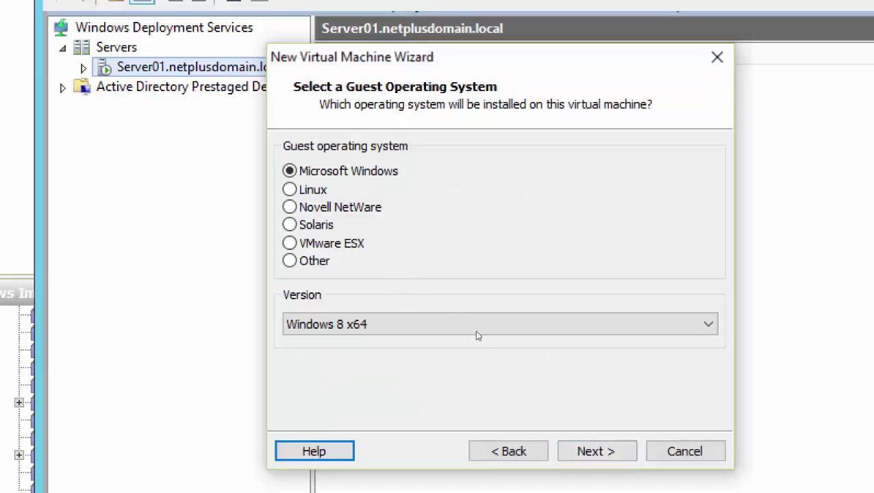
key("alt+n")
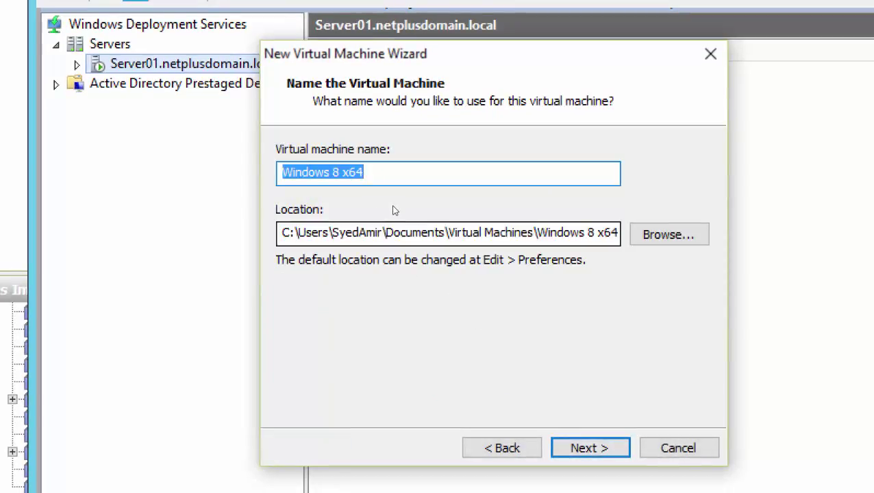
key("End")
type("-")
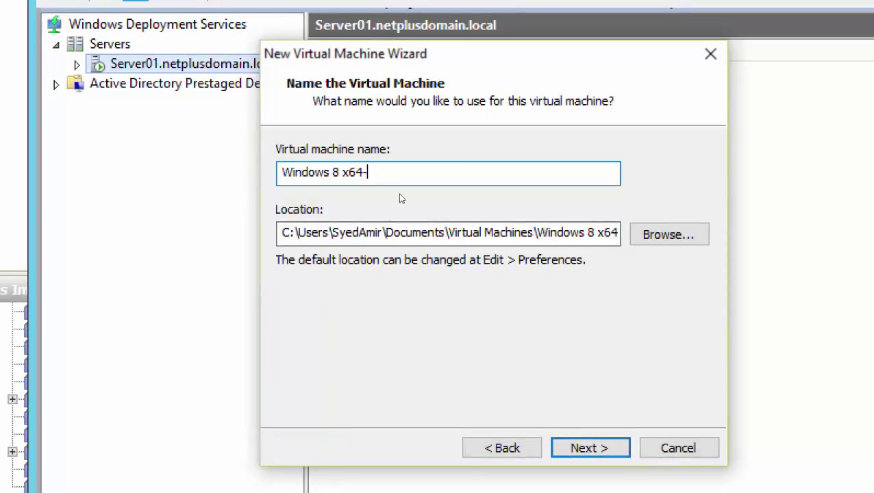
type("WDS1")
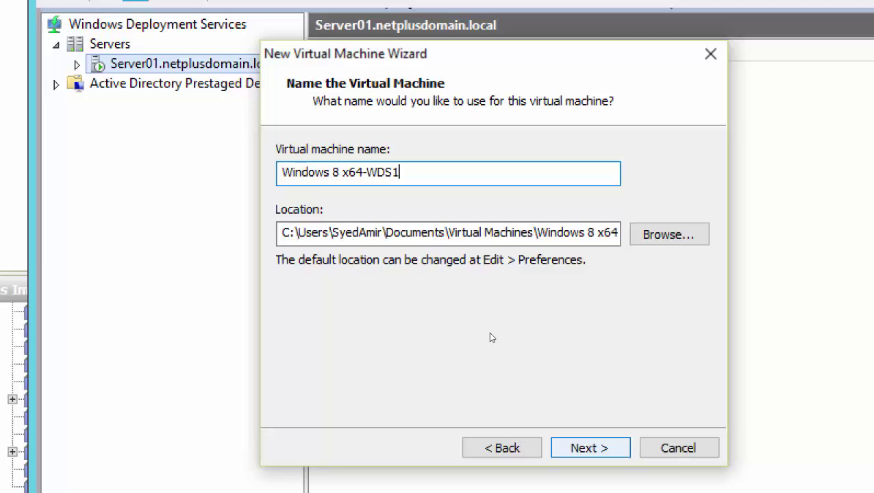
key("Return")
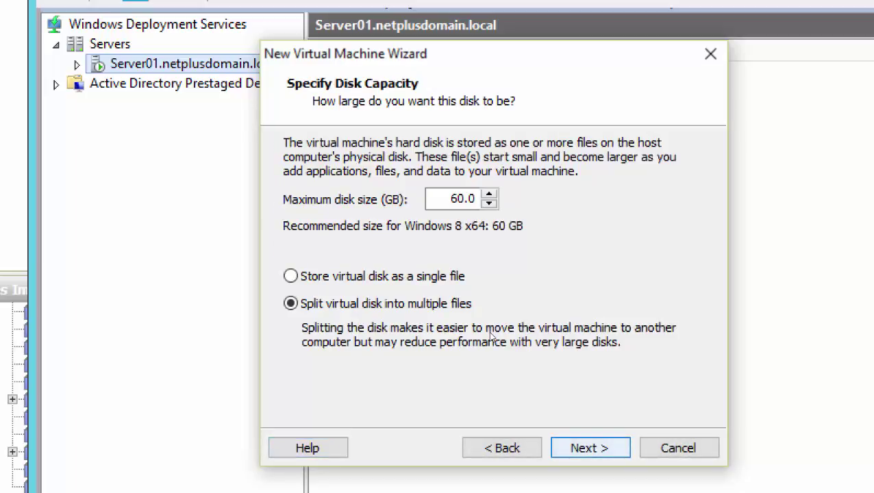
key("Return")
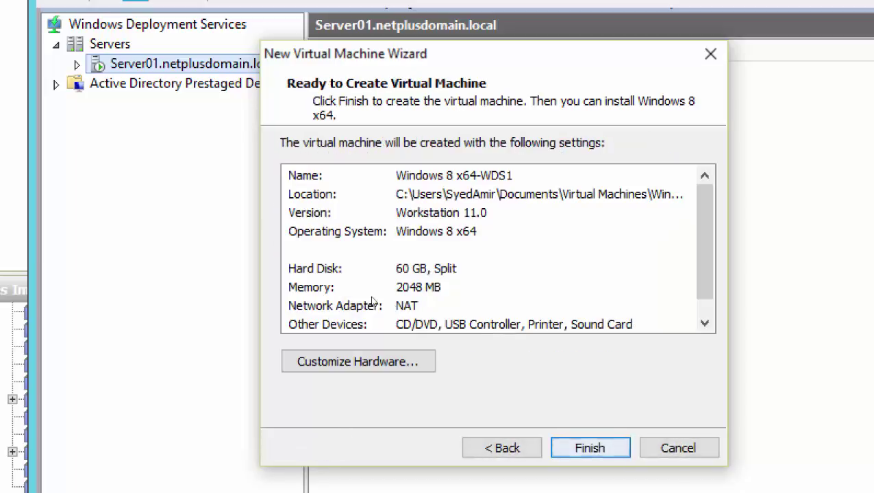
- Set the VM's network adapter to Custom VMnet15 and create the machine
key("Return")
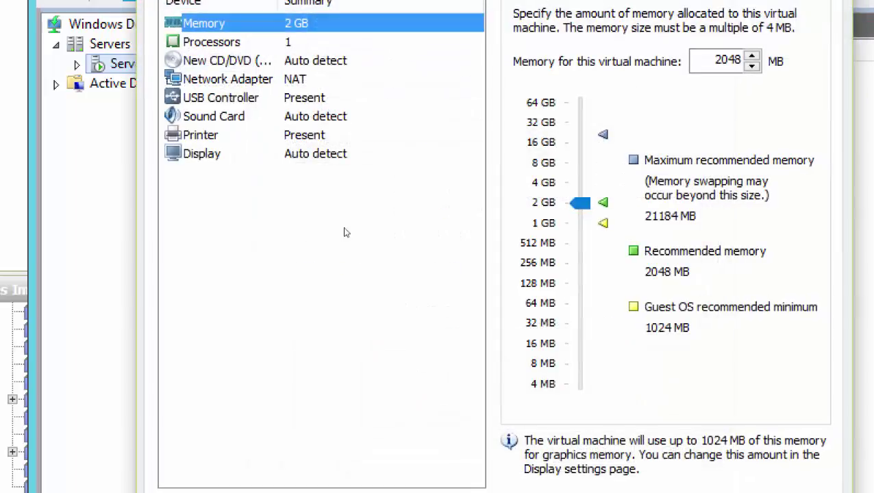
key("Down")
key("Down")
key("Down")
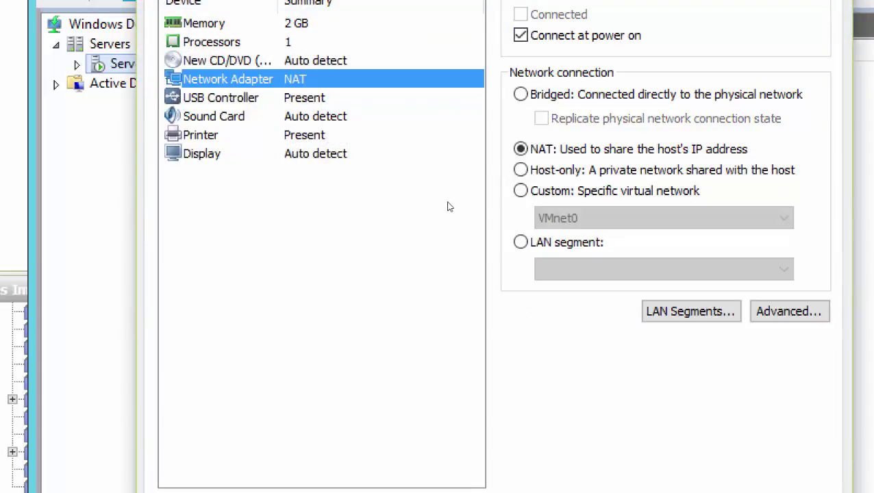
key("alt+c")
key("Tab")
key("alt+Down")
key("Down")
key("Down")
key("Down")
key("Down")
key("Down")
key("Down")
key("Down")
key("Down")
key("Down")
key("Down")
key("Down")
key("Down")
key("Down")
key("Down")
key("Down")
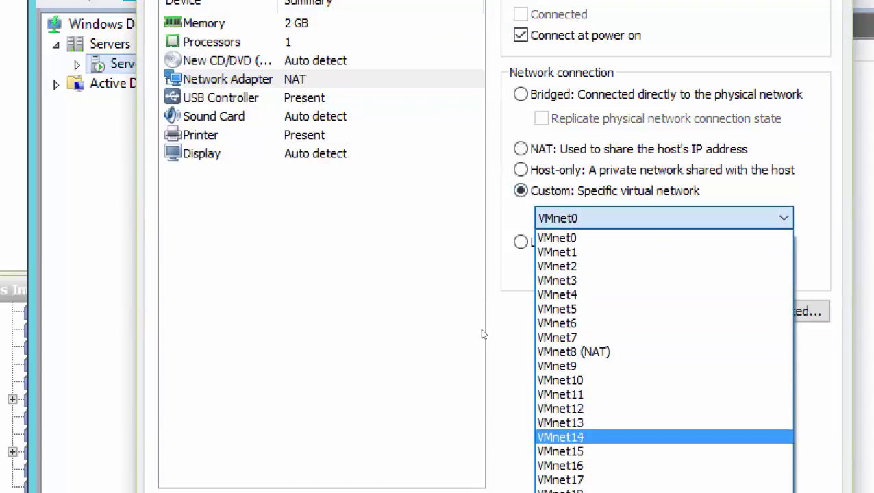
key("Return")
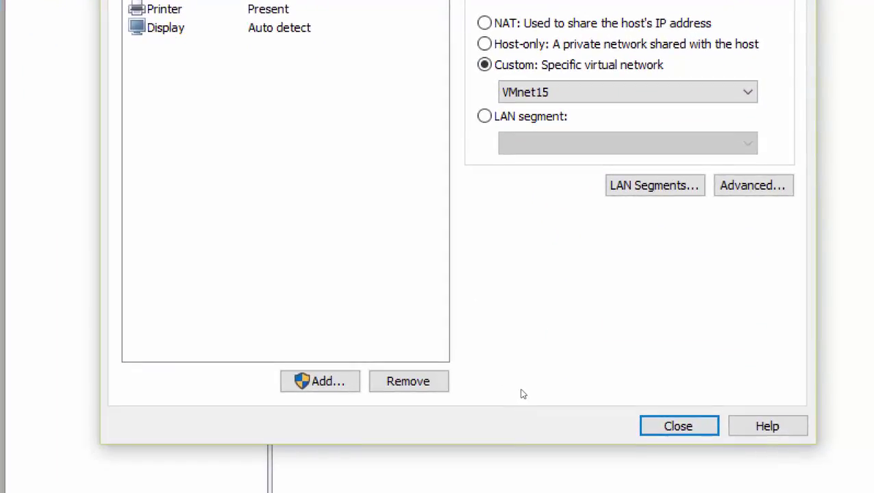
key("Return")
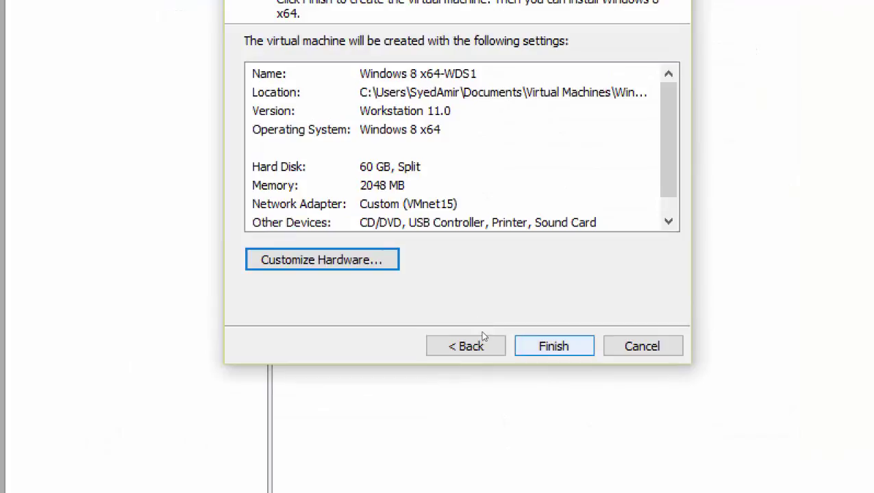
key("Return")
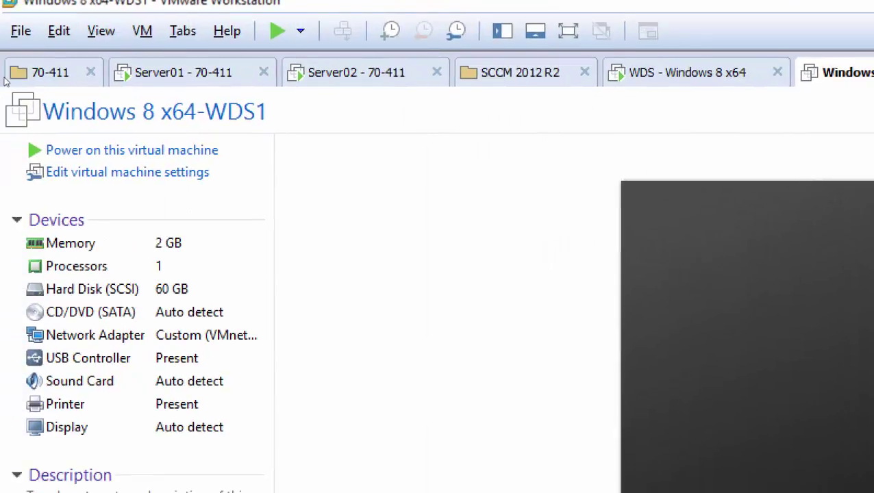
- Power on Windows 8 x64-WDS1, dismiss the sata0:1 warning, and watch boot.wim load from 192.168.200.1
key("Return")
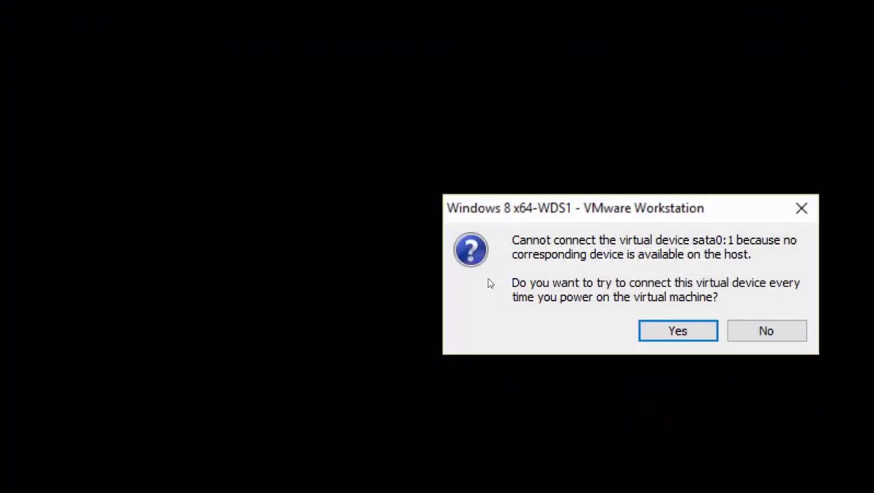
key("Return")
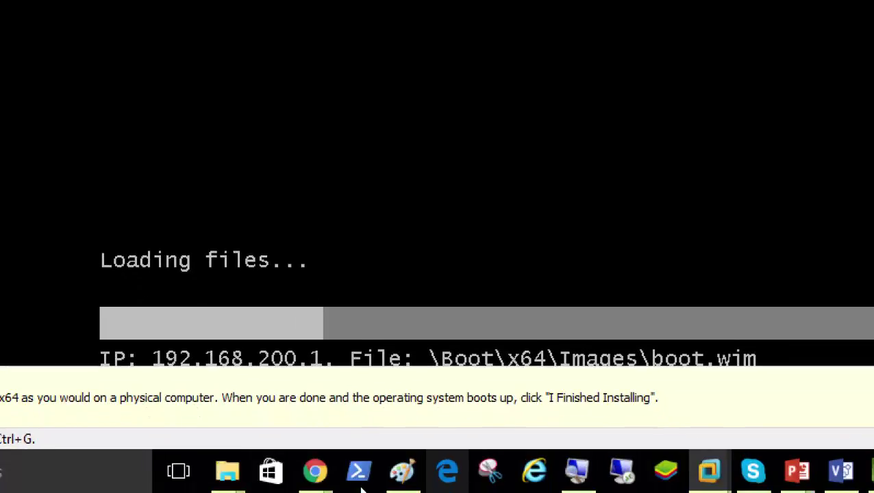
key("super+plus")
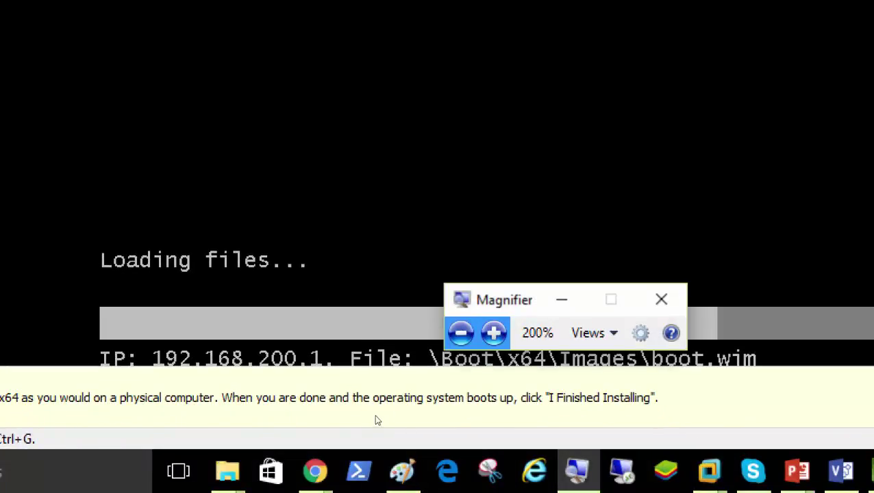
key("super+minus")
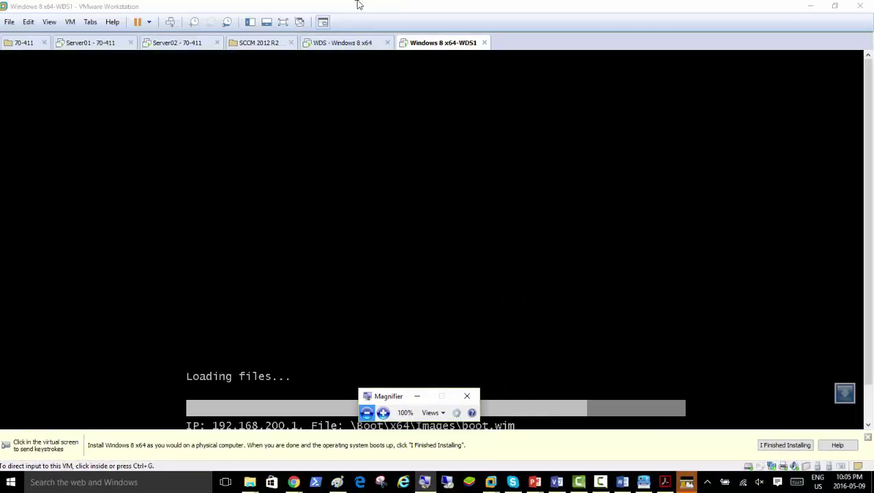